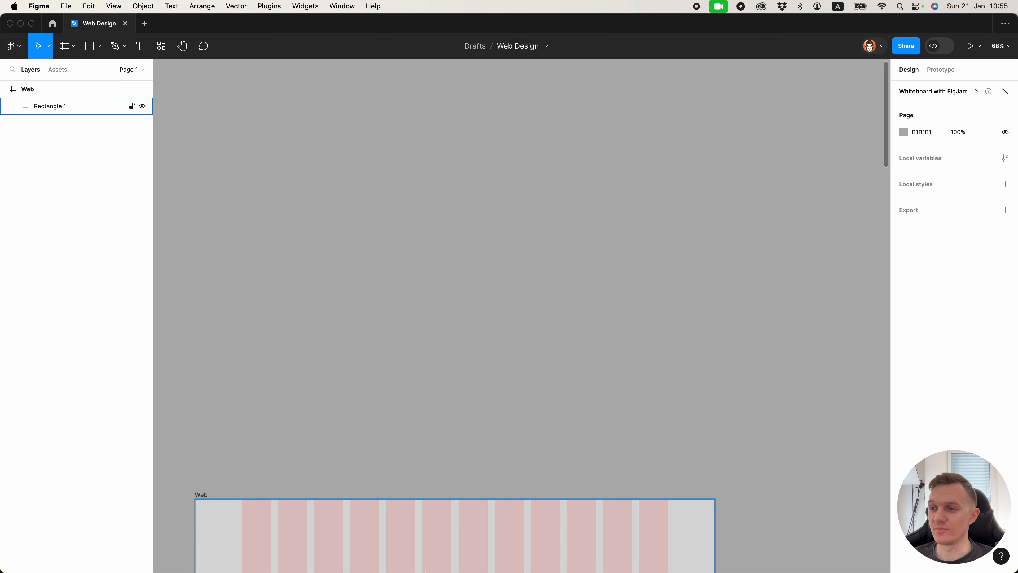
Import all SVG files from the icons folder onto the canvas and move them as a group just above the Web frame.
click(239, 549)
drag(549, 196, 200, 274)
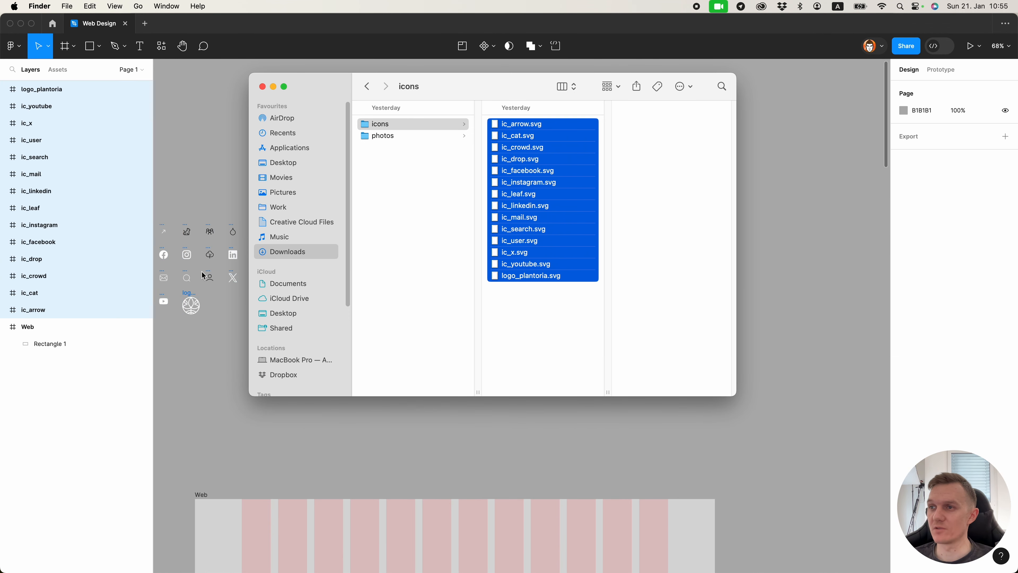
click(217, 361)
drag(216, 361, 305, 343)
drag(278, 263, 370, 384)
click(451, 381)
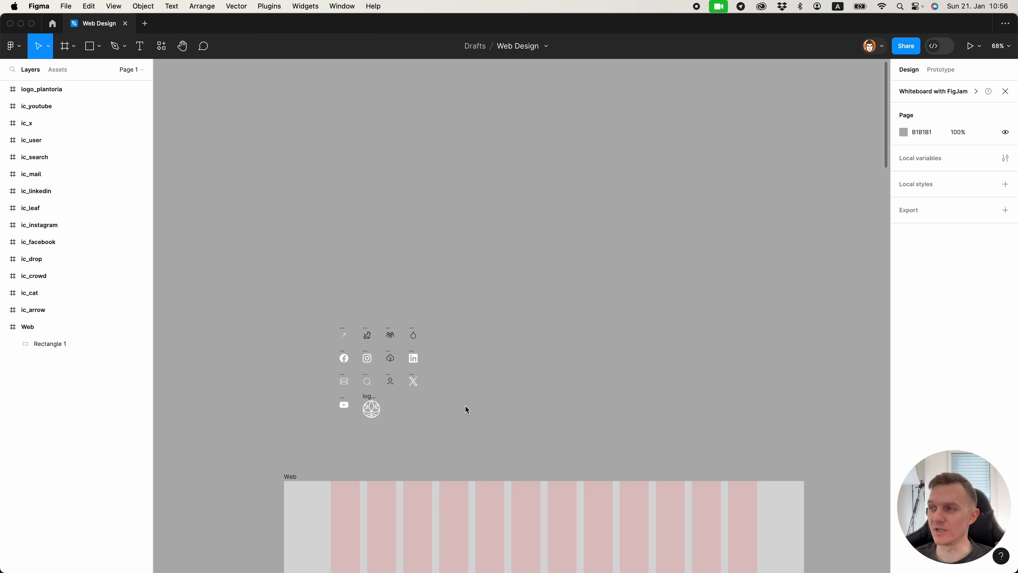
Move the logo_plantoria icon into the Web frame, at the first column's left edge, at X 130 and Y 40.
scroll(453, 399, down, 5)
click(371, 228)
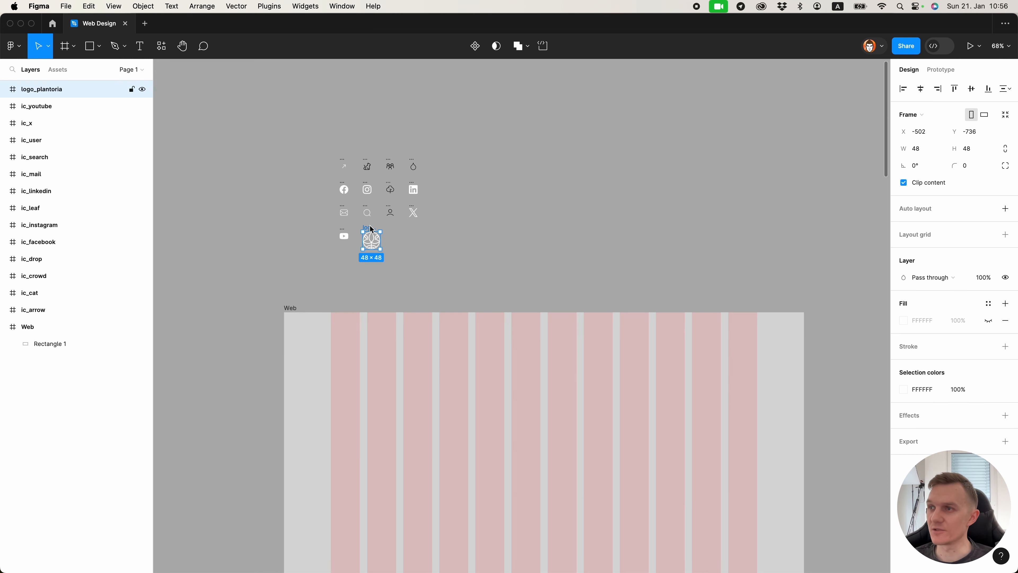
drag(370, 228, 320, 318)
scroll(357, 344, up, 5)
key(alt)
key(Up)
key(Up)
key(Up)
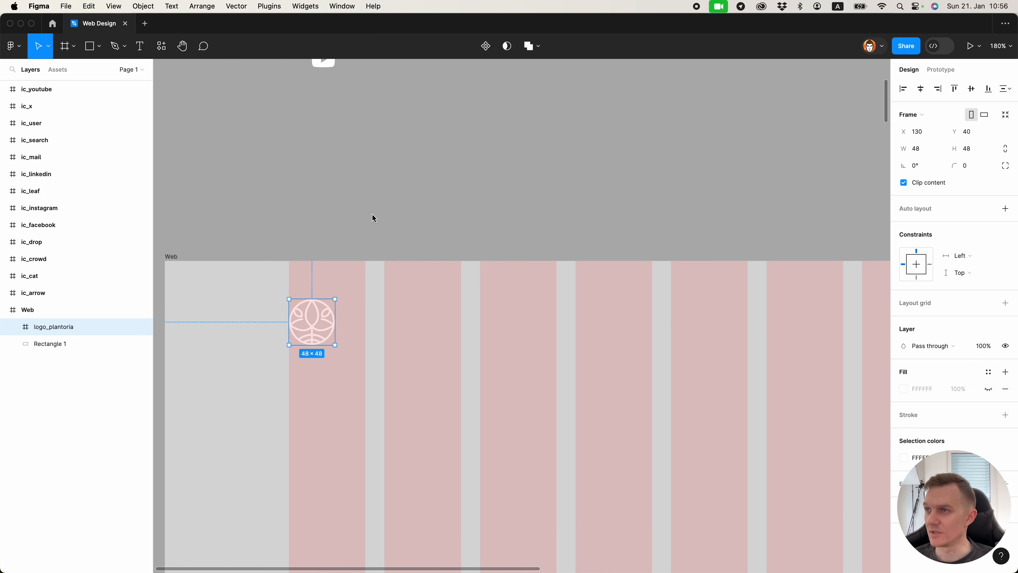
click(384, 210)
Add a text layer reading "Plantoria" to the right of the logo in the Web frame.
scroll(385, 211, down, 3)
key(t)
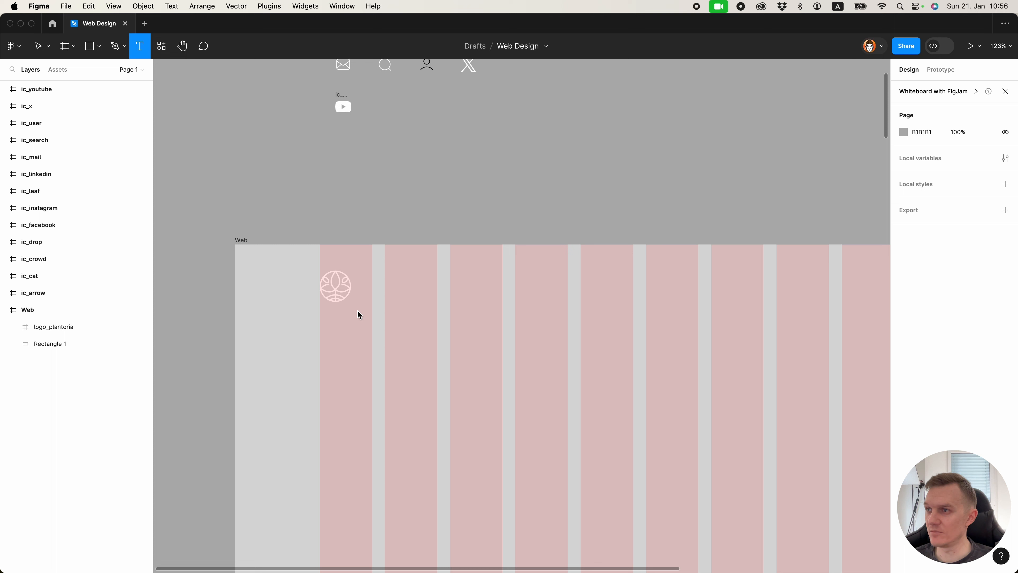
click(363, 288)
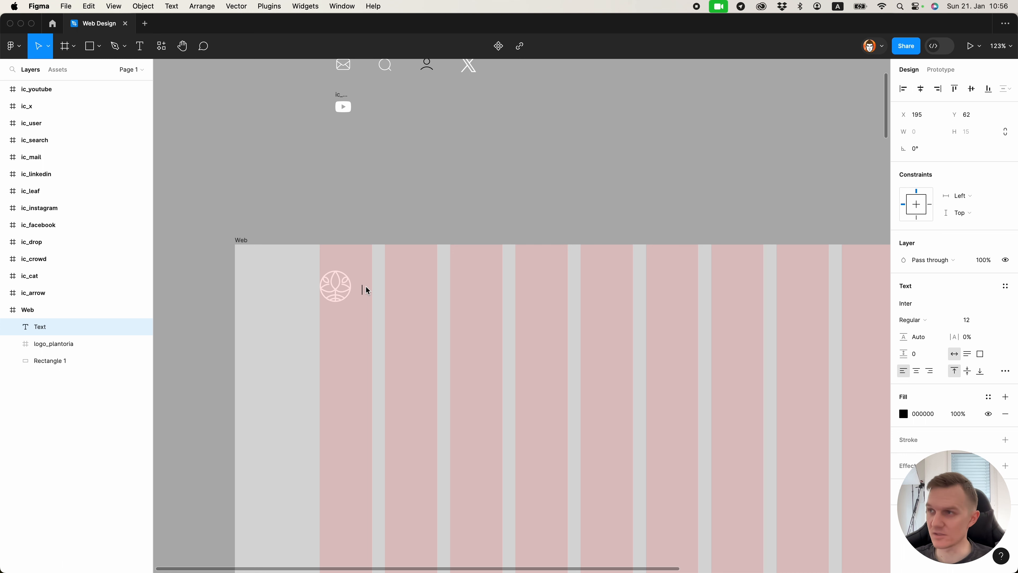
text(Plantoria)
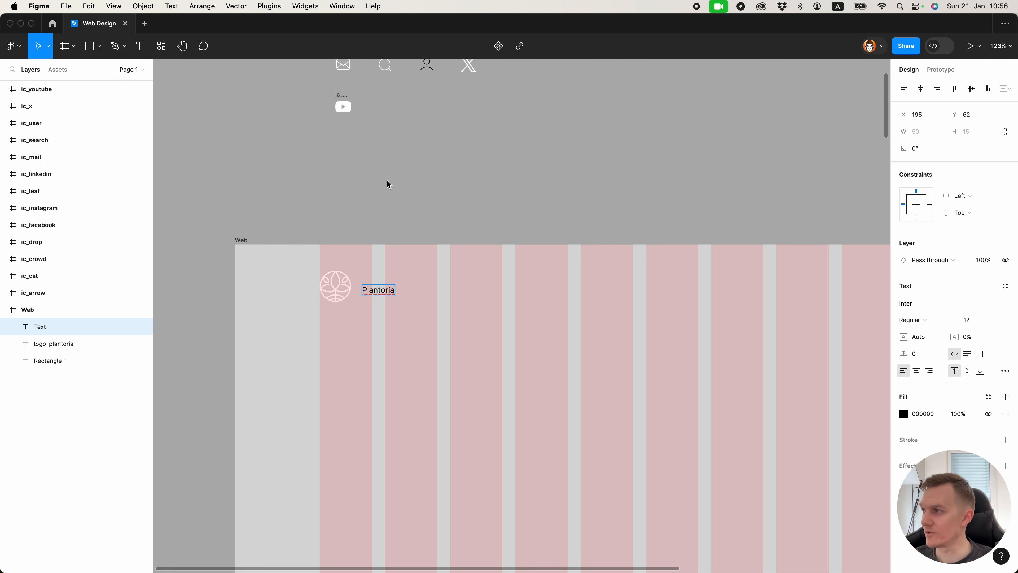
key(Escape)
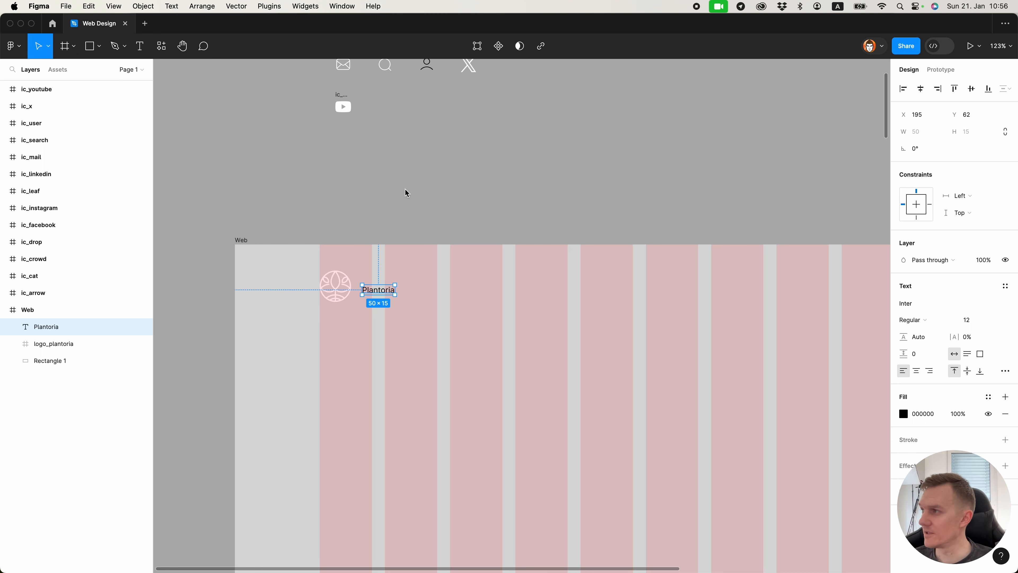
Change the Plantoria text's font to Jost.
click(953, 305)
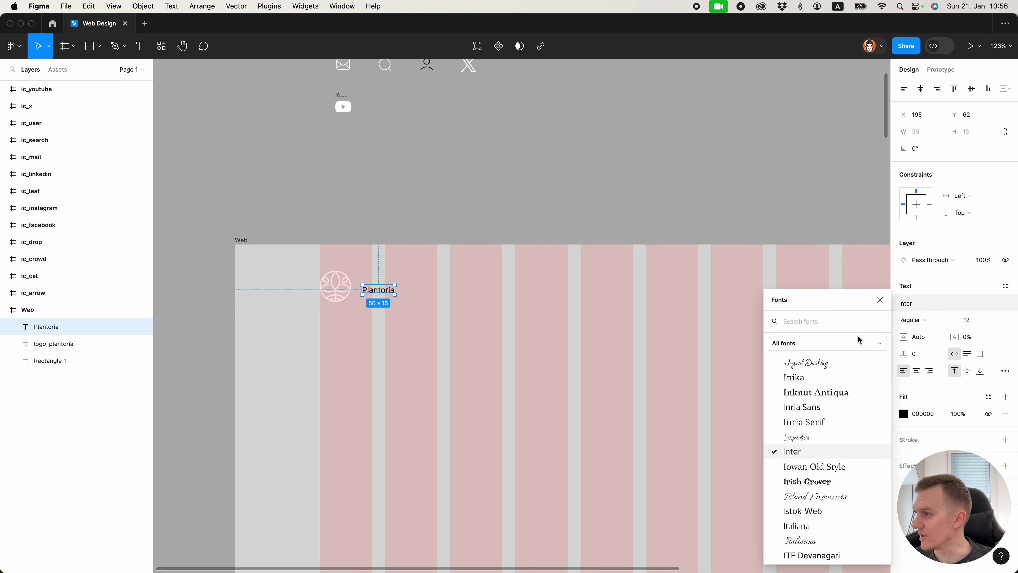
scroll(825, 401, down, 5)
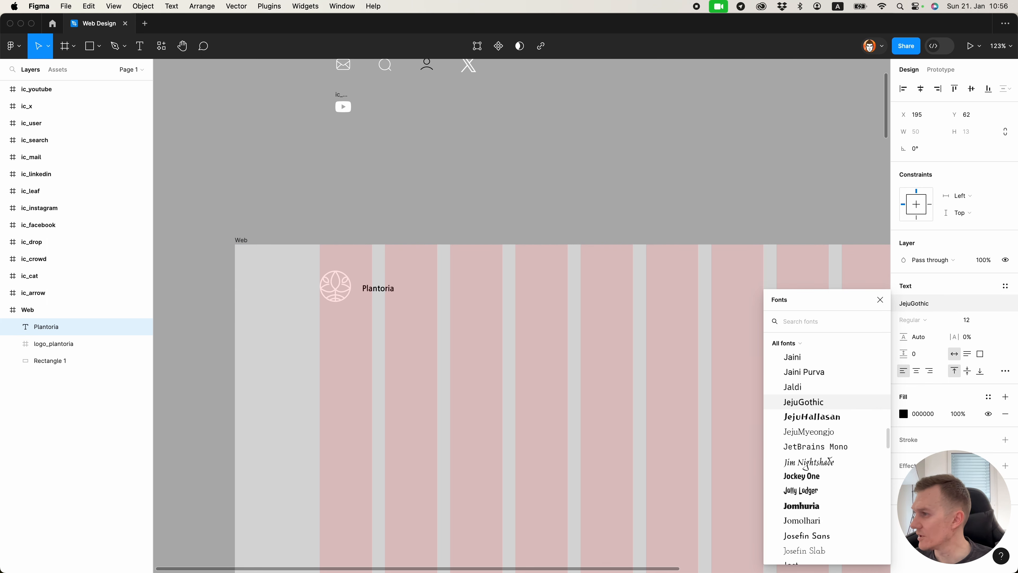
scroll(822, 402, up, 3)
scroll(822, 412, down, 3)
scroll(822, 413, down, 5)
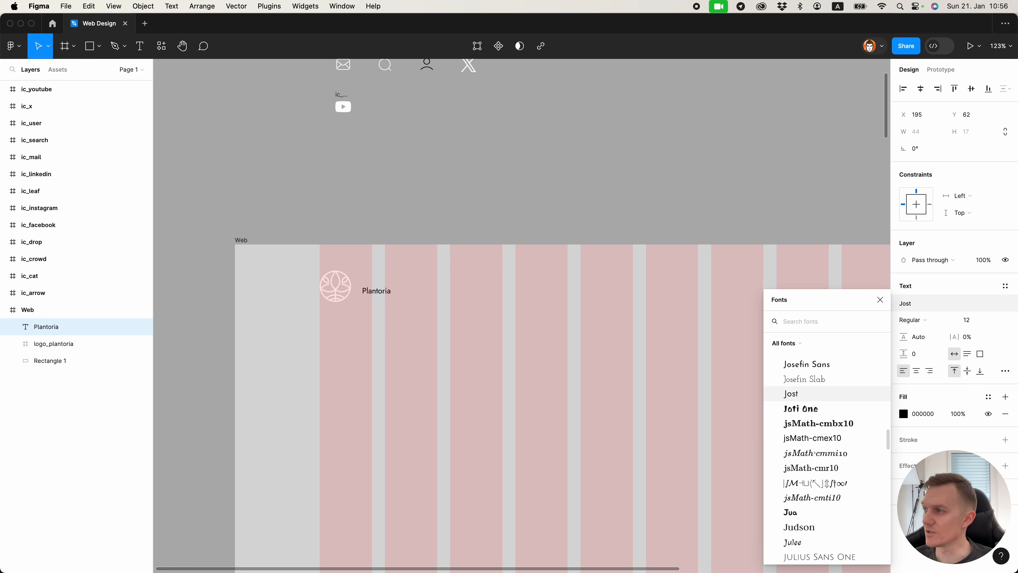
click(802, 395)
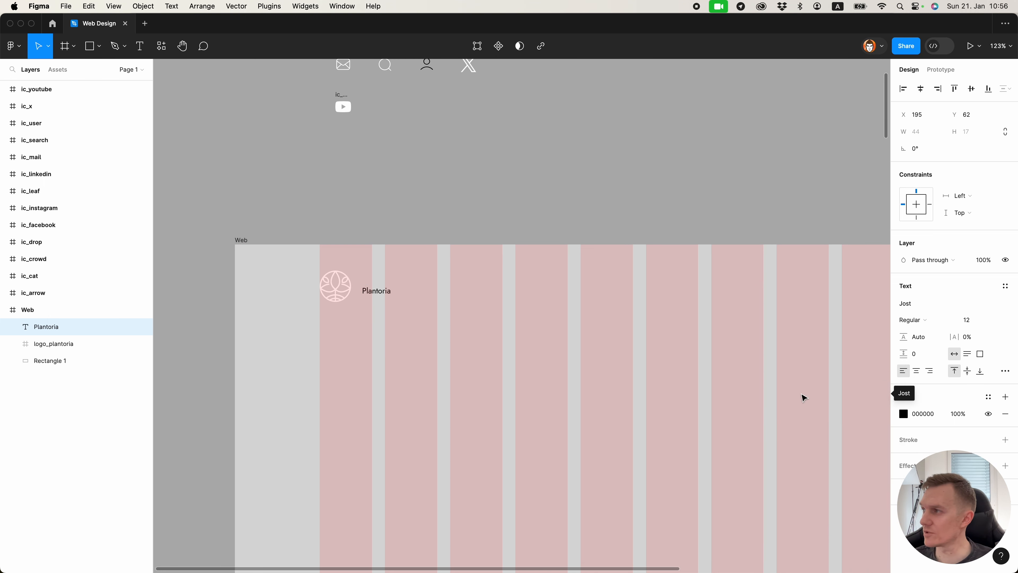
Set the Plantoria text's fill to FFFFFF and its font size to 20.
click(930, 415)
text(ffffff)
key(Return)
click(972, 320)
text(20)
key(Return)
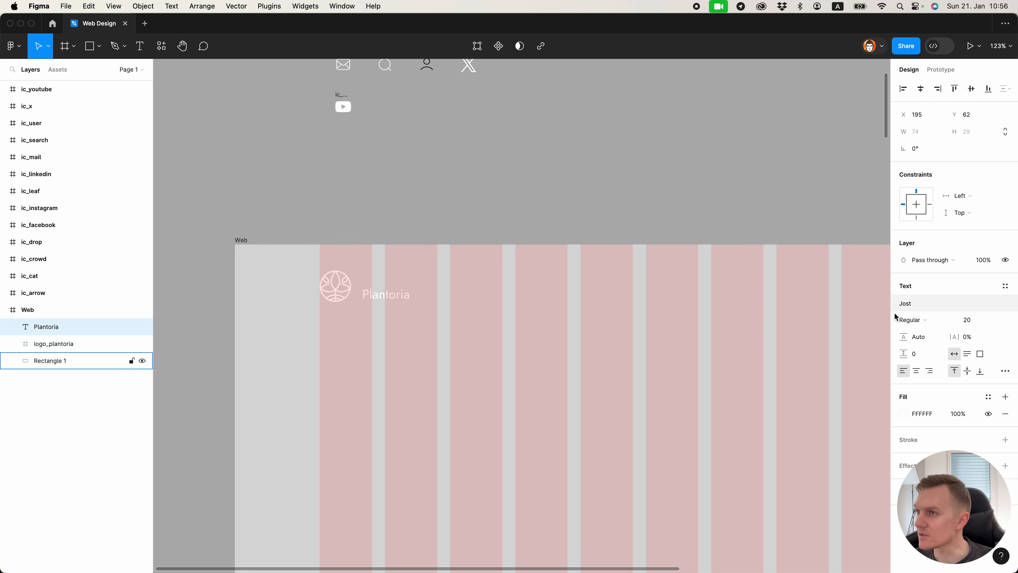
Move the Plantoria text closer to the logo, vertically centred with it, at X 189 and Y 50.
drag(364, 295, 359, 287)
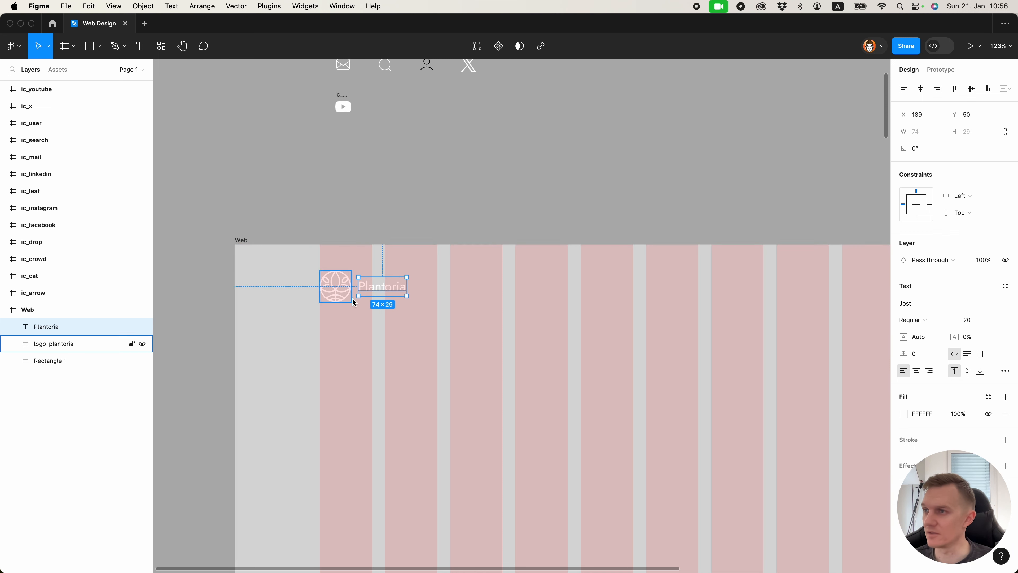
click(466, 225)
scroll(323, 228, down, 5)
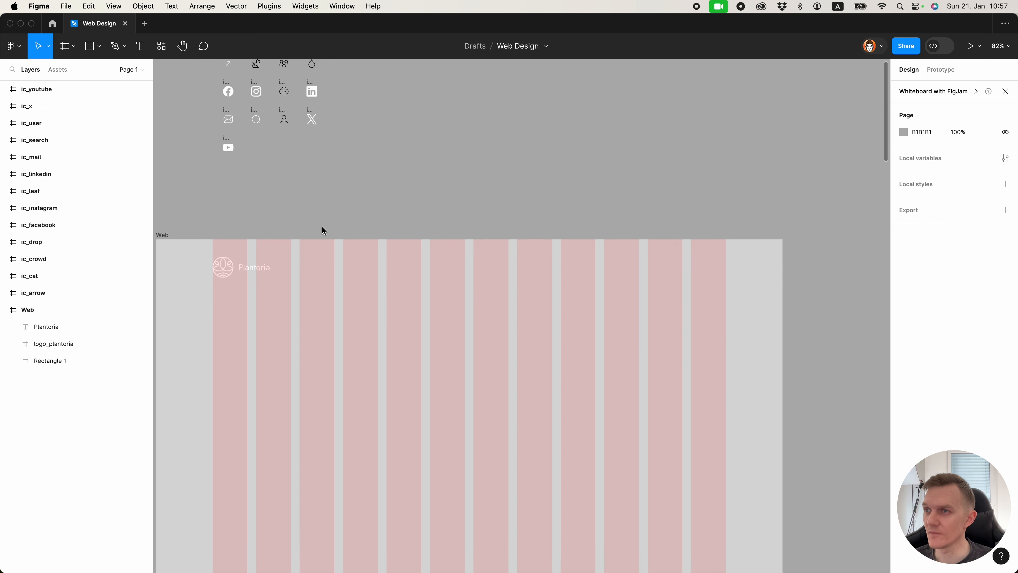
Combine the logo and the Plantoria text into a horizontal auto layout with 12 spacing between the items.
scroll(223, 266, up, 5)
click(223, 266)
shift+click(260, 268)
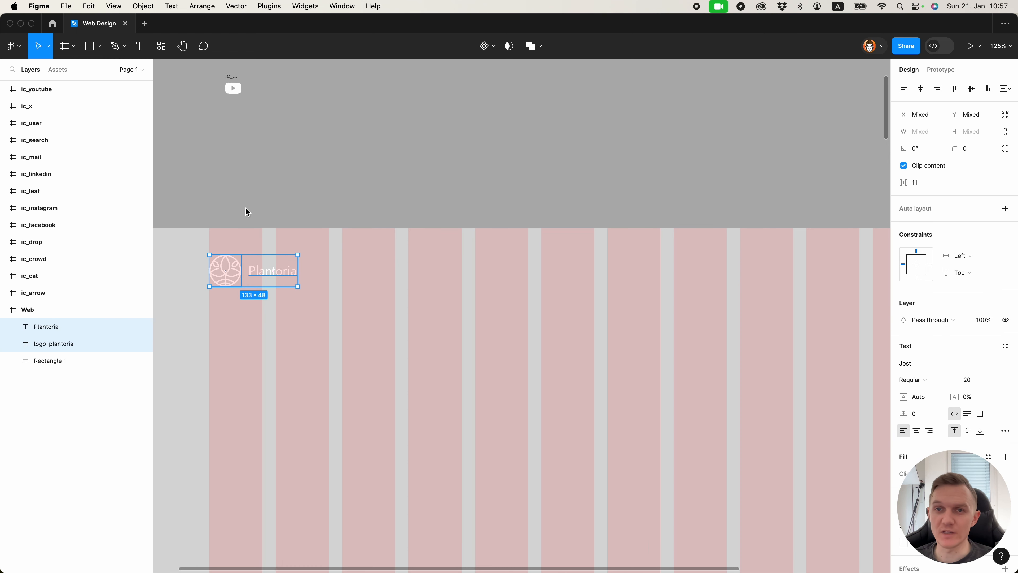
scroll(247, 212, left, 3)
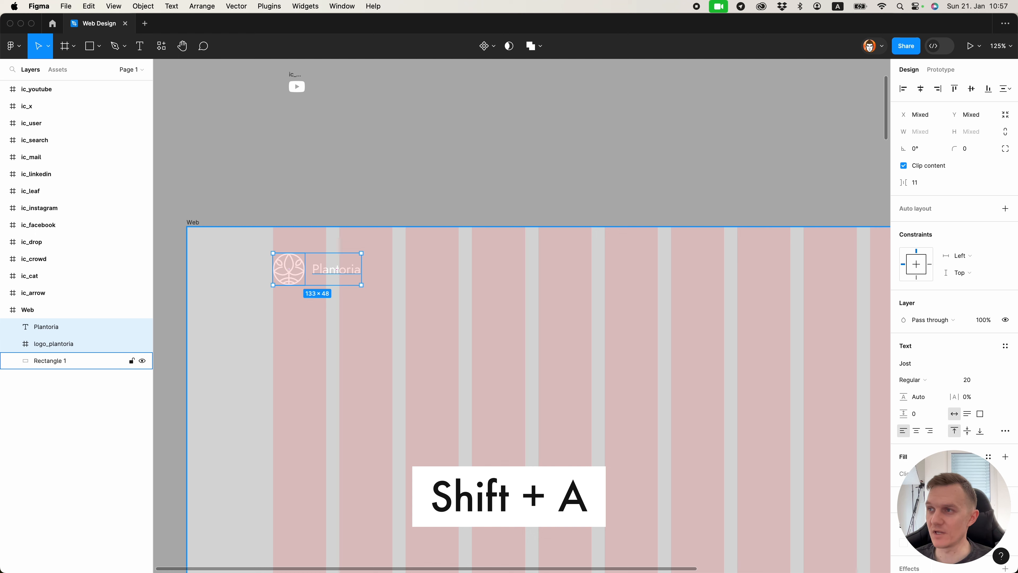
key(shift+a)
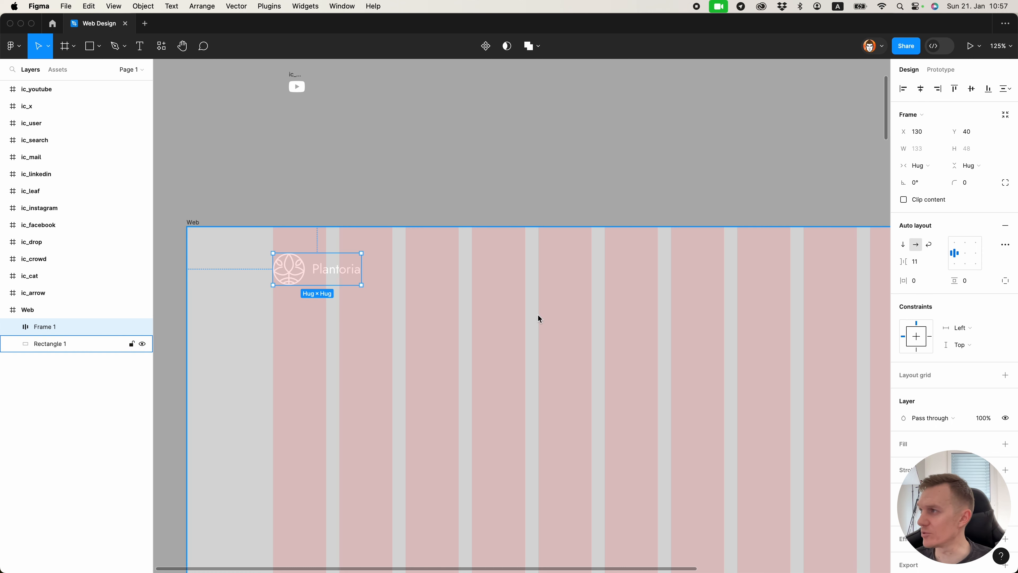
mouse_move(903, 262)
mouse_down()
mouse_move(922, 262)
mouse_move(906, 265)
mouse_up()
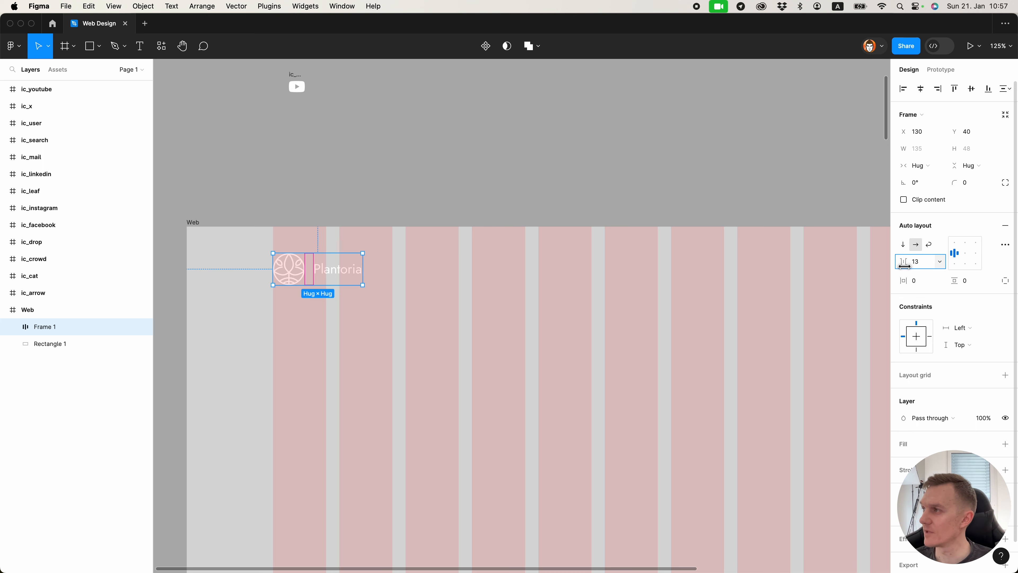
drag(904, 266, 903, 266)
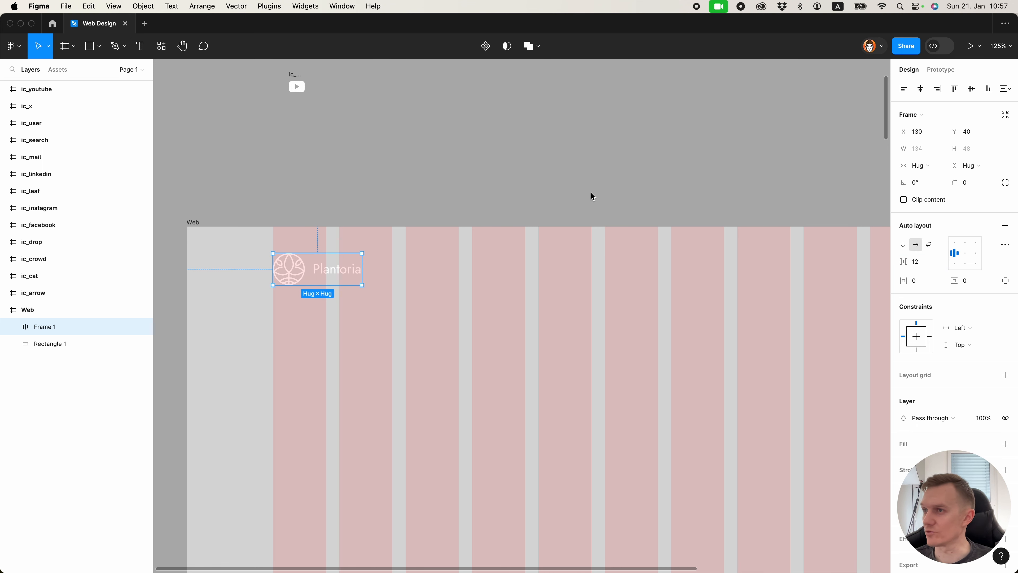
click(501, 184)
scroll(344, 211, down, 3)
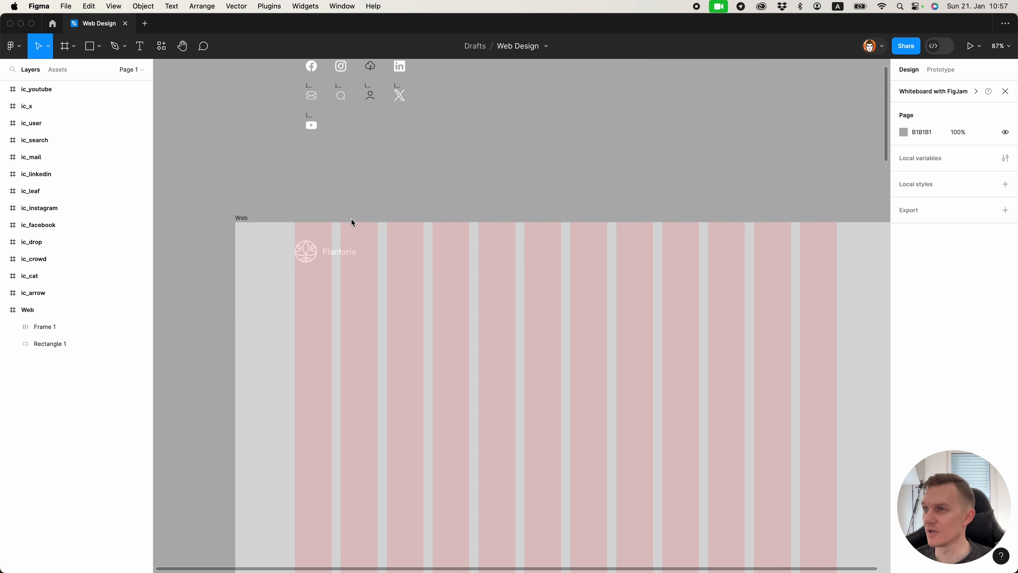
Try top and bottom alignment on the logo's auto layout, and return it to centre-left alignment.
click(327, 261)
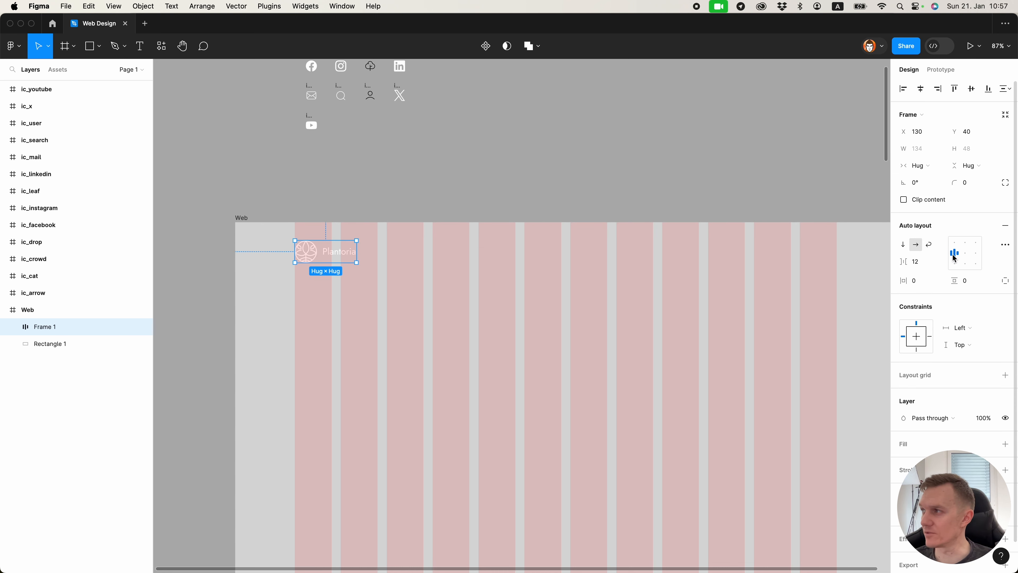
click(956, 247)
click(955, 265)
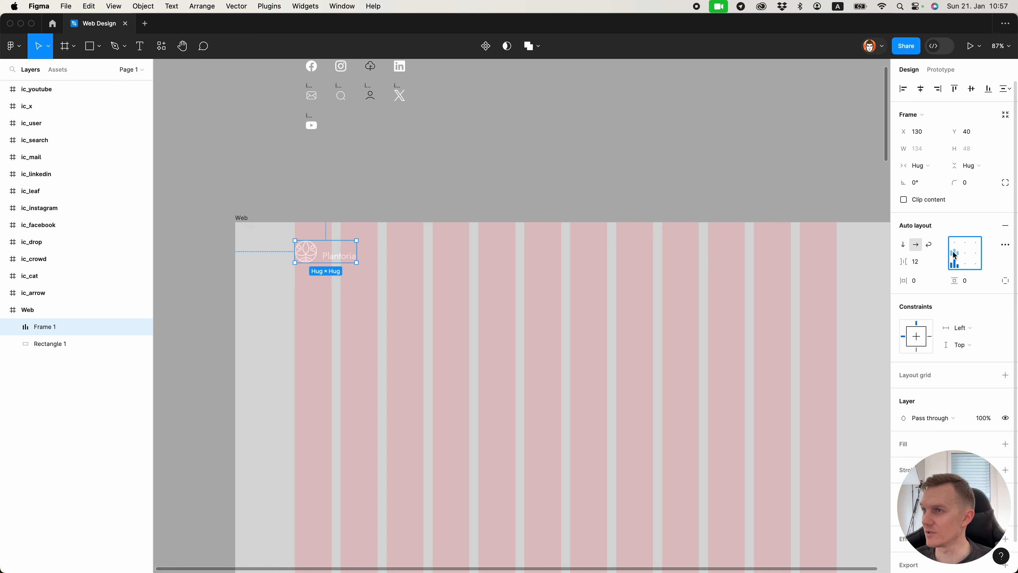
click(980, 253)
click(953, 252)
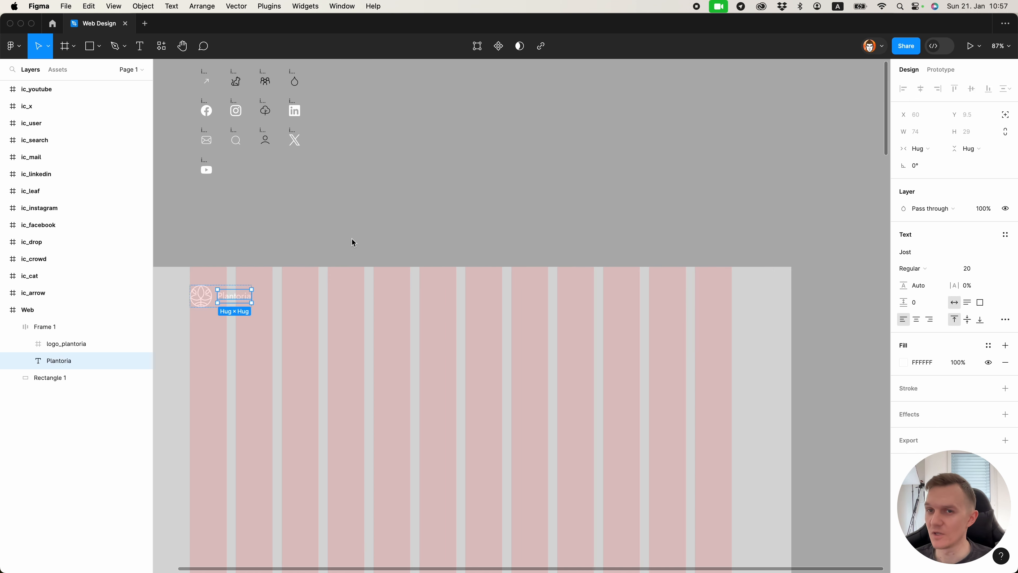
click(353, 243)
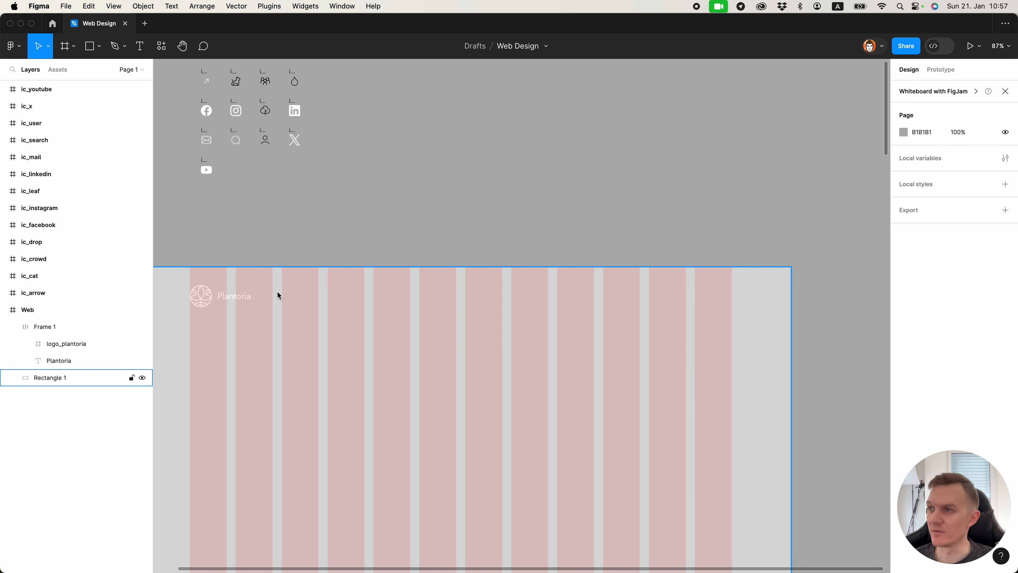
Add a text layer reading "Home" at the sixth column, level with the logo, at X 631 and Y 59.
key(t)
click(420, 297)
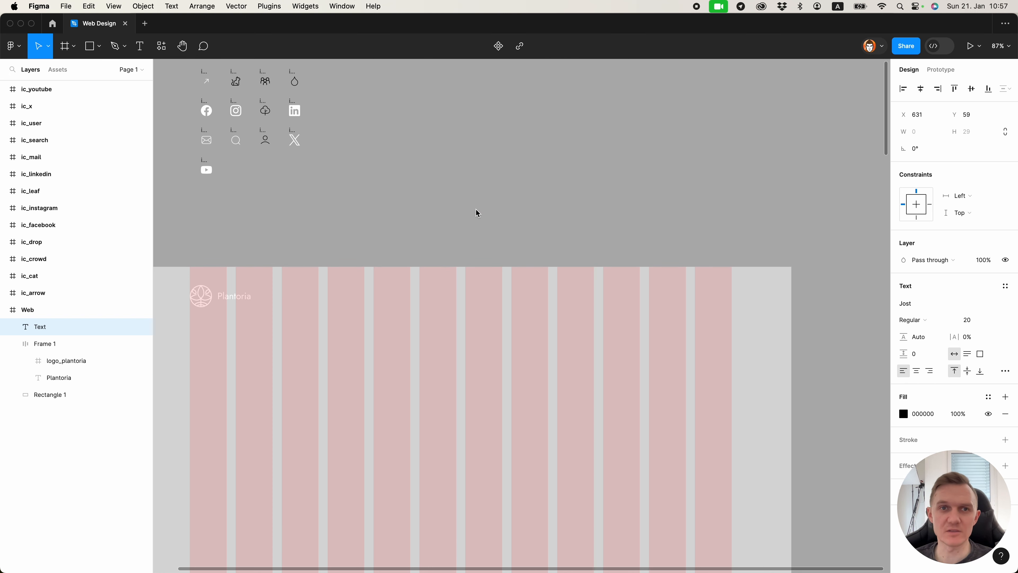
text(Home)
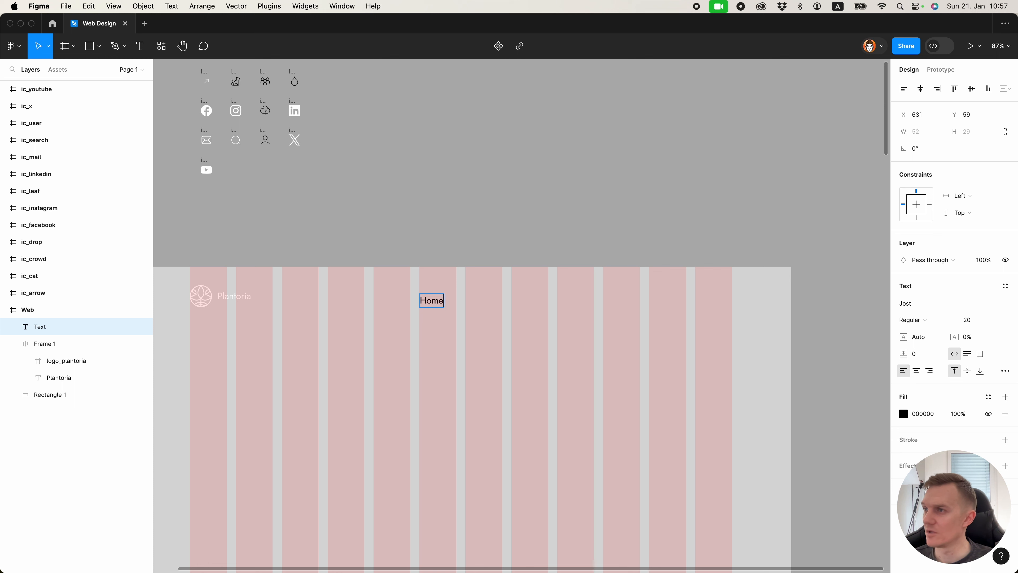
key(Escape)
Set the Home text's font size to 16 and its fill to FFFFFF.
click(972, 325)
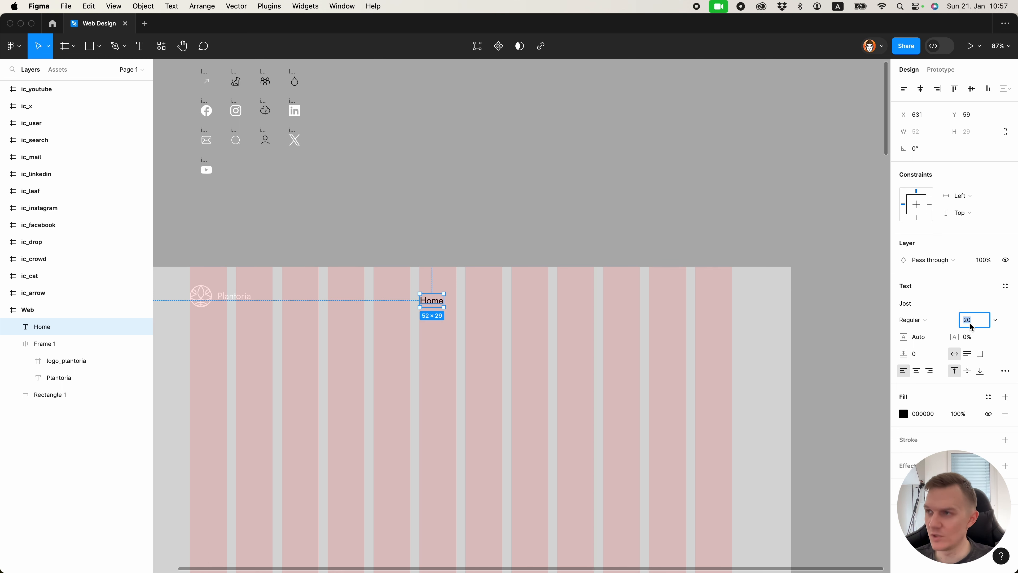
text(16)
key(Return)
click(926, 413)
text(fff)
key(Return)
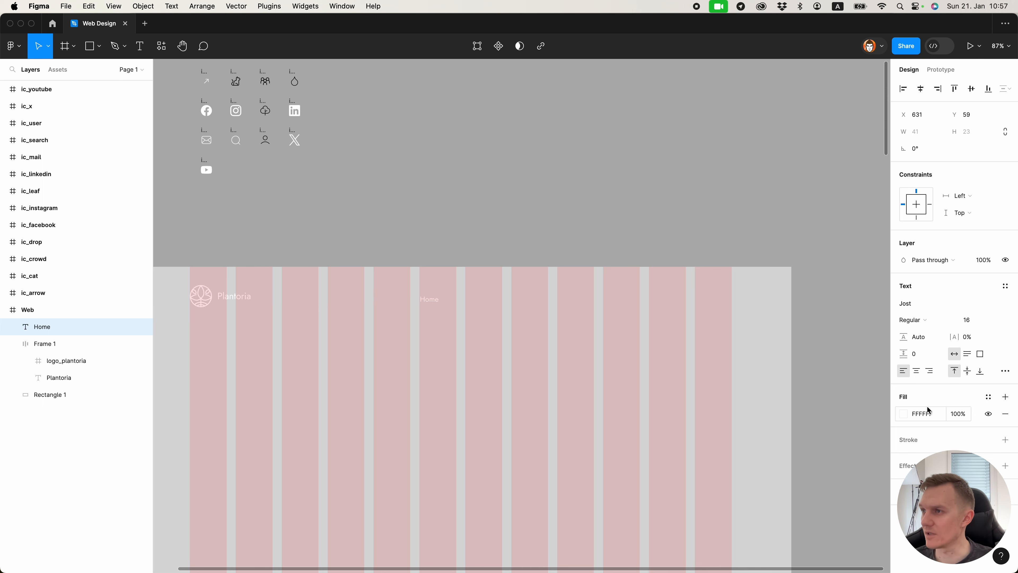
click(571, 209)
Duplicate the Home text and move the copy to the seventh column at X 730, on the same line.
click(426, 302)
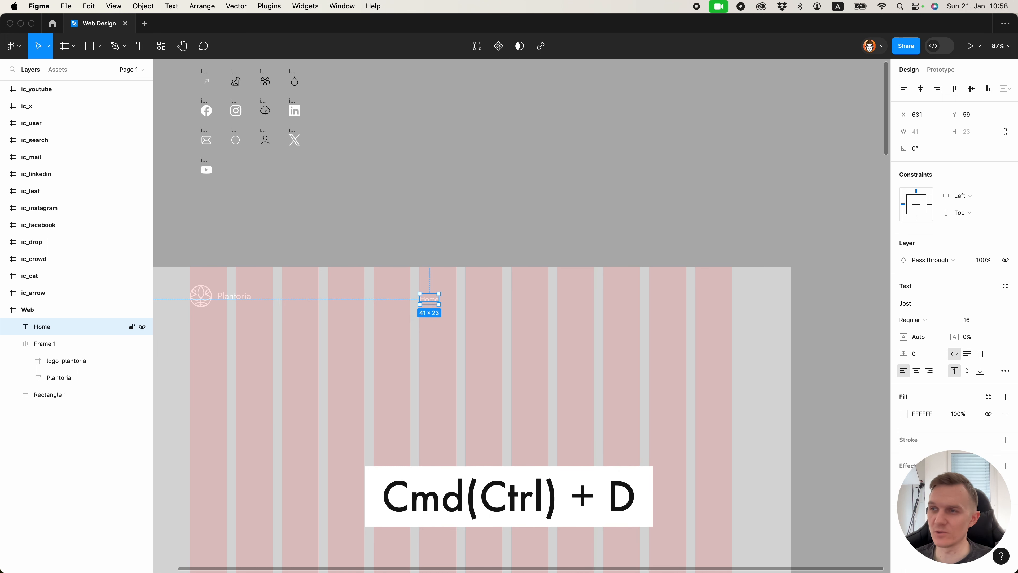
key(super+d)
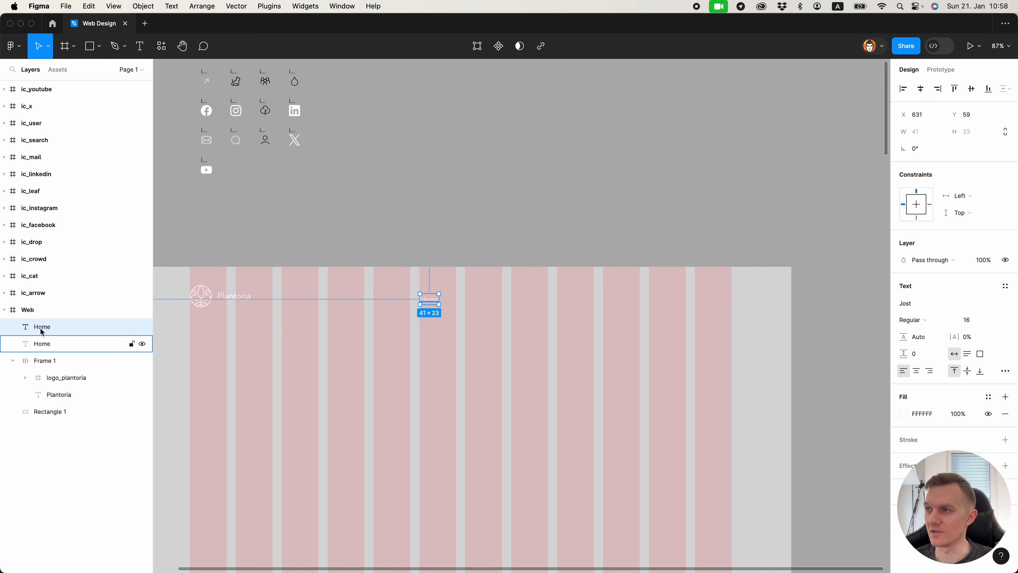
drag(428, 301, 476, 306)
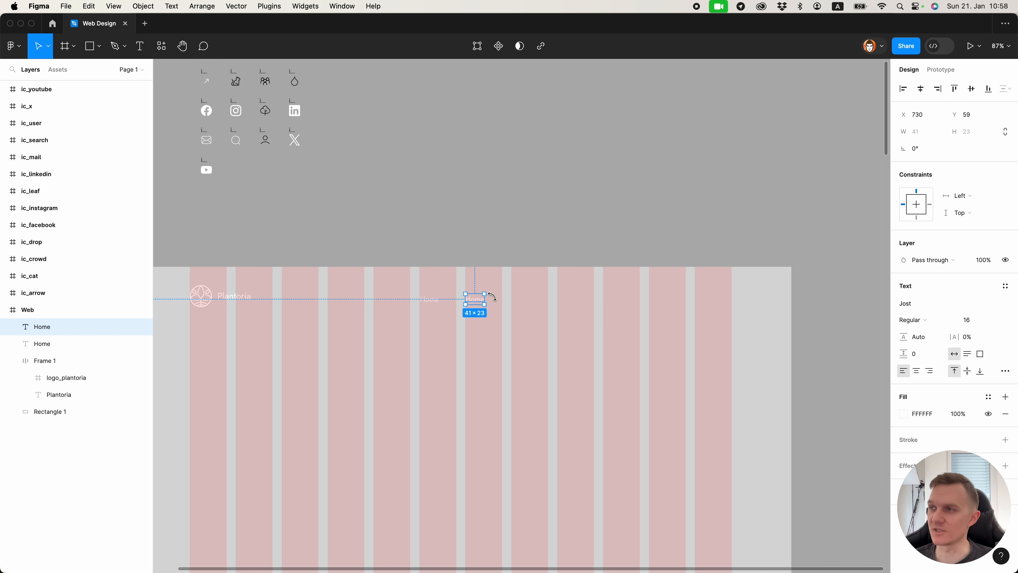
click(434, 209)
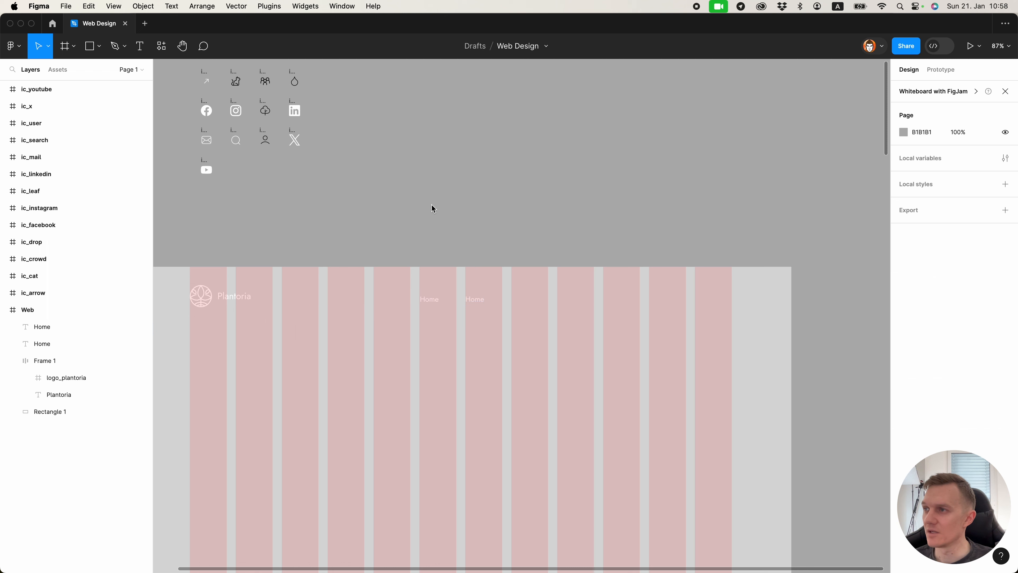
Change the duplicated Home text to read "Projects".
double_click(474, 297)
text(Projects)
key(Escape)
click(508, 224)
scroll(532, 310, up, 2)
scroll(532, 311, down, 2)
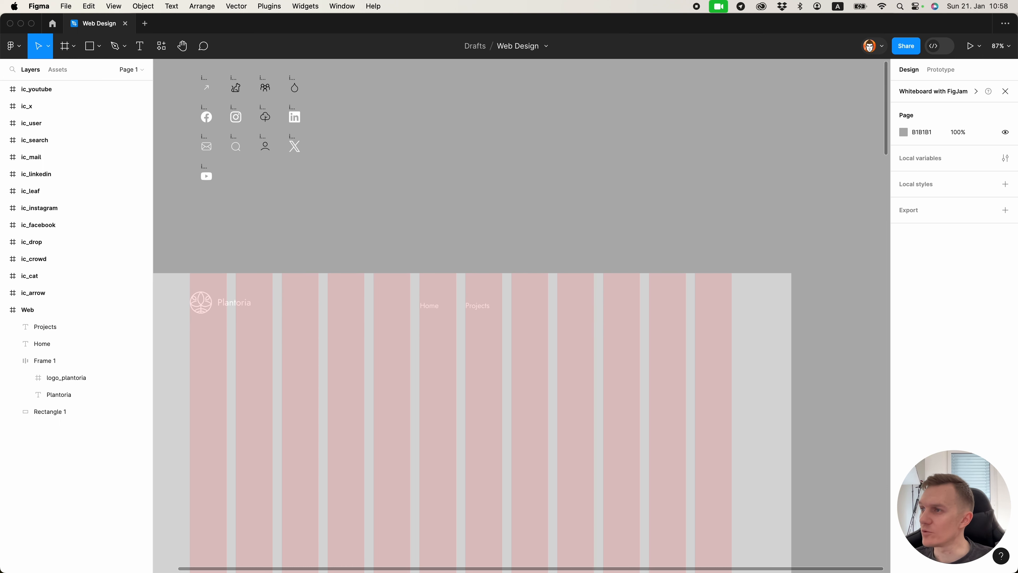
scroll(509, 302, up, 5)
scroll(482, 315, up, 1)
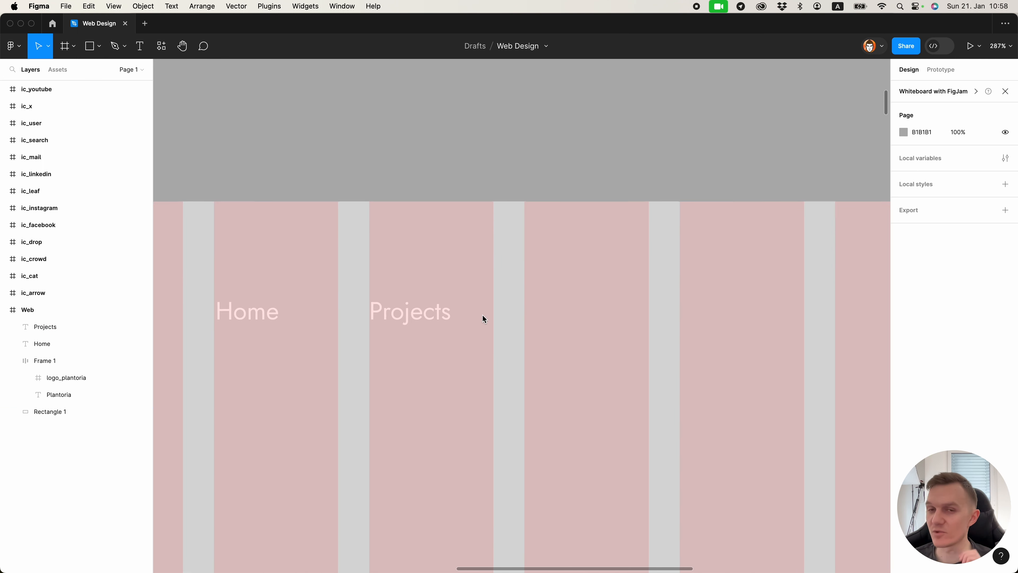
Draw a downward chevron, 10 × 5, beside the Projects text with the Pen tool.
scroll(482, 319, up, 1)
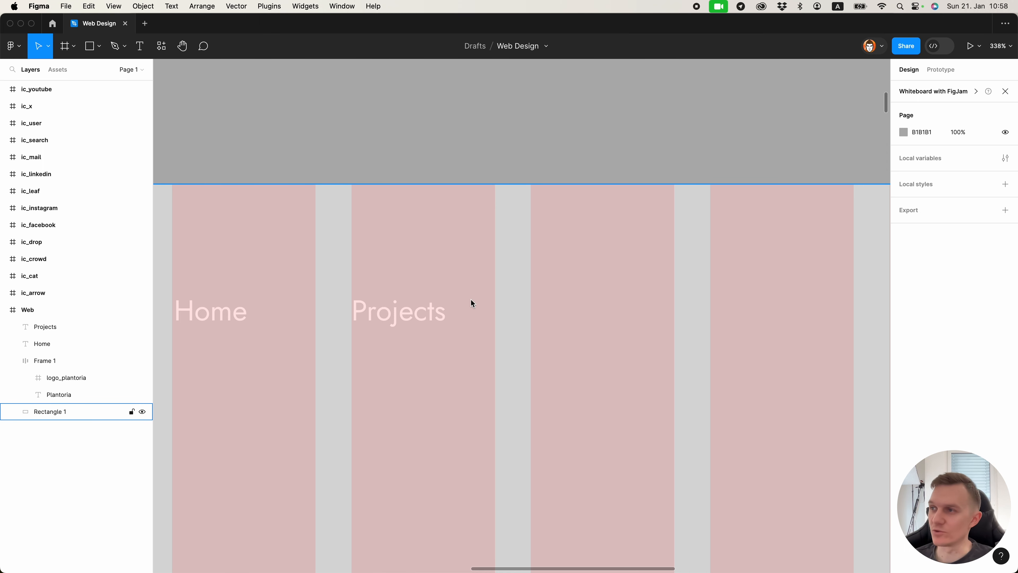
key(p)
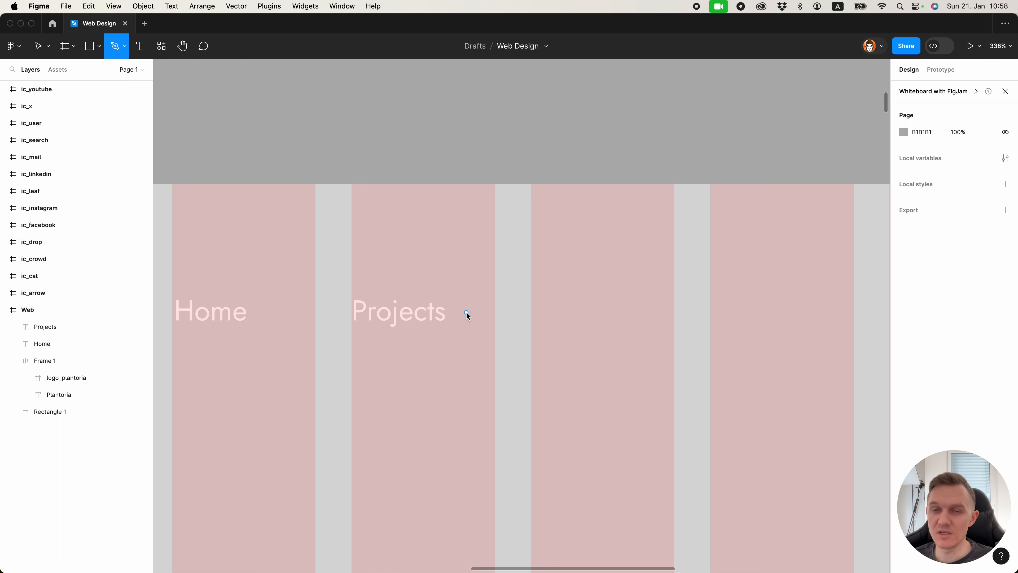
key(p)
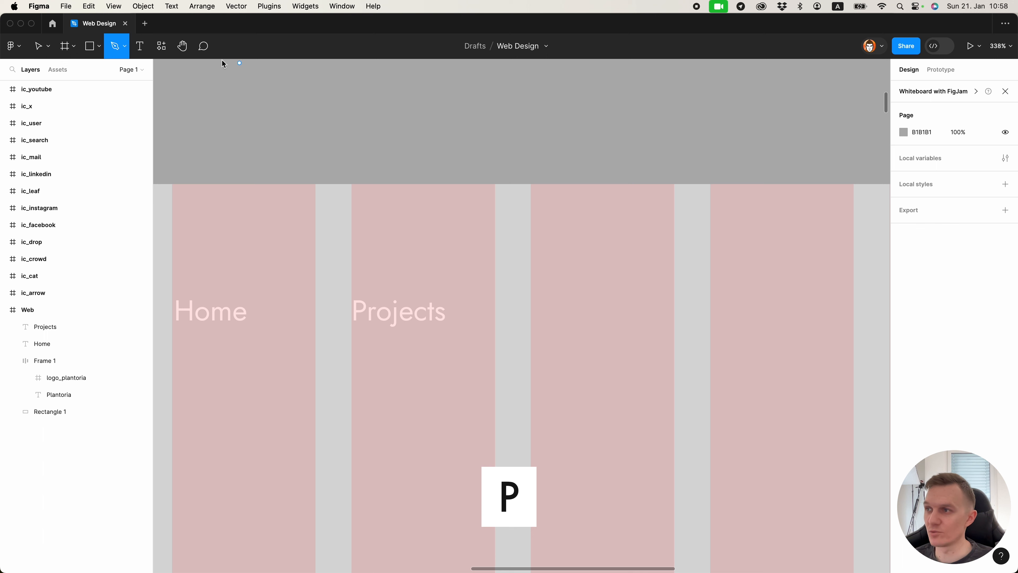
click(462, 310)
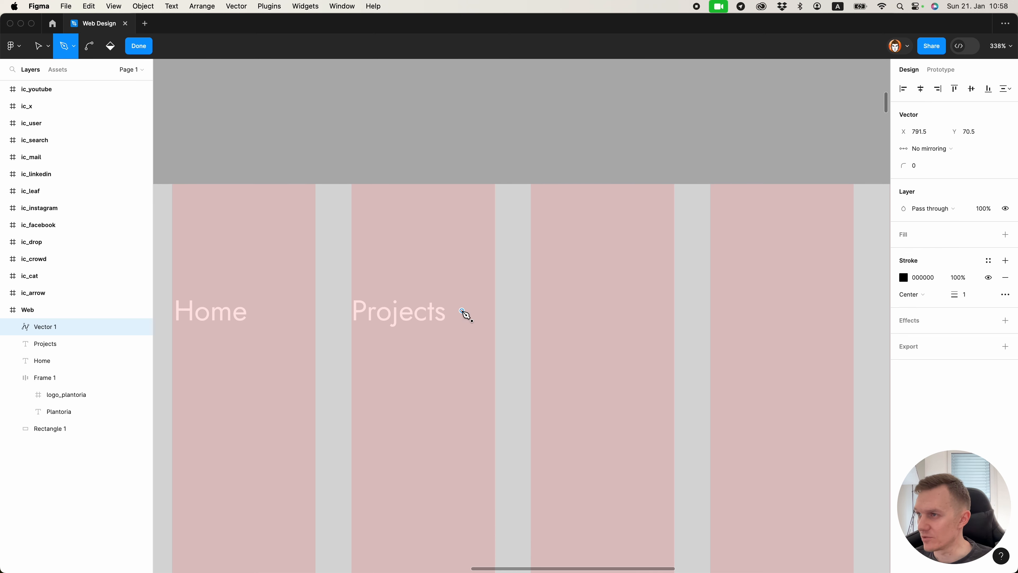
click(471, 320)
click(480, 310)
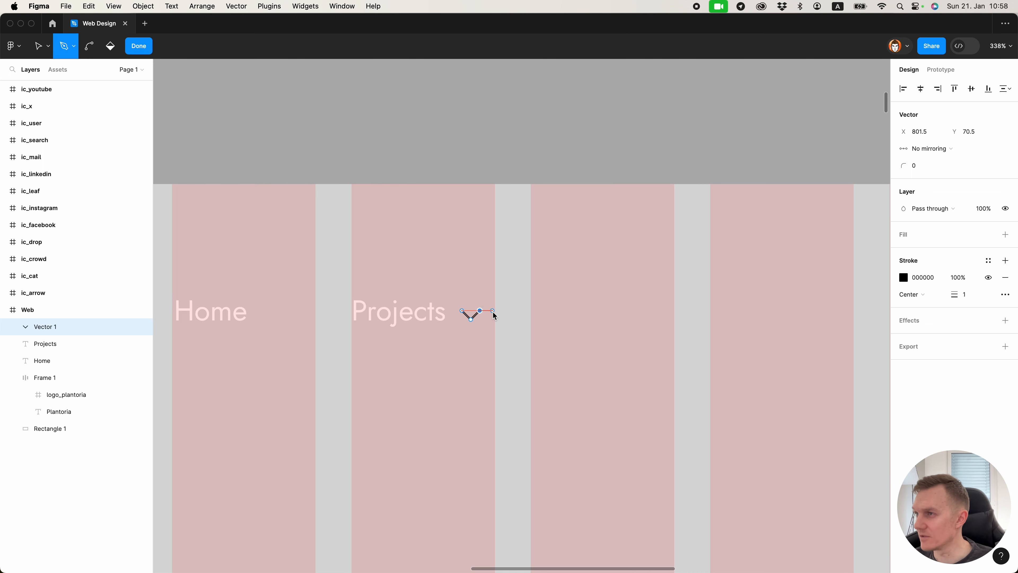
key(Return)
Set the chevron's stroke color to FFFFFF.
click(930, 329)
text(ffffff)
key(Return)
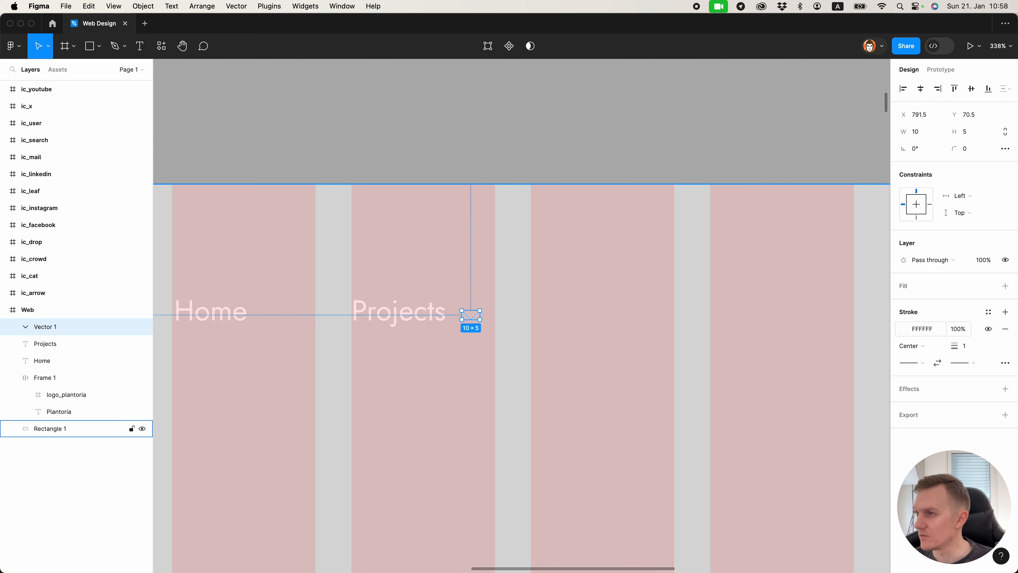
click(548, 337)
Combine the Projects text and its chevron into an auto layout frame.
scroll(500, 345, up, 3)
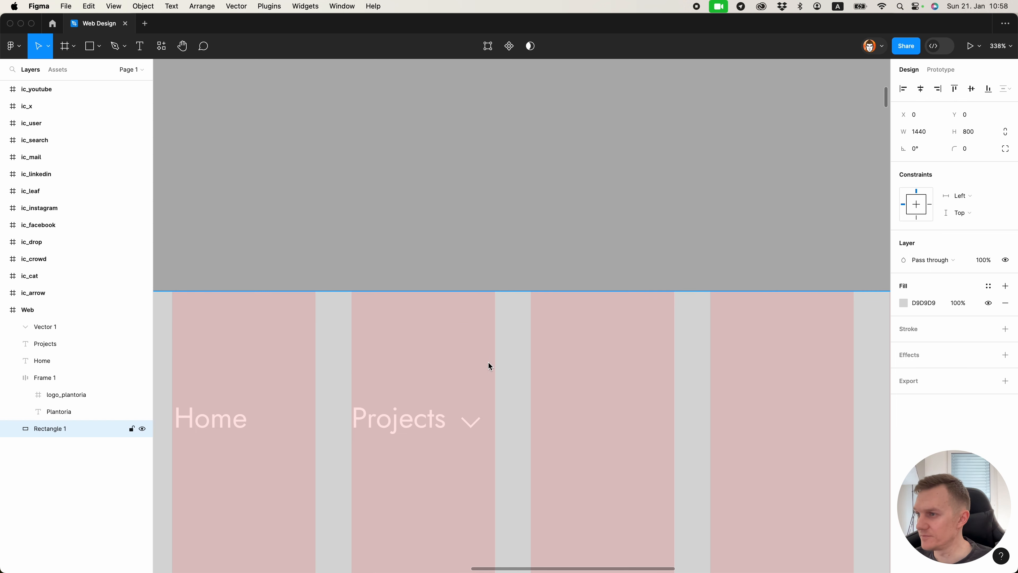
click(436, 417)
shift+click(474, 426)
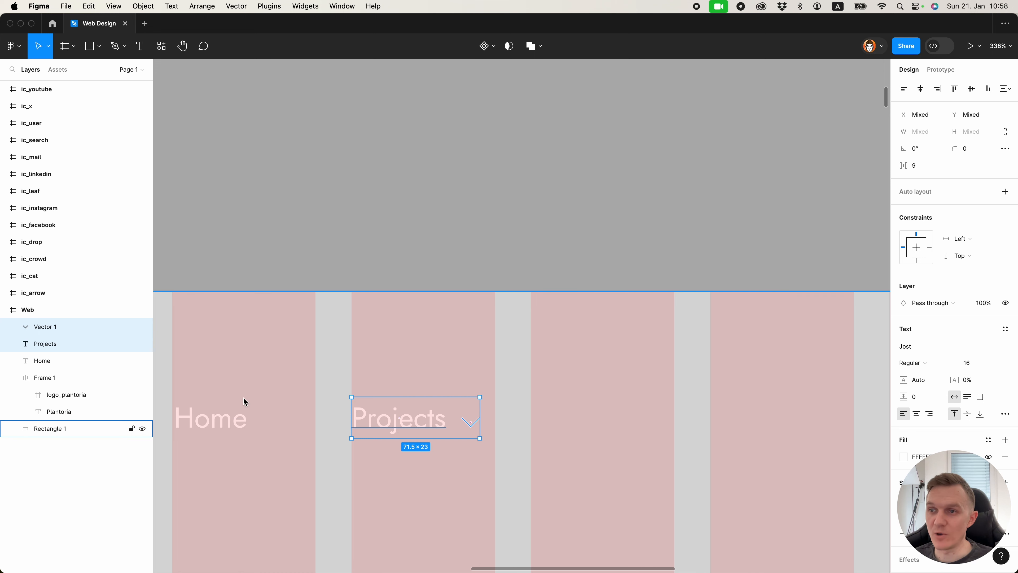
click(12, 377)
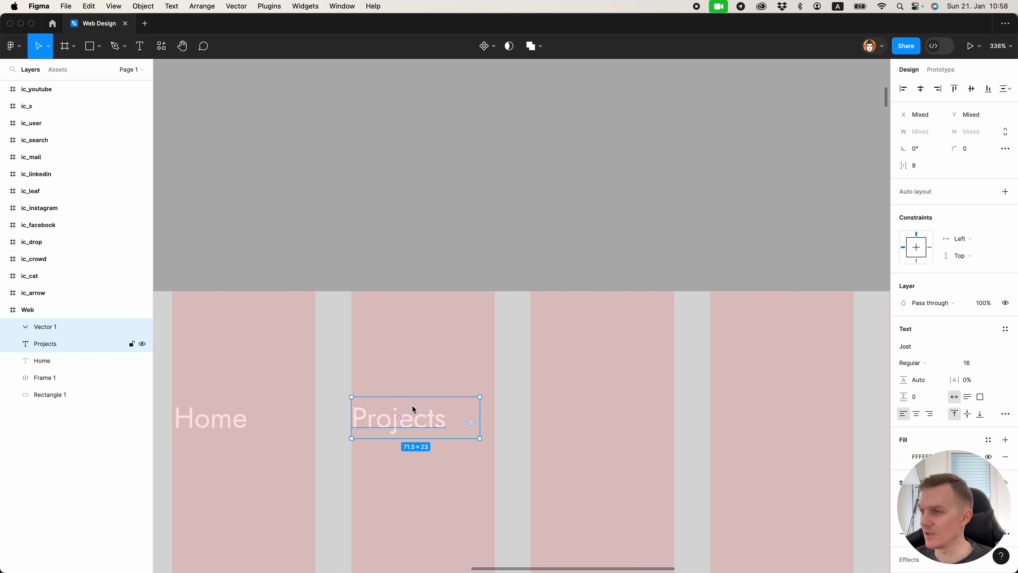
key(shift+a)
click(513, 433)
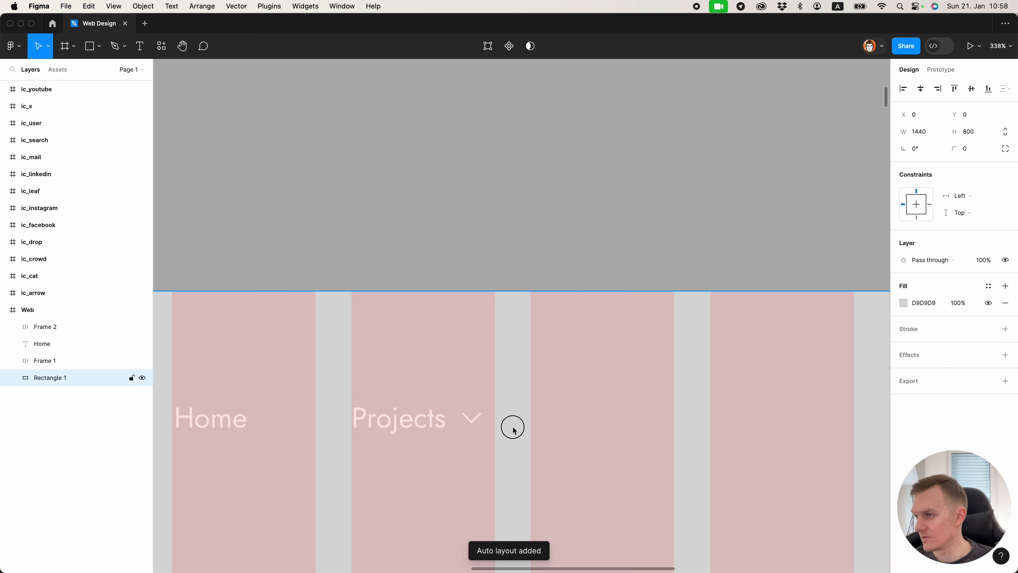
Set the horizontal gap between the Projects text and its chevron to 8.
scroll(512, 427, down, 5)
scroll(472, 423, up, 5)
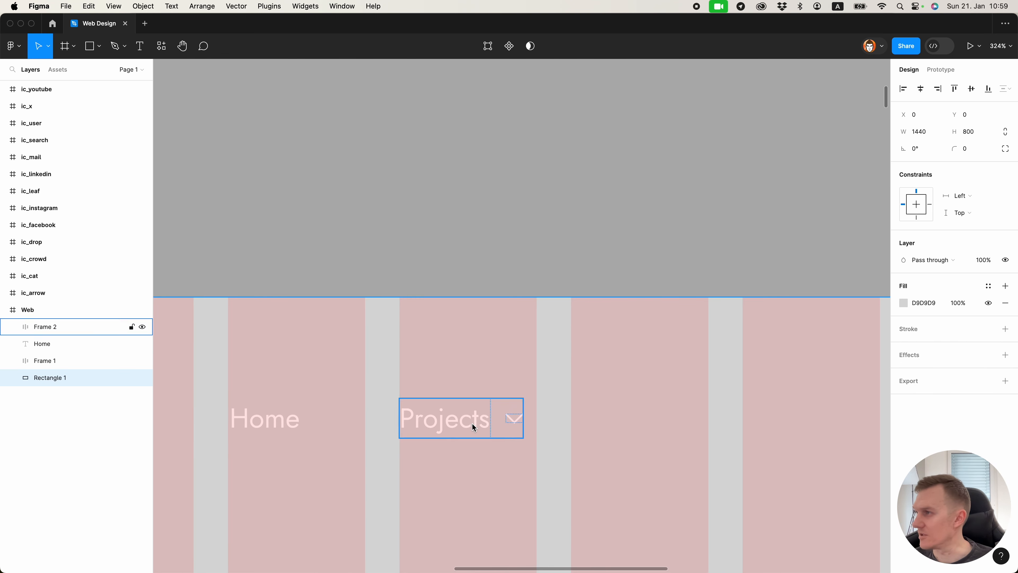
click(472, 424)
click(931, 264)
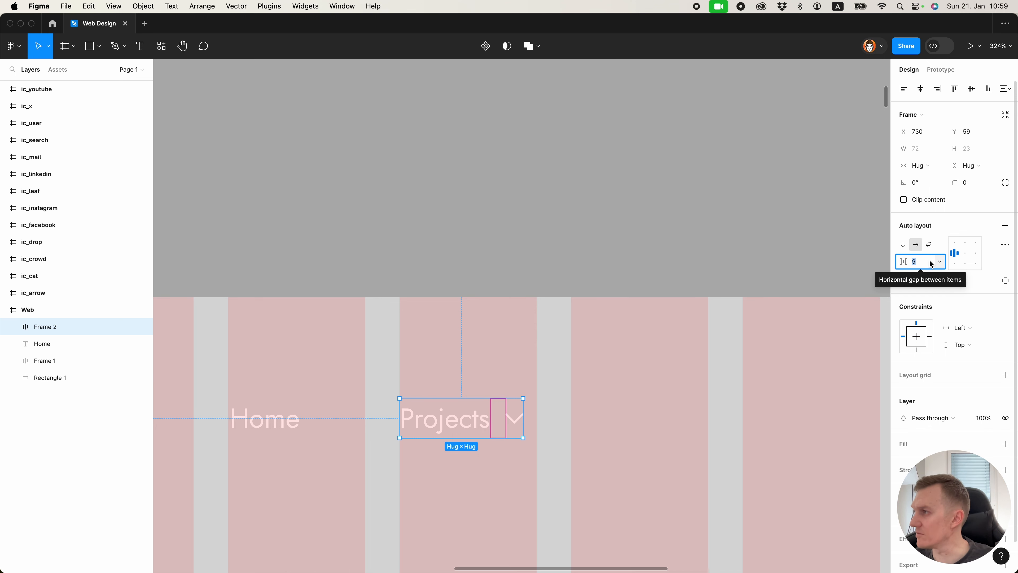
click(599, 239)
scroll(599, 239, down, 5)
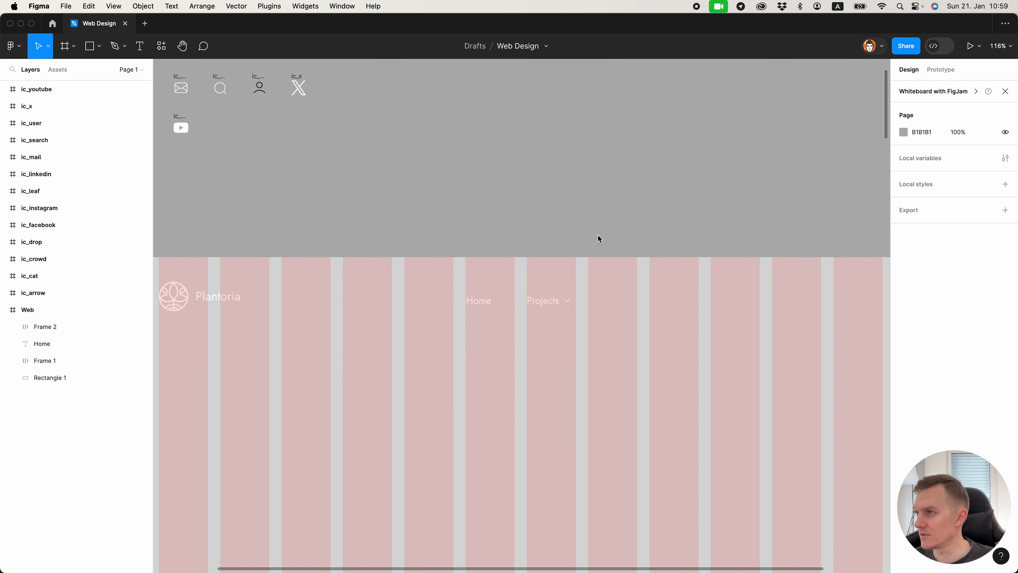
Rename the auto layout frame holding Projects and its chevron as "menu item".
scroll(650, 235, right, 5)
click(333, 306)
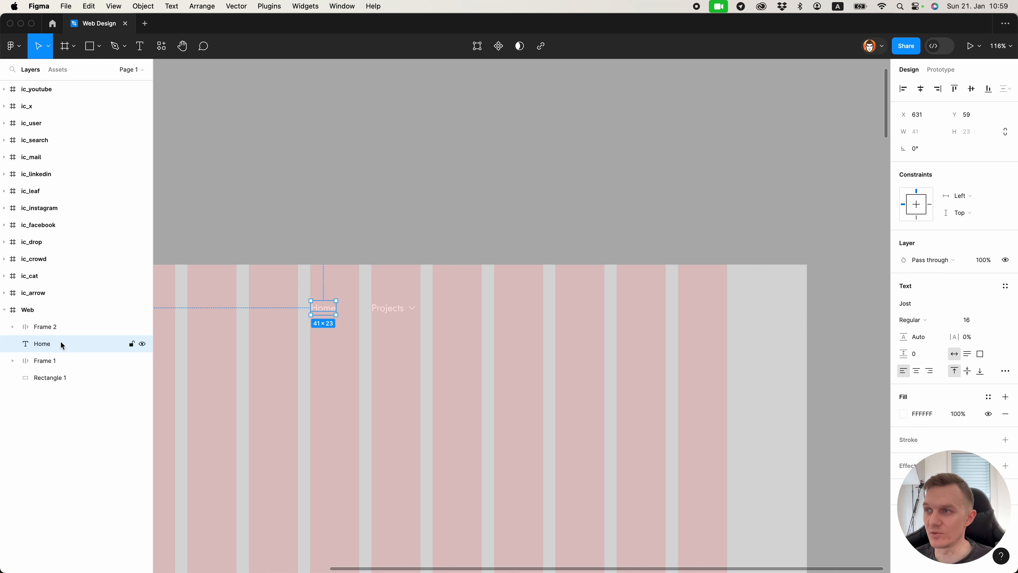
double_click(53, 327)
text(menu item)
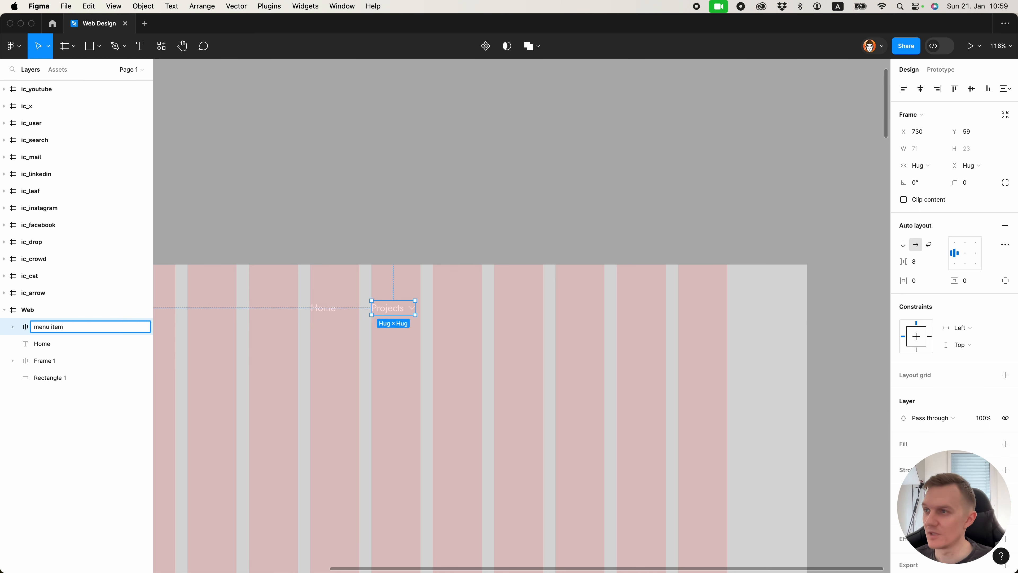
key(Return)
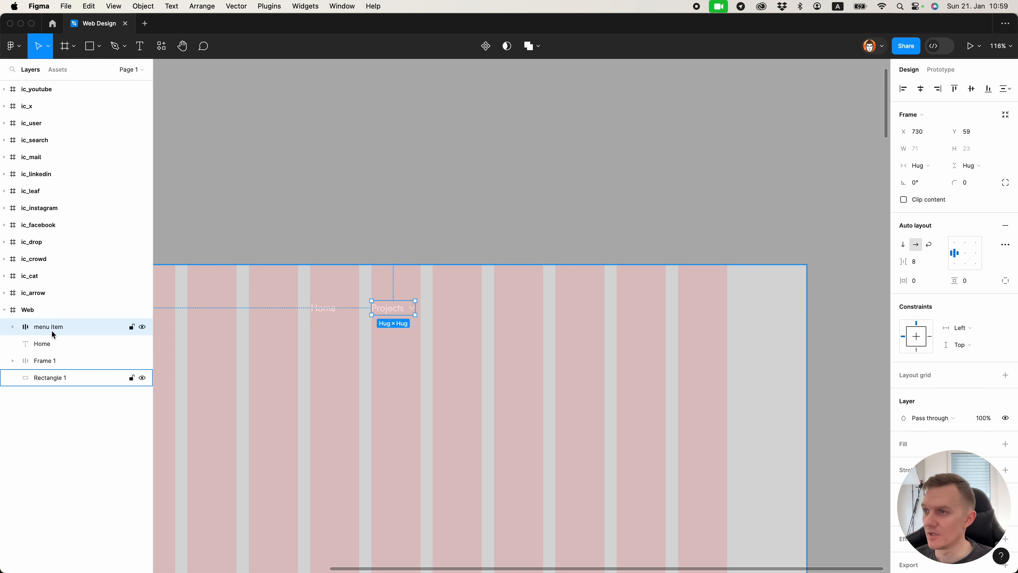
Combine the Home text and the Projects menu item into an auto layout frame named "menu".
click(324, 308)
shift+click(372, 308)
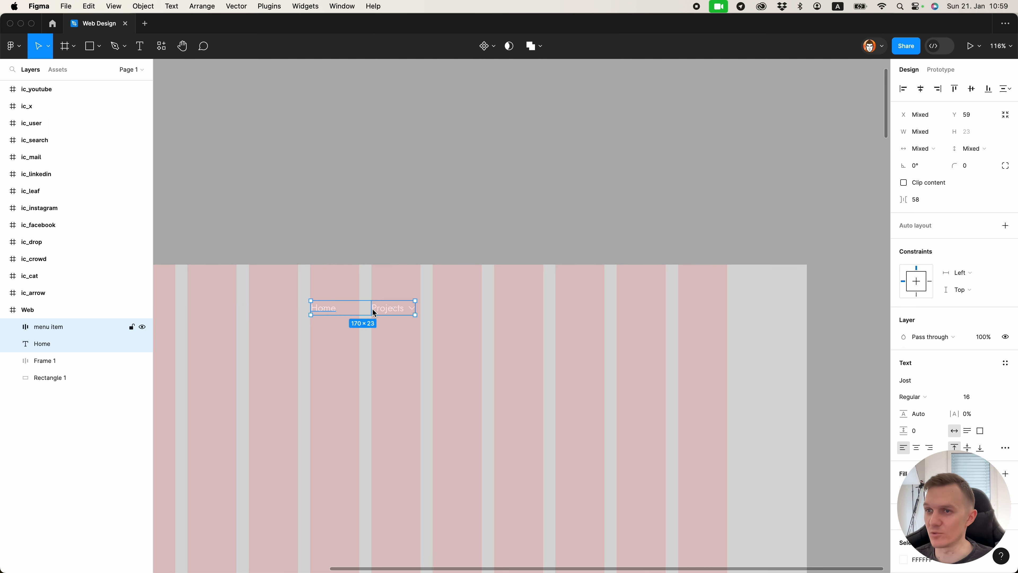
key(shift+a)
double_click(44, 329)
text(menu)
key(Return)
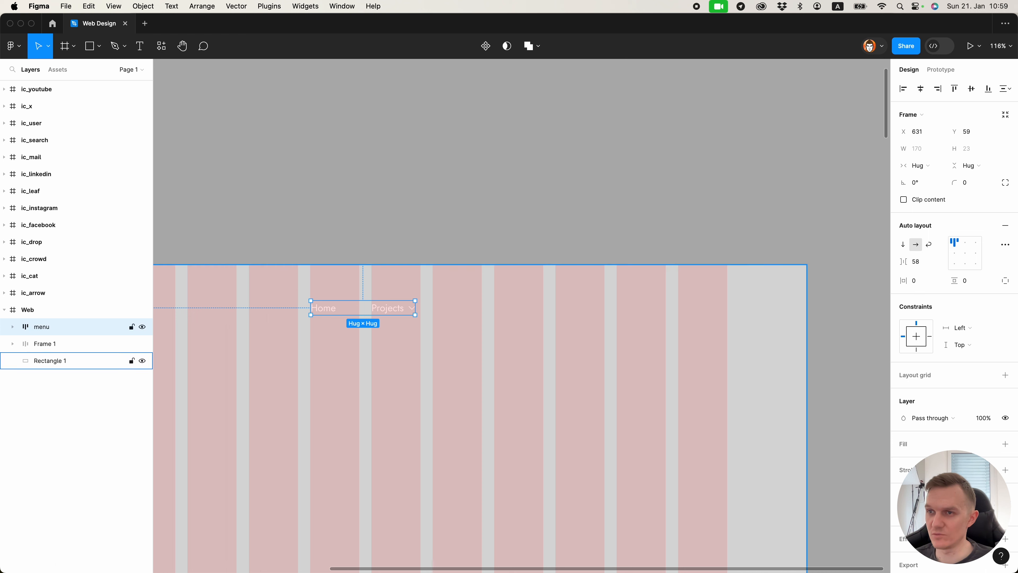
Rename the logo's frame as "logo" and the background rectangle as "bg".
double_click(44, 345)
key(BackSpace)
text(logo)
key(Return)
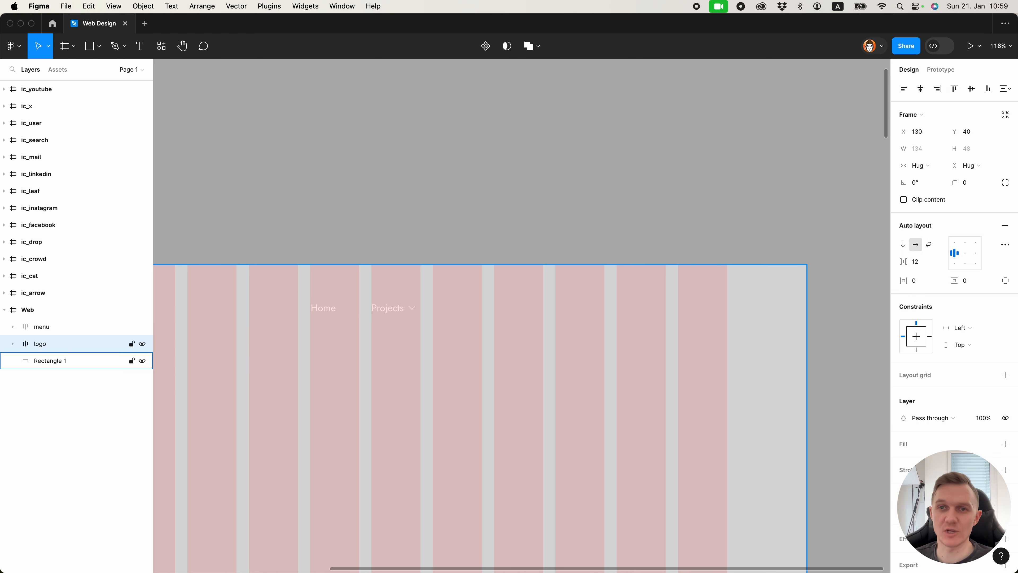
double_click(51, 361)
text(bg)
key(Return)
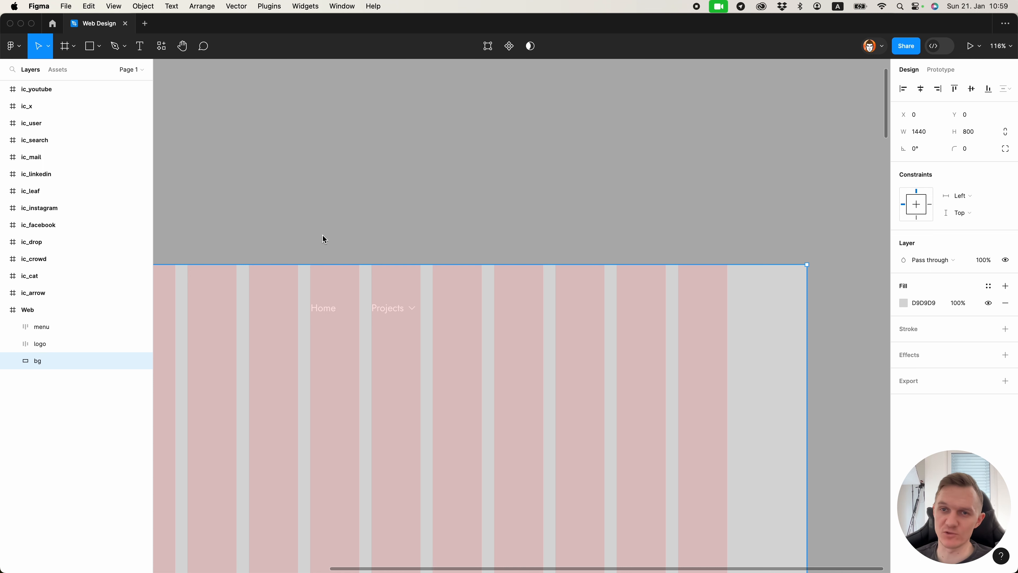
click(341, 209)
Set the horizontal gap between the items of the menu frame to 40.
double_click(395, 312)
click(94, 329)
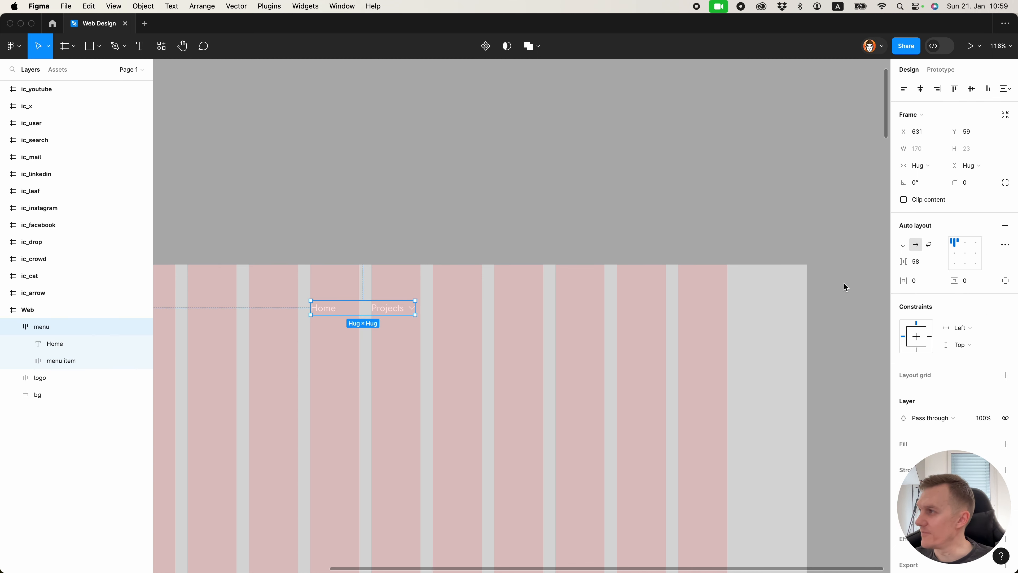
click(929, 266)
text(40)
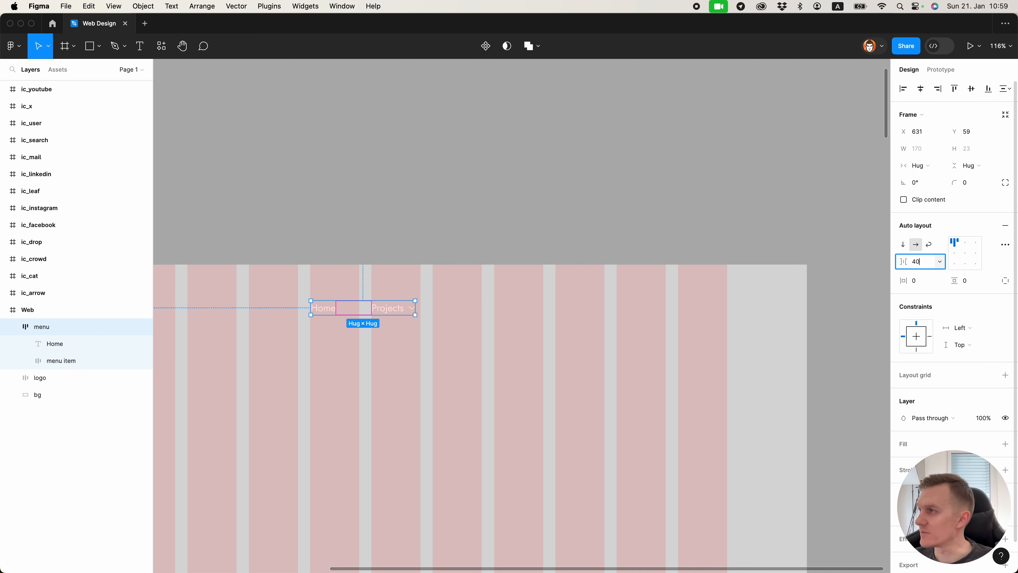
key(Return)
click(448, 240)
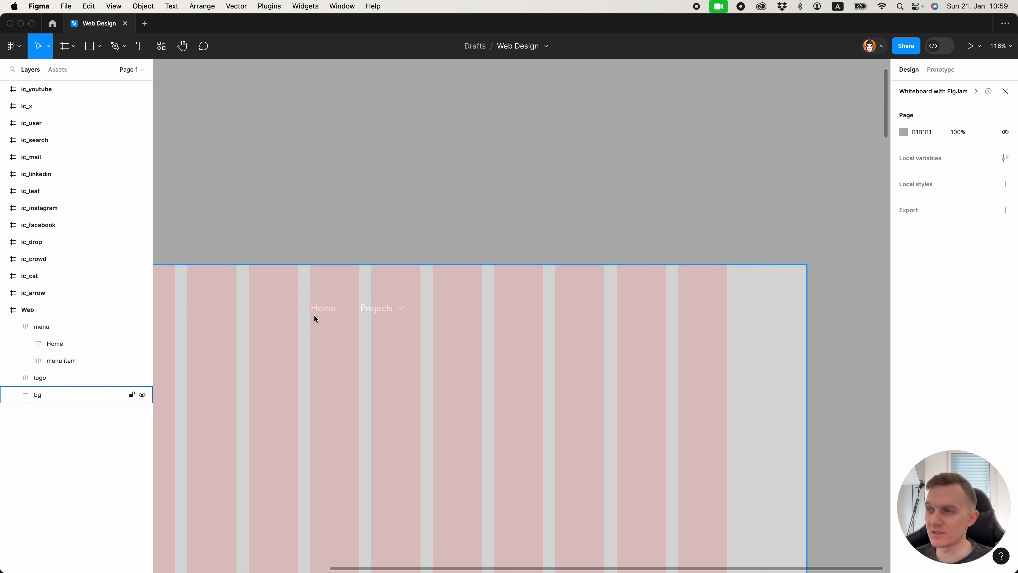
Duplicate the Projects menu item twice inside the menu frame.
double_click(375, 308)
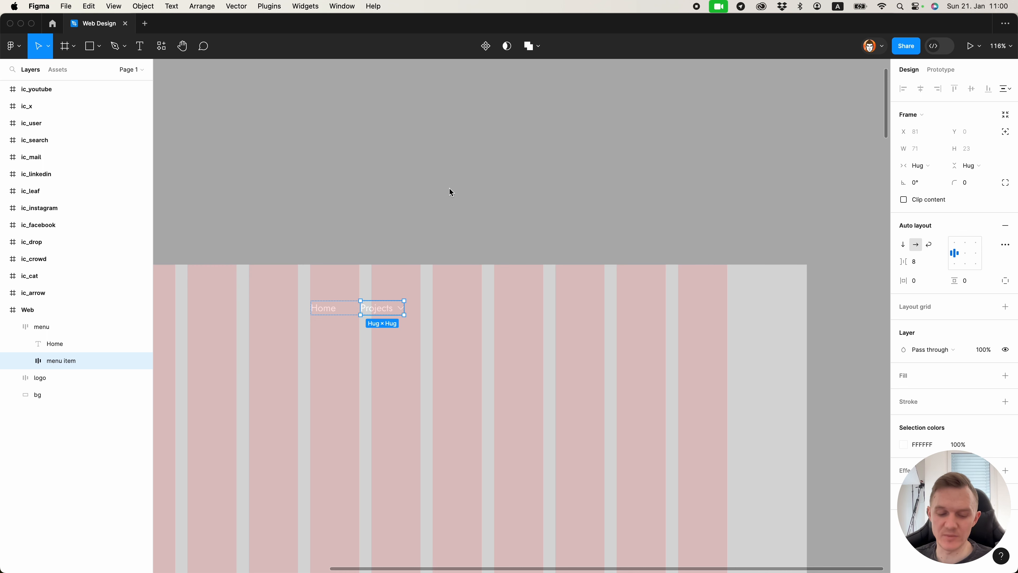
key(super+d)
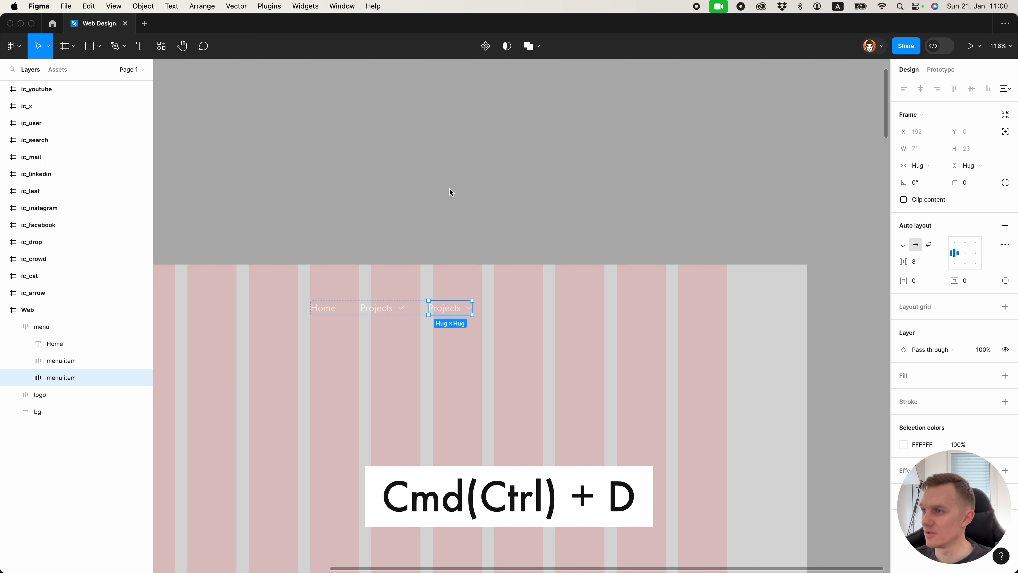
key(super+d)
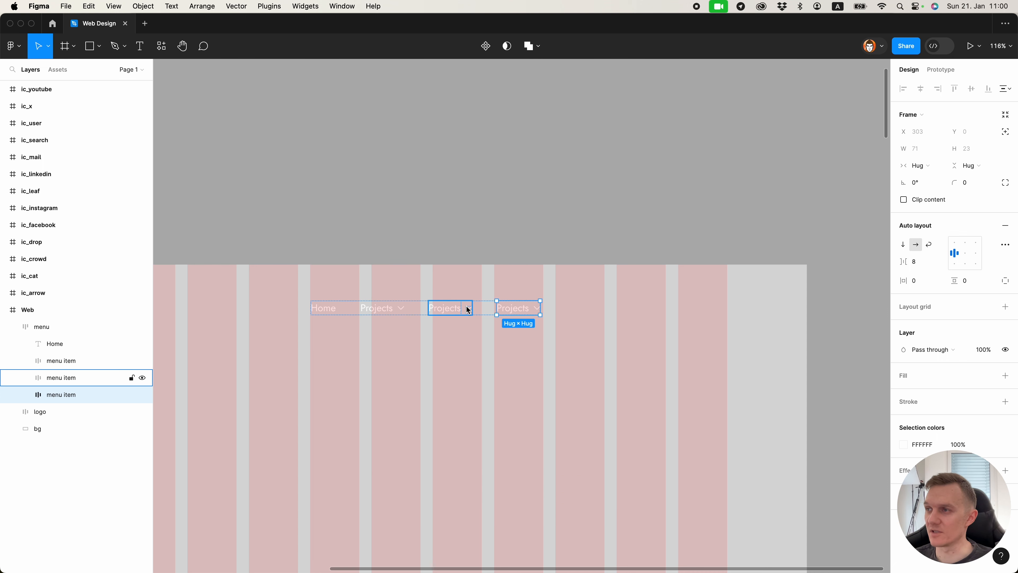
Change the text of the first duplicated Projects menu item to "Solutions".
click(450, 308)
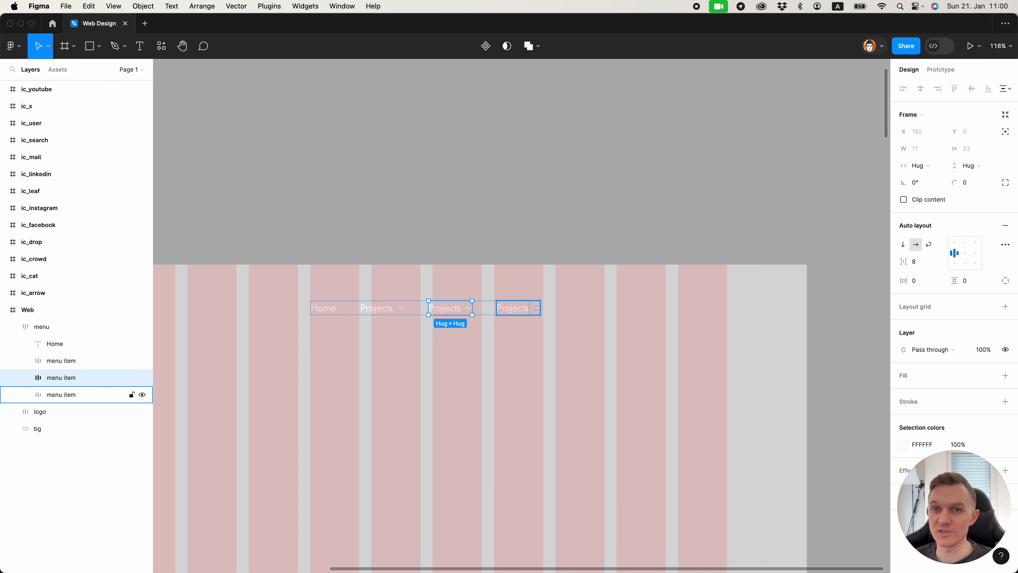
double_click(447, 307)
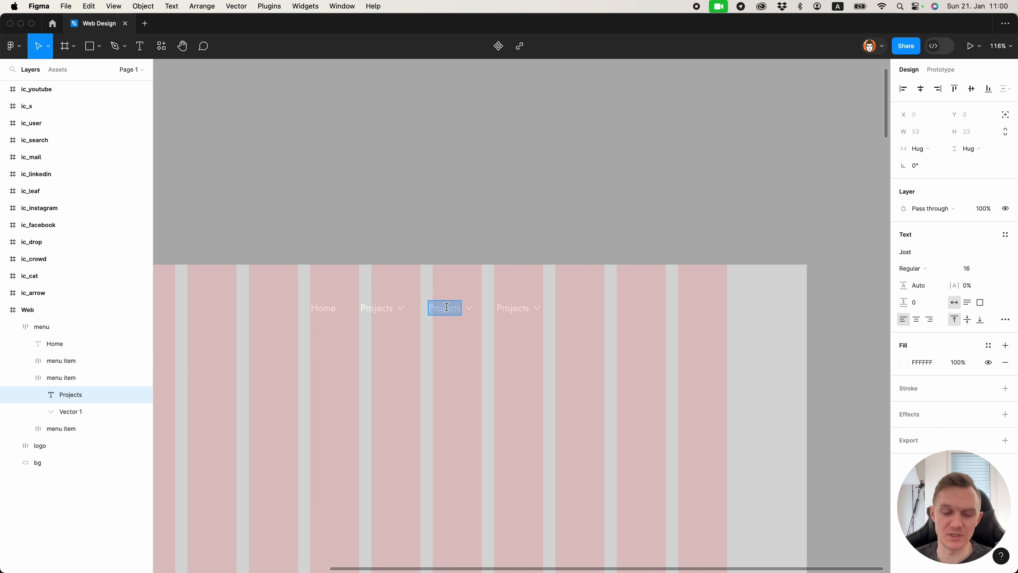
text(So)
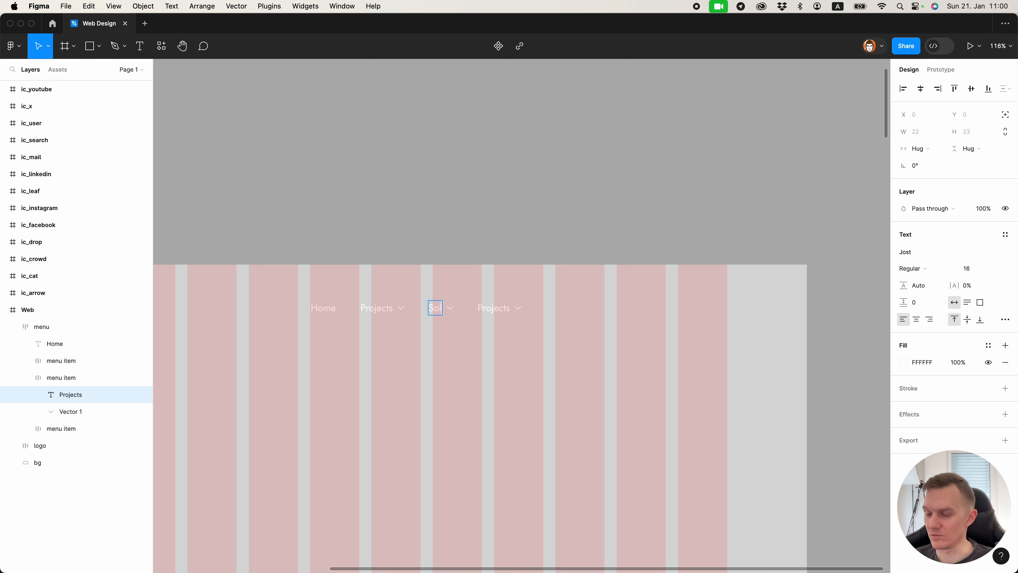
text(lutions)
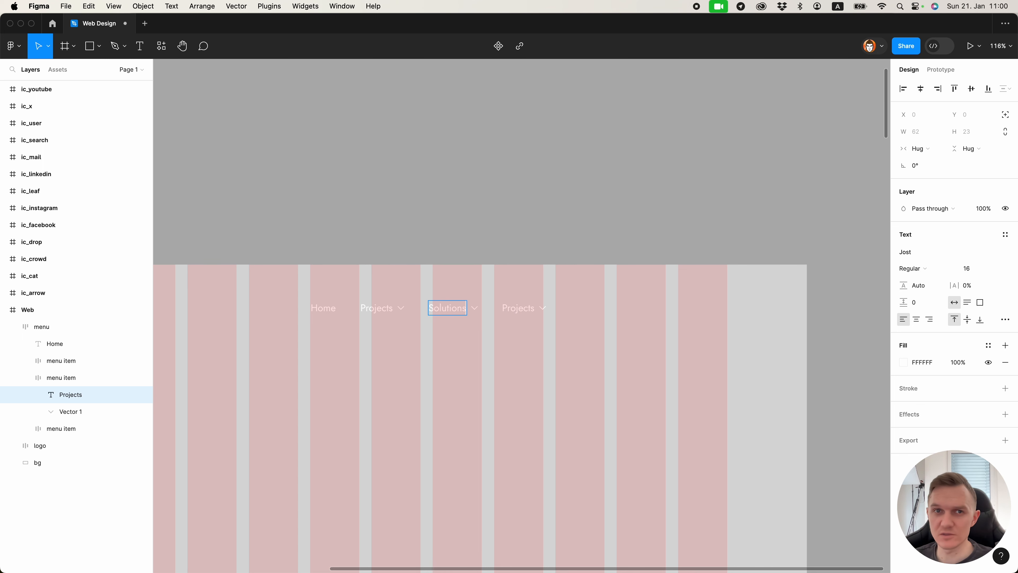
Change the text of the last duplicated Projects menu item to "Resources".
click(506, 307)
double_click(506, 307)
text(Resources)
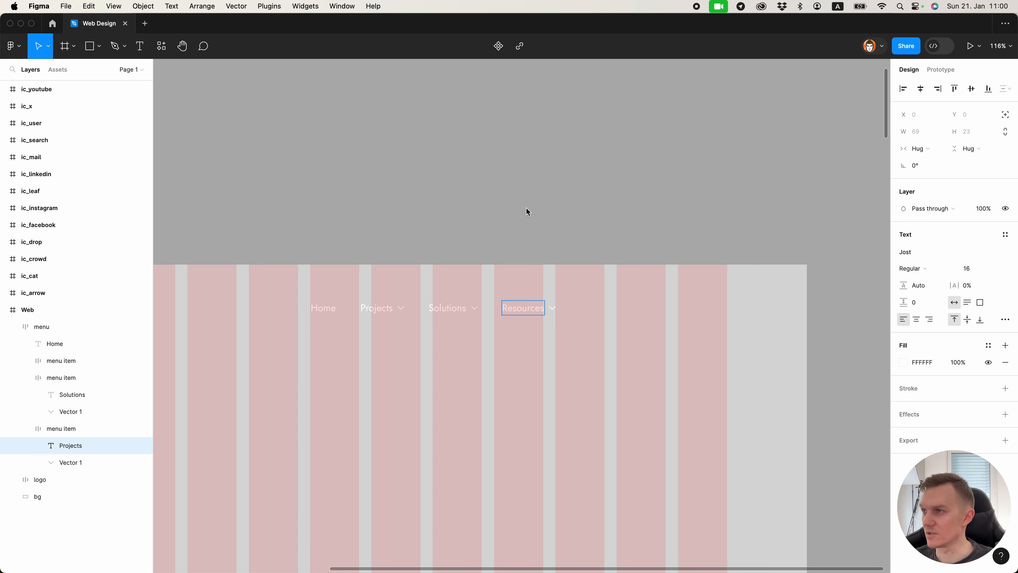
click(531, 210)
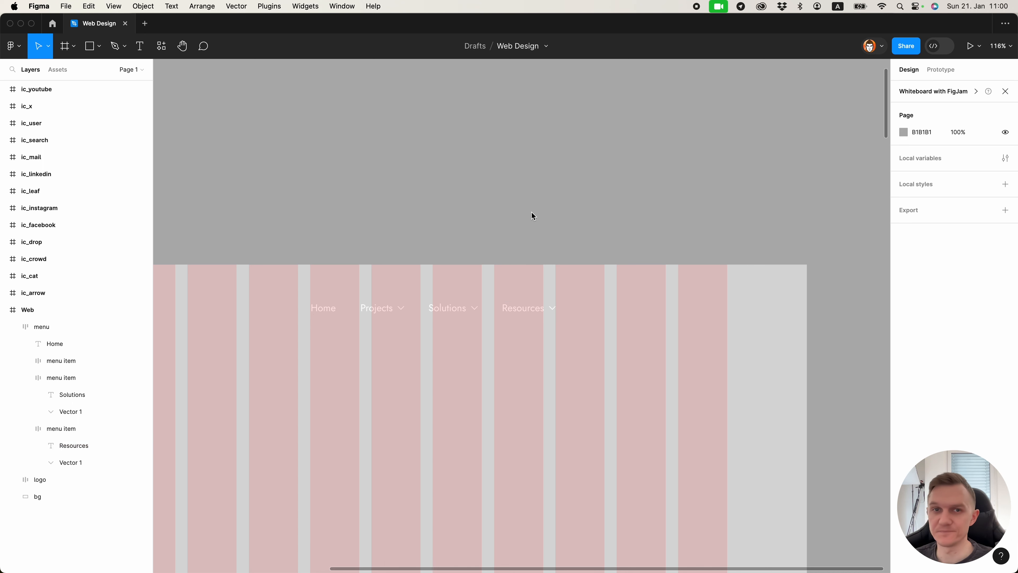
Copy the ic_search icon and paste it into the menu frame after the Resources item.
drag(568, 225, 512, 245)
scroll(482, 286, down, 2)
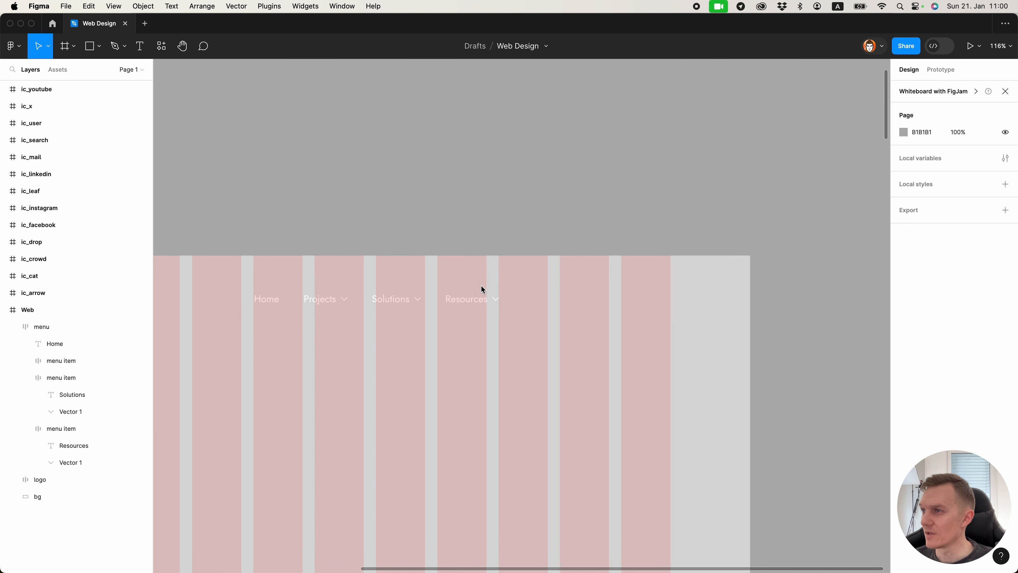
click(476, 291)
scroll(465, 211, down, 5)
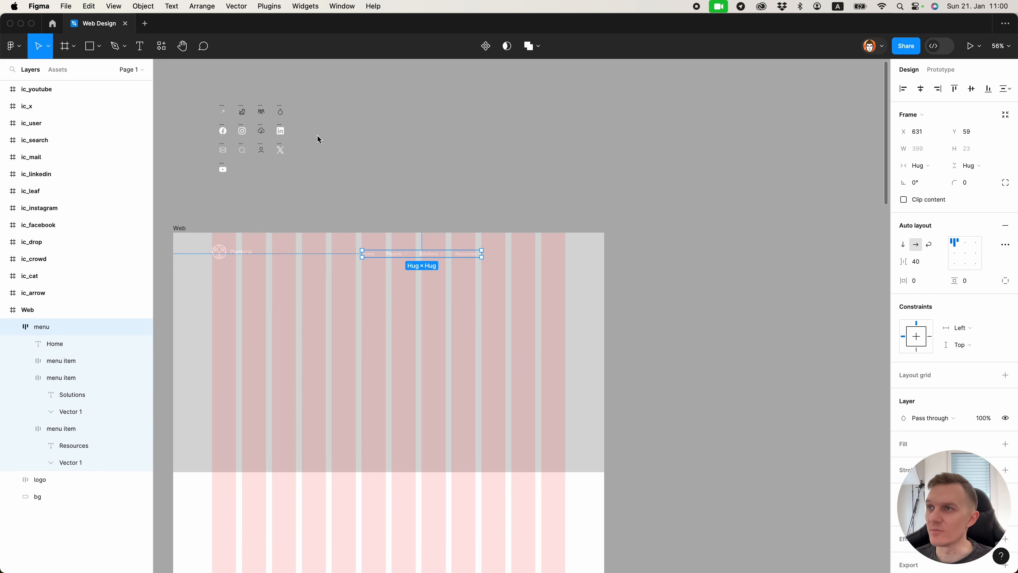
scroll(241, 142, up, 5)
click(315, 169)
key(super+c)
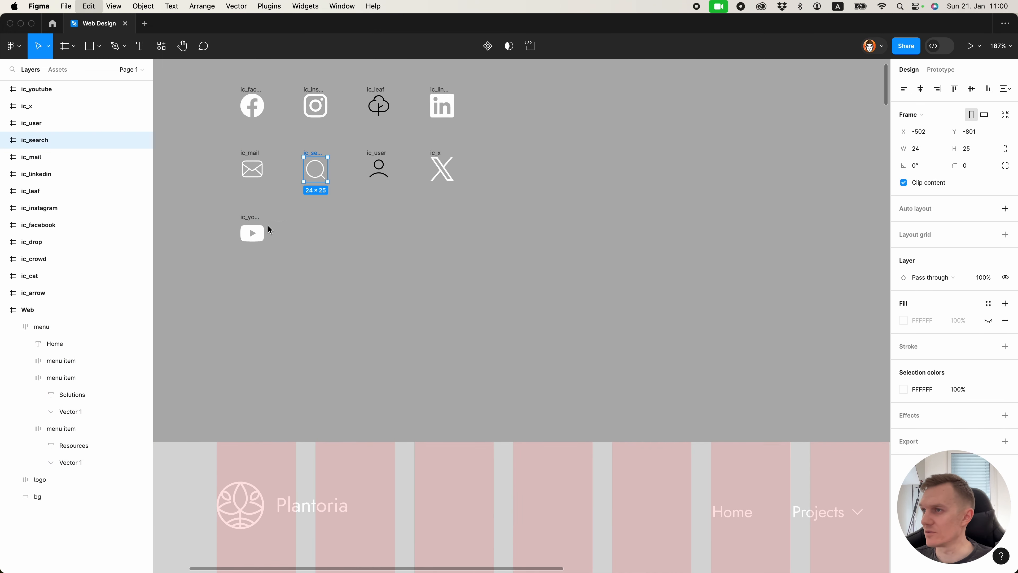
scroll(257, 249, down, 5)
scroll(451, 341, up, 4)
click(423, 342)
key(super+v)
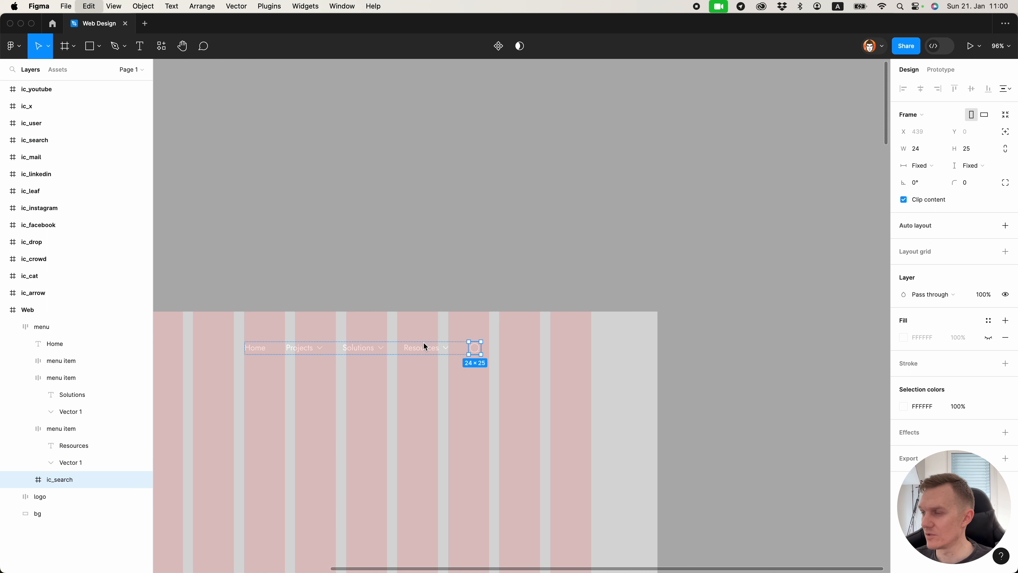
click(432, 276)
Set the menu frame's auto layout alignment to left, vertically centered.
drag(448, 279, 466, 263)
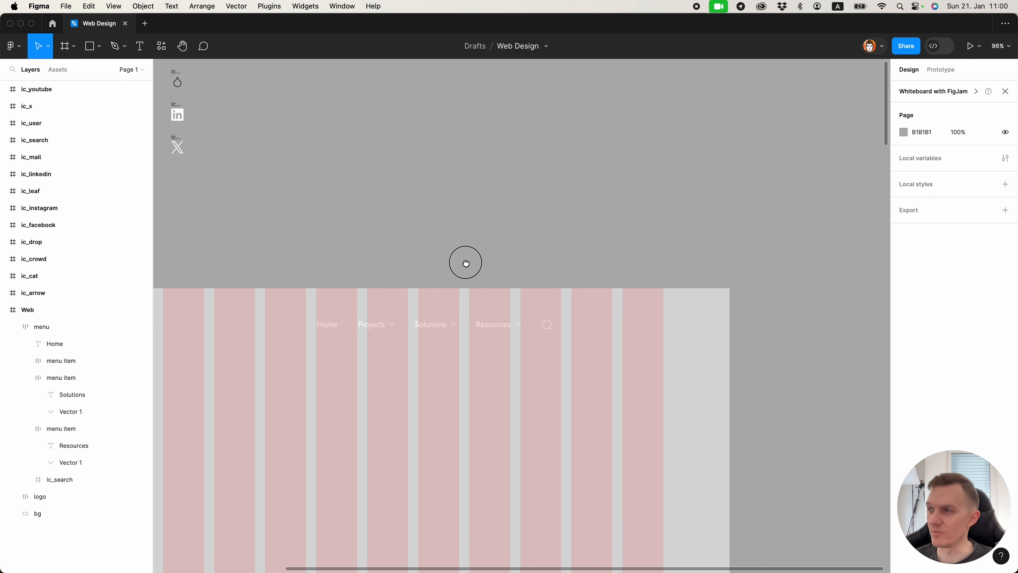
click(474, 325)
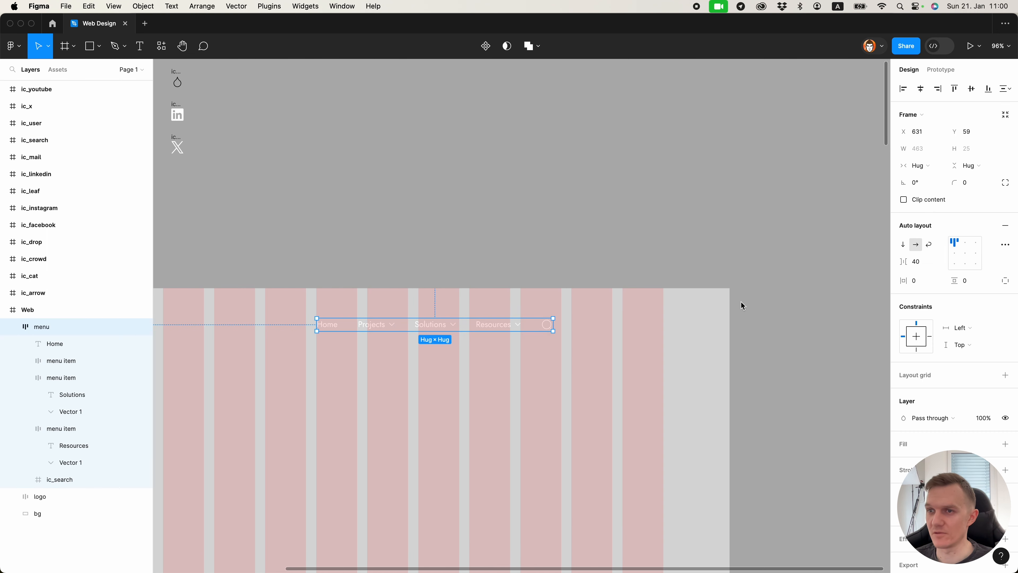
click(25, 377)
click(24, 394)
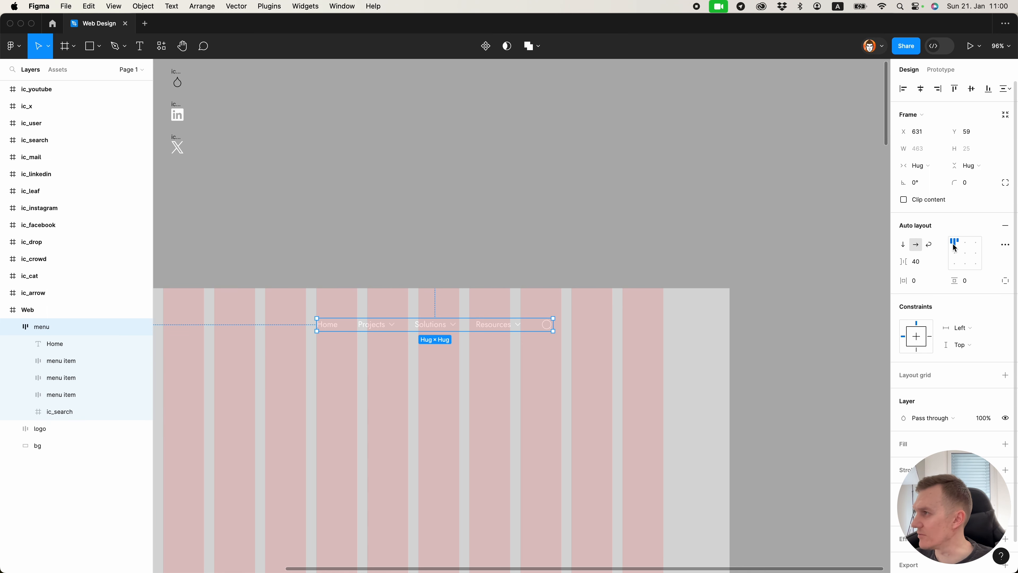
click(955, 255)
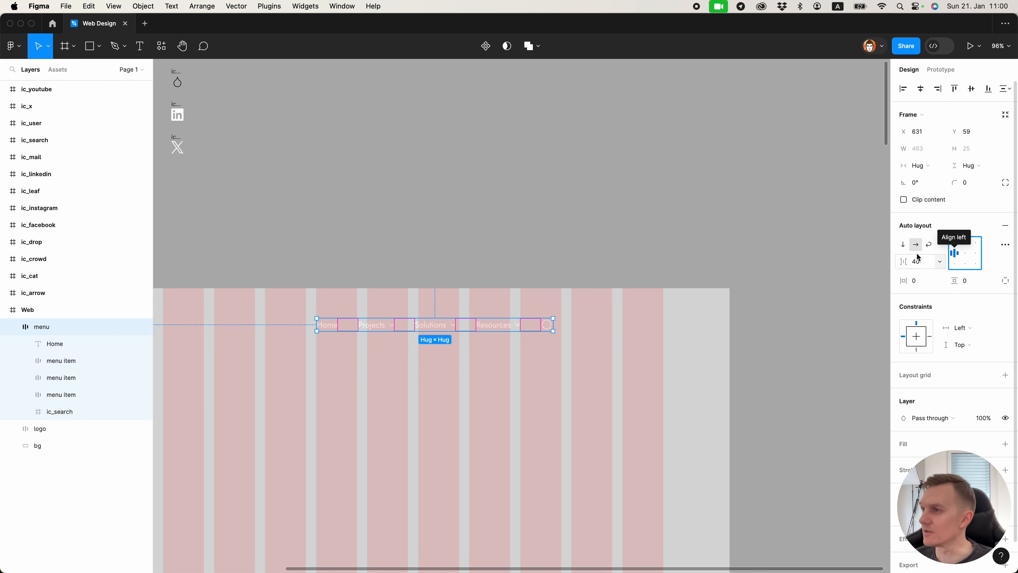
click(625, 284)
Duplicate the Home menu text and reorder the copy to the end of the menu frame, after the search icon.
scroll(574, 256, down, 4)
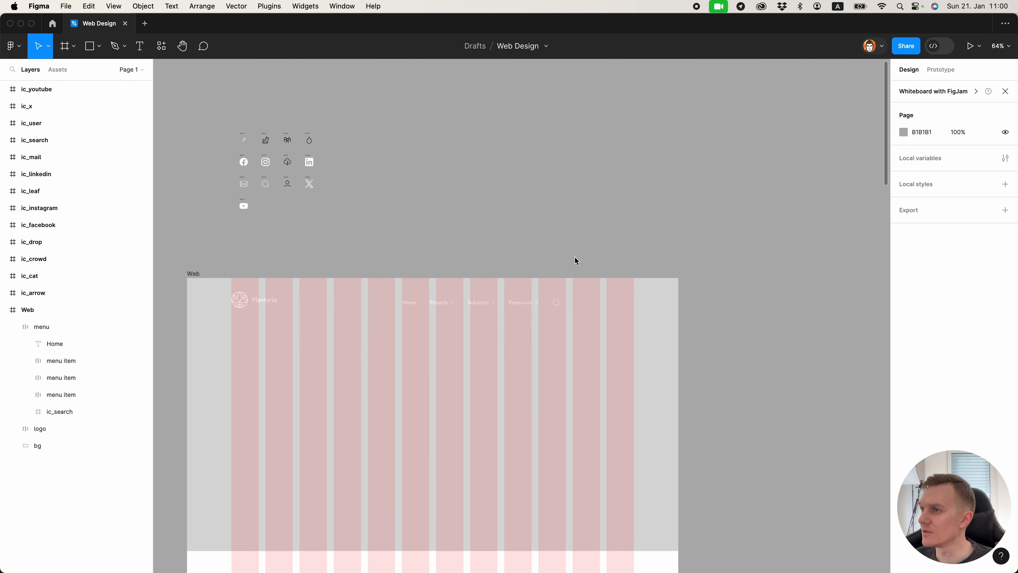
scroll(549, 282, up, 4)
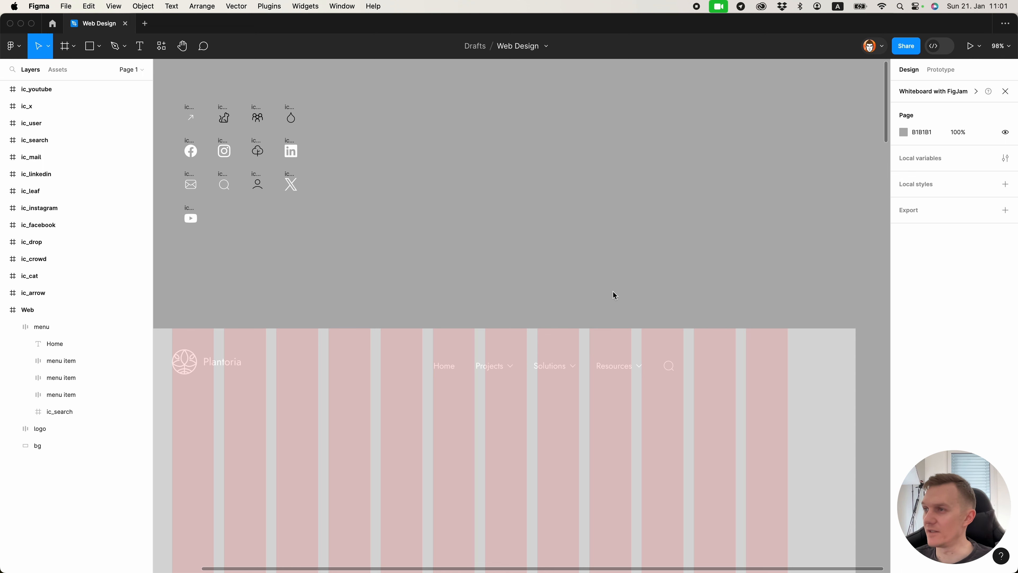
scroll(615, 295, down, 3)
scroll(615, 295, right, 3)
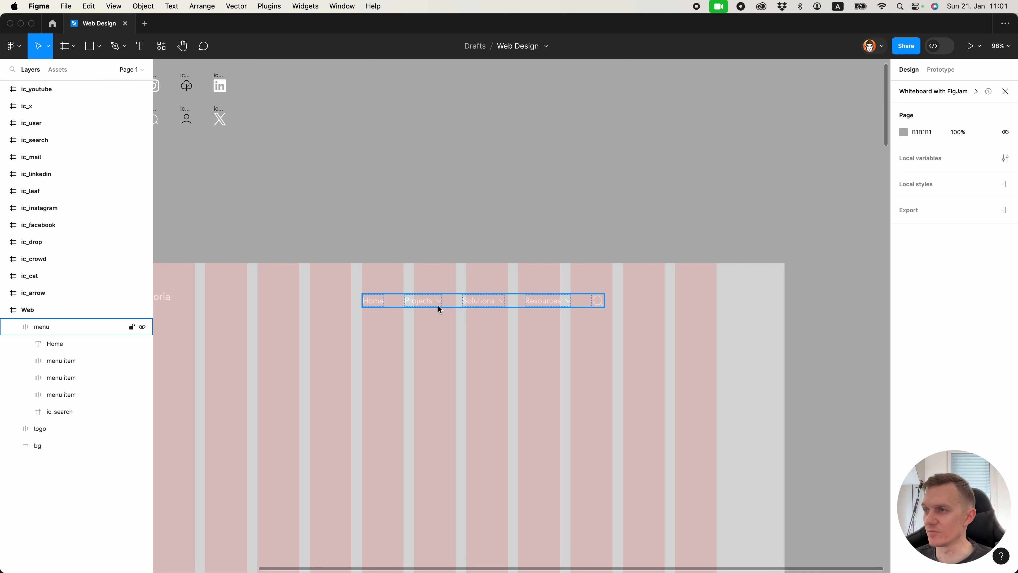
click(379, 301)
key(super+d)
key(Right)
key(Right)
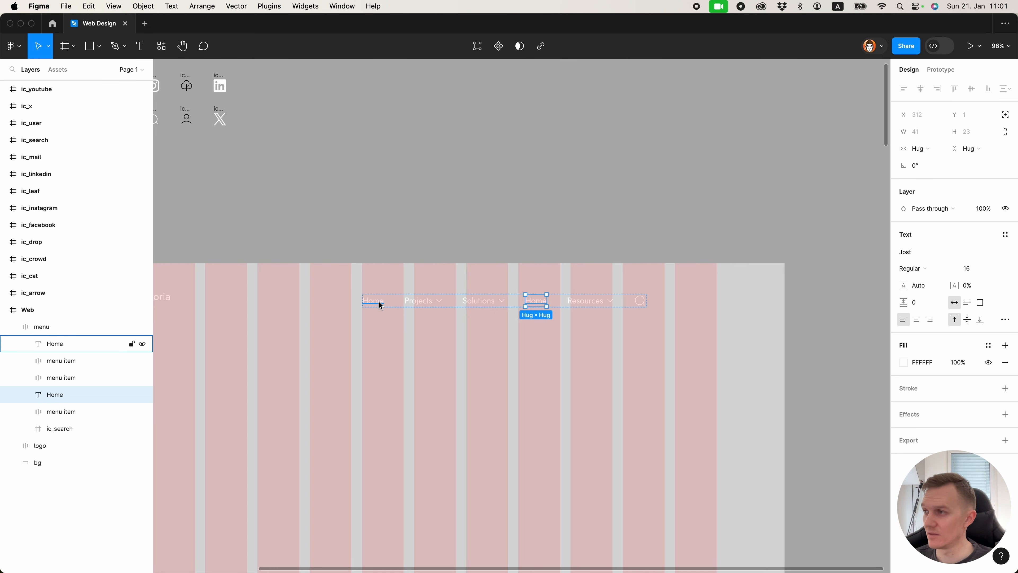
key(Right)
key(Right)
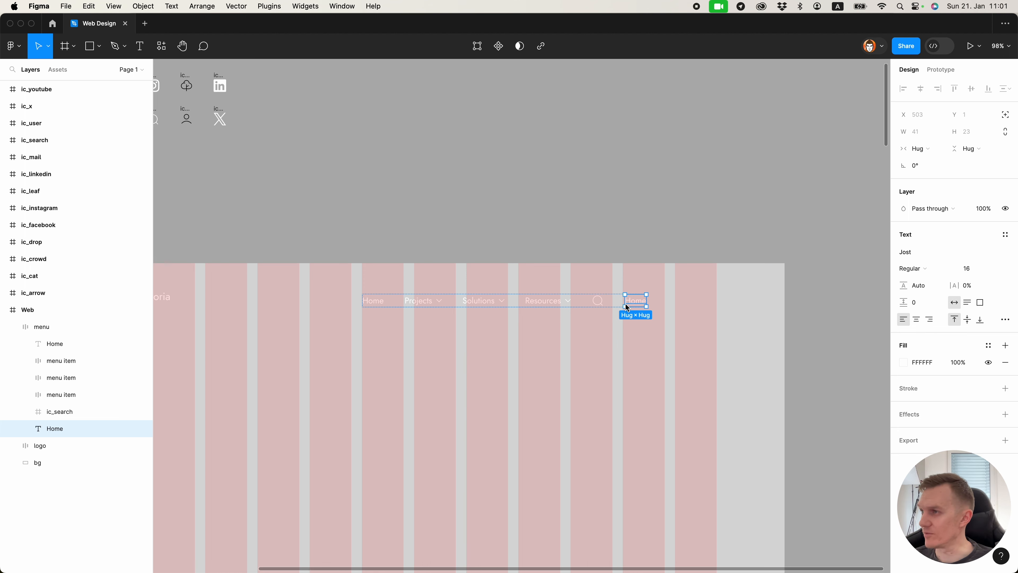
Change the text of the duplicated Home item at the end of the menu to "Donate".
double_click(629, 301)
text(Donate)
key(Escape)
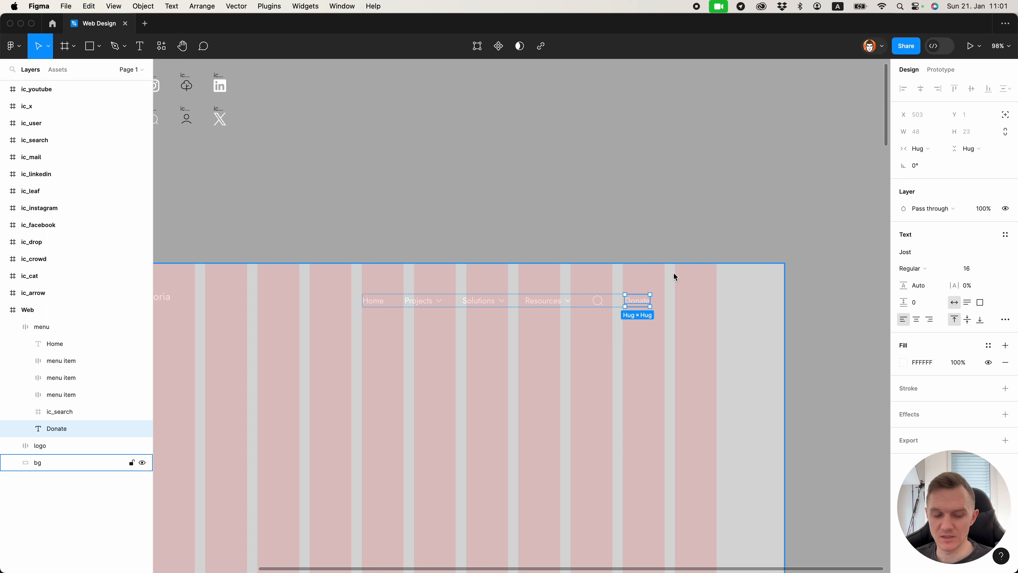
Wrap the Donate text in an auto layout frame and give that frame a white (FFFFFF) stroke.
key(shift+a)
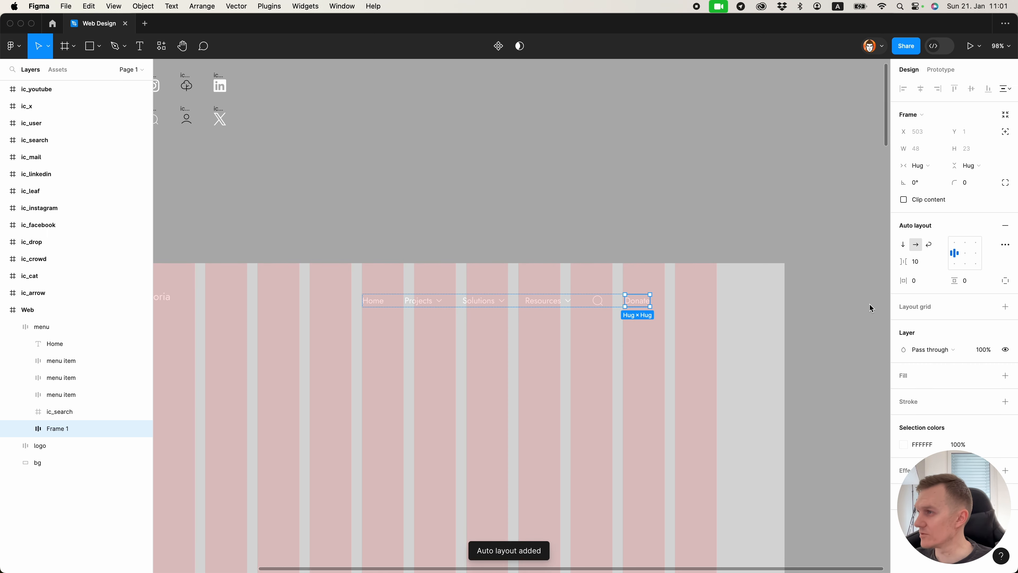
scroll(760, 269, up, 5)
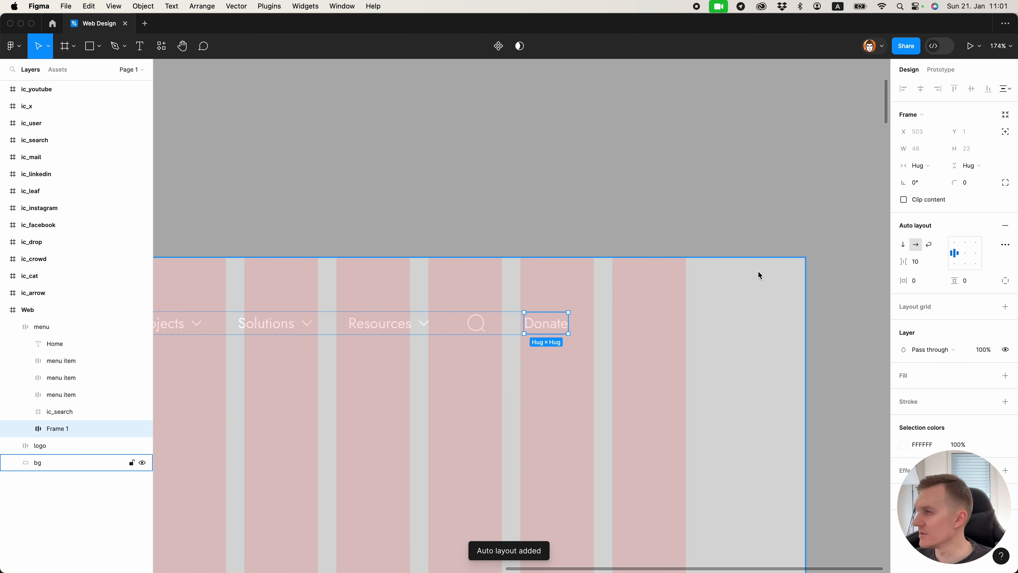
click(1006, 401)
click(935, 419)
text(f)
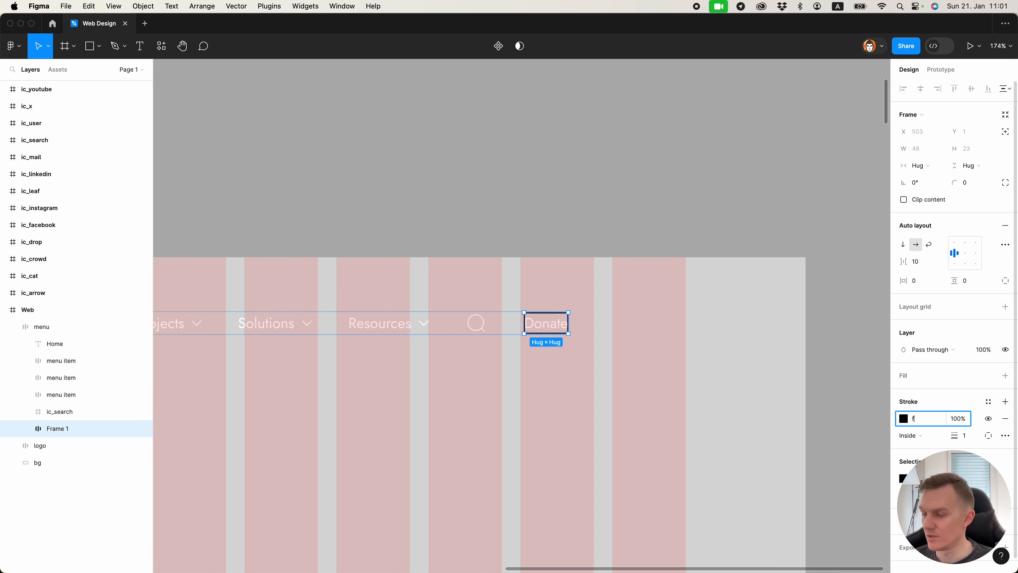
key(Return)
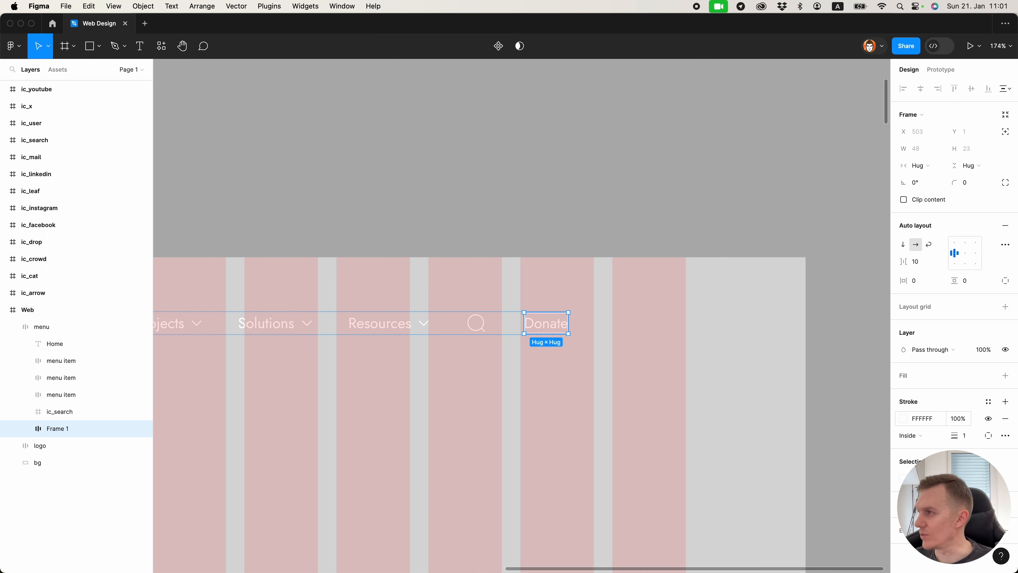
Set the Donate frame's horizontal padding to 20 and vertical padding to 8.
click(914, 279)
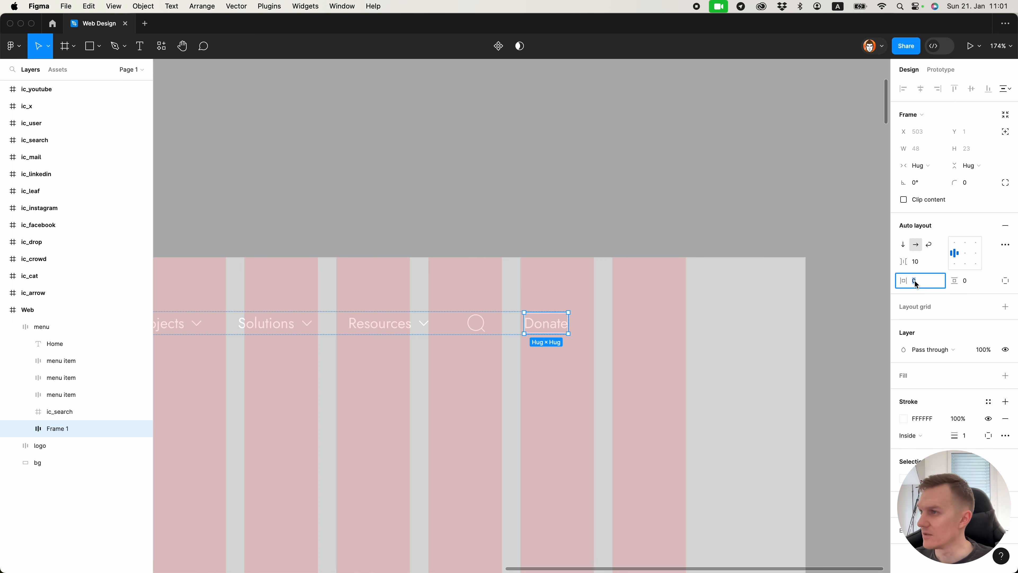
text(20)
key(Return)
click(962, 280)
text(8)
key(Return)
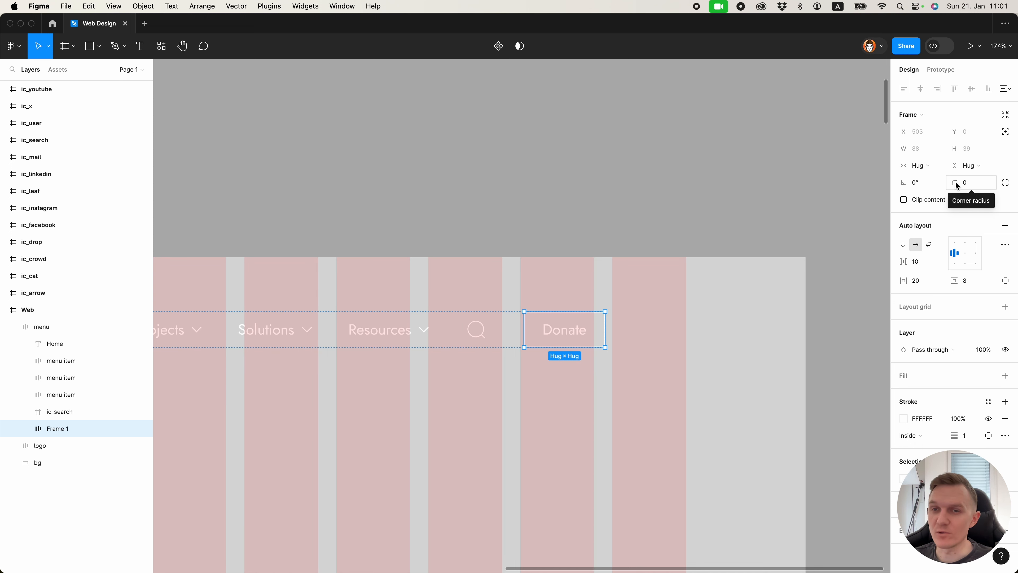
Round the Donate frame into a pill shape with a corner radius of 69.
drag(958, 186, 667, 219)
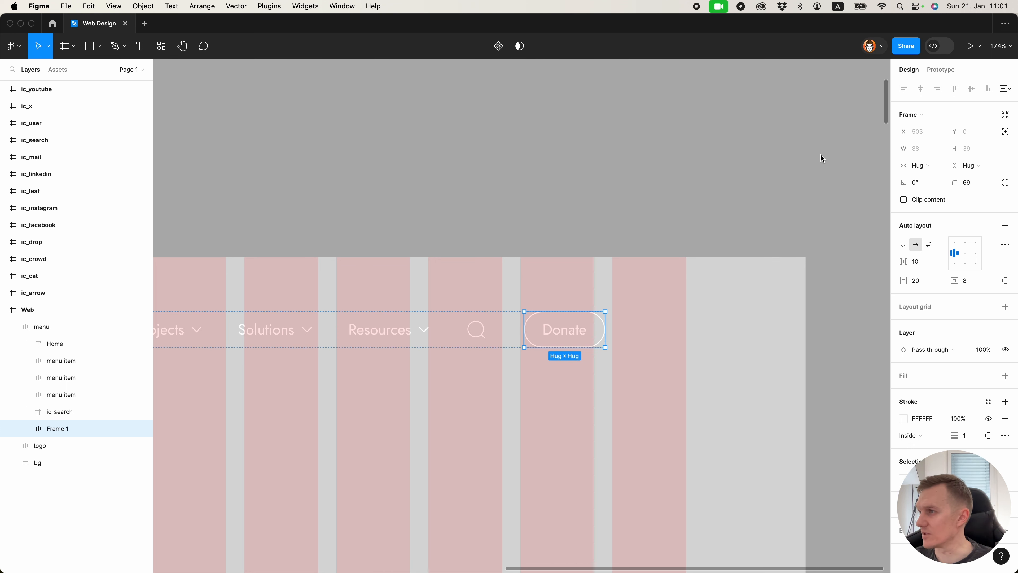
click(971, 184)
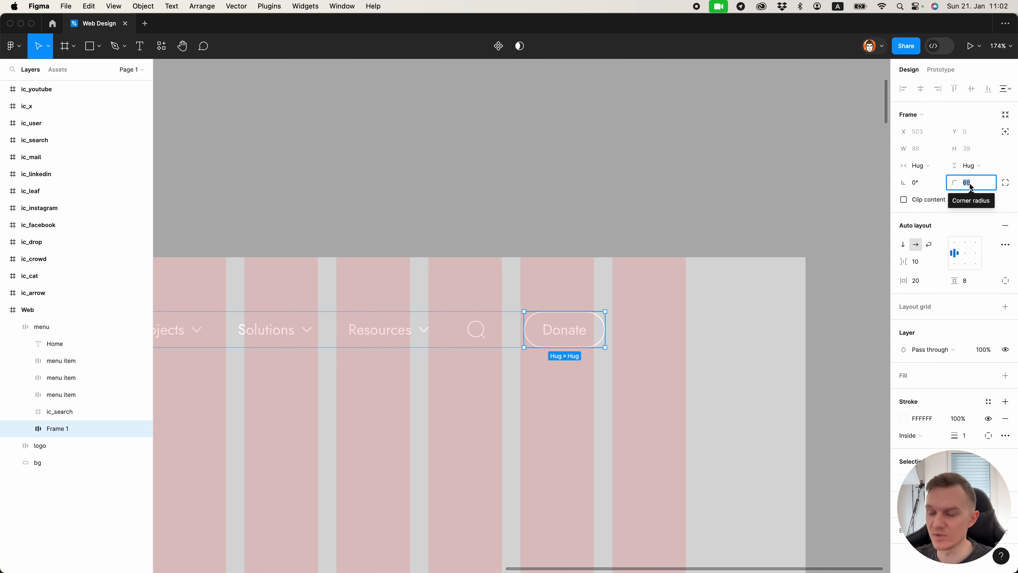
click(600, 175)
scroll(600, 177, down, 5)
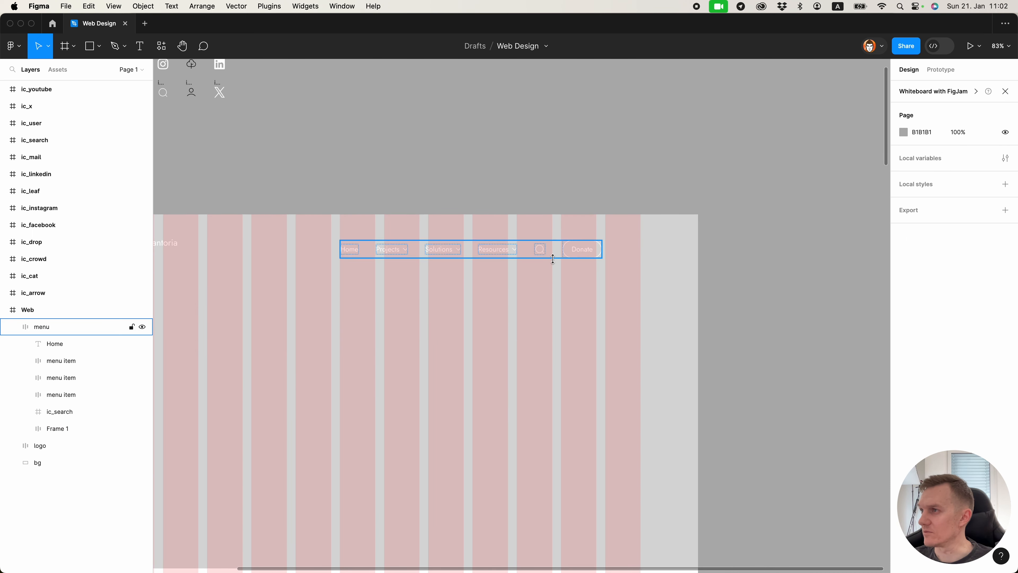
Move the menu frame to X 719, flush with the last grid column's outer edge, and constrain it horizontally to Right.
click(577, 248)
scroll(581, 239, up, 7)
scroll(558, 280, down, 4)
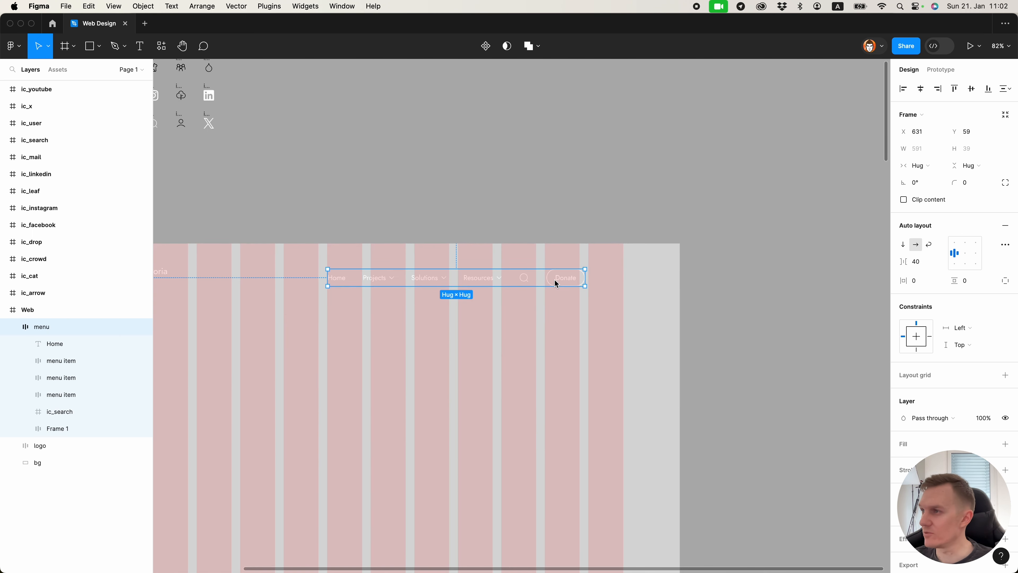
drag(559, 282, 618, 280)
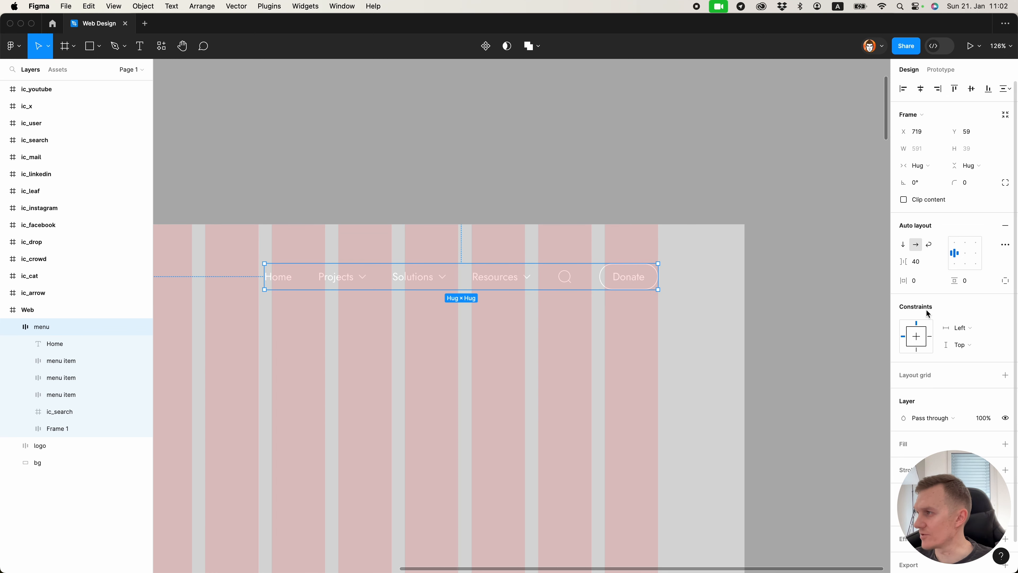
click(930, 337)
click(652, 150)
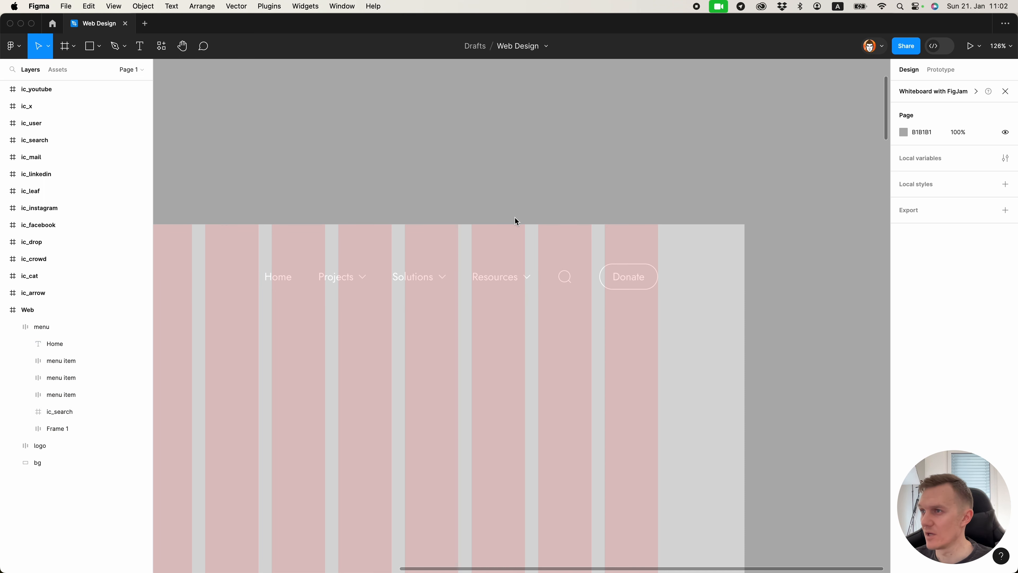
Test the menu's resizing by replacing the Projects text with random letters, and undo the change.
scroll(514, 217, down, 5)
super+click(396, 265)
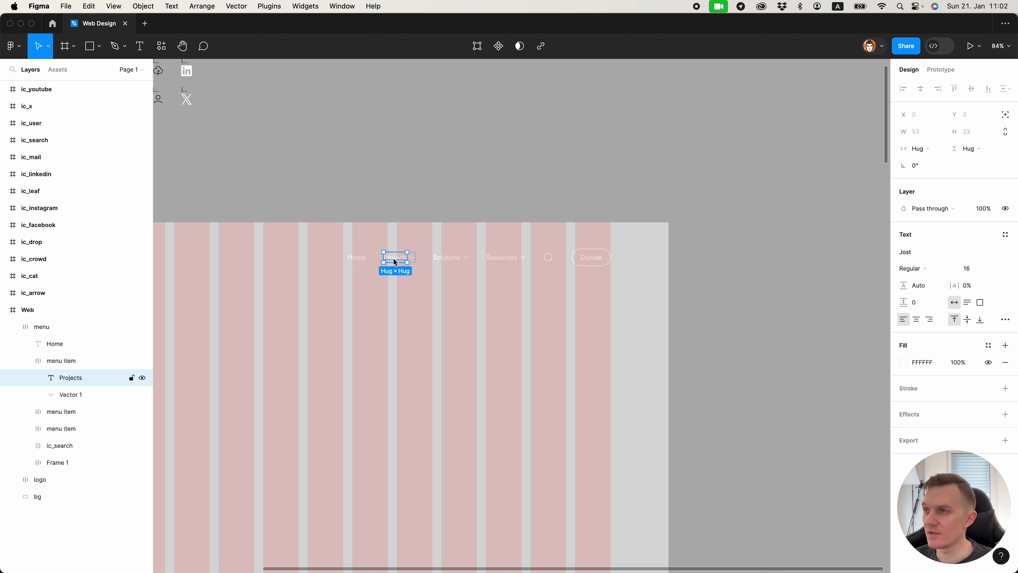
double_click(395, 260)
text(sdfdsfsdfsdf)
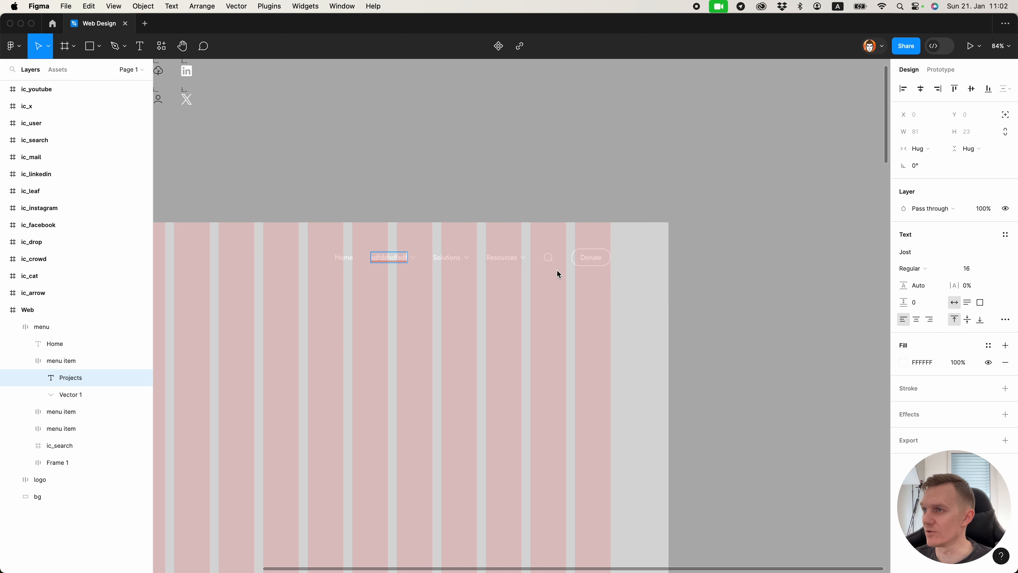
key(super+z)
double_click(461, 185)
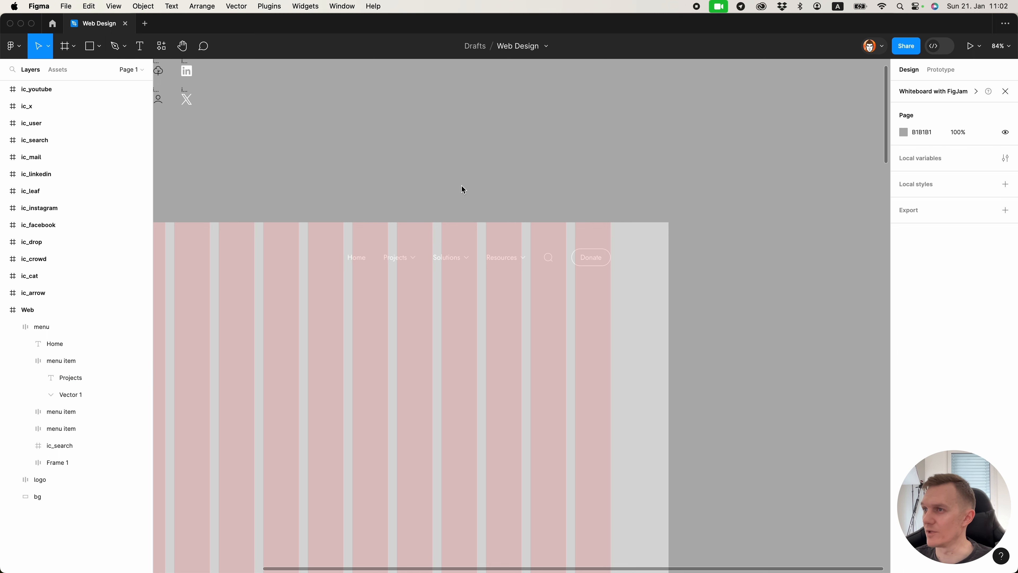
Try duplicating the Home item to test how the menu grows, and undo the duplication.
super+click(362, 261)
key(super+d)
key(super+z)
click(404, 202)
scroll(602, 217, left, 10)
click(338, 255)
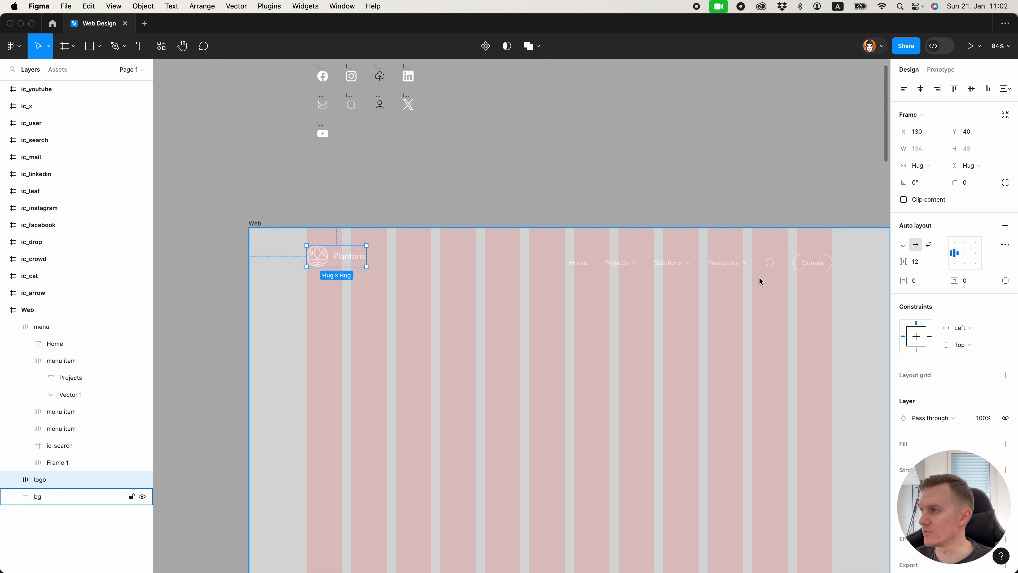
click(696, 168)
scroll(609, 166, right, 5)
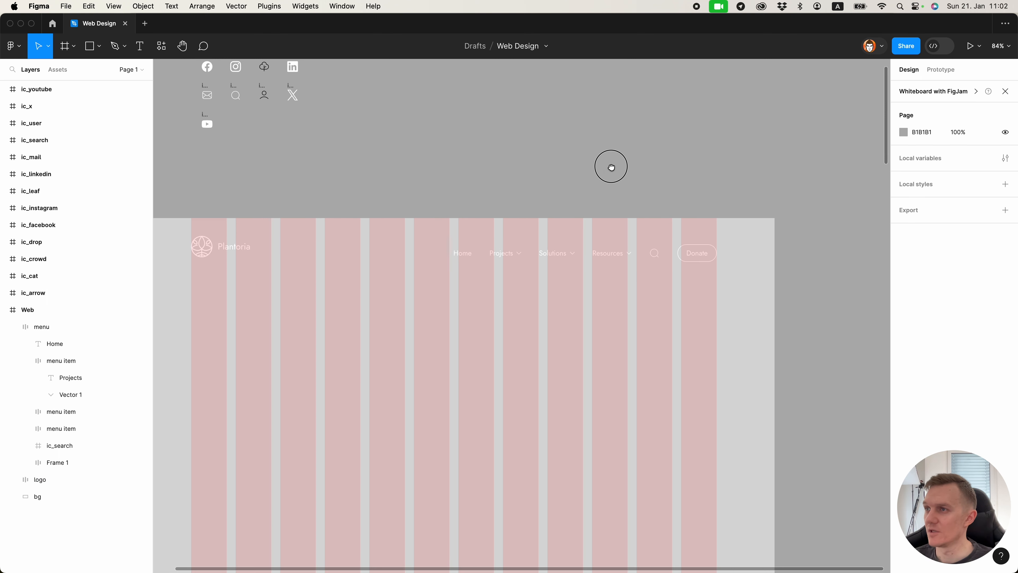
Hide the layout grids and select the gray bg rectangle of the Web frame.
scroll(644, 148, down, 2)
scroll(646, 149, down, 3)
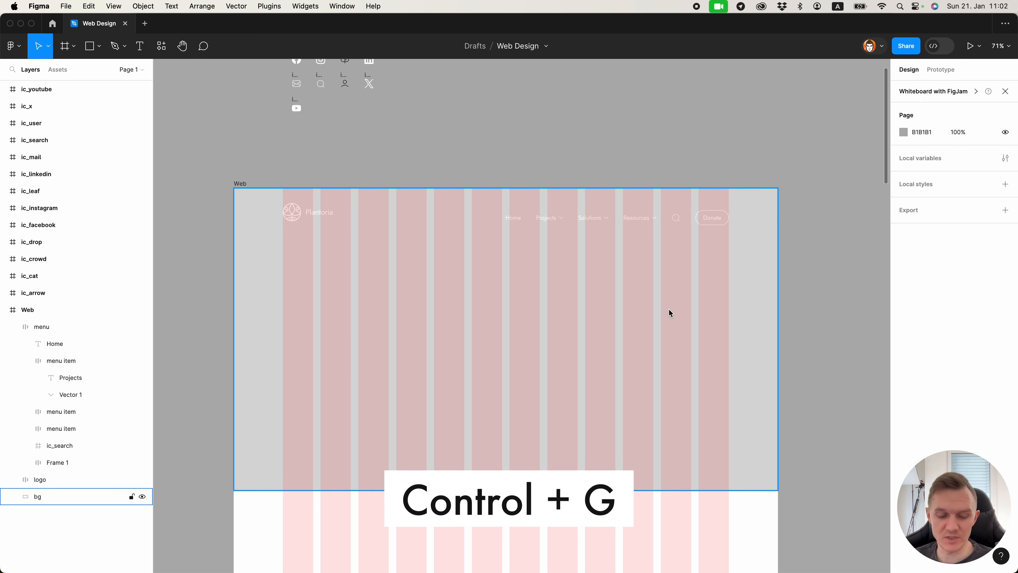
key(ctrl+g)
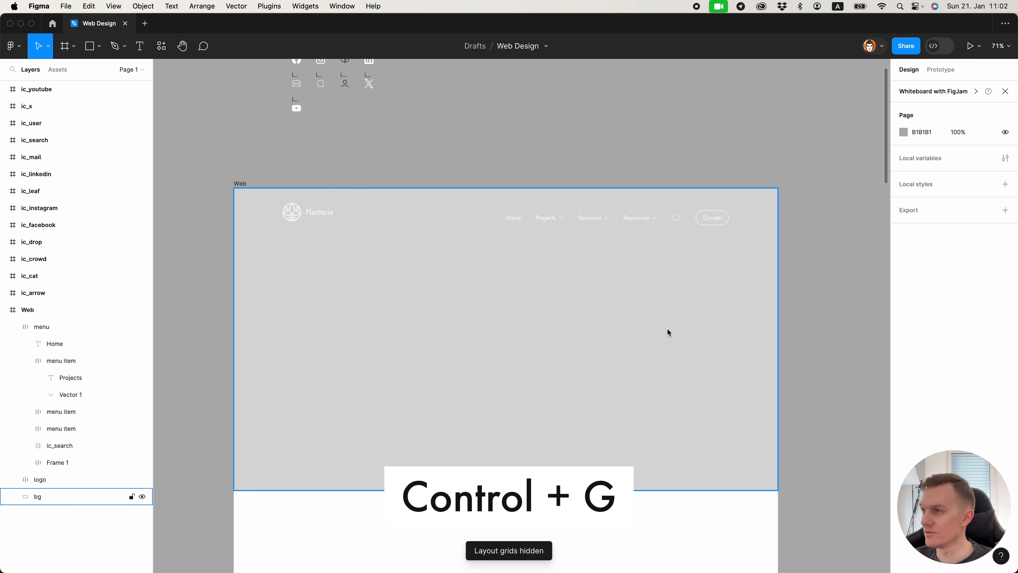
scroll(496, 220, down, 2)
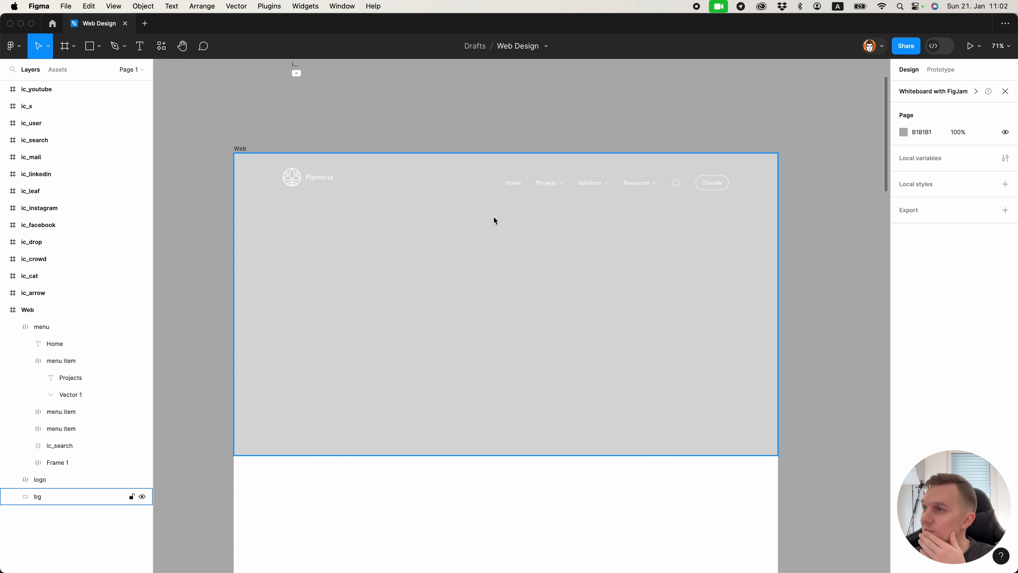
click(503, 281)
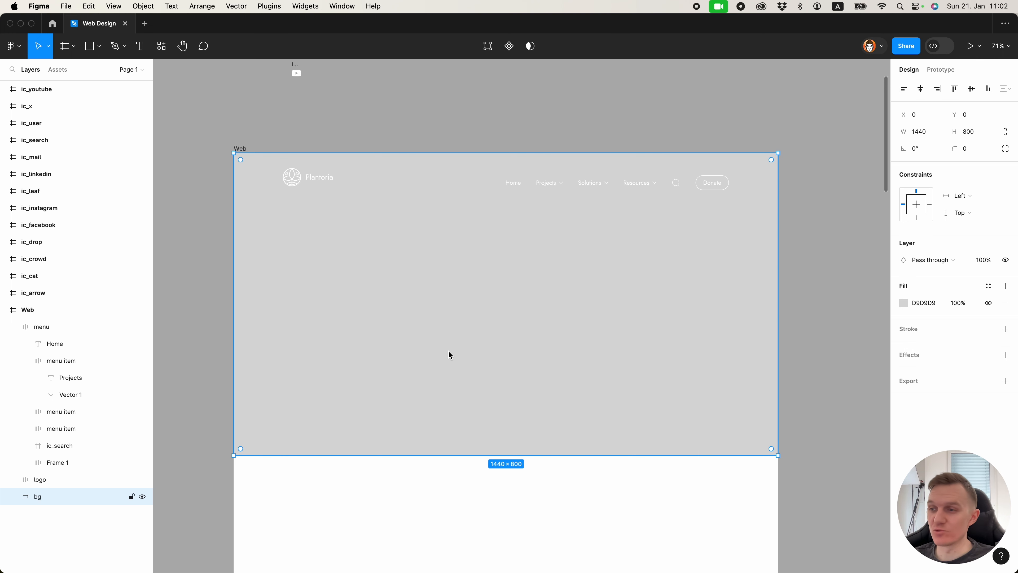
Switch to Google Chrome and search Pexels for "nature" photos.
mouse_move(294, 571)
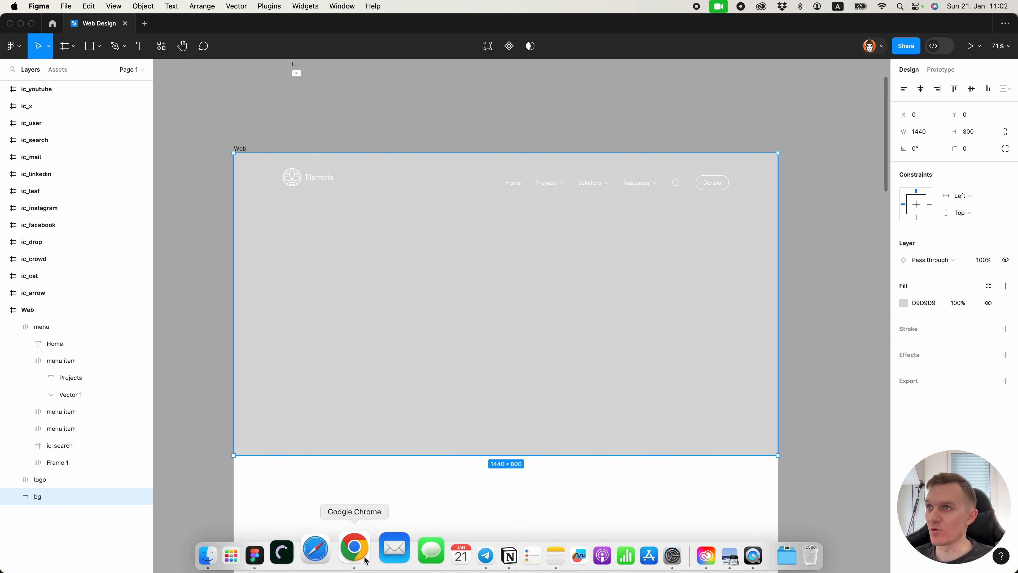
click(366, 559)
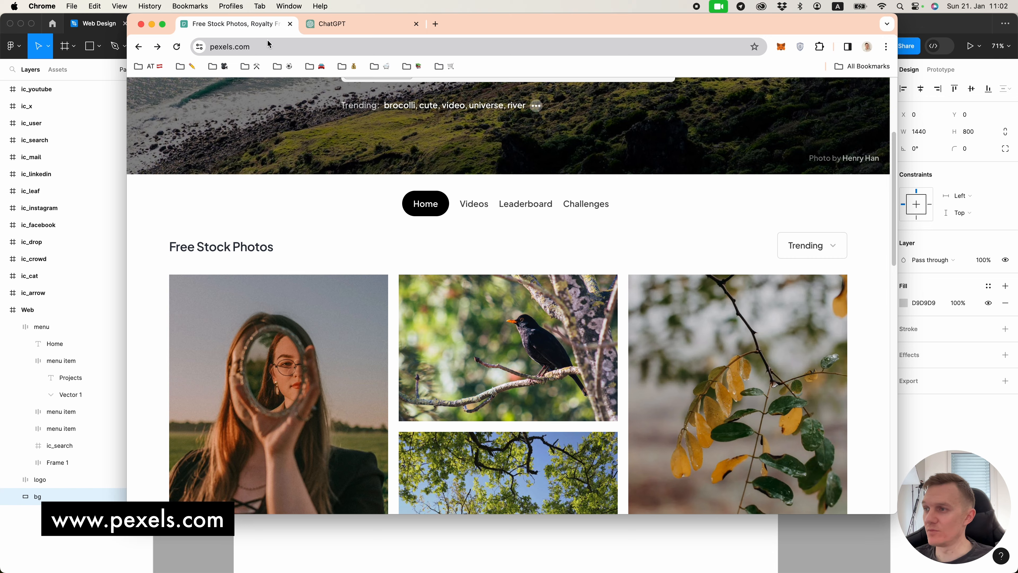
scroll(487, 271, down, 10)
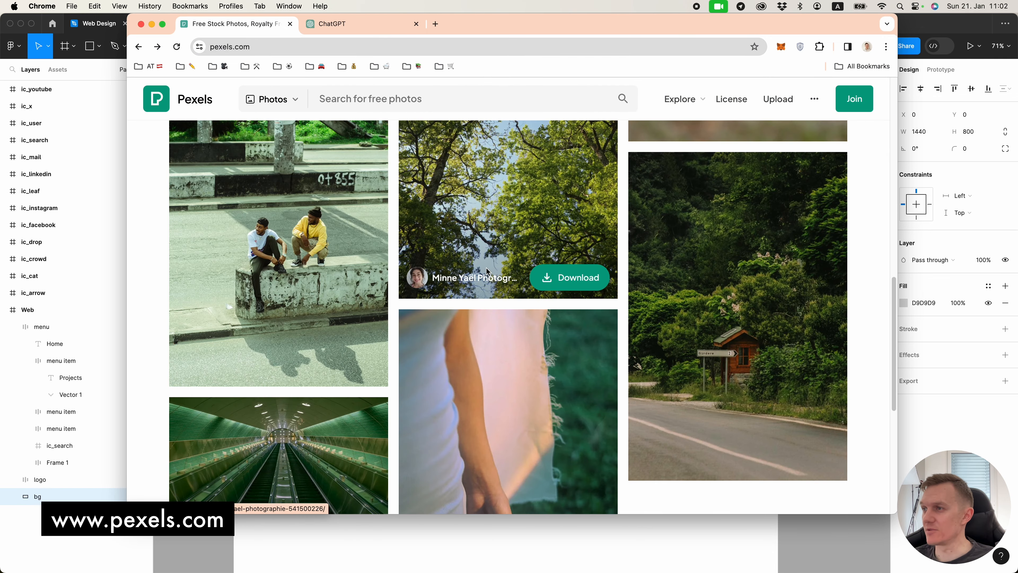
scroll(487, 271, down, 8)
scroll(489, 335, up, 5)
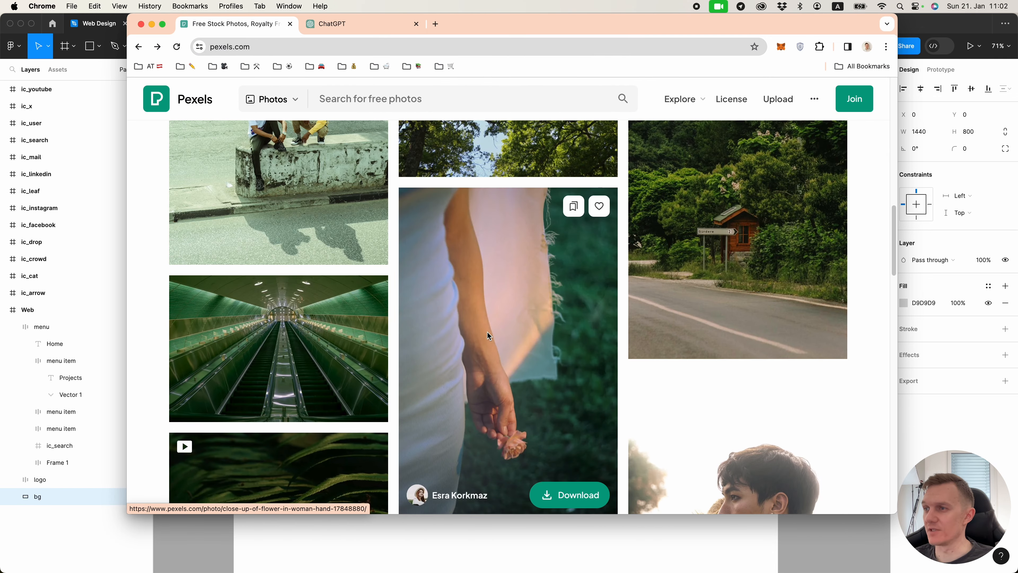
scroll(489, 335, up, 10)
click(433, 238)
text(nature)
key(Return)
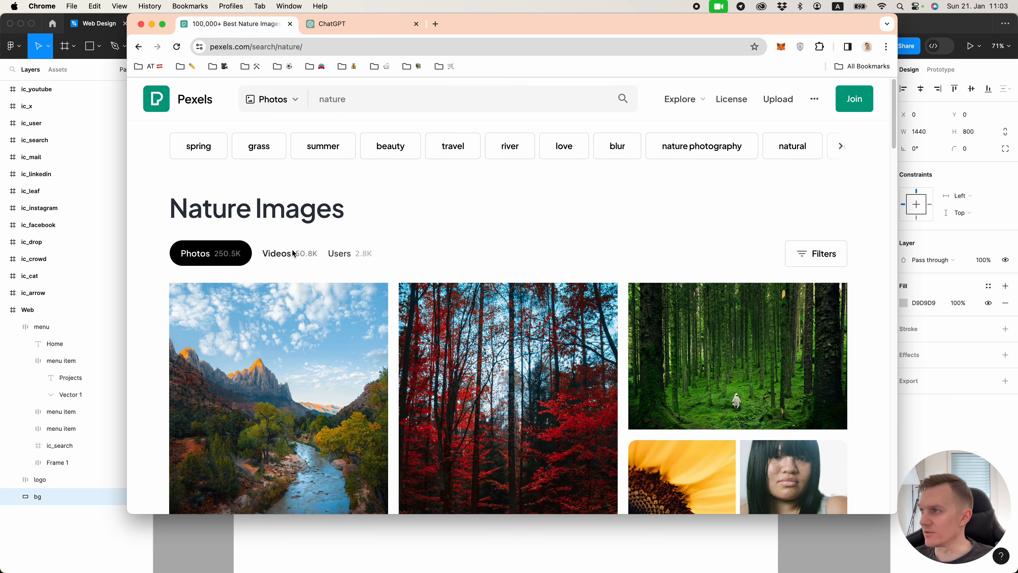
Filter the nature results to Horizontal orientation and browse the landscape photos for a hero background.
click(822, 254)
click(328, 297)
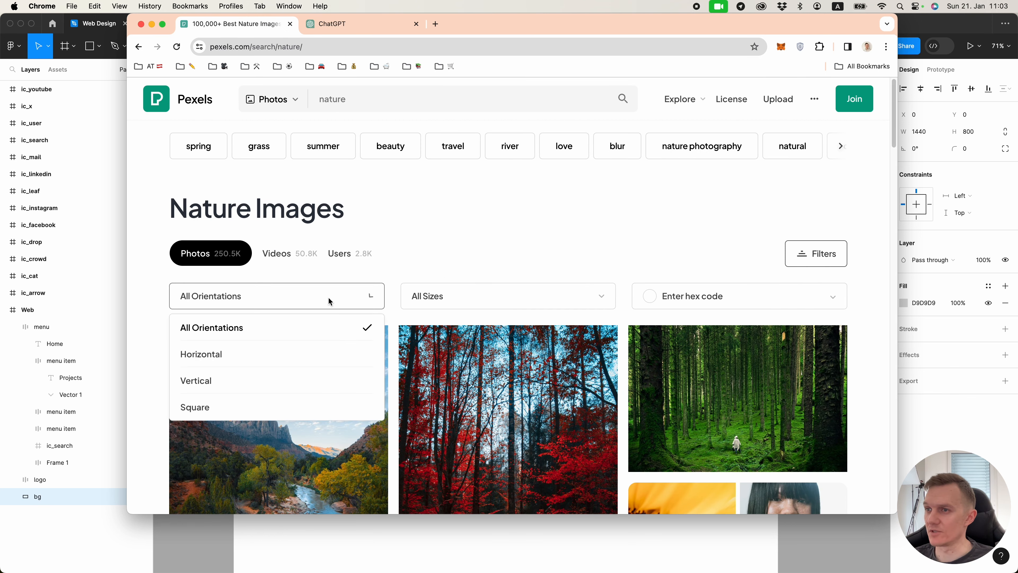
click(286, 353)
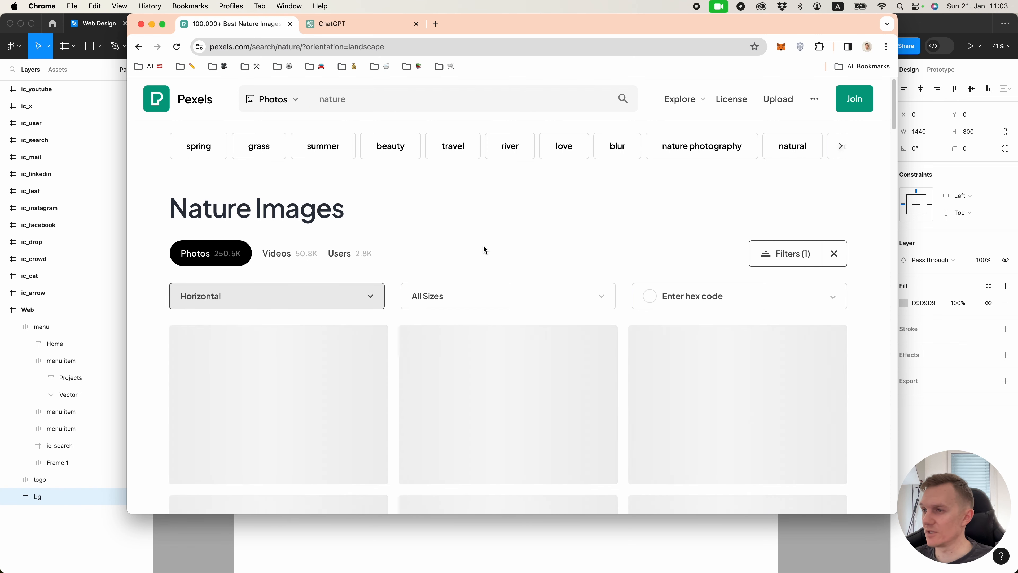
scroll(484, 248, down, 10)
scroll(569, 327, down, 8)
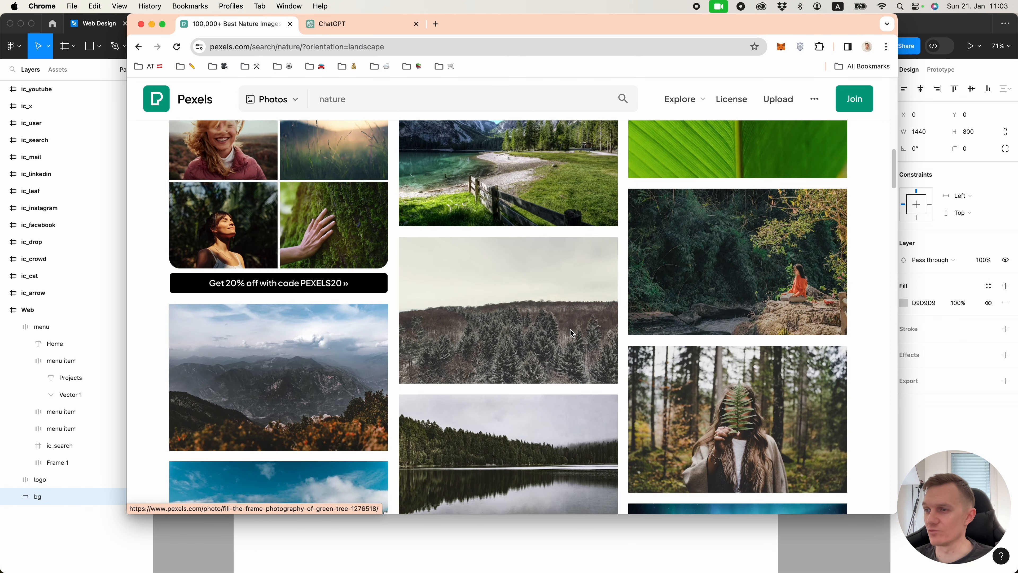
scroll(572, 333, down, 4)
Return to Figma and replace the bg rectangle's solid fill with the flying eagle photo from the photos folder in plantoria web.
key(super+Tab)
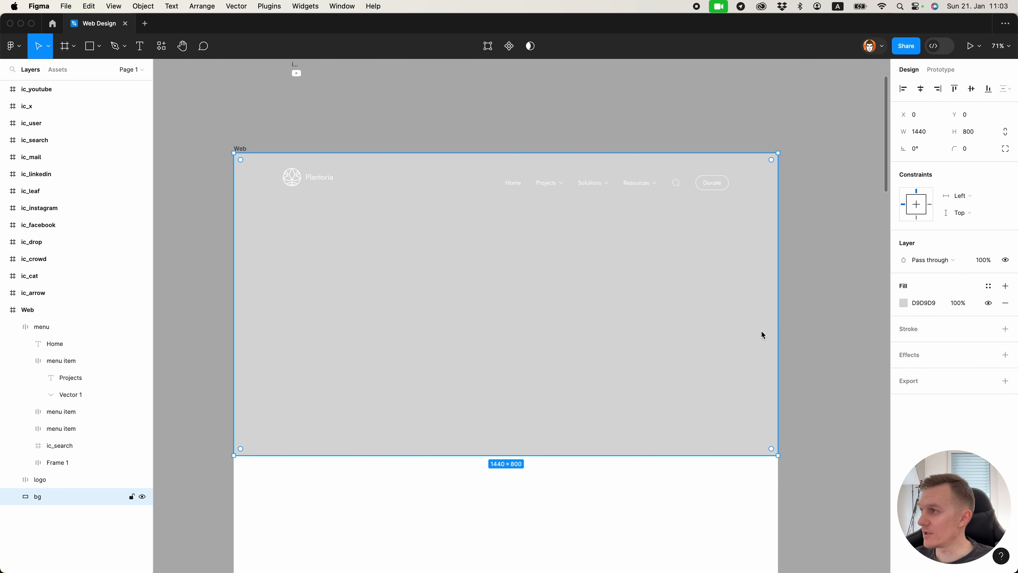
click(903, 303)
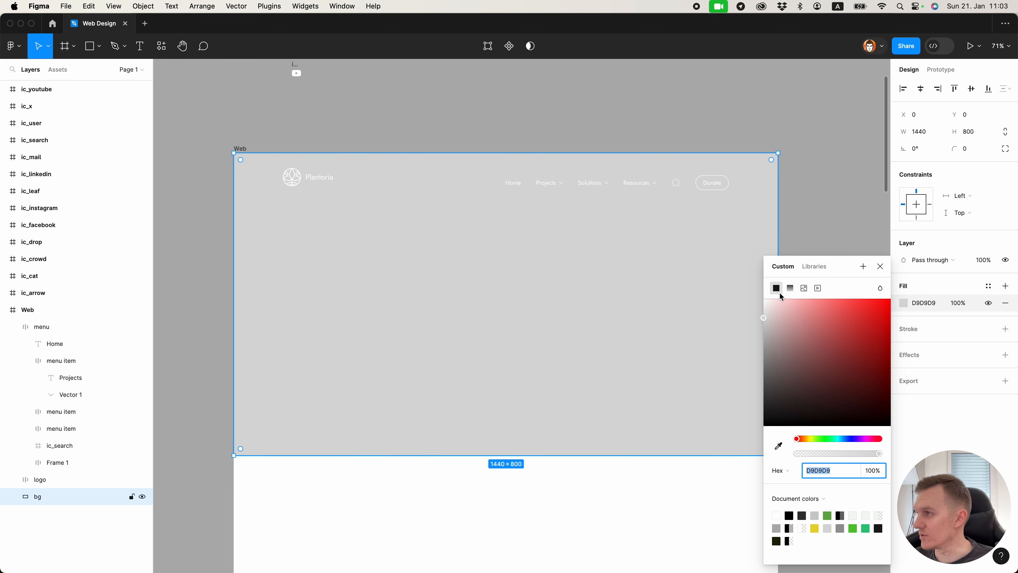
click(804, 288)
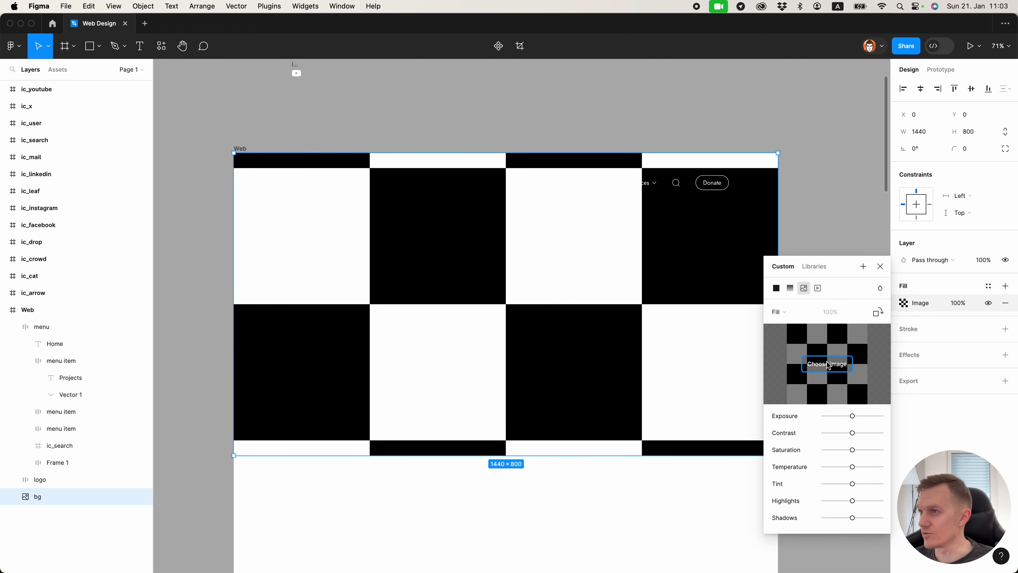
click(828, 361)
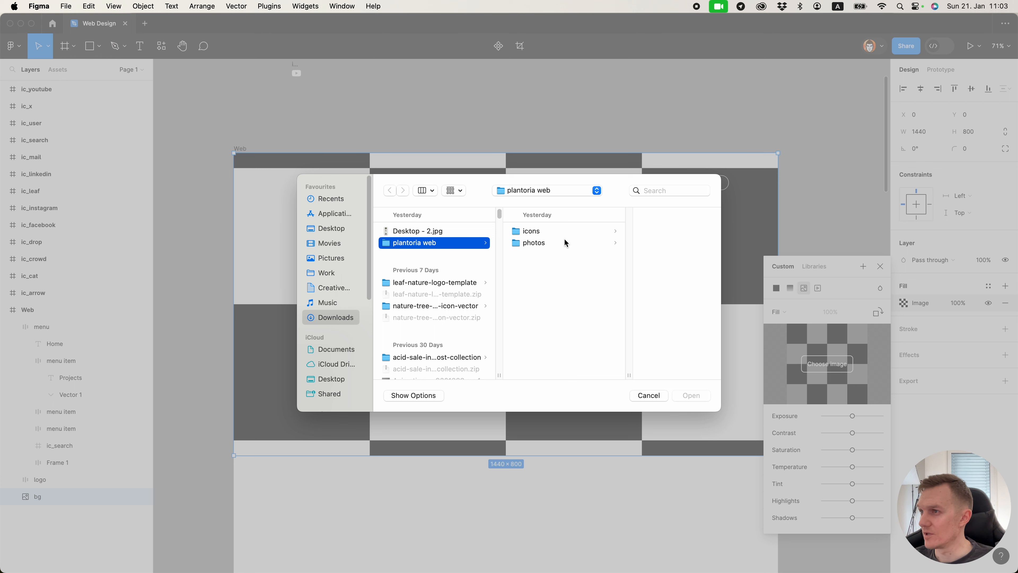
click(565, 242)
scroll(631, 237, down, 1)
click(618, 282)
scroll(521, 297, down, 3)
click(505, 312)
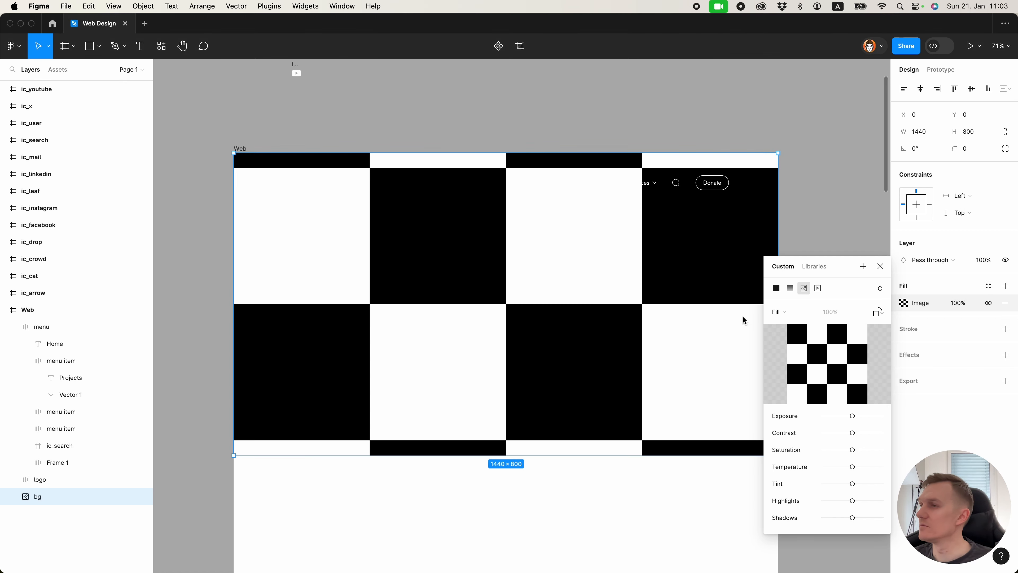
click(881, 267)
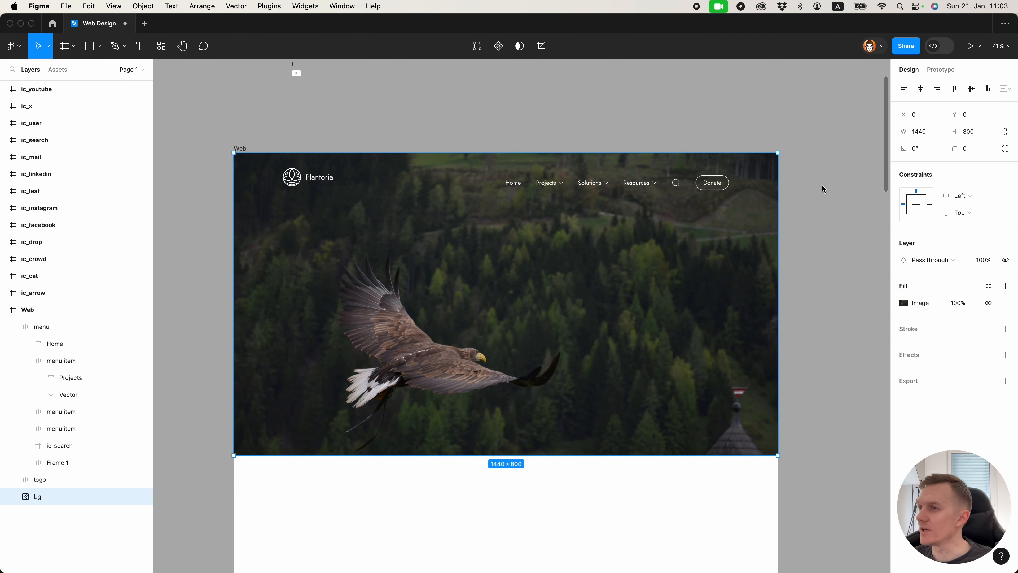
Show the layout grids over the Web frame to check the eagle's placement against the columns.
click(488, 160)
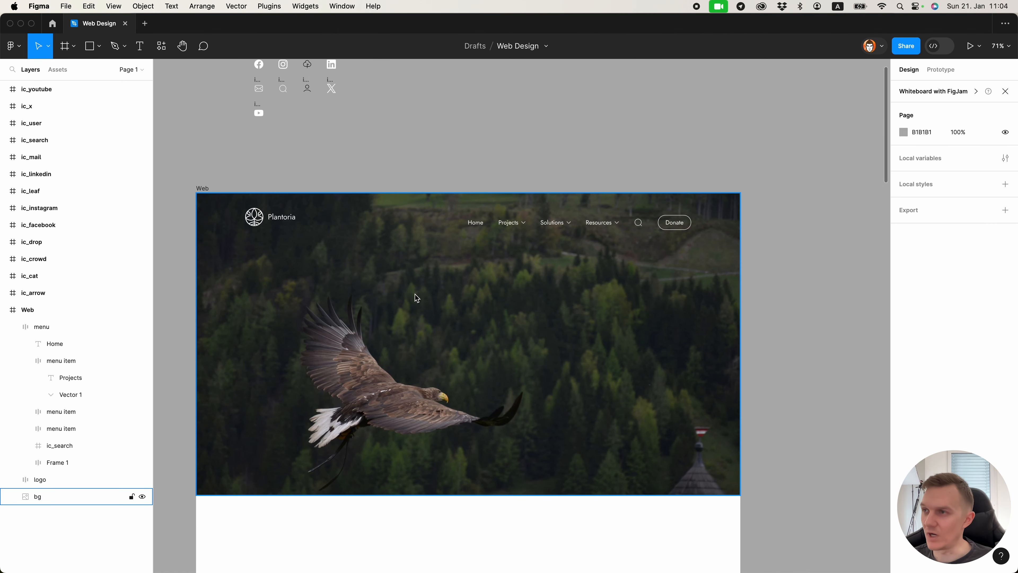
key(ctrl+g)
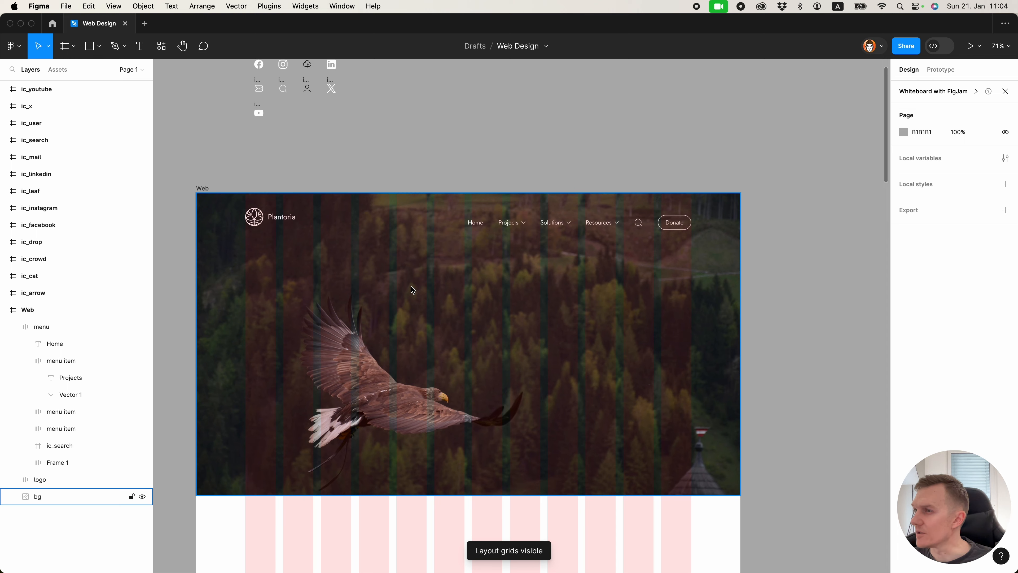
scroll(415, 304, down, 3)
scroll(415, 304, up, 3)
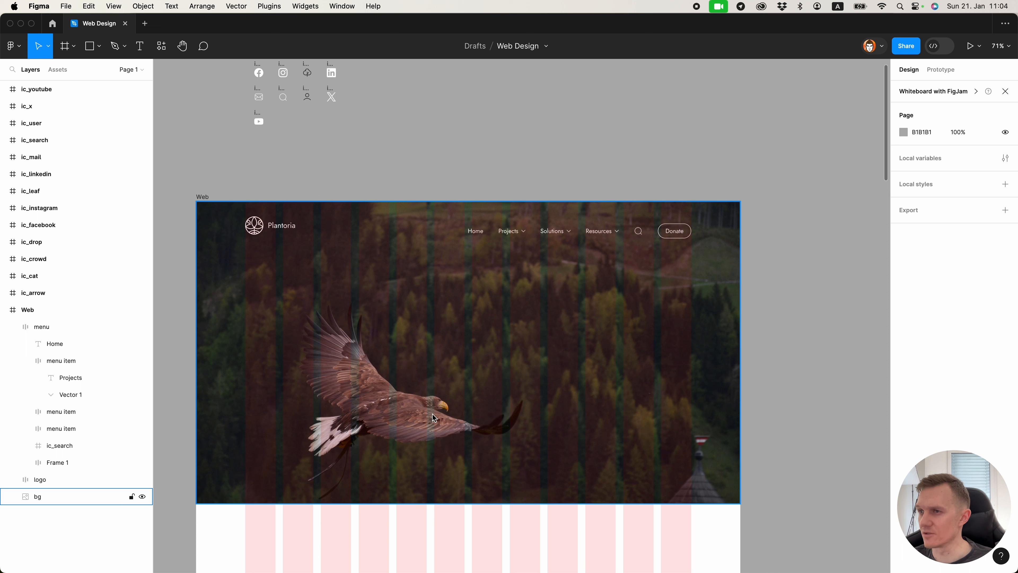
Flip the eagle bg image horizontally, trying vertical flips but keeping it upright.
click(501, 346)
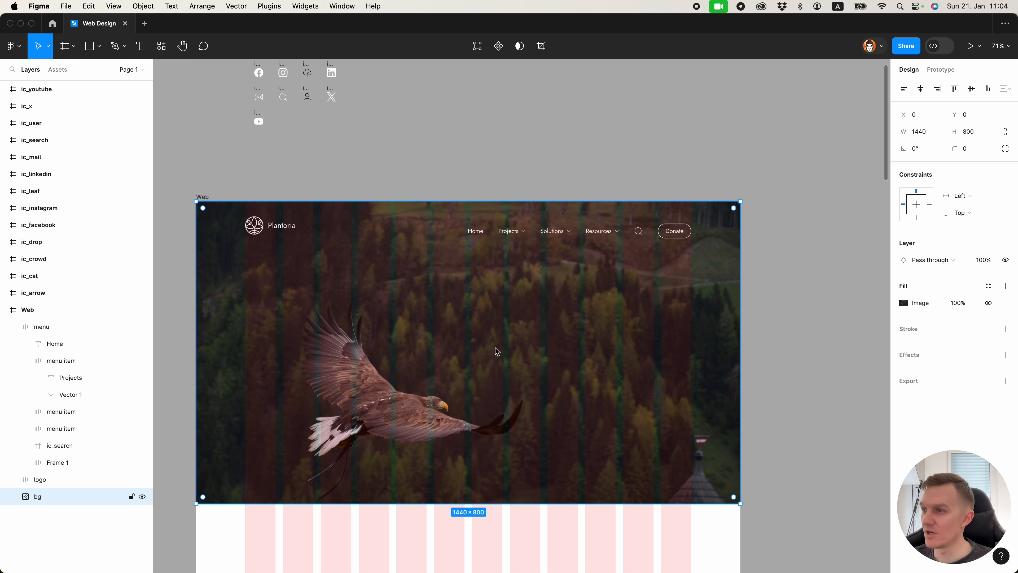
key(shift+h)
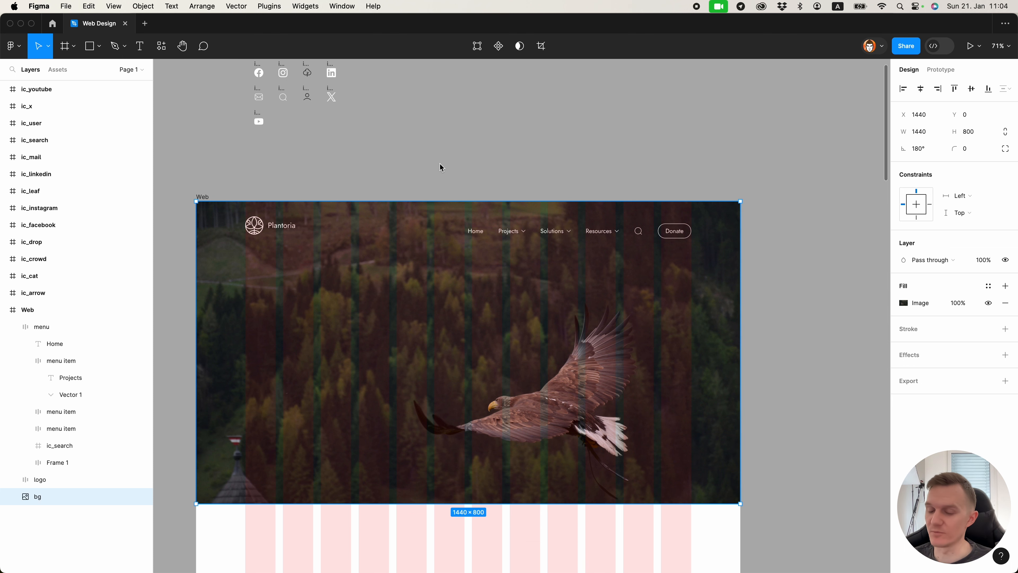
key(shift+v)
key(shift+v)
key(shift+v)
click(434, 148)
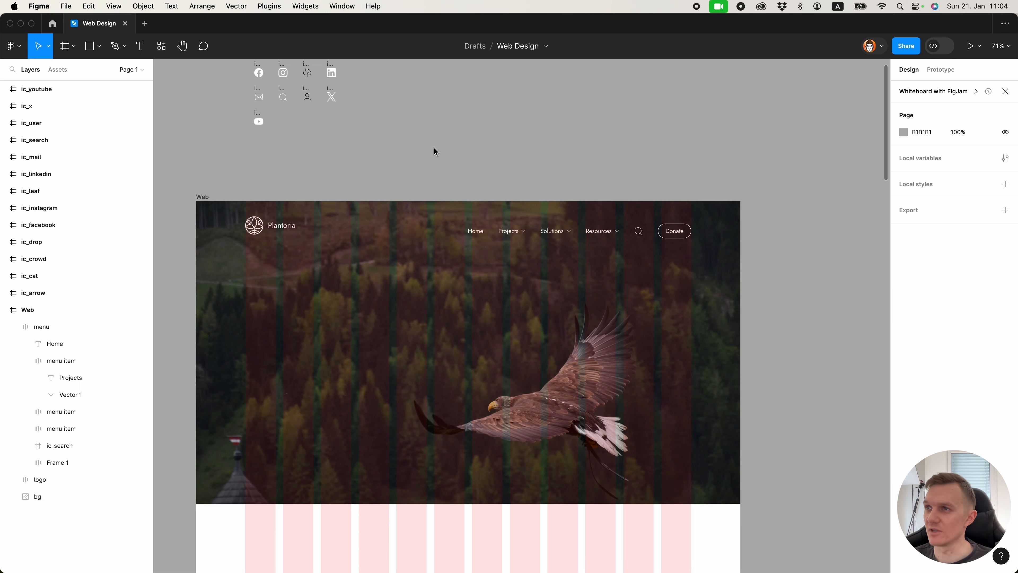
Add the heading "Save Our Planet Today to Have a Brighter Future Tomorrow" below the logo at X 132, Y 235.
scroll(435, 149, left, 2)
scroll(435, 149, down, 1)
key(t)
click(295, 265)
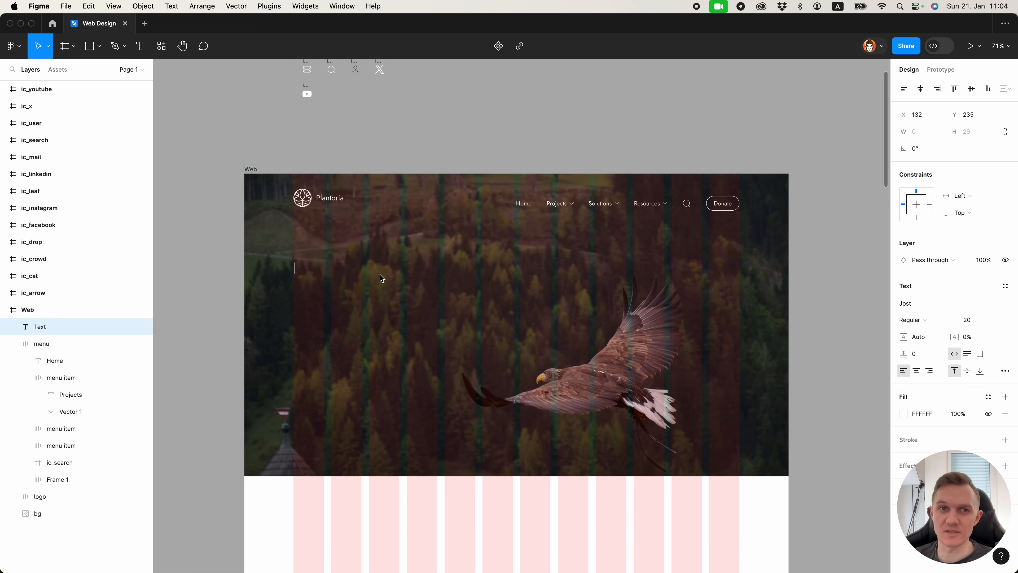
text(Save)
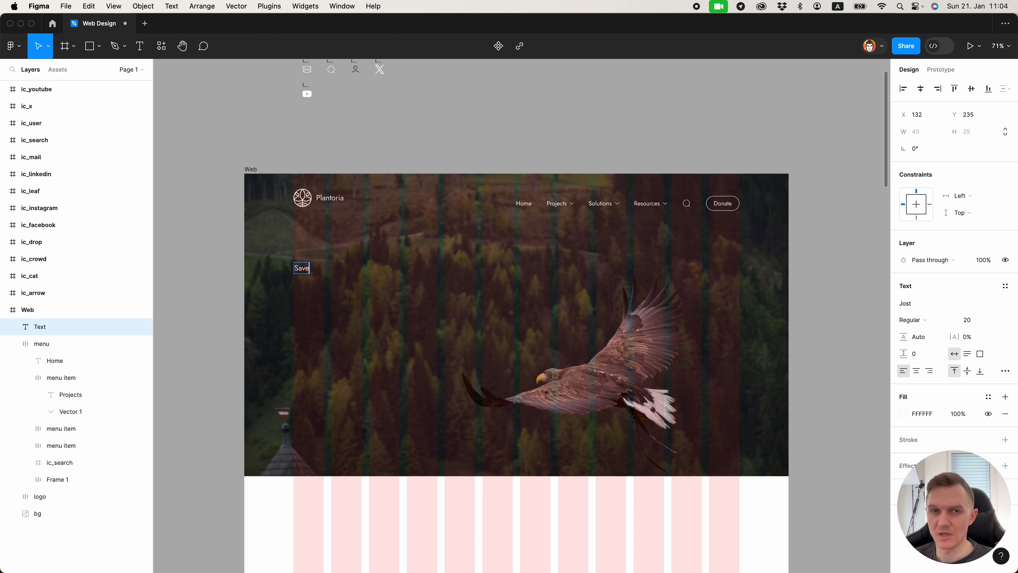
text( Our)
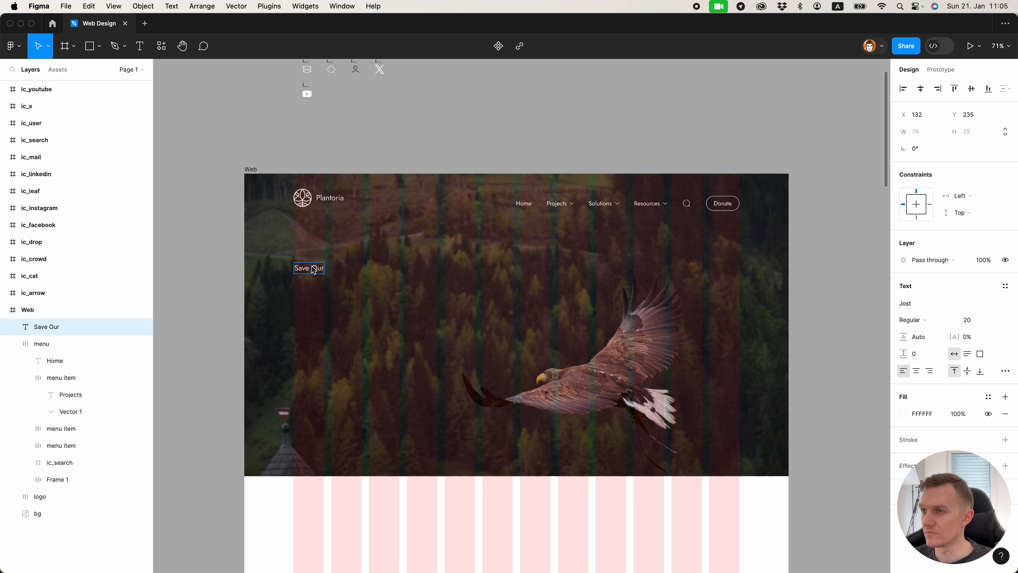
text(Planet Today to Have a Brighter Future Tomorrow)
click(374, 148)
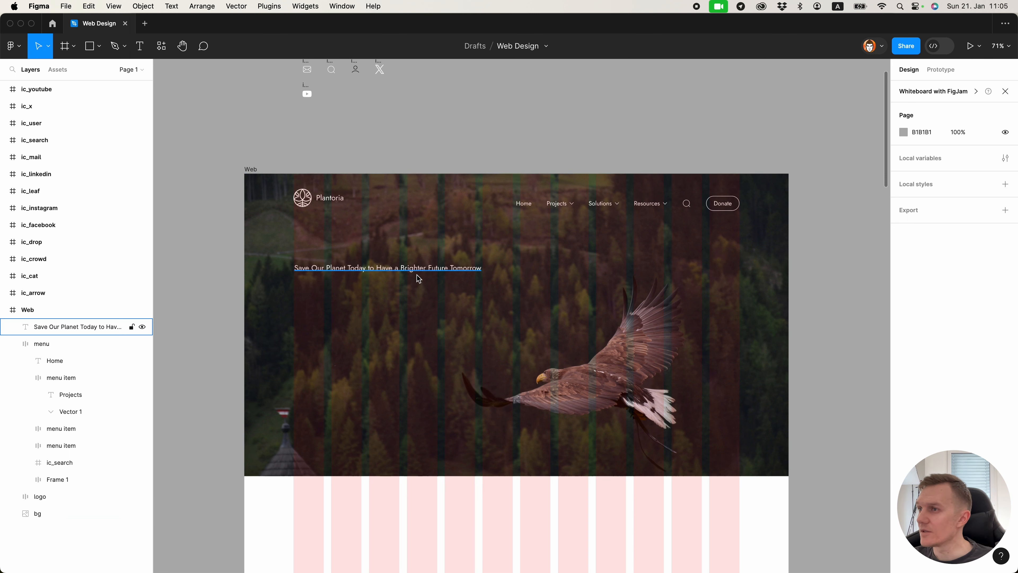
Browse fonts for the heading, search for "cas" and apply Libre Caslon Display.
click(437, 273)
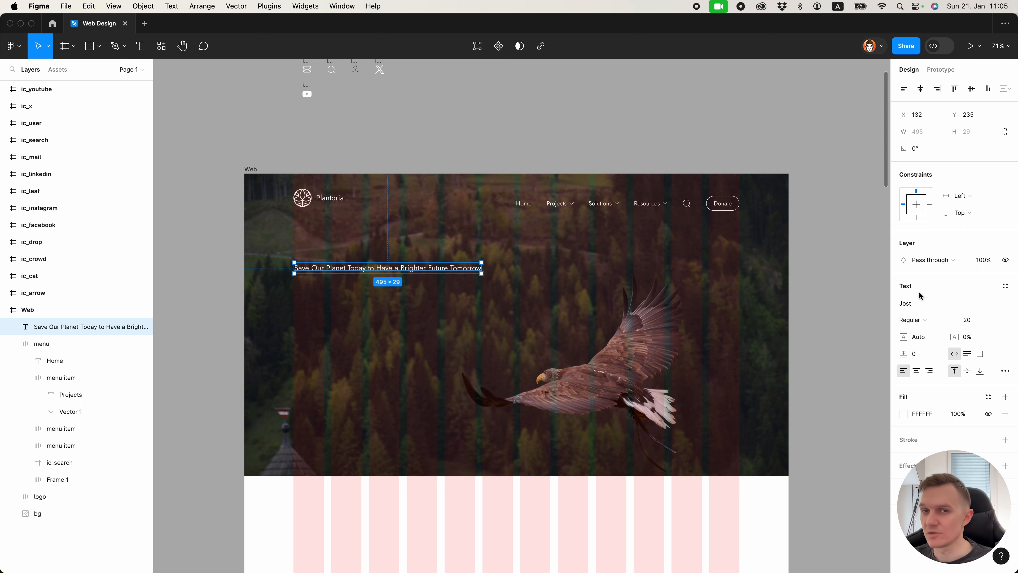
click(1000, 310)
scroll(826, 383, down, 3)
scroll(825, 383, down, 8)
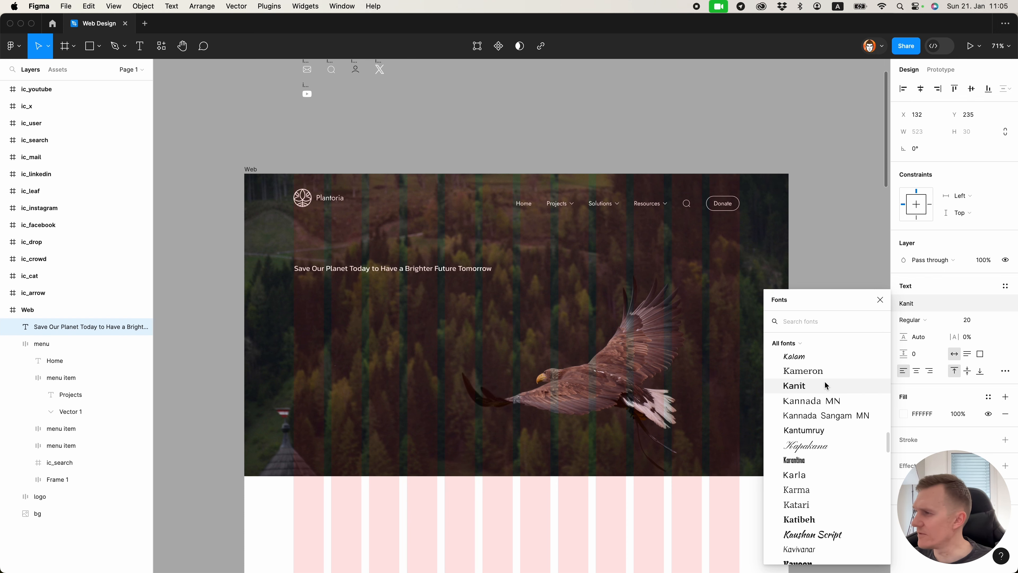
scroll(826, 385, up, 10)
scroll(826, 439, up, 10)
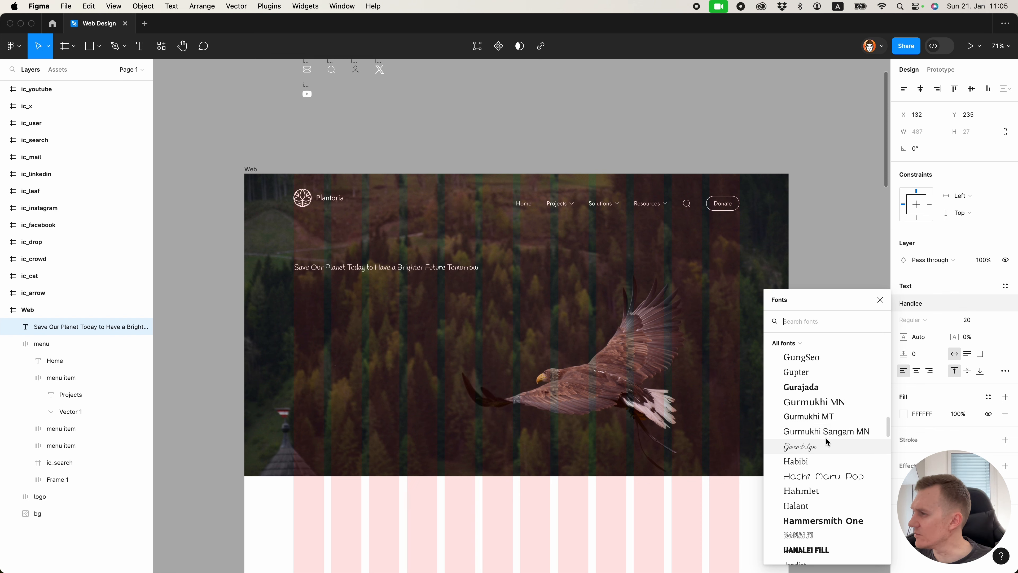
scroll(826, 439, up, 15)
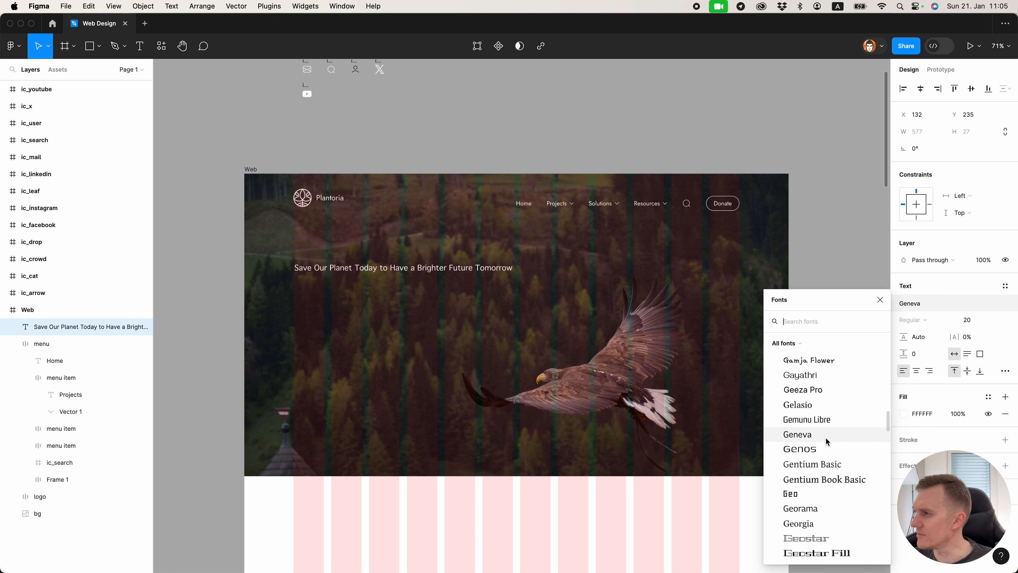
scroll(826, 436, up, 5)
text(cas)
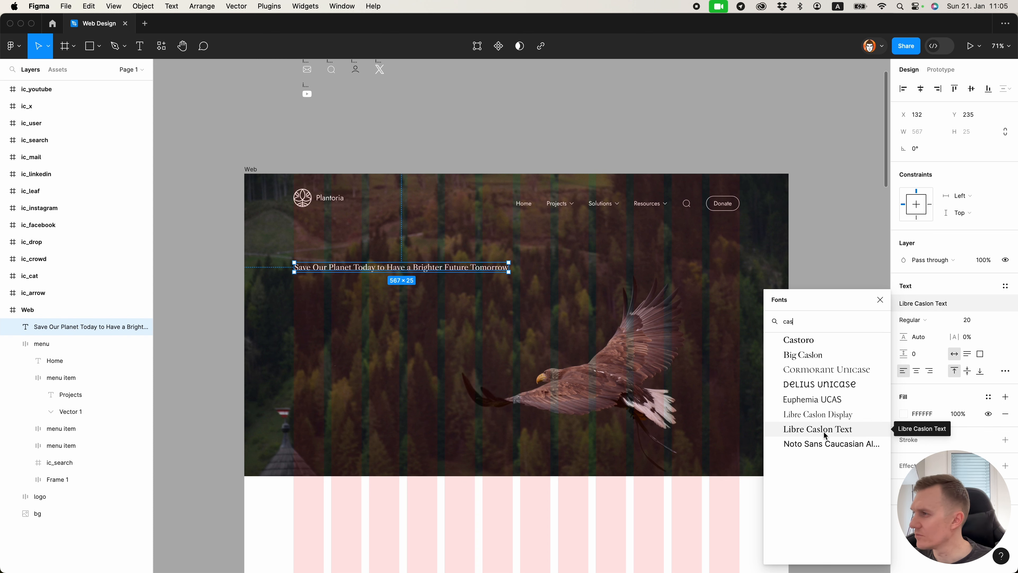
click(818, 416)
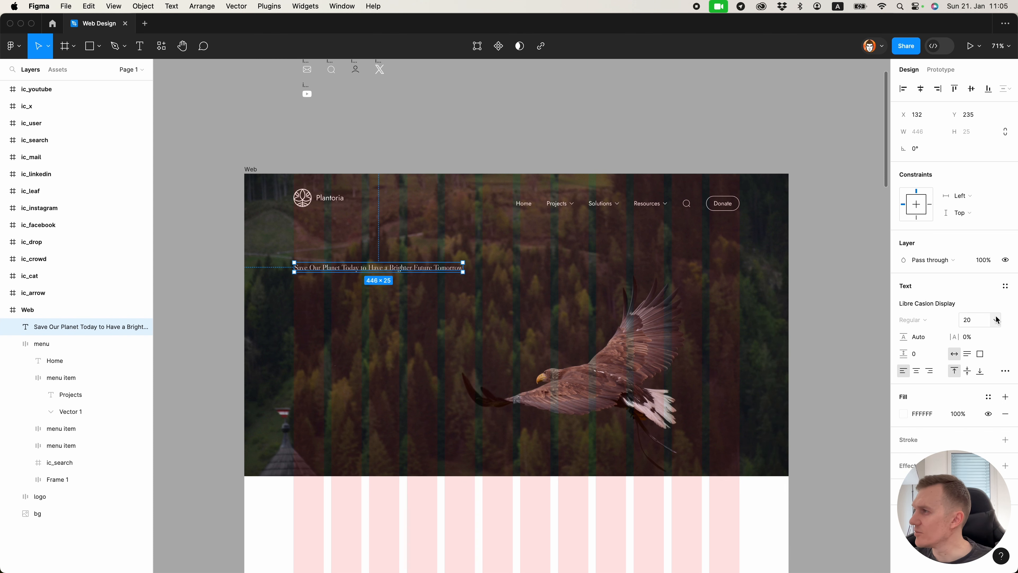
Set the heading's font size to 64 and narrow its text box to a width of 578 so it wraps.
click(976, 322)
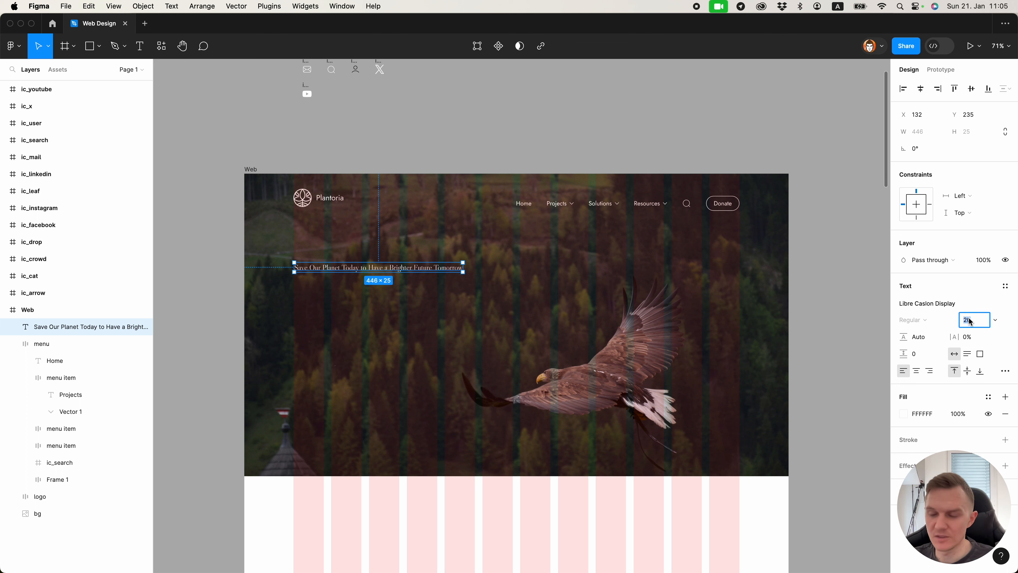
text(64)
key(Return)
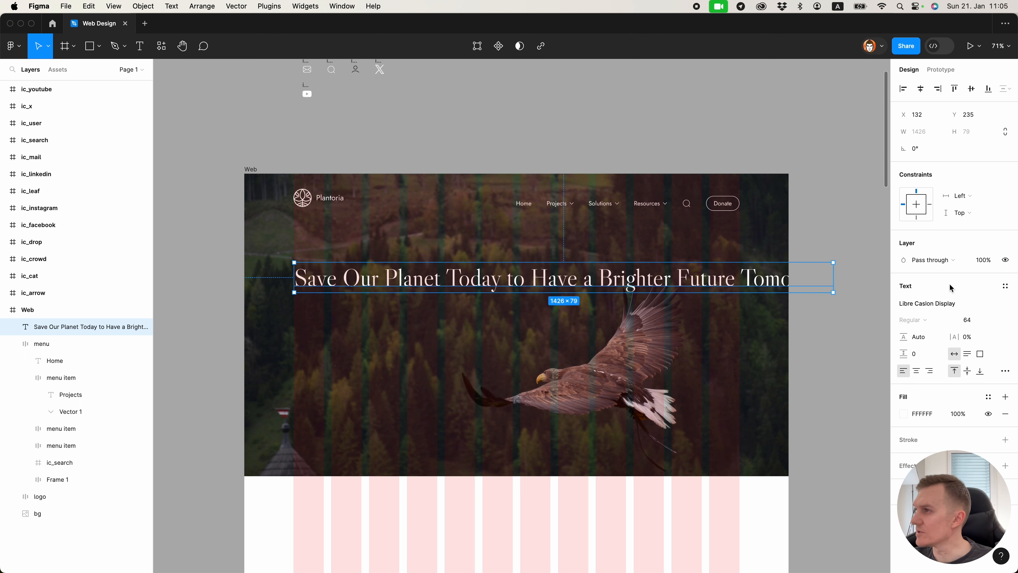
drag(838, 284, 513, 283)
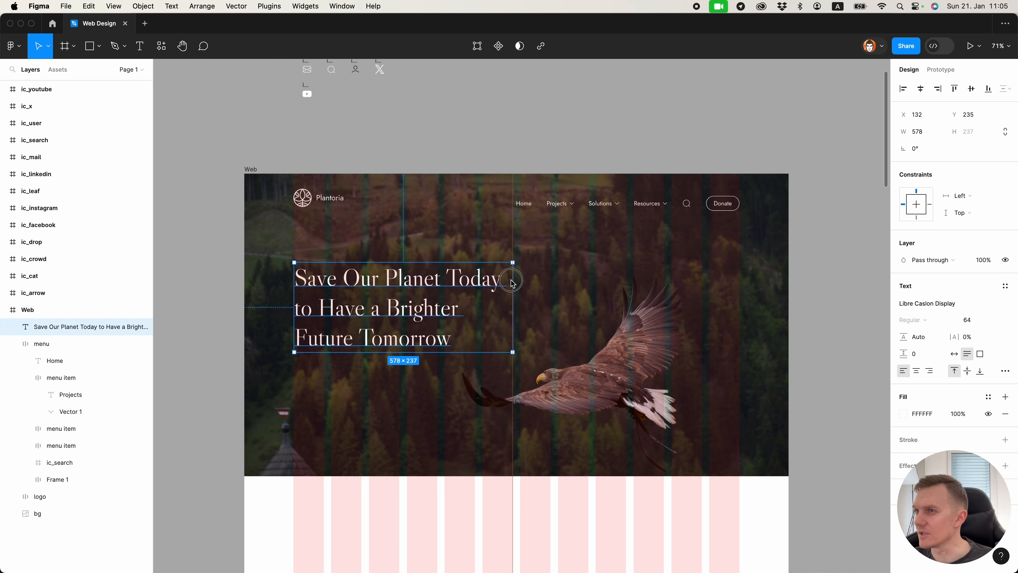
Set the letter spacing of the hero heading to -3%.
click(452, 137)
click(441, 300)
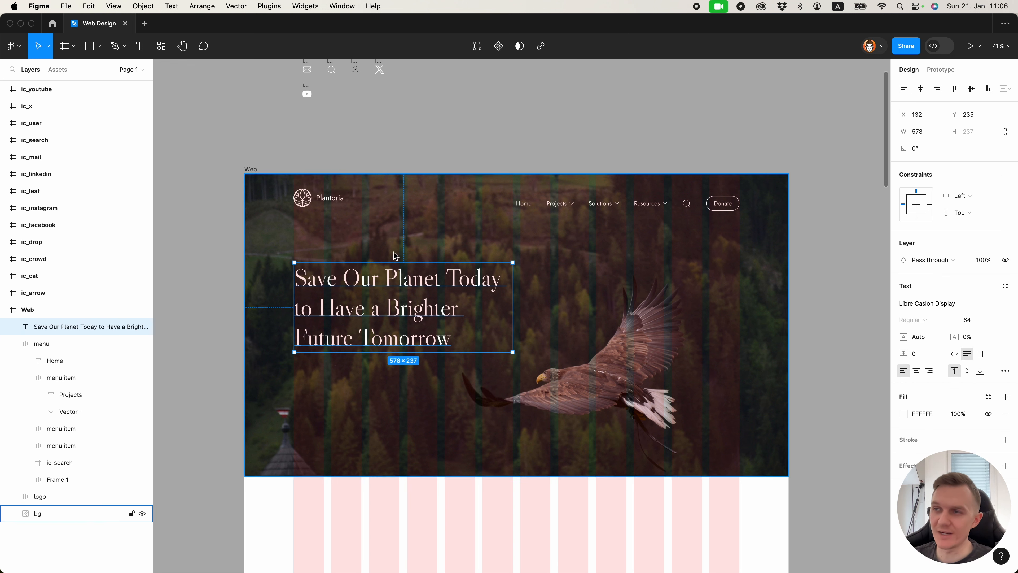
click(968, 338)
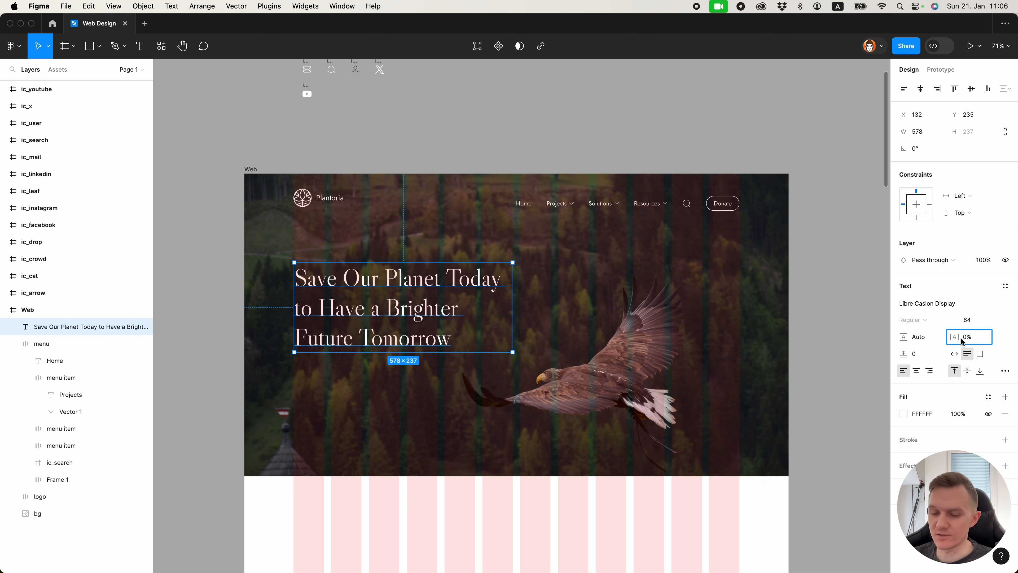
text(-3)
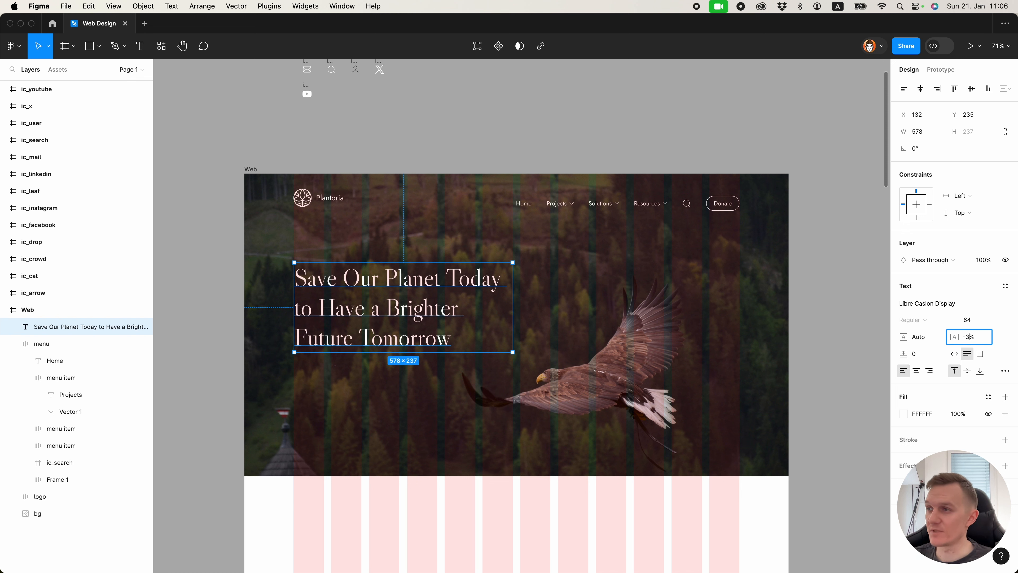
key(Return)
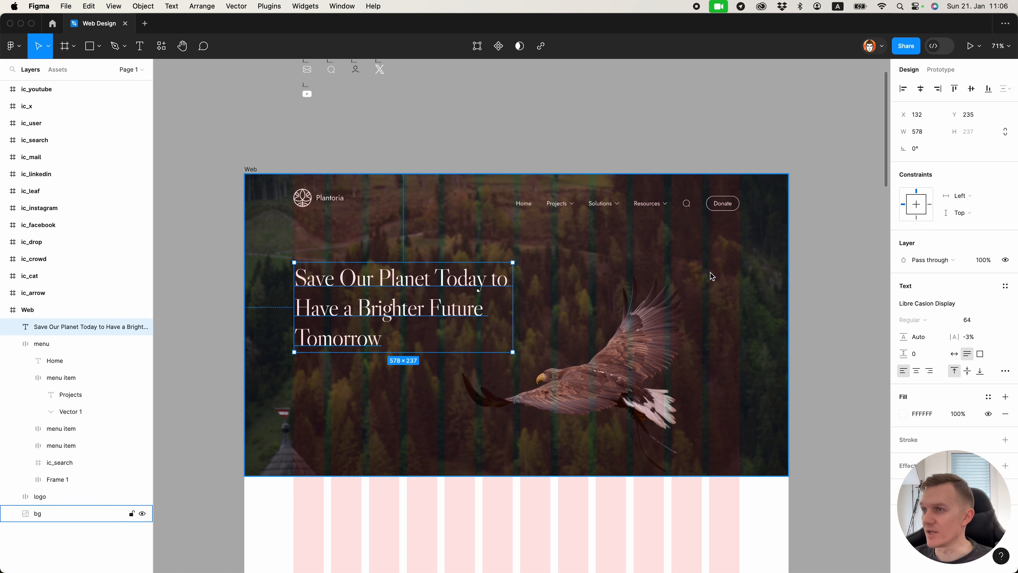
click(434, 139)
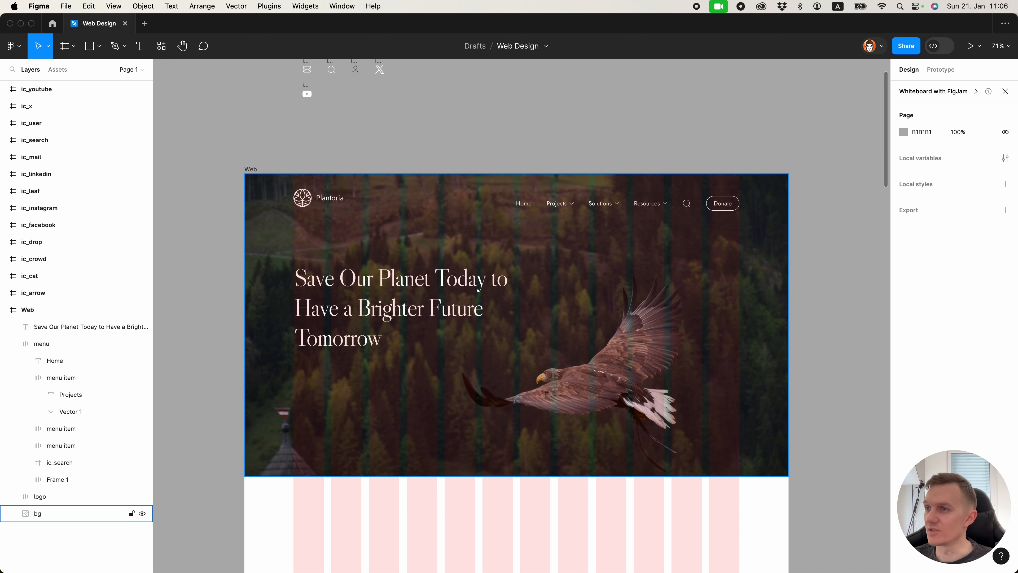
Set the line height of the hero heading to 72.
click(88, 327)
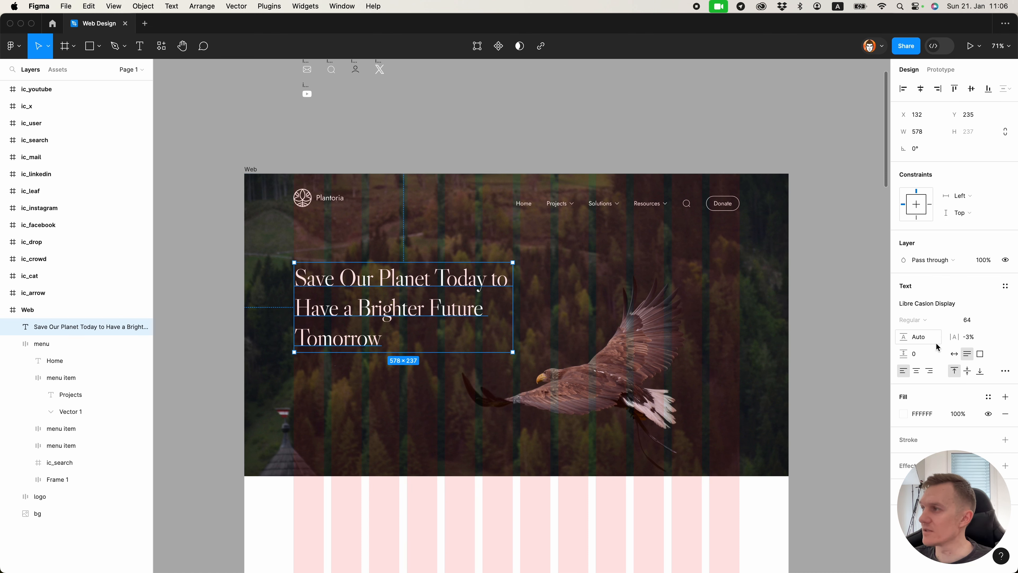
click(920, 337)
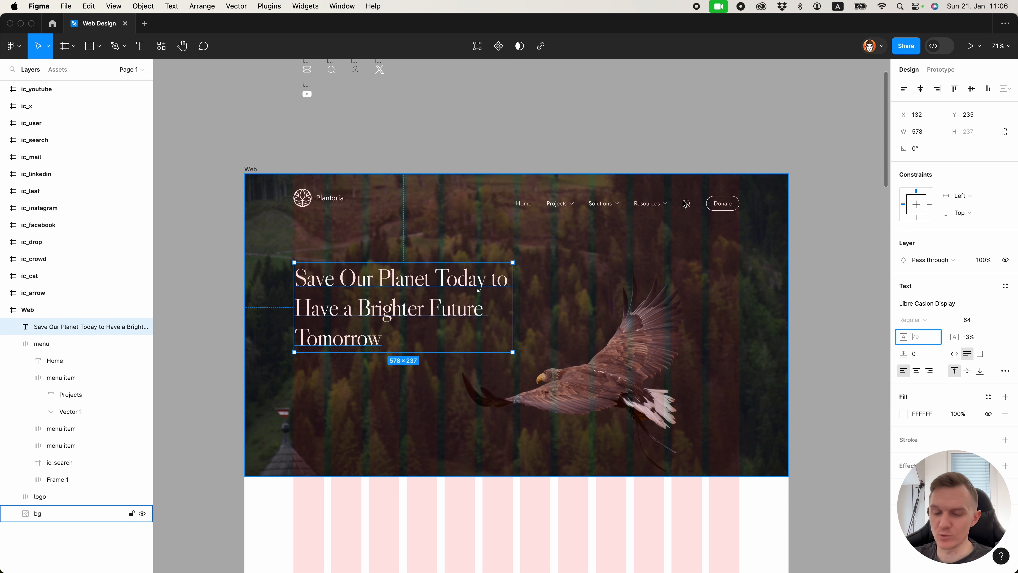
key(Return)
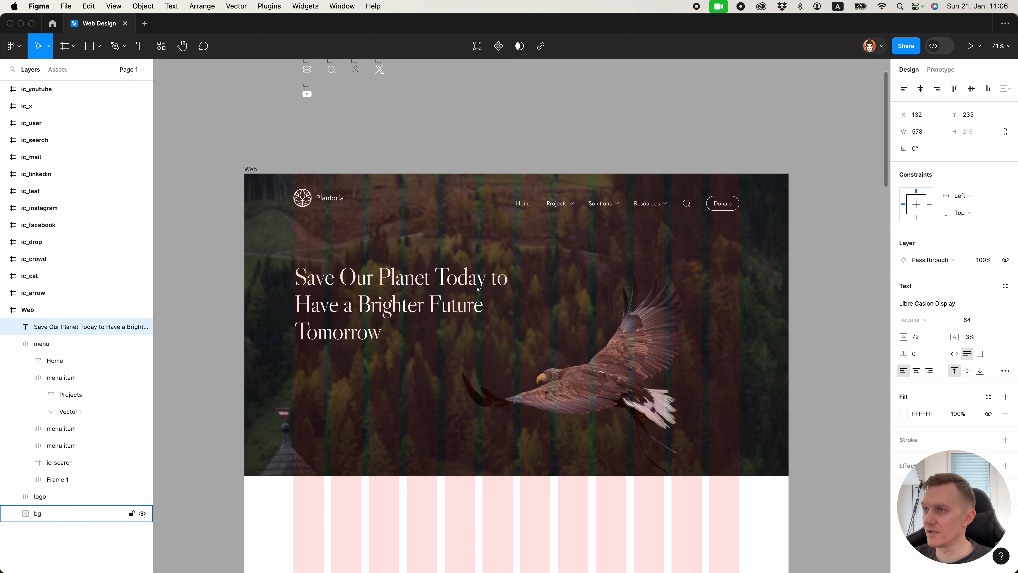
key(Return)
Add the paragraph "We arrange multiple groups for cleaning the environment and helping to protect the balance and health of nature." below the heading, wrapped at width 576.
click(298, 365)
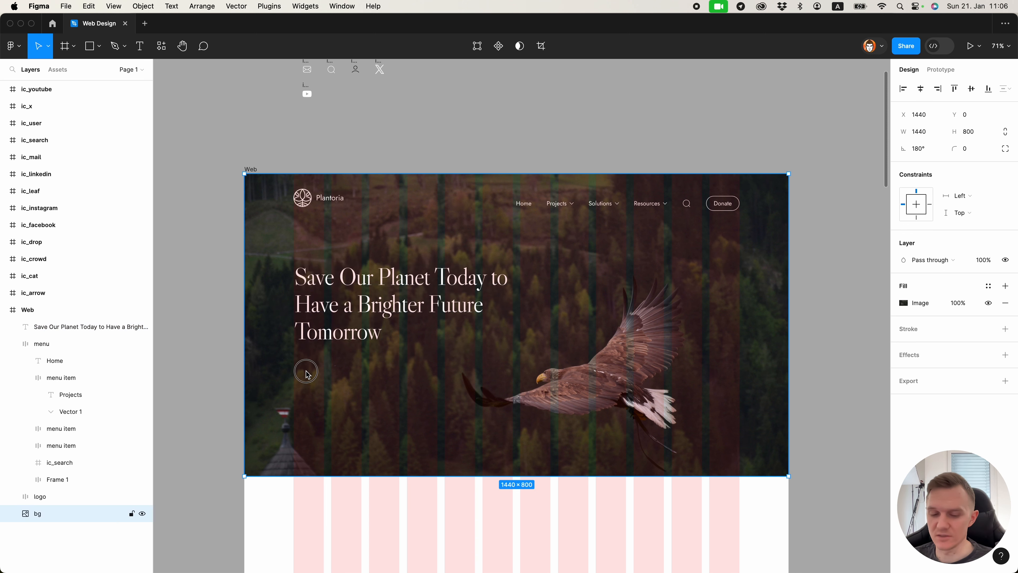
key(t)
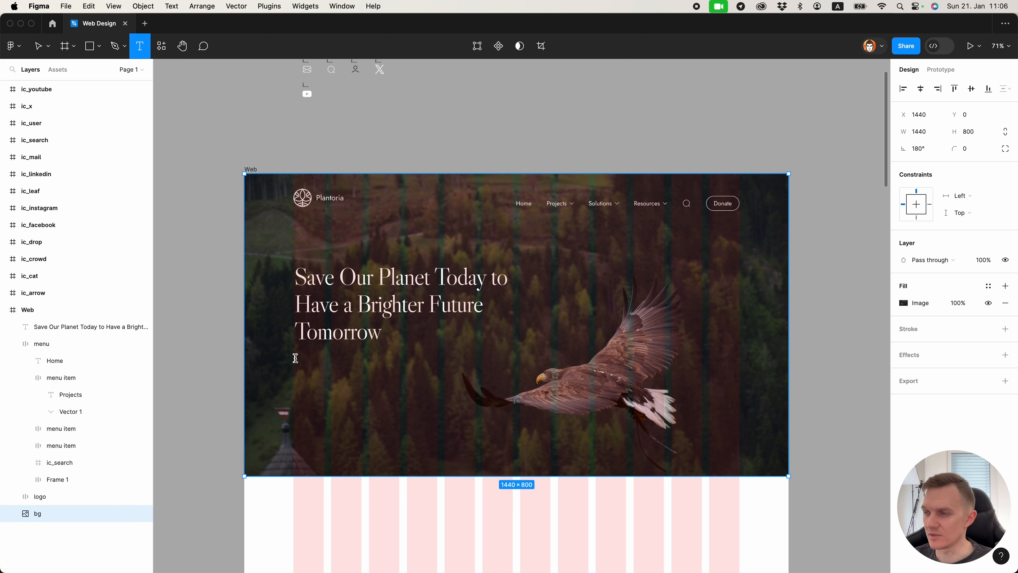
click(296, 358)
text(We arrange multiple groups for cleaning the environment and helping to protect the balance and health of nature.)
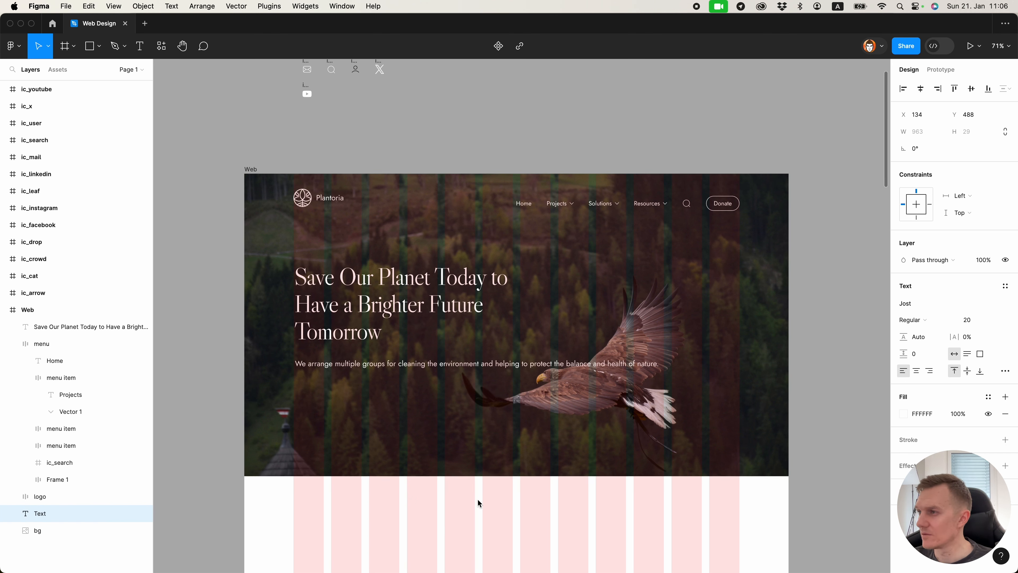
key(Escape)
drag(662, 367, 514, 367)
click(517, 509)
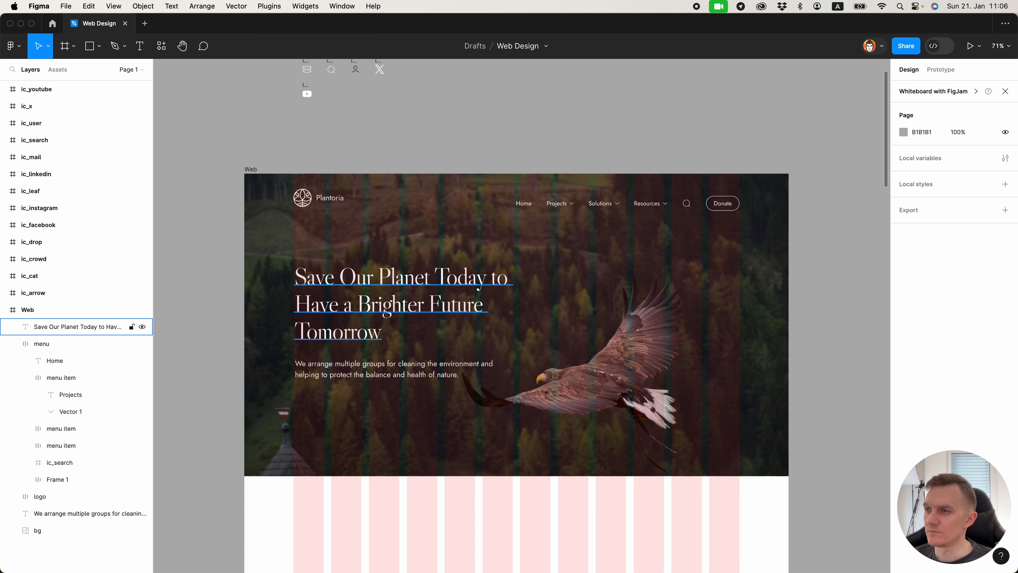
Combine the heading and paragraph in a vertical auto layout with a spacing of 24.
click(364, 338)
shift+click(359, 368)
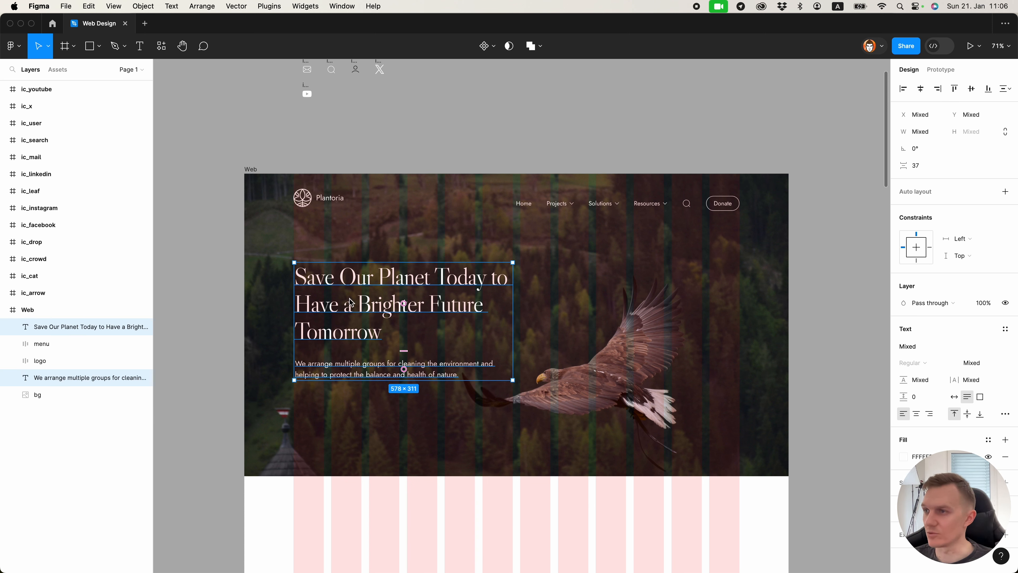
key(shift+a)
click(919, 263)
text(24)
key(Return)
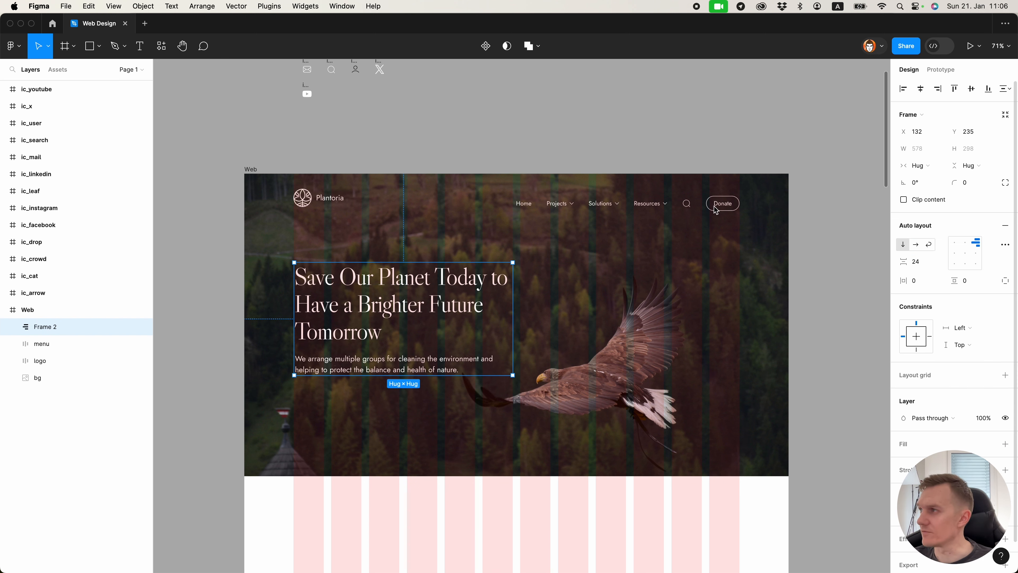
Nudge the heading and paragraph frame upward in the hero section.
click(462, 162)
scroll(328, 280, down, 3)
click(343, 283)
key(shift+Up)
key(shift+Up)
key(shift+Up)
key(shift+Up)
key(shift+Up)
click(321, 161)
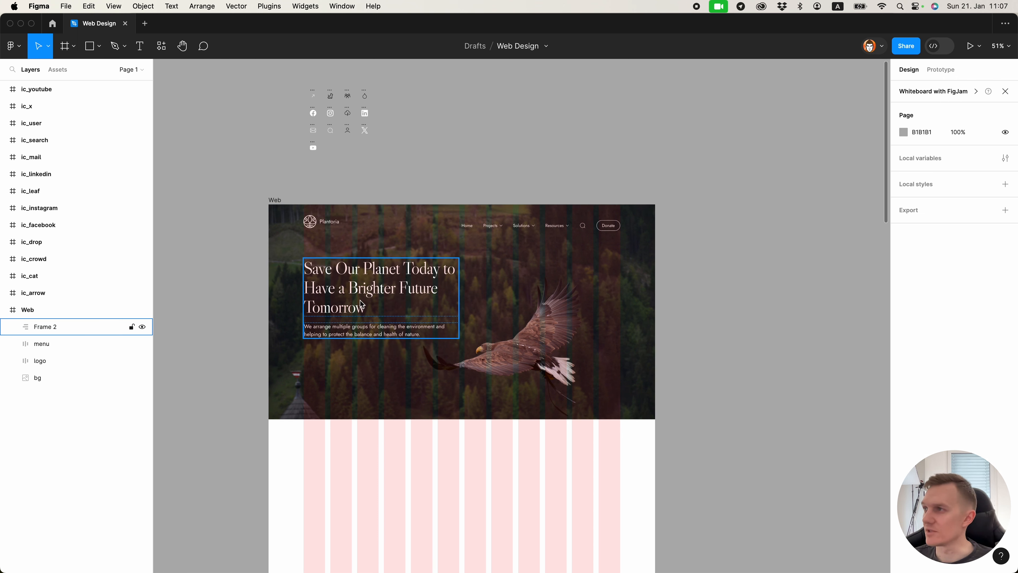
Copy the header's Donate button into the heading and paragraph stack and left-align the stack's contents.
double_click(608, 226)
key(super+c)
click(346, 327)
key(super+v)
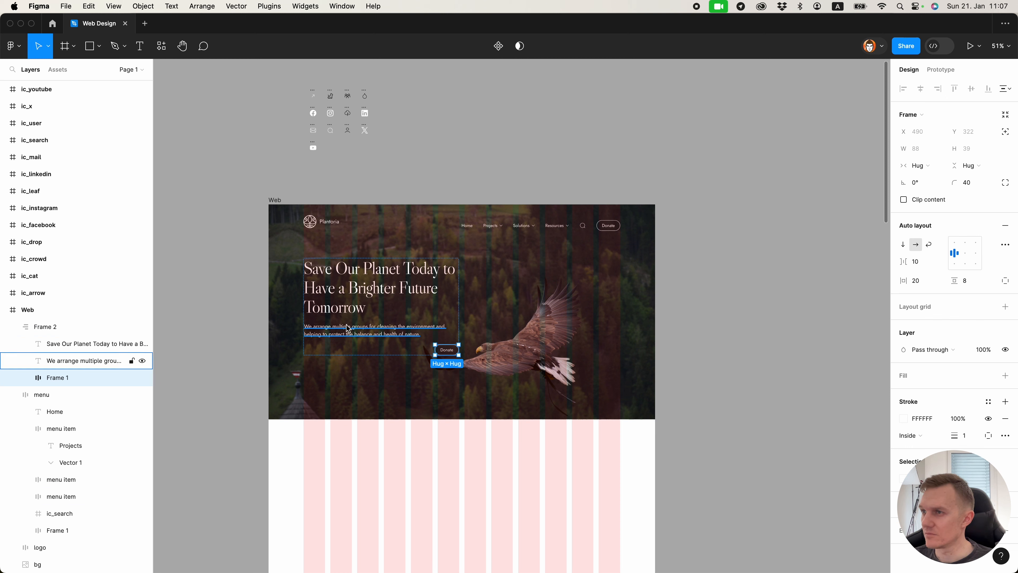
click(361, 375)
click(361, 308)
click(954, 246)
click(411, 466)
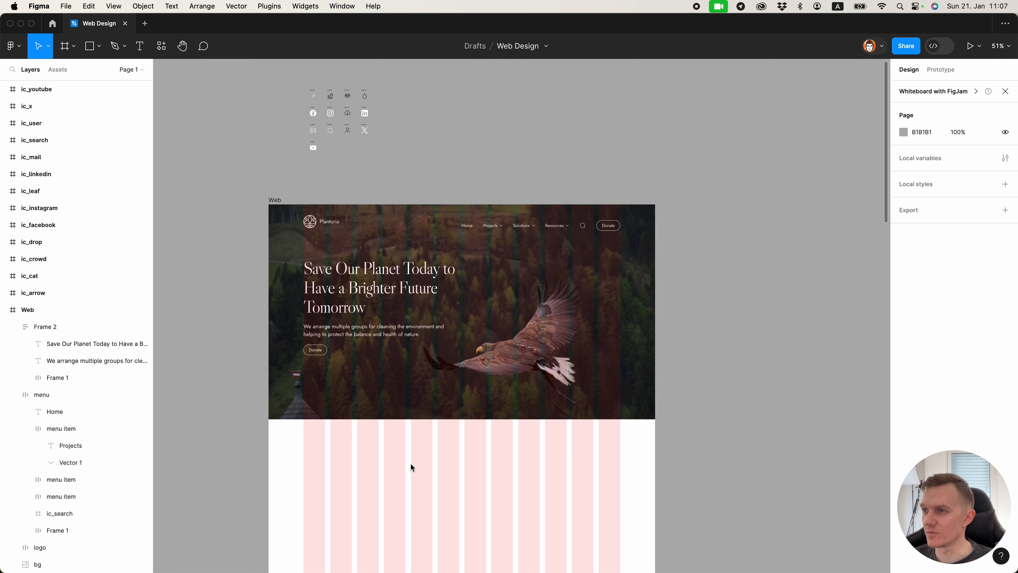
Set the vertical padding of the Donate button below the paragraph to 12.
scroll(310, 328, up, 5)
super+click(324, 333)
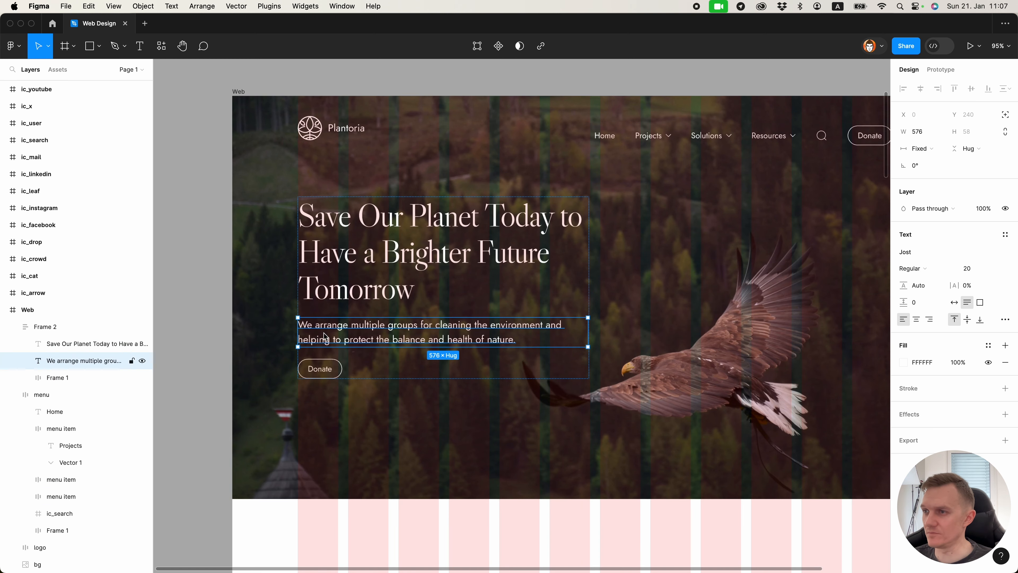
click(319, 364)
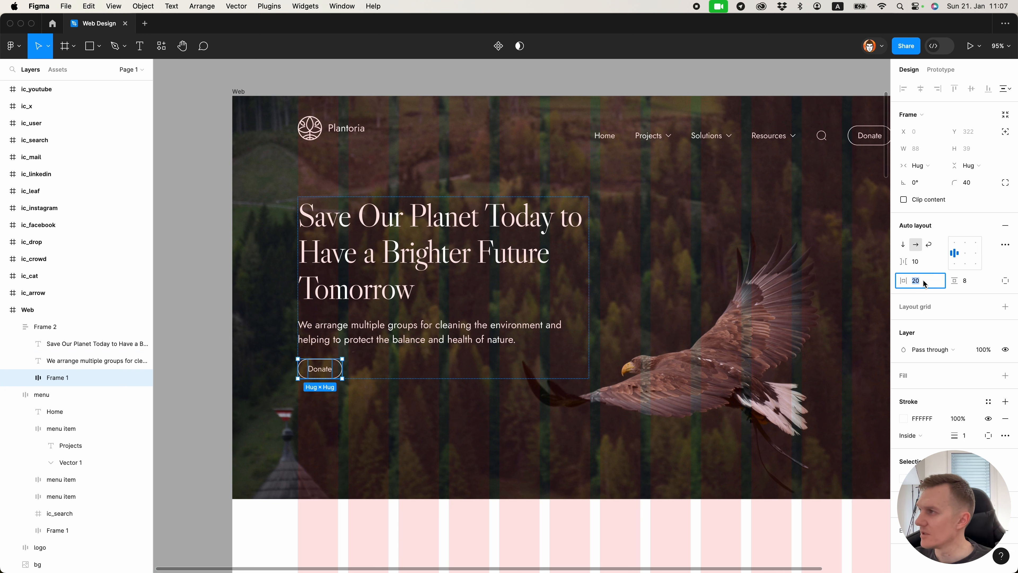
click(970, 280)
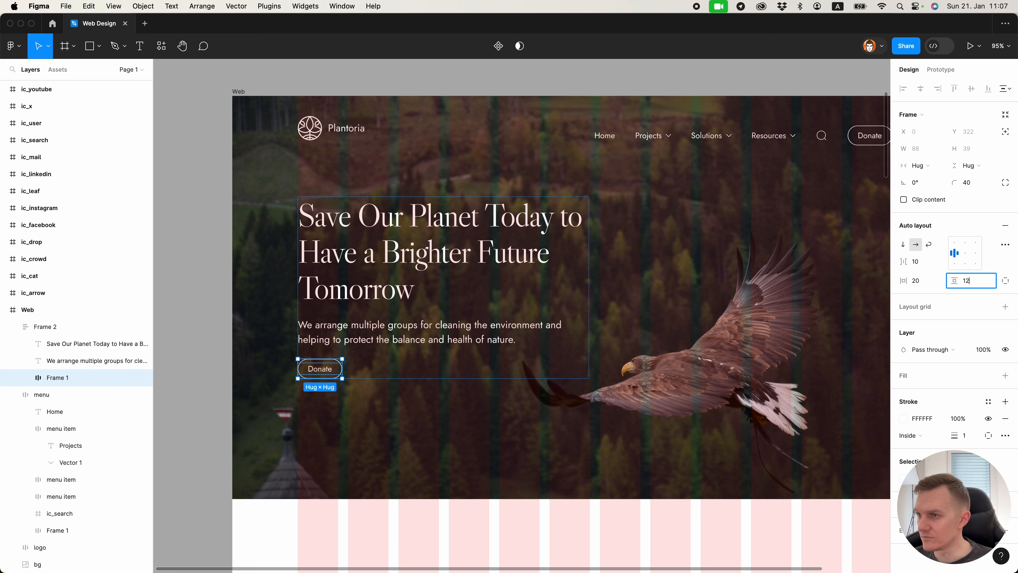
text(12)
key(Return)
click(457, 546)
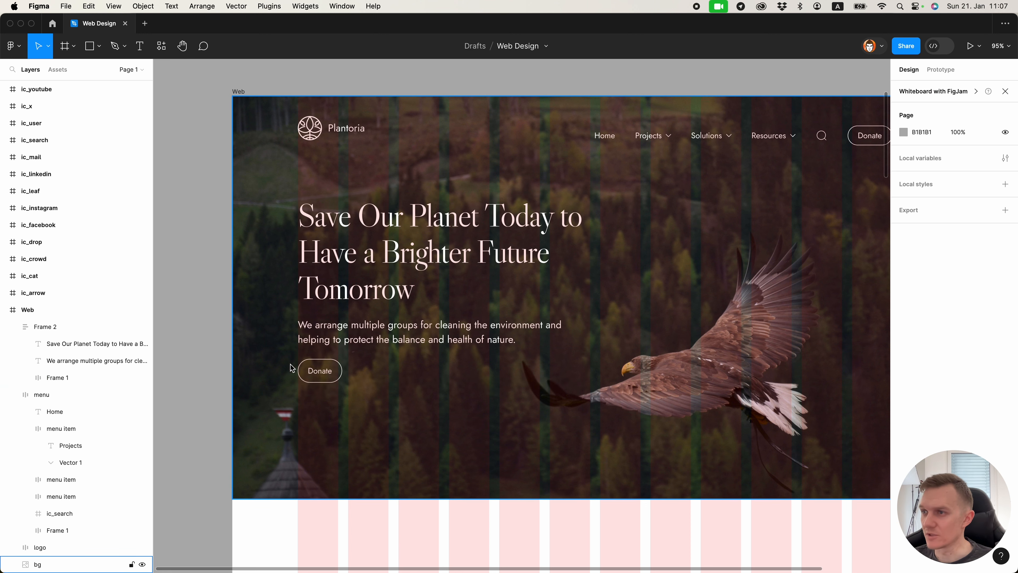
Change the label of the button below the paragraph to "Learn More".
double_click(320, 378)
double_click(321, 373)
text(Learn More)
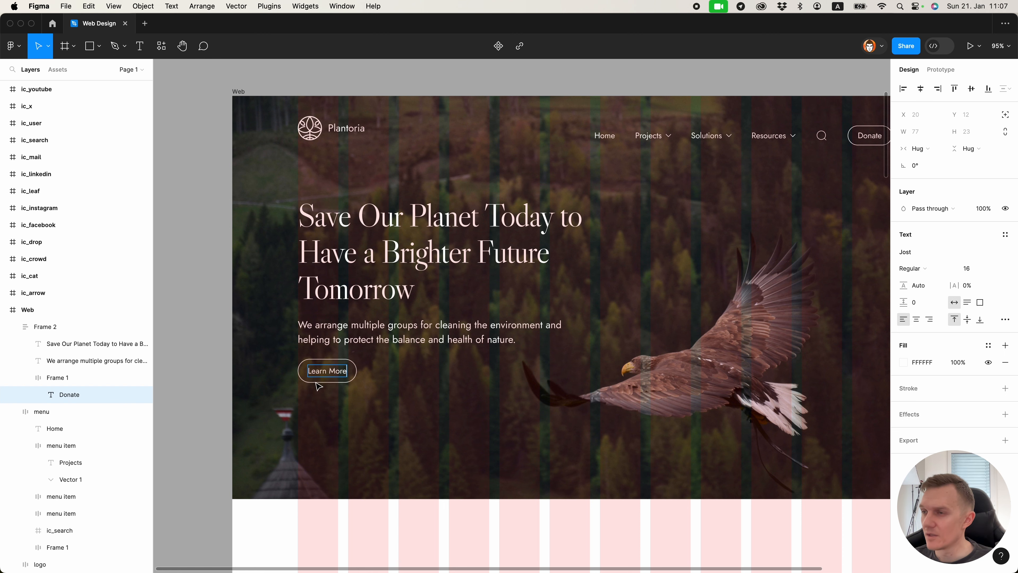
key(Escape)
Draw a 40 × 40 circle inside the Learn More button, to the right of its label.
scroll(325, 384, up, 5)
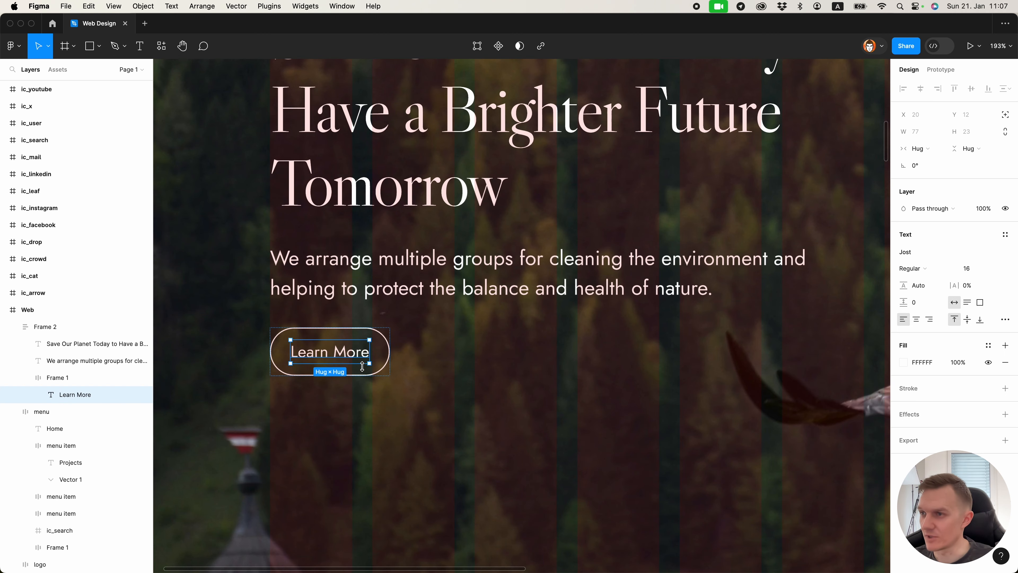
key(o)
drag(377, 356, 419, 380)
Fill the circle in the Learn More button with green 67AE4E.
click(903, 252)
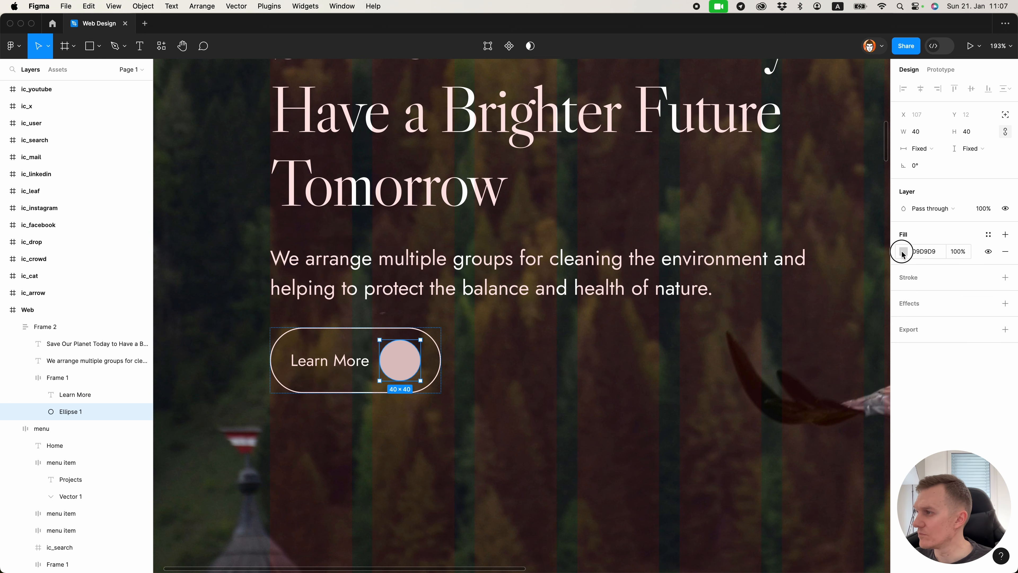
click(827, 426)
drag(832, 359, 844, 329)
click(808, 455)
key(super+v)
key(Return)
click(509, 401)
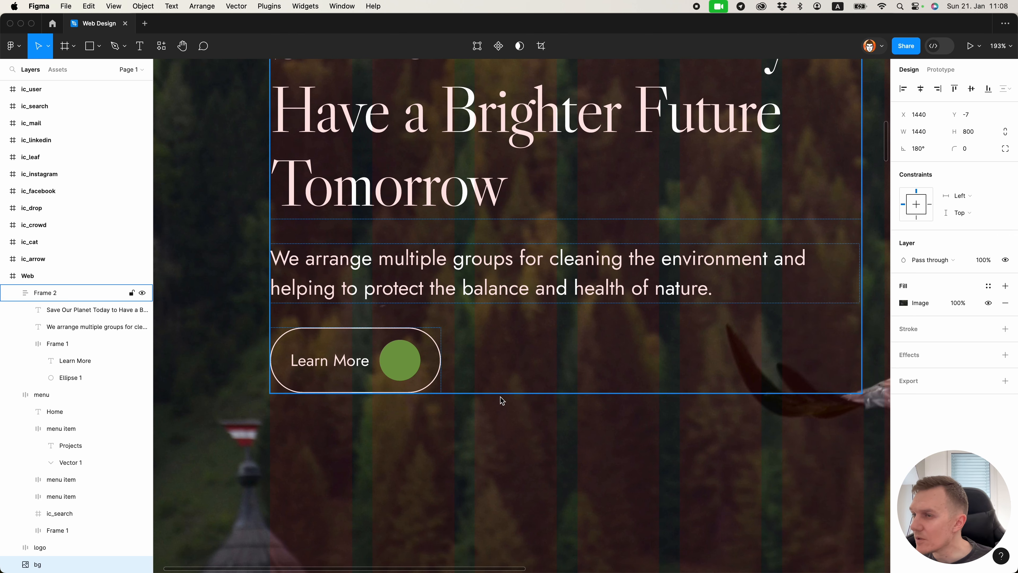
Set the Learn More button's vertical padding to 2 and its individual right padding to 2.
double_click(375, 358)
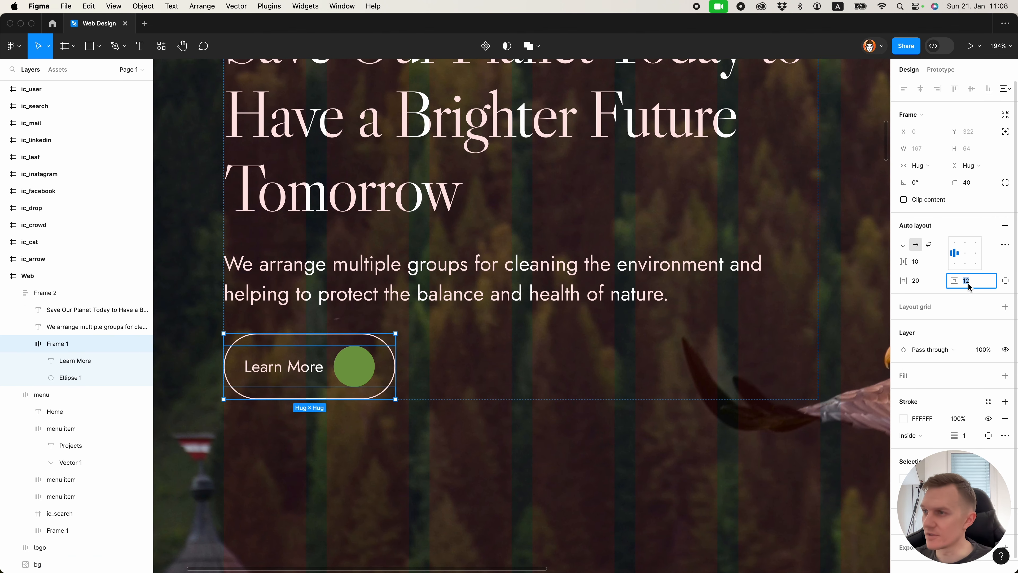
text(2)
key(Return)
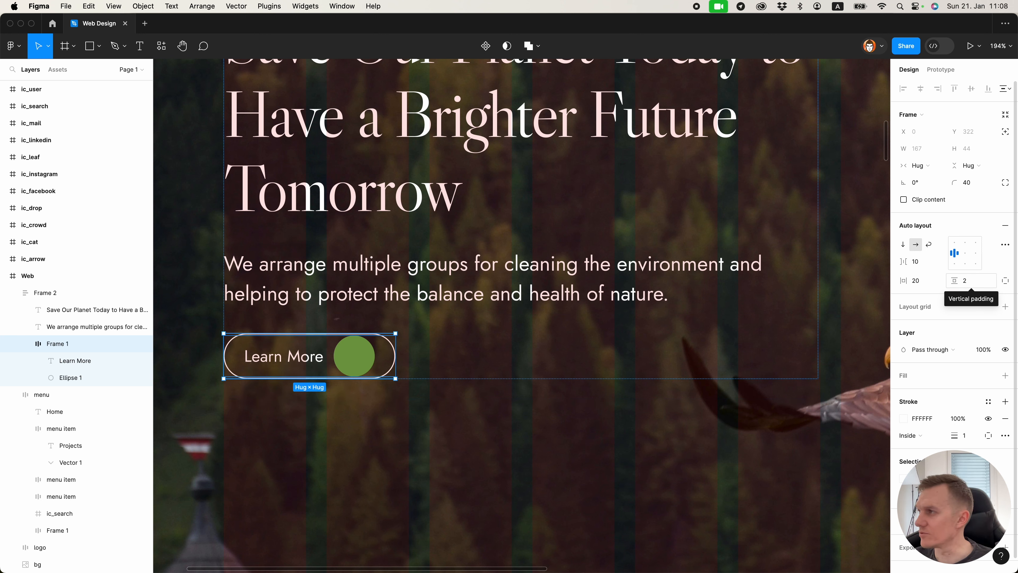
click(1006, 280)
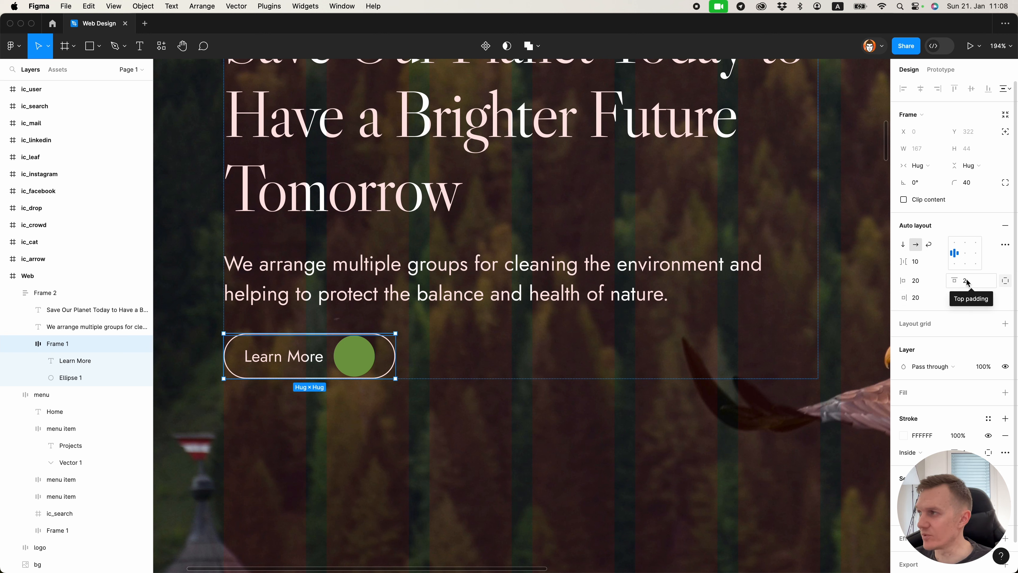
click(925, 299)
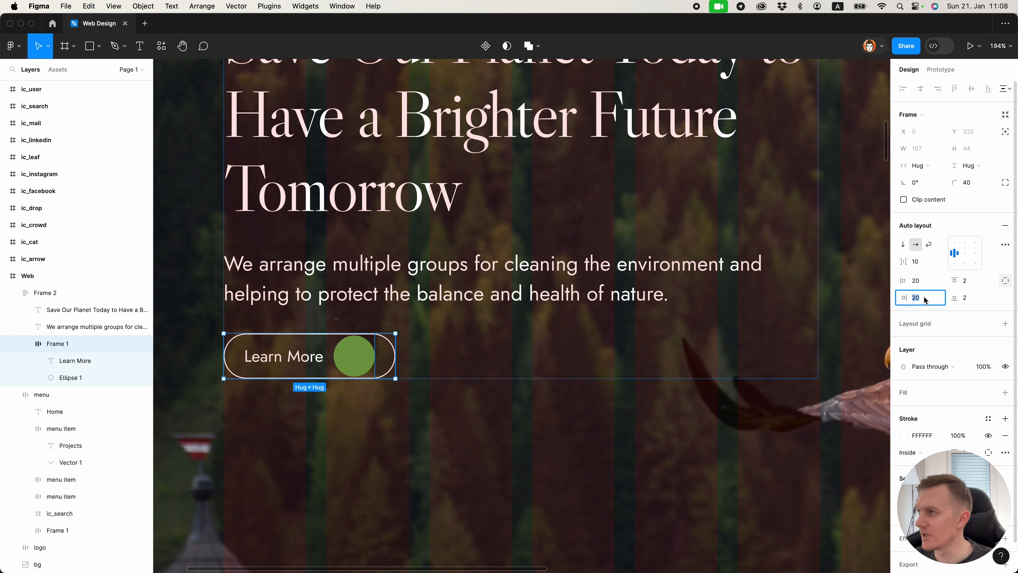
text(2)
key(Return)
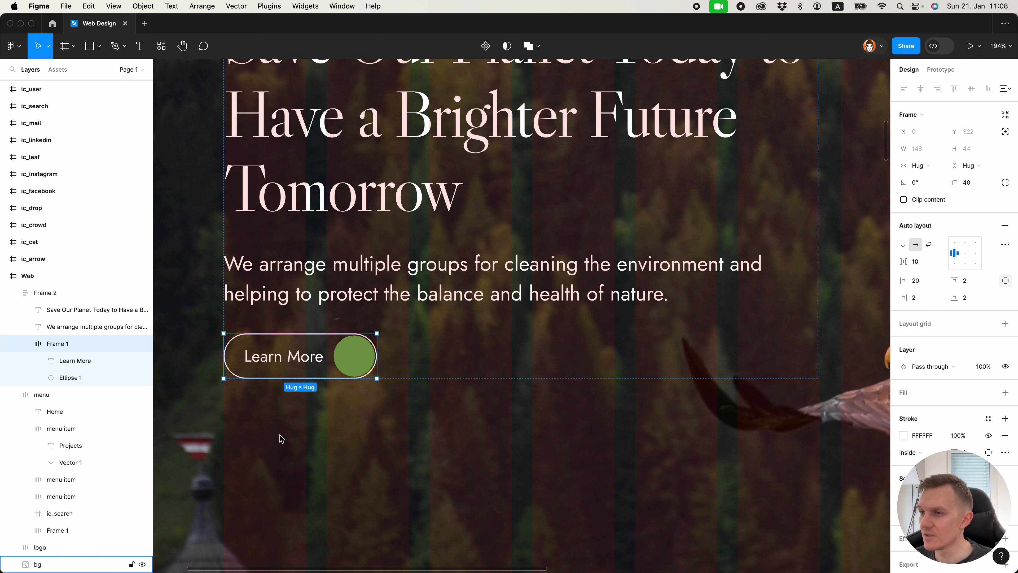
Enlarge the green circle in the Learn More button to 48 × 48.
click(280, 421)
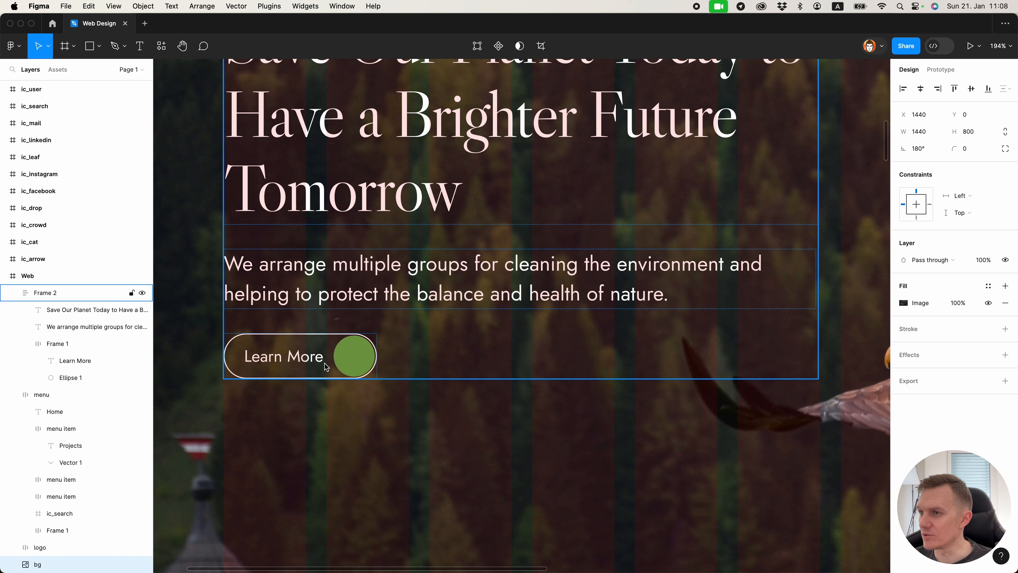
super+click(340, 352)
key(alt)
drag(379, 381, 380, 384)
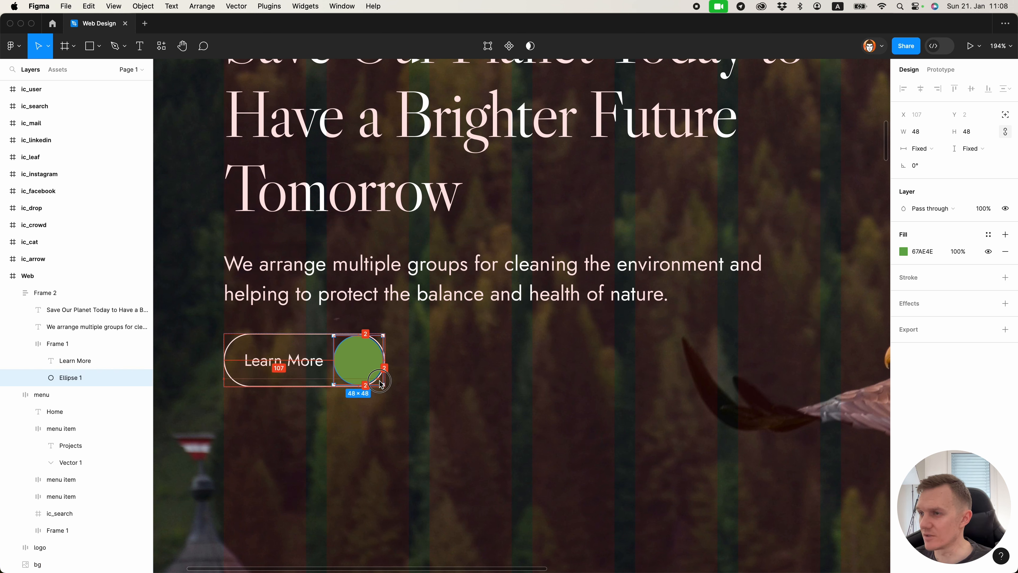
click(381, 417)
Set the spacing between the label and the green circle in the Learn More button to 16.
click(332, 306)
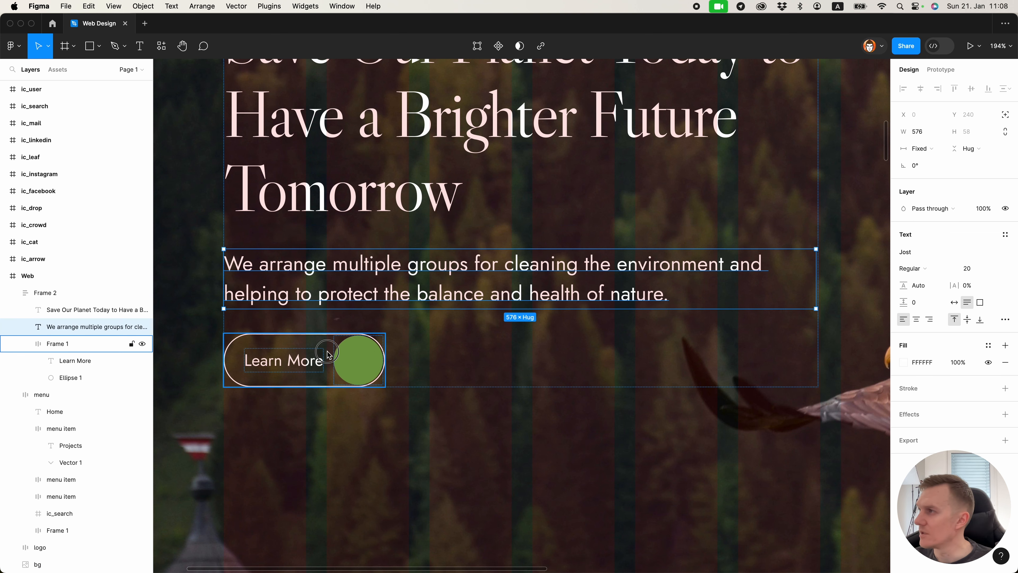
click(328, 353)
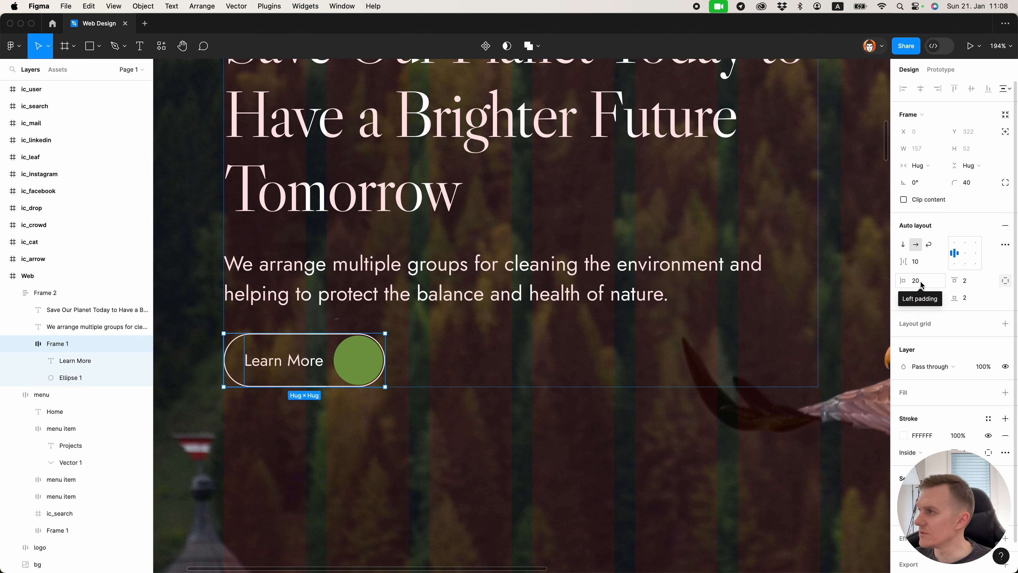
click(917, 261)
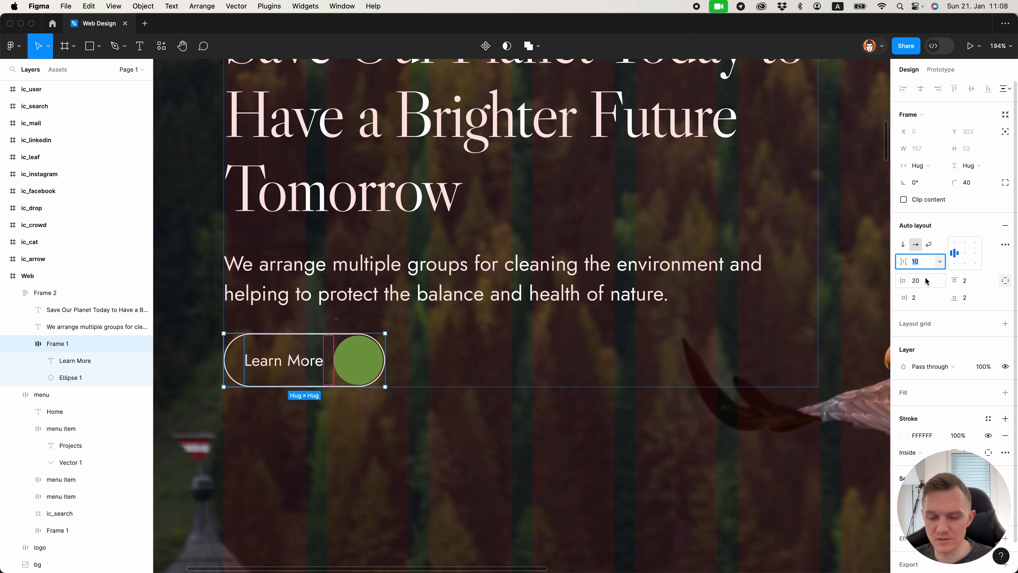
text(16)
key(Return)
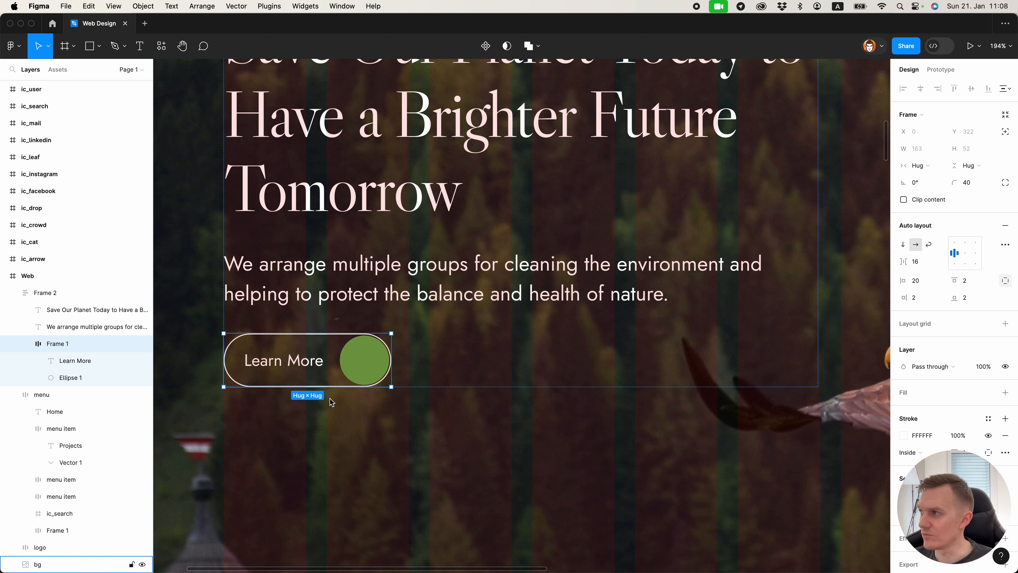
click(350, 410)
Remove the Learn More button's stroke and give the button a 000000 fill at 50% opacity.
click(361, 296)
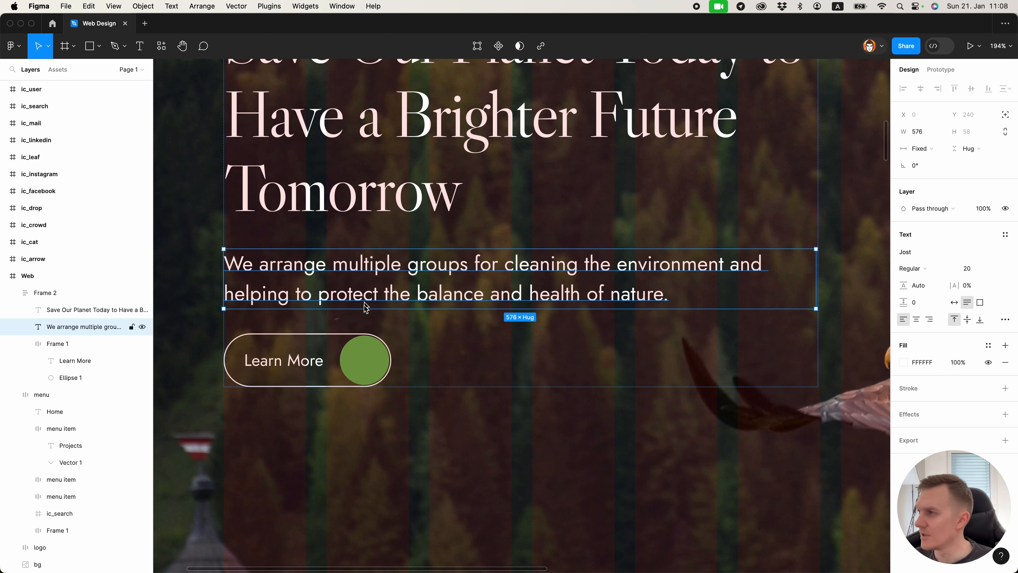
click(364, 349)
click(1005, 435)
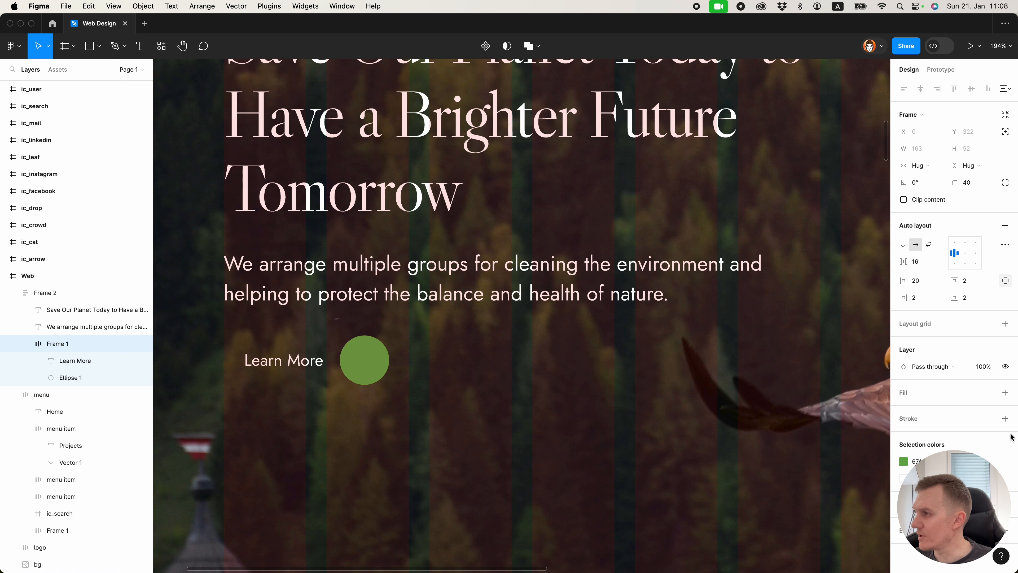
click(1005, 392)
click(930, 409)
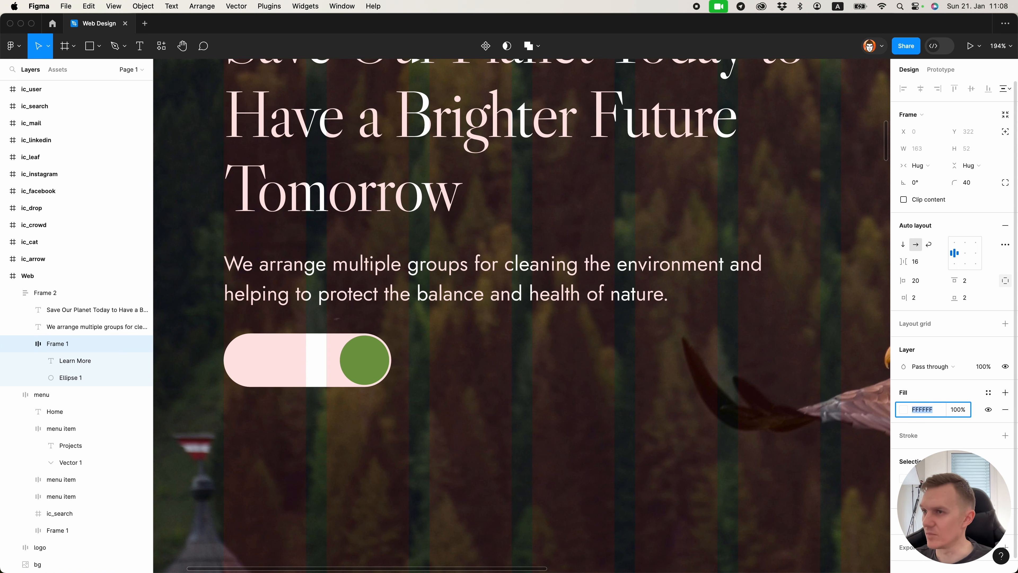
text(000)
key(Return)
click(958, 410)
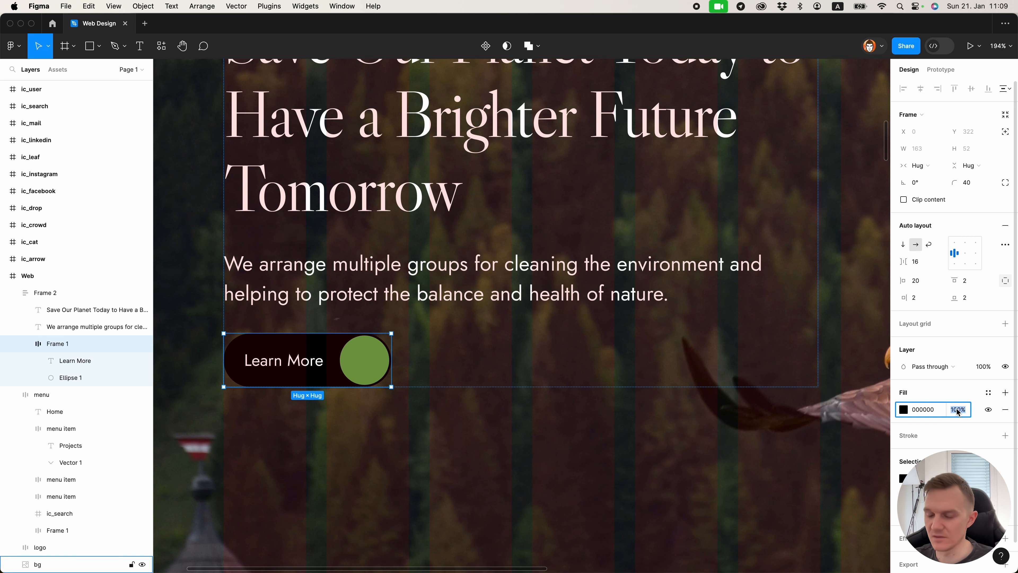
text(50)
key(Return)
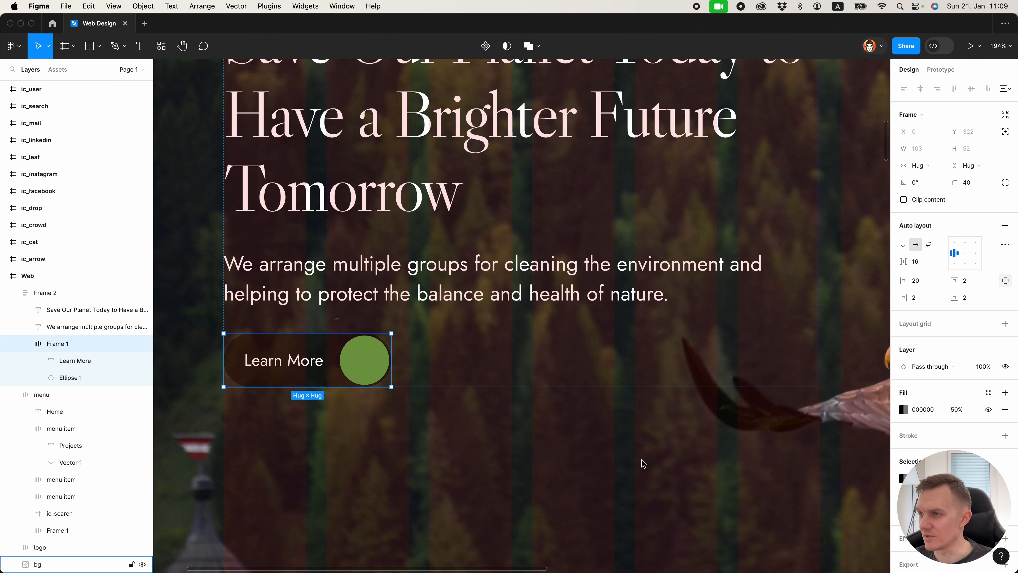
Hide the layout grids over the Web frame.
click(486, 421)
scroll(487, 421, down, 5)
scroll(486, 421, down, 3)
click(327, 411)
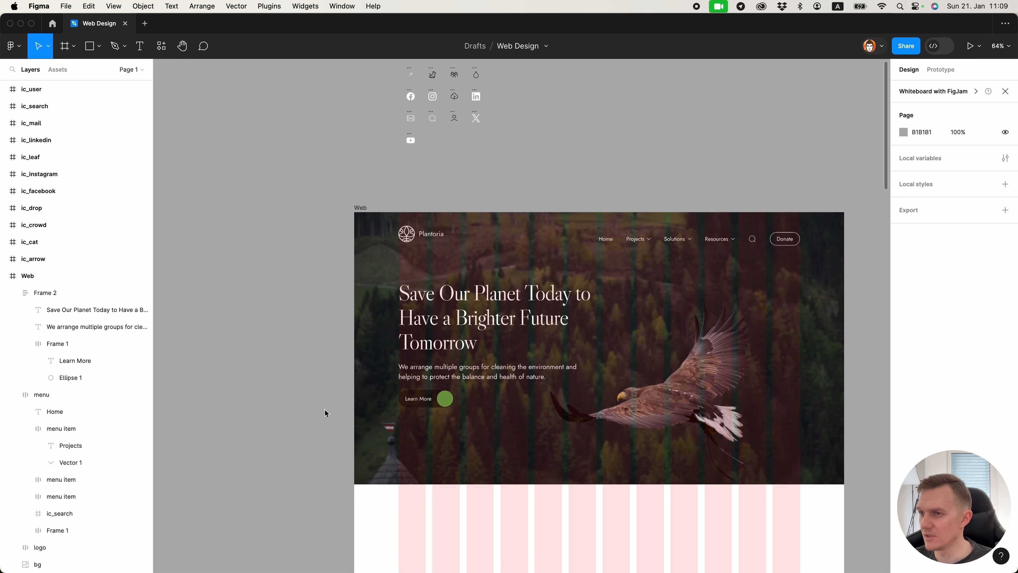
scroll(327, 412, right, 4)
key(ctrl+g)
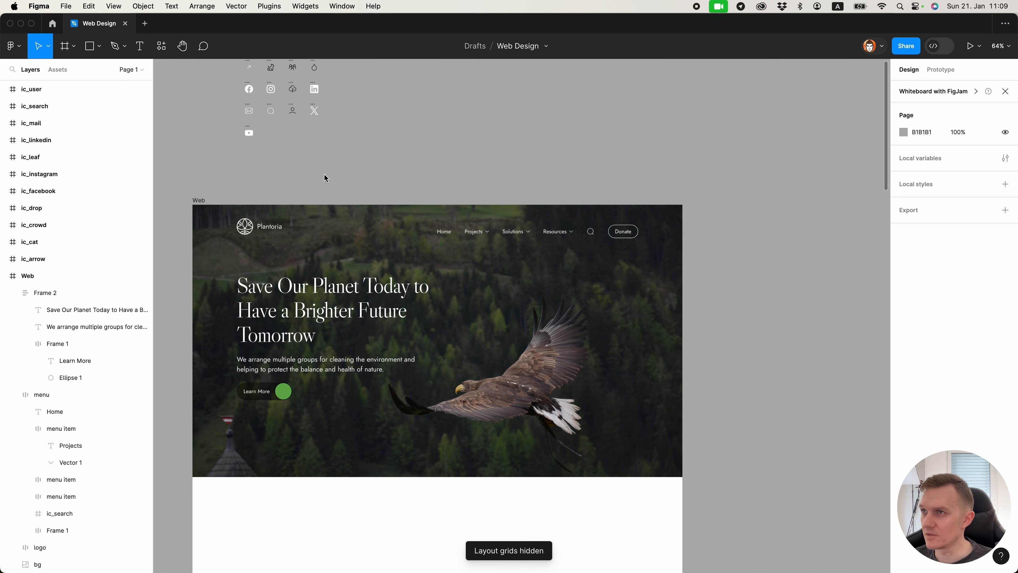
Paste the ic_arrow icon after the green circle in the Learn More button and group the icon with the circle.
click(282, 392)
scroll(278, 395, up, 10)
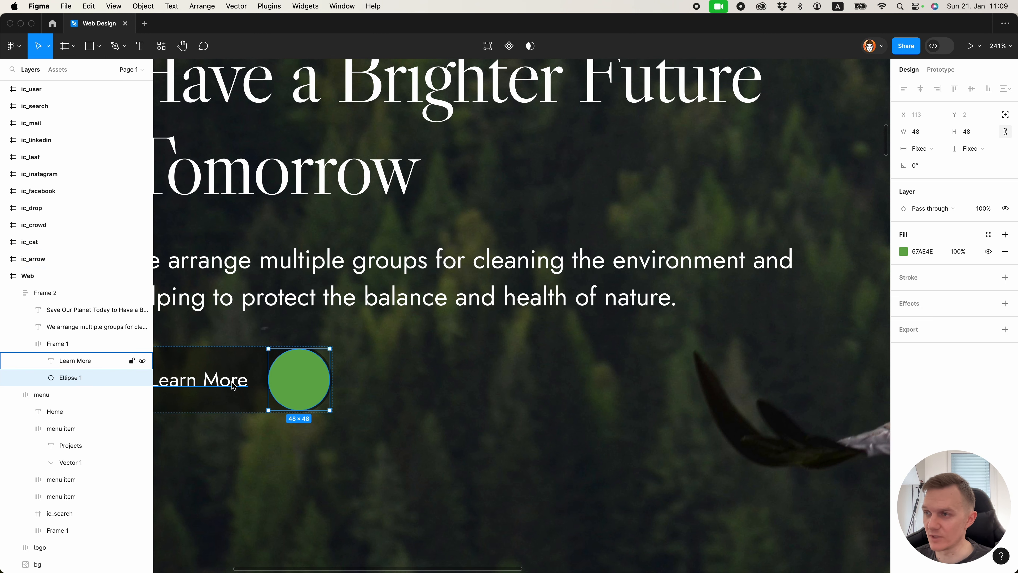
key(super+v)
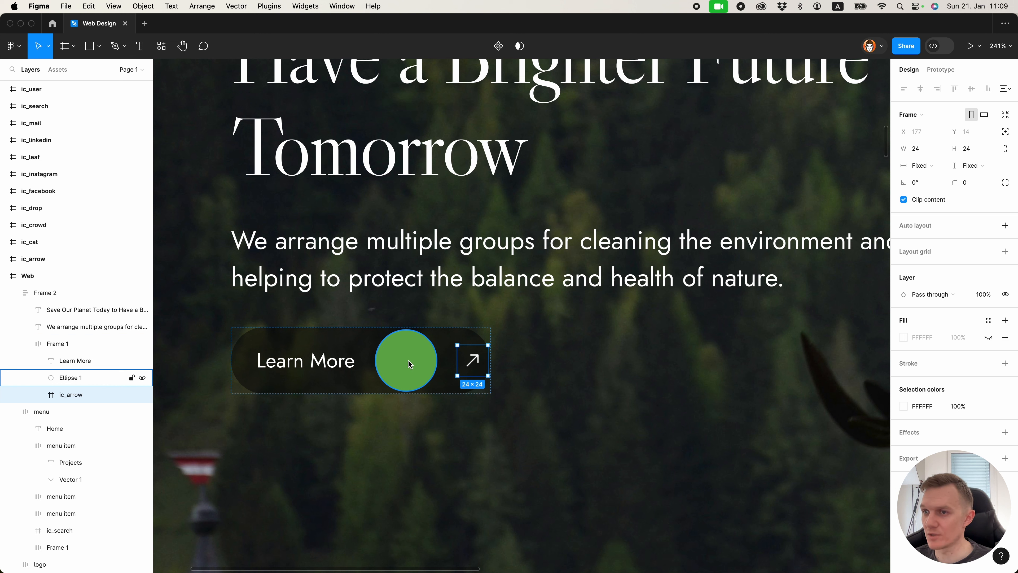
click(68, 377)
shift+click(66, 394)
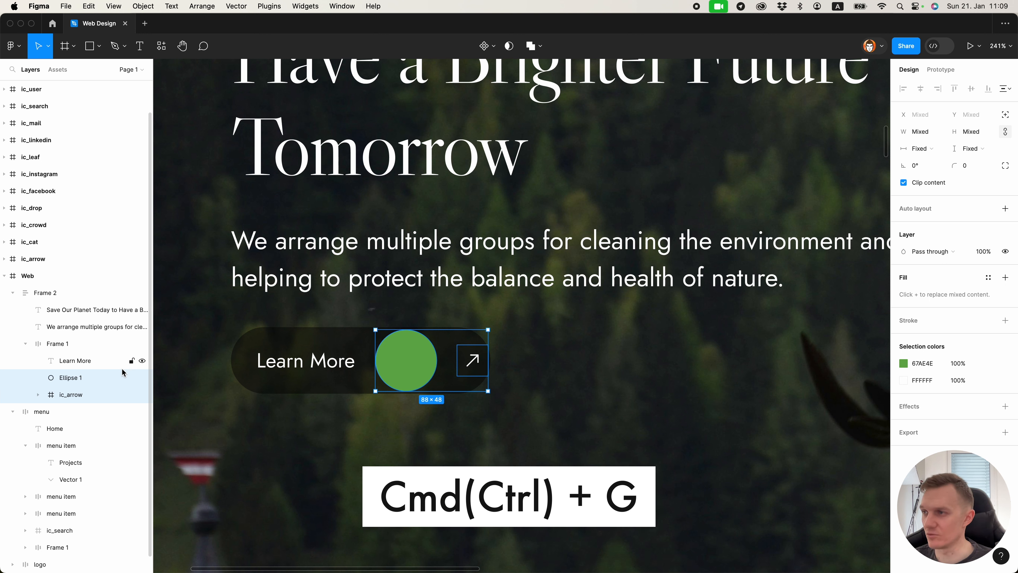
key(super+g)
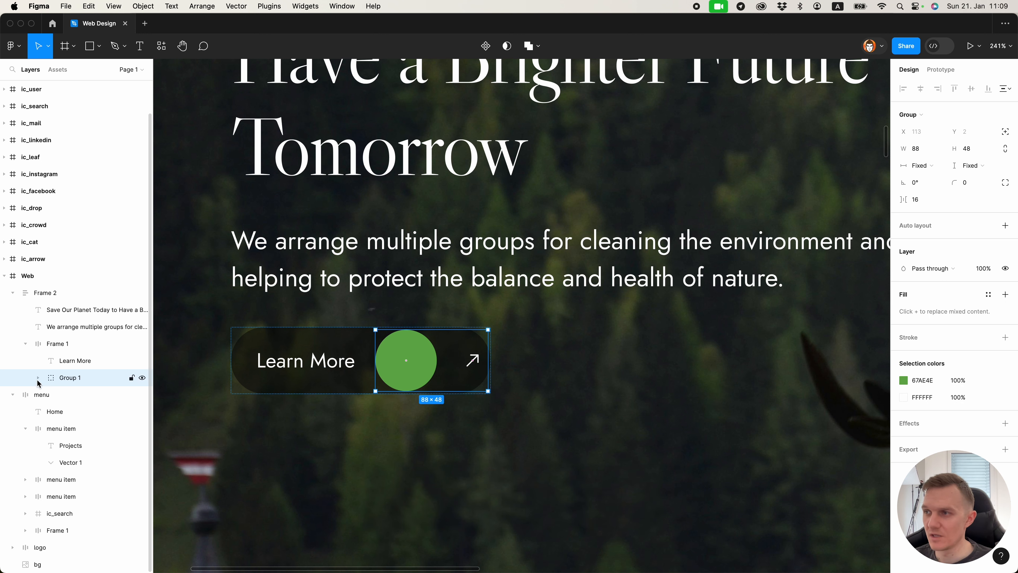
Center the arrow icon horizontally and vertically on the green circle inside their group.
click(38, 377)
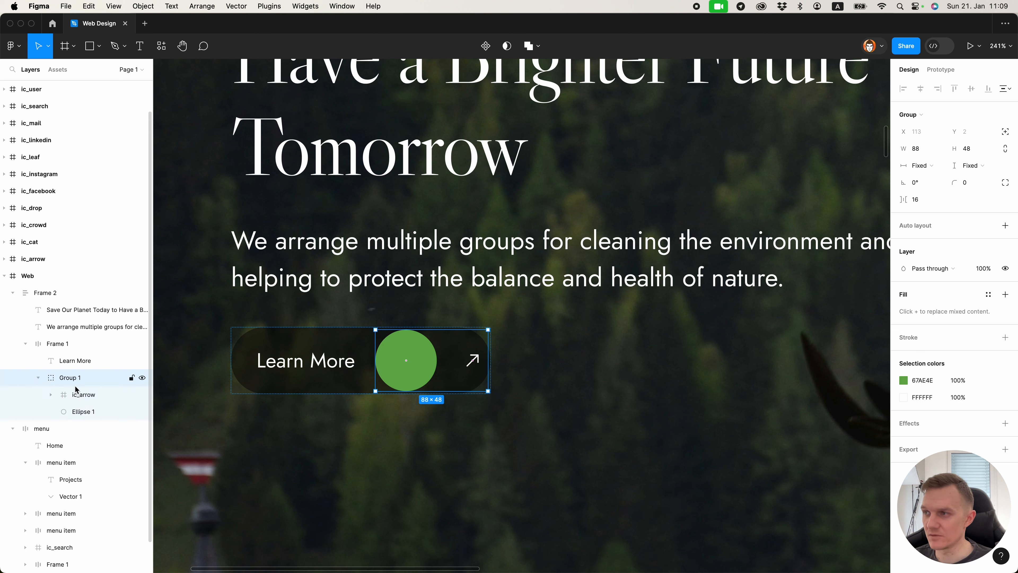
click(83, 394)
shift+click(84, 412)
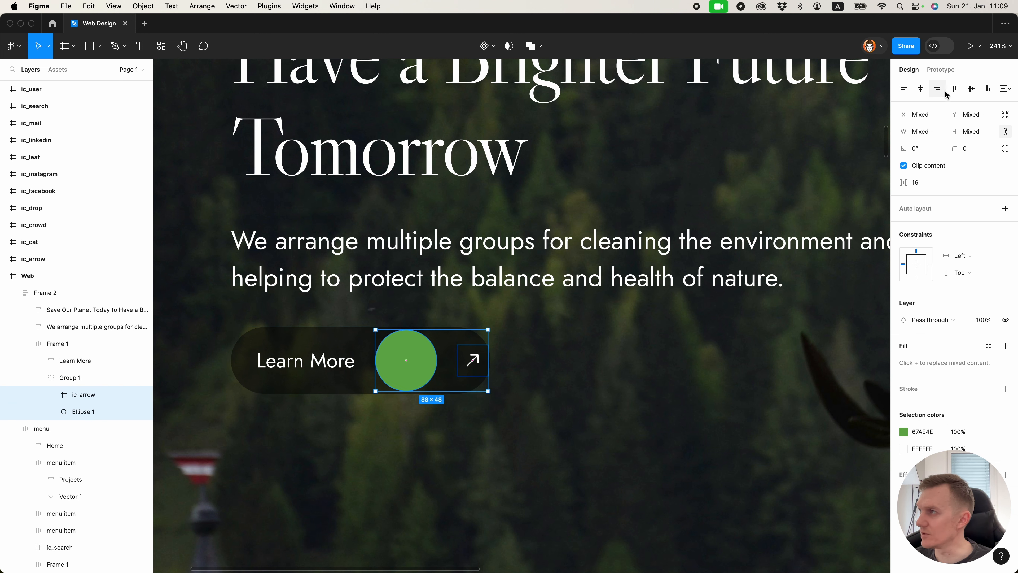
click(905, 90)
click(921, 89)
click(973, 89)
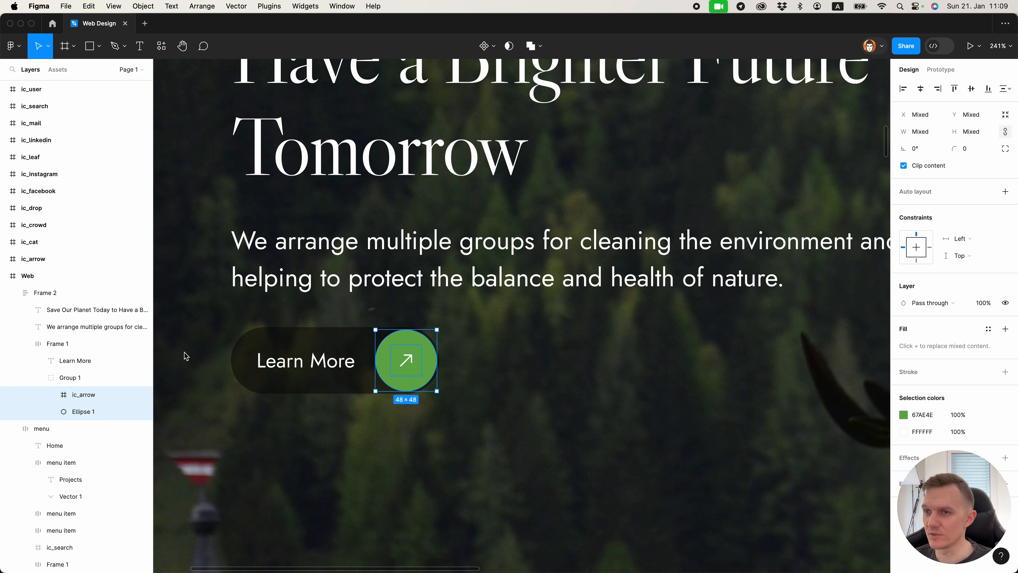
Rename the circle and icon group as arrow and the Learn More button frame as btn_big.
double_click(69, 378)
text(arrow)
click(38, 378)
double_click(57, 344)
text(btn_big)
key(Return)
Collapse the button and hero content layers and rename the hero content frame as text.
click(25, 344)
click(12, 293)
scroll(297, 325, down, 5)
double_click(69, 295)
text(text)
key(Return)
Check the hero text block's distances to the edges of the background photo.
click(81, 344)
click(183, 354)
scroll(183, 354, down, 5)
click(298, 299)
key(alt)
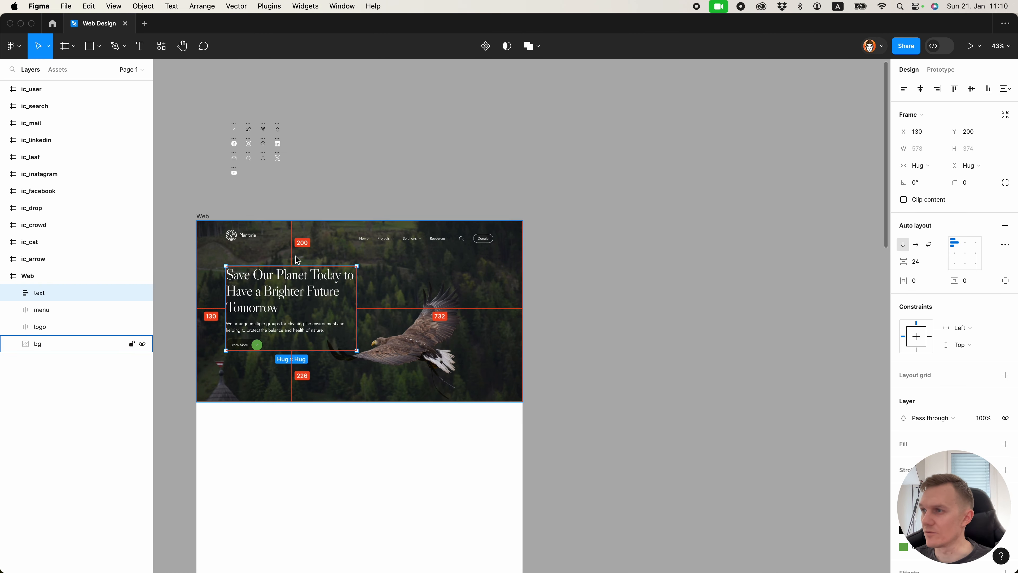
click(298, 193)
Switch the eagle background's image fill to Crop and shift the photo up until its lower edge meets the hero's bottom edge.
scroll(298, 242, up, 4)
click(321, 192)
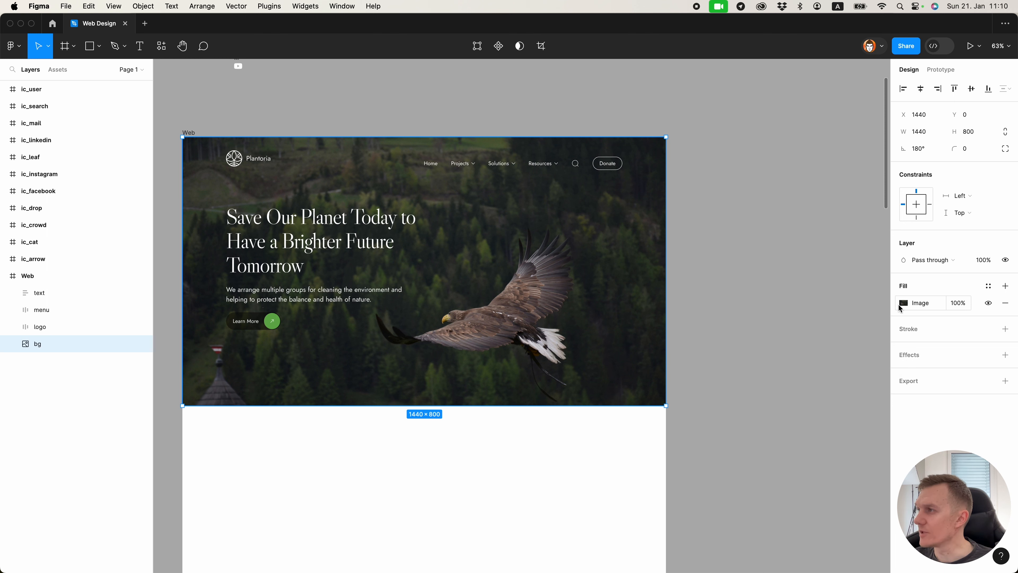
click(903, 303)
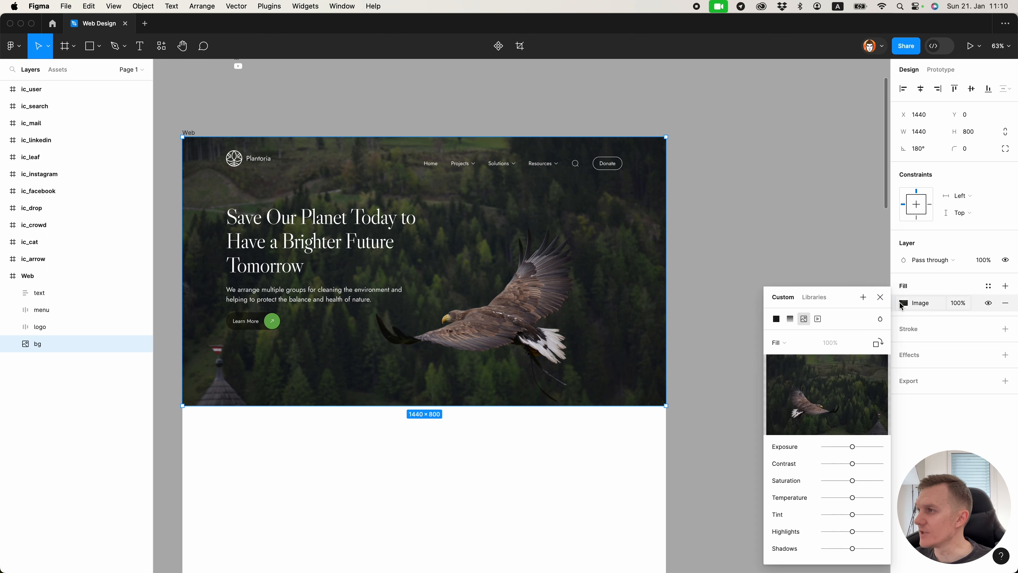
click(797, 344)
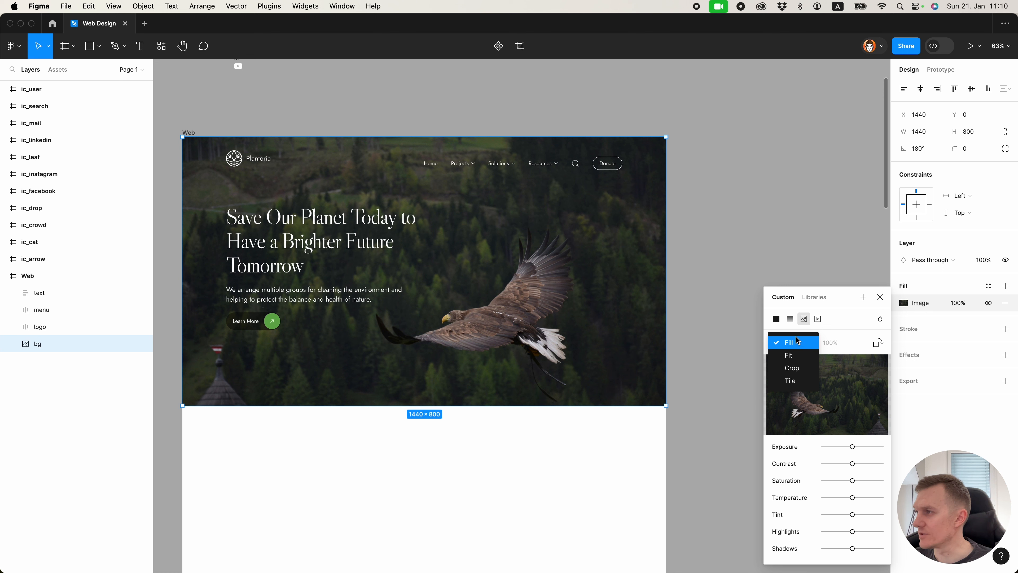
click(792, 368)
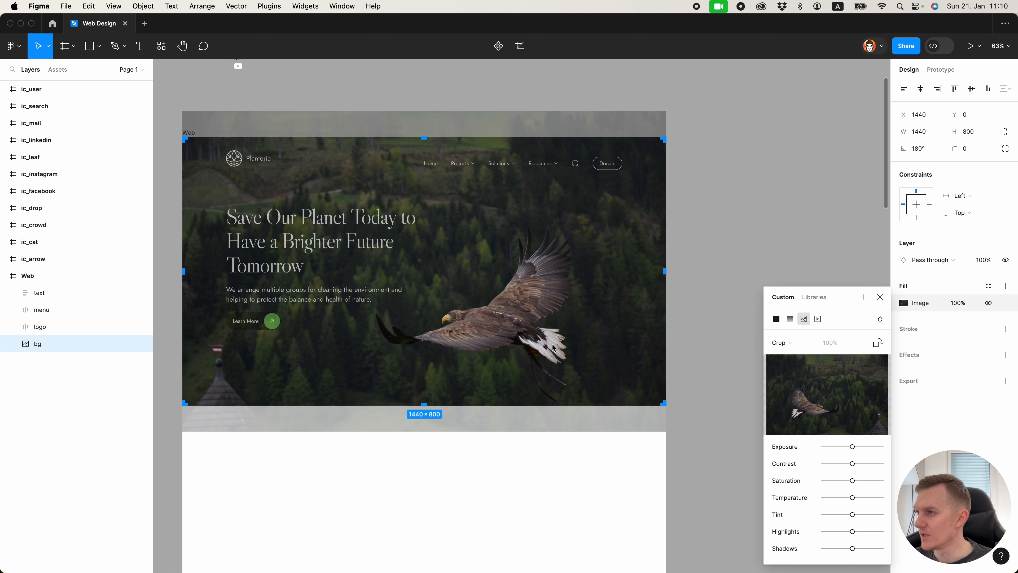
drag(557, 348, 557, 324)
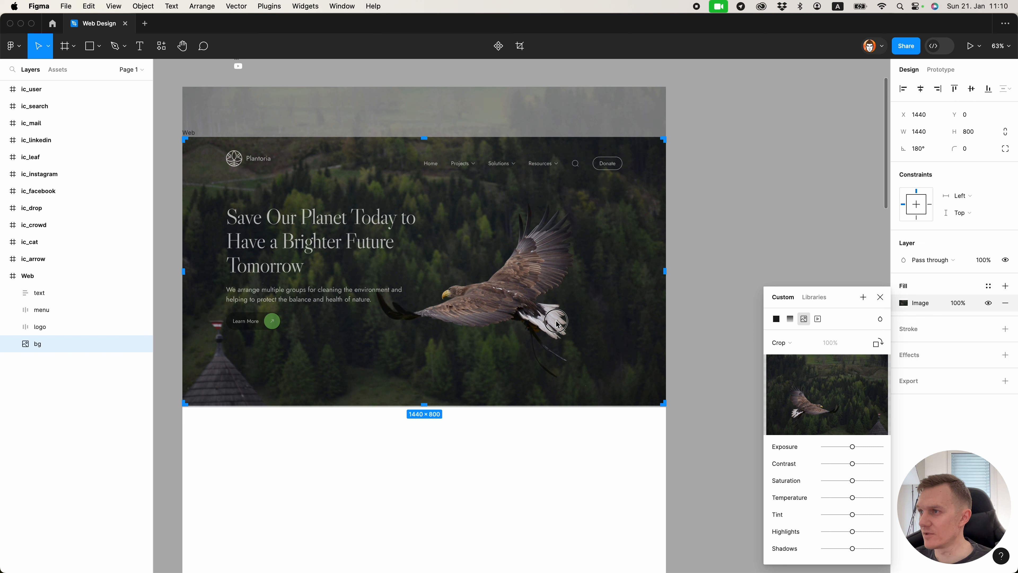
click(713, 307)
Add the text "Photo by Pixabay" near the bottom-right corner of the eagle background.
scroll(714, 308, up, 5)
scroll(333, 318, down, 8)
scroll(333, 318, up, 5)
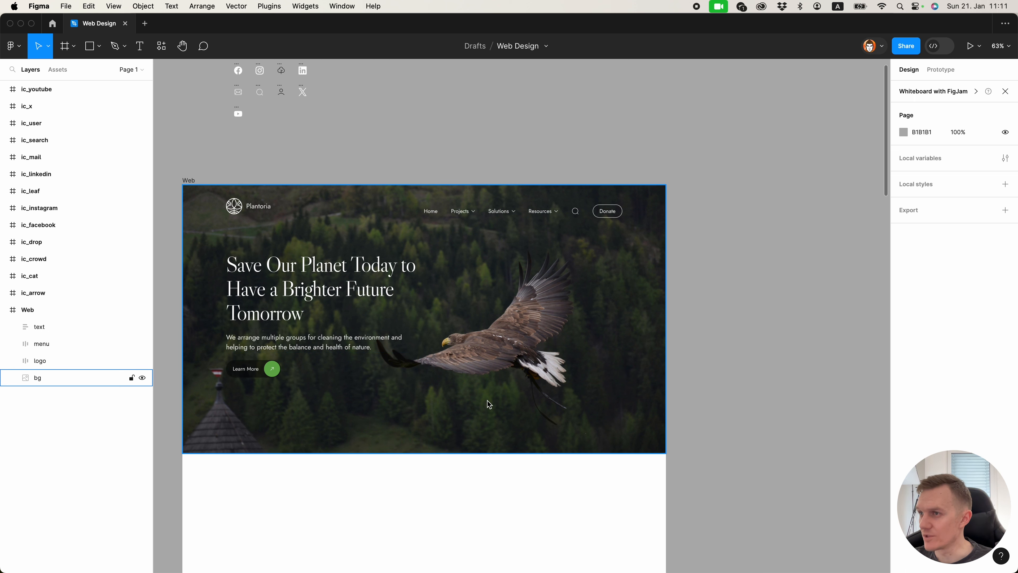
click(449, 426)
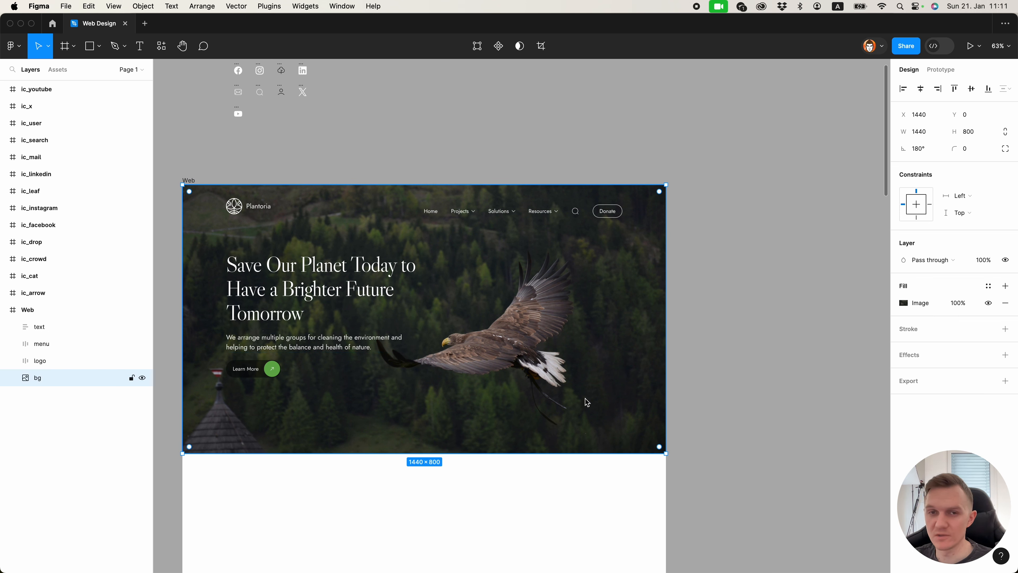
key(t)
click(587, 434)
text(Photo by Pixabay)
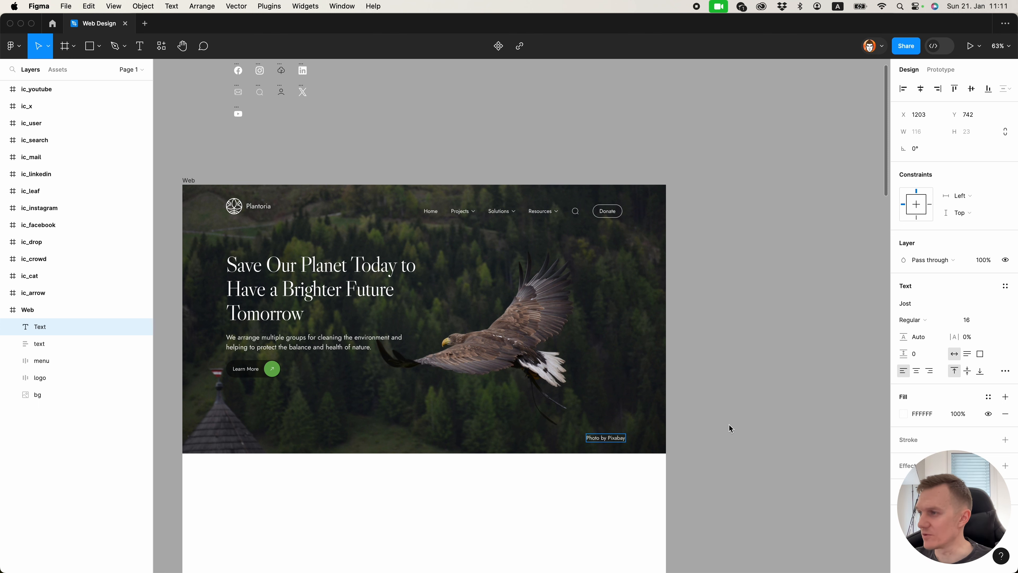
key(Escape)
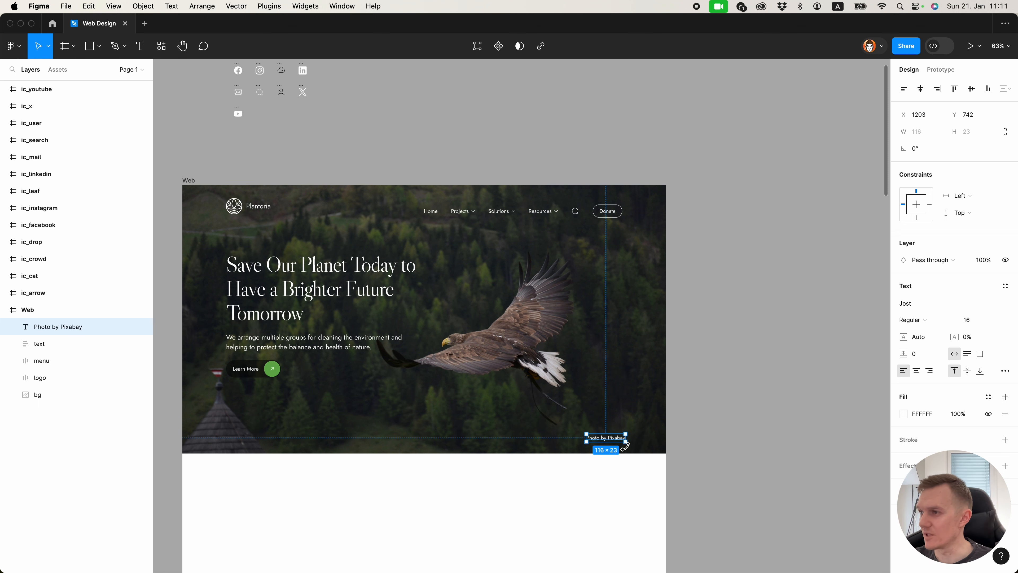
Nudge the photo credit up and toward the hero's right edge to X 1284, Y 737.
scroll(626, 443, up, 5)
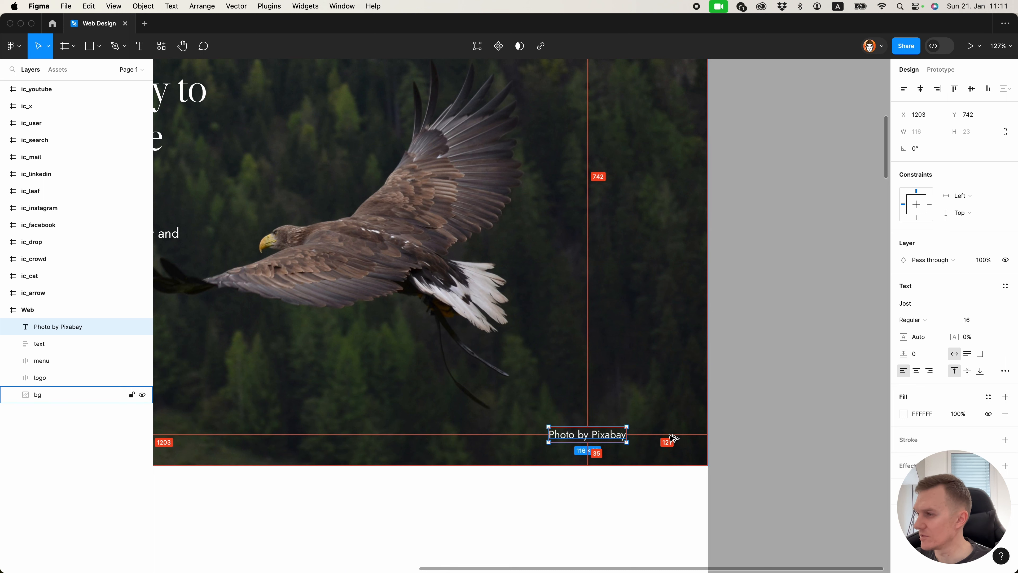
key(Up)
key(Up)
key(Up)
key(Up)
key(Up)
key(shift+Right)
key(shift+Right)
key(shift+Right)
key(shift+Right)
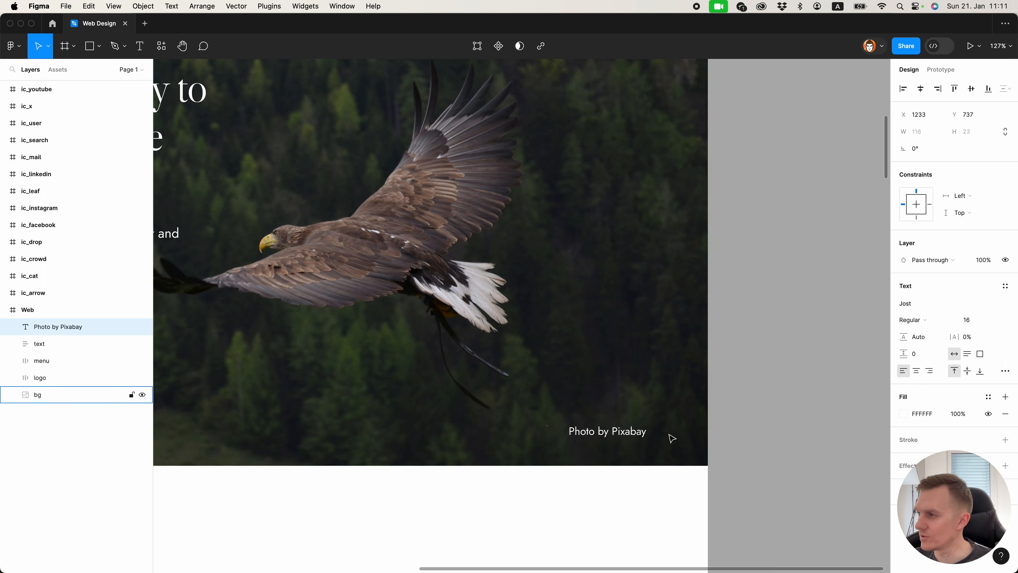
key(Right)
key(shift+Right)
key(shift+Right)
key(shift+Right)
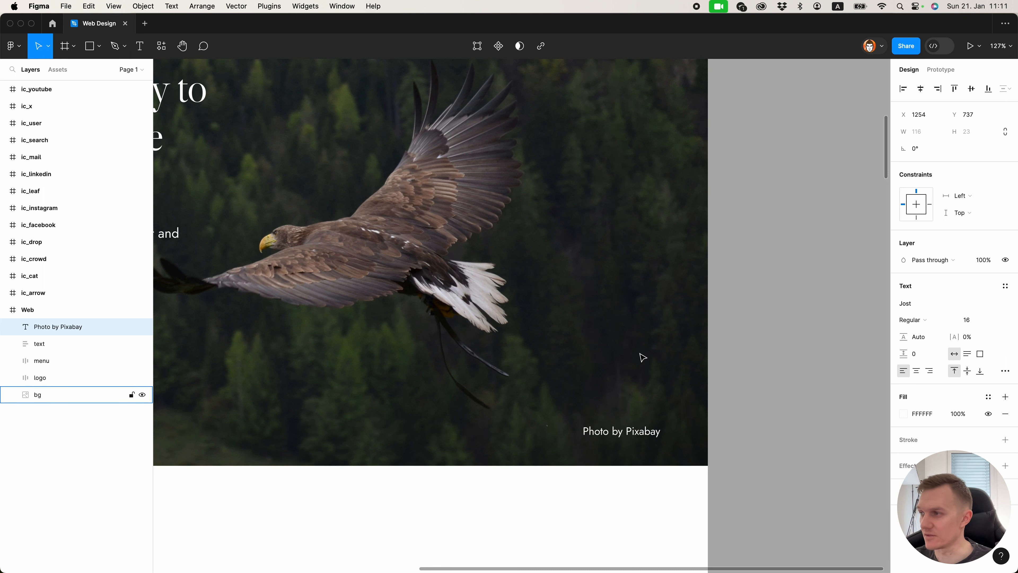
key(shift+Right)
key(Escape)
Set the photo credit's font size to 14 and right-align its text.
click(656, 431)
click(972, 321)
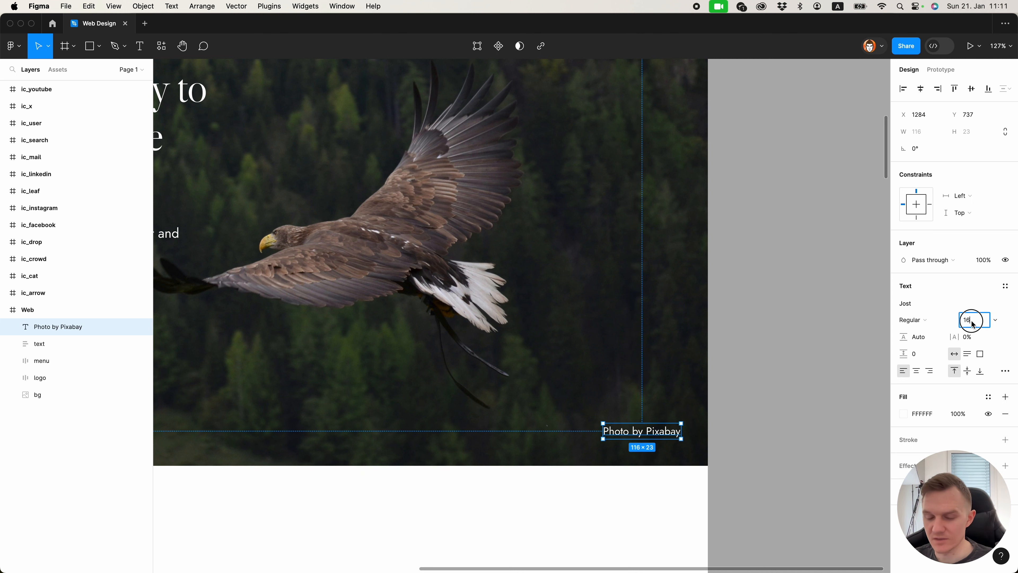
key(Return)
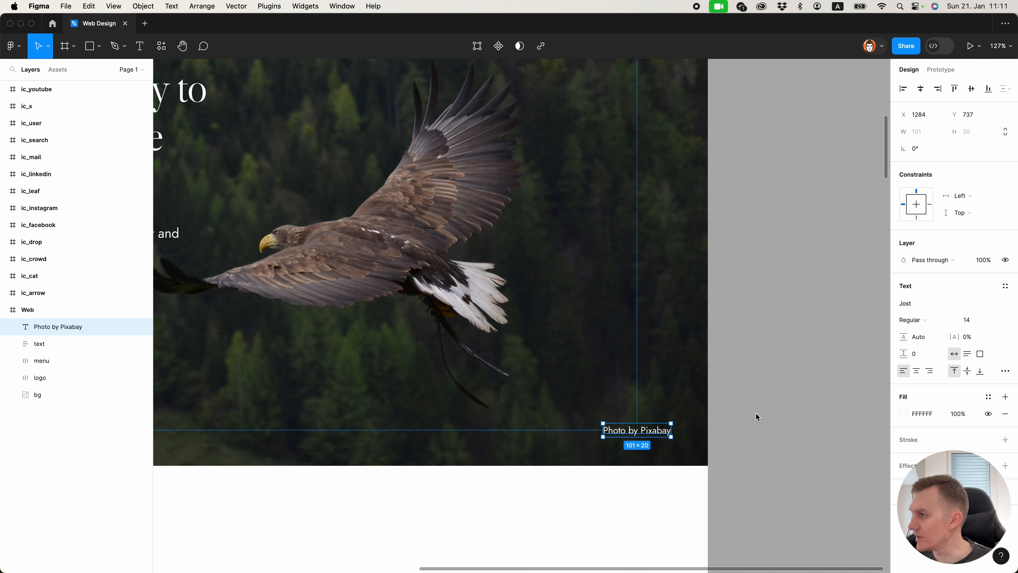
key(alt+super+r)
Nudge the photo credit closer to the hero's bottom-right corner, to X 1299, Y 740.
key(Right)
key(Right)
key(Right)
key(Right)
key(Right)
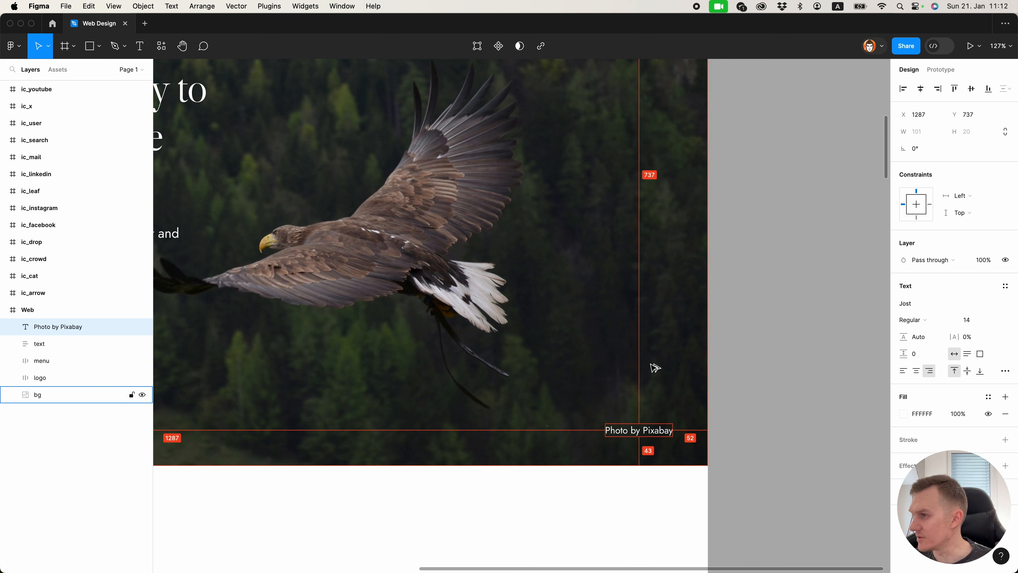
key(Down)
key(Down)
key(Down)
key(shift+Right)
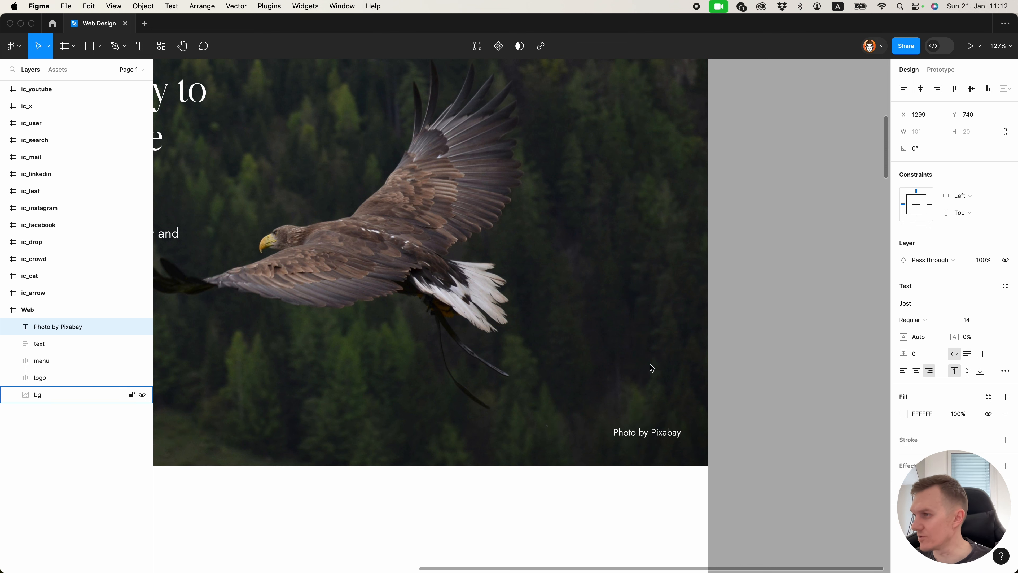
Duplicate the photo credit near the hero's bottom-left corner at X 104, Y 740 and left-align the copy's text.
click(730, 415)
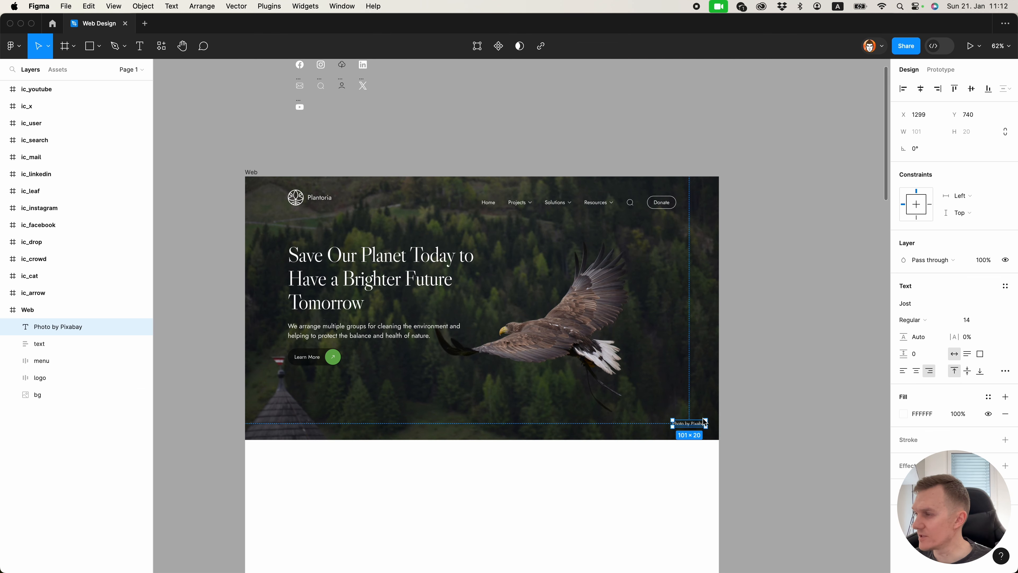
drag(688, 424, 293, 425)
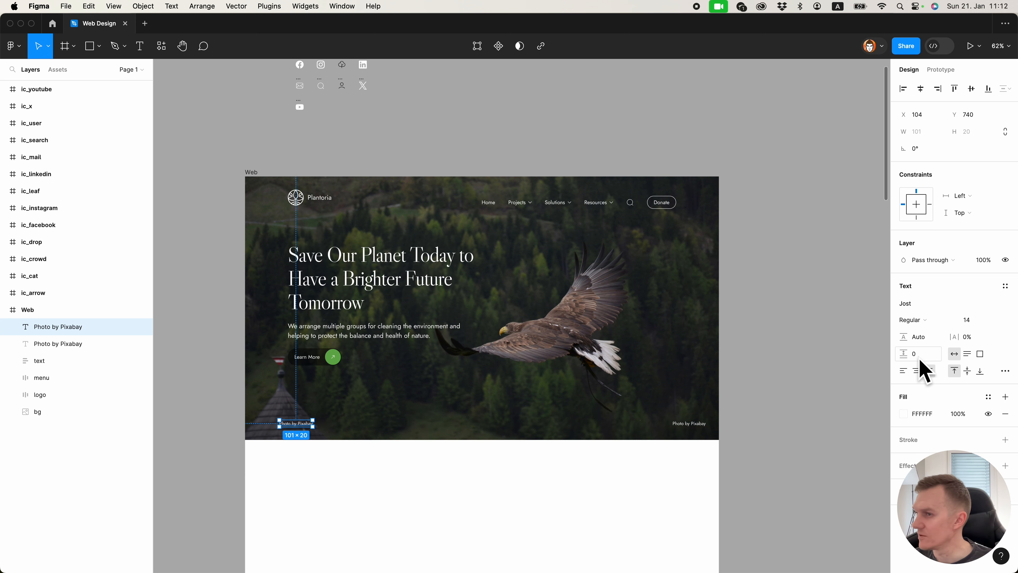
click(903, 371)
Change the text of the copied photo credit to "1/3".
click(438, 418)
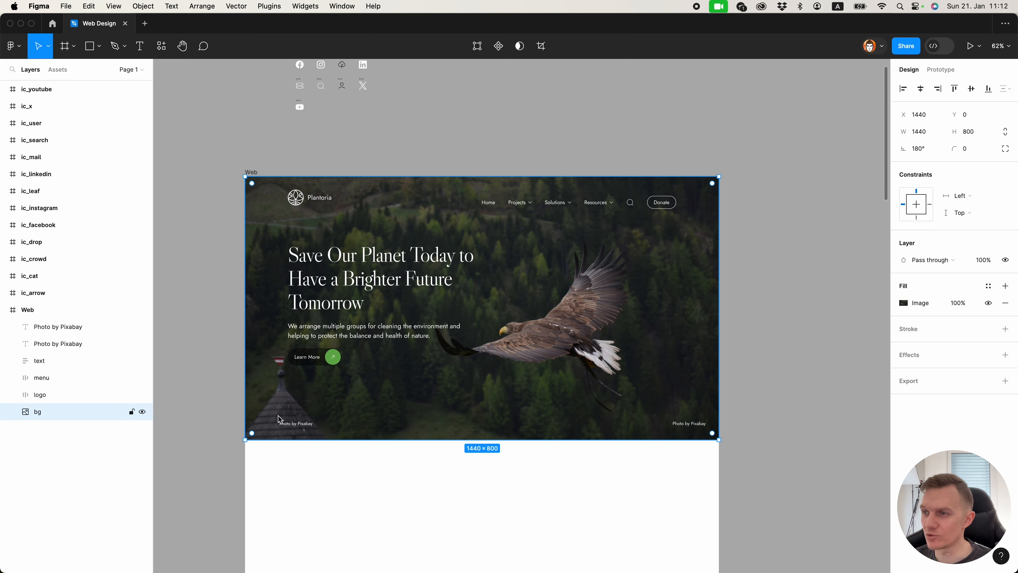
click(230, 434)
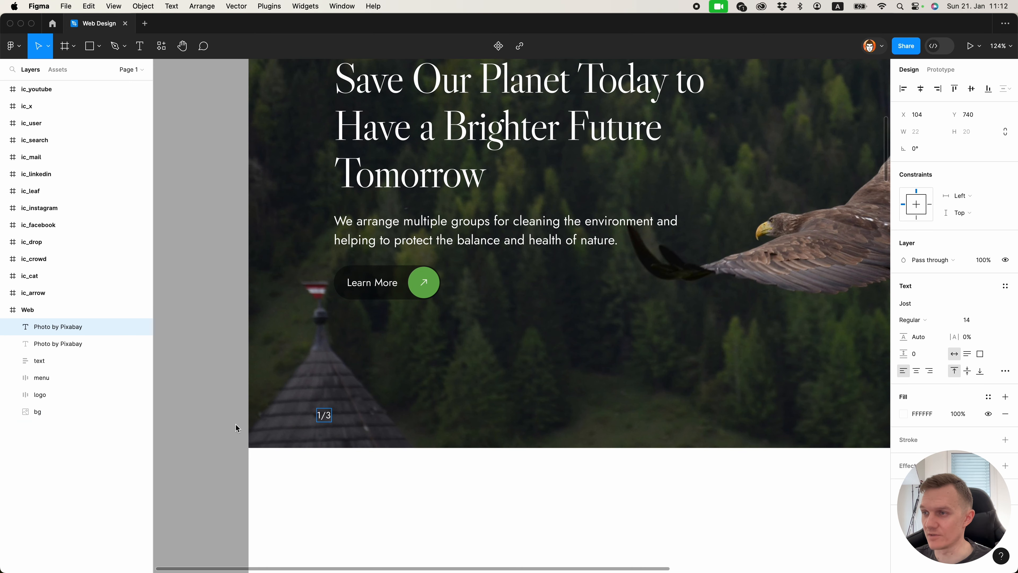
key(Escape)
Nudge the "1/3" text toward the hero's left edge to X 40.
key(shift+Left)
key(shift+Left)
key(Left)
key(Left)
key(Left)
key(Left)
key(shift+Left)
key(shift+Left)
key(shift+Left)
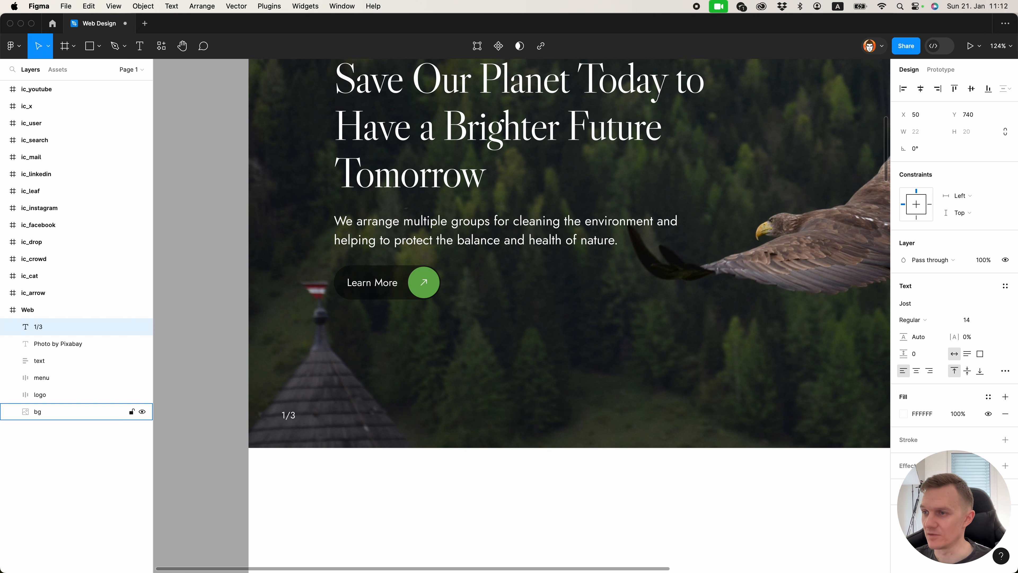
key(shift+Left)
click(186, 434)
click(281, 415)
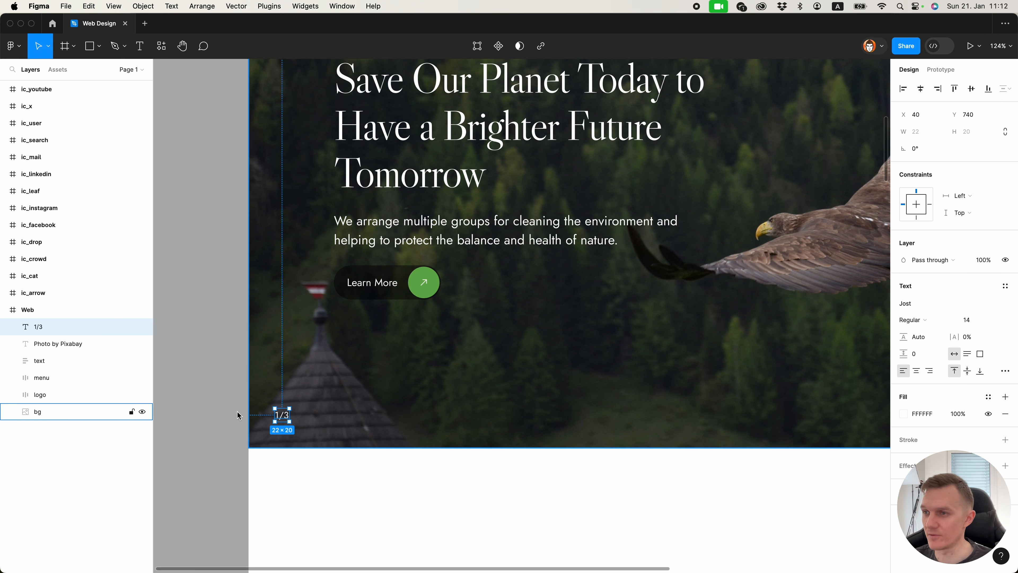
Draw a 12 × 12 square just right of the "1/3" text and set its corner radius to 2.
scroll(299, 415, up, 5)
key(r)
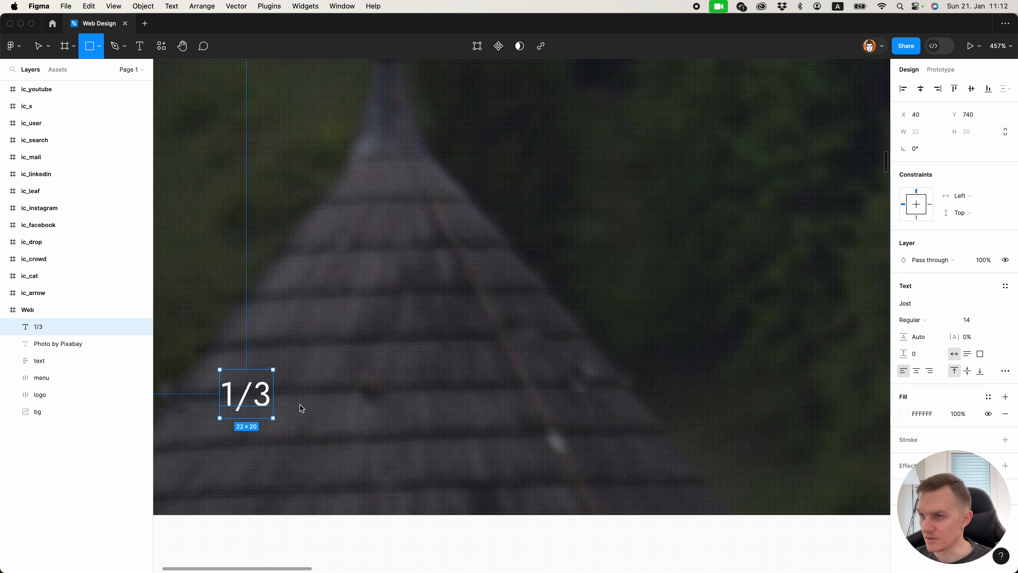
drag(299, 384, 328, 412)
click(973, 149)
text(2)
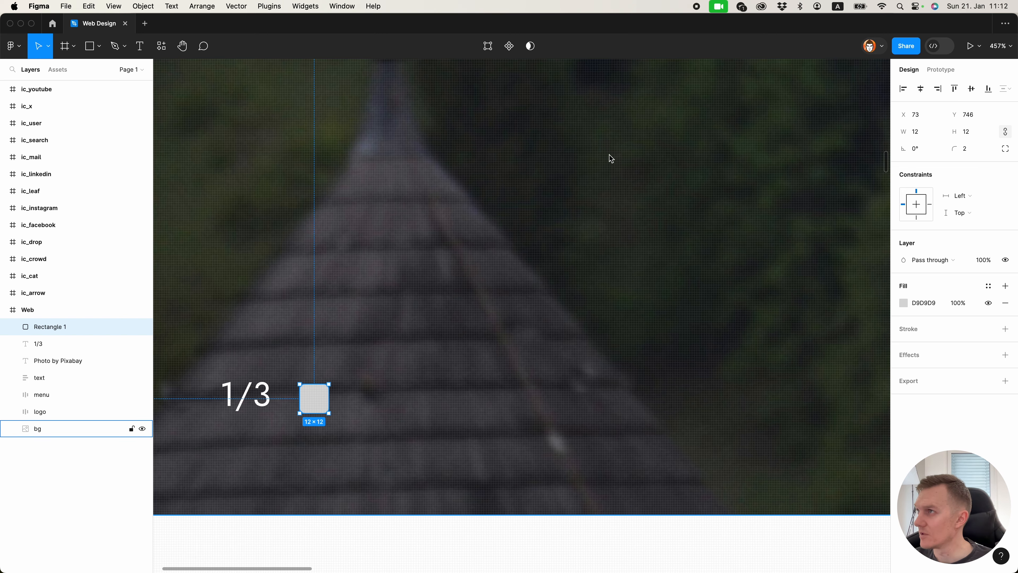
Fill the small square with the green 67AE4E sampled from the Learn More button's circle.
scroll(609, 157, down, 5)
key(i)
click(657, 81)
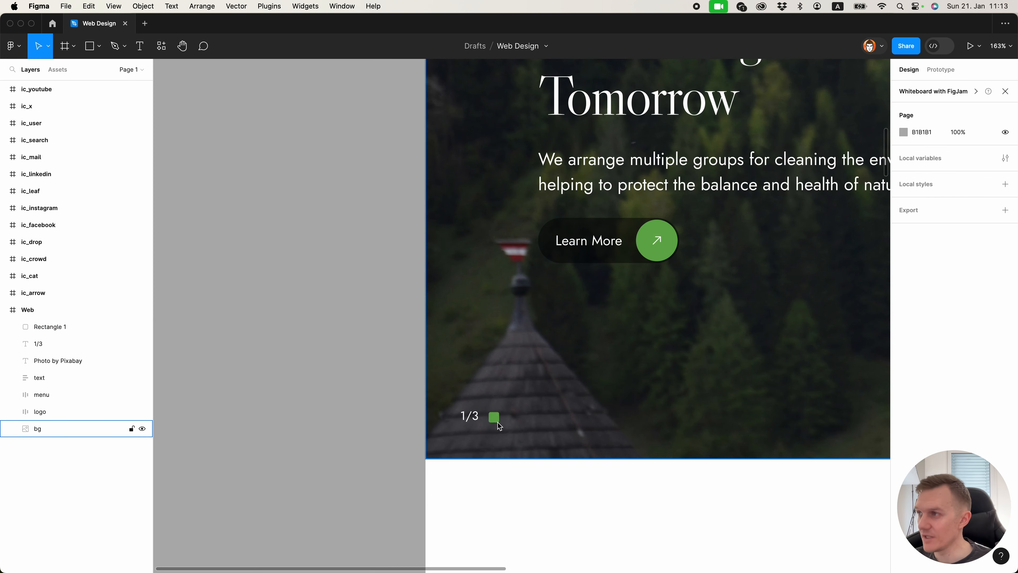
click(495, 420)
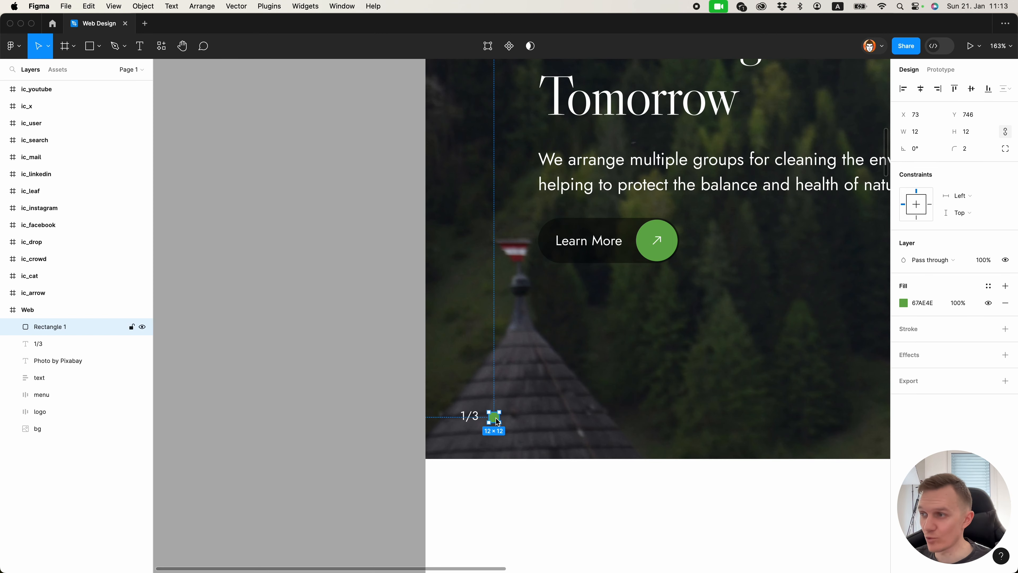
Reapply the Learn More button's green to the small square with the eyedropper.
key(ctrl+c)
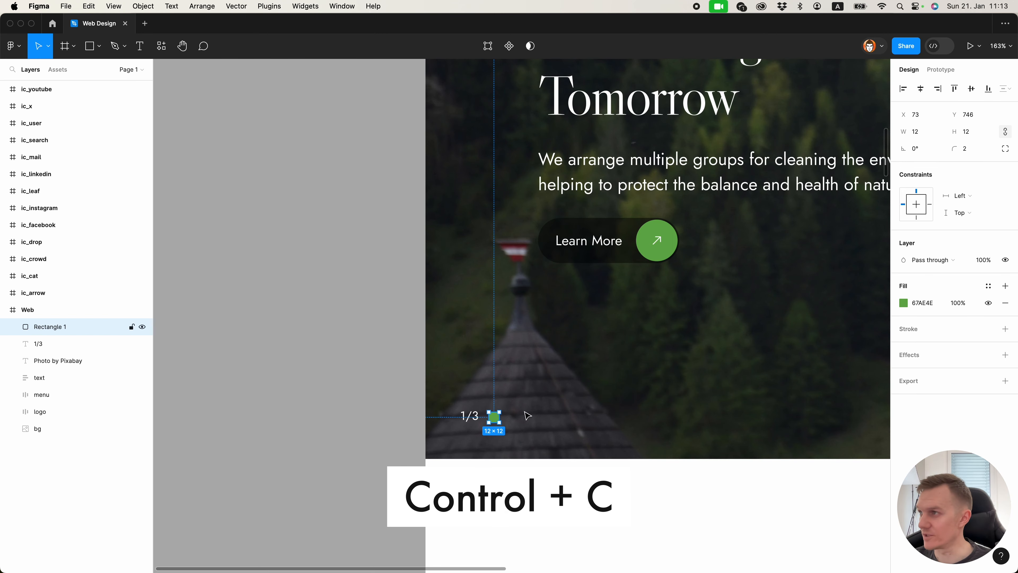
key(i)
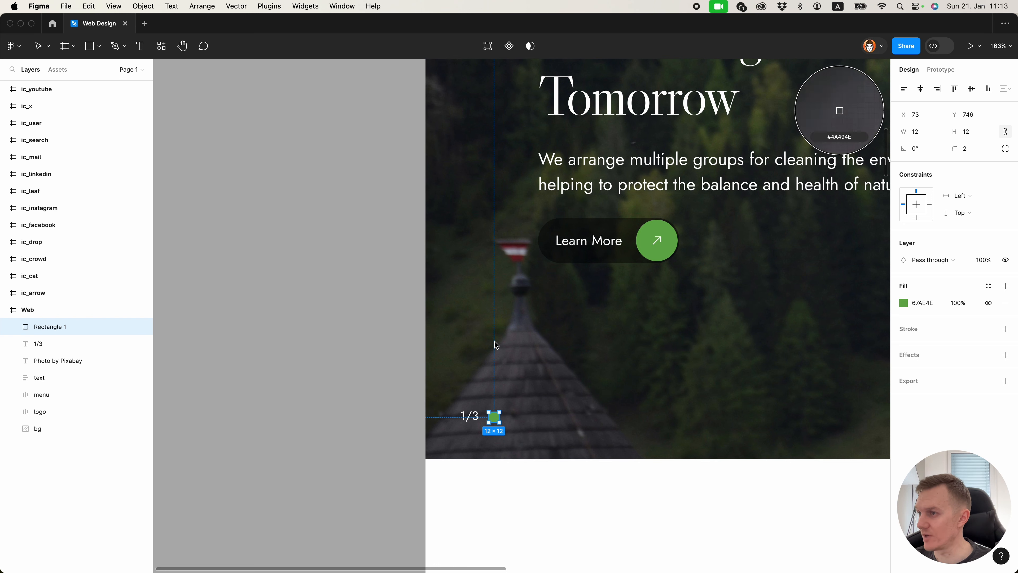
click(500, 389)
key(i)
click(655, 252)
click(494, 422)
click(495, 422)
Duplicate the green square and place the copy to its right at X 96, Y 746.
scroll(494, 422, up, 5)
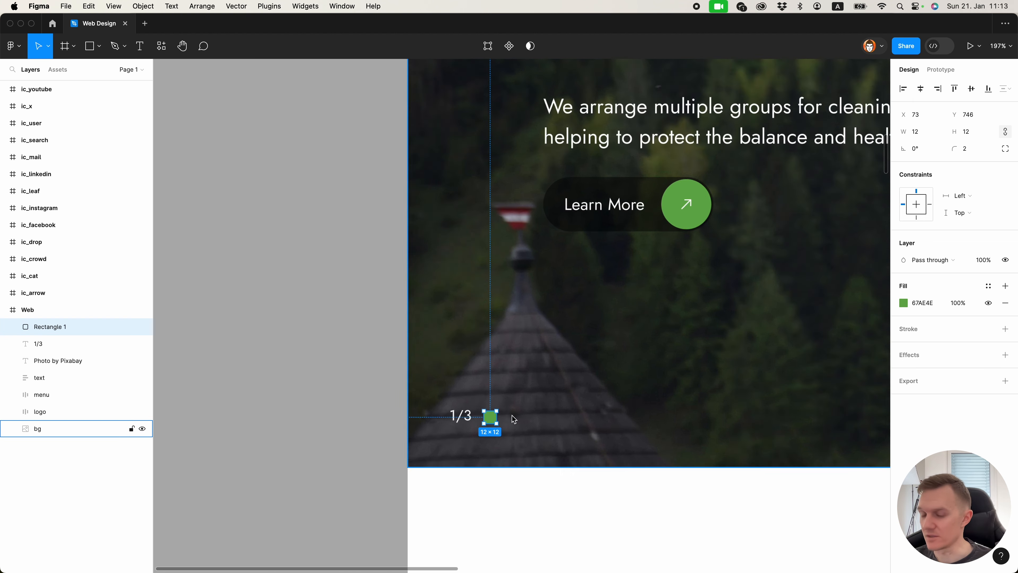
key(super+d)
drag(477, 420, 518, 420)
Set the duplicated square's fill to white FFFFFF and its layer opacity to 50%.
click(922, 302)
text(fff)
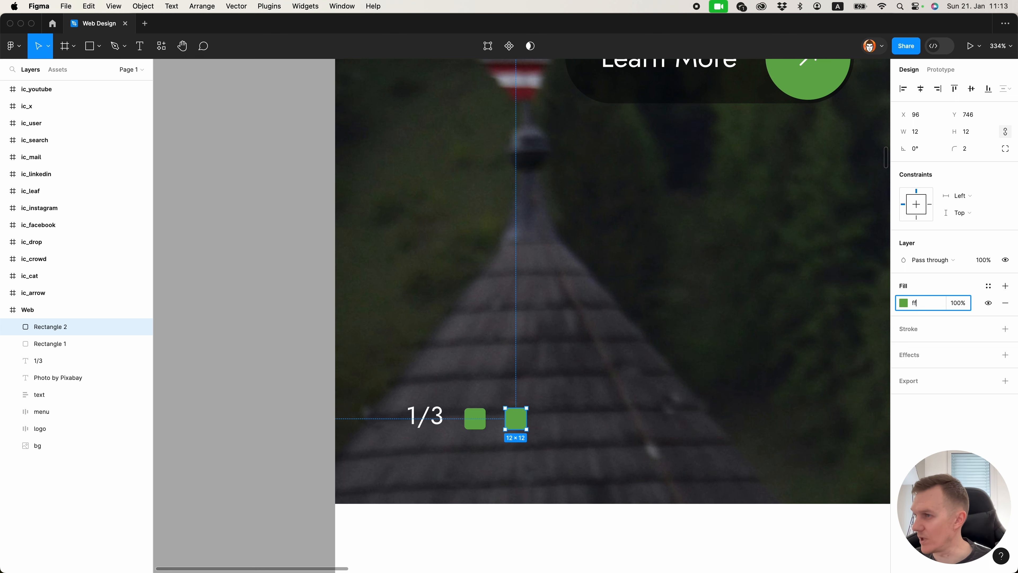
key(Return)
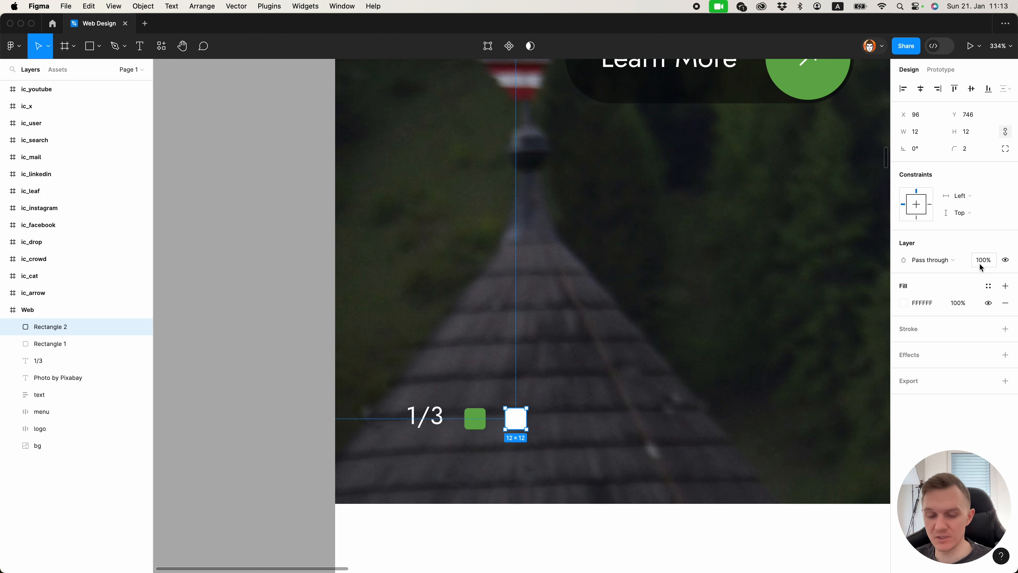
key(4)
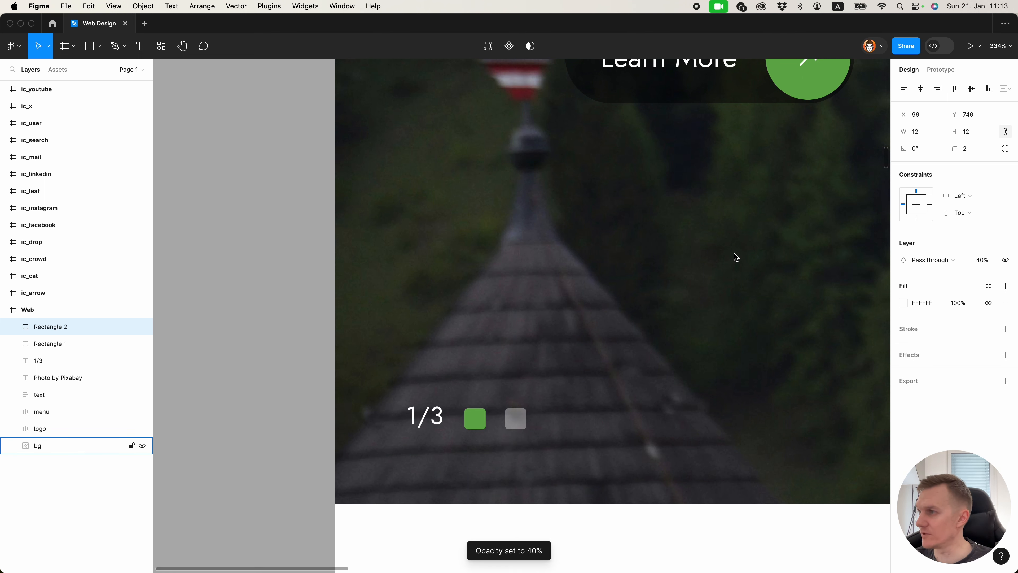
key(5)
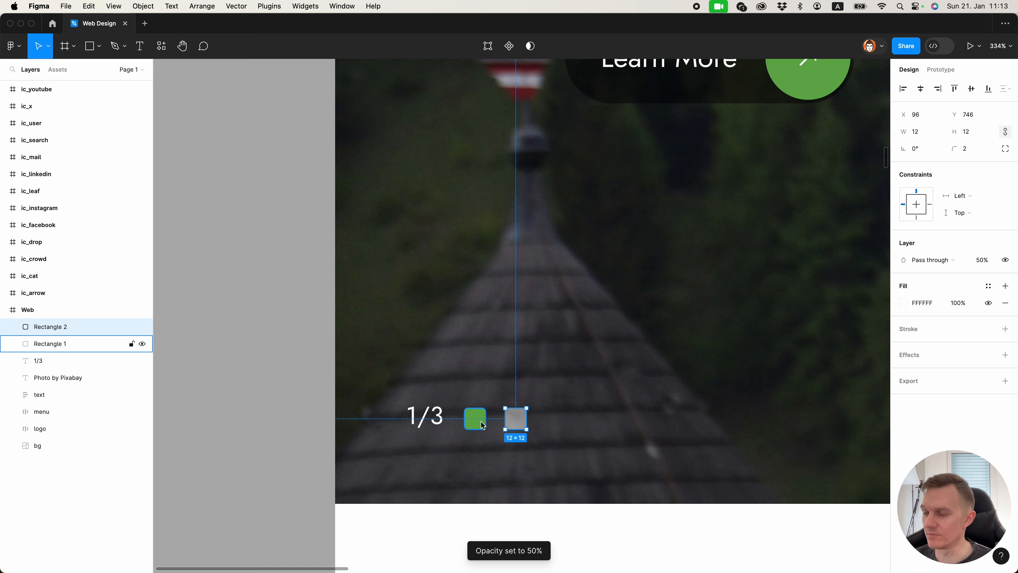
Combine the "1/3" text and both squares into a horizontal auto layout with a spacing of 8.
click(425, 416)
shift+click(475, 419)
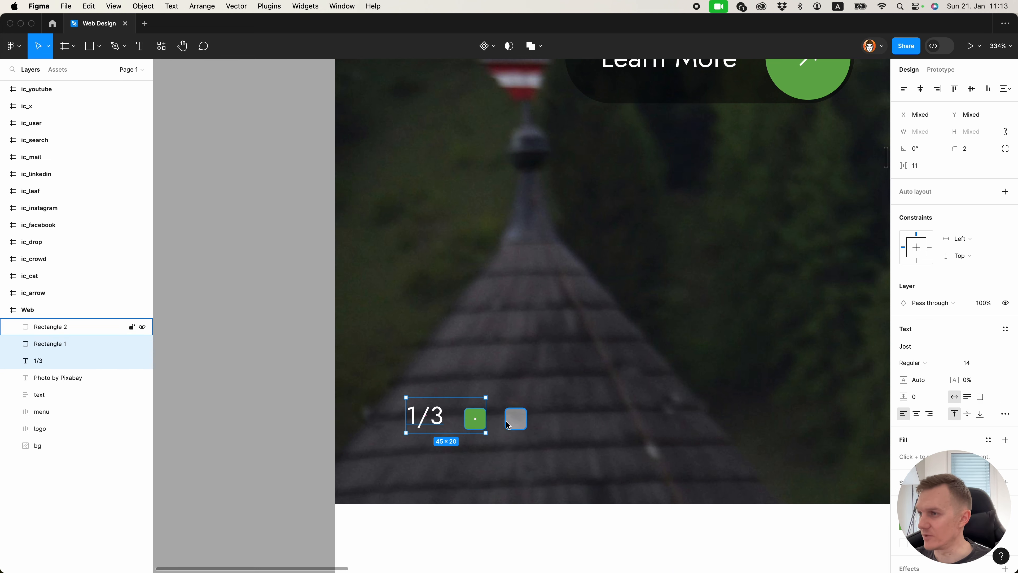
shift+click(513, 425)
key(shift+a)
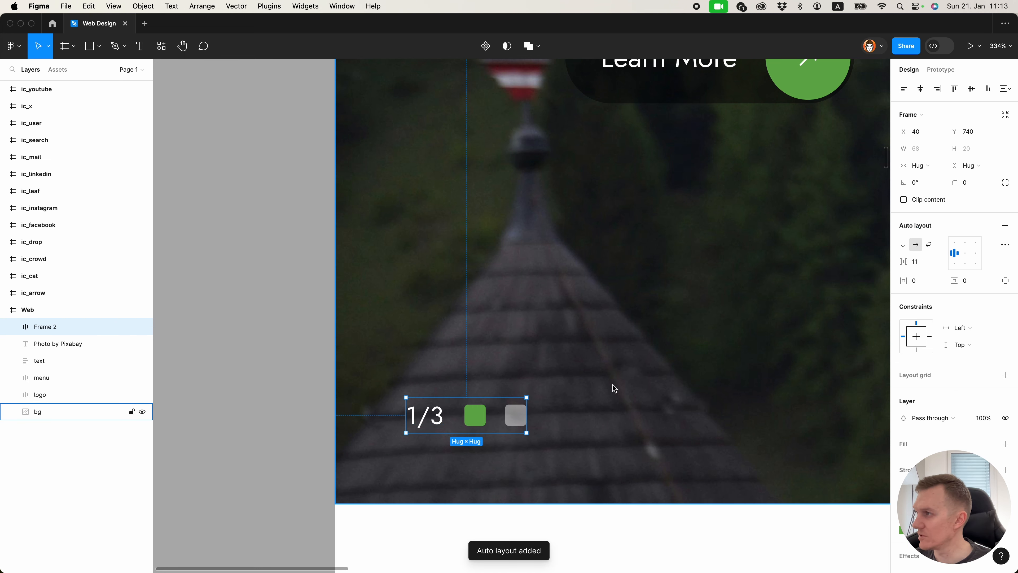
click(919, 262)
text(8)
key(Return)
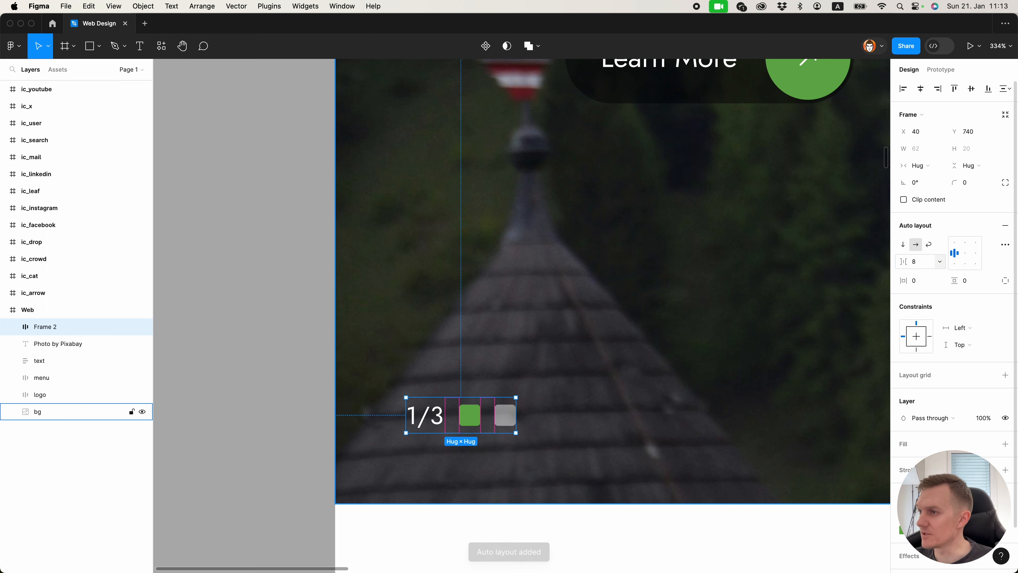
Duplicate the semi-transparent white square inside the auto layout as the third slide indicator.
click(604, 405)
click(506, 414)
key(super+d)
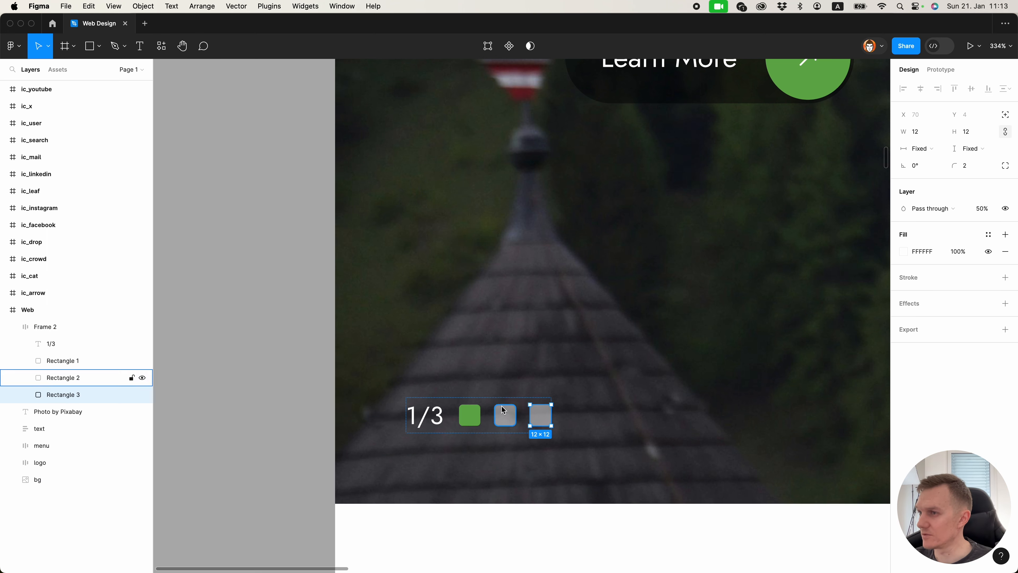
click(274, 400)
Measure the distances from the slide indicator and photo credit to the edges of the hero background.
scroll(274, 400, down, 10)
scroll(272, 399, down, 5)
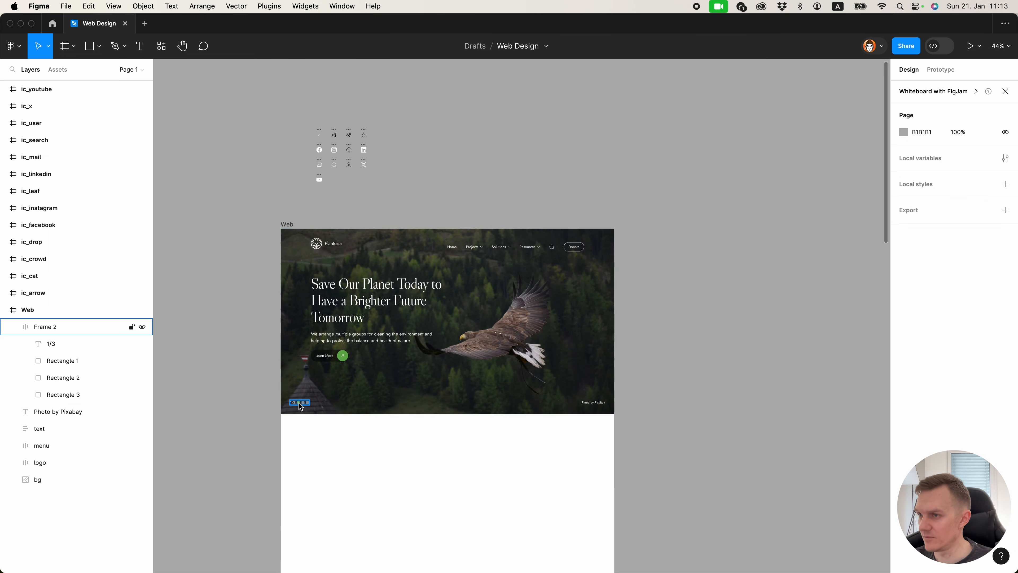
click(298, 402)
shift+click(603, 403)
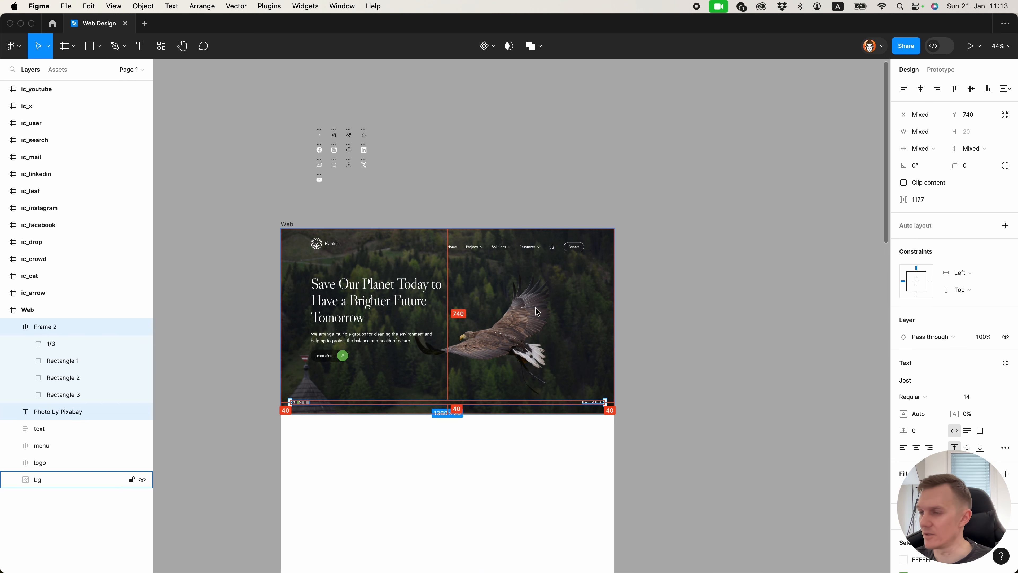
key(alt)
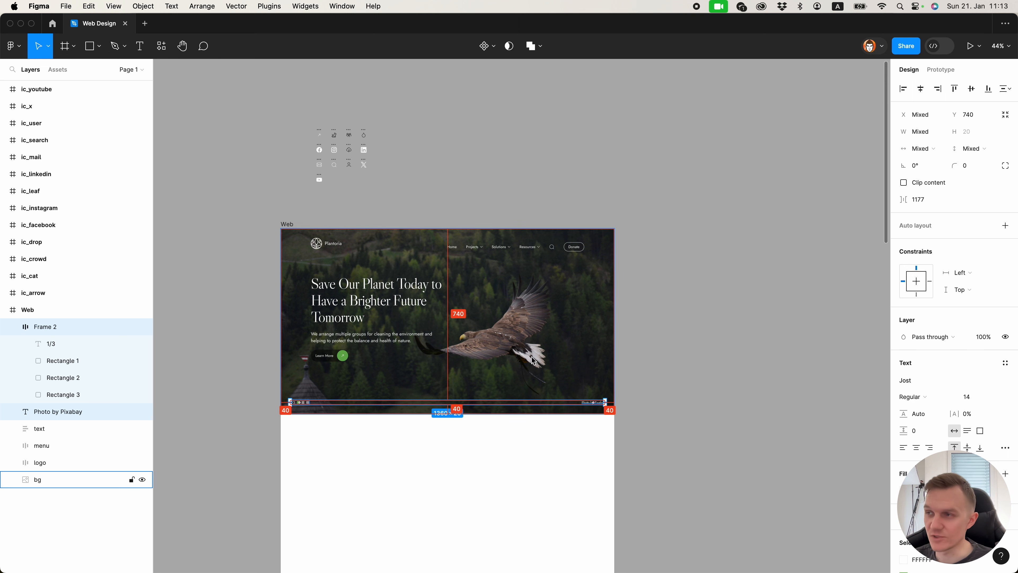
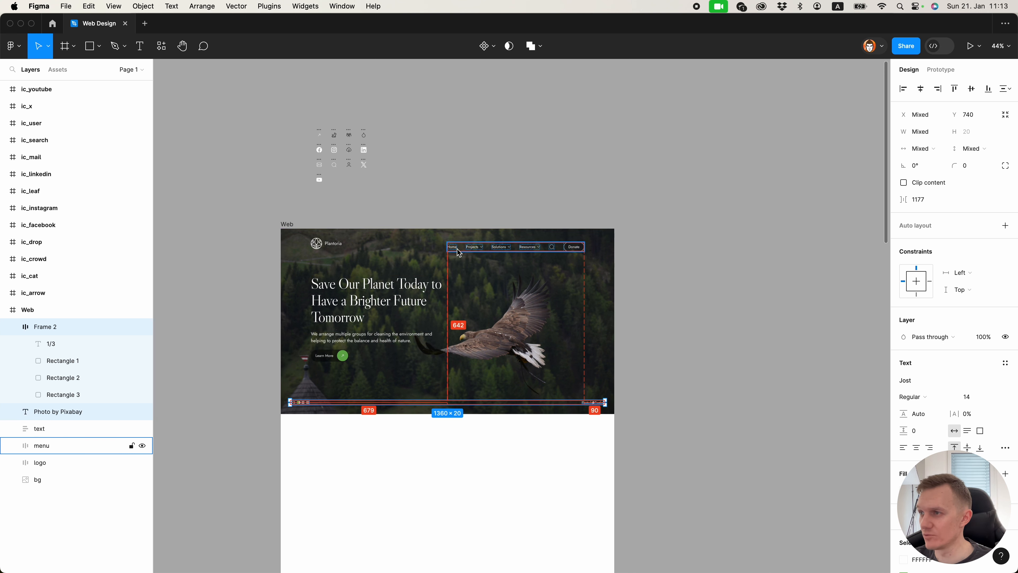
Group all layers in the Web frame, from the slide indicator down to bg, and name the group Hero.
scroll(383, 361, up, 3)
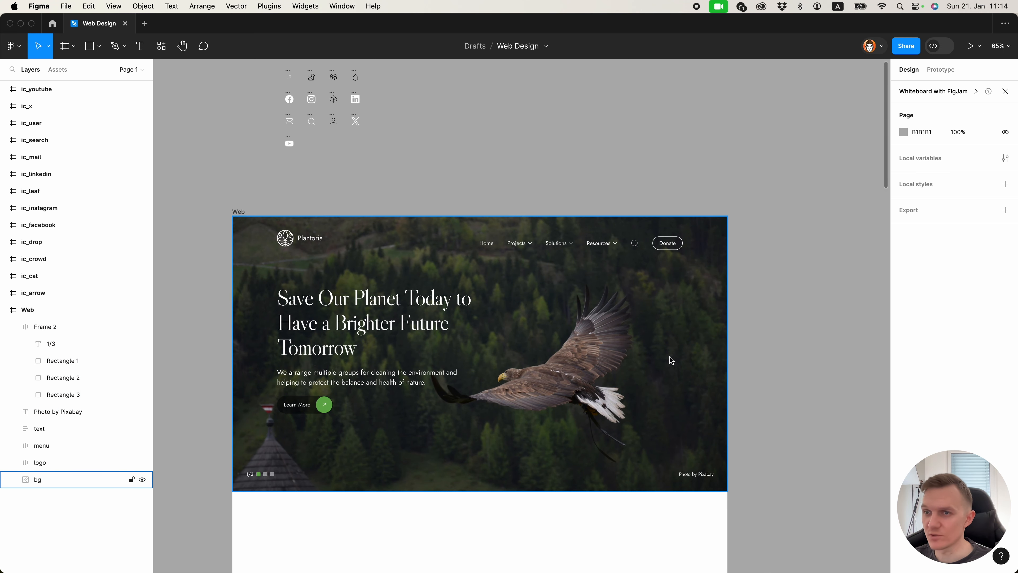
click(46, 327)
shift+click(38, 479)
key(super+g)
double_click(48, 330)
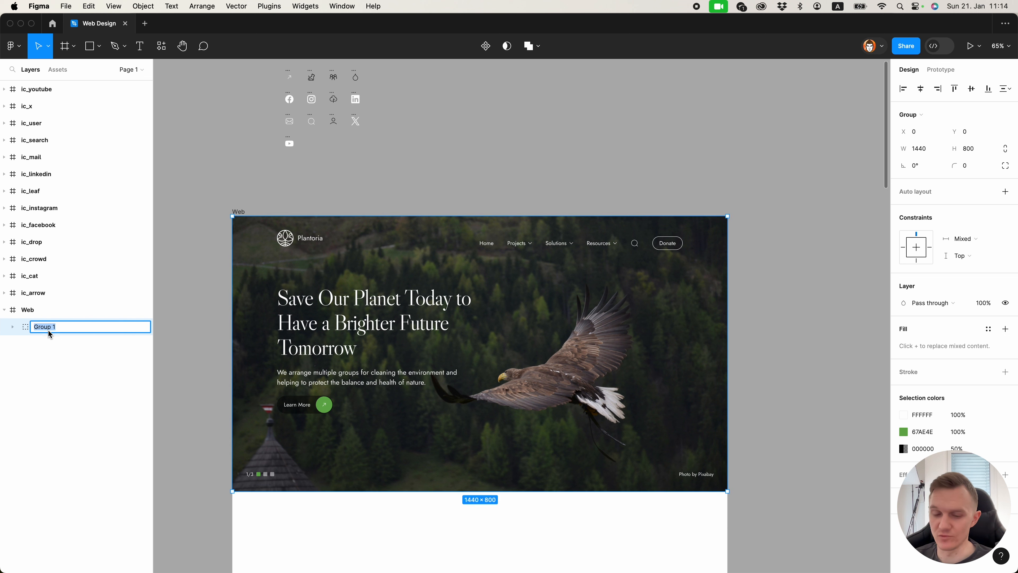
text(Hero)
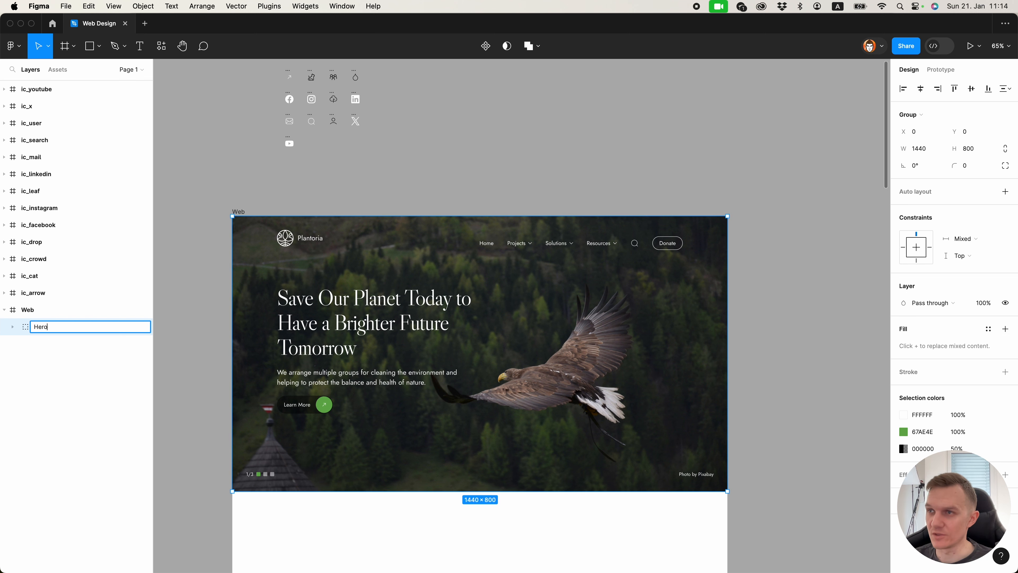
key(Return)
key(Escape)
Show the layout grids and draw a 160 × 160 circle below the hero at X 130, Y 920.
scroll(505, 431, down, 1)
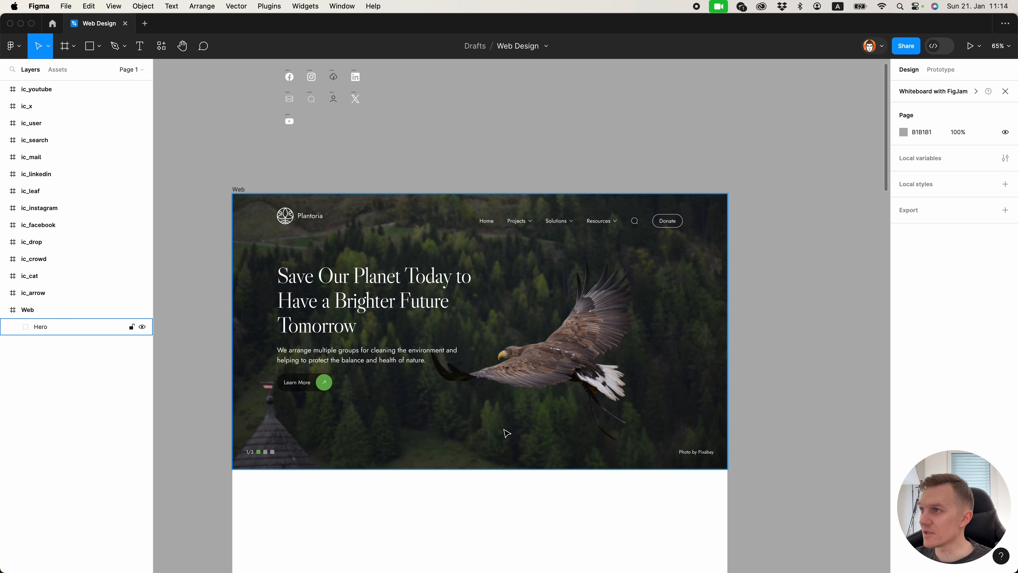
scroll(506, 432, down, 5)
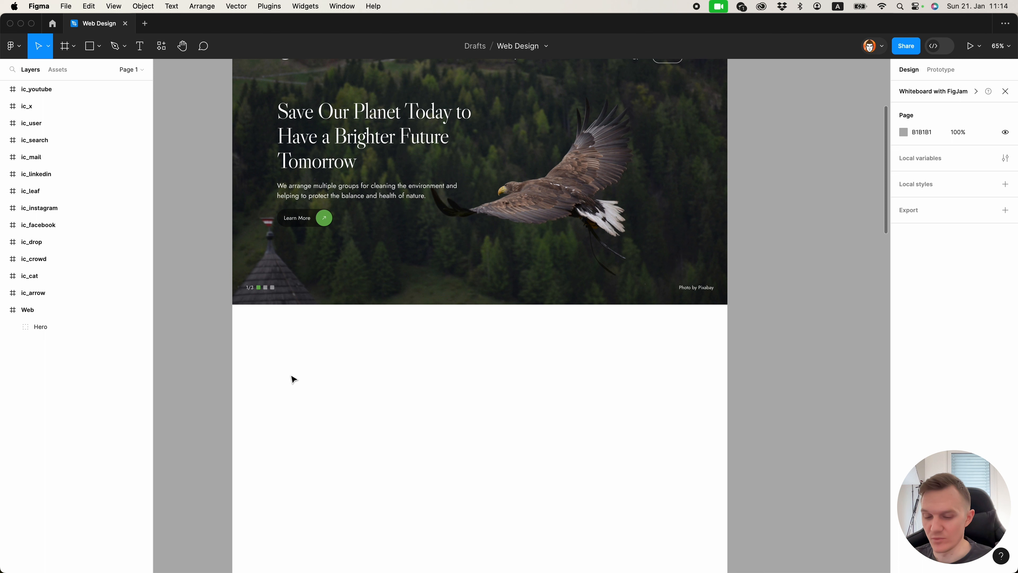
key(ctrl+g)
key(o)
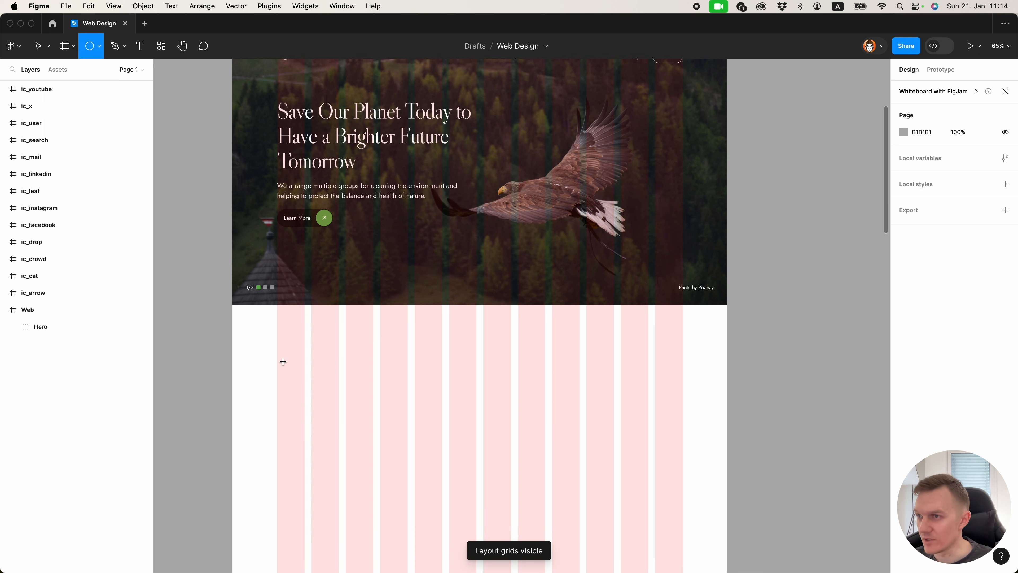
drag(280, 356, 306, 384)
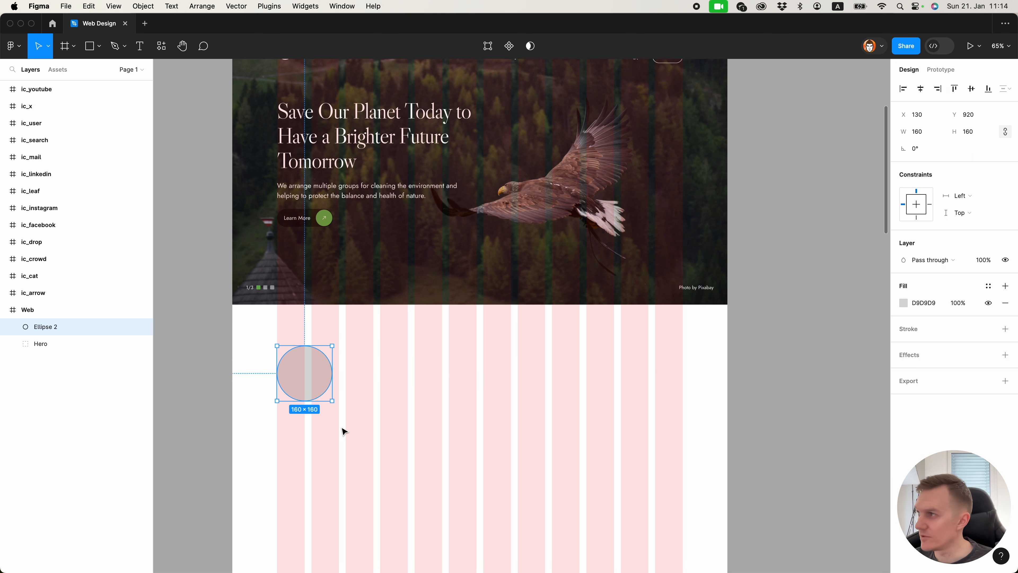
Fill the circle with an image from the photos folder, the portrait of a red-haired woman among white flowers.
click(904, 303)
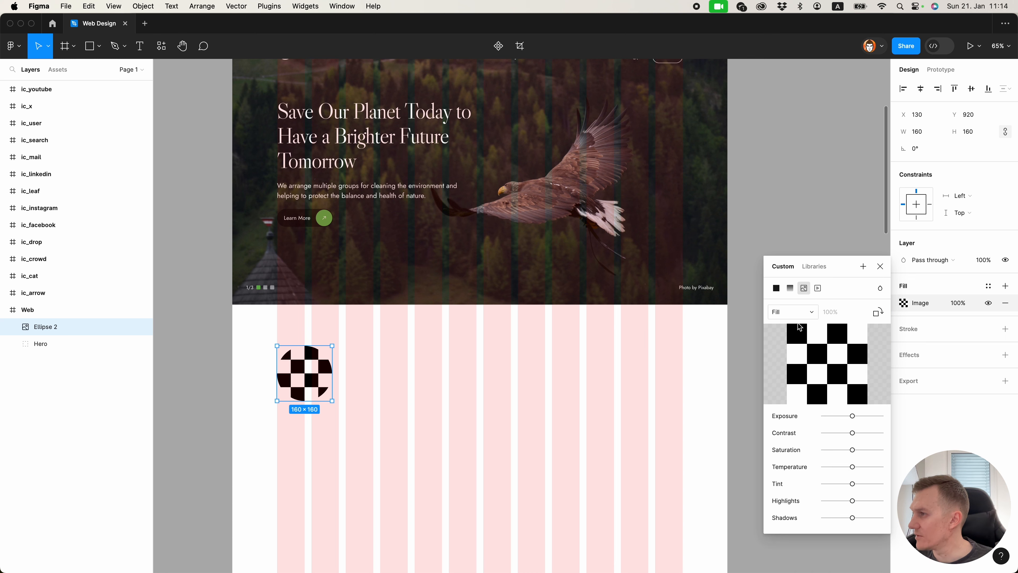
click(827, 363)
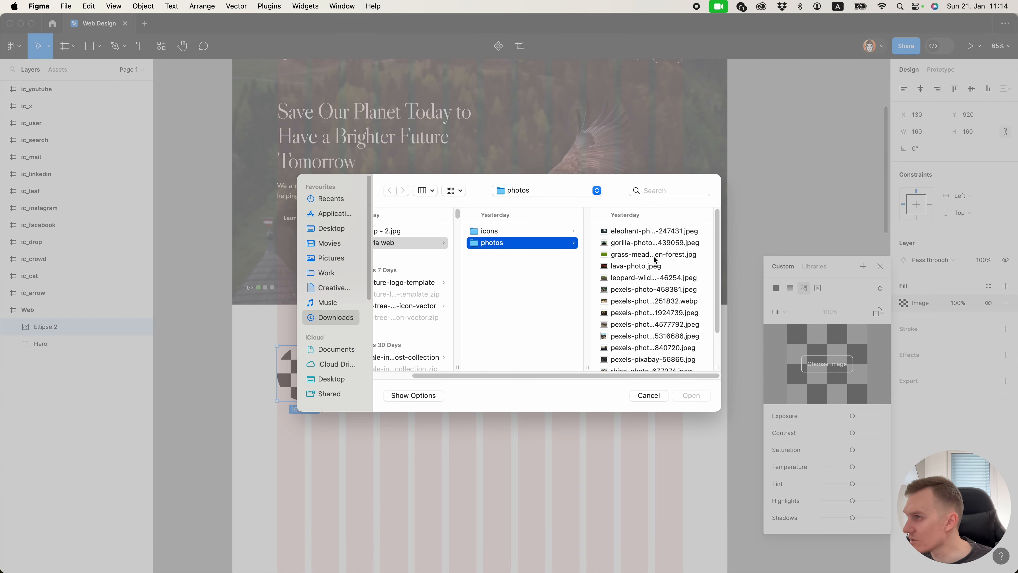
double_click(655, 266)
mouse_move(815, 377)
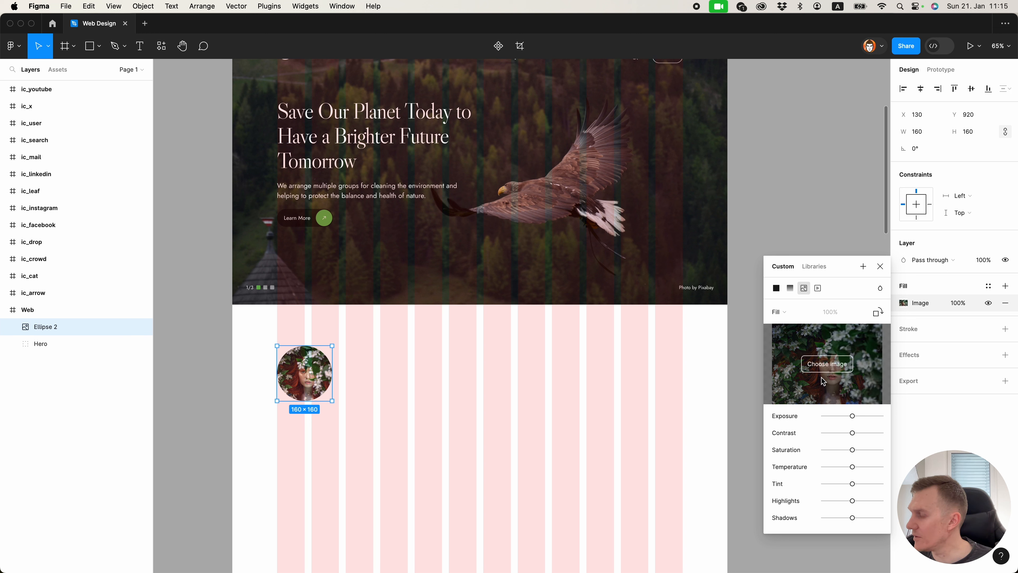
Switch the portrait fill of the circle to Crop mode and reframe the image on the woman's face.
click(778, 311)
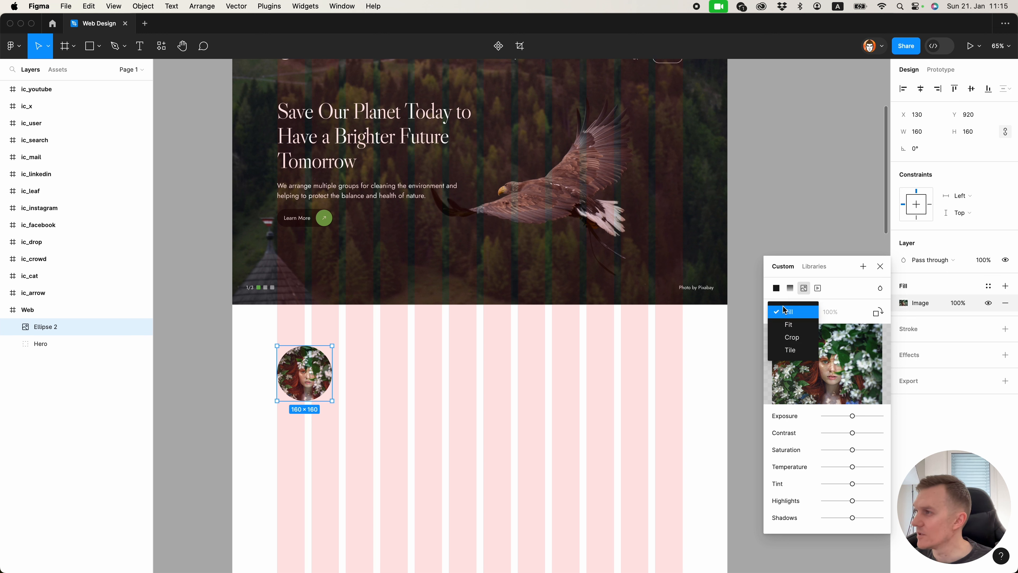
click(796, 343)
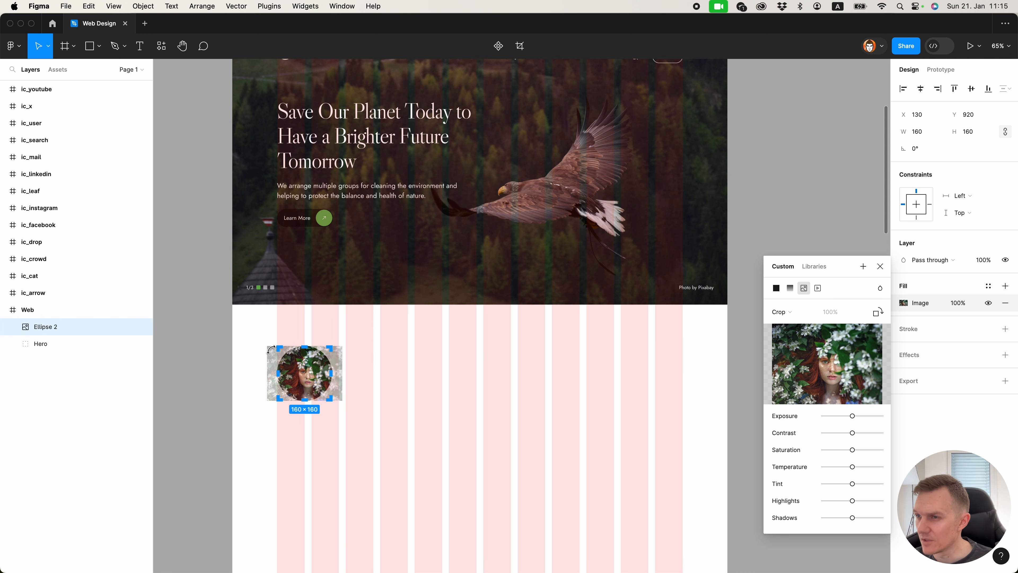
scroll(271, 350, up, 5)
mouse_move(259, 338)
mouse_down()
mouse_move(233, 311)
mouse_move(251, 346)
mouse_up()
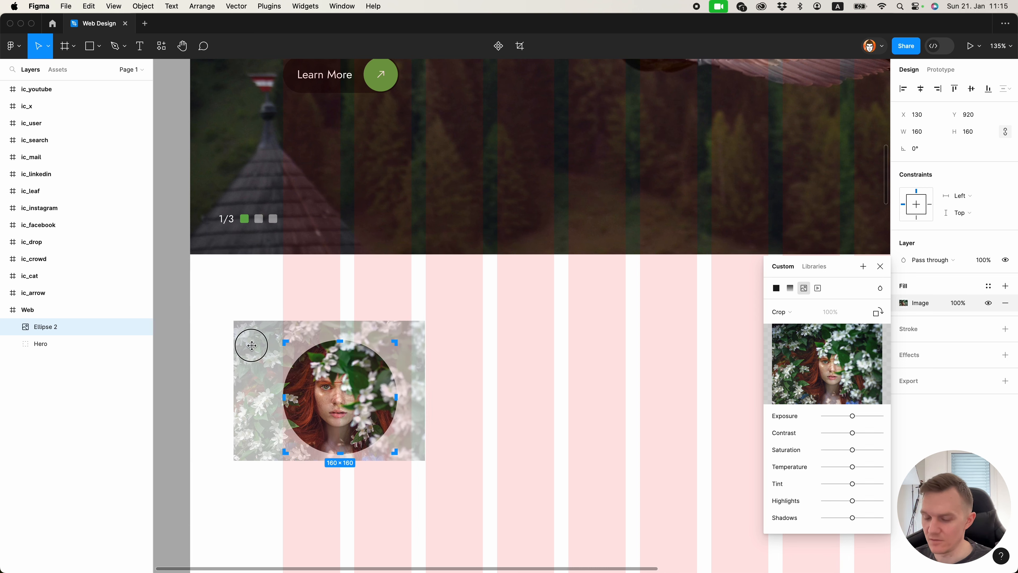
key(Return)
click(485, 443)
scroll(441, 423, down, 5)
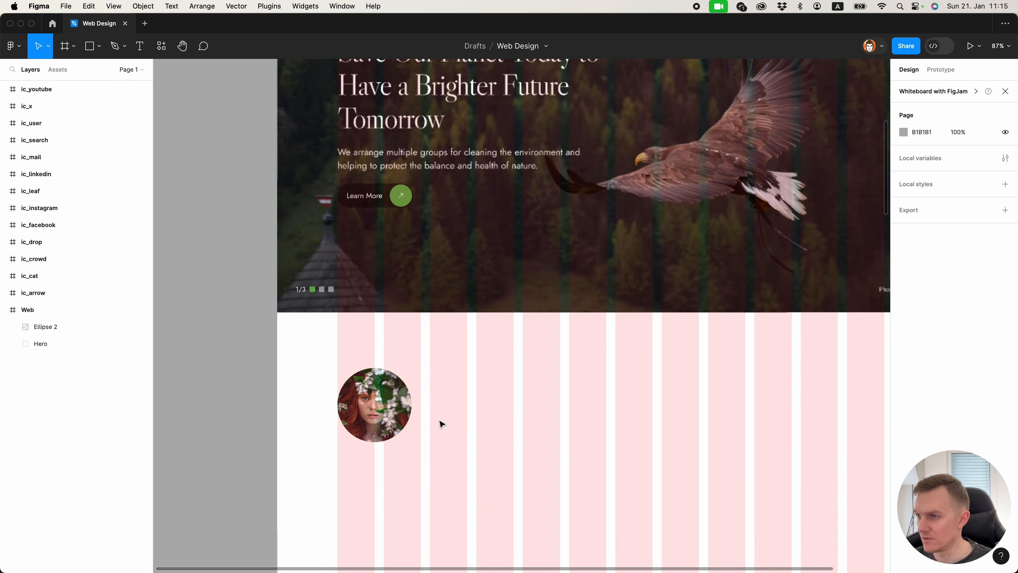
Reopen the crop of the circular portrait and fine-tune the framing of the woman's face.
scroll(441, 423, up, 3)
click(377, 405)
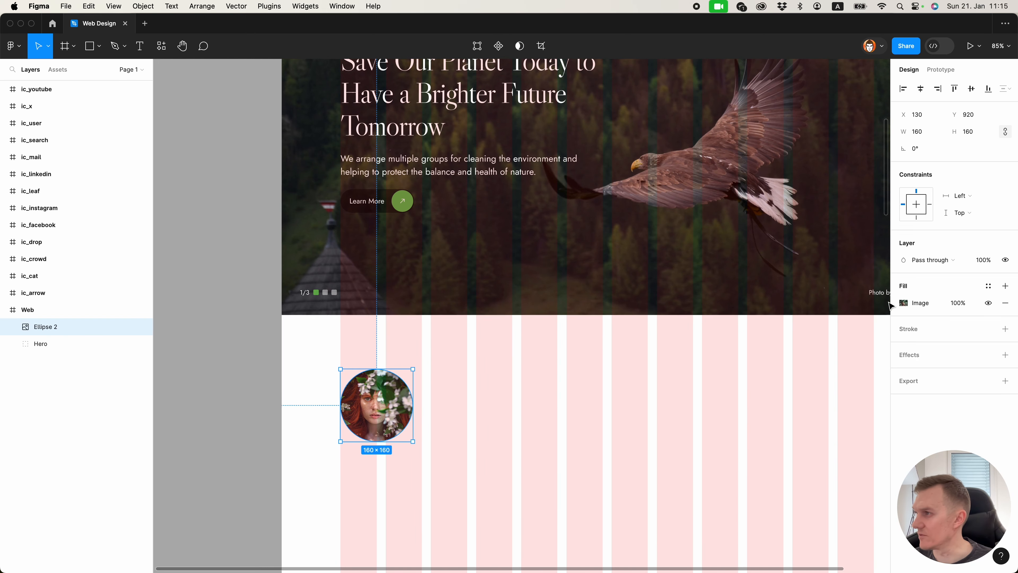
key(Return)
mouse_move(430, 357)
mouse_down()
mouse_move(445, 346)
mouse_move(423, 364)
mouse_up()
key(Return)
click(471, 401)
scroll(471, 402, down, 4)
Add the text "Understanding and appreciating the connections between all living organisms fosters a sense of responsibility." beside the circular portrait.
drag(539, 419, 421, 452)
scroll(422, 379, up, 2)
scroll(478, 395, up, 1)
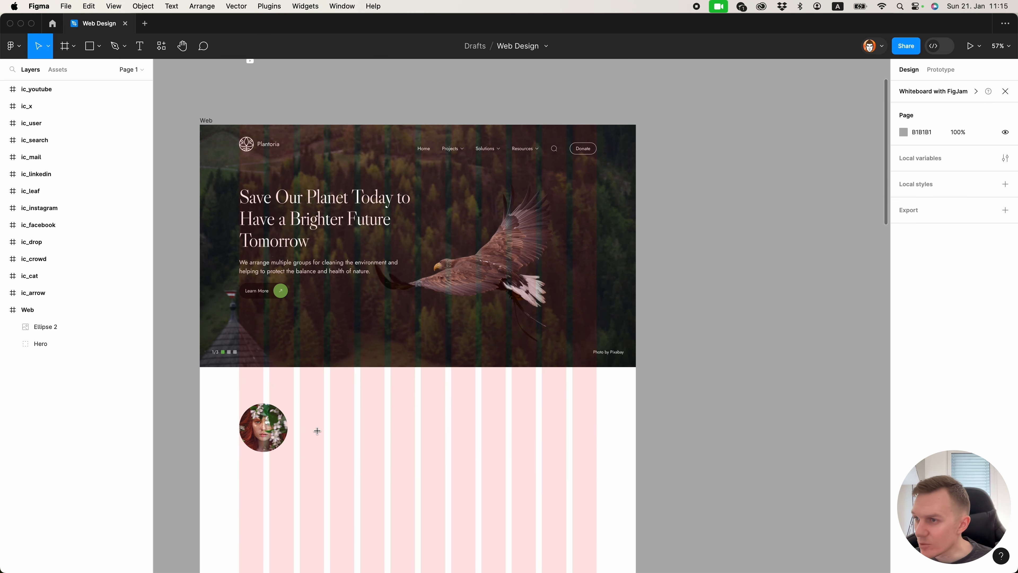
key(t)
click(332, 416)
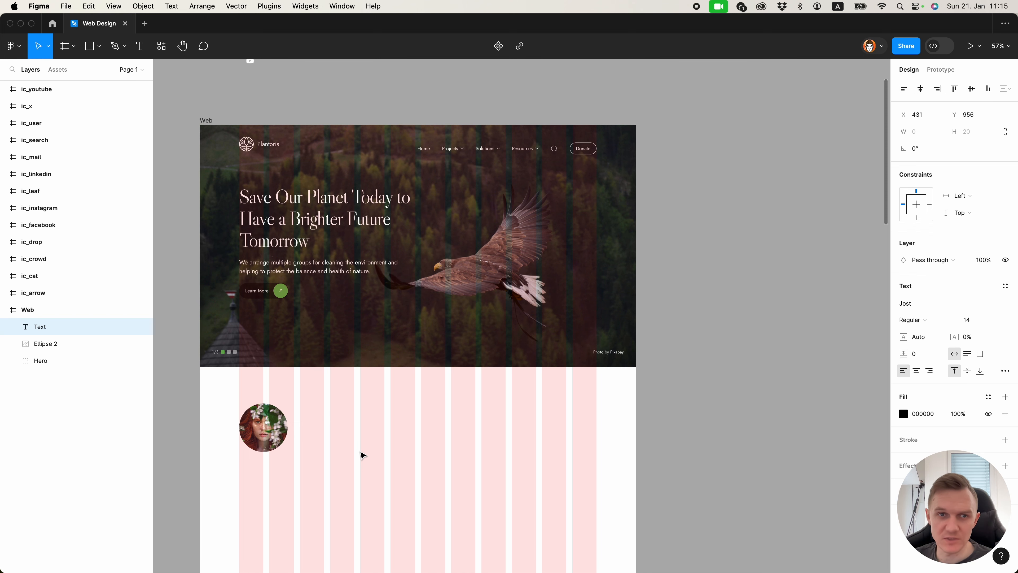
text(Understanding and appreciating the connections between all living organisms fosters a sense of responsibility.)
key(Escape)
click(415, 455)
click(383, 418)
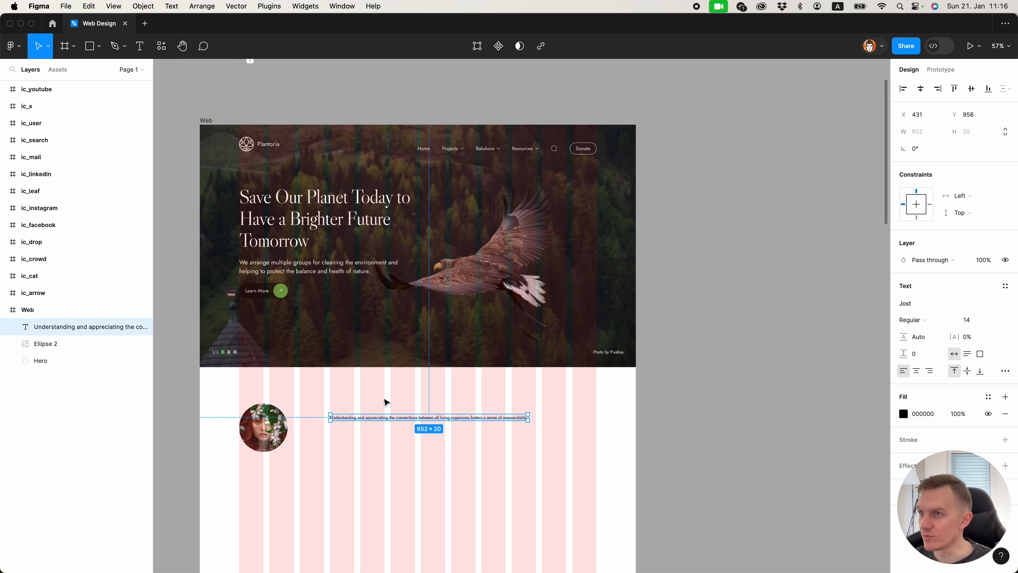
Copy the properties of the hero heading and paste them onto the new text beside the portrait.
super+click(271, 206)
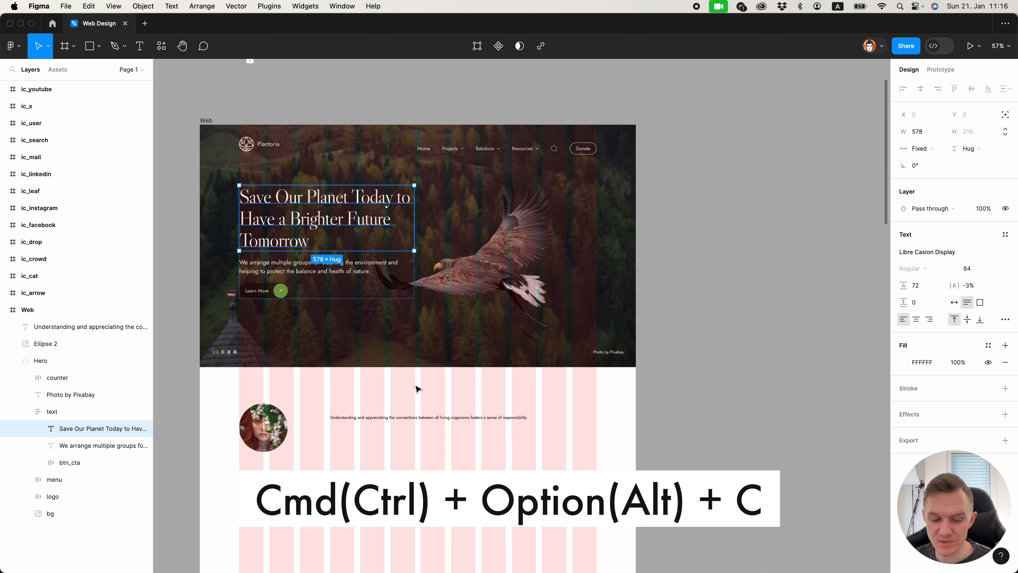
key(super+alt+c)
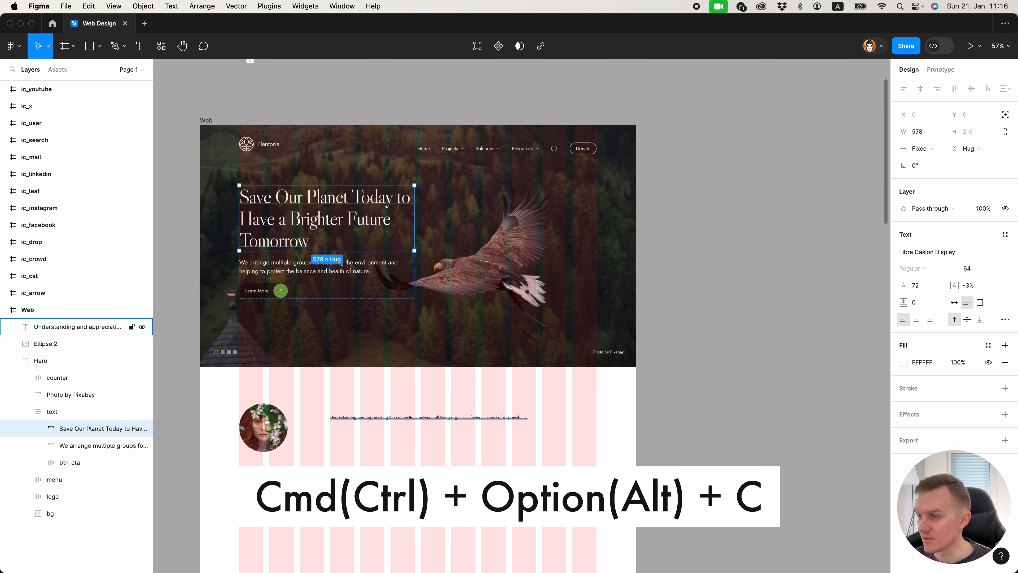
click(408, 418)
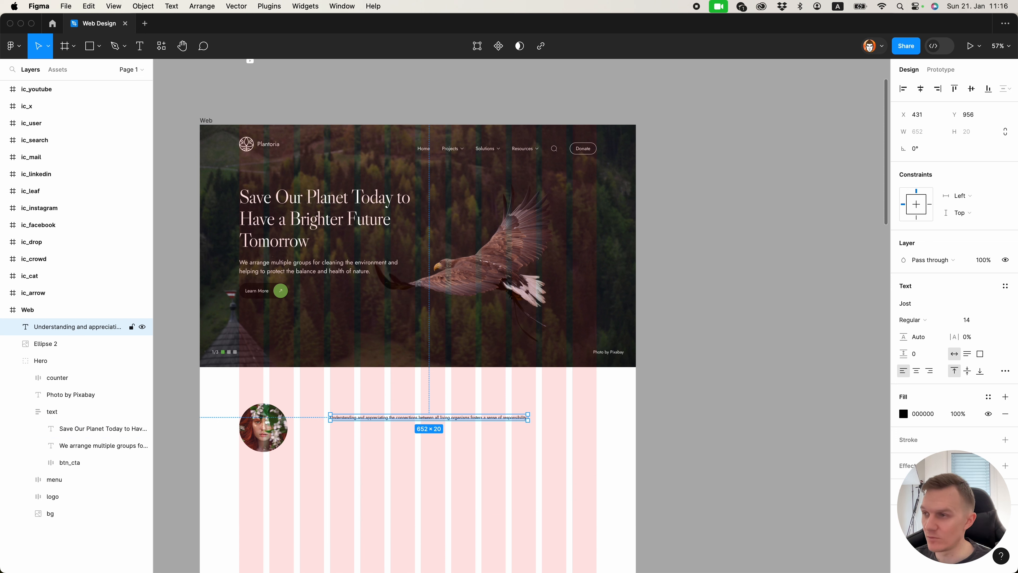
key(super+alt+v)
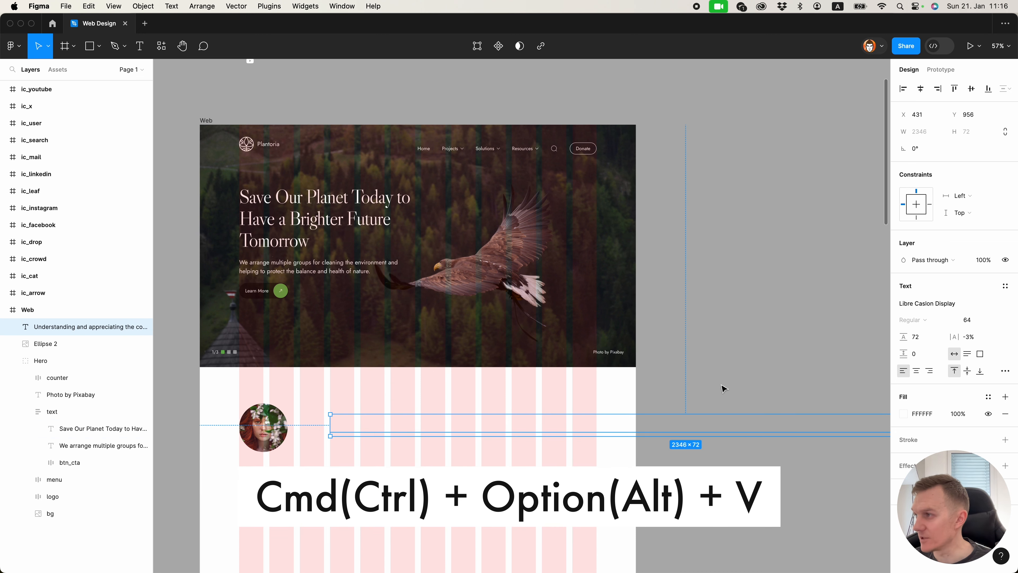
Change the fill color of the new text beside the portrait to 333333.
click(932, 416)
text(111)
key(Return)
key(Escape)
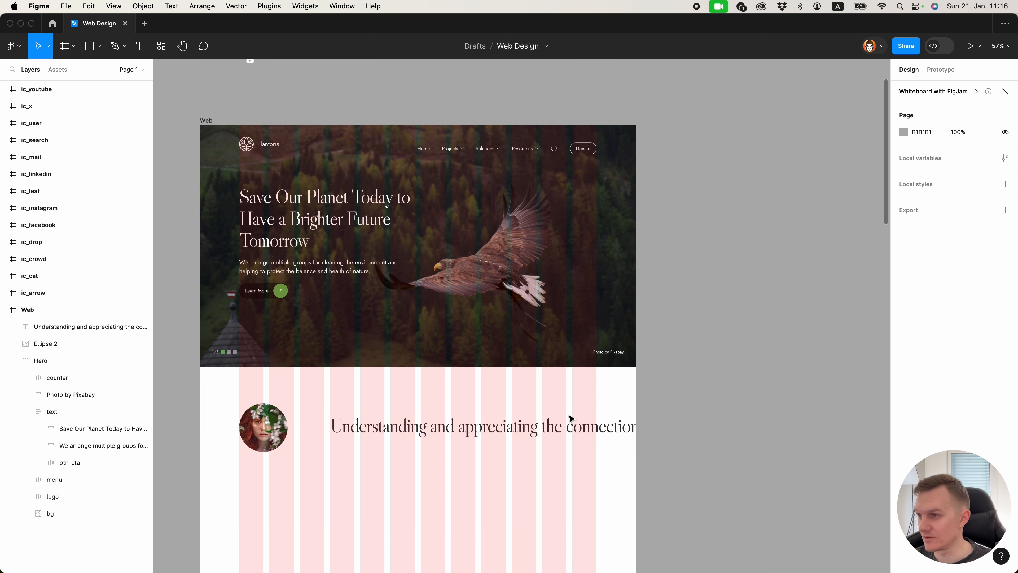
click(570, 424)
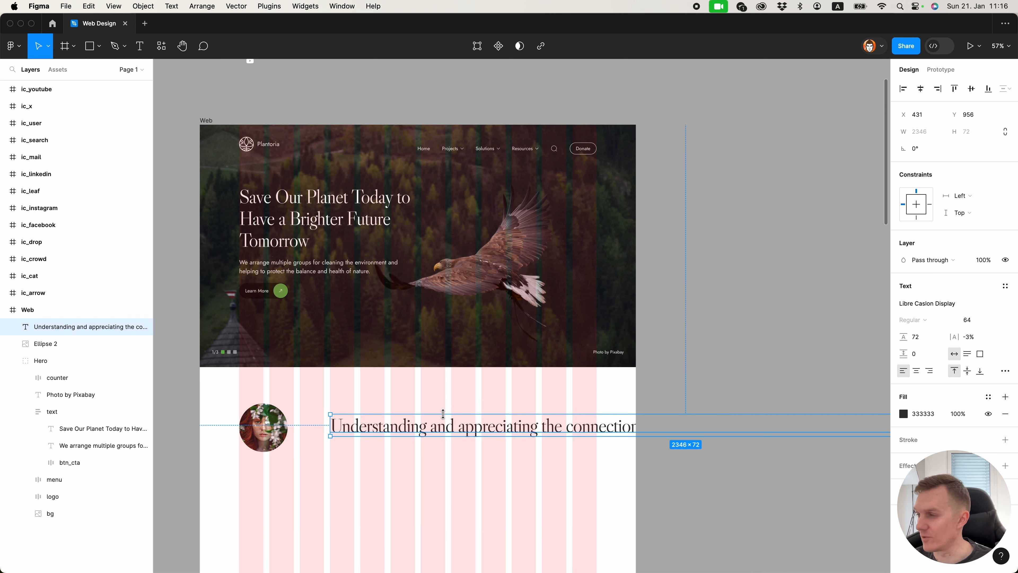
Narrow the text box to 879 wide along the grid columns and place it at X 431, Y 920.
scroll(658, 393, down, 3)
scroll(777, 406, down, 3)
drag(801, 414, 655, 414)
drag(589, 416, 458, 367)
scroll(712, 417, up, 5)
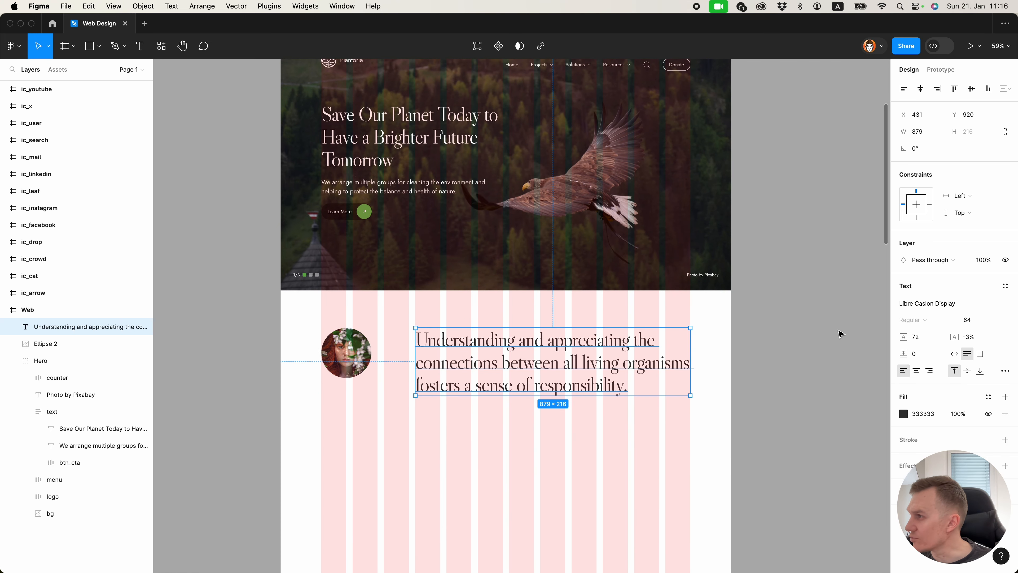
Set the font size of the text beside the portrait to 48.
click(967, 321)
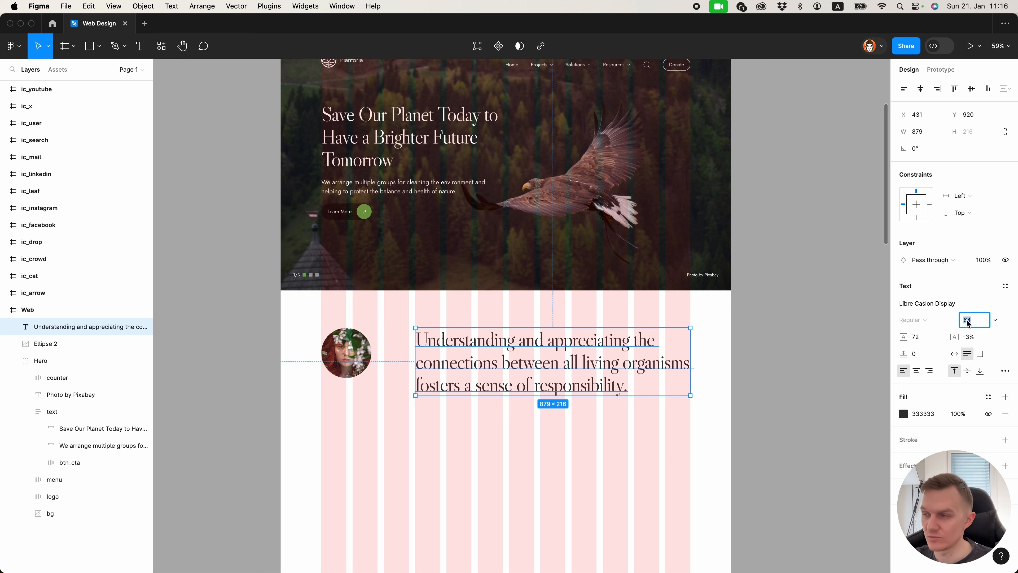
text(48)
key(Return)
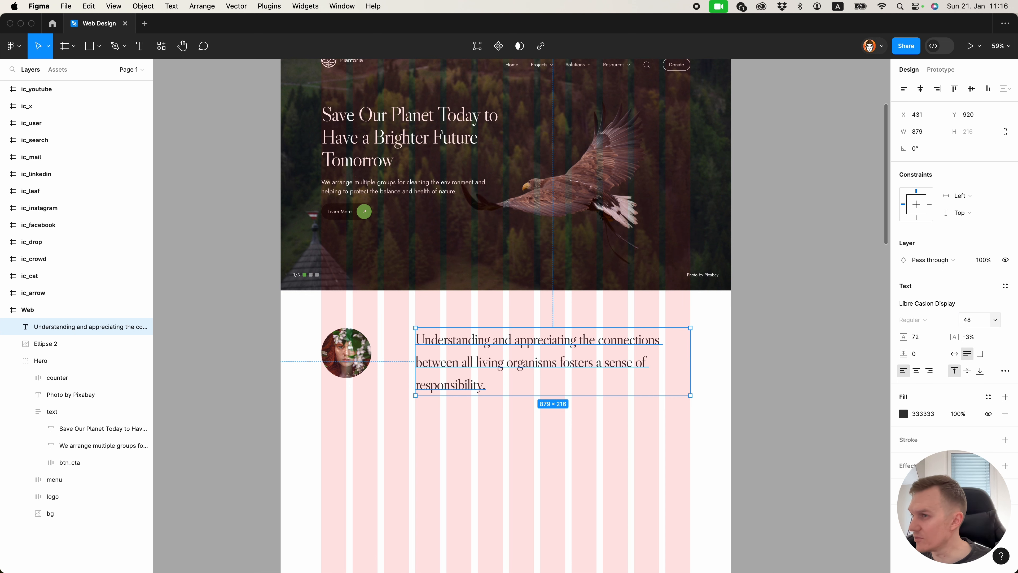
Try line heights of 64 and 48 on the text beside the portrait.
click(914, 337)
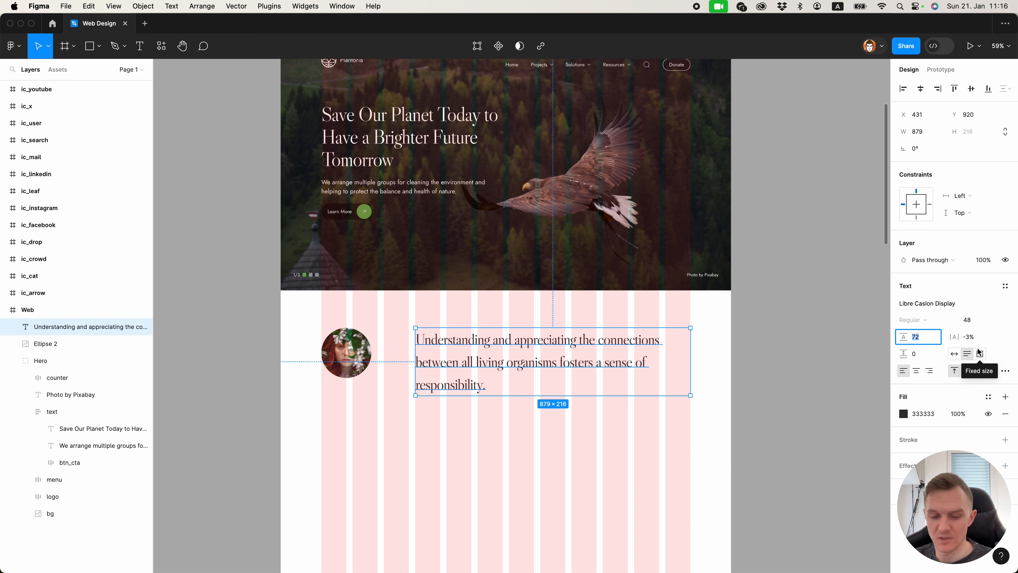
text(64)
key(Return)
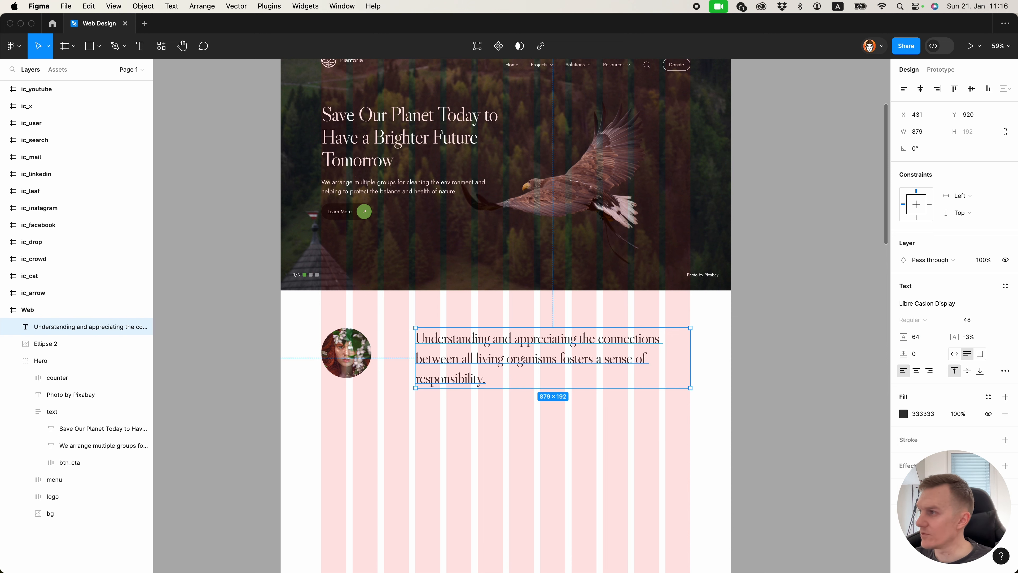
click(920, 337)
text(48)
key(Return)
Set the line height of the text beside the portrait to 56.
click(920, 337)
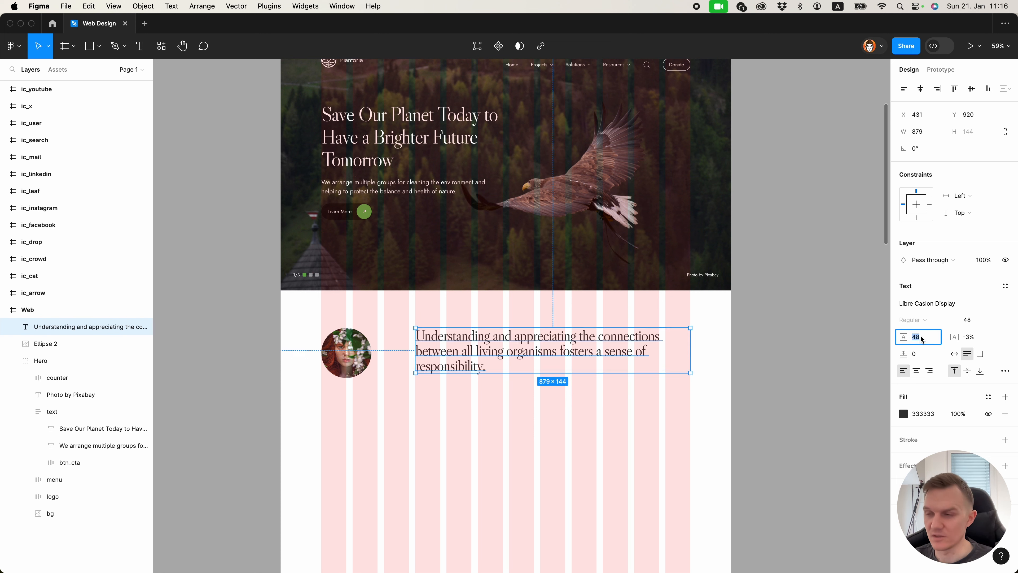
text(56)
key(Return)
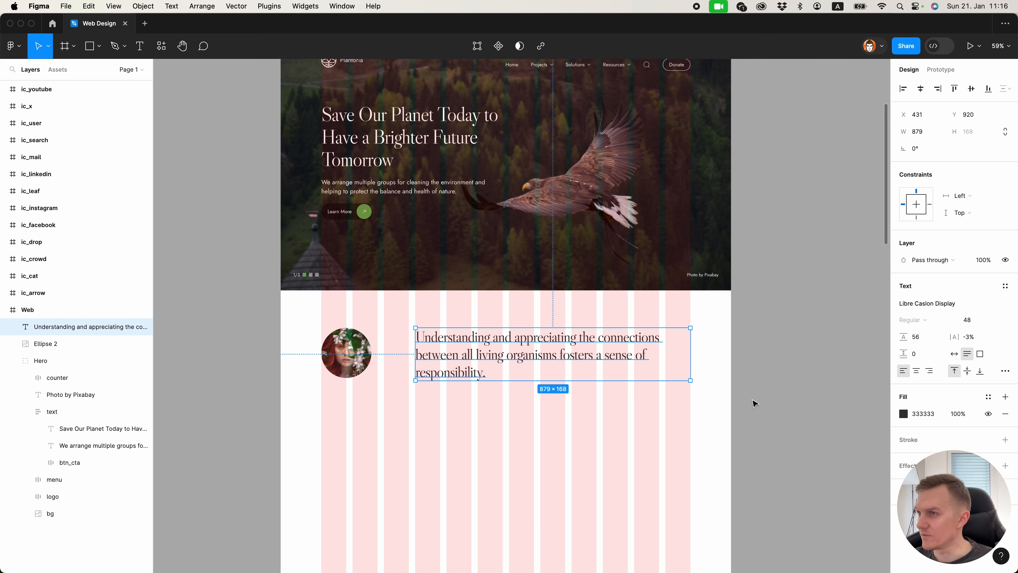
click(745, 410)
Create a text style named H1 from the hero heading "Save Our Planet Today to Have a Brighter Future Tomorrow".
scroll(541, 475, up, 2)
scroll(541, 475, right, 1)
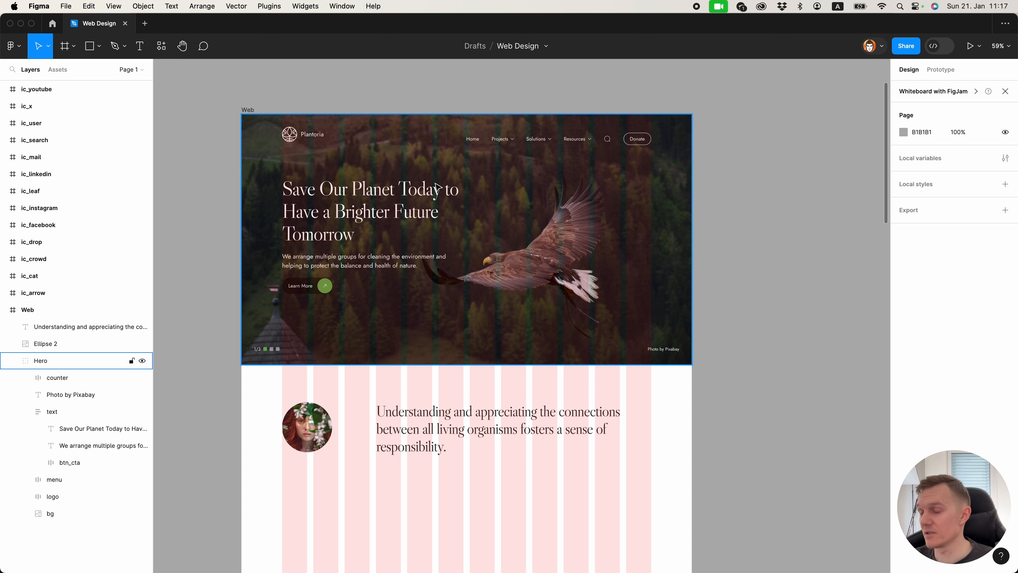
drag(736, 390, 696, 383)
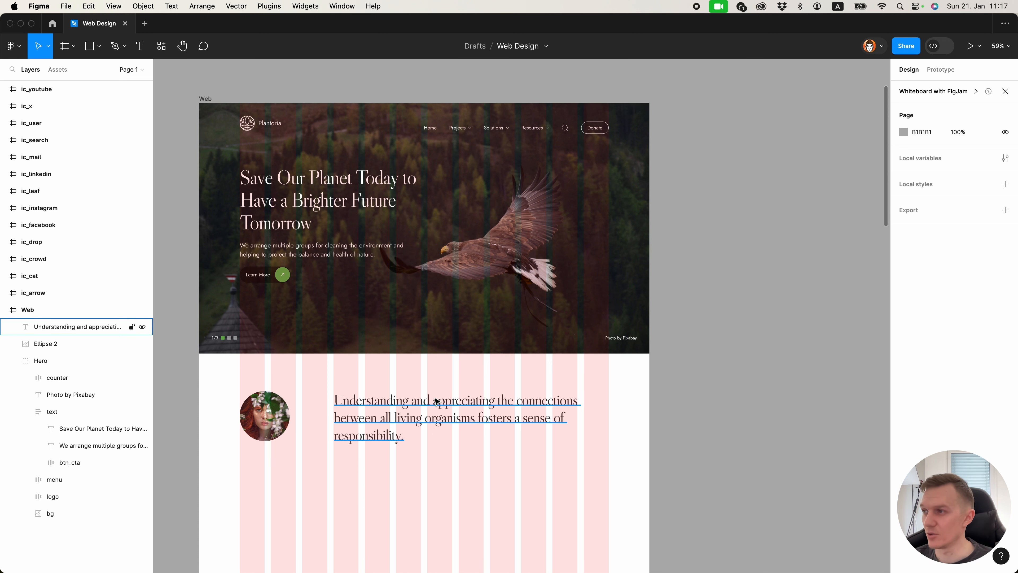
click(429, 414)
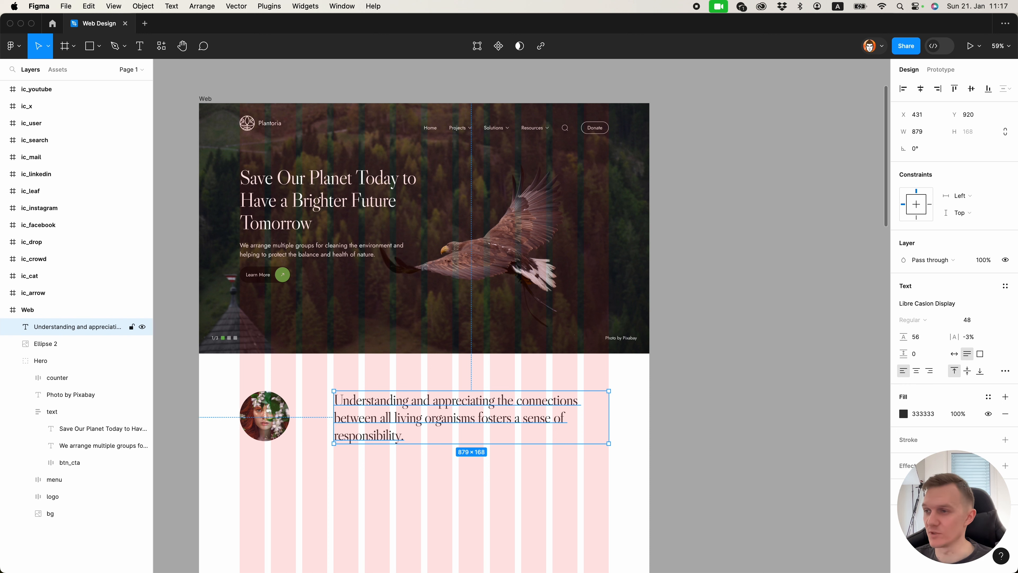
click(357, 192)
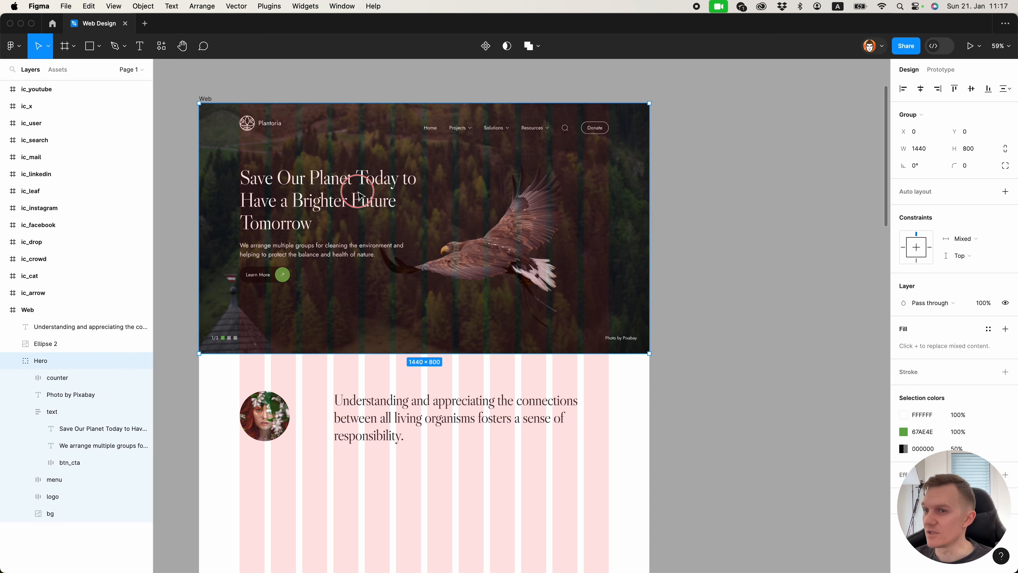
double_click(357, 192)
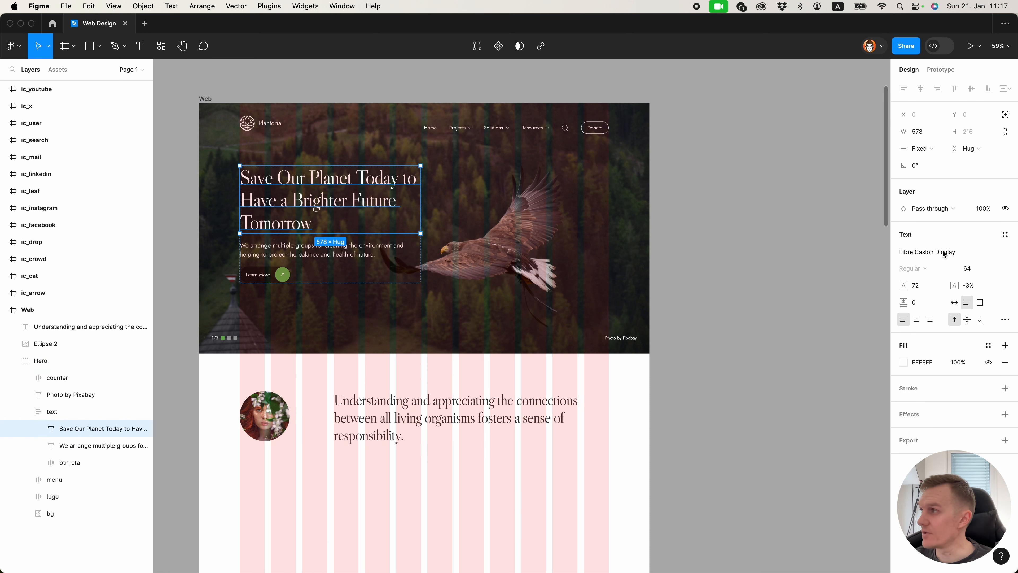
click(1005, 237)
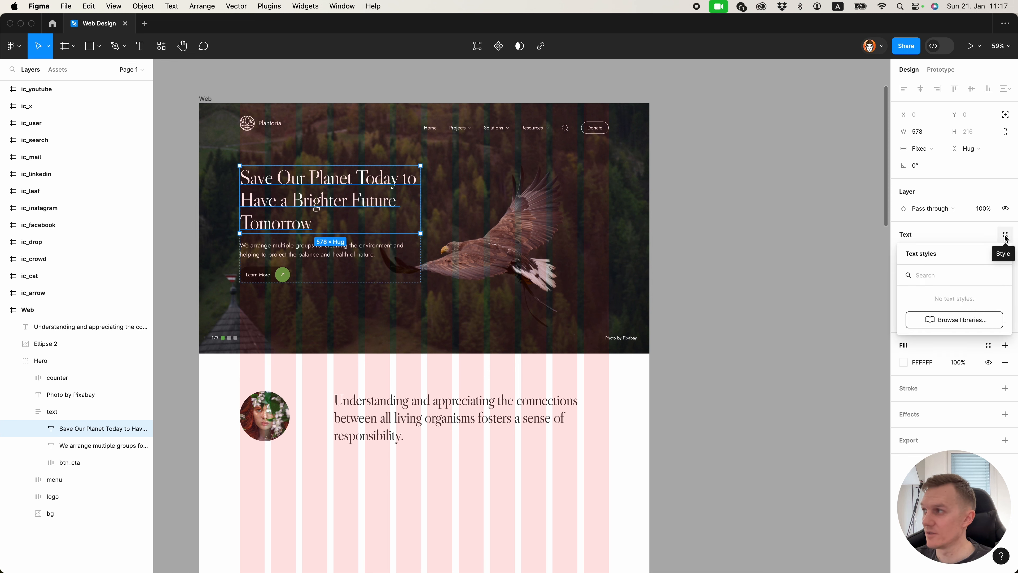
click(1001, 254)
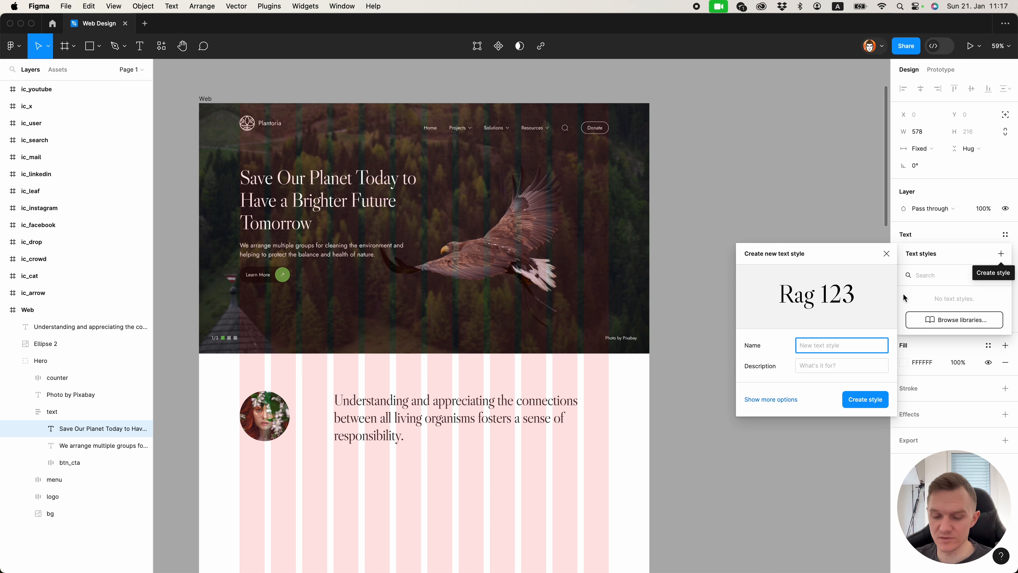
text(H1)
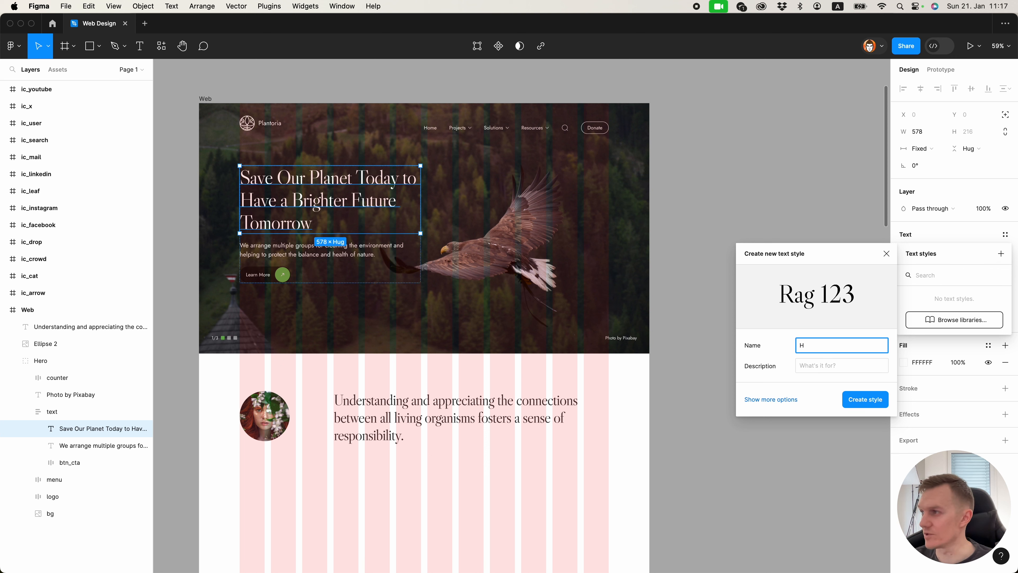
click(867, 403)
click(677, 311)
Create a text style named H2 from the heading beside the circular portrait.
click(447, 403)
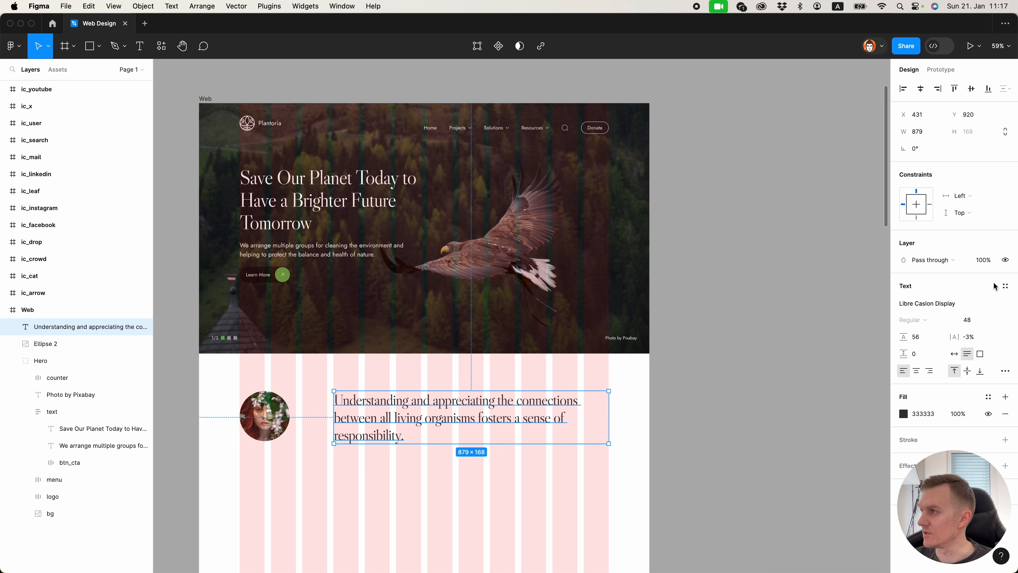
click(1005, 286)
click(999, 306)
text(H2)
click(865, 450)
click(734, 324)
Copy the H1 and H2 headings onto the empty canvas beside the Web frame and duplicate the H2 copy below them.
drag(734, 324, 634, 323)
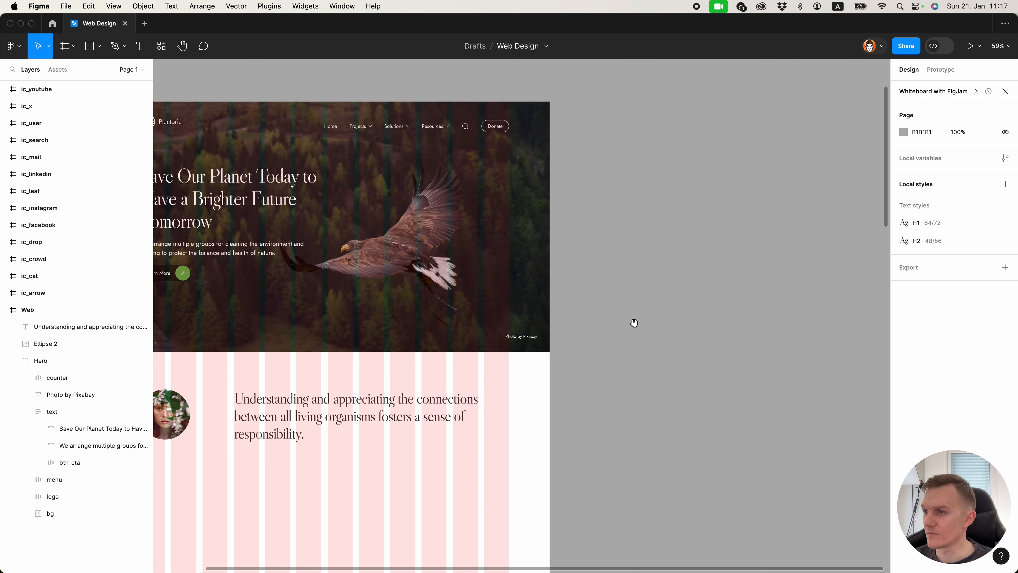
click(352, 405)
shift+click(219, 199)
drag(499, 216, 661, 201)
click(717, 285)
drag(725, 407, 663, 331)
click(803, 373)
Detach the H2 style from the lowest heading copy and set its font size to 40.
click(768, 337)
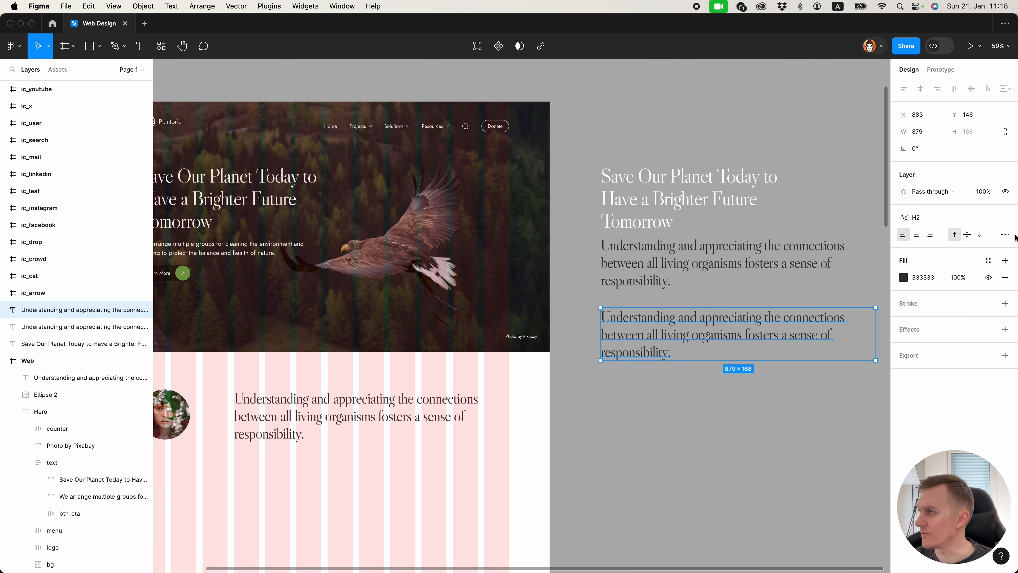
click(998, 220)
click(971, 251)
text(40)
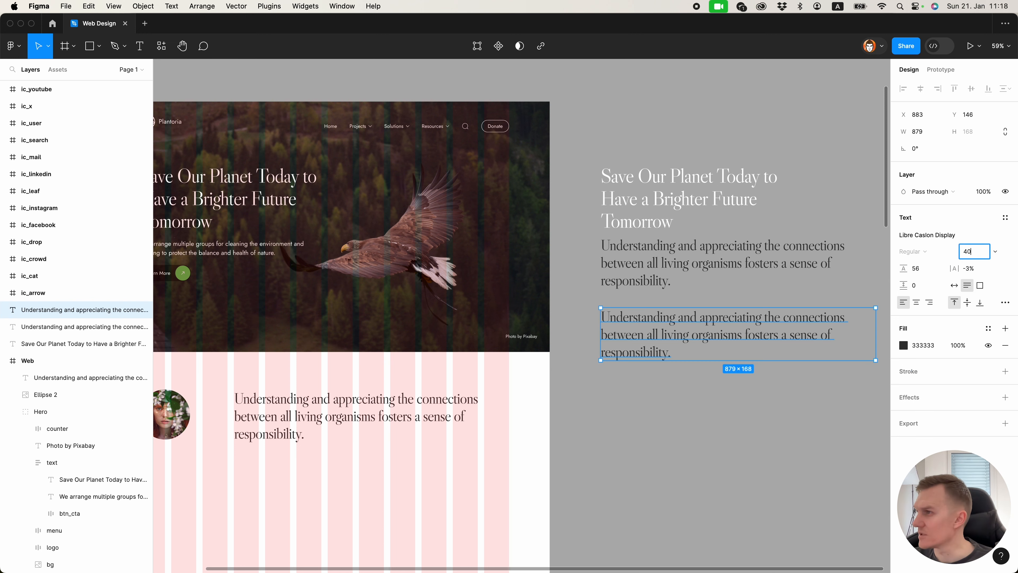
key(Return)
Set the letter spacing of the lowest heading copy to -2% and its line height to 48.
click(970, 269)
text(-2)
key(Return)
click(922, 269)
text(48)
key(Return)
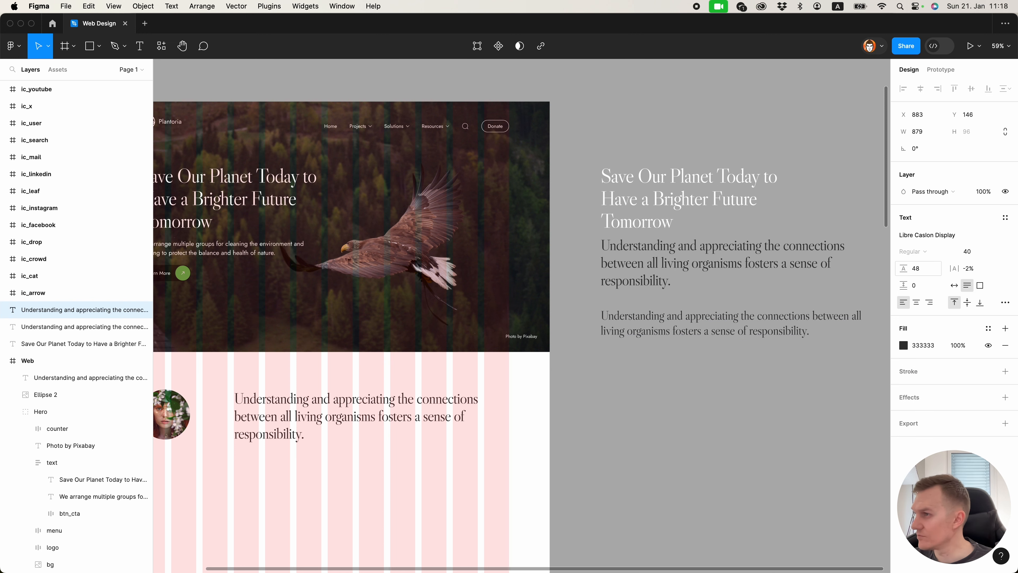
click(766, 371)
click(753, 332)
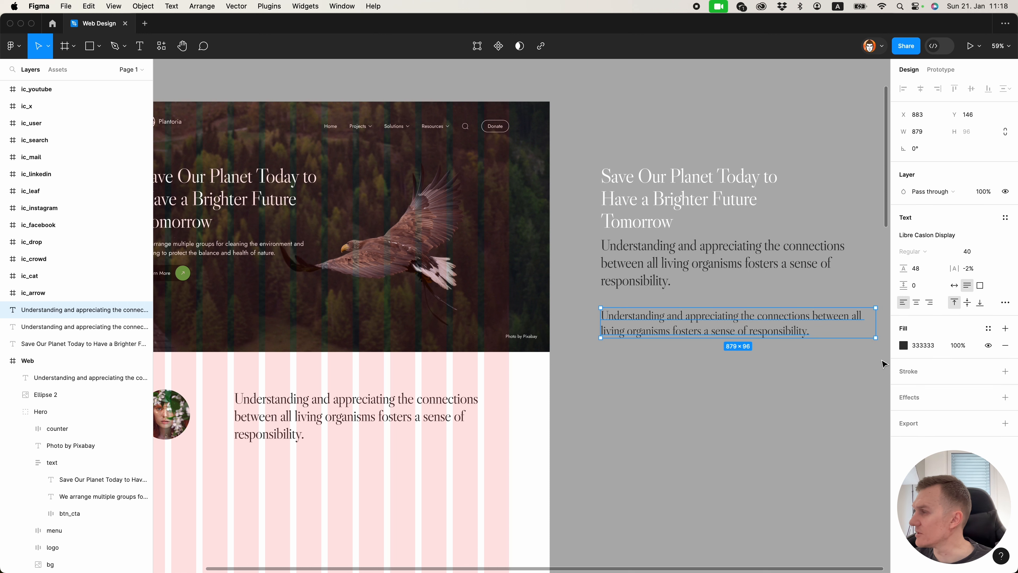
Create a text style named H3 from the lowest heading copy beside the Web frame.
click(974, 235)
click(1007, 236)
click(1005, 218)
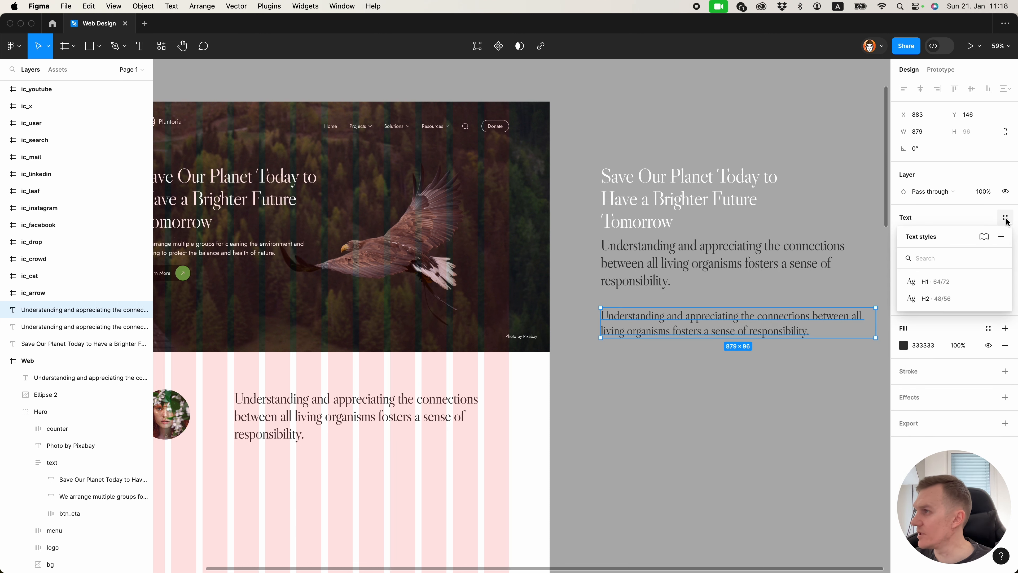
click(1001, 236)
text(H3)
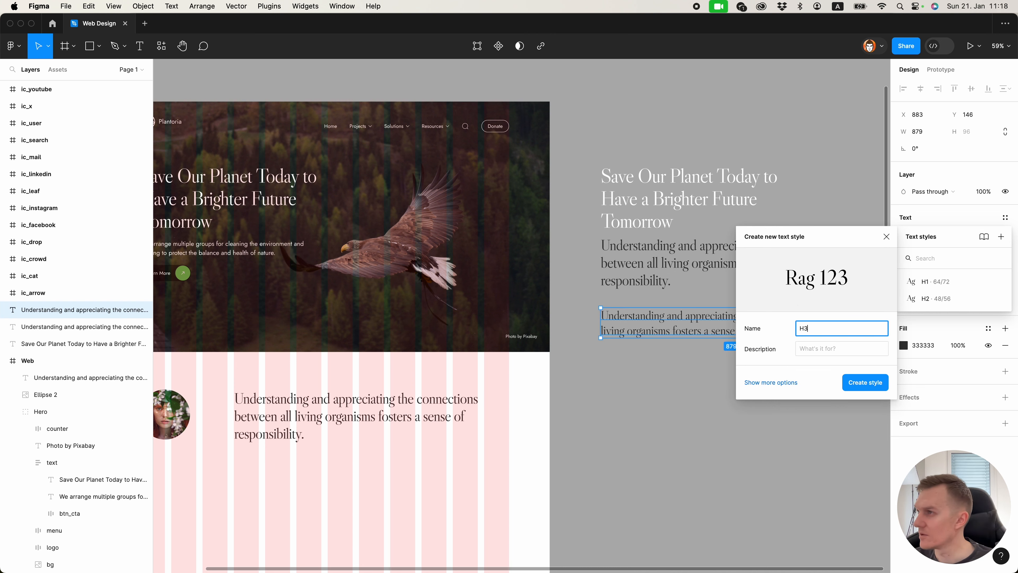
key(Return)
click(651, 433)
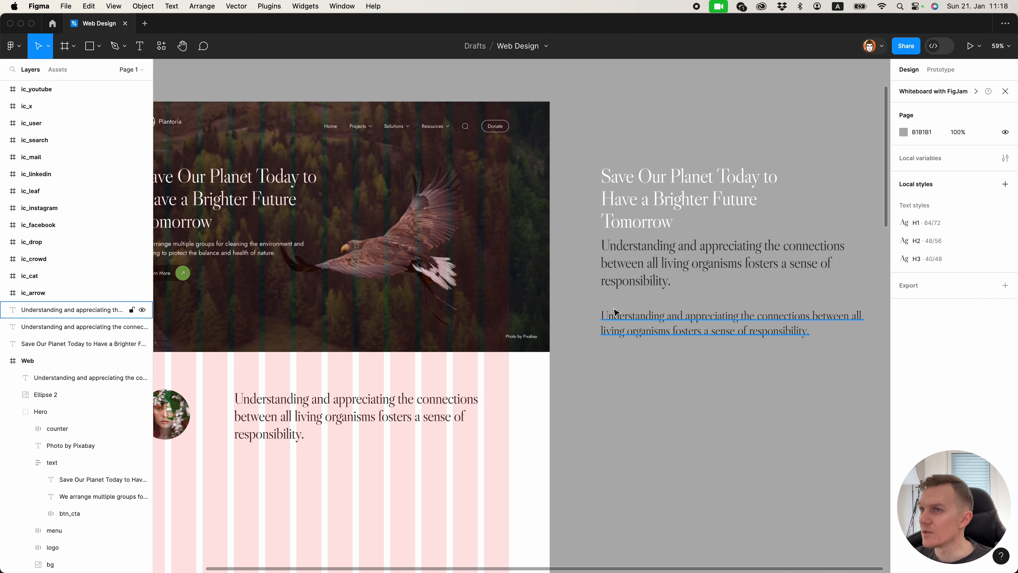
Copy the hero paragraph, the Home menu label and the Photo by Pixabay caption onto the empty canvas below the heading copies.
super+click(246, 248)
drag(247, 249, 707, 362)
click(688, 402)
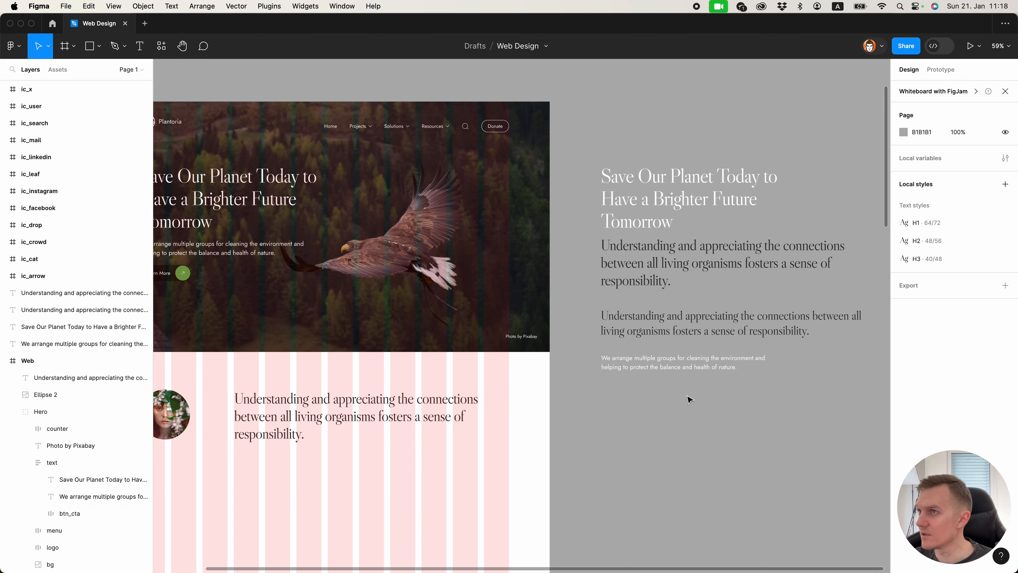
super+click(330, 126)
drag(331, 127, 609, 388)
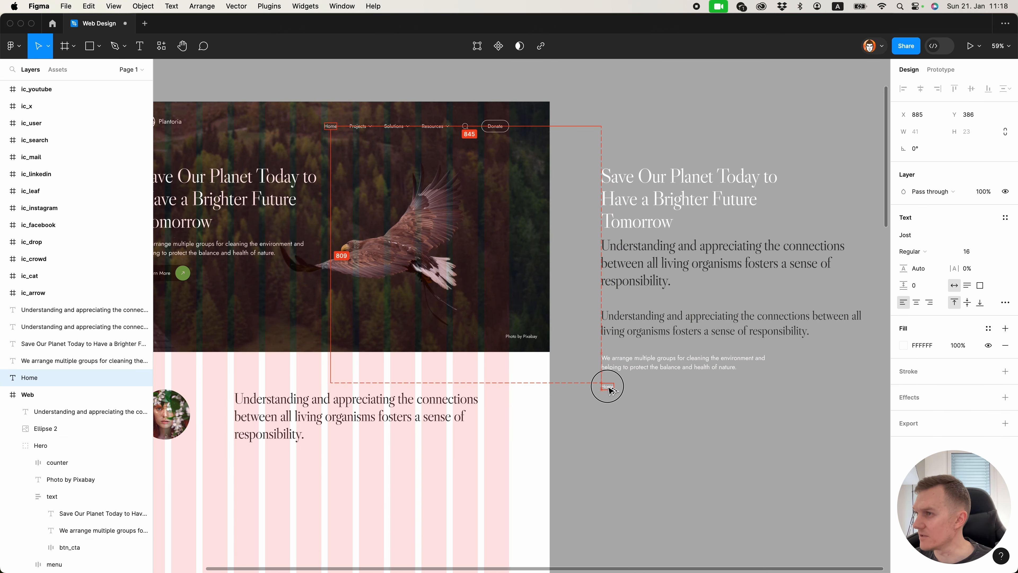
click(616, 407)
super+click(521, 336)
drag(521, 336, 617, 400)
click(652, 420)
Create a text style named Big Text from the copied hero paragraph.
scroll(676, 436, down, 1)
scroll(676, 435, right, 2)
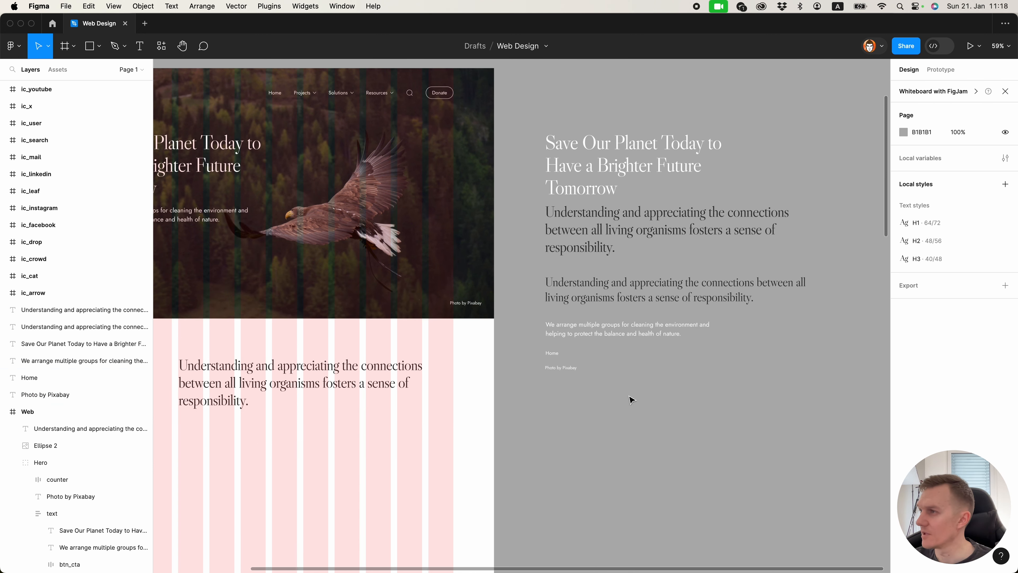
click(601, 331)
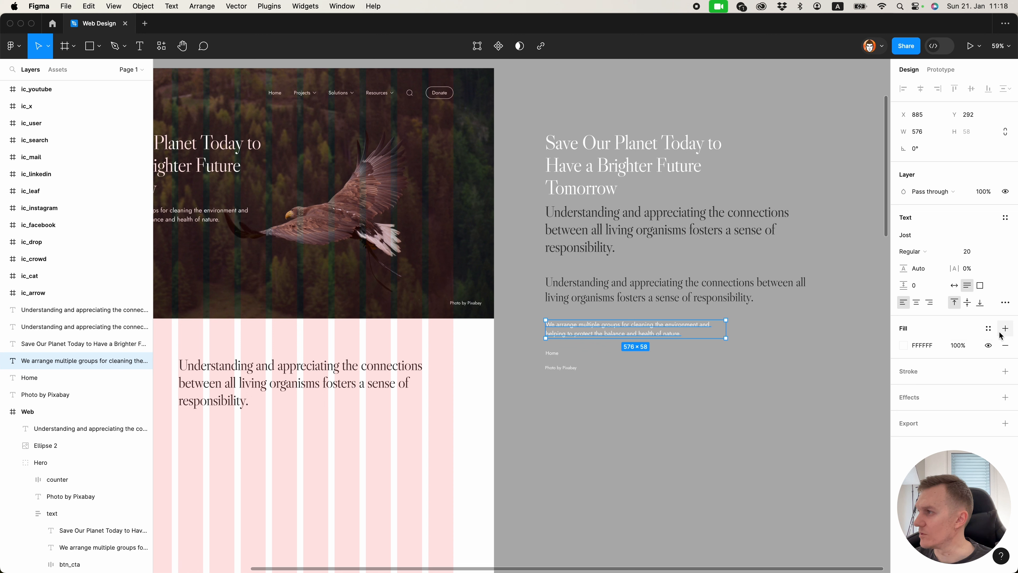
click(1005, 218)
click(1001, 236)
text(Big Text)
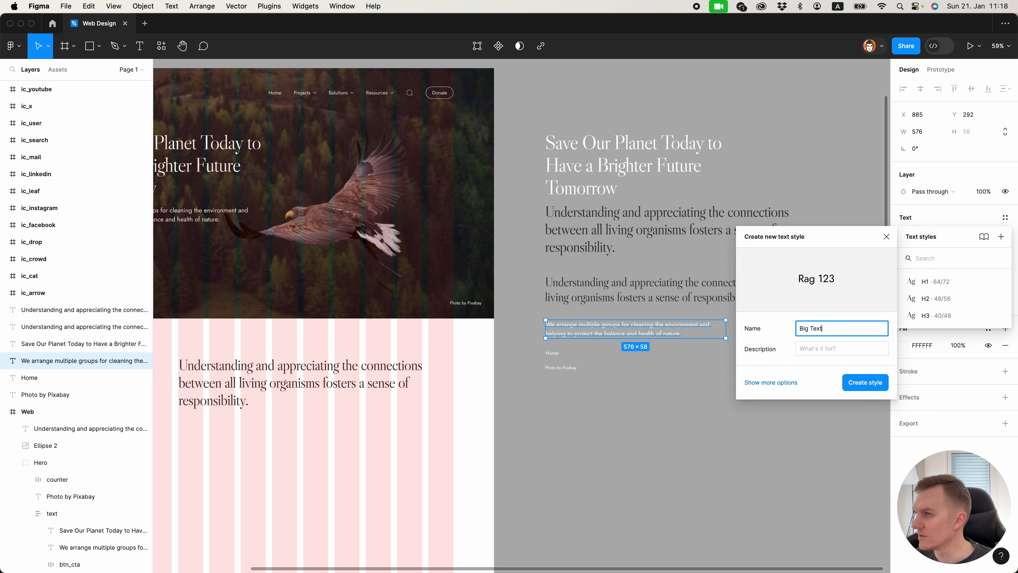
key(Return)
Create a text style named Body Text from the copied Home label.
click(29, 377)
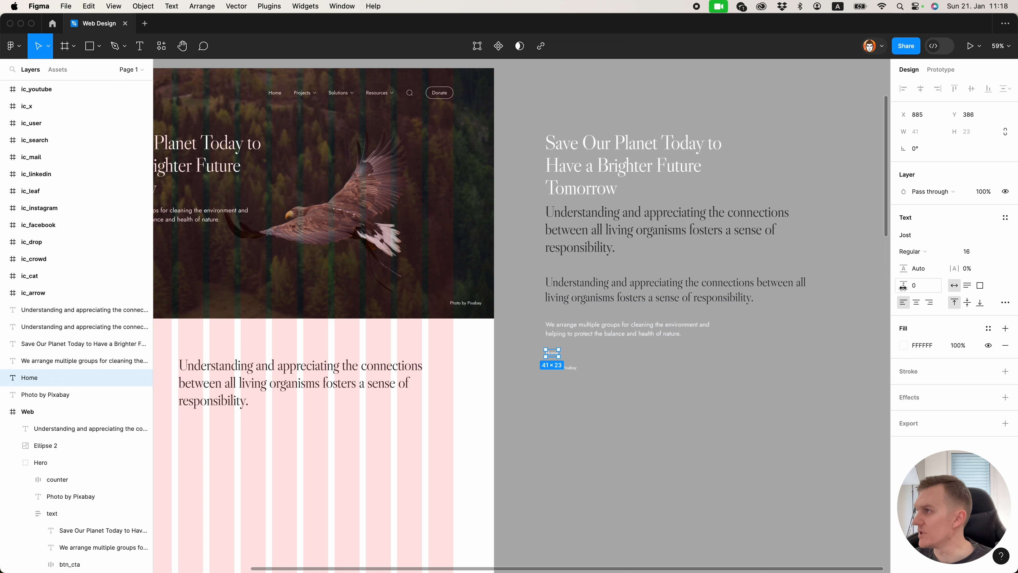
click(1006, 218)
click(1001, 237)
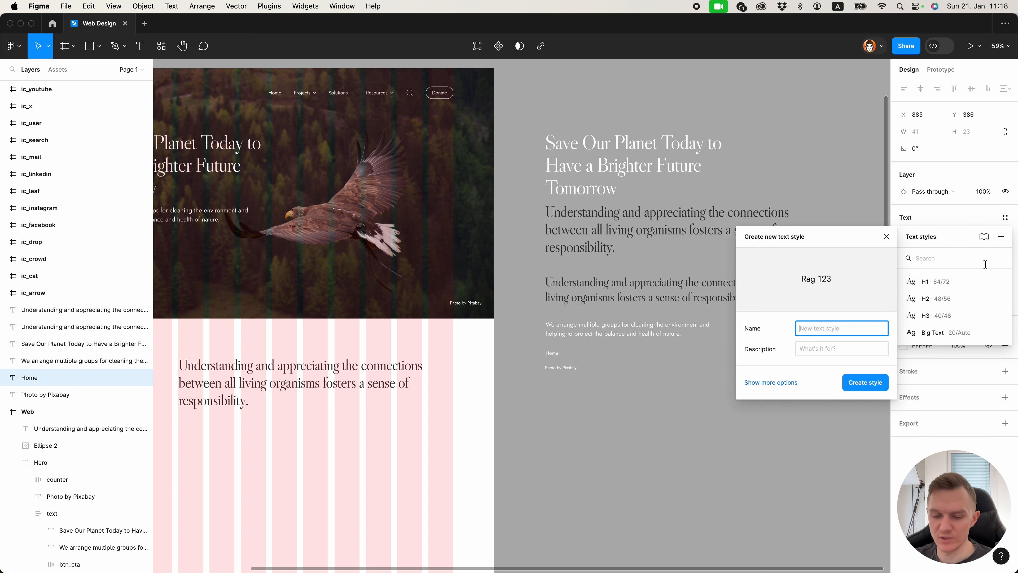
text(Body Te)
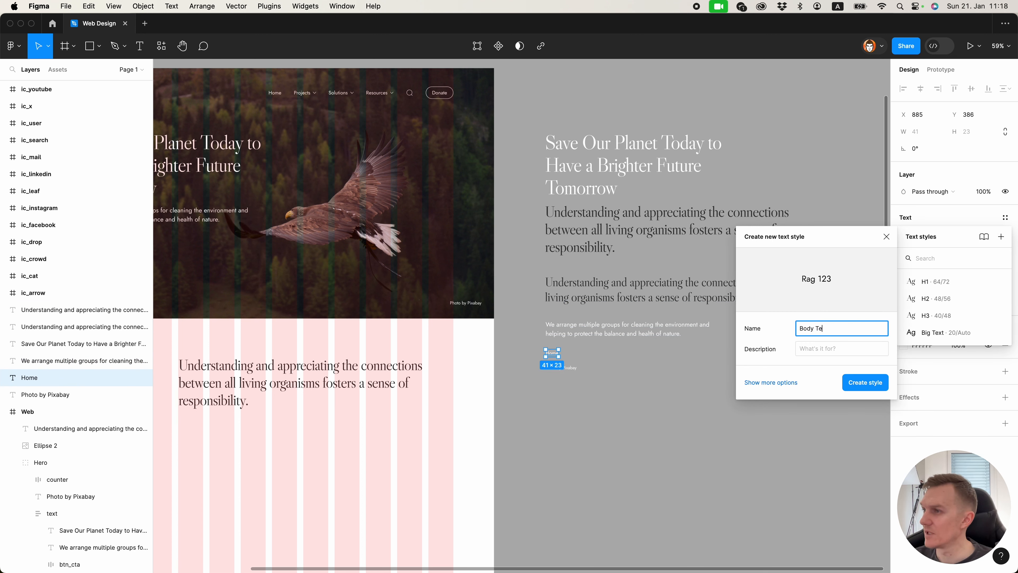
text(xt)
key(Return)
Create a text style named Small Text from the copied Photo by Pixabay caption.
click(563, 367)
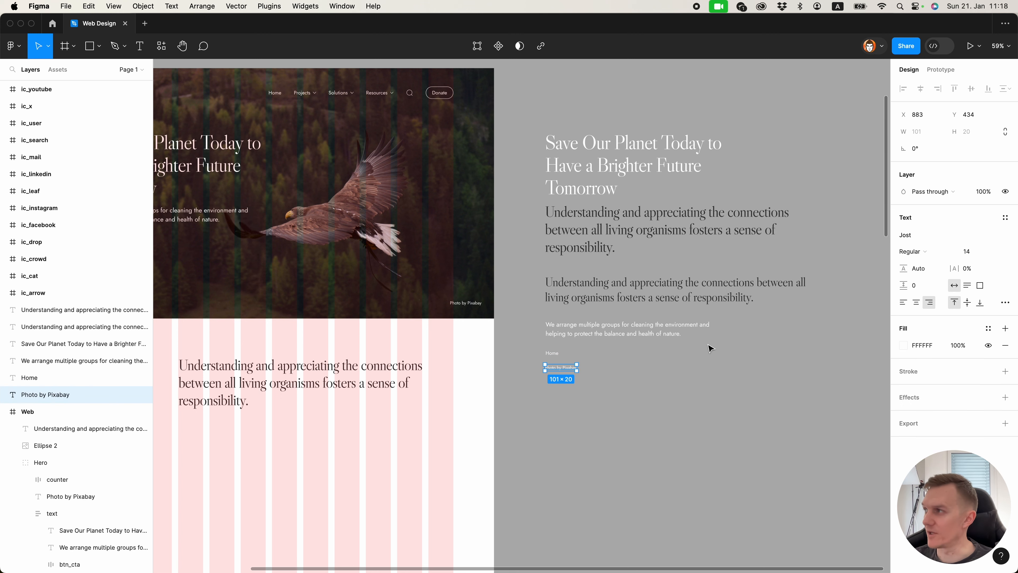
click(1005, 218)
click(1001, 236)
text(Smal)
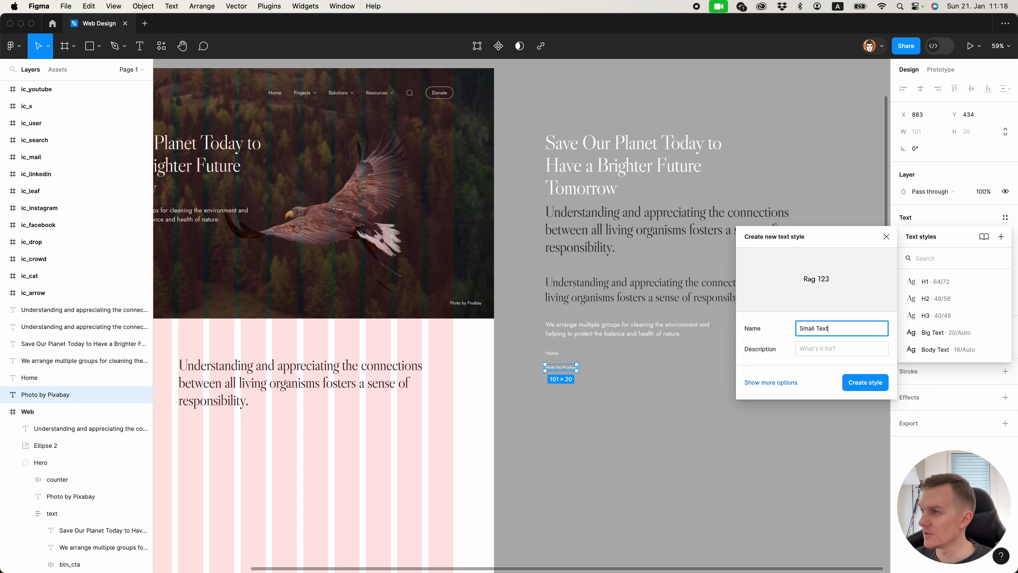
text(l Text)
key(Return)
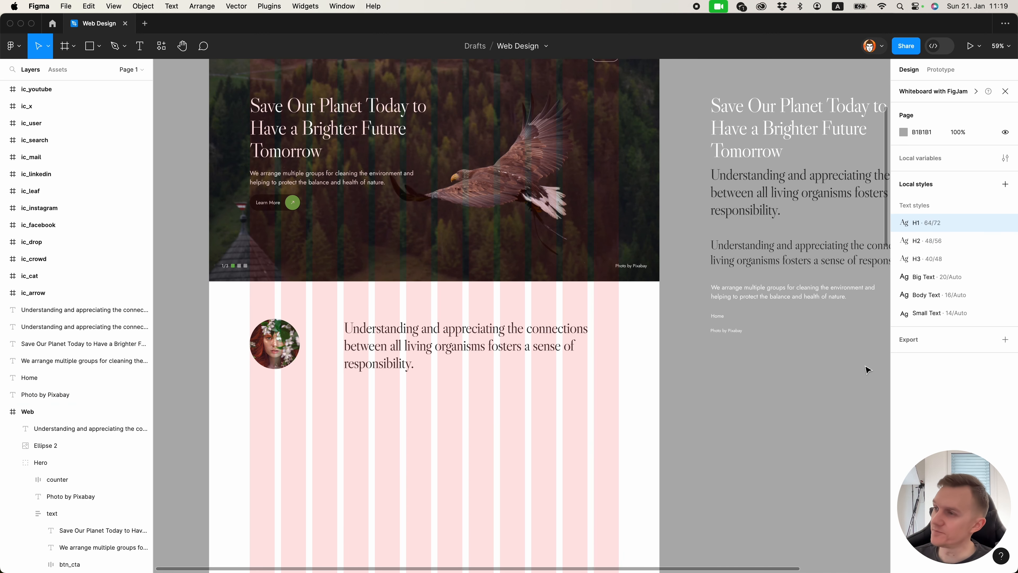
Create a color style named Brand Green from the fill of the green circle in the Learn More button.
scroll(687, 389, up, 2)
scroll(688, 389, right, 2)
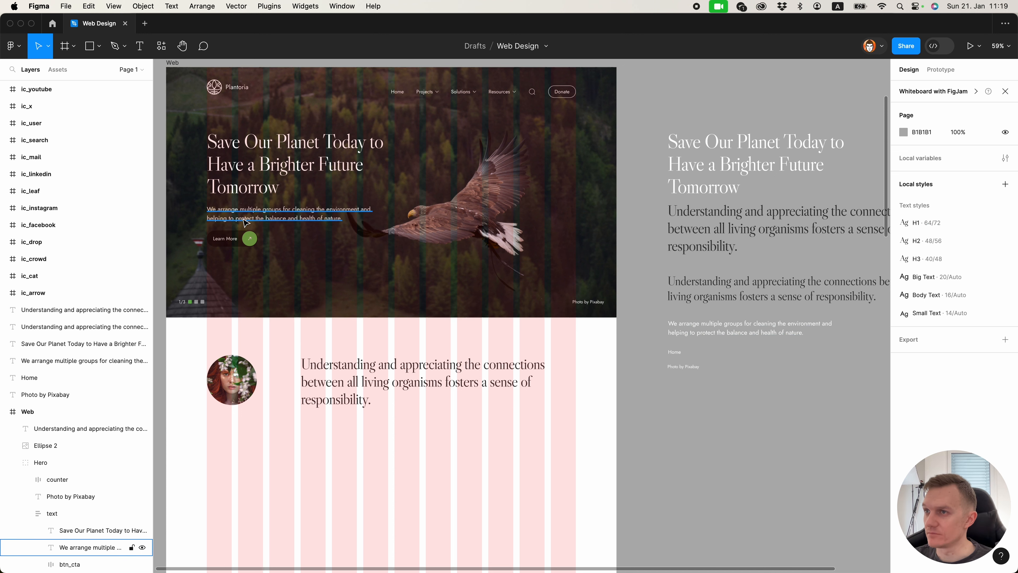
super+click(249, 240)
super+click(250, 245)
click(989, 286)
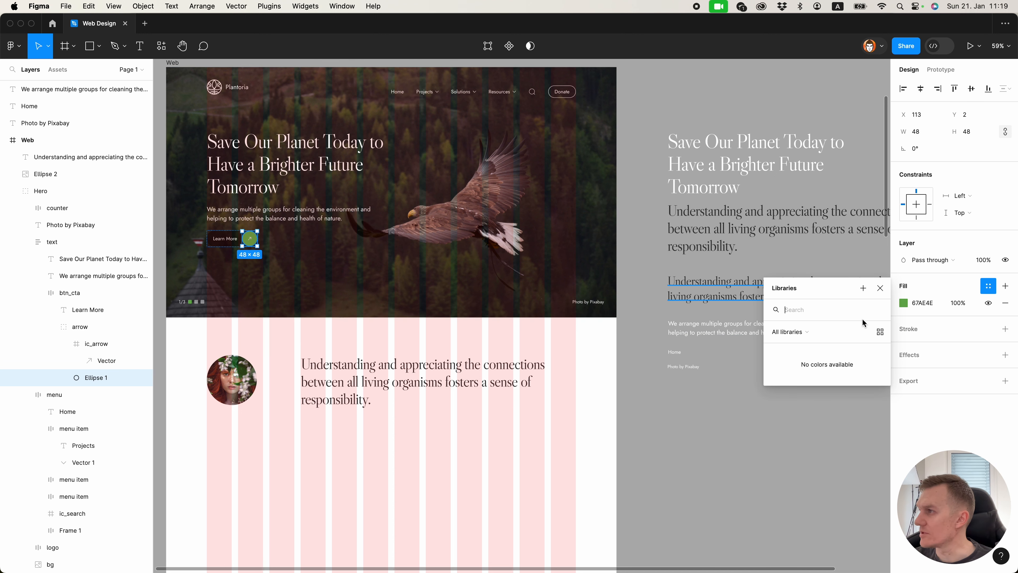
click(863, 288)
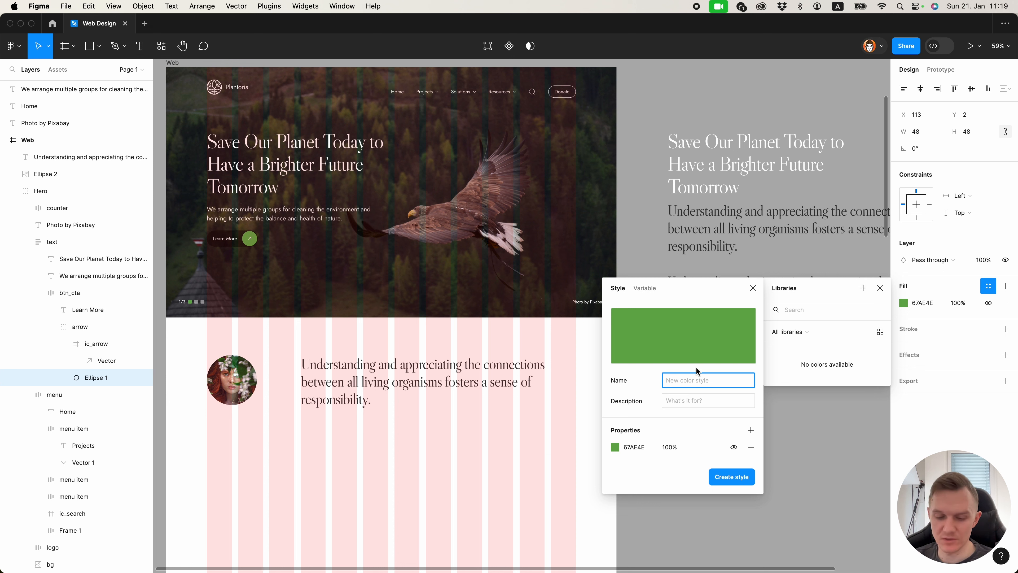
text(Brand Green)
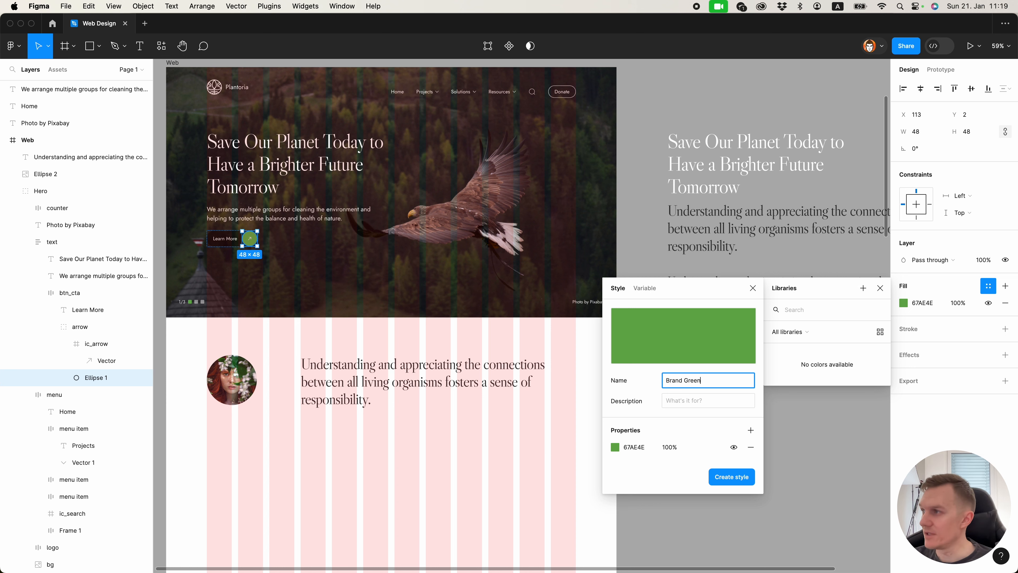
key(Return)
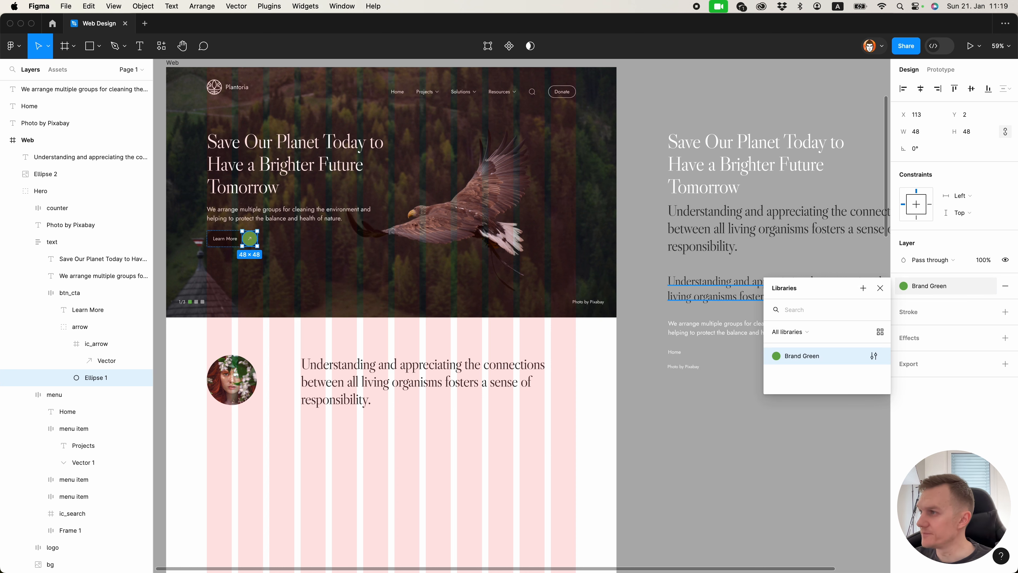
click(695, 435)
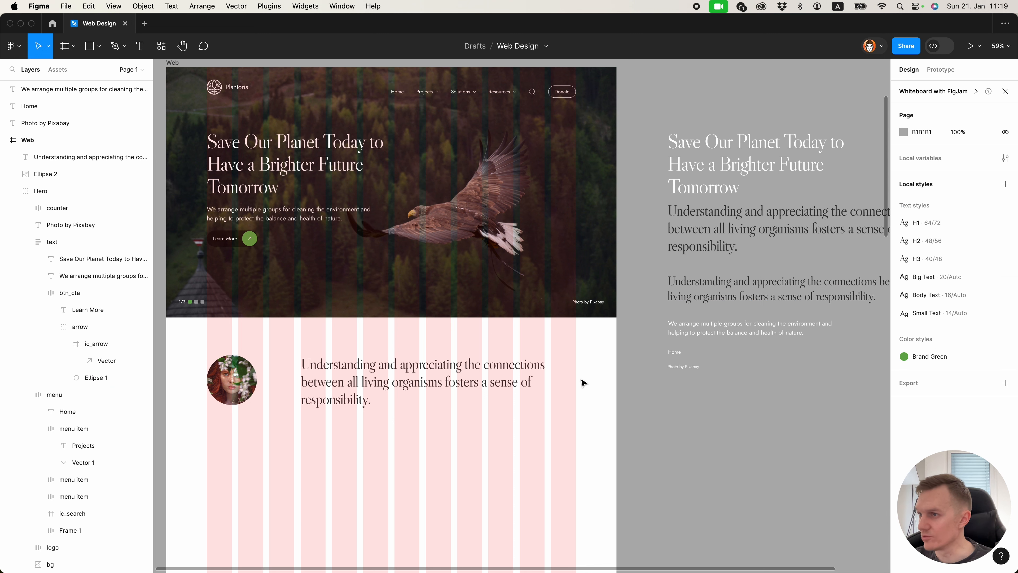
Create a color style named Dark Gray from the fill of the heading beside the circular portrait.
click(484, 357)
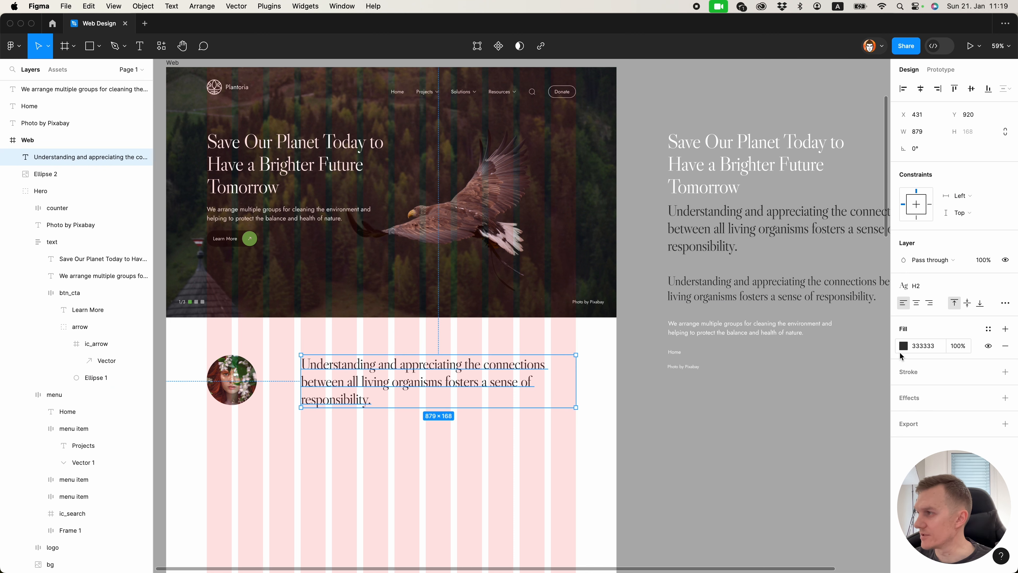
click(988, 329)
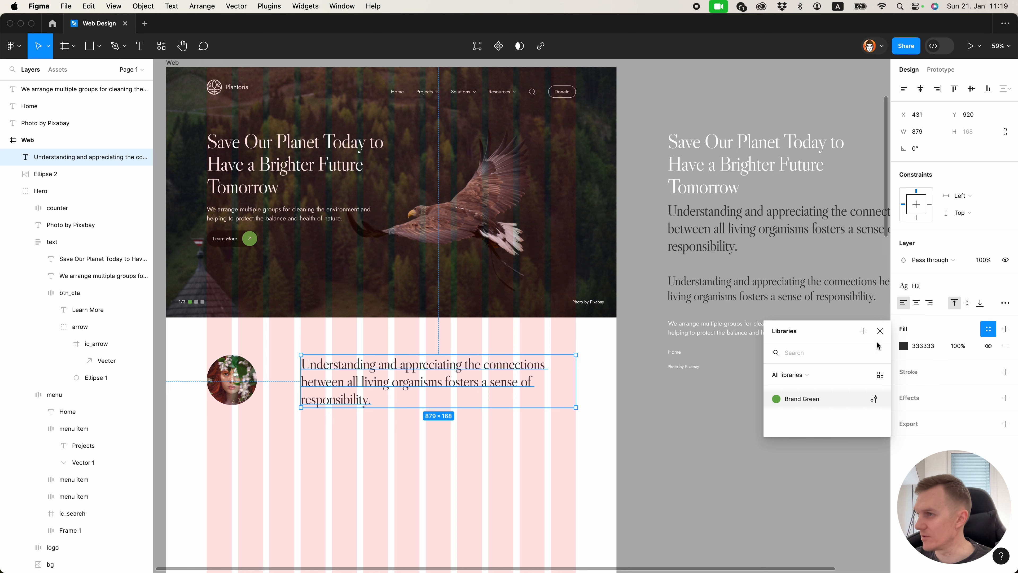
click(863, 331)
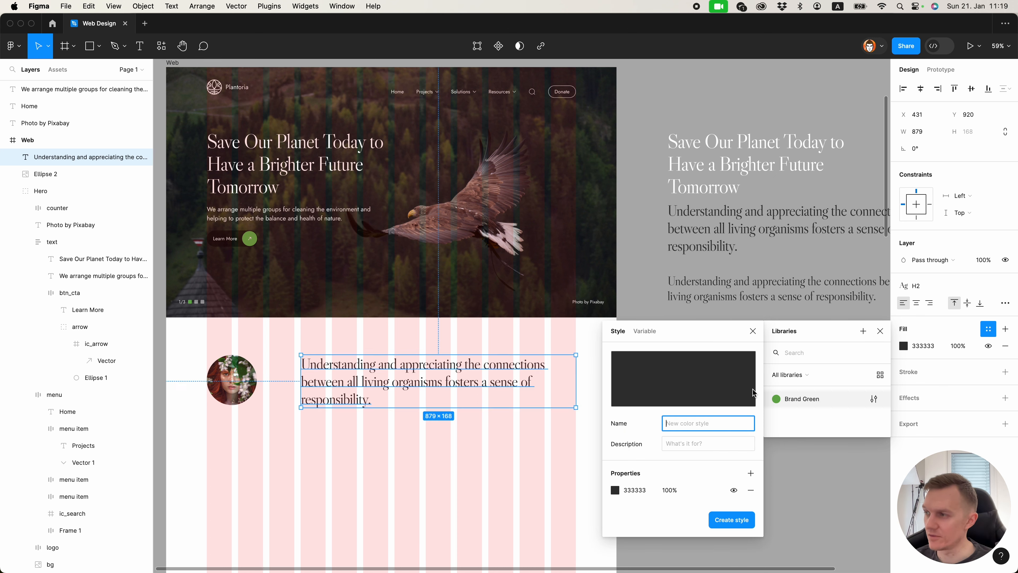
text(Dark Gray)
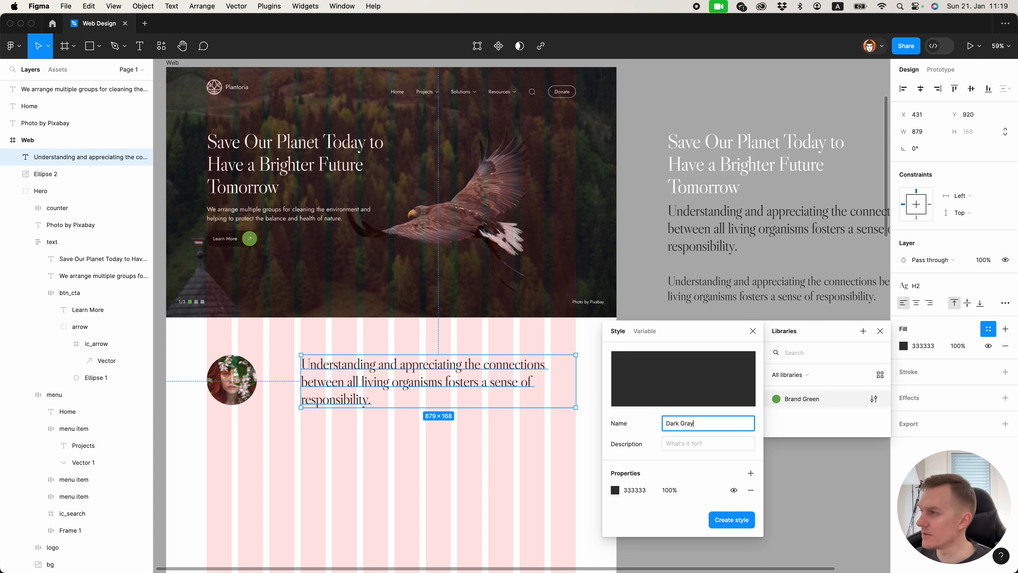
key(Return)
click(678, 419)
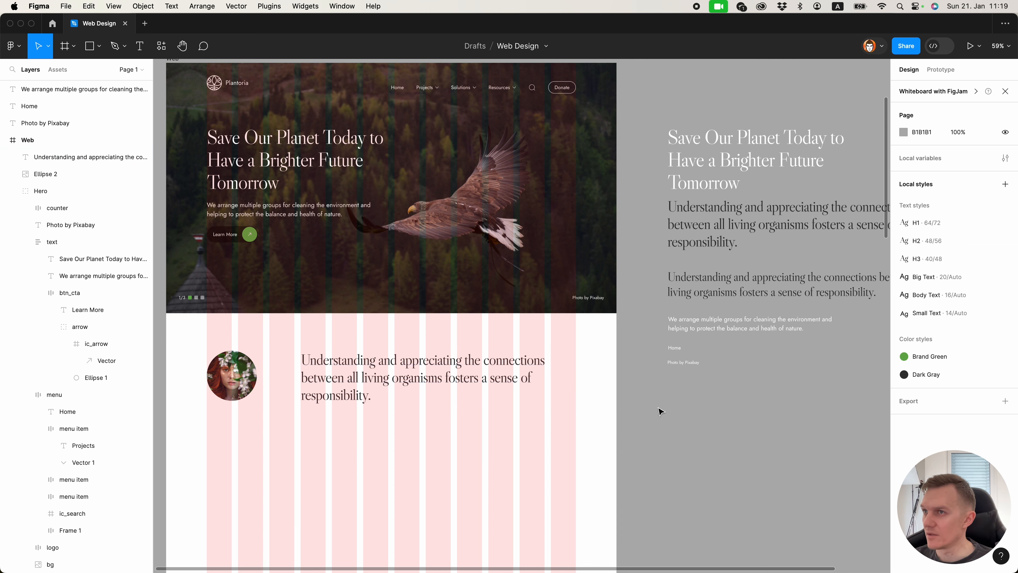
Hide the layout grids and draw a rectangle about 414 × 175 on the page below the quote text.
scroll(659, 412, down, 4)
scroll(661, 412, up, 3)
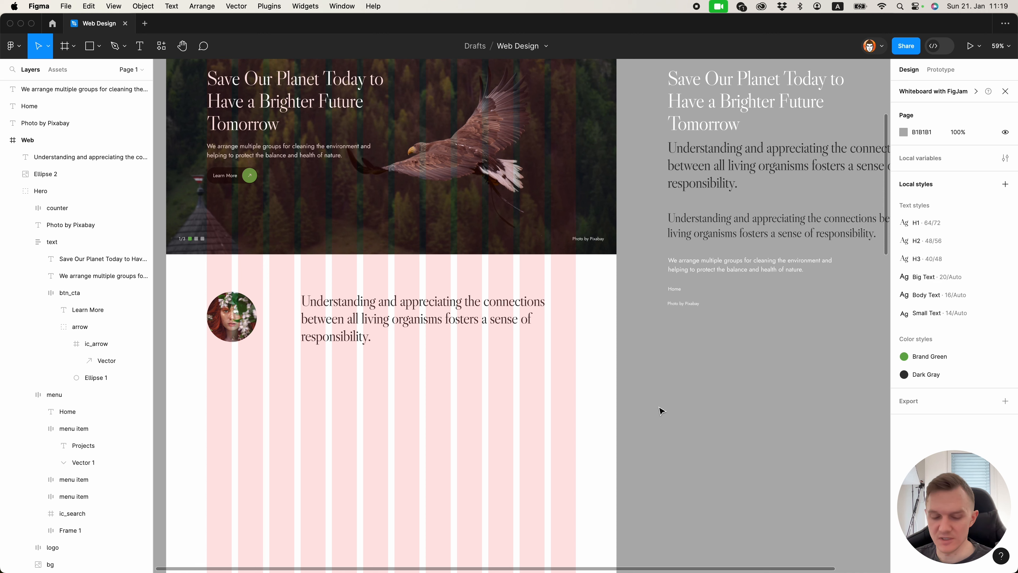
key(ctrl+g)
key(r)
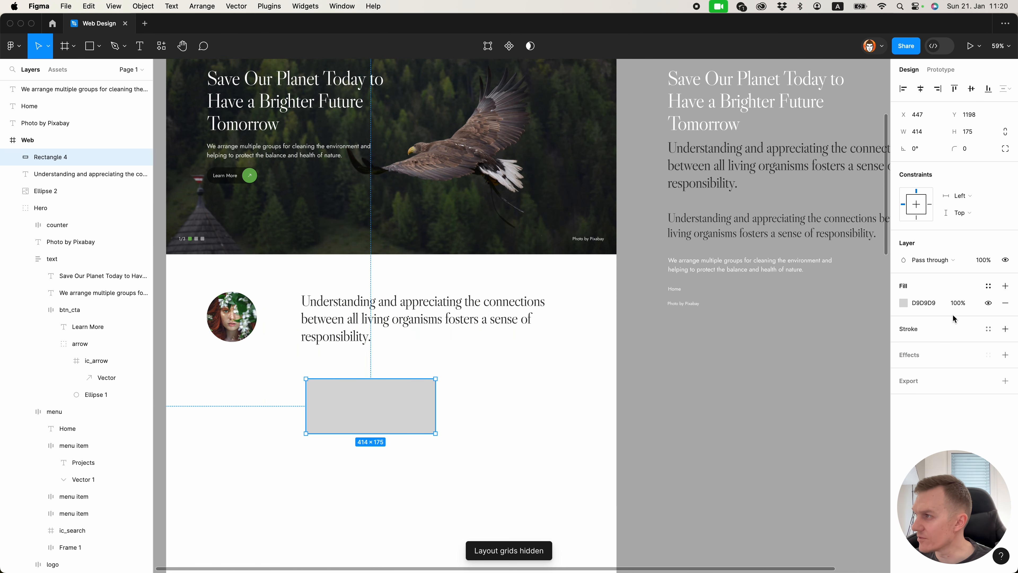
Change the new rectangle's fill to the very light greenish gray F4F6F3.
click(904, 303)
click(766, 310)
drag(766, 311, 767, 309)
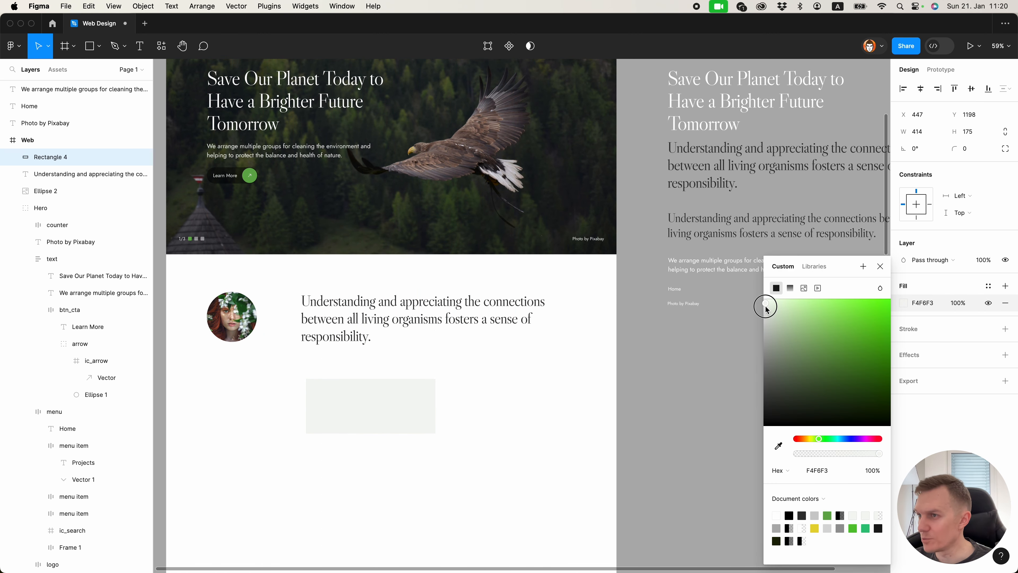
click(881, 266)
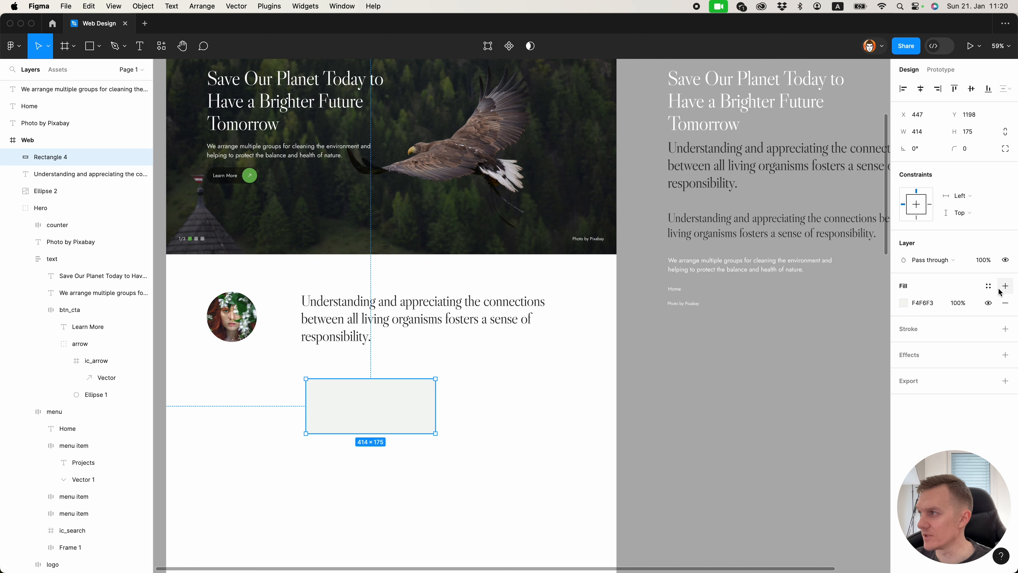
Save the rectangle's fill as a color style named Light Gray.
click(989, 286)
click(863, 287)
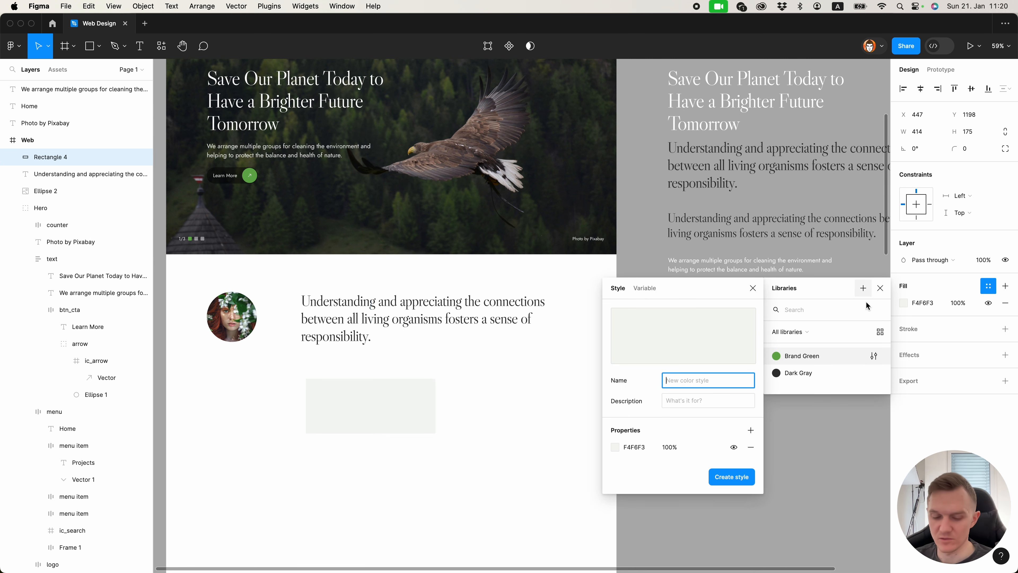
text(Light Gray)
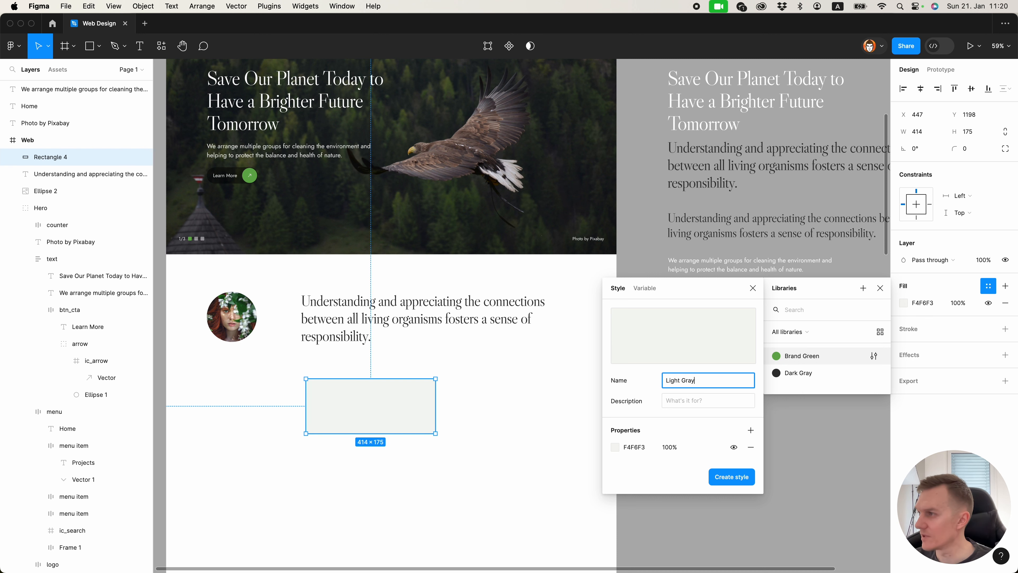
key(Return)
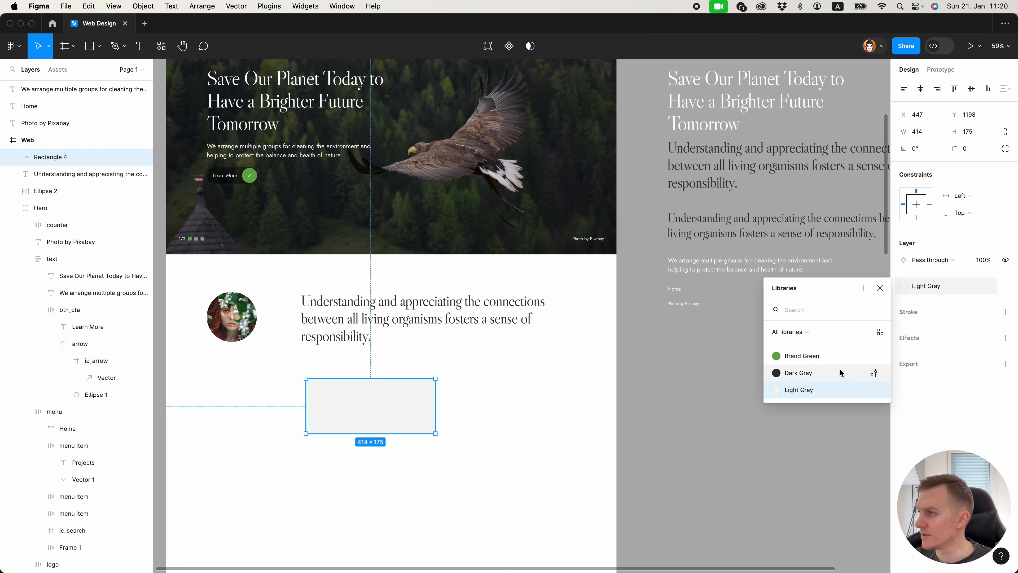
Save the FFFFFF fill of the "We arrange multiple groups" sample text beside the frame as a color style named White.
click(714, 264)
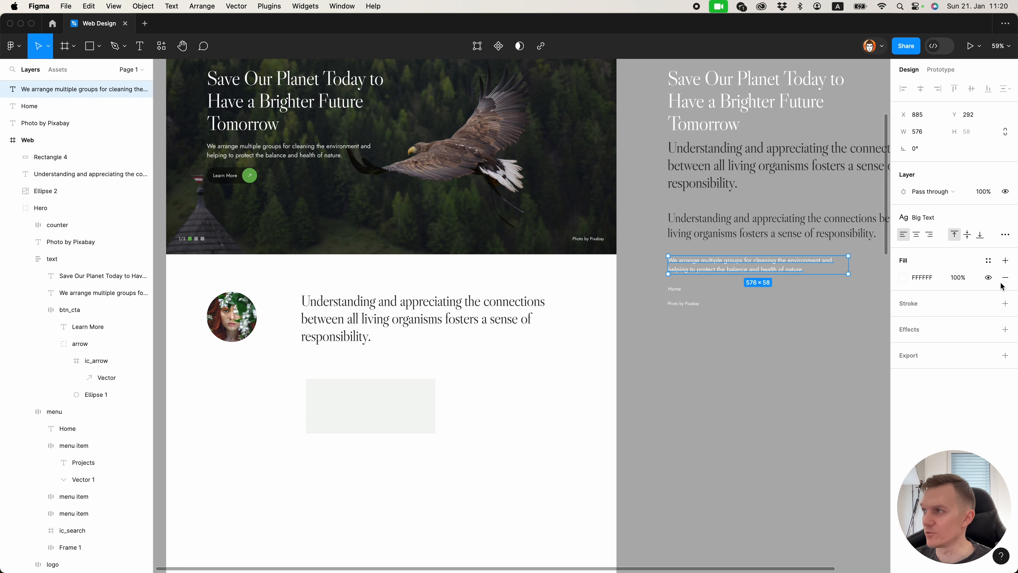
click(988, 260)
click(863, 262)
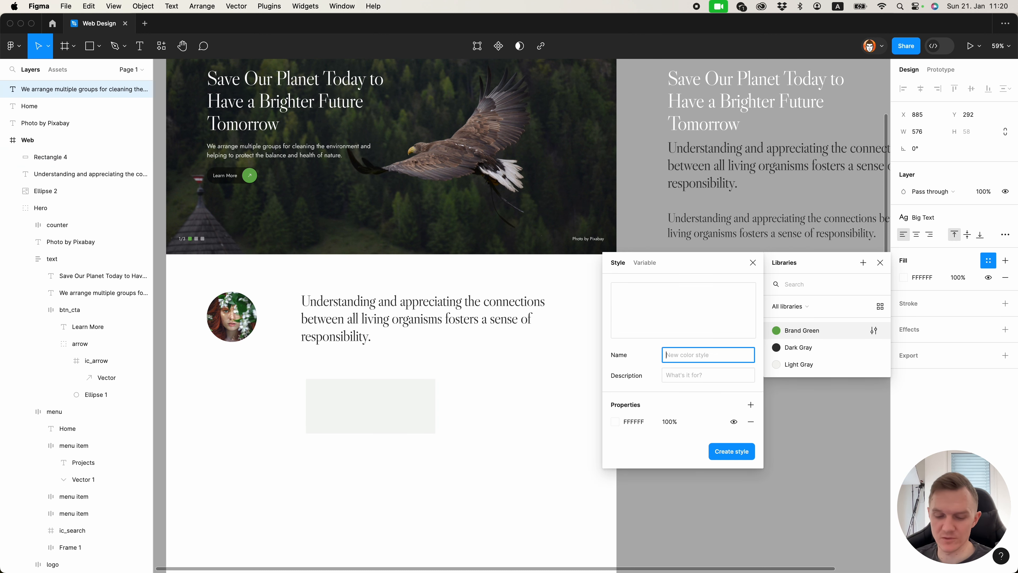
text(Whi)
key(Return)
click(627, 384)
scroll(627, 384, up, 1)
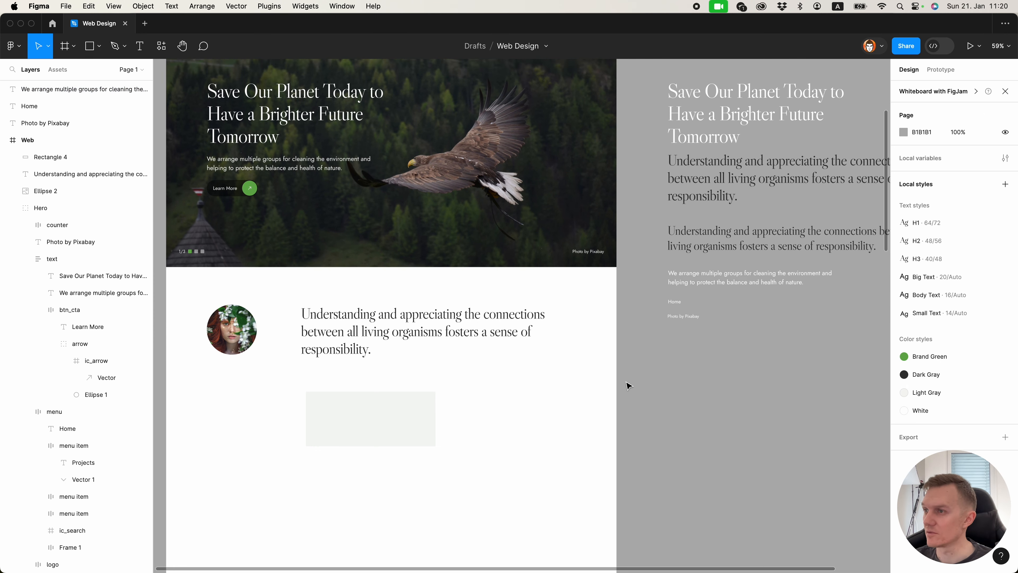
Delete the light gray rectangle below the quote.
scroll(628, 384, down, 3)
click(376, 370)
key(Delete)
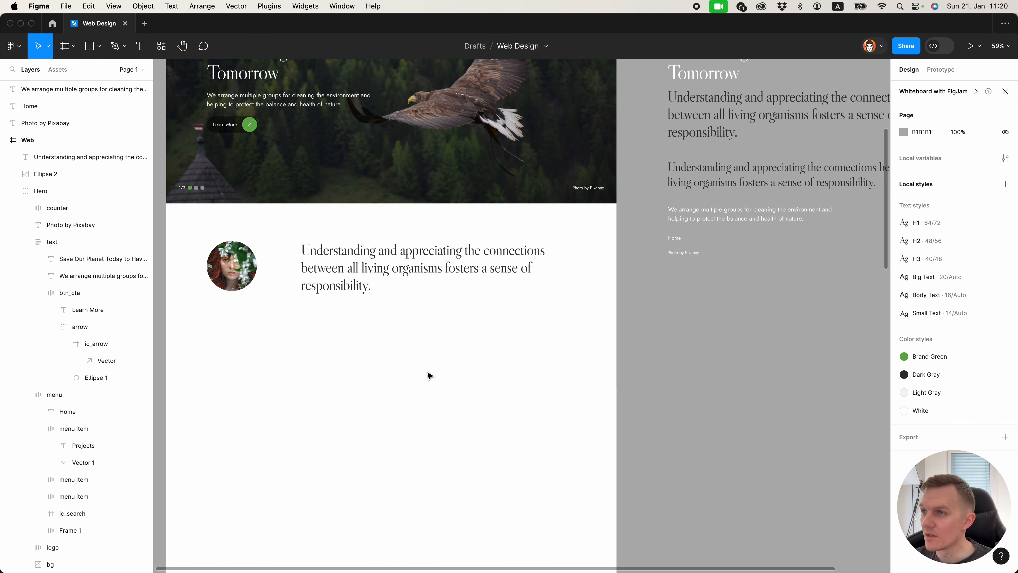
Duplicate the quote text directly below itself and apply the Small Text style to the copy.
scroll(427, 375, up, 3)
click(326, 377)
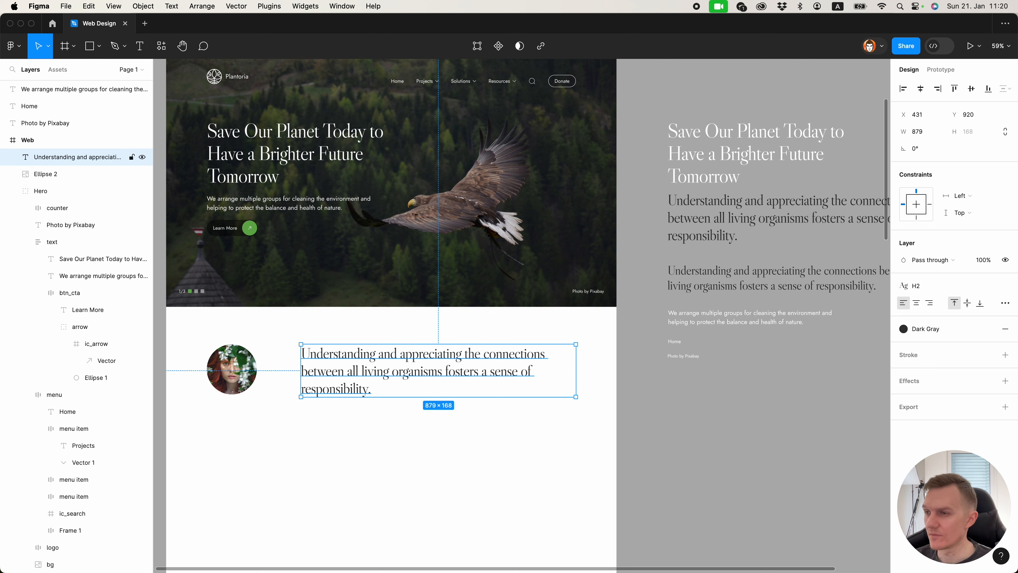
drag(338, 387, 337, 448)
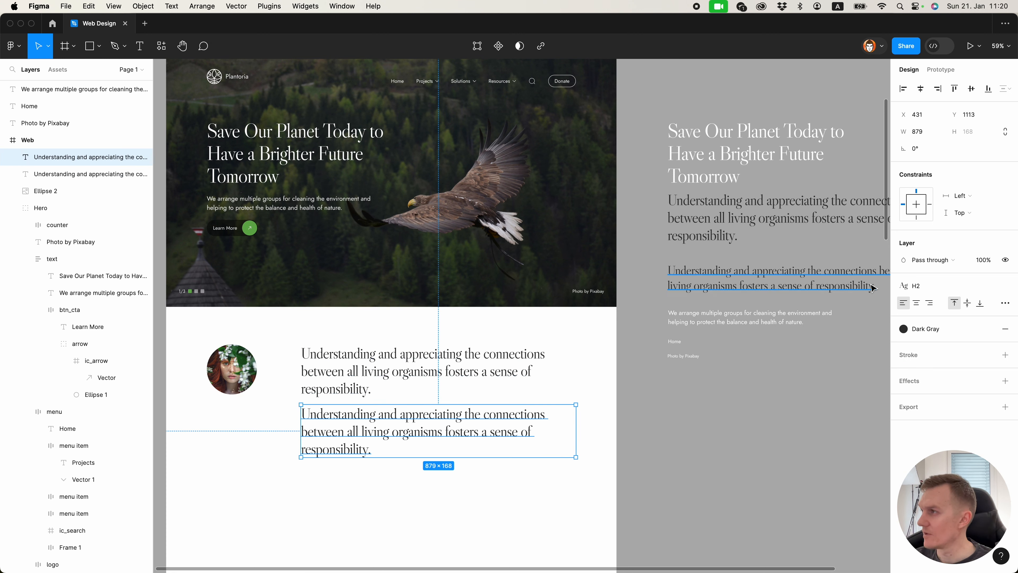
click(936, 288)
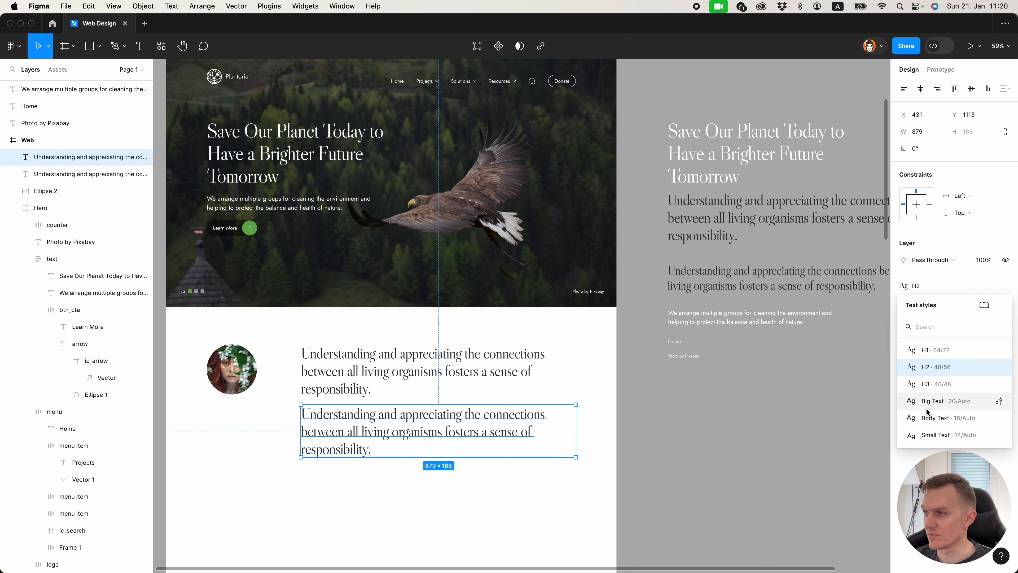
click(934, 435)
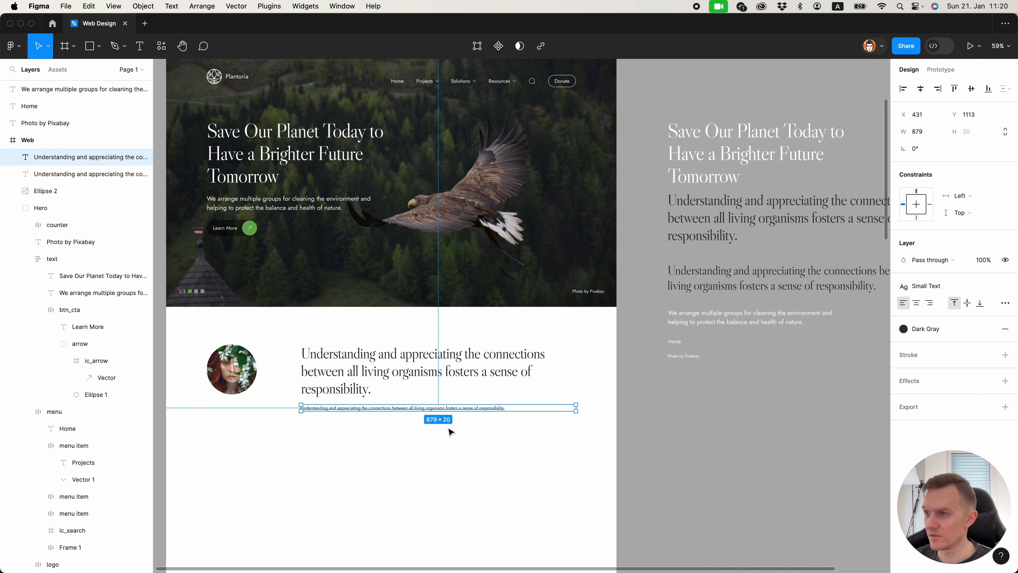
click(409, 425)
scroll(391, 437, up, 5)
scroll(391, 436, down, 5)
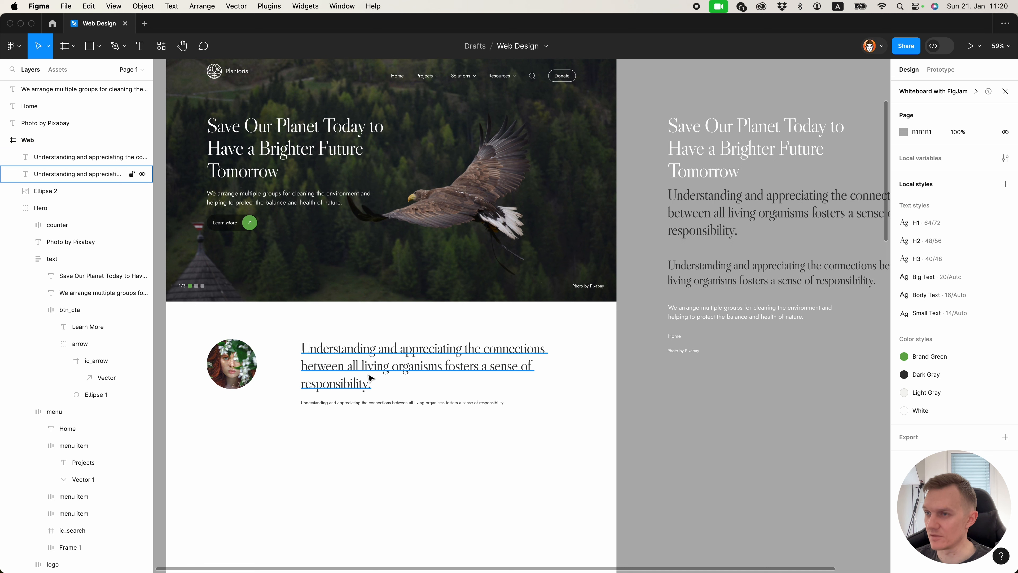
Replace the small text below the quote with an attribution: a dash, the founder's full name and "Plantoria Founder".
click(343, 405)
double_click(342, 404)
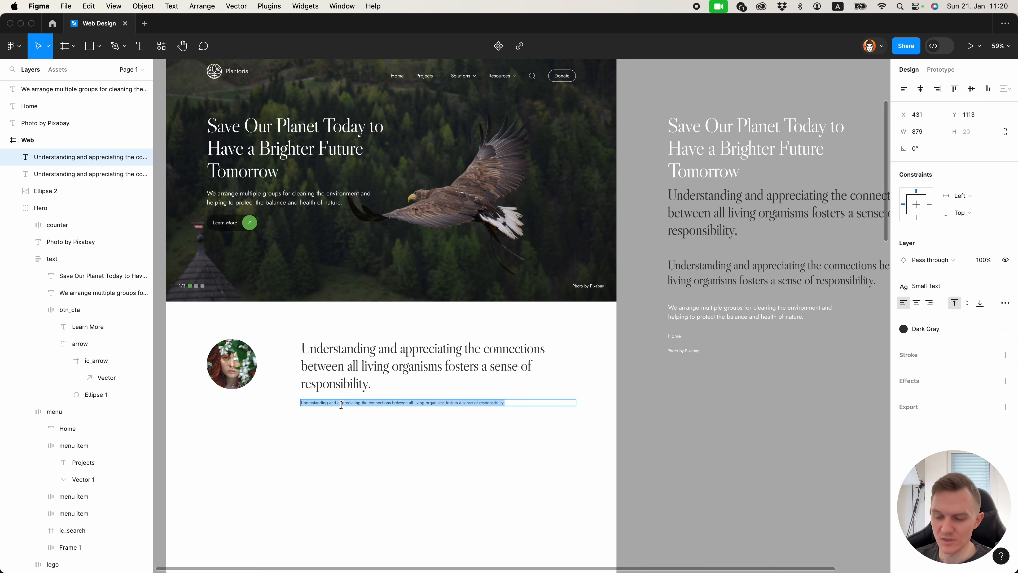
key(BackSpace)
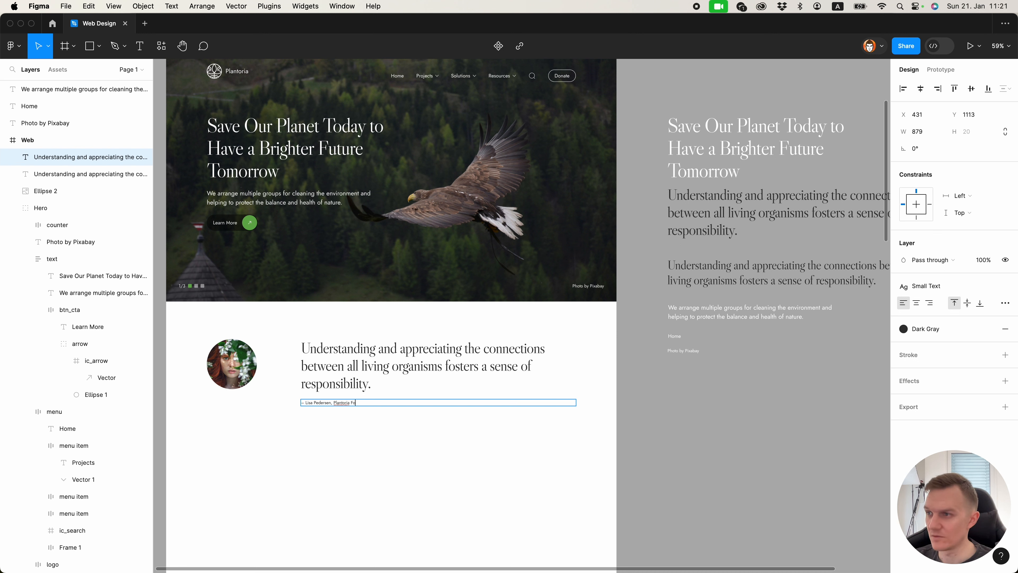
key(Escape)
click(357, 429)
click(347, 404)
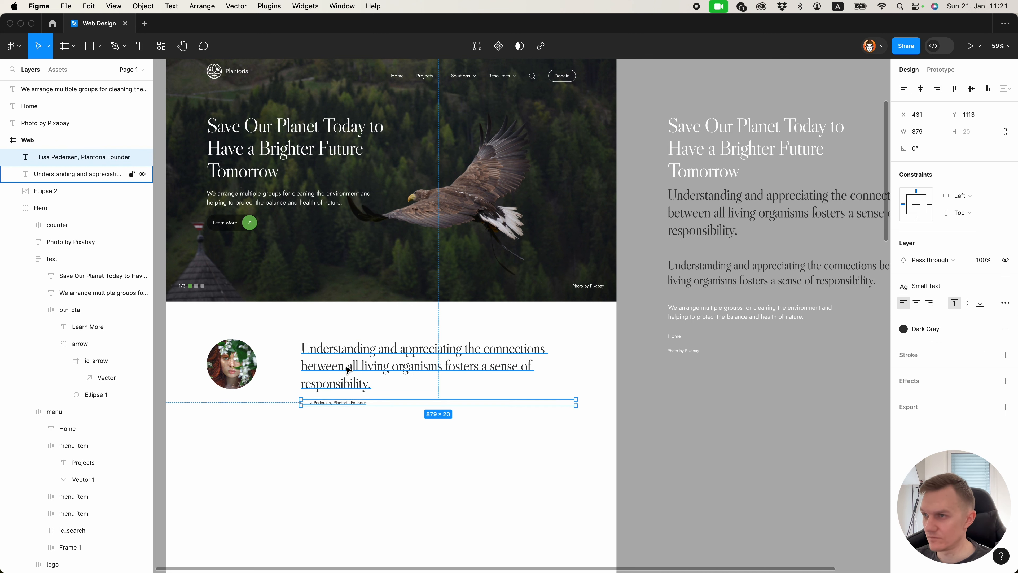
click(341, 448)
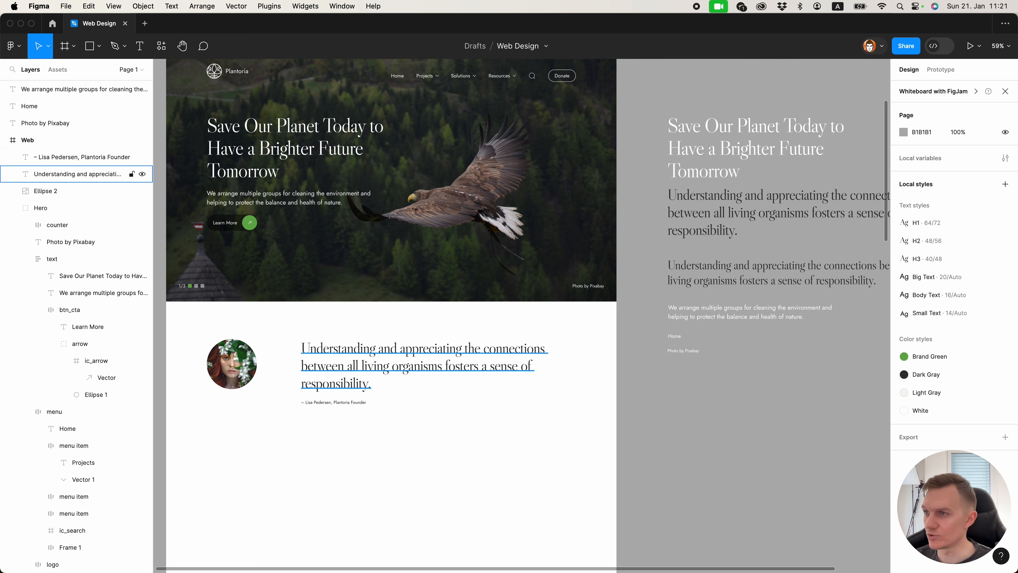
Apply the Brand Green color style to the words "all living organisms" in the quote.
double_click(364, 371)
drag(349, 367, 437, 366)
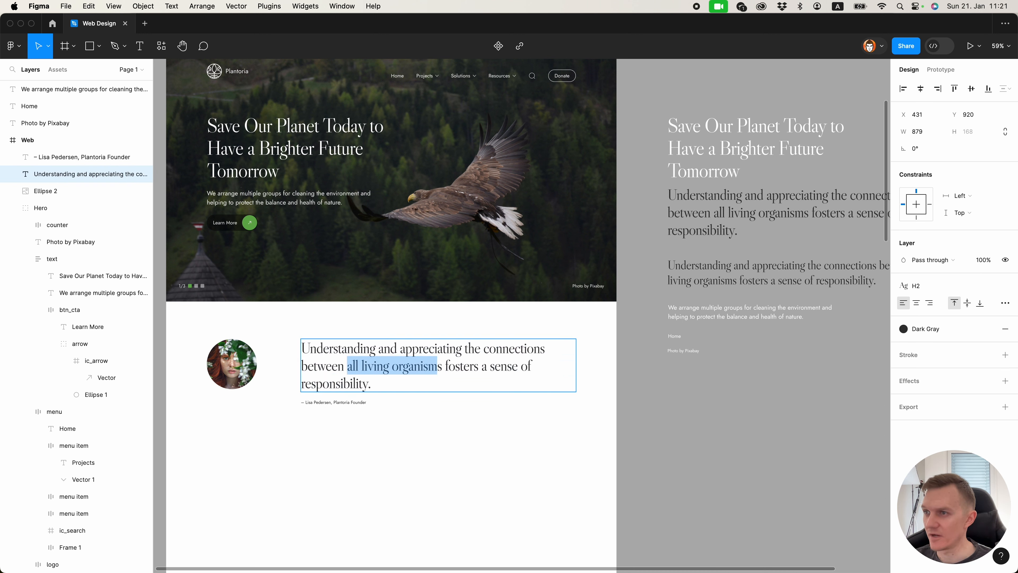
click(435, 366)
drag(346, 366, 448, 364)
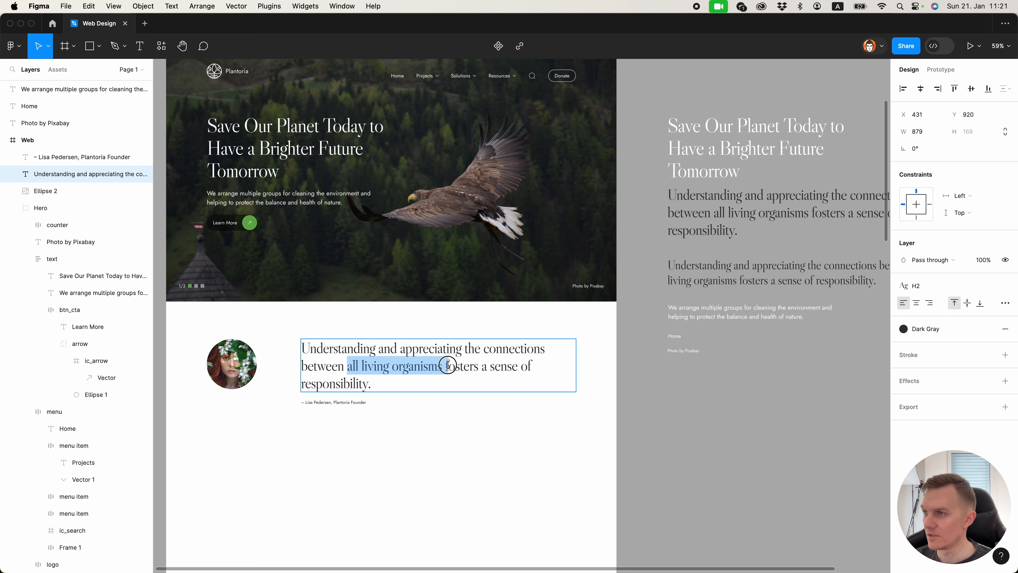
click(940, 327)
click(824, 400)
click(720, 387)
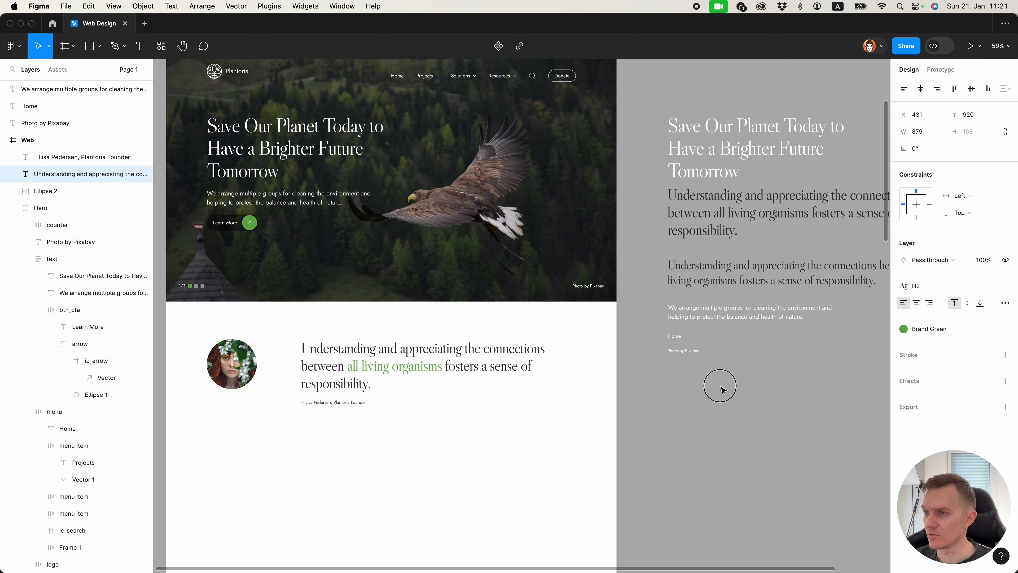
click(721, 388)
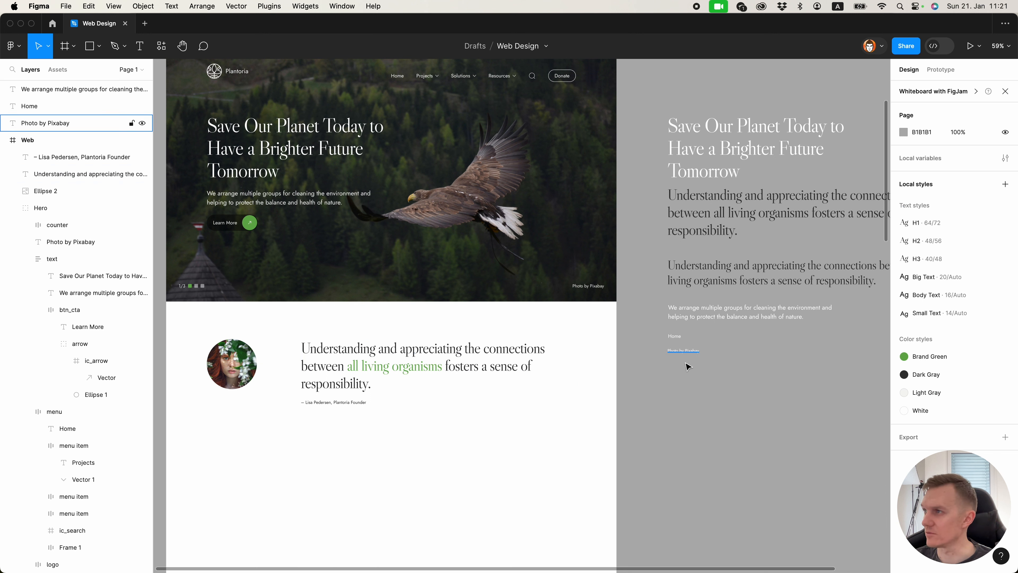
Delete all the sample texts on the canvas beside the Web frame.
drag(645, 106, 743, 407)
key(Delete)
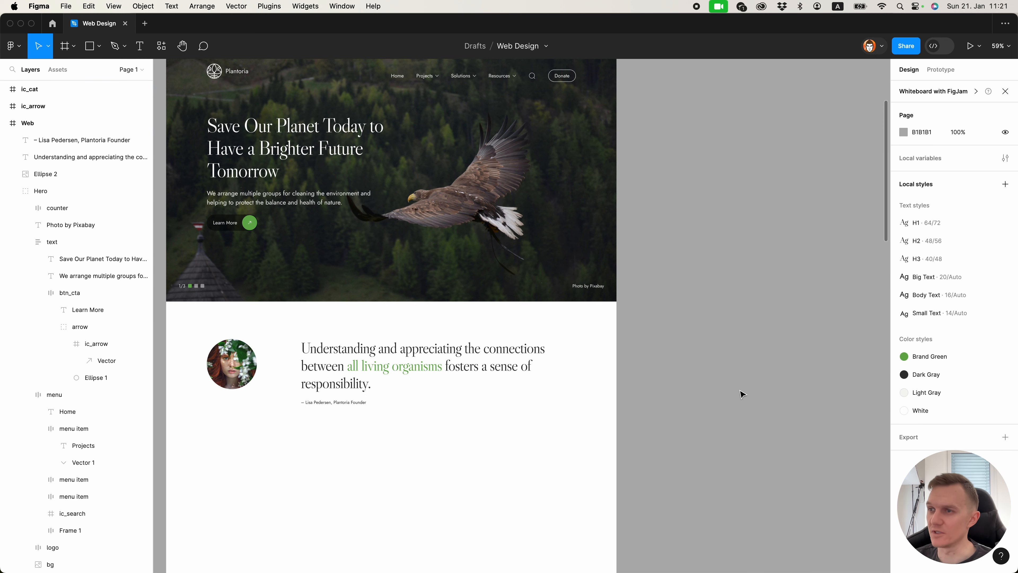
Add a separate text layer with an opening quotation mark “ between the round portrait and the quote.
scroll(732, 353, up, 5)
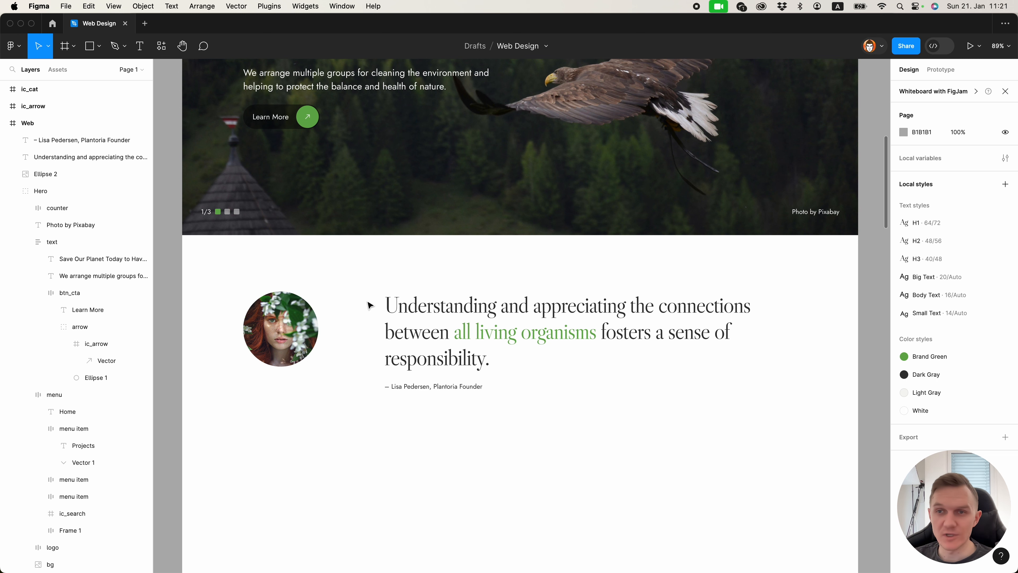
key(t)
click(352, 290)
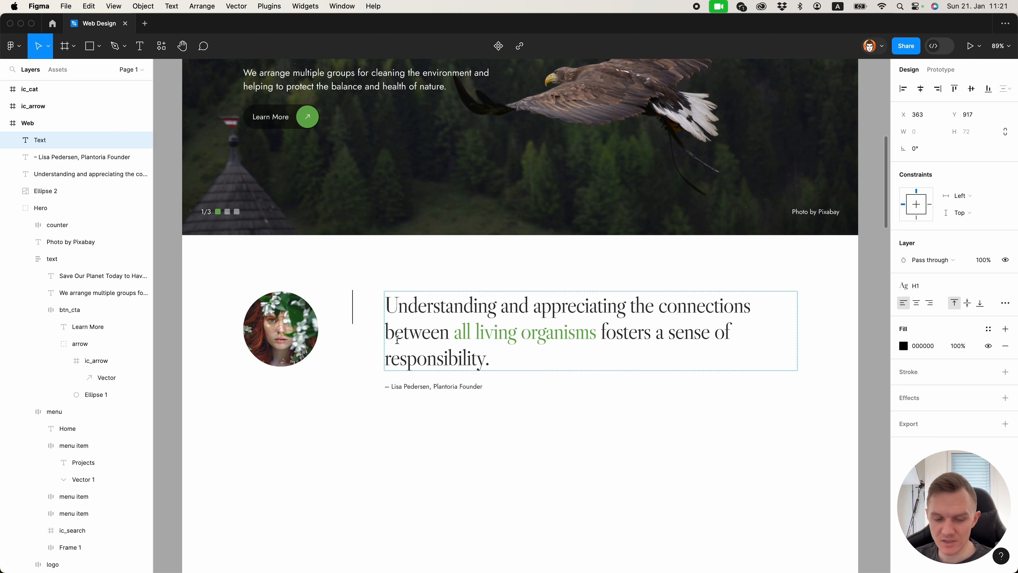
text(@)
key(BackSpace)
text(“)
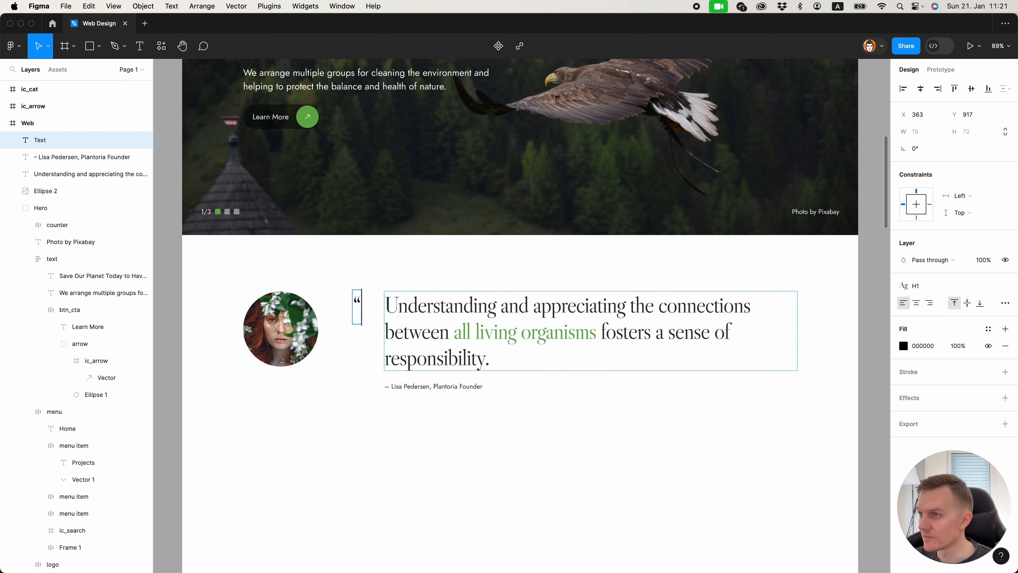
key(Escape)
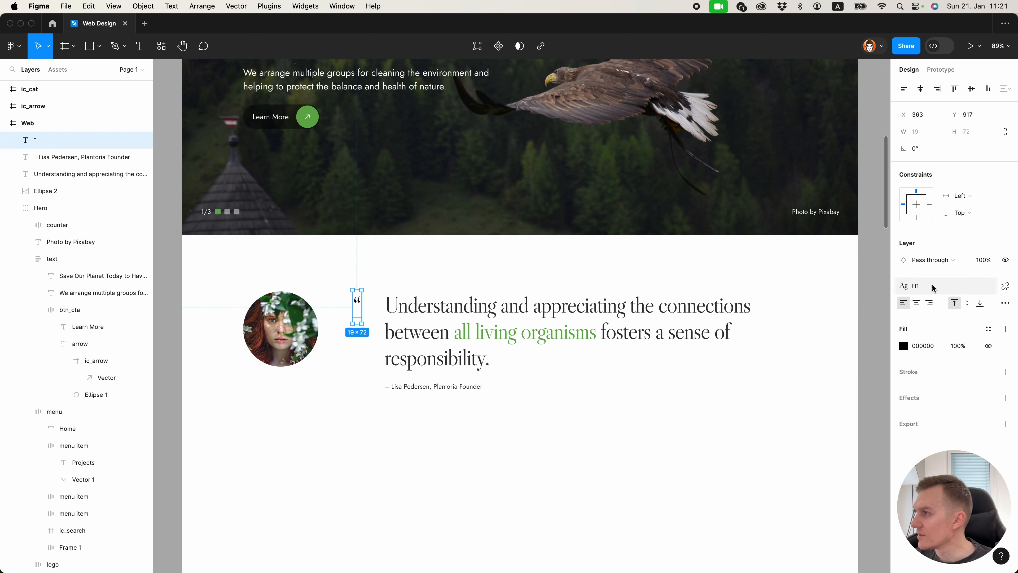
Detach the H1 style from the quotation mark and set its font to Libre Franklin.
click(1005, 285)
click(934, 303)
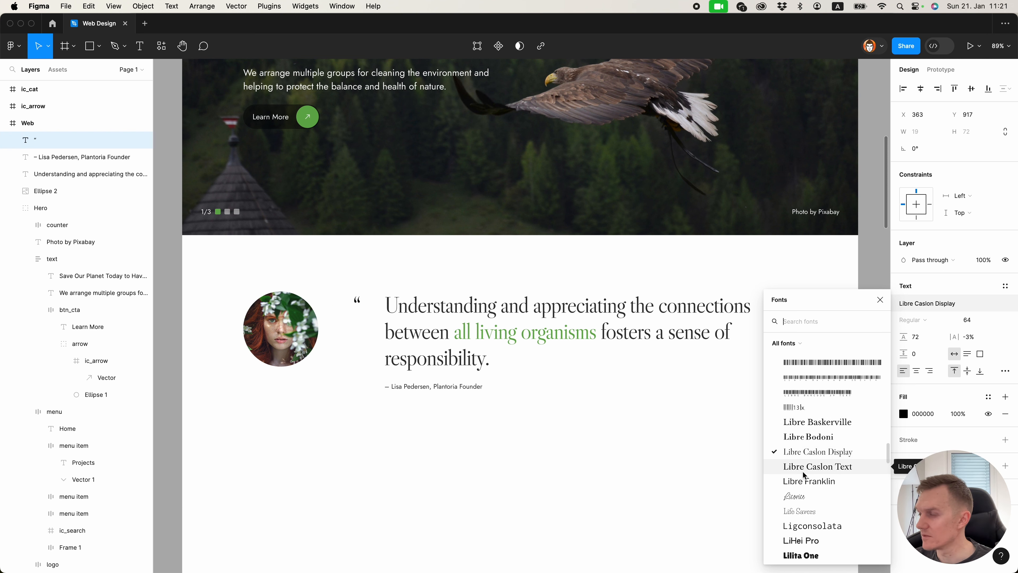
click(808, 482)
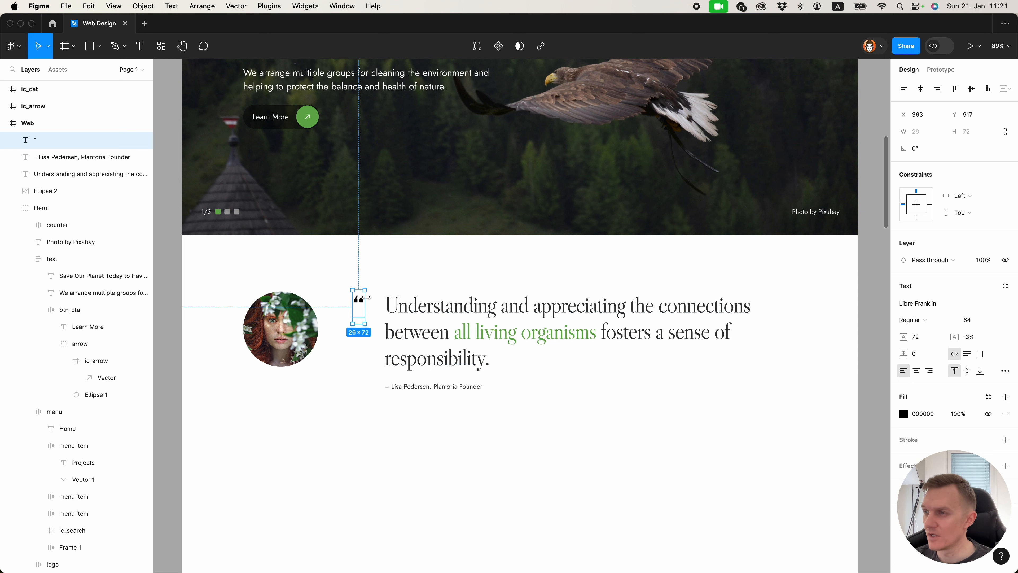
Convert the quotation mark to a vector shape with Outline stroke and enlarge it to 36 × 27.
right_click(363, 303)
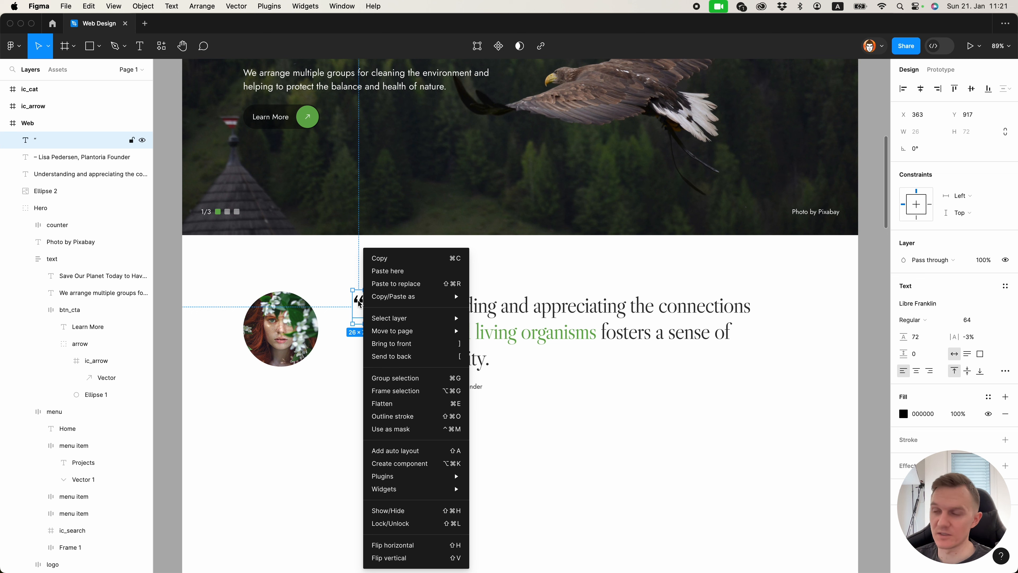
click(397, 417)
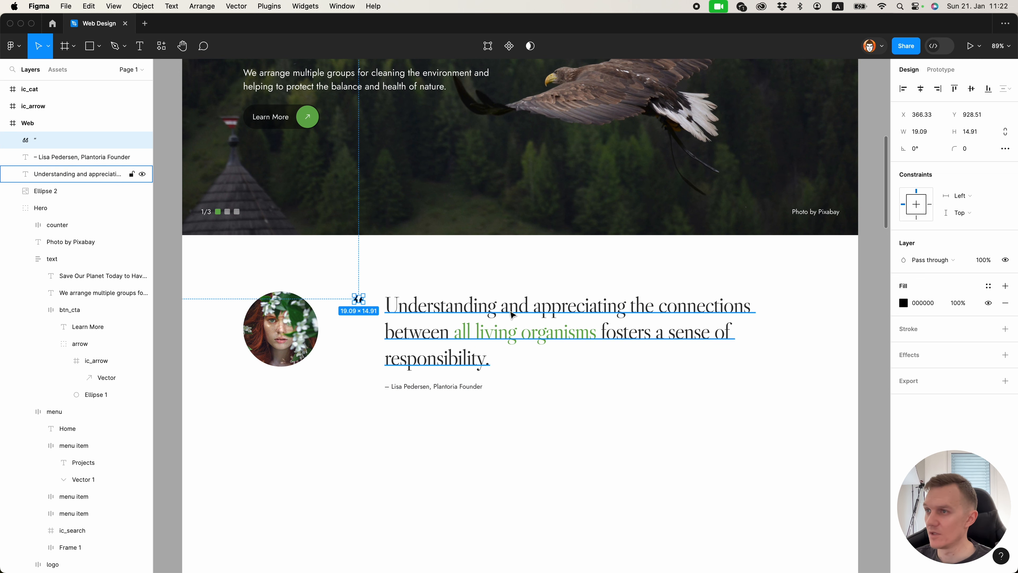
drag(363, 305, 368, 309)
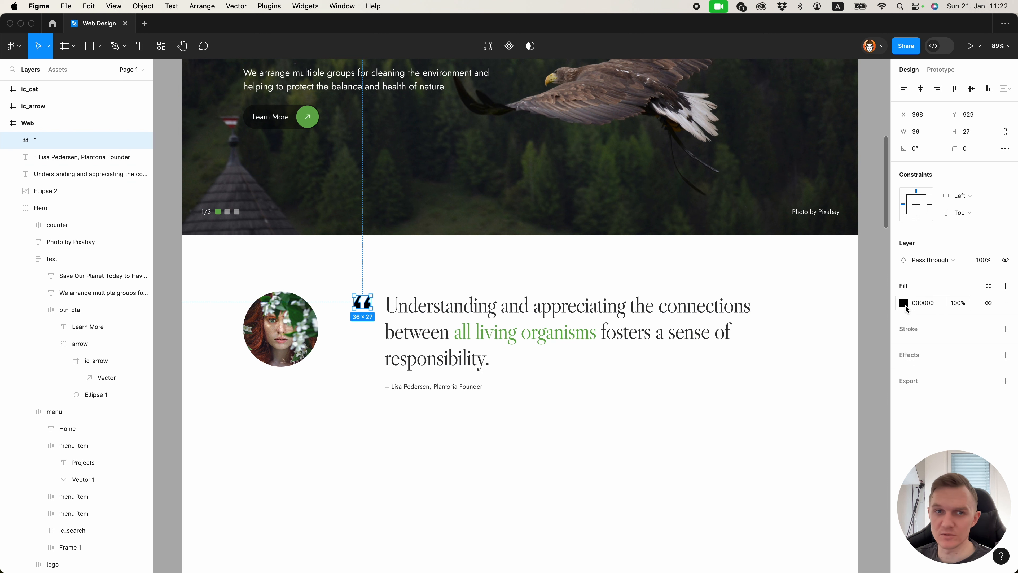
Fill the quotation mark with the Light Gray style, detach that style and darken the color to E6E7E5.
click(988, 286)
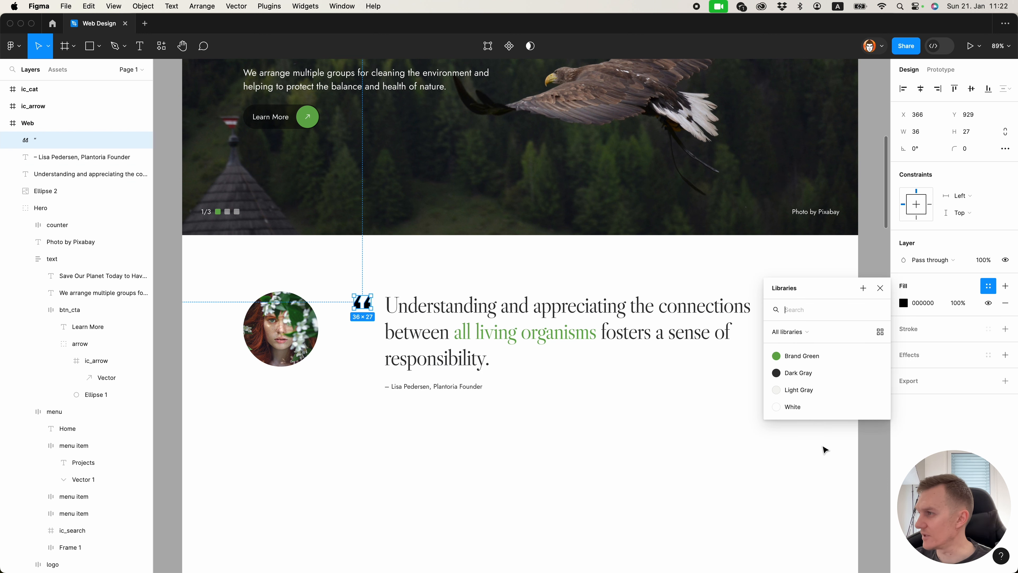
click(743, 462)
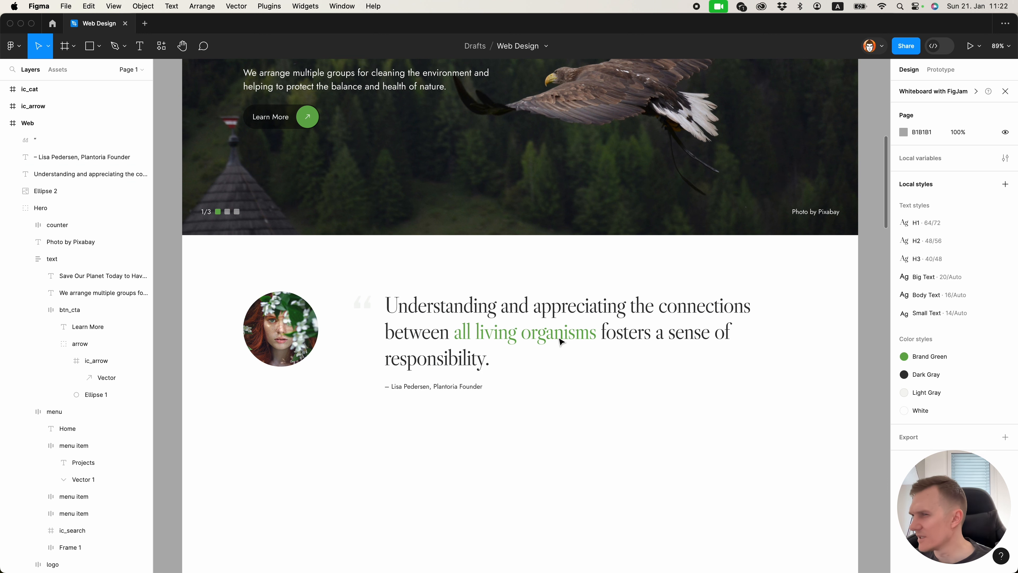
click(363, 301)
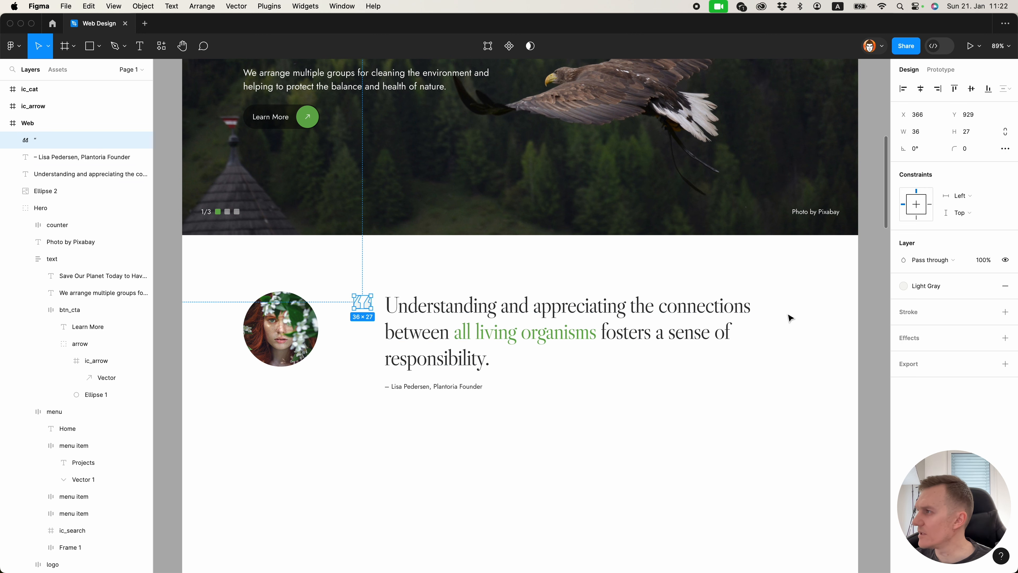
click(990, 286)
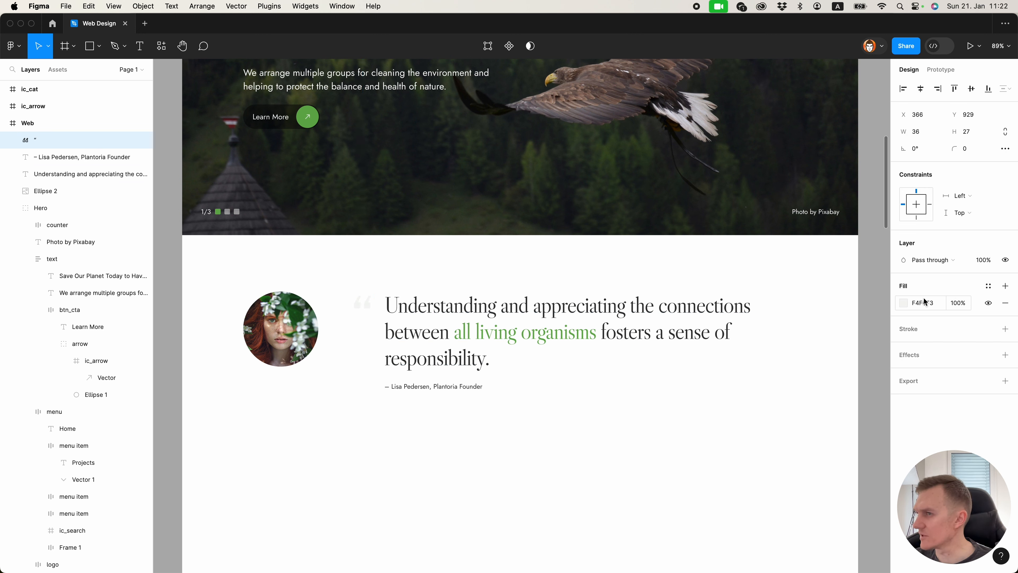
click(907, 303)
click(766, 310)
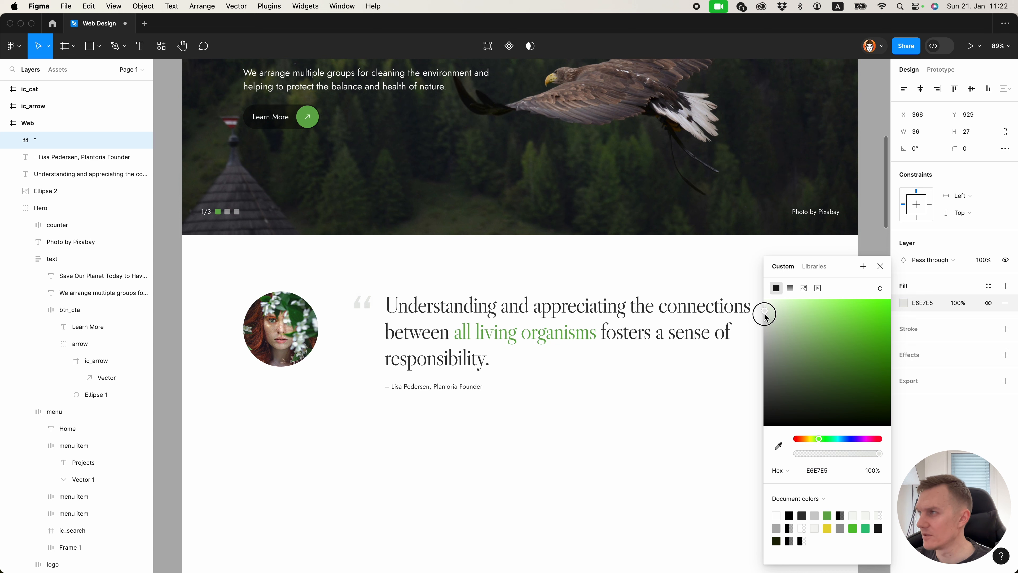
click(880, 266)
Align the quotation mark's top edge with the quote text at Y 920 and nudge it right to X 371.
shift+click(449, 330)
key(alt+w)
click(559, 435)
scroll(560, 434, up, 2)
scroll(559, 434, down, 3)
scroll(560, 435, down, 2)
click(427, 374)
key(Right)
key(Right)
key(Right)
key(Right)
key(Right)
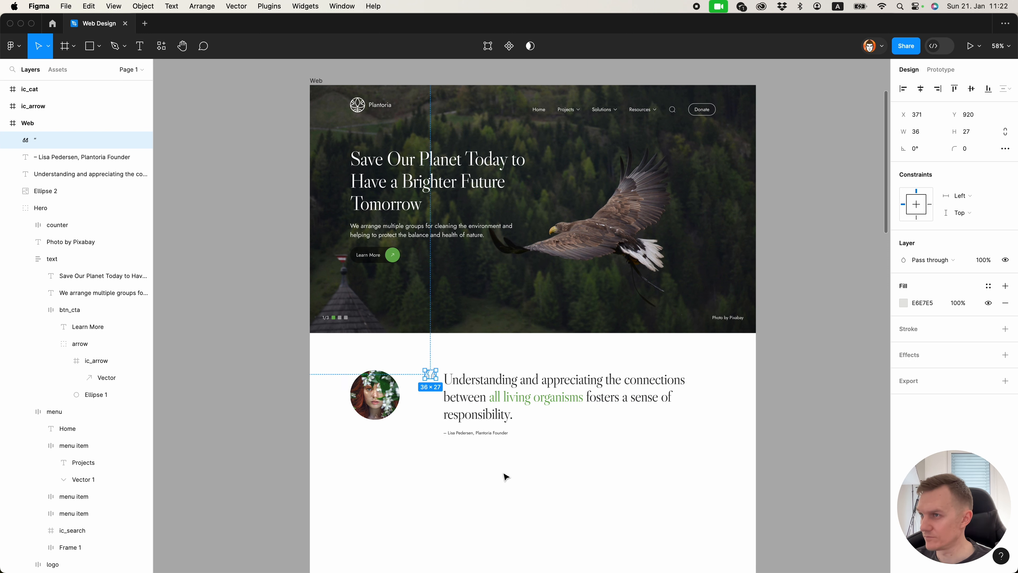
click(504, 491)
Draw a full-width rectangle about 1440 × 445 around the quote content below the hero image and send it to the back.
scroll(505, 490, down, 3)
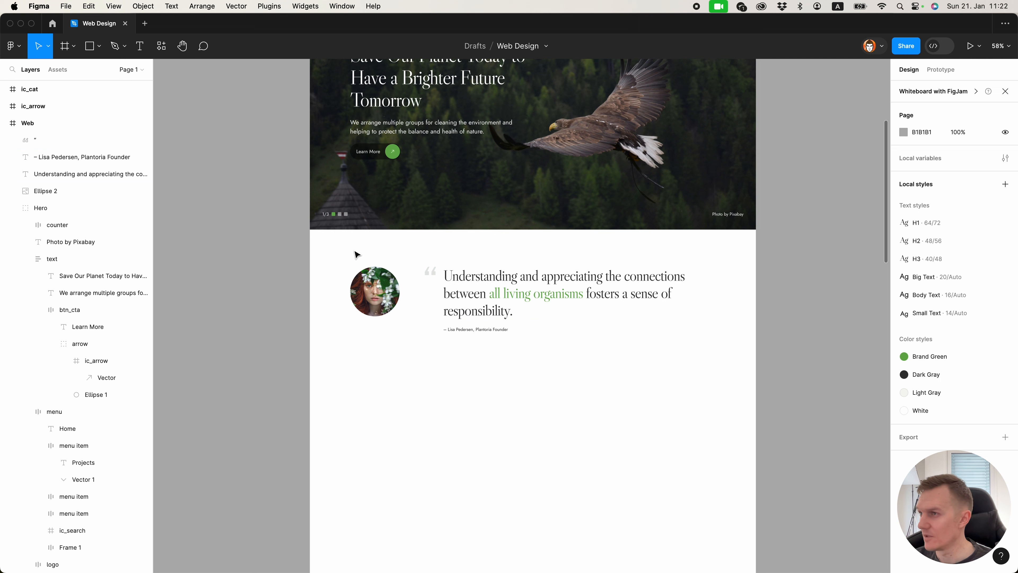
scroll(508, 327, up, 1)
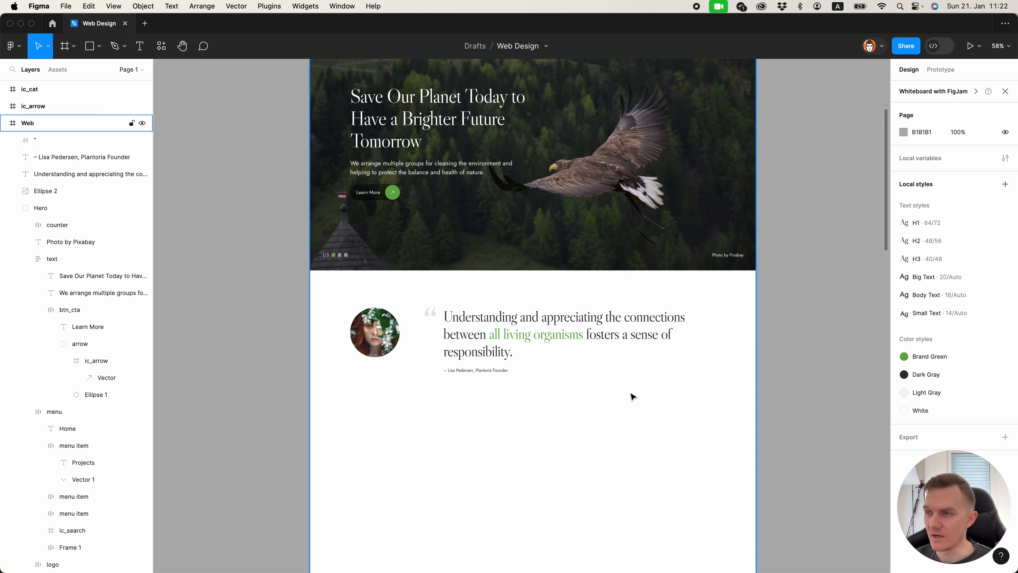
key(r)
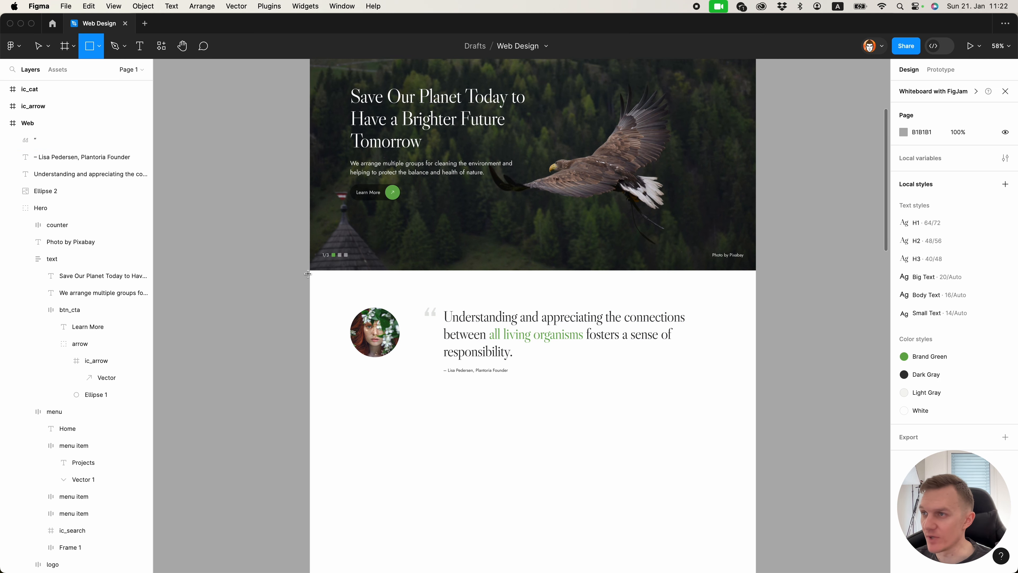
drag(311, 271, 756, 409)
key(bracketleft)
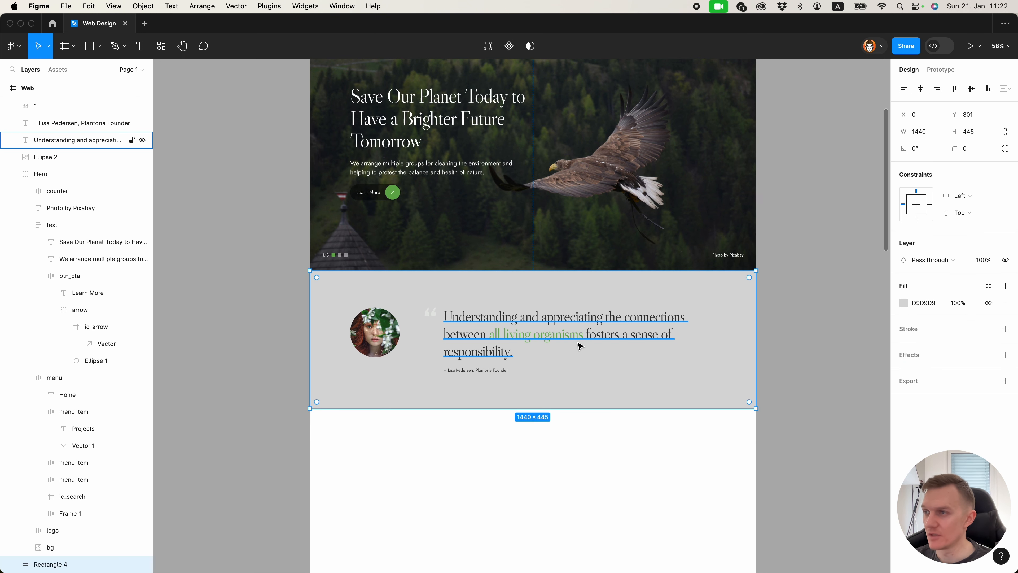
Bring the rectangle to the front, and send it backward one layer at a time behind the quote content.
key(bracketright)
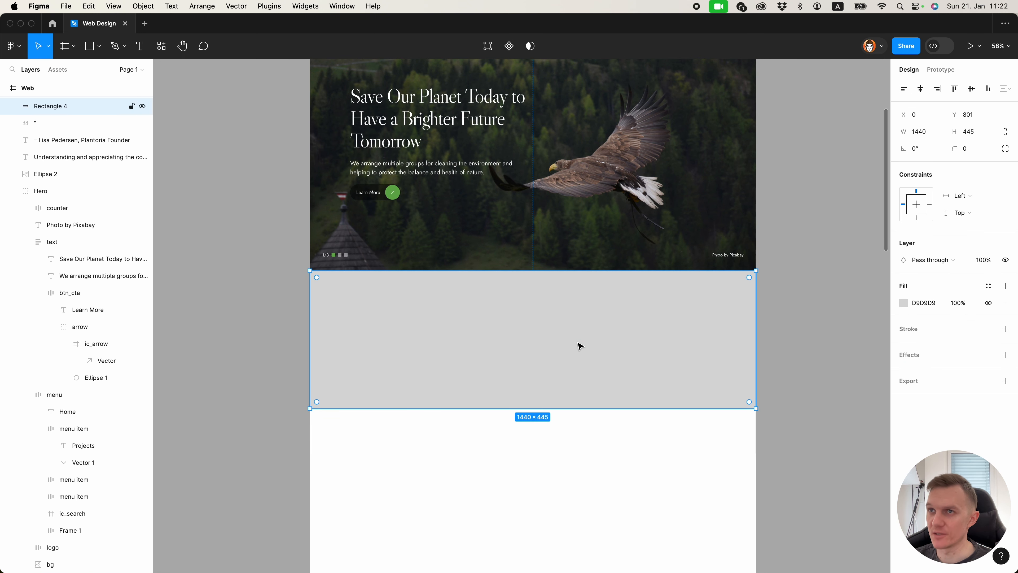
key(super+bracketleft)
key(super+bracketleft)
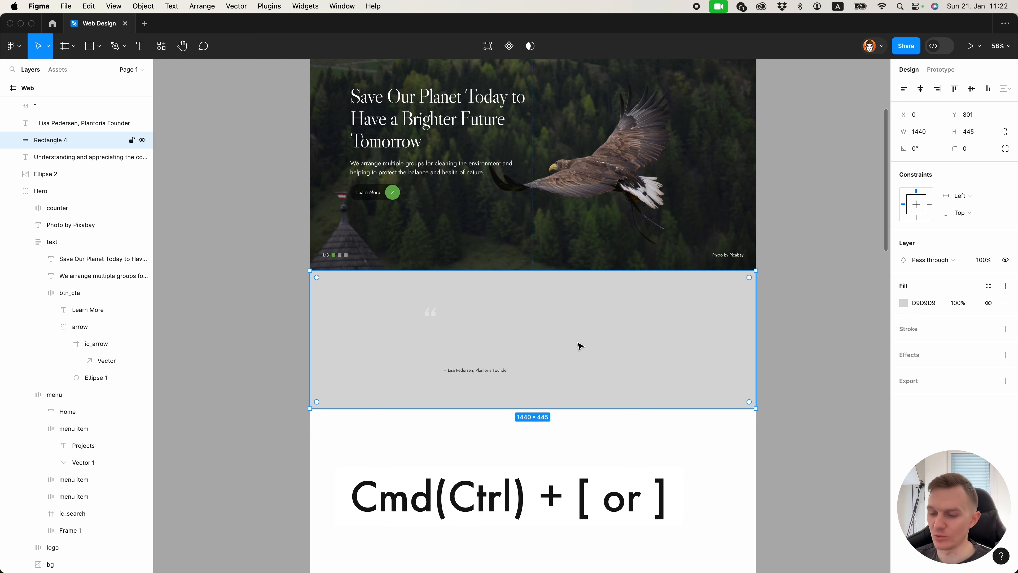
key(super+bracketleft)
key(super+bracketleft)
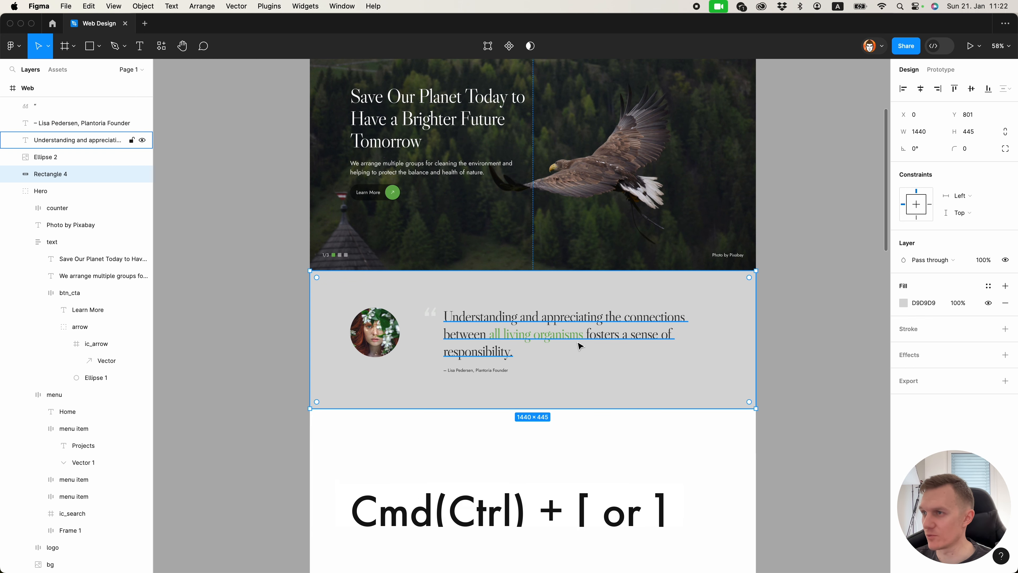
key(super+bracketleft)
Set the fill of the rectangle behind the quote to FFFFFF.
click(554, 458)
click(404, 381)
click(924, 303)
text(fff)
key(Return)
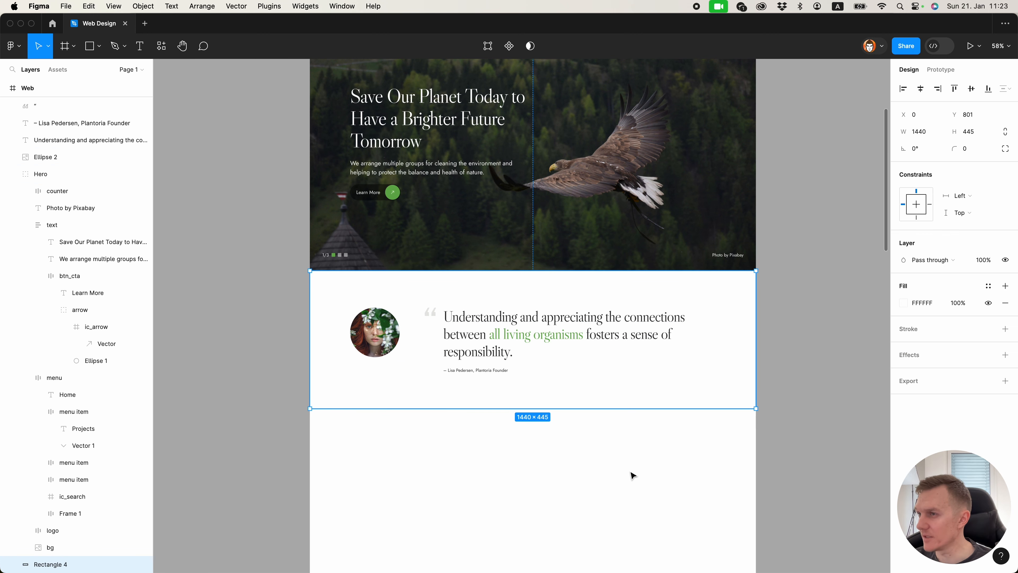
Move the portrait, quotation mark and quote text down to Y 921, and shift the attribution line down by the same 1 px.
click(372, 327)
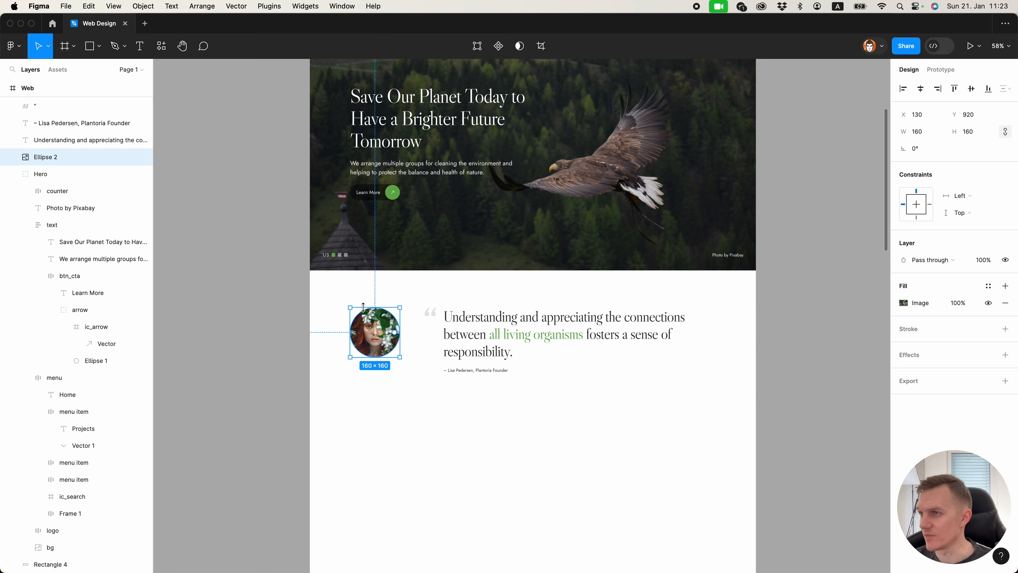
shift+click(430, 312)
shift+click(456, 317)
key(alt+Down)
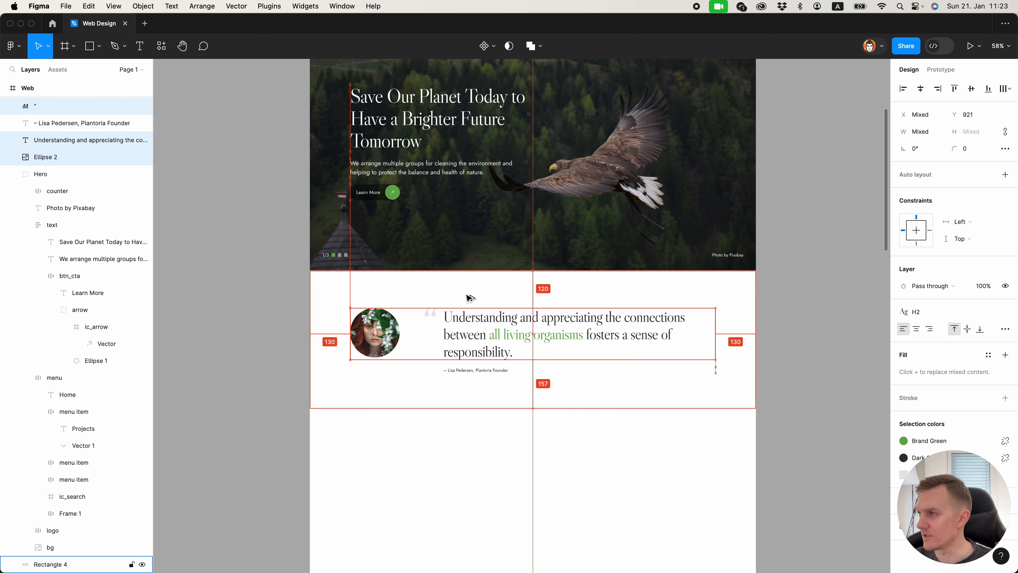
click(467, 370)
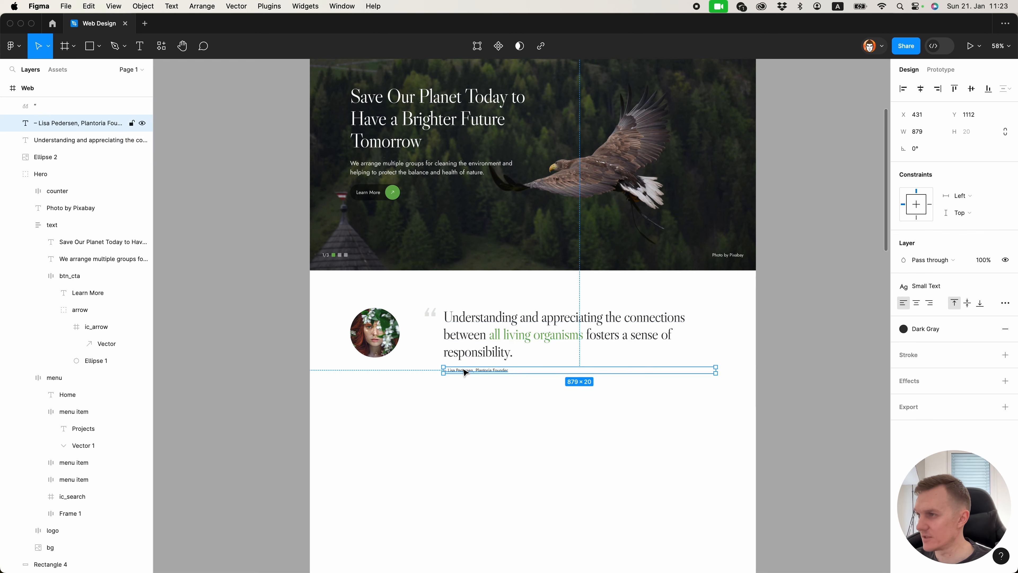
click(460, 417)
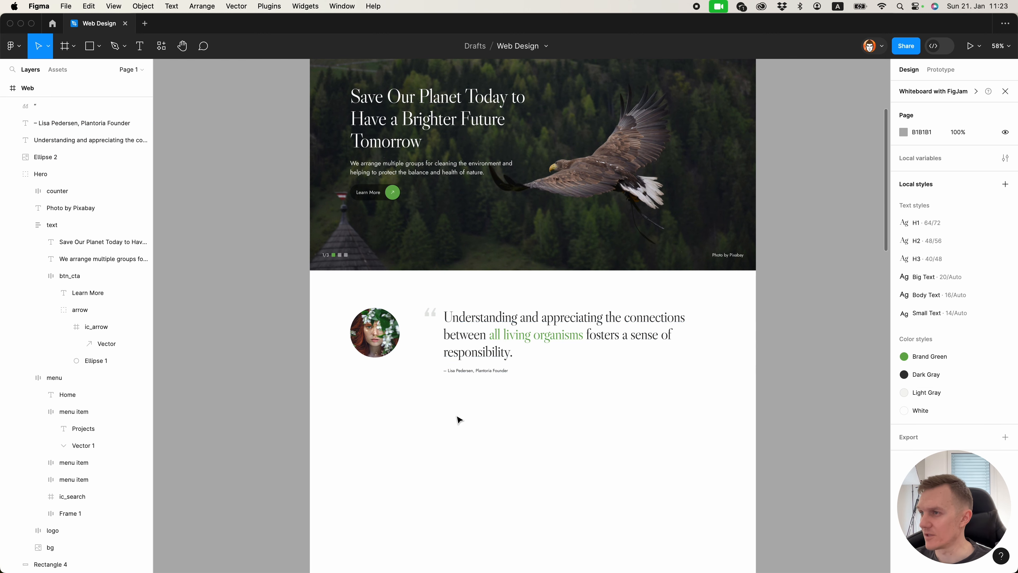
Increase the white background rectangle's height to 452.
click(451, 337)
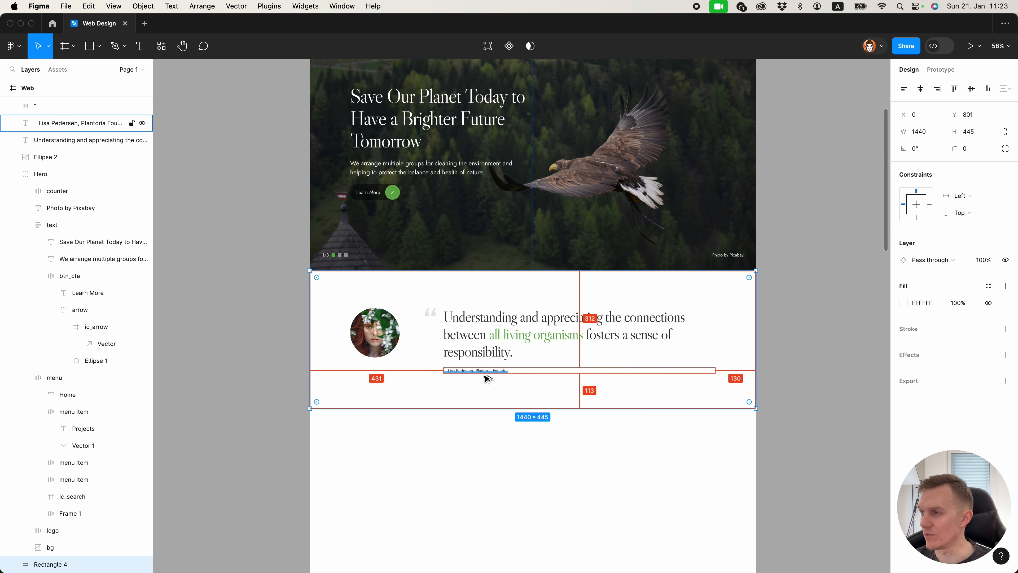
click(977, 135)
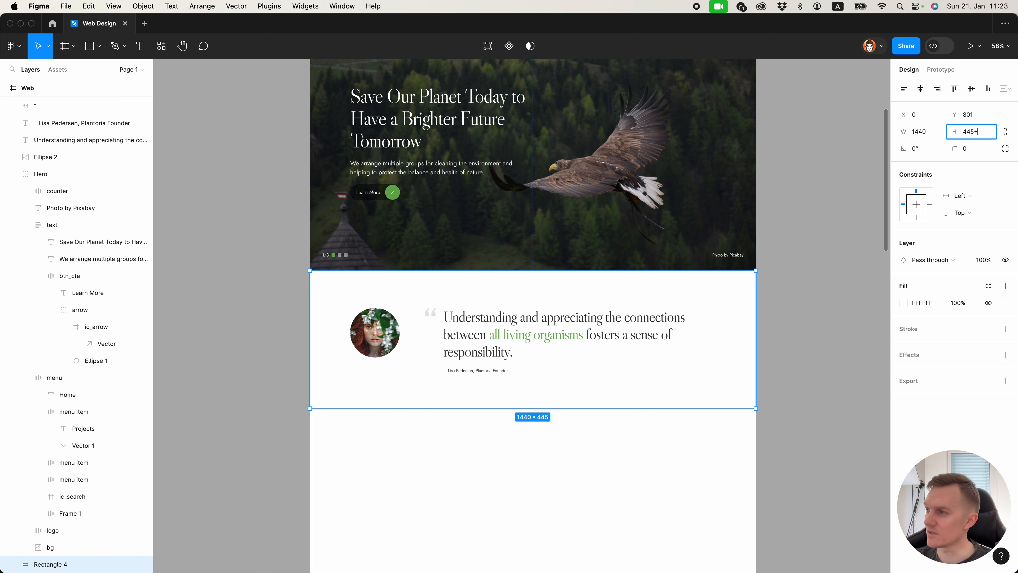
key(Return)
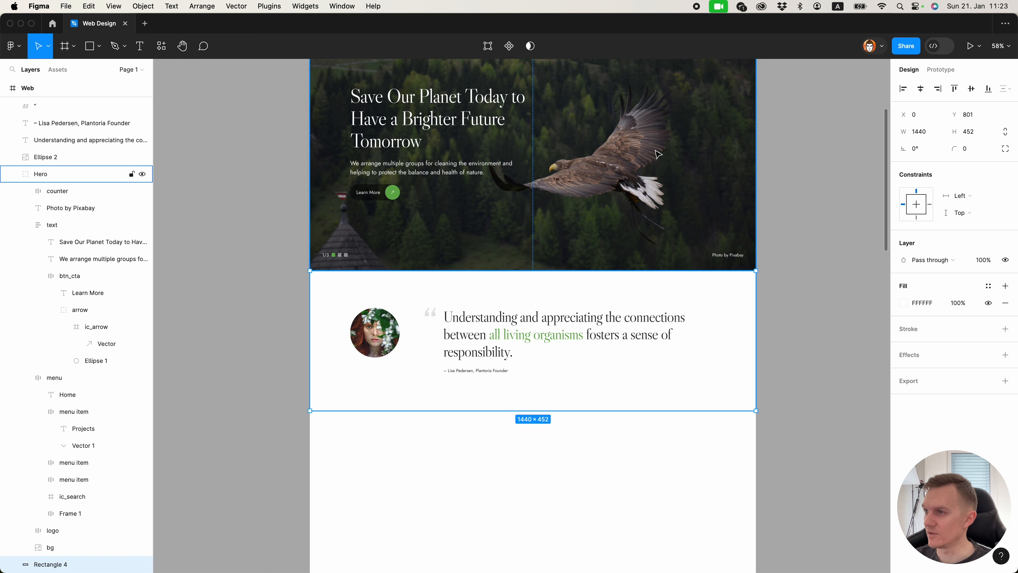
Group the white rectangle with the portrait, quotation mark and both texts, and name the group Quote.
scroll(412, 276, down, 5)
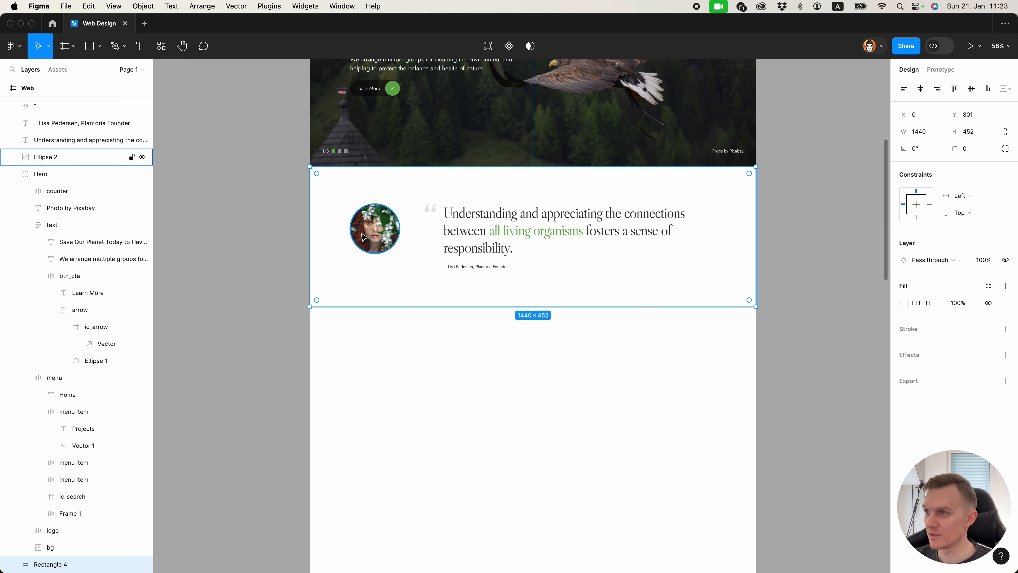
drag(342, 331, 727, 189)
key(super+g)
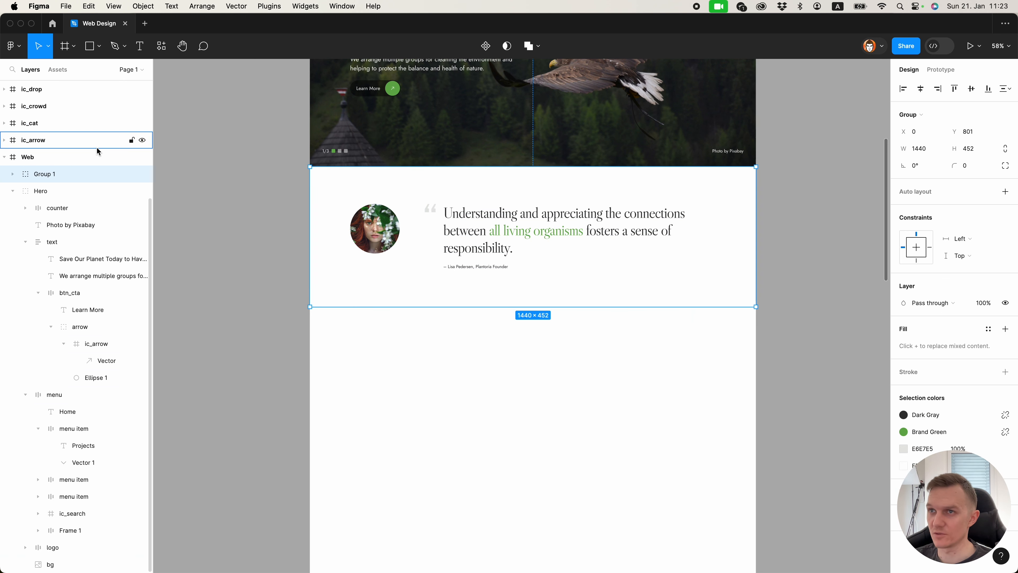
double_click(48, 174)
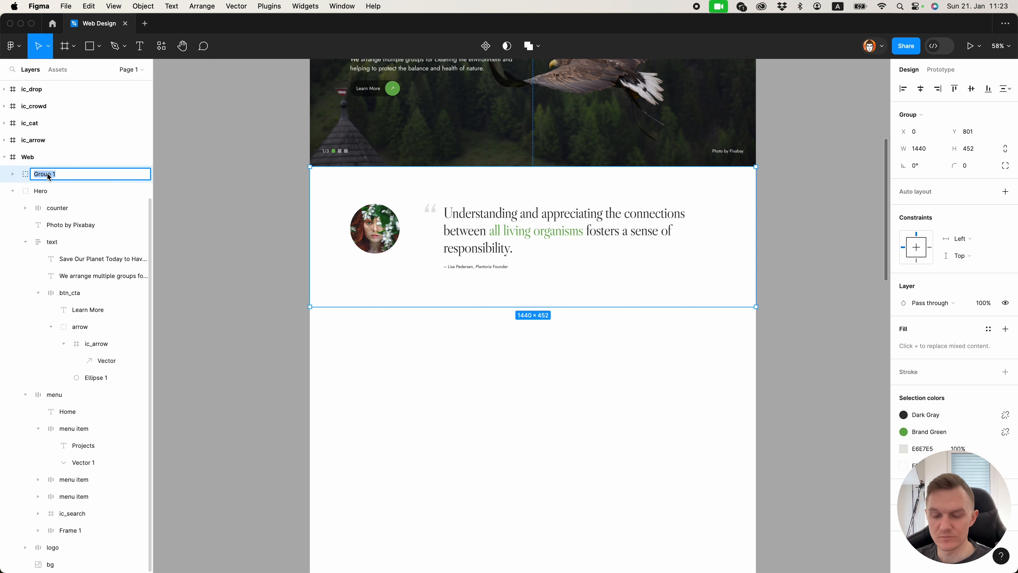
text(Quote)
key(Return)
key(alt+l)
click(527, 374)
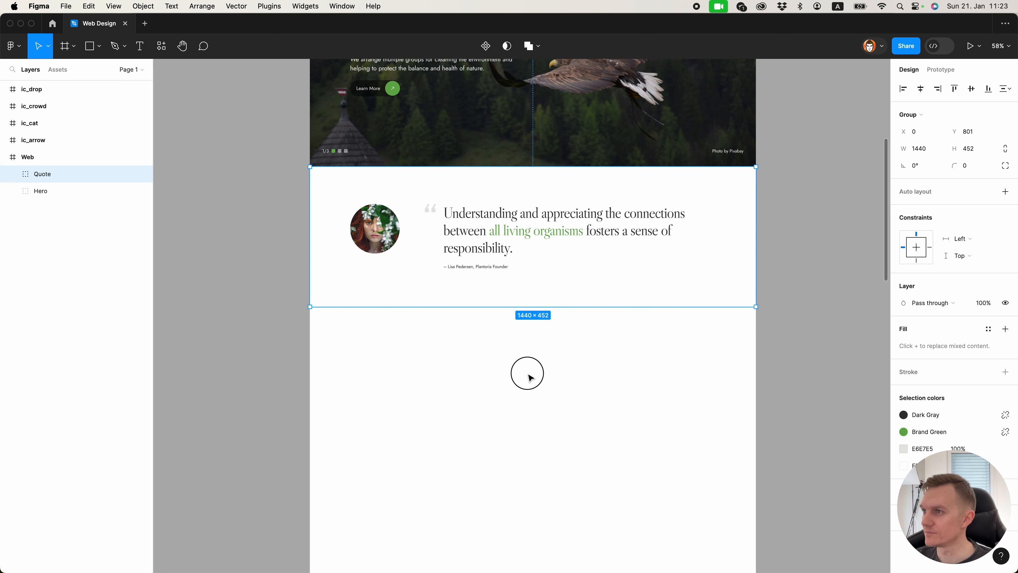
Use the white background rectangle in the Quote group as a mask for the section's content.
scroll(544, 363, up, 1)
double_click(402, 321)
scroll(402, 293, up, 3)
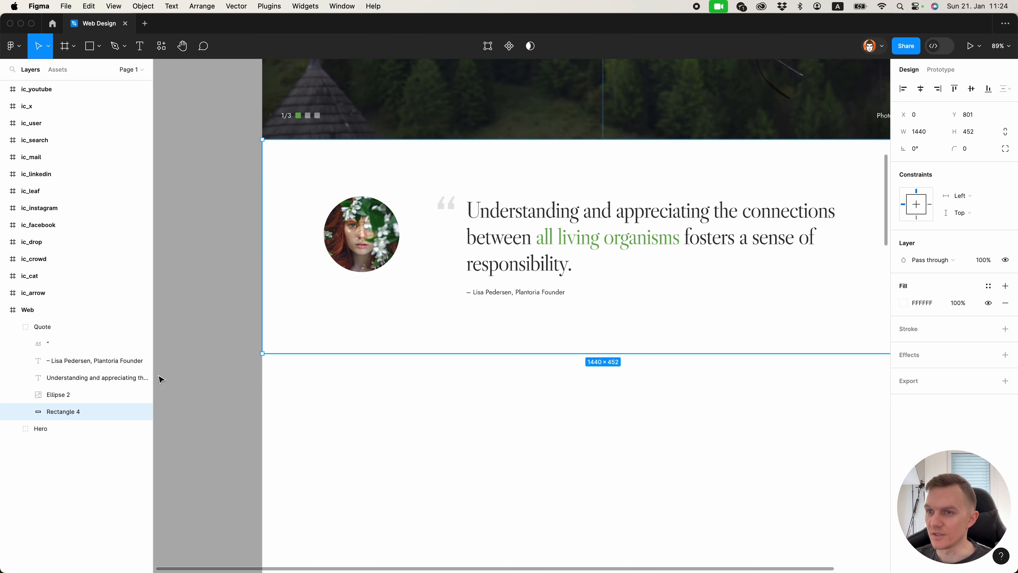
right_click(69, 415)
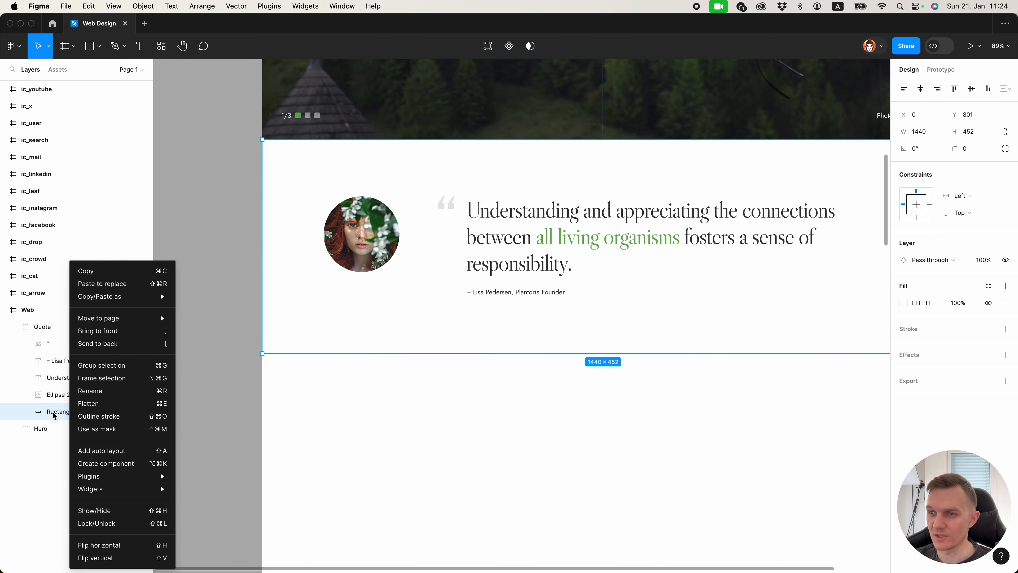
click(92, 429)
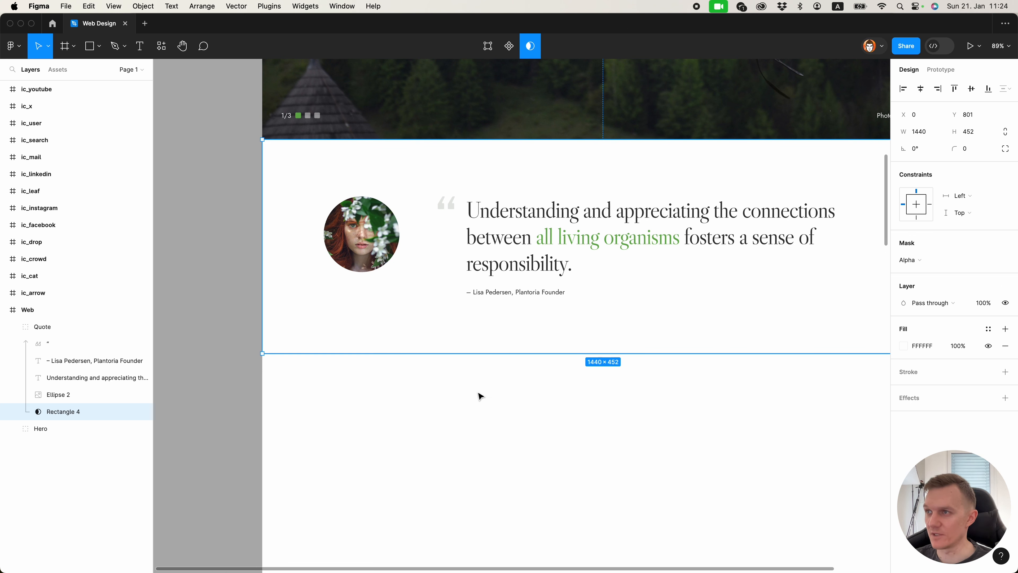
Add a circle about 261 × 261 to the Quote group, directly above the mask rectangle, overlapping the section's left edge at X -68.
drag(184, 298, 293, 423)
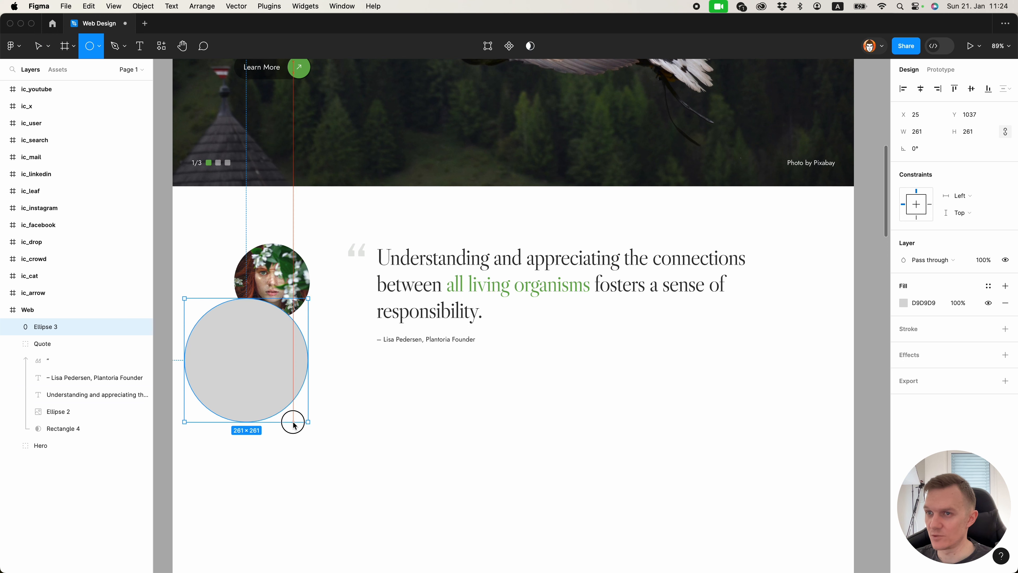
drag(75, 396, 75, 429)
click(311, 466)
drag(311, 466, 375, 465)
double_click(333, 359)
drag(336, 364, 292, 364)
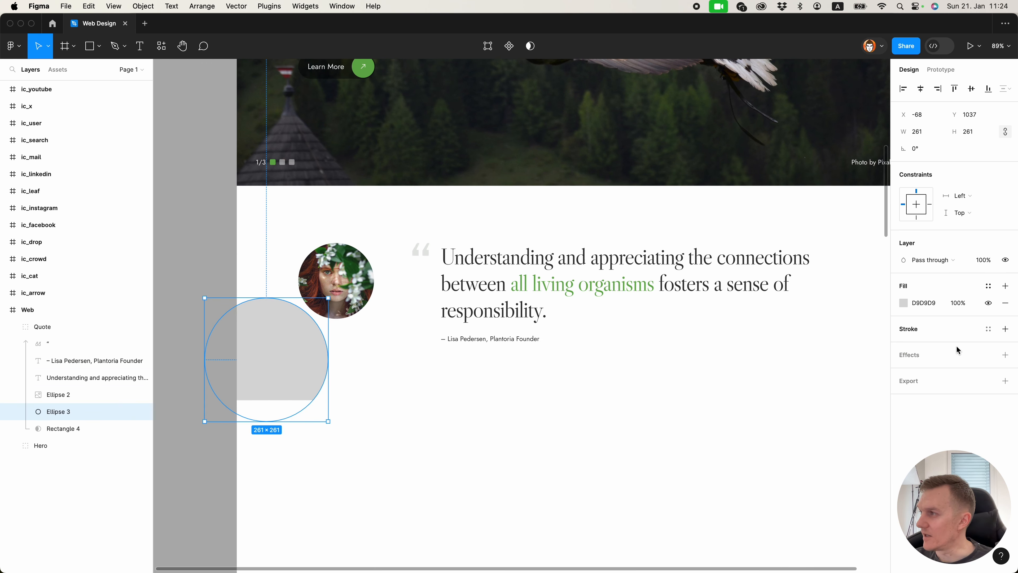
Add a Layer blur effect of 100 to the circle.
click(1006, 356)
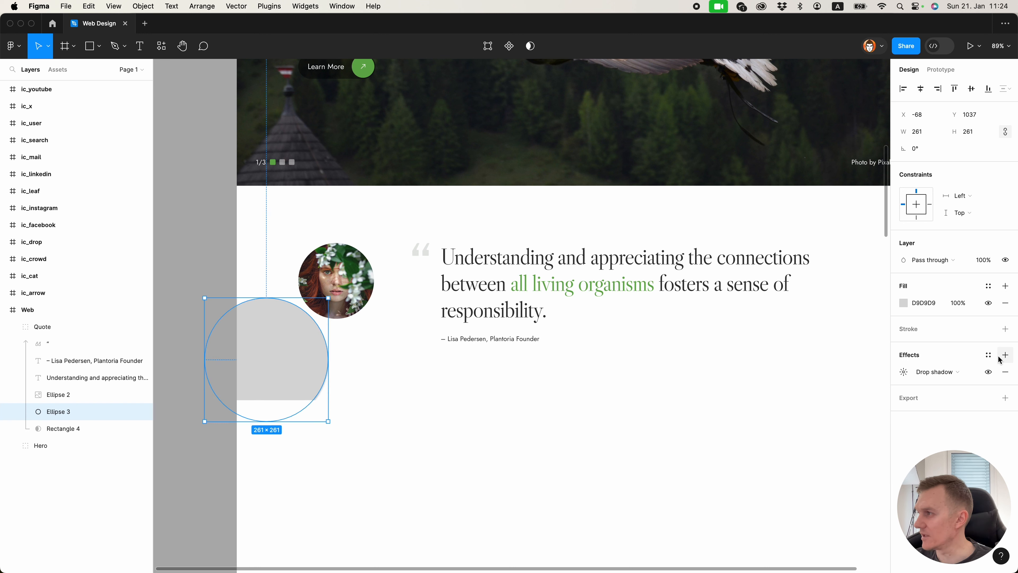
click(944, 373)
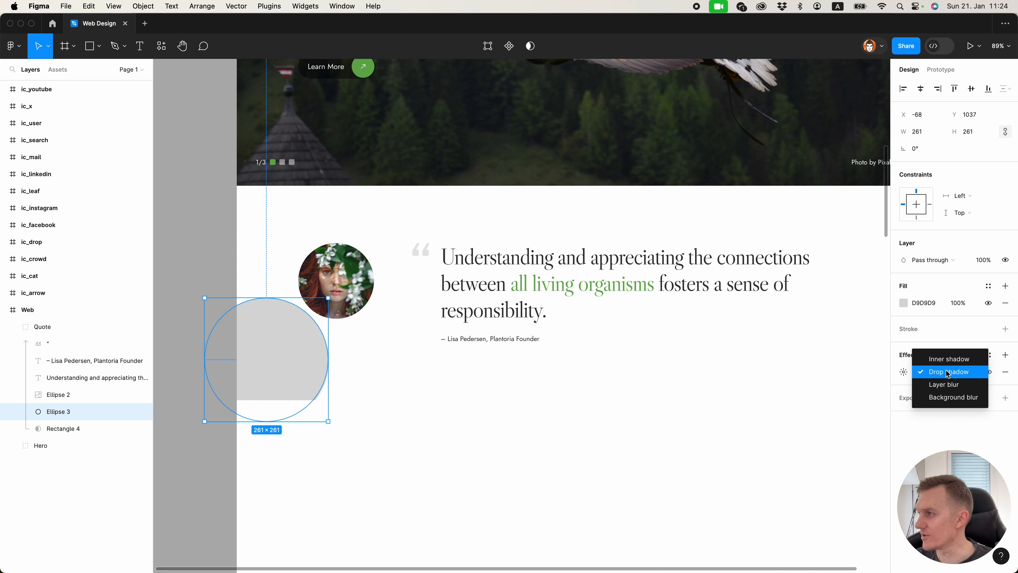
click(946, 384)
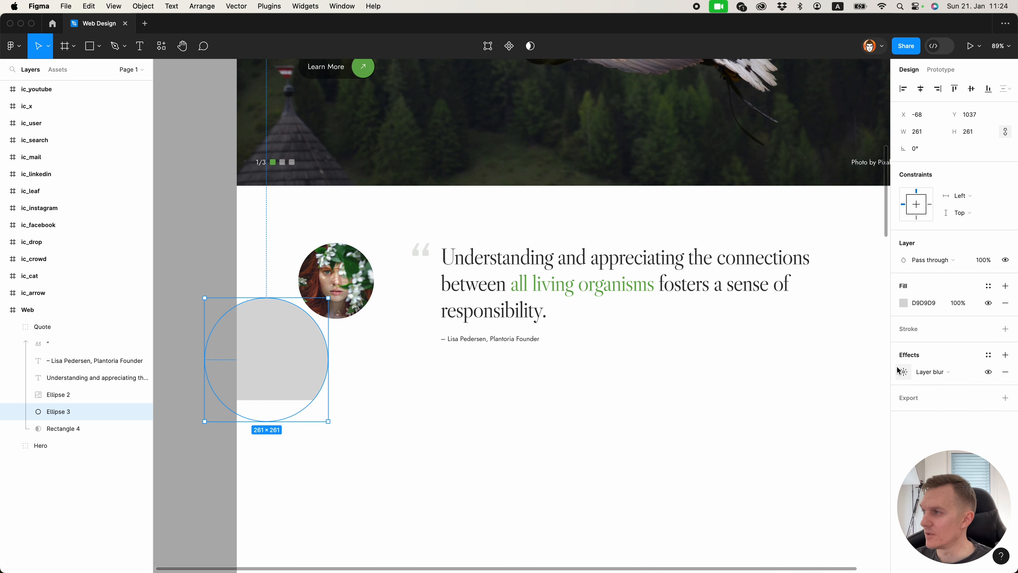
click(898, 370)
text(100)
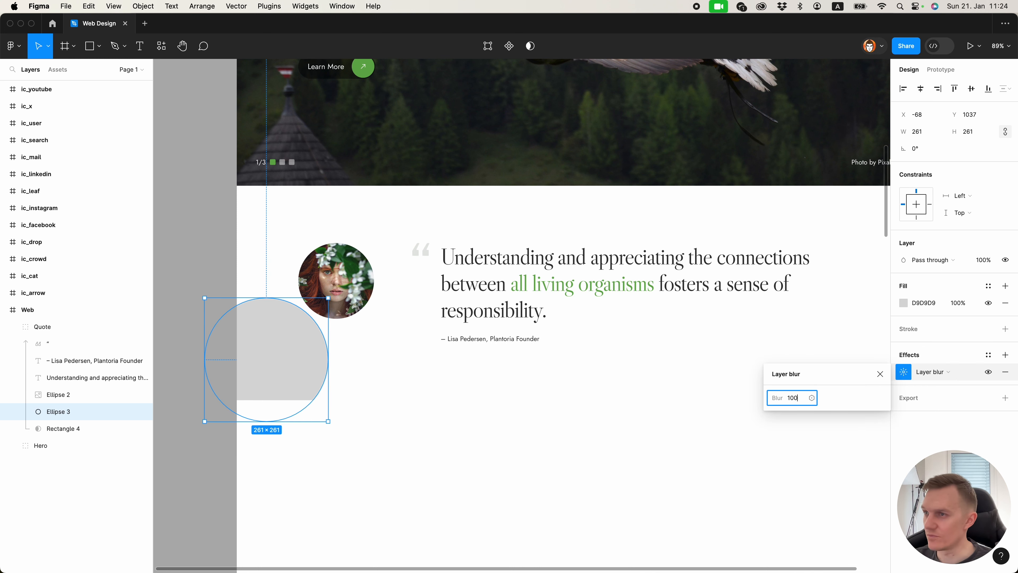
key(Return)
click(566, 460)
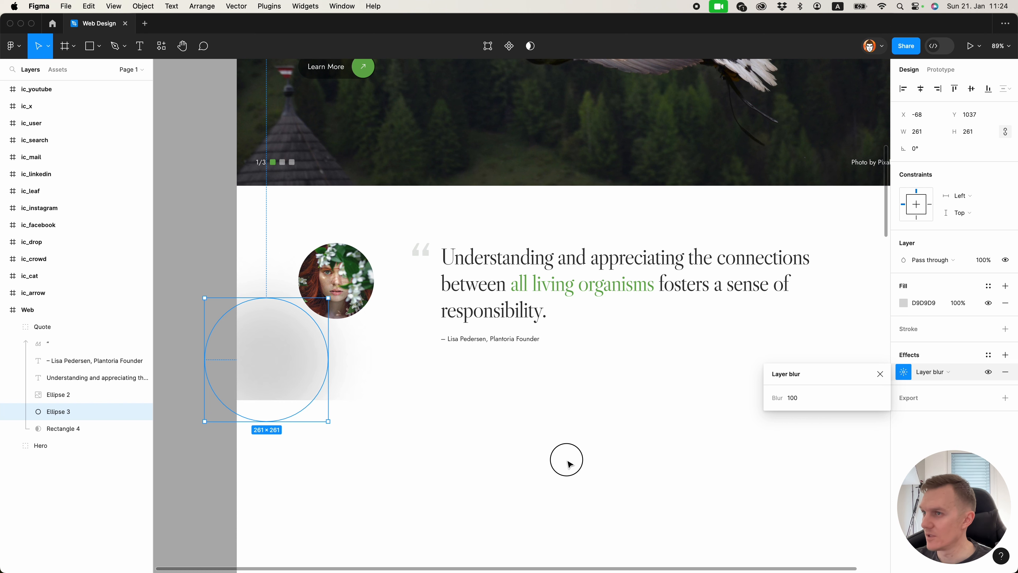
Enlarge the blurred circle to 378 × 378 and move it to X -99, Y 938, behind the portrait.
click(291, 359)
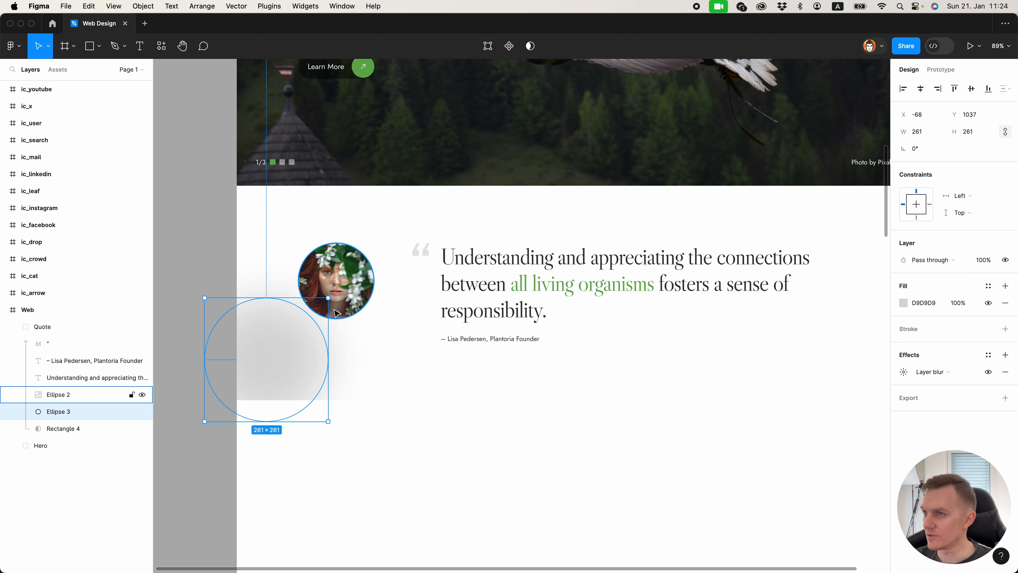
drag(325, 298, 386, 264)
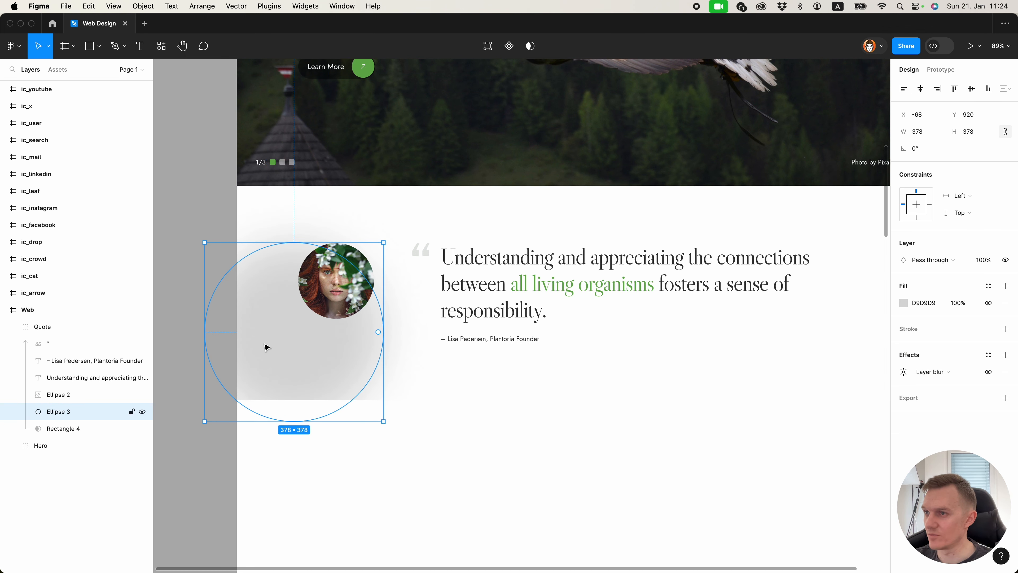
drag(265, 348, 251, 355)
Change the blurred circle's fill to the pale green F4FFEE.
click(903, 303)
click(820, 439)
drag(796, 317, 773, 304)
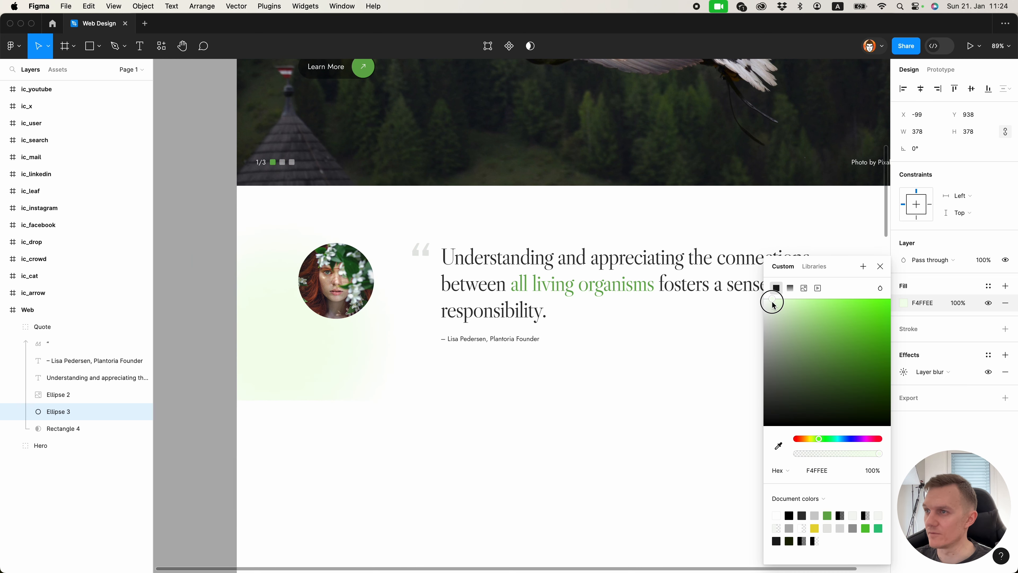
click(880, 266)
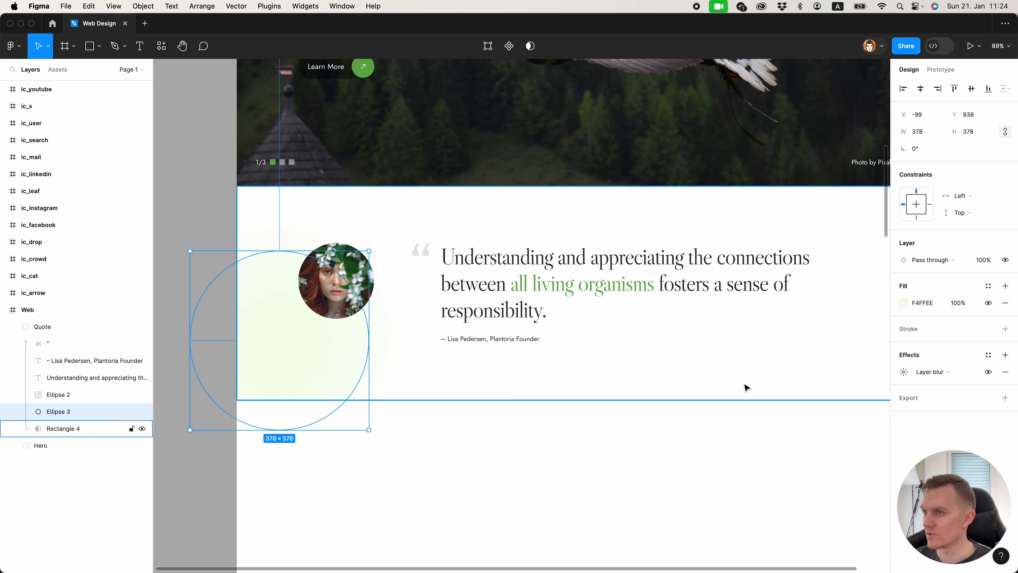
Duplicate the blurred circle and place the copy over the quote section's upper right corner at X 1190, Y 672.
click(747, 387)
scroll(789, 419, down, 5)
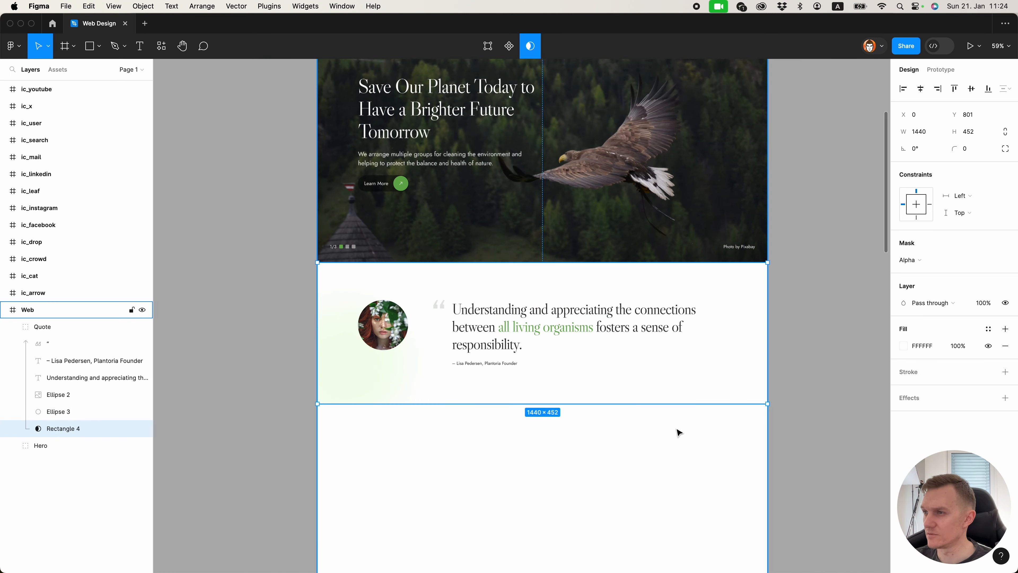
click(216, 371)
drag(216, 371, 628, 294)
Change the duplicated circle's fill to the pale yellow FFFDEE.
click(904, 305)
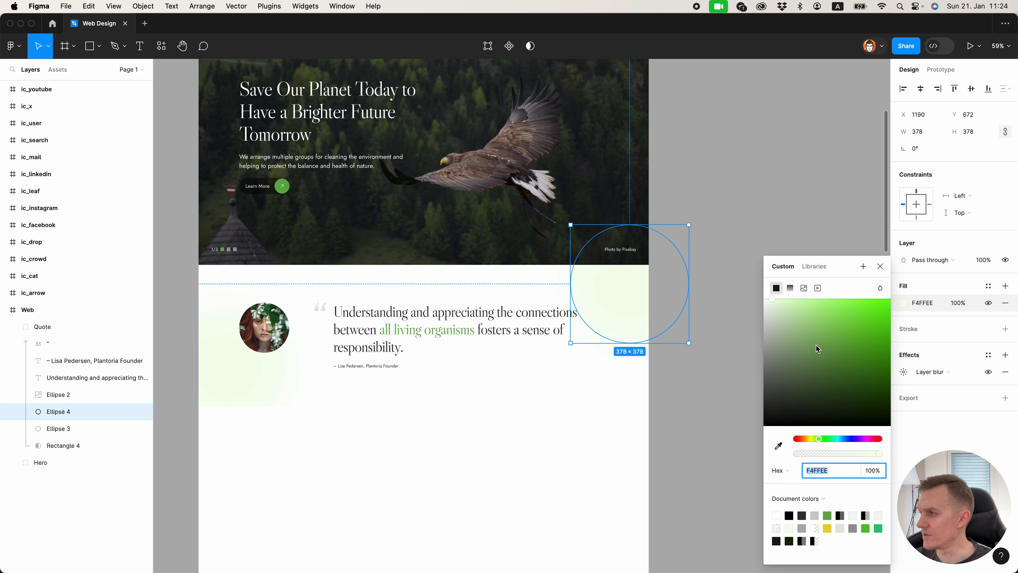
drag(819, 439, 809, 439)
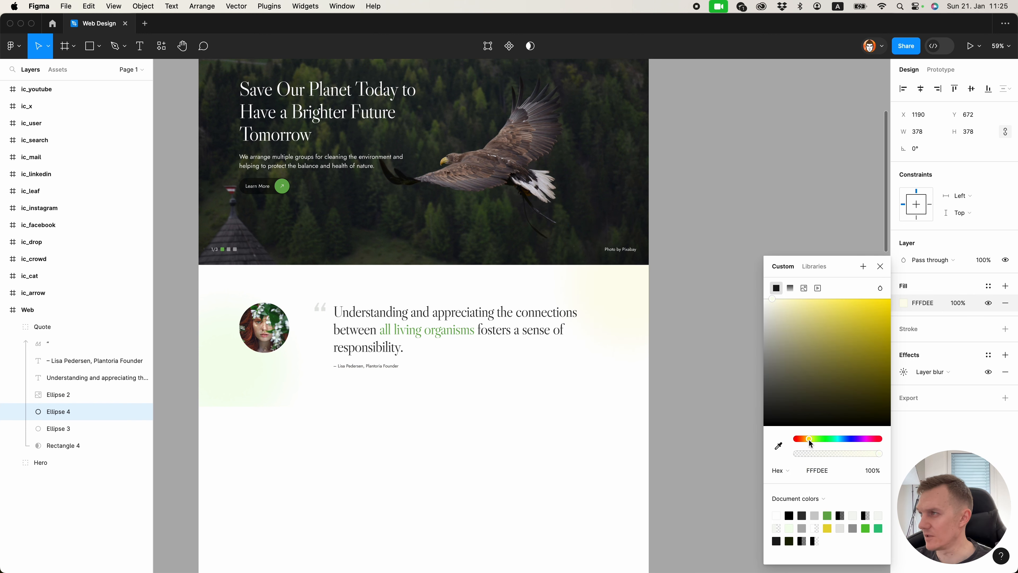
click(694, 337)
scroll(664, 345, down, 3)
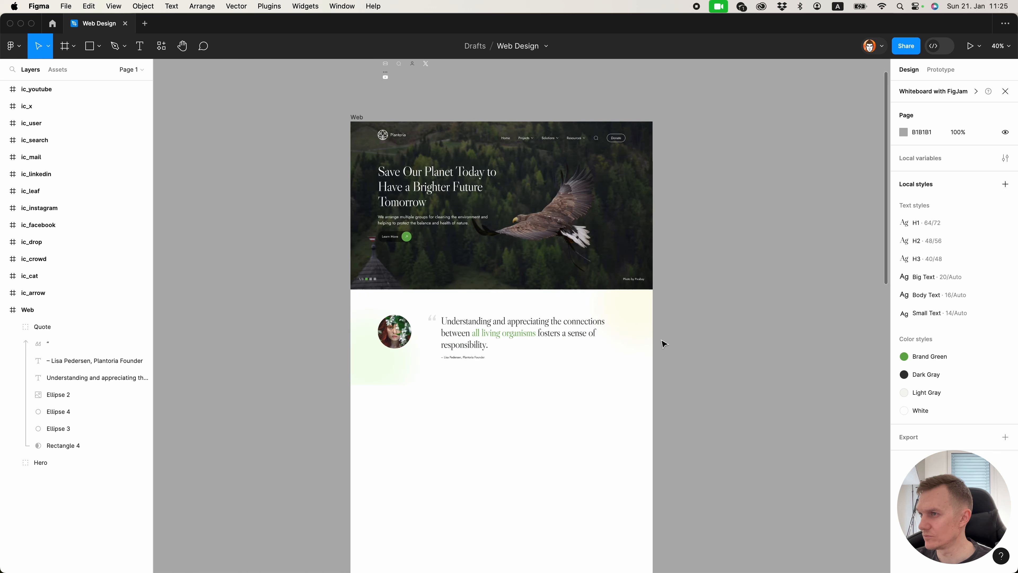
Add a "Recent Projects" heading in the empty area below the quote section and apply the H2 text style.
click(517, 326)
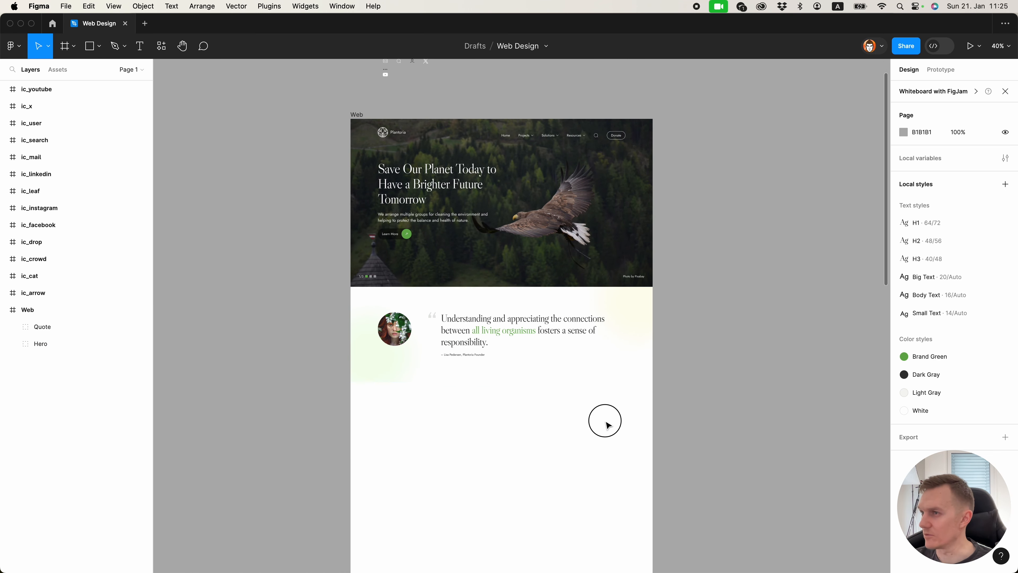
scroll(598, 424, down, 2)
scroll(570, 396, up, 2)
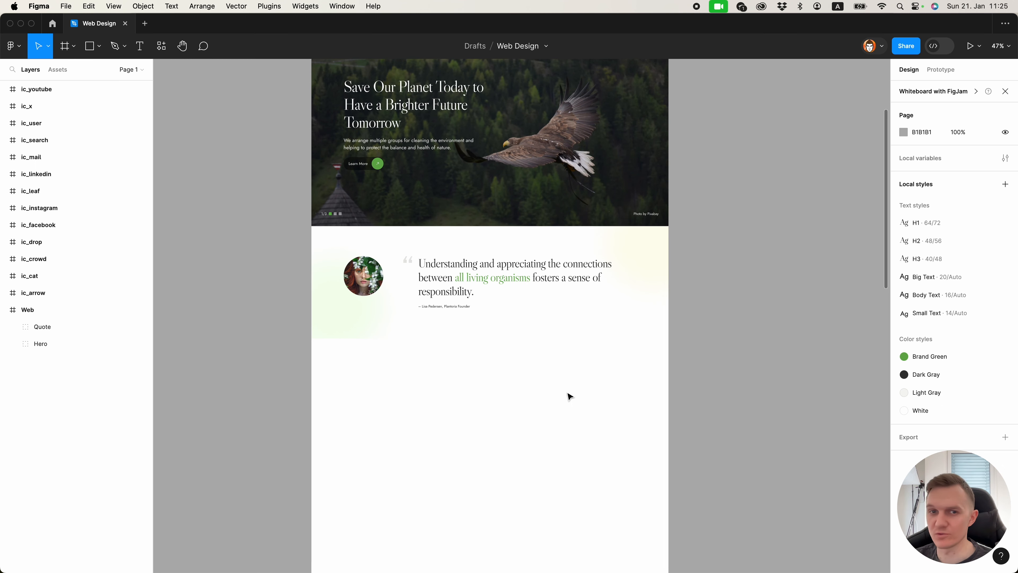
scroll(569, 394, down, 5)
key(t)
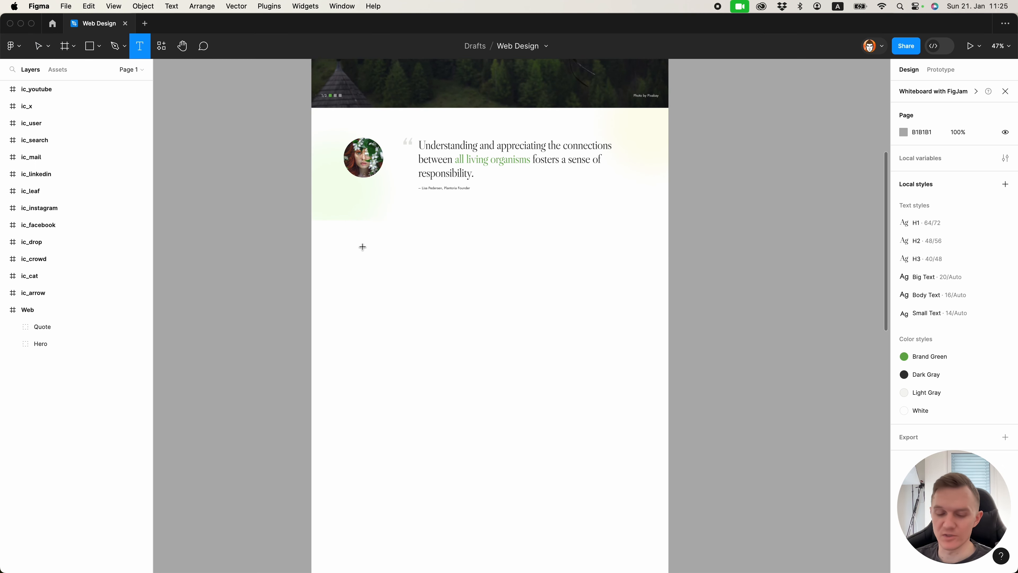
click(363, 246)
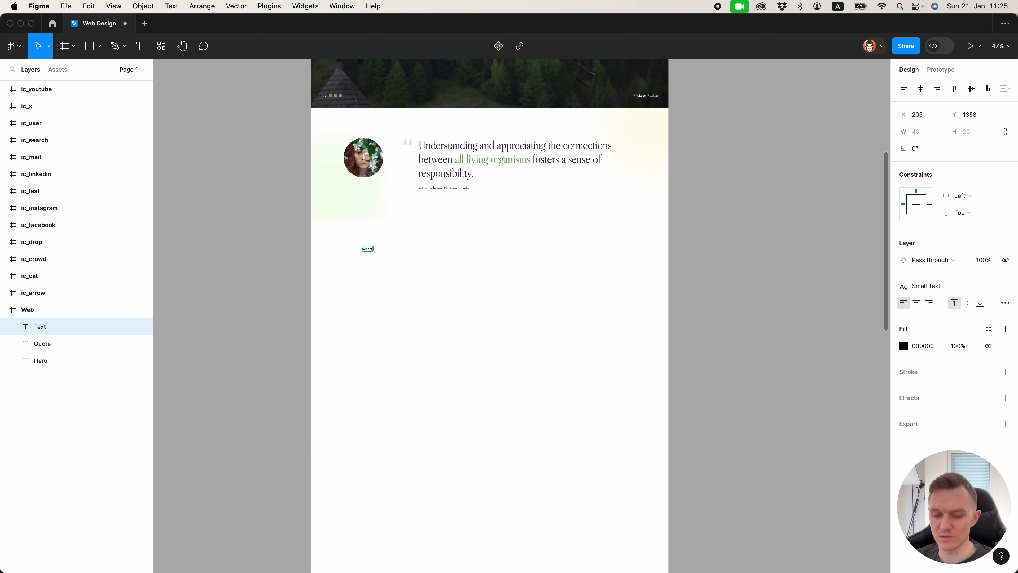
key(Escape)
click(919, 286)
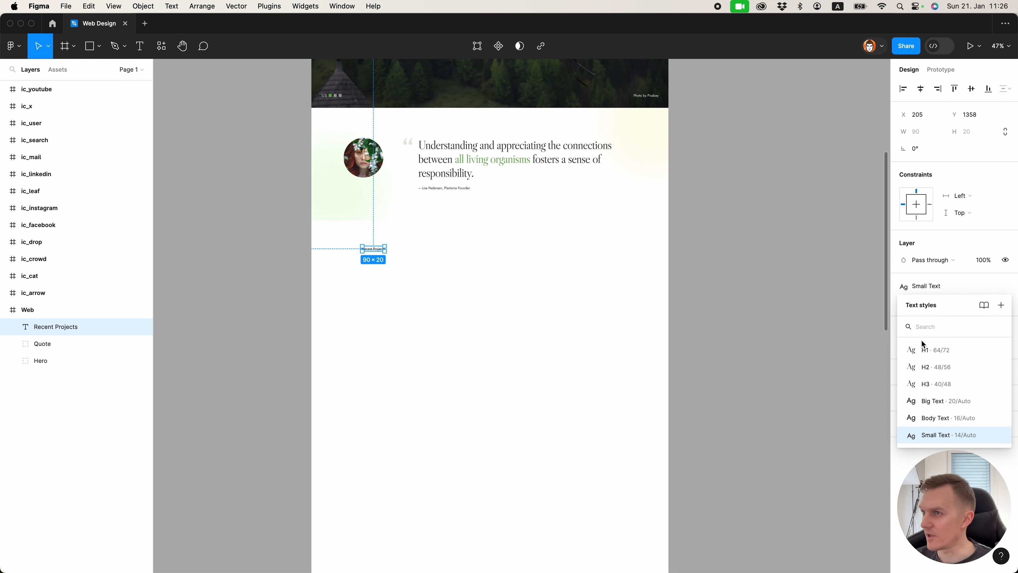
click(927, 367)
click(525, 289)
Align the Recent Projects heading with the content margin at X 130 and place it 120 px below the quote section.
scroll(526, 290, up, 7)
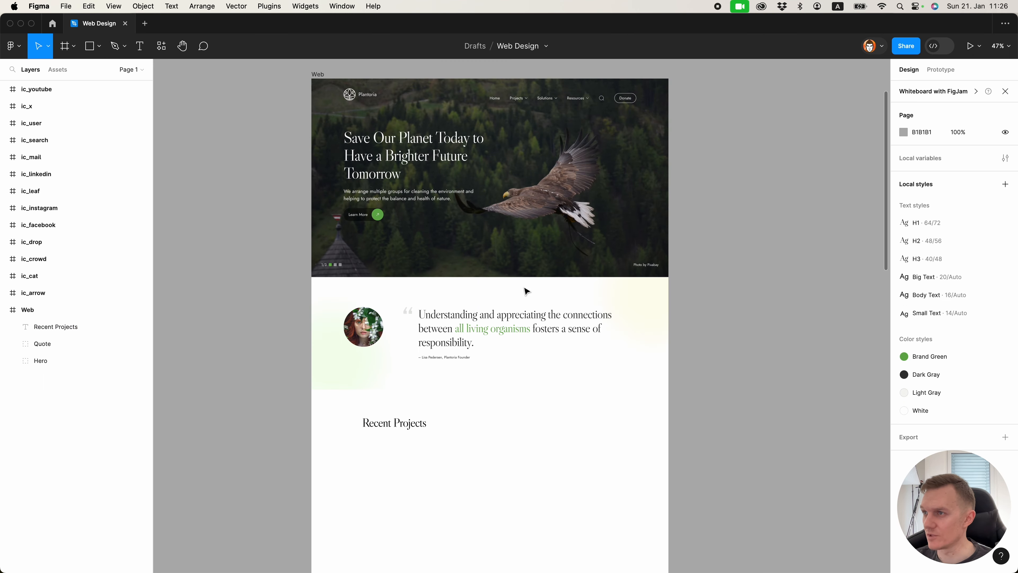
scroll(526, 290, down, 5)
drag(385, 316, 366, 317)
key(alt)
key(Down)
key(Down)
key(Down)
key(Down)
key(Down)
key(shift+Down)
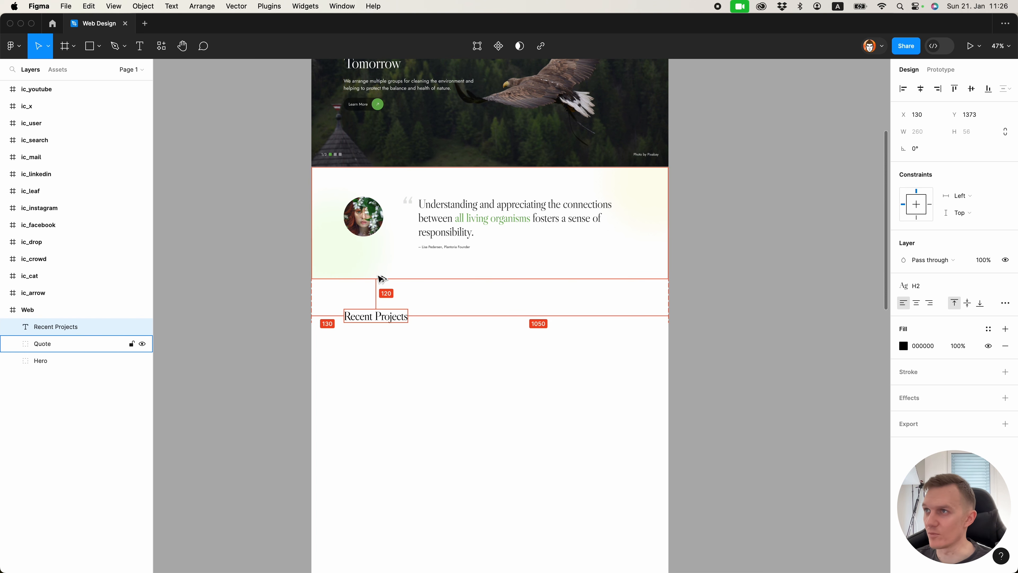
Show the layout grids and draw a 380 × 280 rectangle below the Recent Projects heading, spanning the first four columns.
scroll(379, 278, down, 4)
scroll(379, 279, right, 3)
click(319, 274)
key(shift+g)
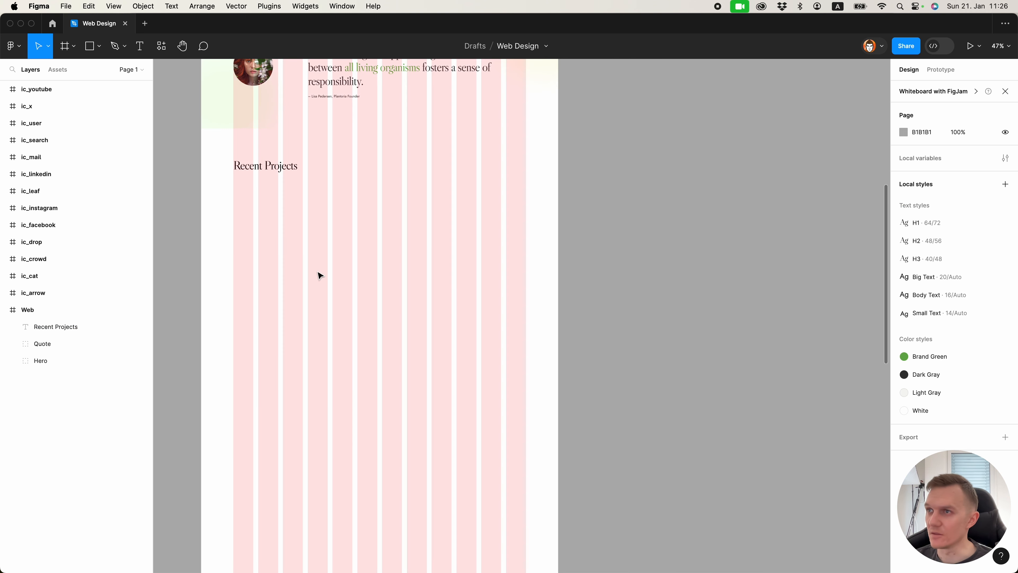
scroll(315, 261, up, 3)
scroll(309, 243, down, 2)
key(r)
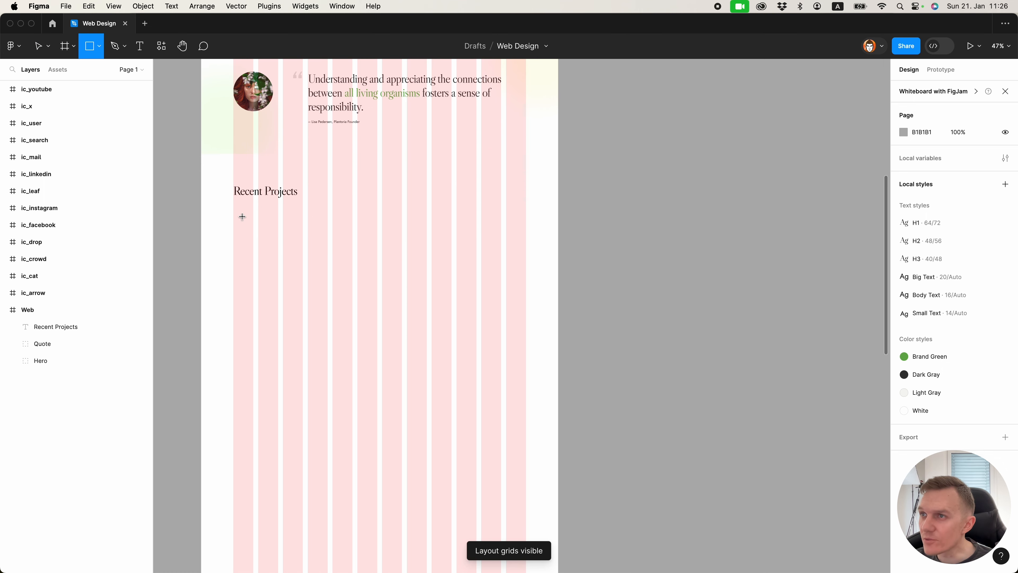
drag(234, 215, 328, 284)
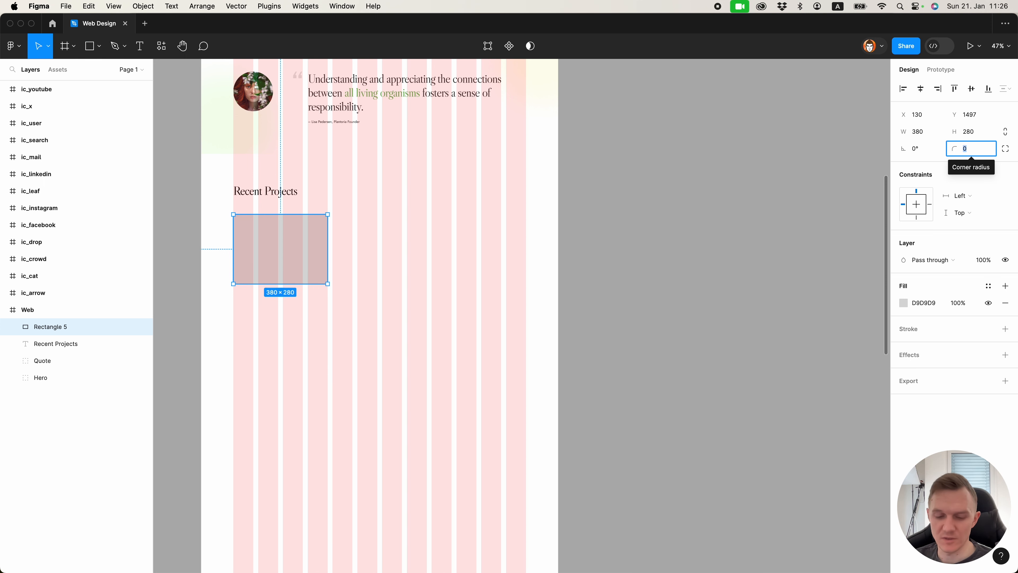
Set the rectangle's corner radius to 8 and place a duplicate of it directly below.
text(8)
key(Return)
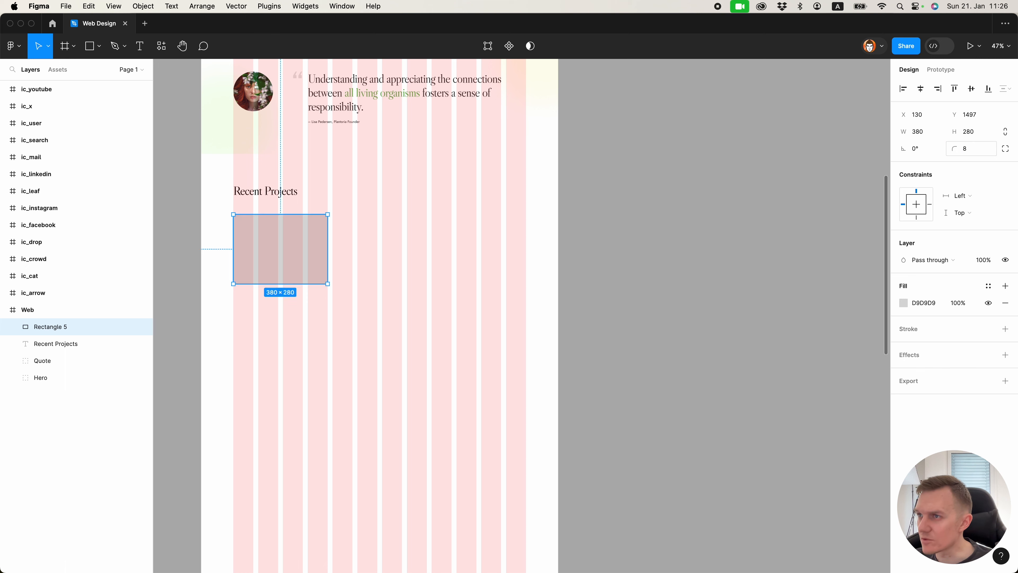
click(499, 281)
click(320, 250)
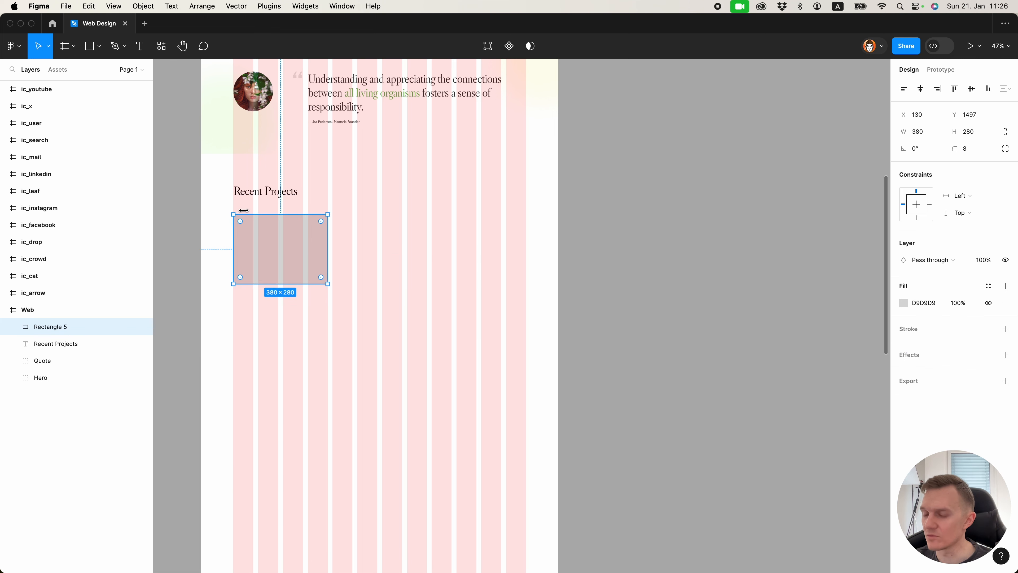
drag(264, 245, 265, 335)
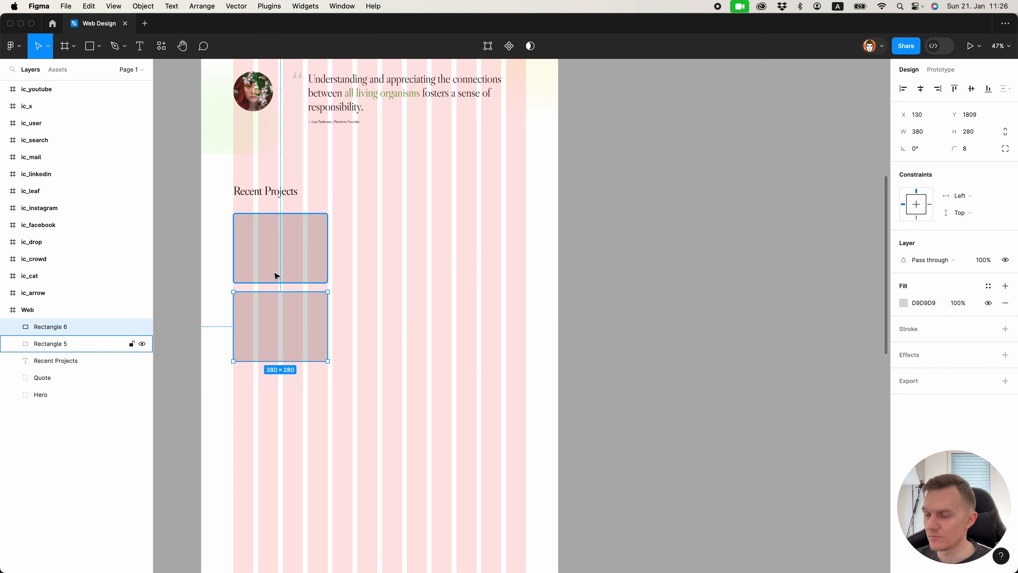
Duplicate the upper rectangle beside the two small ones and enlarge the copy to 780 × 580 across the remaining columns.
click(276, 273)
drag(269, 269, 364, 256)
drag(427, 283, 540, 345)
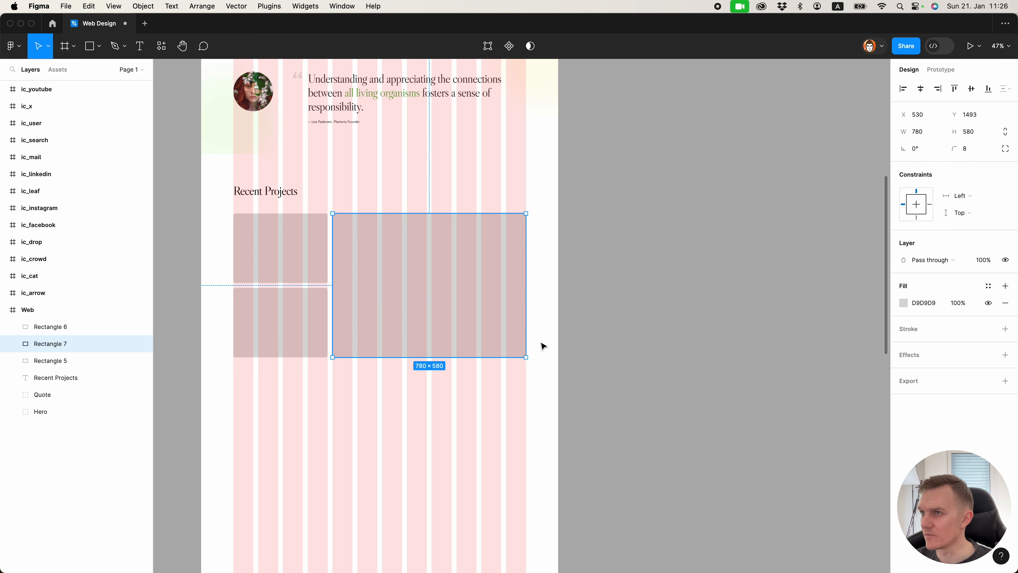
click(546, 347)
Hide the layout grids and fill the upper small rectangle with the firefighter photo from the photos folder.
scroll(546, 347, up, 2)
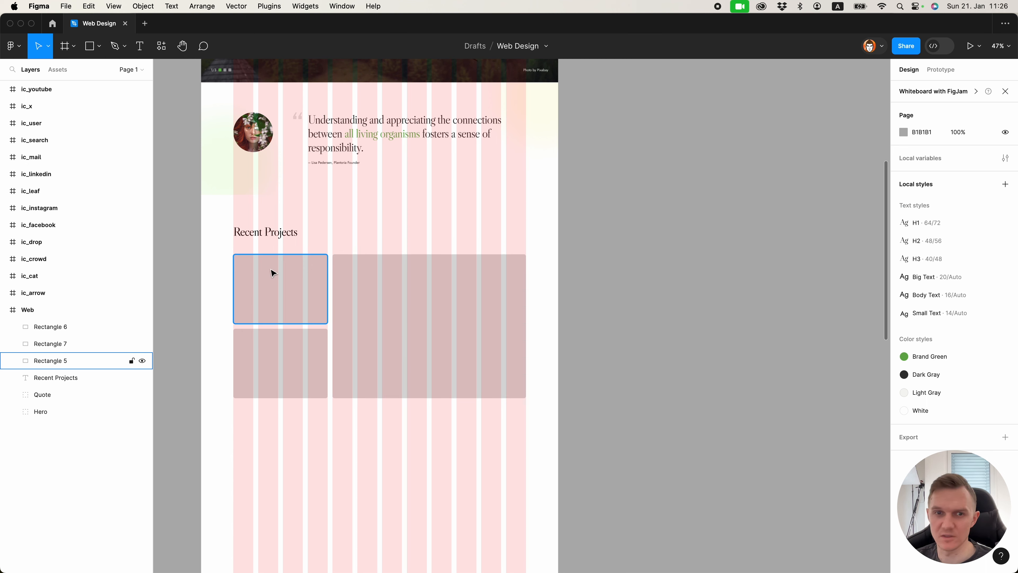
key(ctrl+g)
click(261, 323)
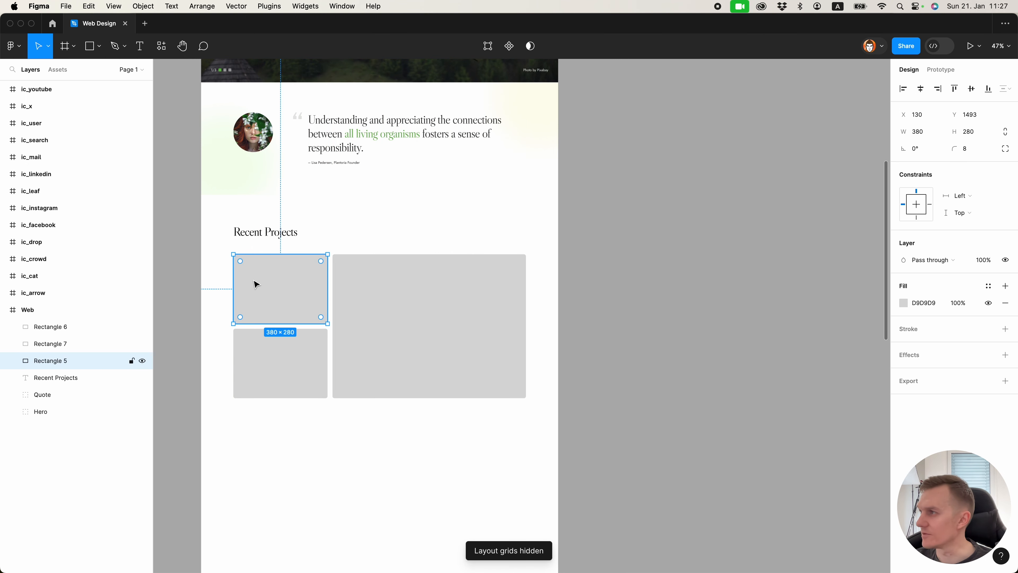
click(904, 302)
click(804, 288)
click(827, 363)
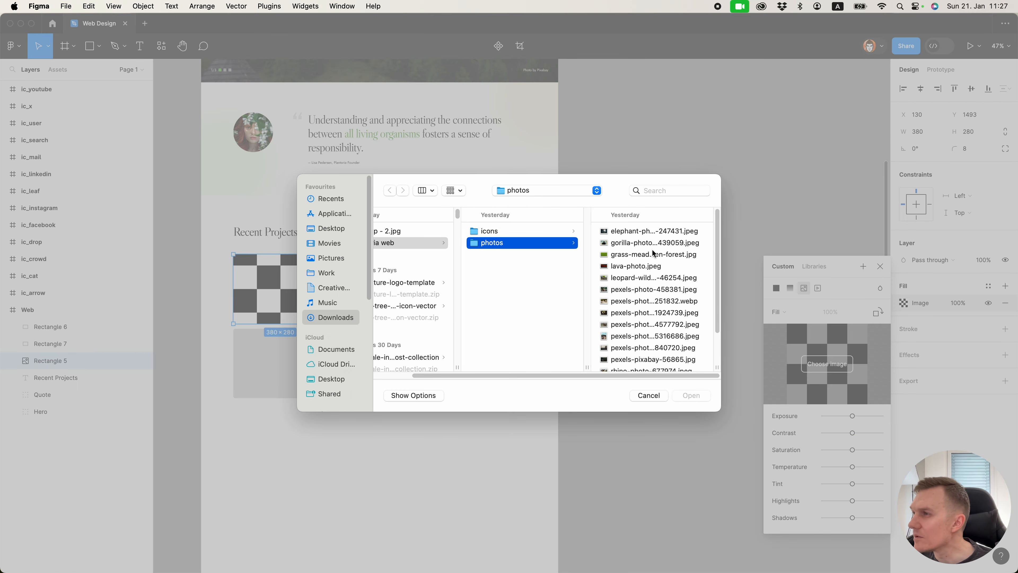
double_click(552, 321)
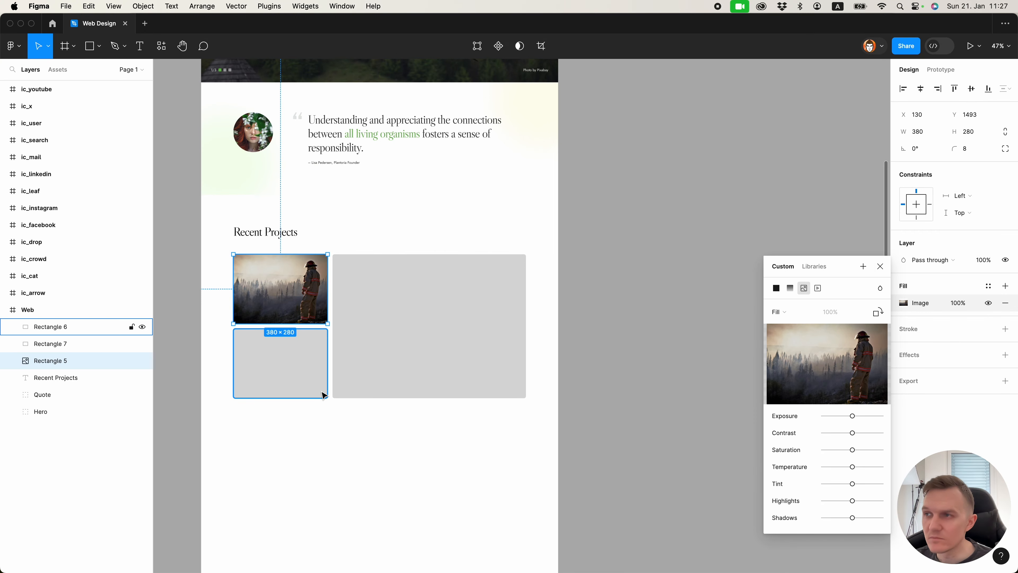
Fill the lower small rectangle with the photo of the monkey in a tree.
click(268, 364)
click(907, 306)
click(804, 288)
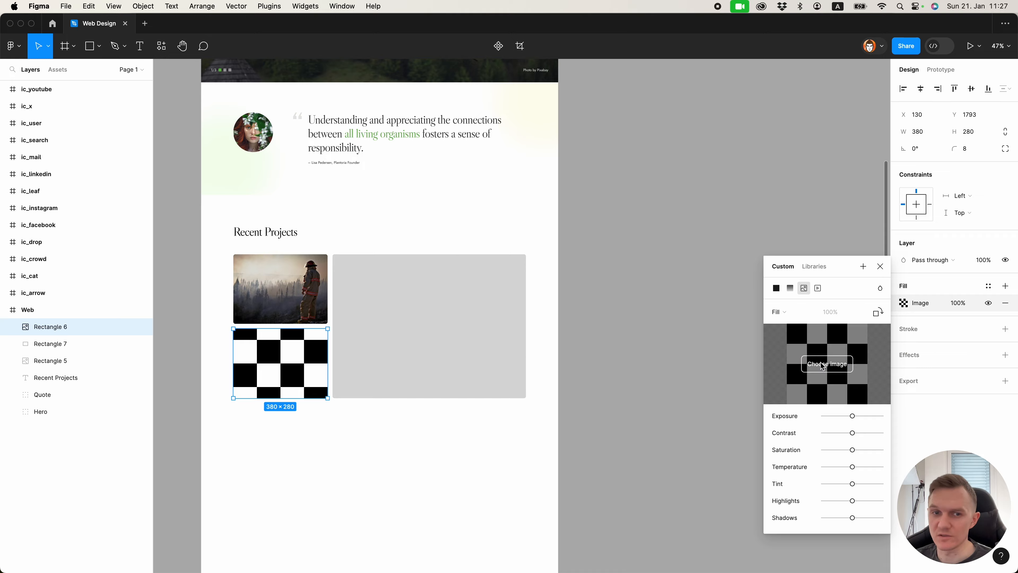
click(827, 363)
key(Down)
key(Down)
key(Down)
key(Down)
key(Return)
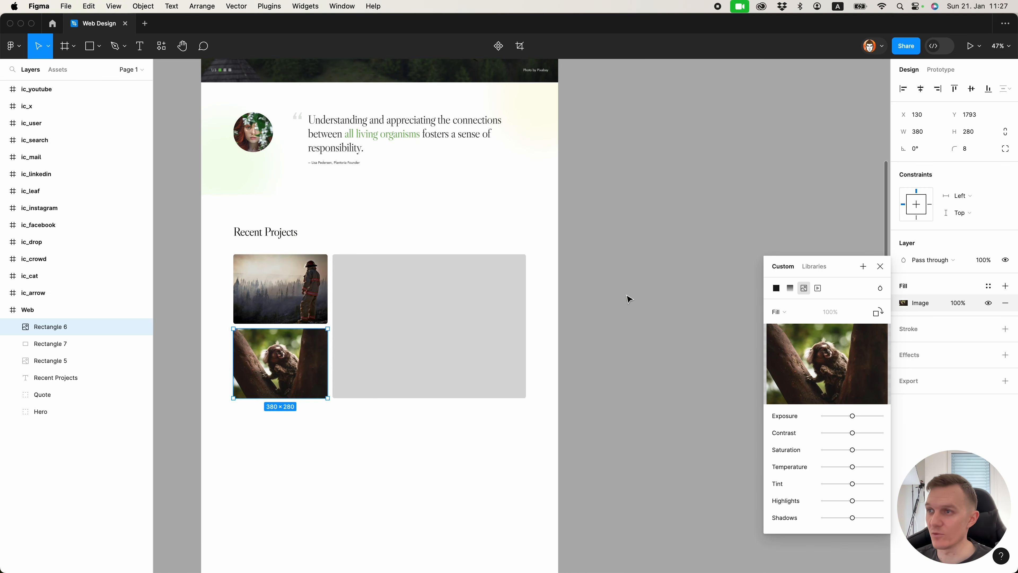
Fill the large rectangle with the giraffe photo.
click(413, 321)
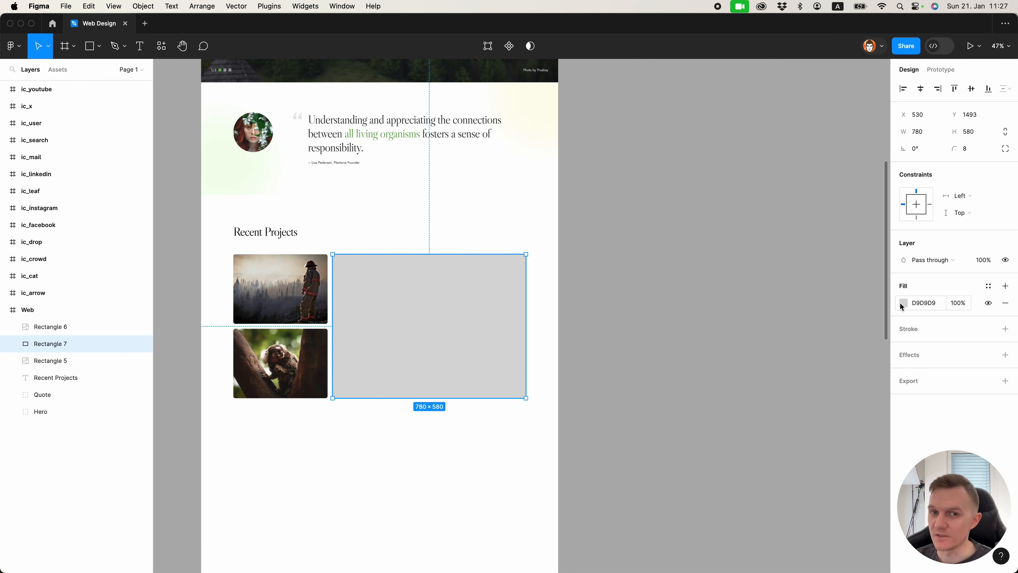
click(901, 303)
click(804, 288)
click(817, 361)
click(627, 305)
key(Down)
key(Down)
key(Return)
click(881, 266)
Add the white caption "Fighting California Fires" near the bottom of the firefighter photo and apply the Big Text style.
click(427, 412)
drag(426, 411, 485, 416)
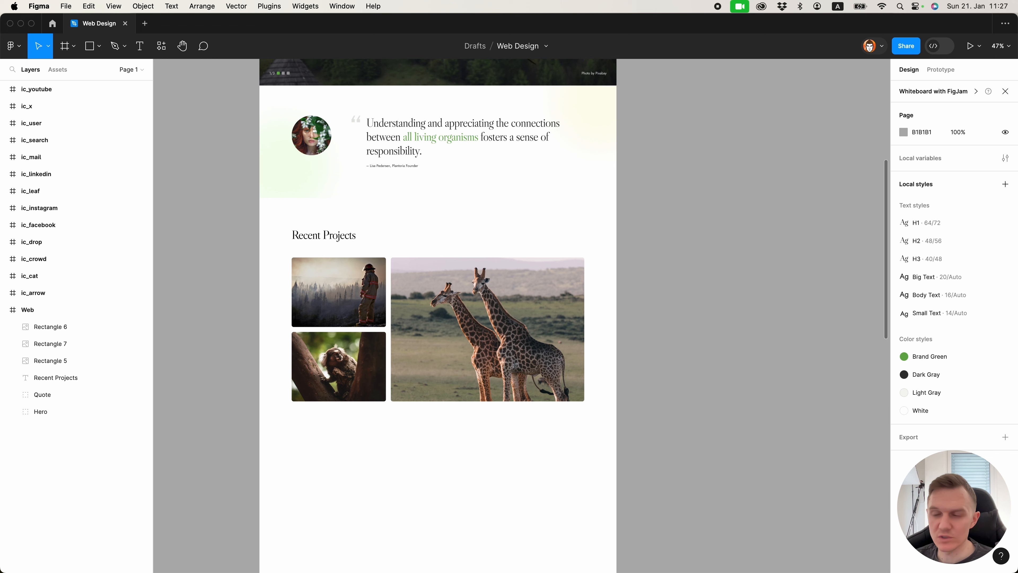
scroll(480, 402, up, 3)
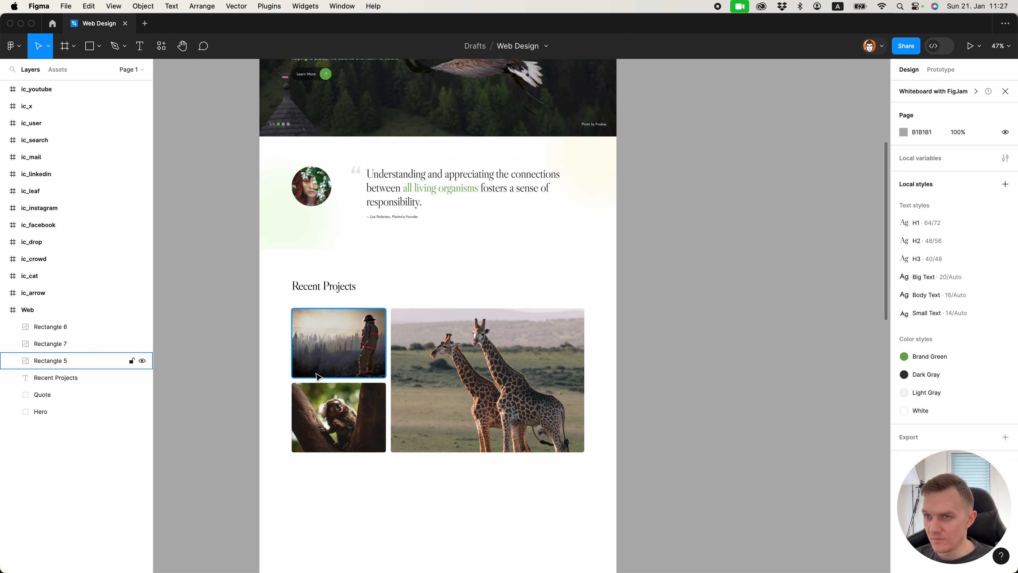
scroll(315, 363, up, 5)
click(315, 363)
key(t)
click(290, 372)
text(Fighting)
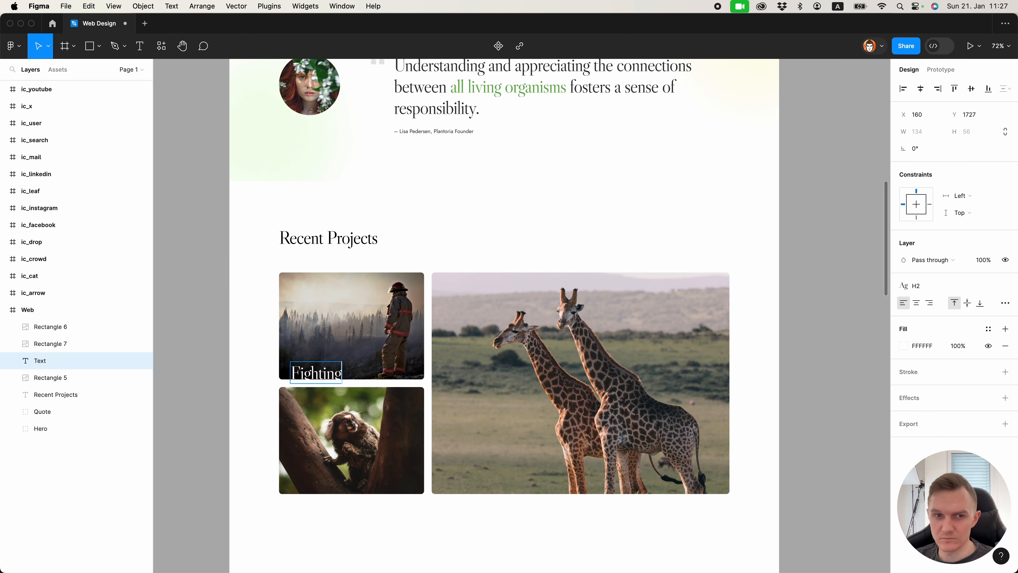
text( California Fires)
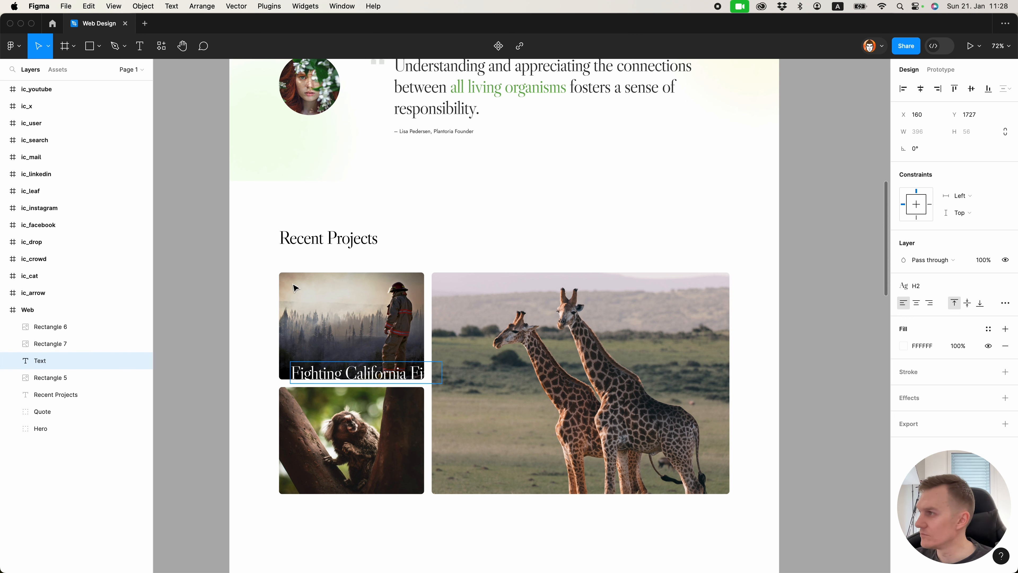
key(Escape)
click(933, 285)
click(932, 400)
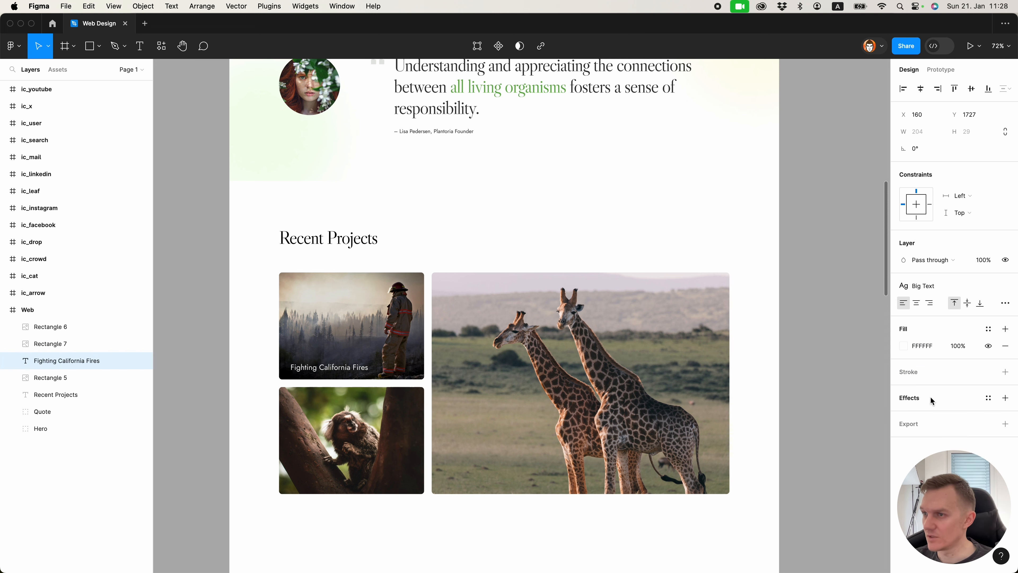
Nudge the "Fighting California Fires" caption to X 154, Y 1719, placing it 24 px from the firefighter photo's left edge.
key(Left)
key(Left)
key(Left)
key(Left)
key(Left)
key(Left)
key(Up)
key(Up)
key(Up)
key(Up)
key(Up)
key(Up)
key(Up)
key(Up)
key(Up)
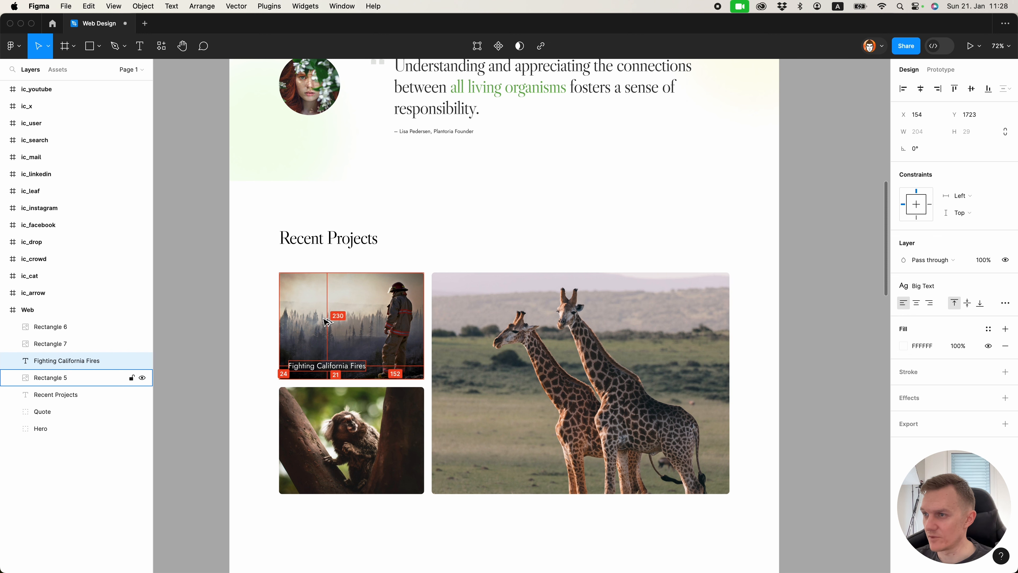
key(Down)
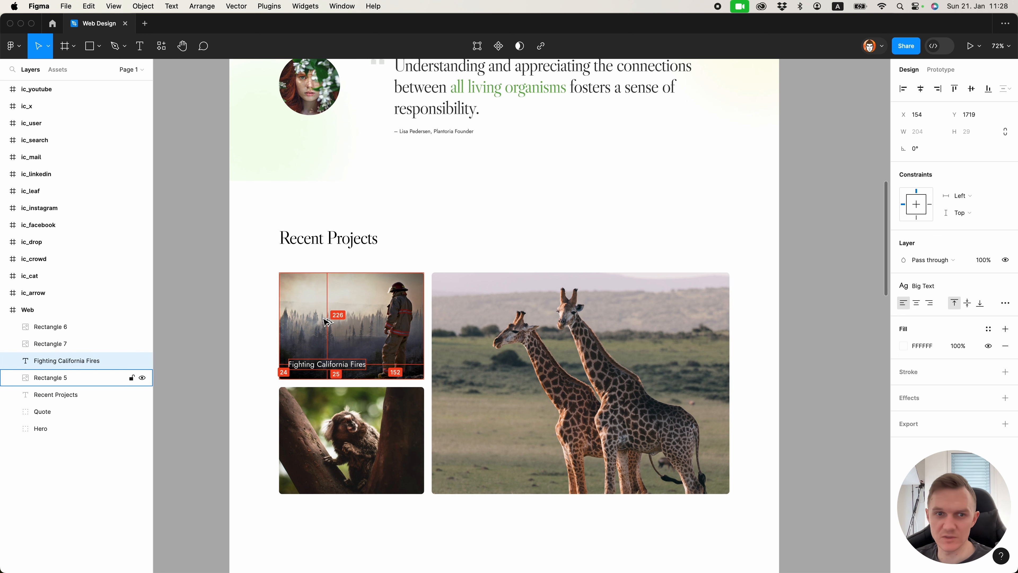
Duplicate the caption onto the monkey photo at X 154, Y 2020 and change its text to "Park Nacional El Caura".
scroll(328, 320, down, 5)
drag(308, 268, 306, 385)
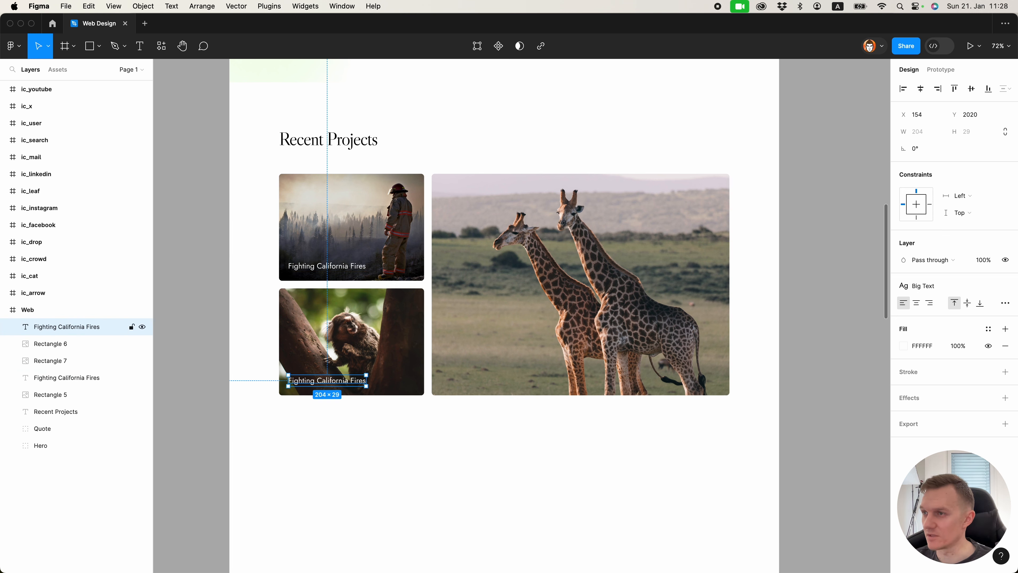
double_click(348, 381)
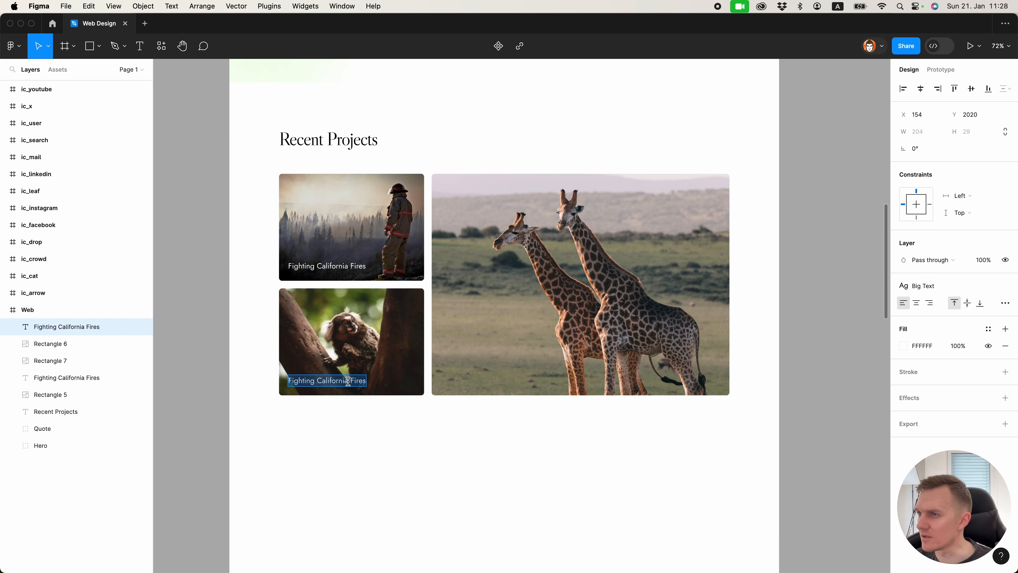
text(Park Nacional El Caura)
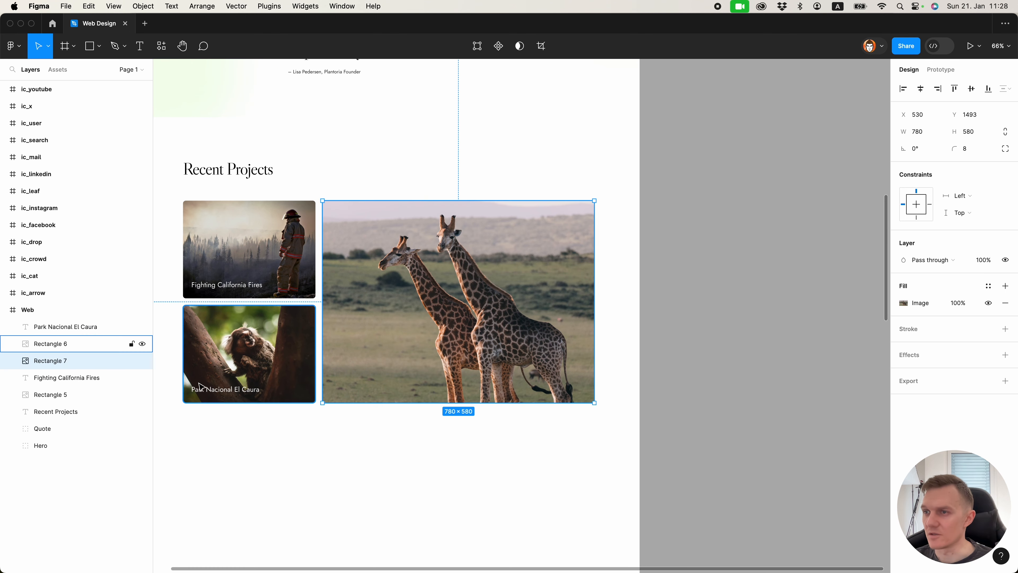
click(196, 433)
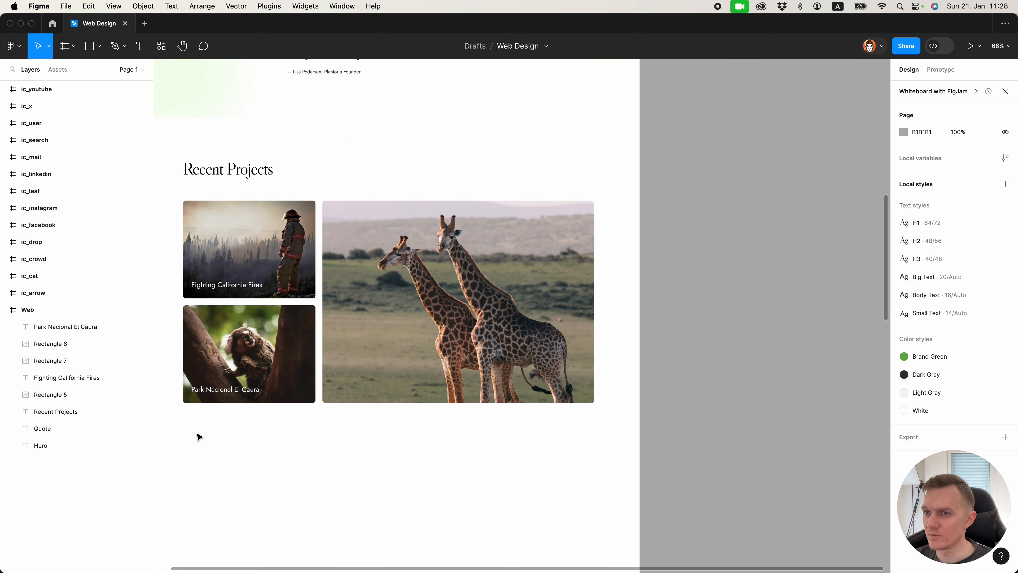
Group the monkey photo with its caption and name the group "box 2".
drag(186, 429, 252, 365)
key(super+g)
double_click(46, 329)
text(box 2)
key(Return)
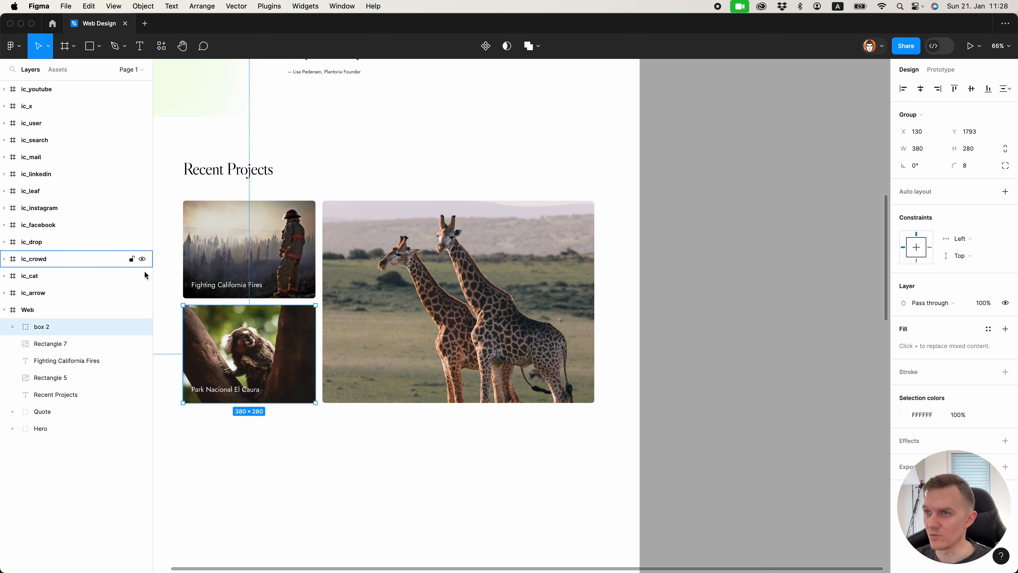
Group the firefighter photo with its caption and name the group "box".
drag(171, 275, 208, 291)
key(super+g)
double_click(57, 360)
text(box)
key(Return)
Put the giraffe photo in its own group named "box big".
click(412, 357)
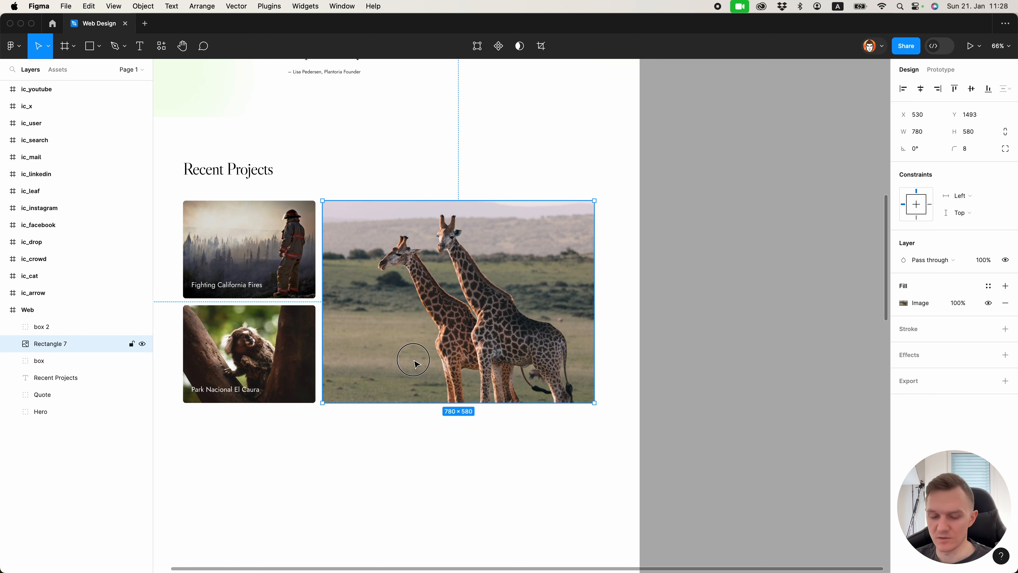
key(super+g)
double_click(38, 344)
text(box big)
key(Return)
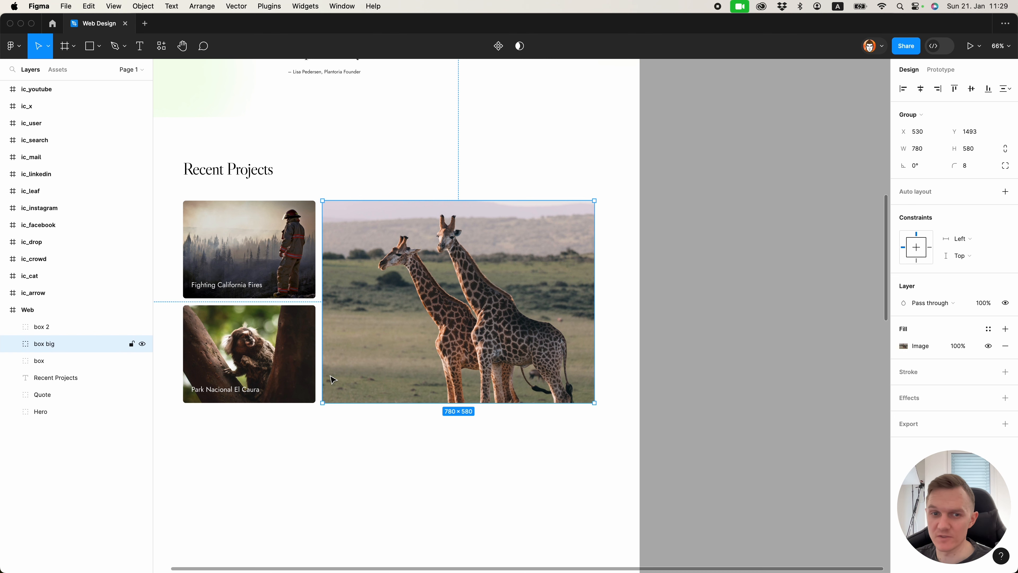
Add the white caption "South African Savannah" near the lower-left corner of the giraffe photo.
scroll(386, 355, up, 5)
key(t)
click(305, 400)
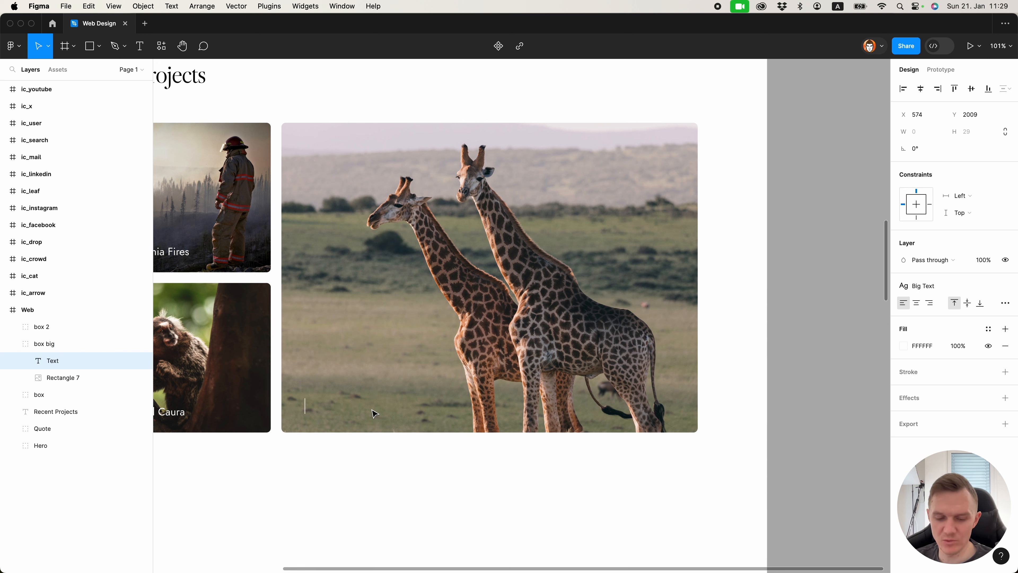
text(South African Savannah)
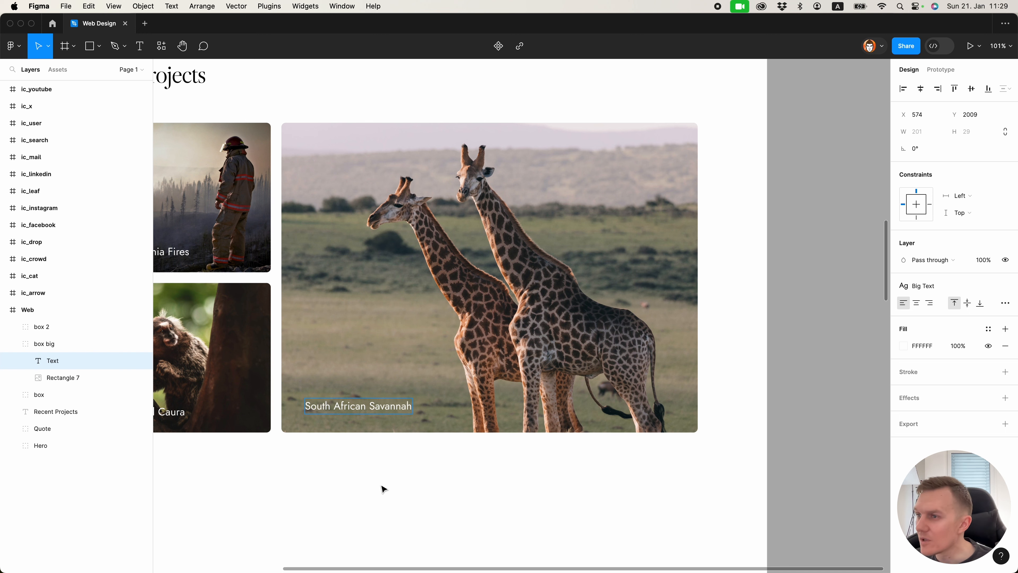
key(Escape)
Duplicate the savannah caption above itself, move the original to X 554, Y 1999 and replace its text with "Helping to adapt to rapid environmental changes".
drag(356, 409, 345, 384)
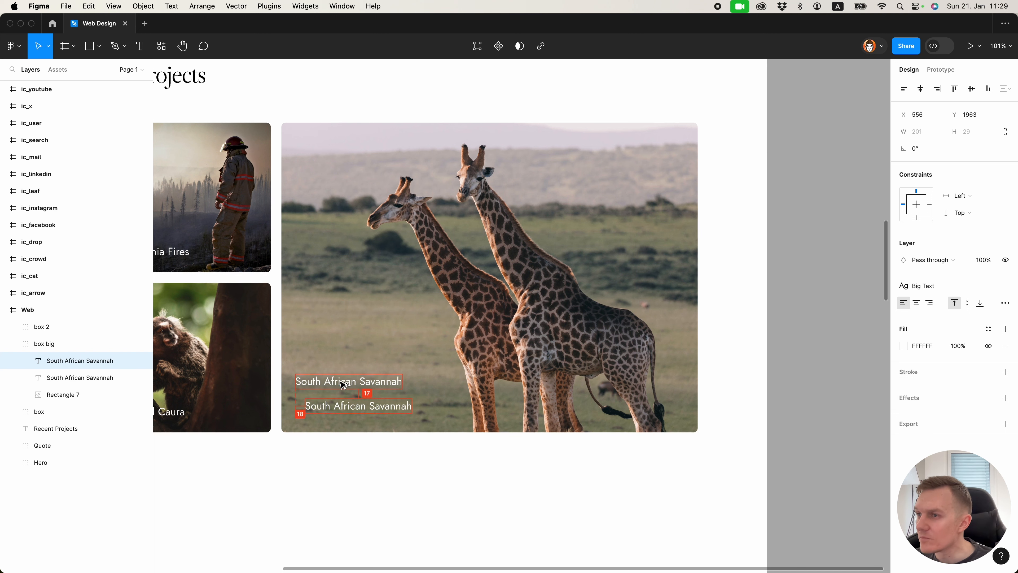
click(338, 408)
key(shift+Left)
key(shift+Left)
key(shift+Up)
double_click(382, 404)
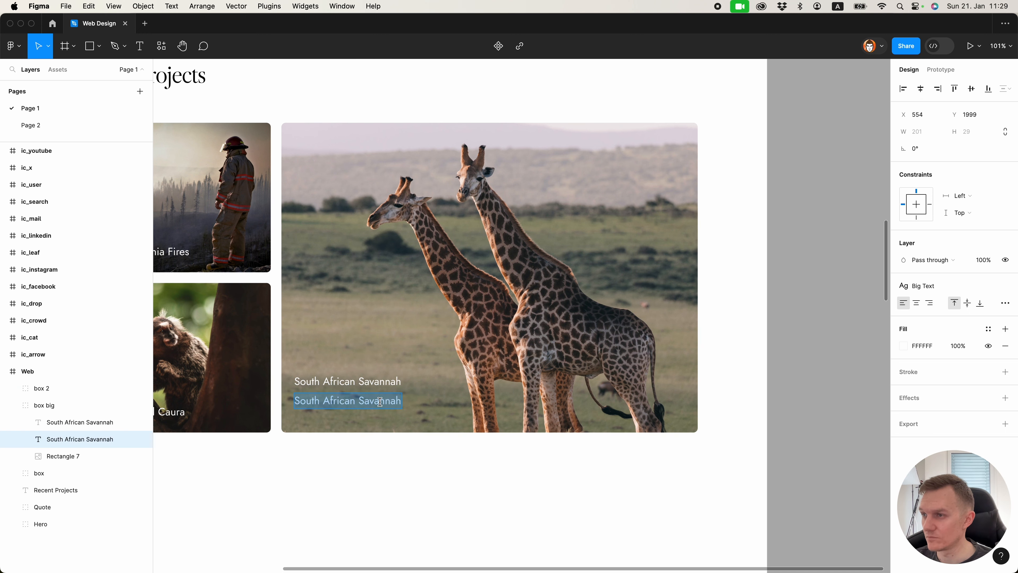
key(super+v)
key(Escape)
Apply the Small Text style to the "Helping to adapt to rapid environmental changes" line.
click(971, 285)
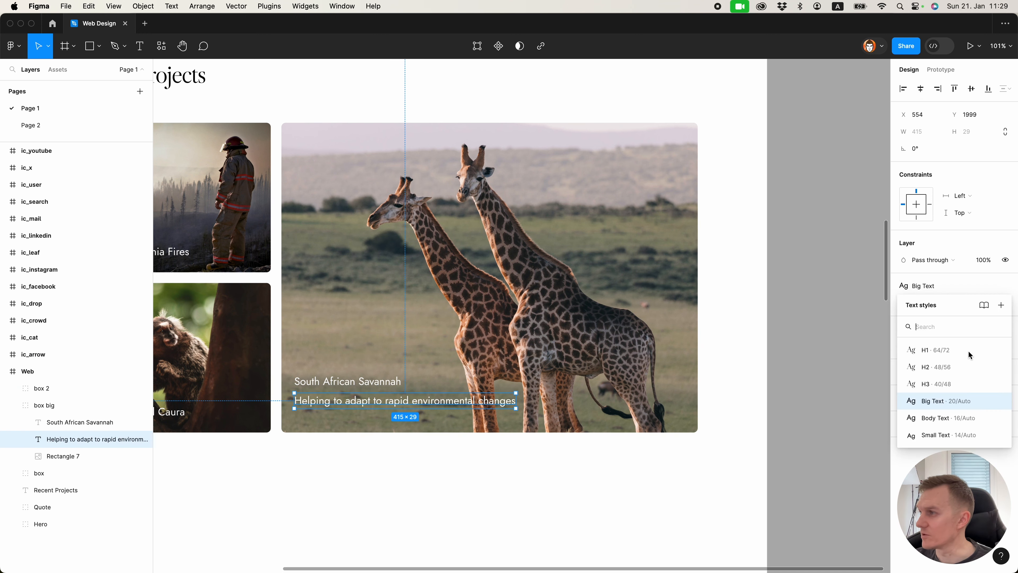
click(953, 422)
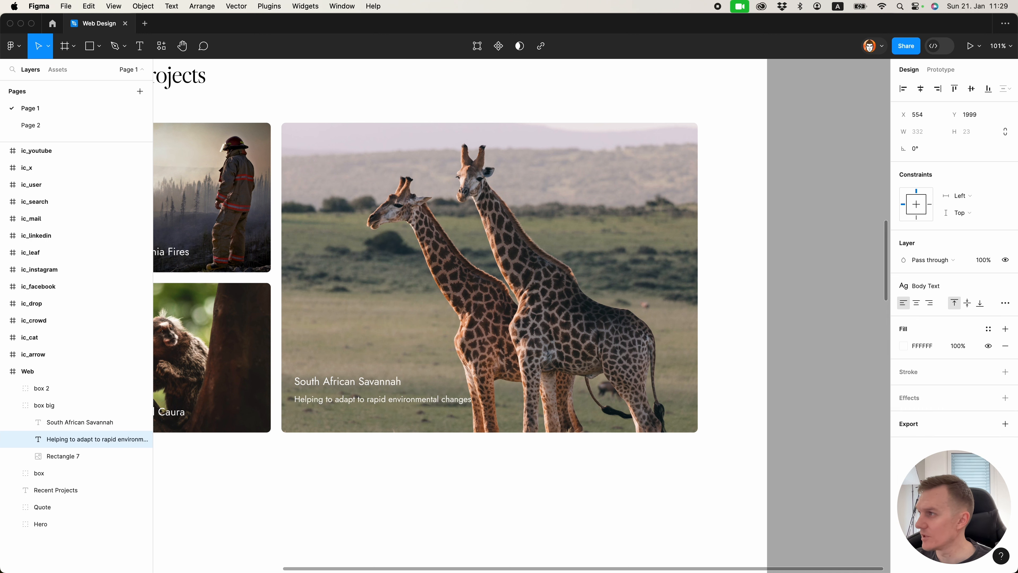
click(930, 286)
click(928, 432)
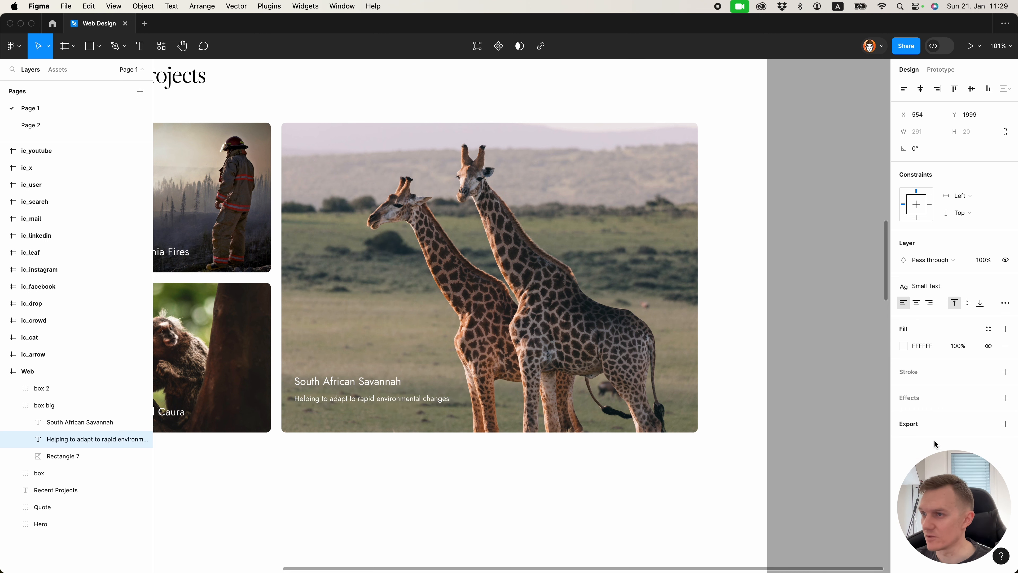
click(480, 467)
Combine the savannah title and its description in a vertical auto layout with spacing 8.
click(323, 387)
double_click(325, 387)
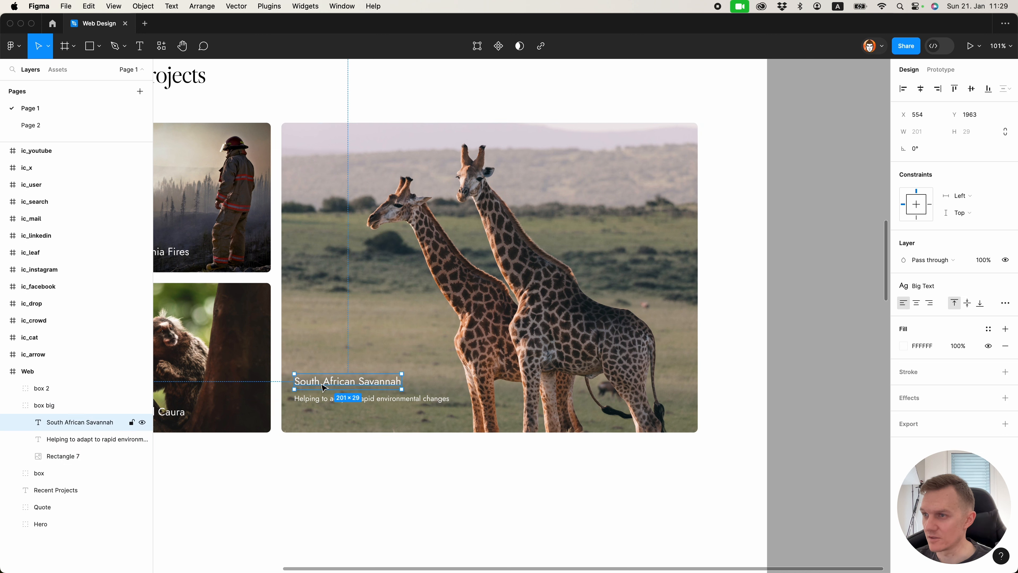
shift+click(314, 401)
key(shift+a)
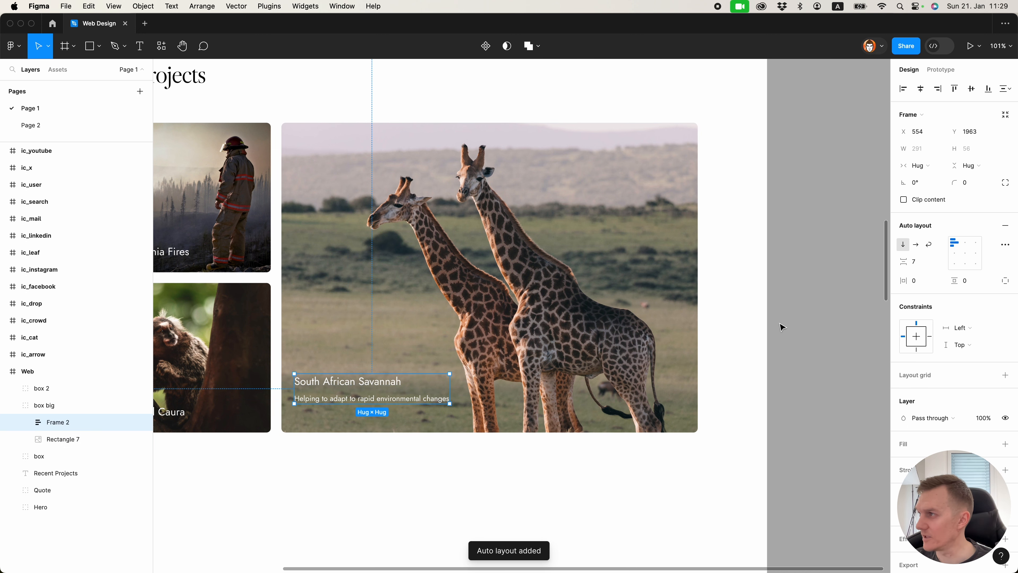
click(925, 266)
text(8)
key(Return)
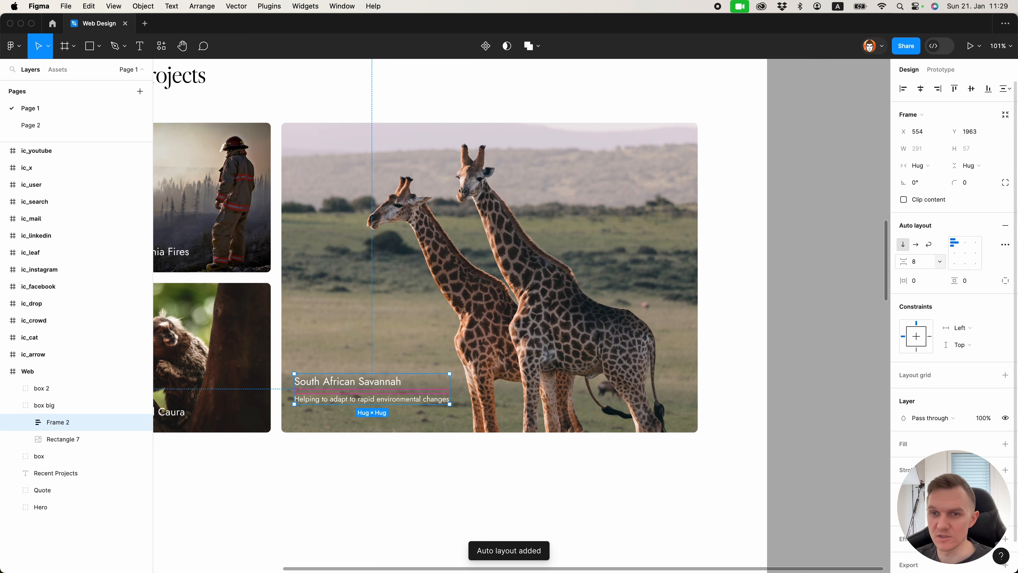
Move the two-line savannah caption down close to the giraffe photo's lower edge, 24 px from its left edge.
key(alt)
drag(396, 398, 395, 406)
key(alt)
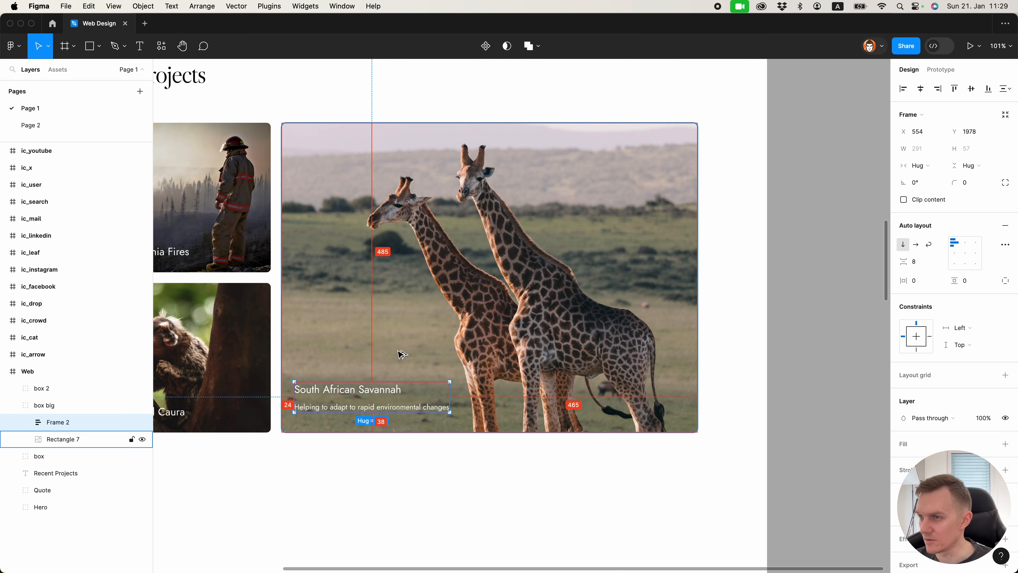
key(Down)
key(Down)
key(Down)
key(Down)
key(Down)
key(Down)
key(Down)
key(Down)
key(Down)
key(Down)
key(Down)
key(Down)
key(Down)
key(Down)
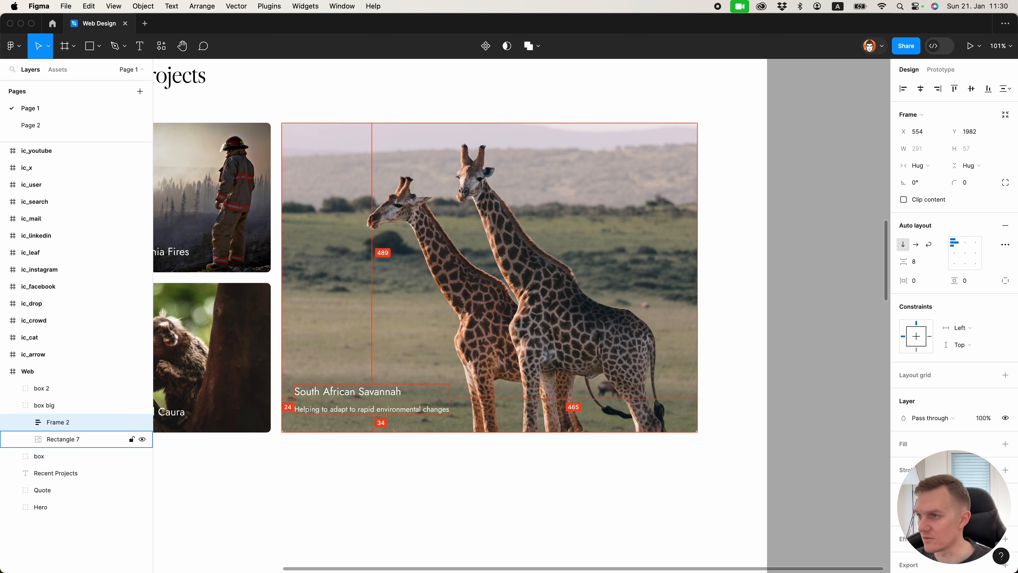
key(alt)
click(420, 477)
scroll(421, 477, down, 5)
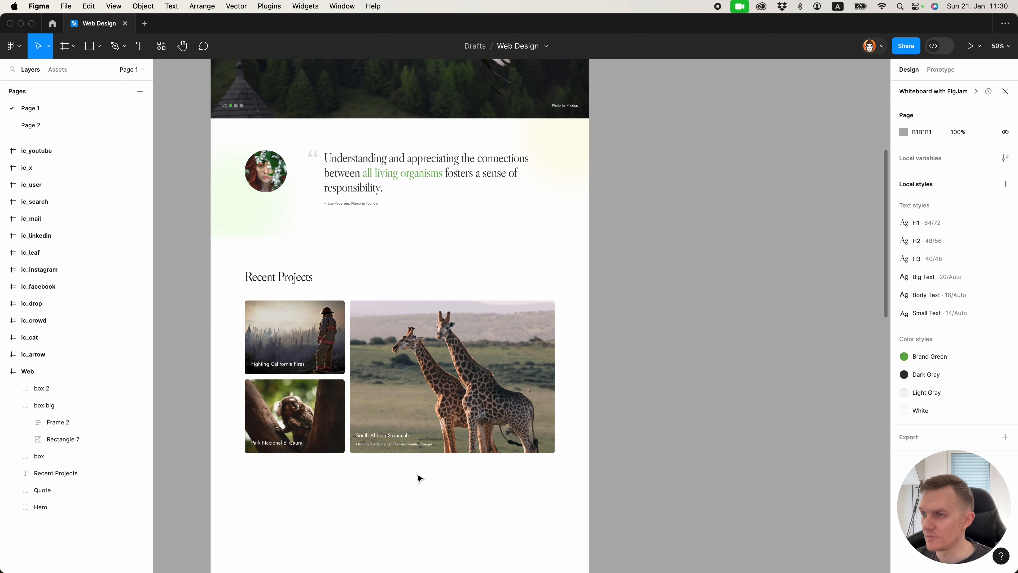
scroll(491, 461, up, 3)
scroll(491, 451, up, 2)
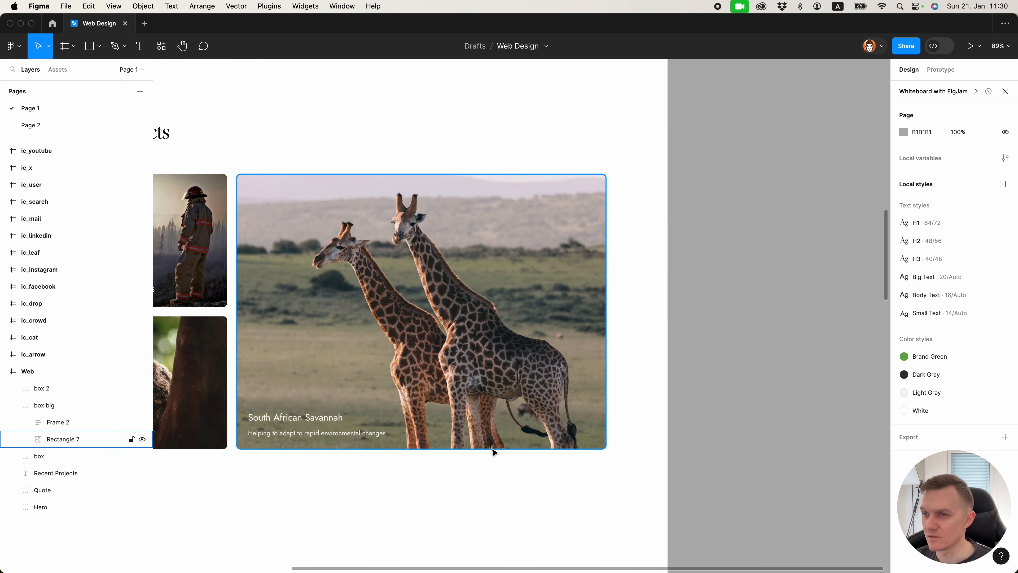
super+click(339, 419)
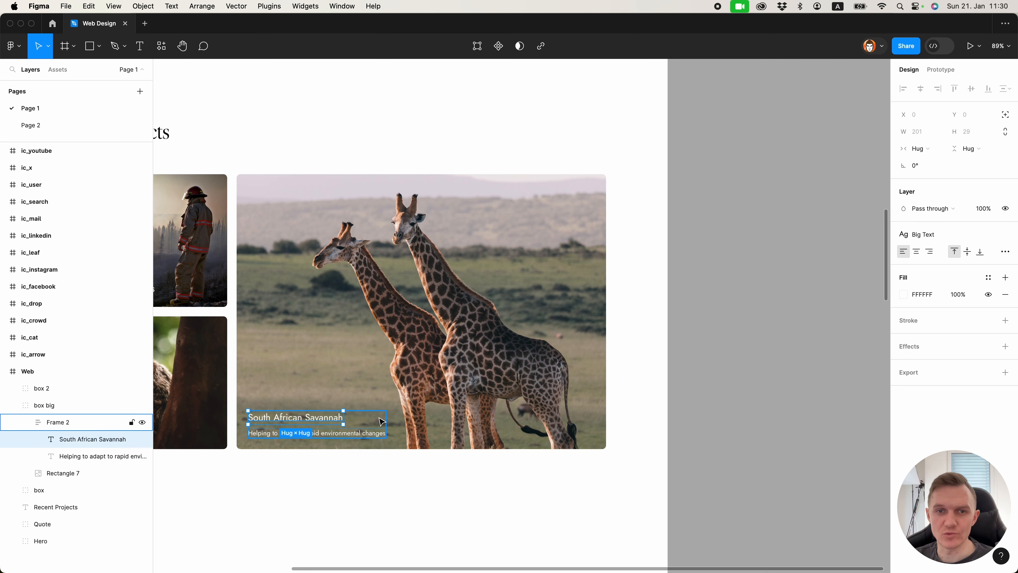
scroll(370, 419, down, 5)
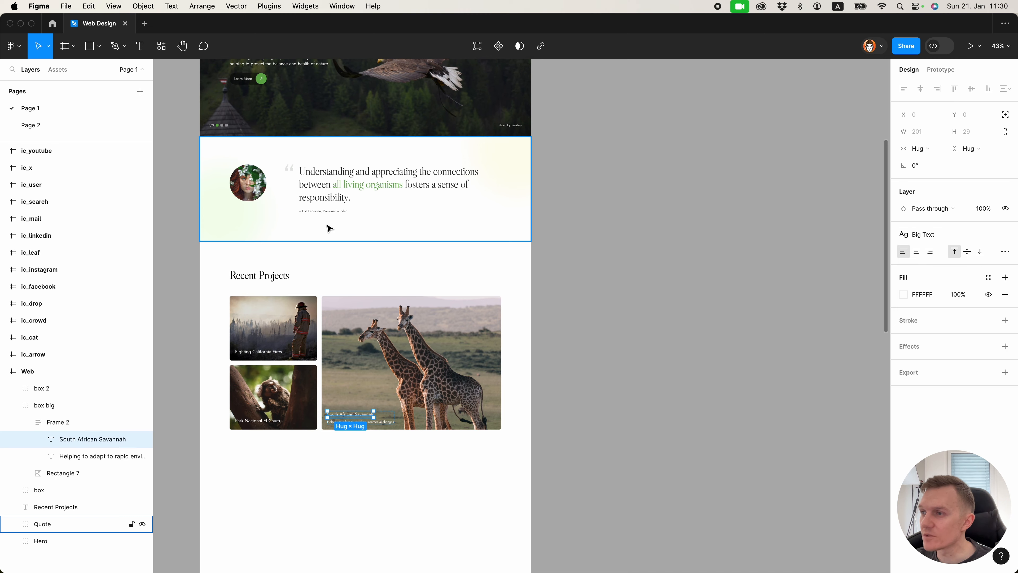
Add the white Big Text label "Explore" near the lower-right corner of the giraffe photo at X 1119, Y 2023.
scroll(469, 433, up, 5)
click(465, 409)
key(r)
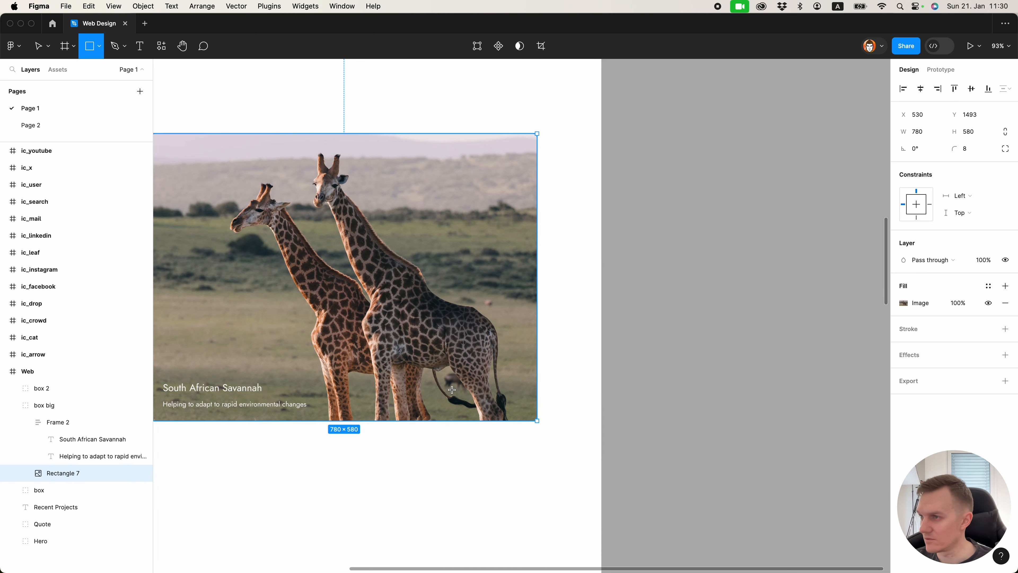
key(v)
key(t)
click(442, 396)
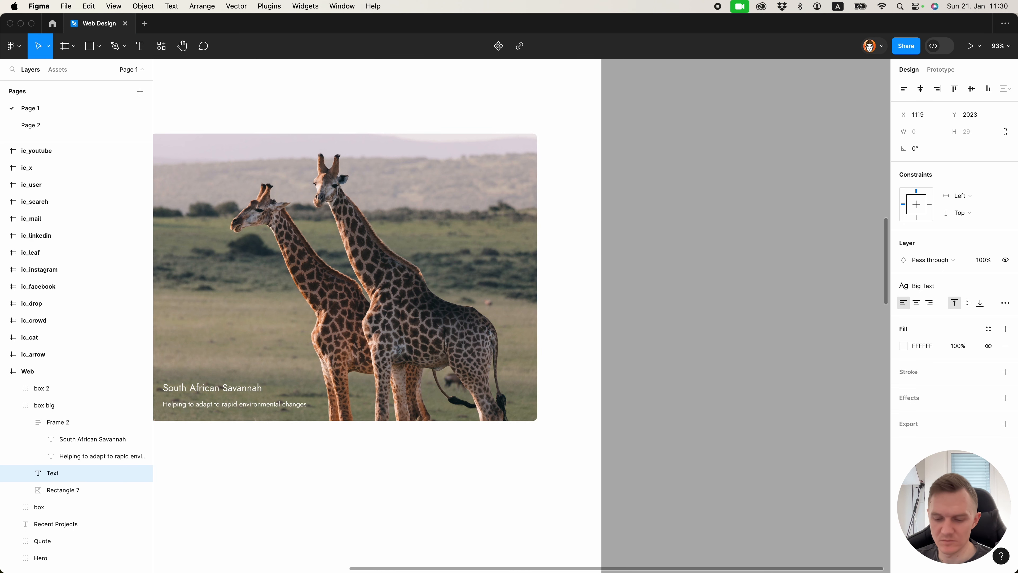
key(Escape)
Copy the ic_arrow icon from the icon set above the page and place it just right of the "Explore" label.
scroll(457, 441, up, 10)
scroll(448, 391, down, 5)
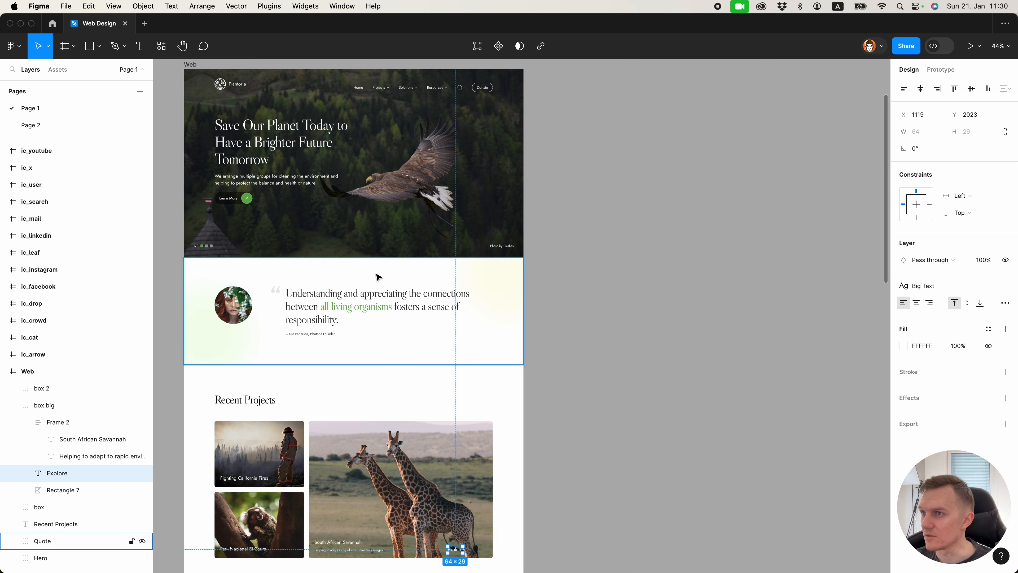
scroll(377, 275, up, 5)
click(222, 266)
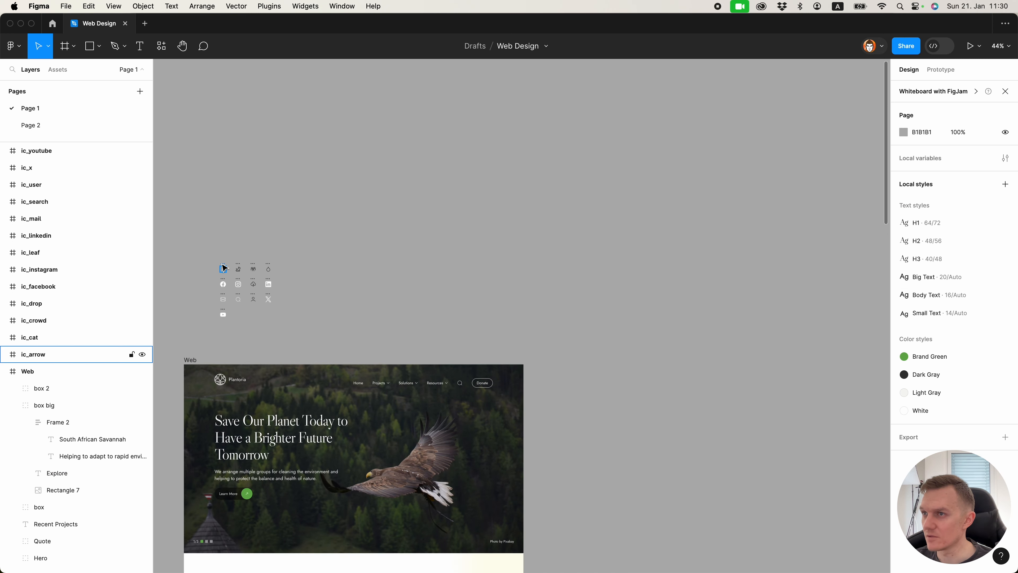
click(221, 265)
key(super+c)
scroll(372, 357, down, 7)
scroll(466, 523, up, 8)
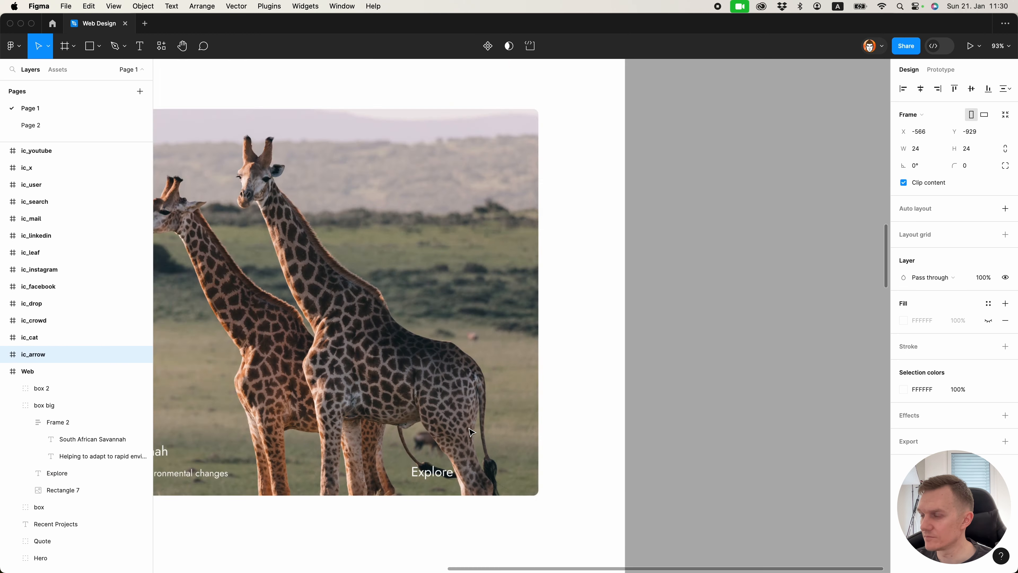
key(super+v)
drag(352, 287, 465, 486)
Combine the "Explore" label and arrow icon in a horizontal auto layout and colour both with the Brand Green style.
click(436, 489)
shift+click(471, 492)
key(shift+a)
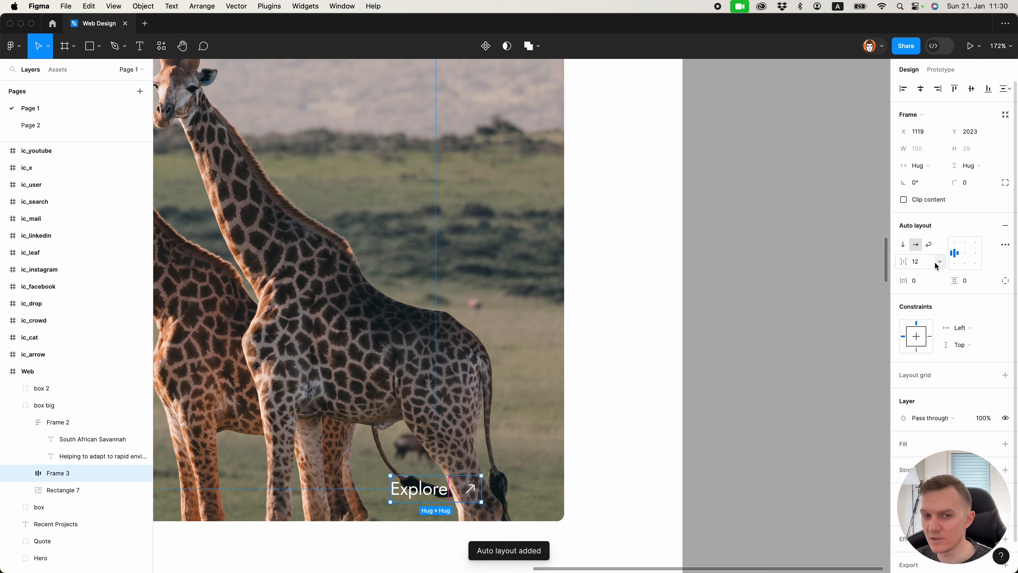
scroll(842, 441, down, 5)
click(904, 513)
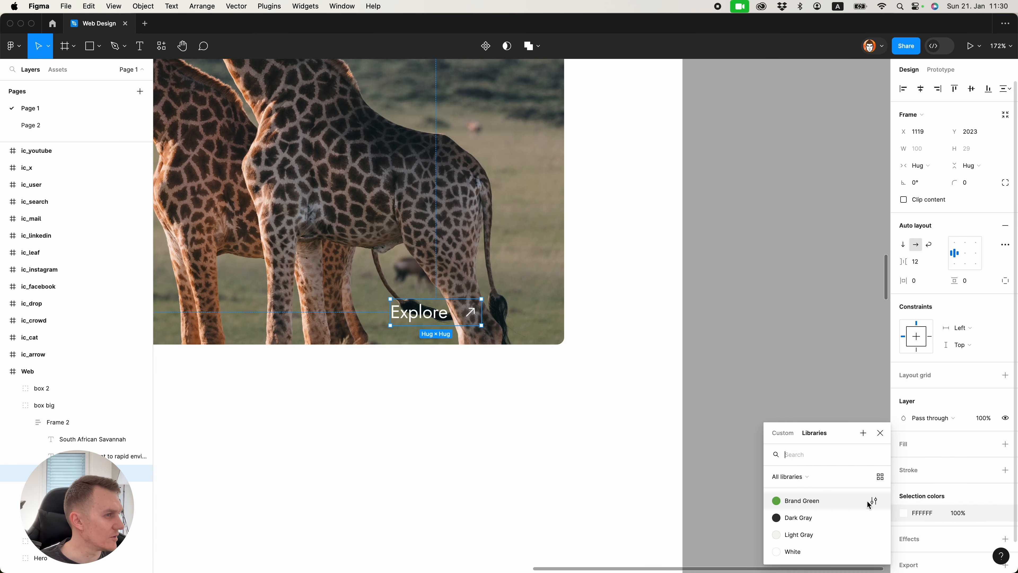
click(824, 501)
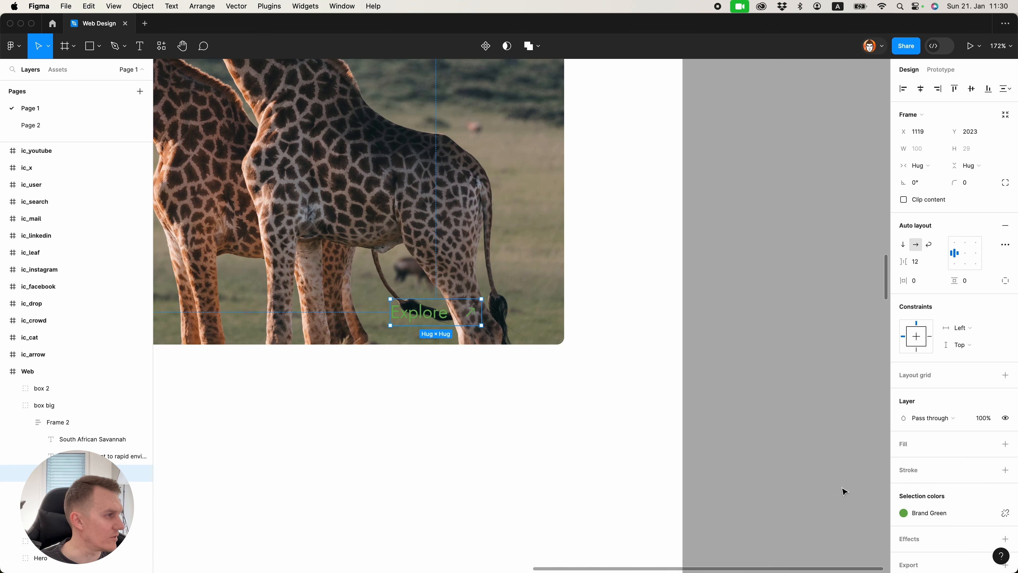
Give the Explore button frame on the giraffe photo a white FFFFFF fill and a corner radius of 40.
click(1005, 444)
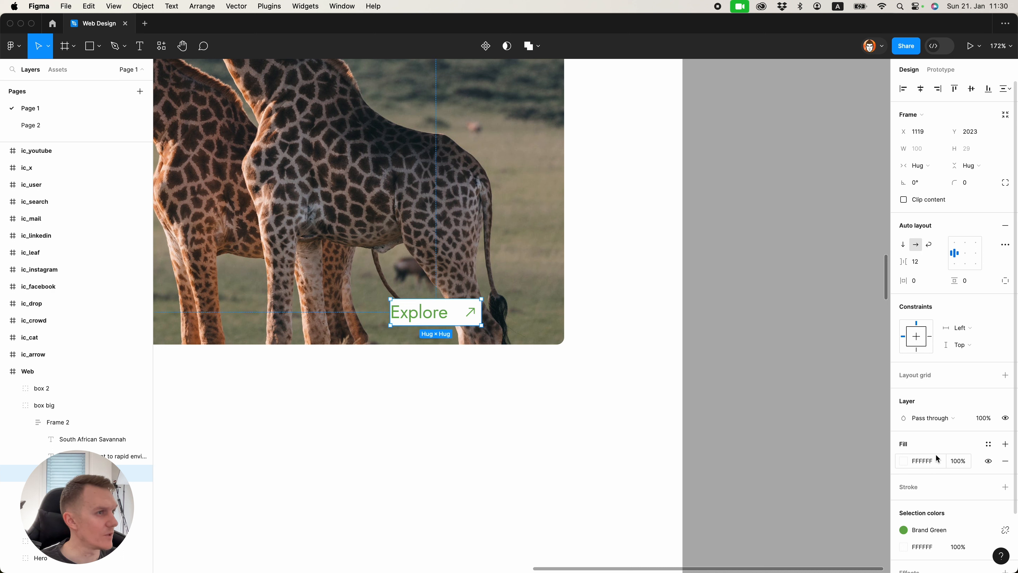
click(968, 185)
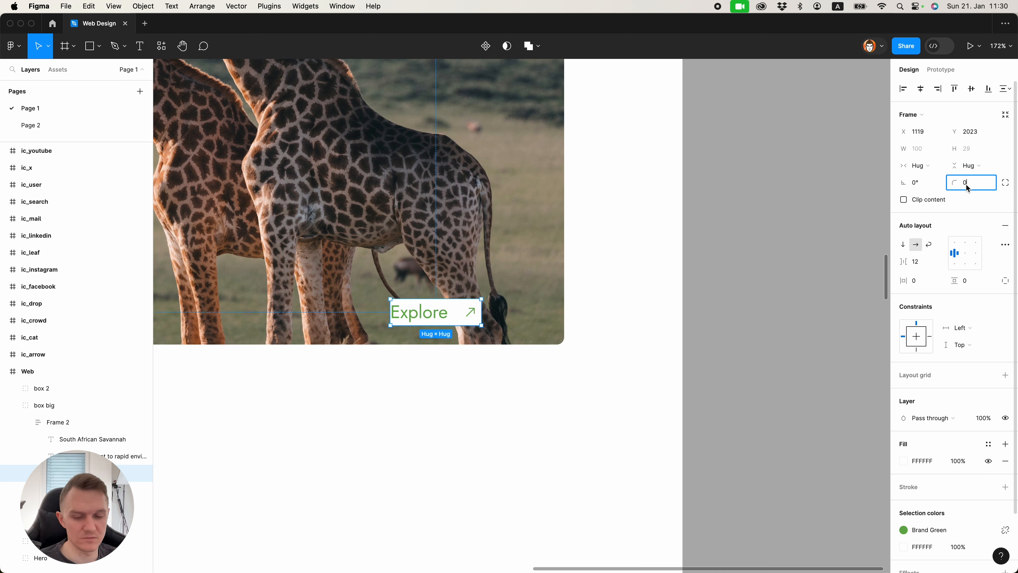
text(40)
key(Return)
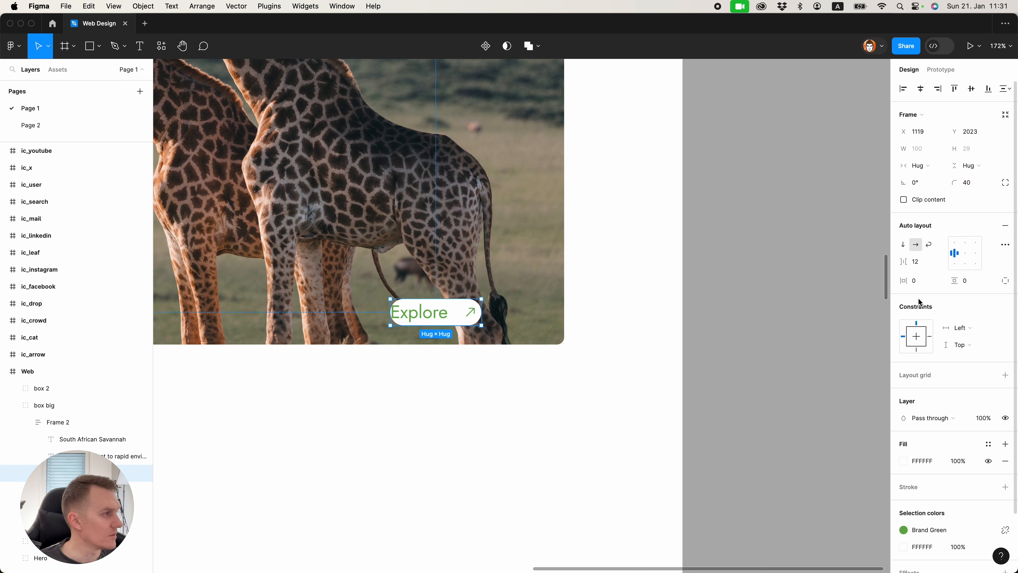
Set the Explore button's auto layout padding to 20 horizontally and 12 vertically.
click(925, 281)
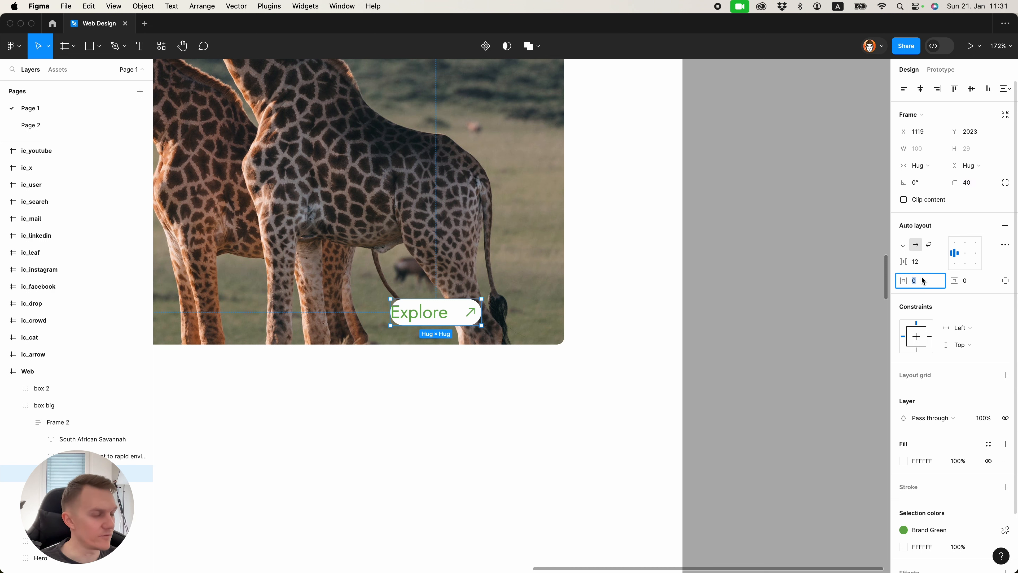
text(20)
key(Return)
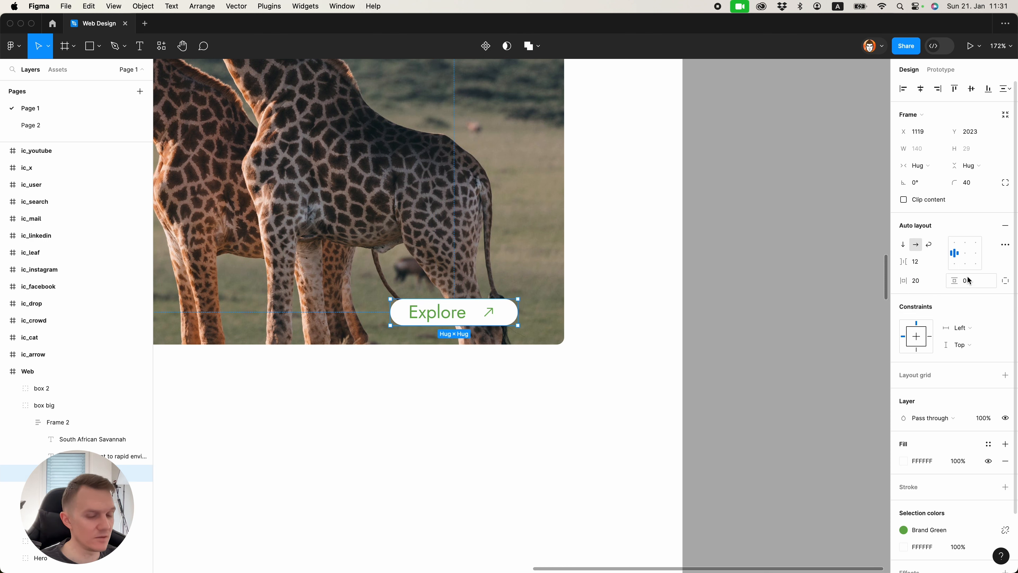
text(12)
key(Return)
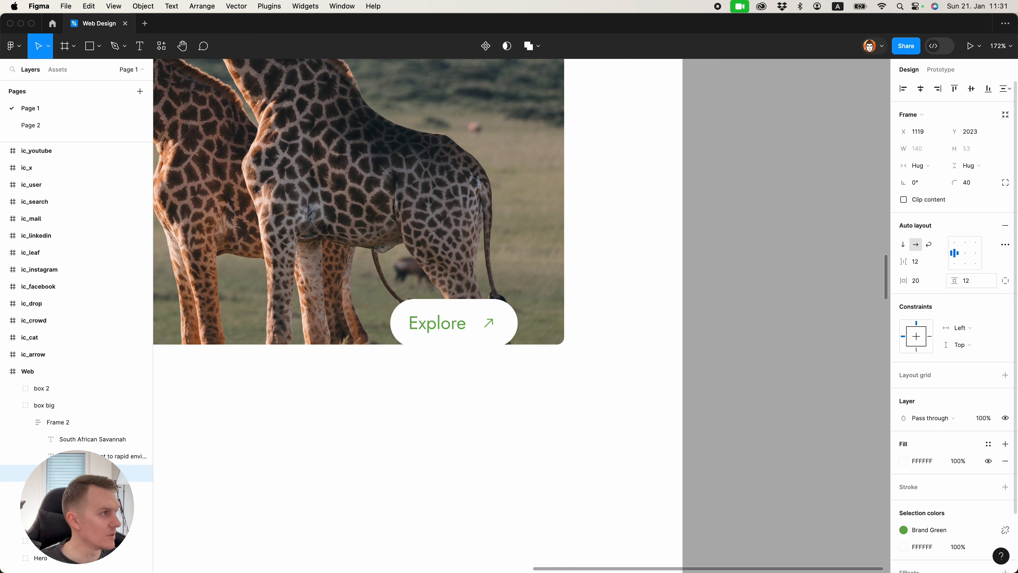
click(678, 388)
scroll(652, 389, down, 4)
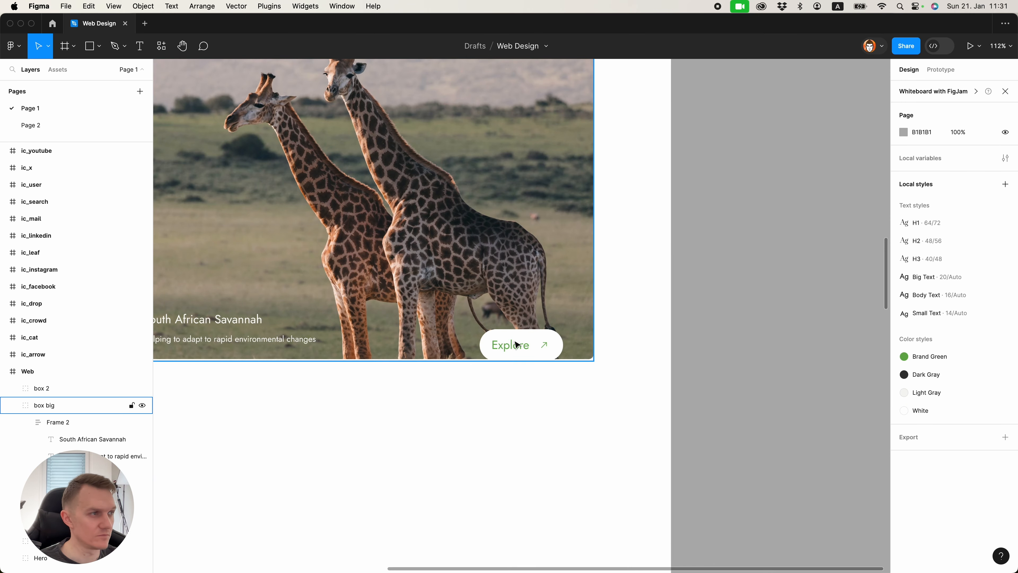
scroll(517, 344, down, 2)
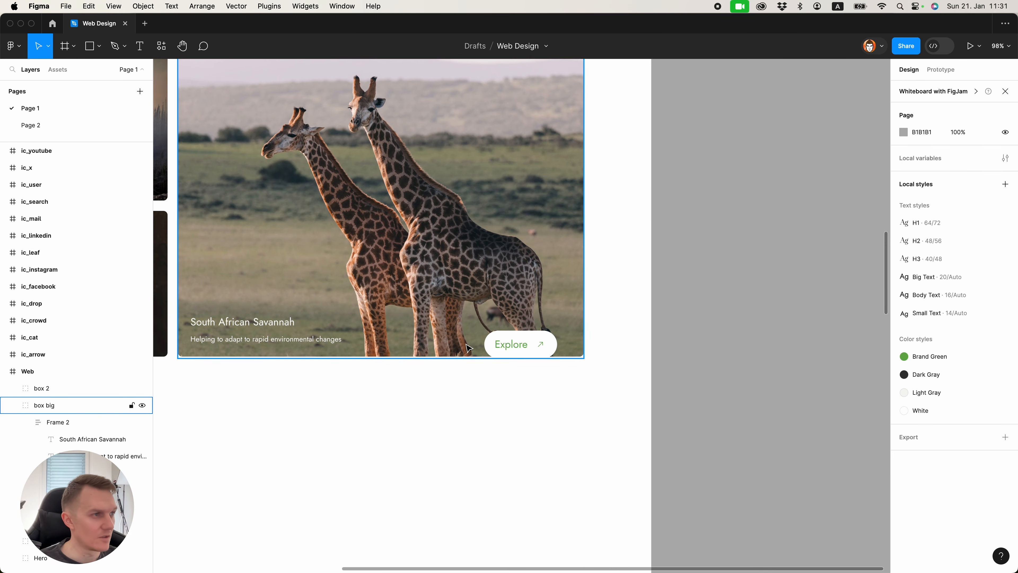
Set the Explore button's vertical padding to 8.
super+click(327, 339)
click(537, 347)
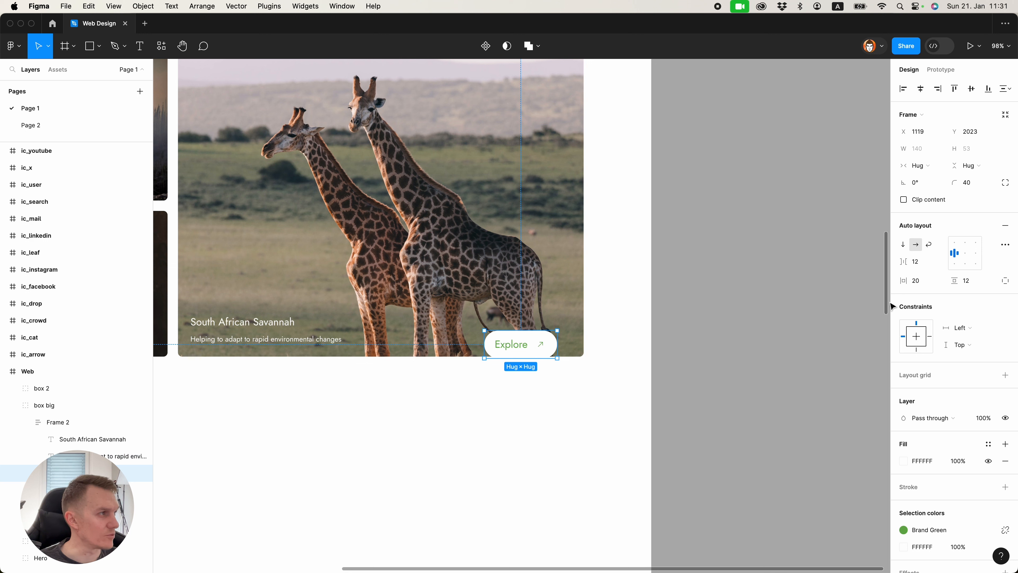
click(968, 281)
text(8)
key(Return)
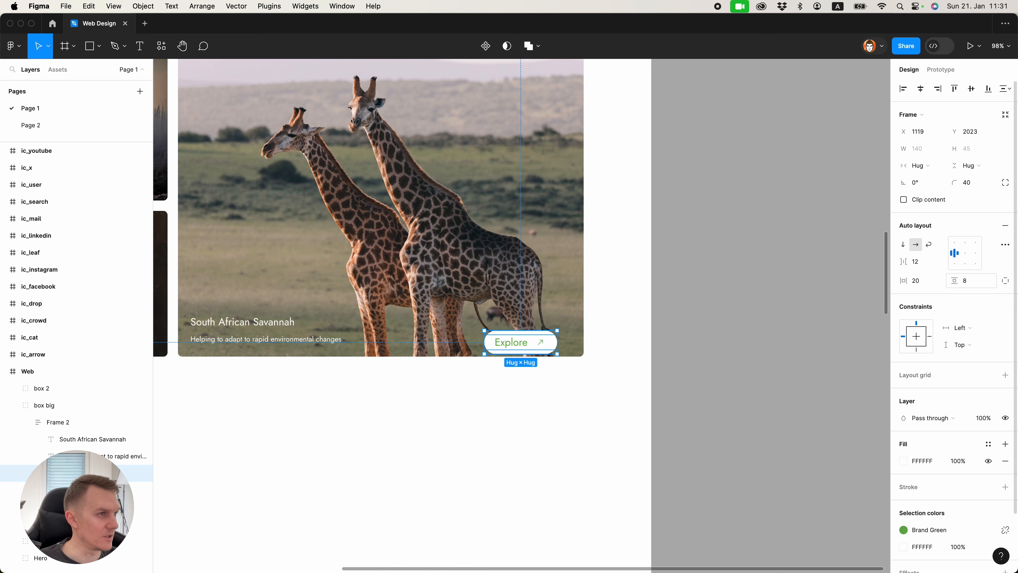
Centre the Explore button vertically with the savannah caption and place it at X 1146, Y 1998 inside the giraffe photo's lower-right corner.
drag(534, 348, 535, 335)
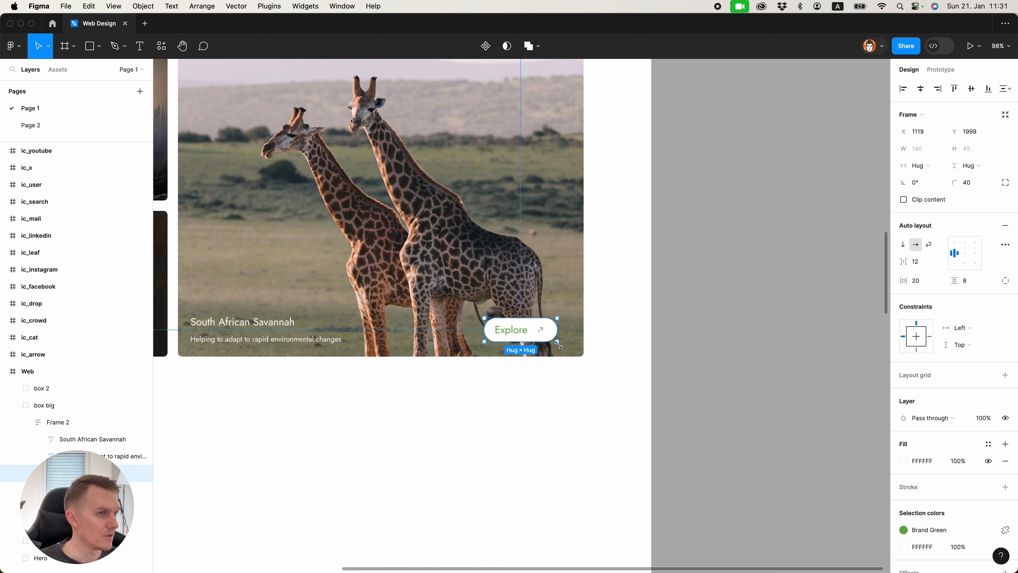
shift+click(306, 341)
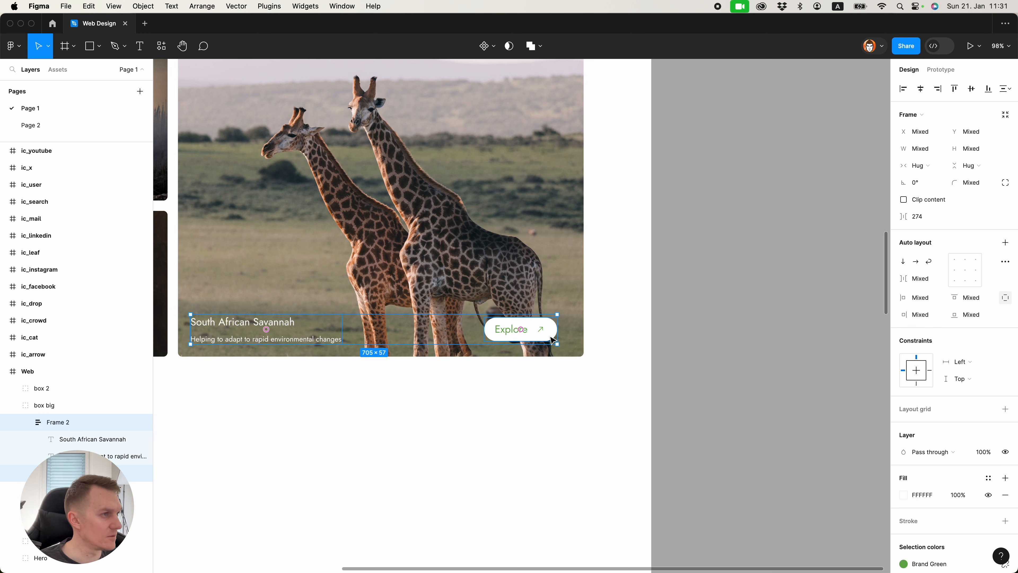
click(541, 332)
key(shift+Right)
key(shift+Right)
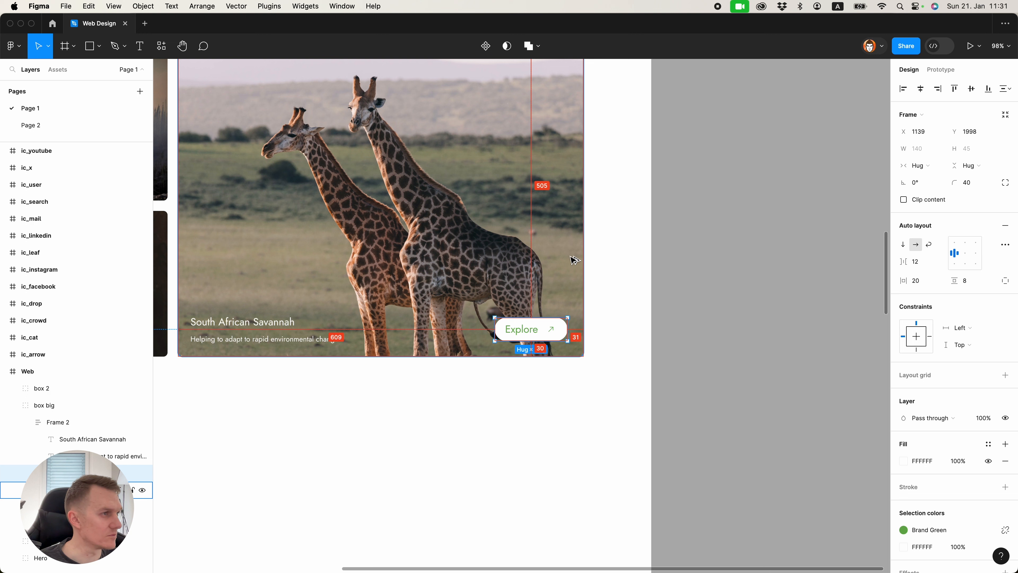
key(Right)
key(Right)
key(Right)
key(Right)
key(Right)
key(Right)
key(Right)
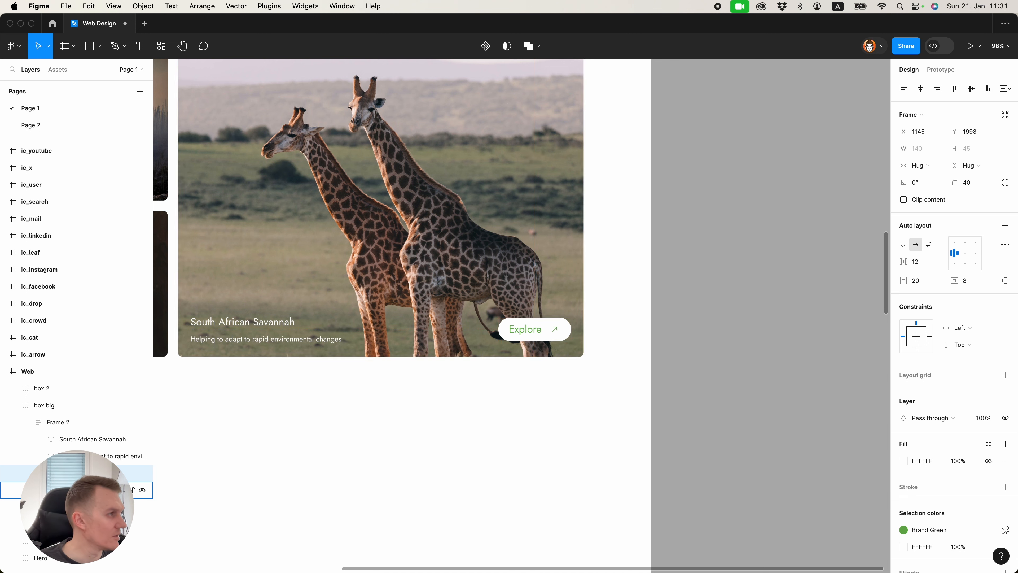
Set the button's horizontal constraint to Right and hide its "Explore" text layer, leaving only the arrow icon.
click(930, 336)
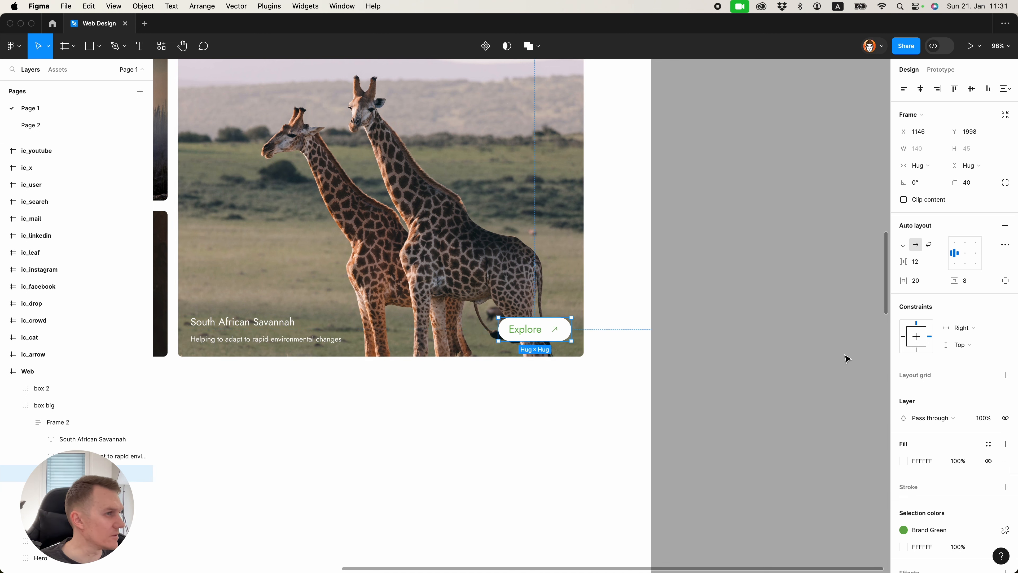
click(664, 344)
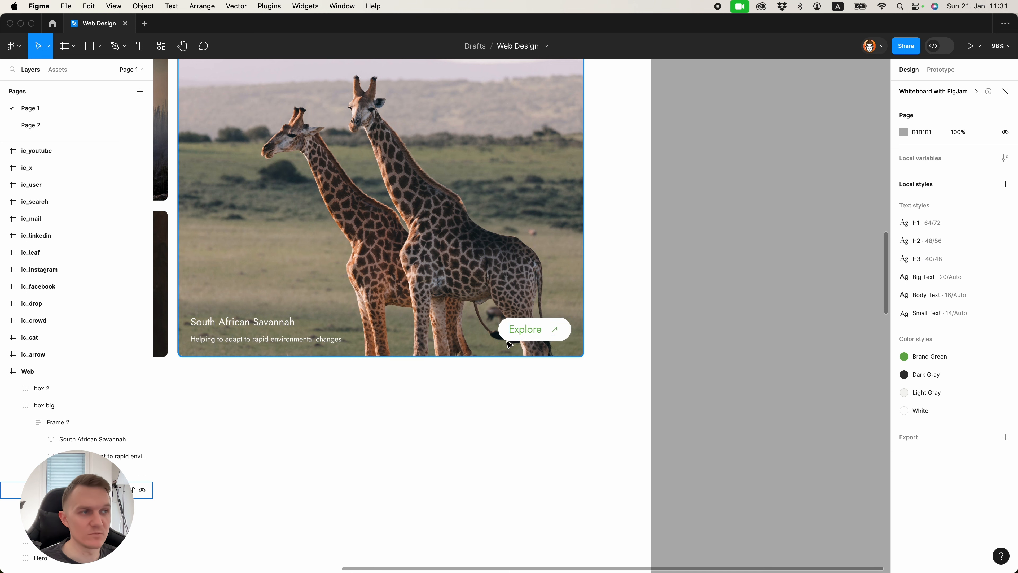
super+click(519, 334)
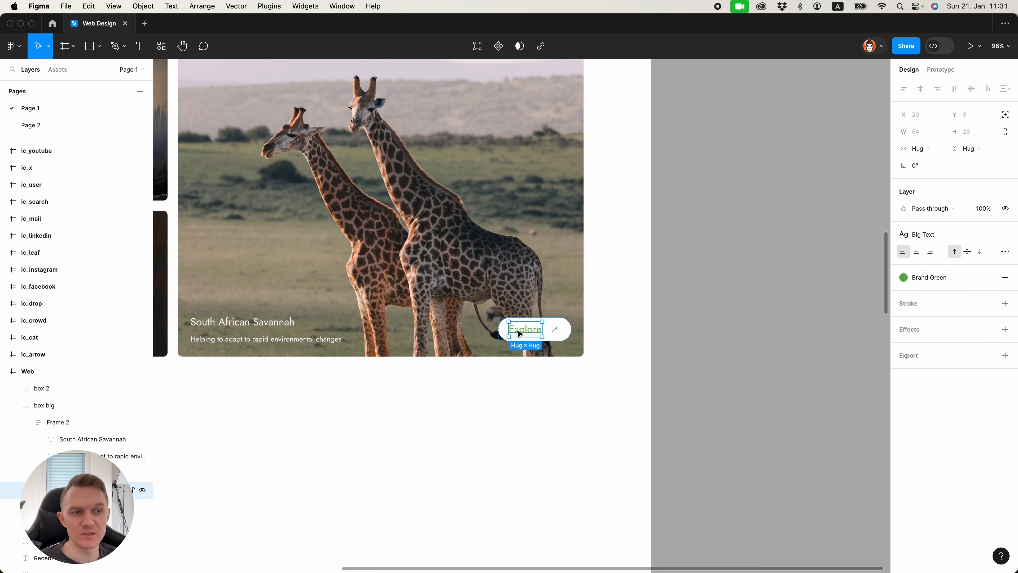
click(142, 491)
click(477, 401)
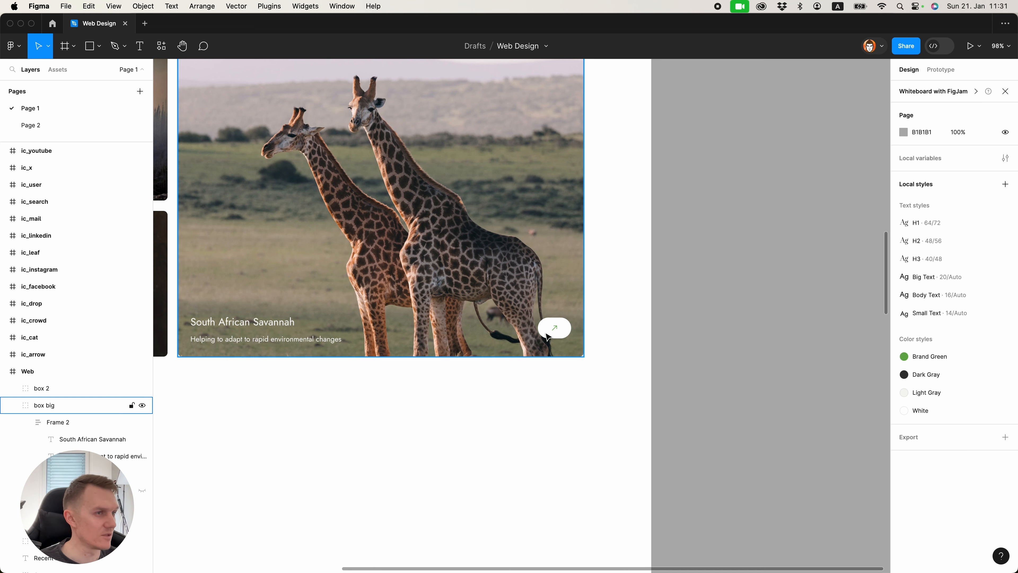
Duplicate the arrow button to X 1202, Y 1373 above the giraffe photo and show the copy's hidden "Explore" label.
scroll(321, 404, down, 3)
drag(317, 405, 416, 453)
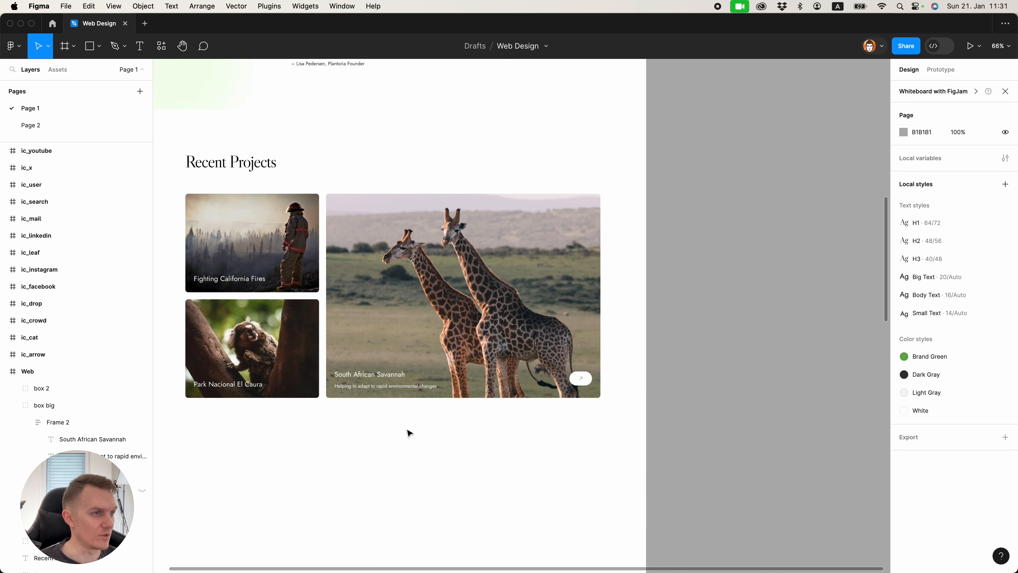
super+click(388, 377)
click(583, 377)
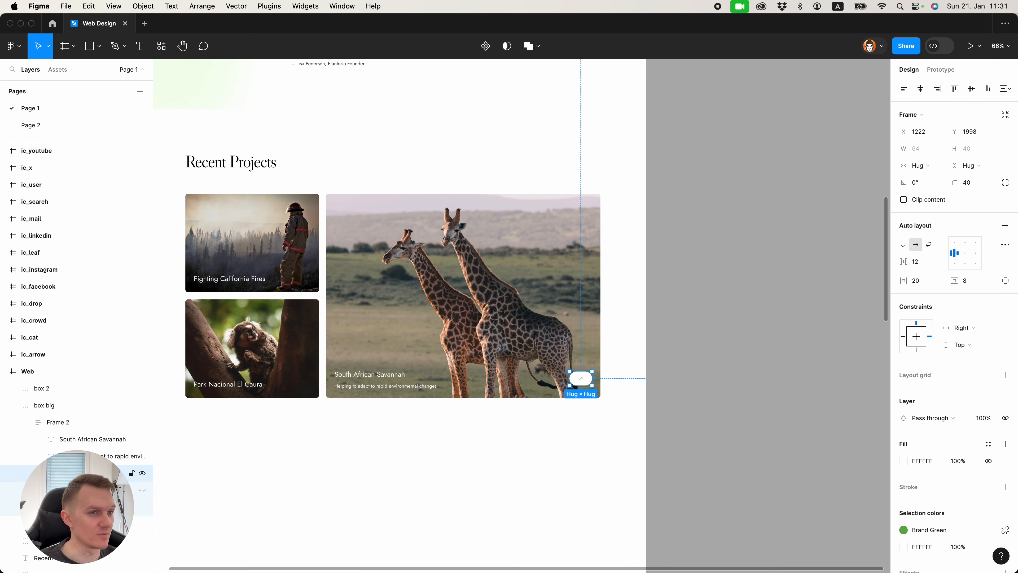
drag(584, 381, 573, 160)
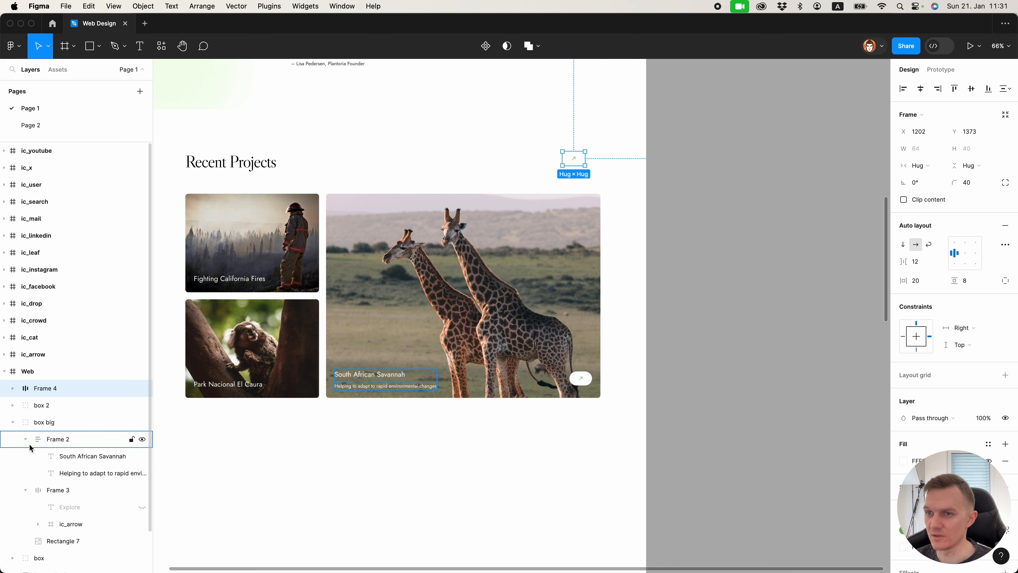
click(12, 388)
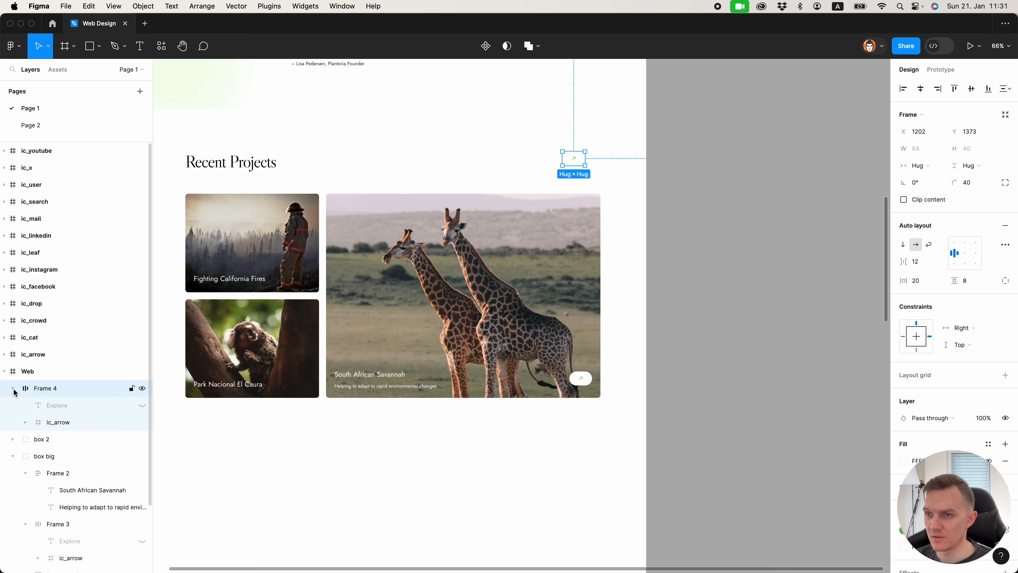
click(143, 405)
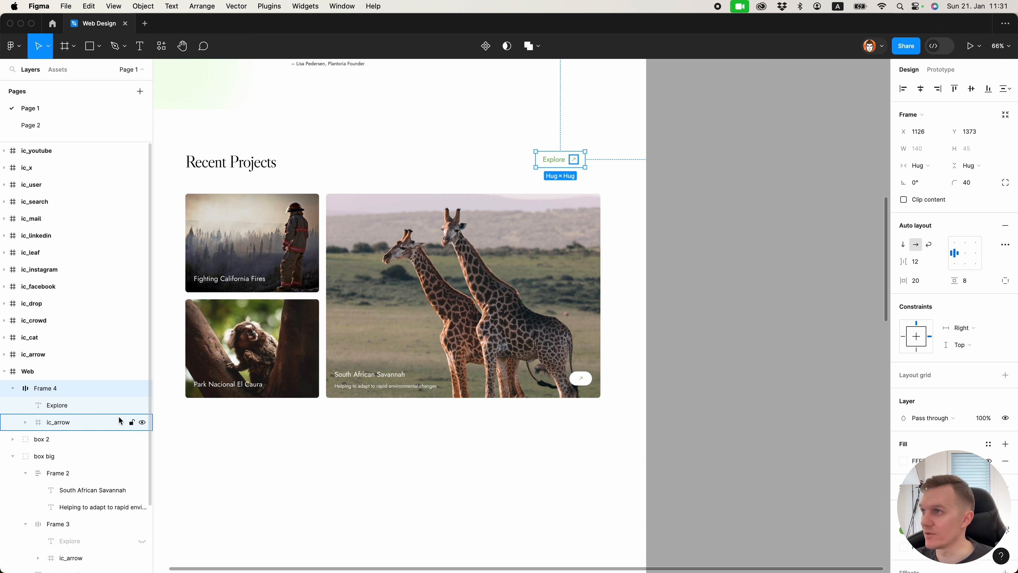
Fill the duplicated button with the Brand Green style and colour its label and arrow white FFFFFF.
scroll(954, 280, down, 3)
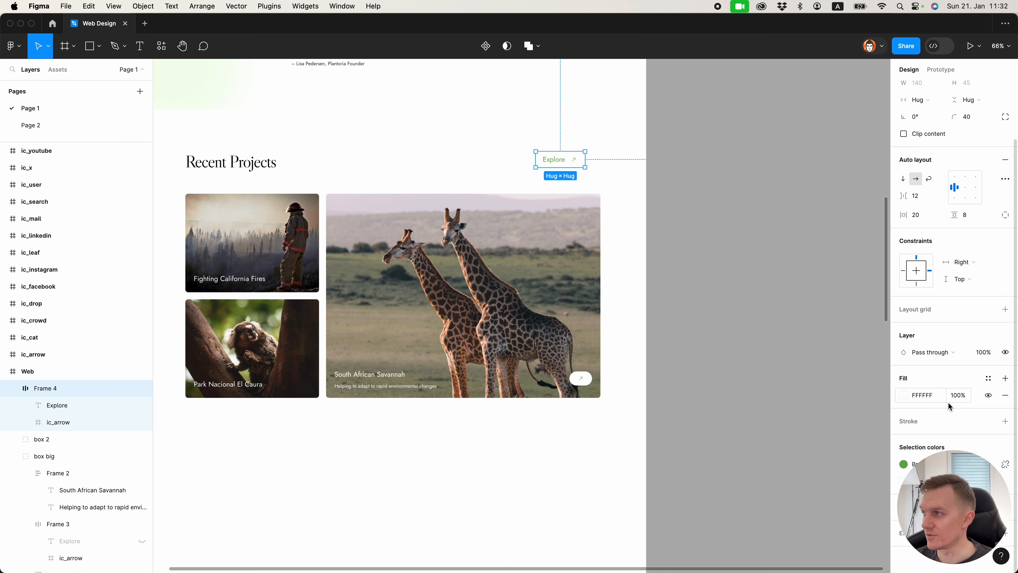
click(988, 378)
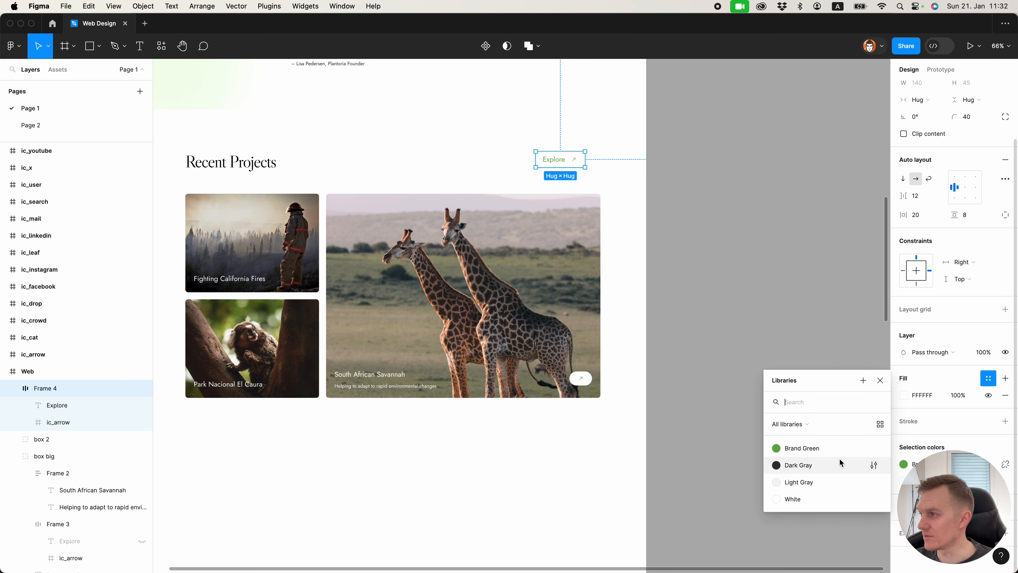
click(816, 449)
key(Return)
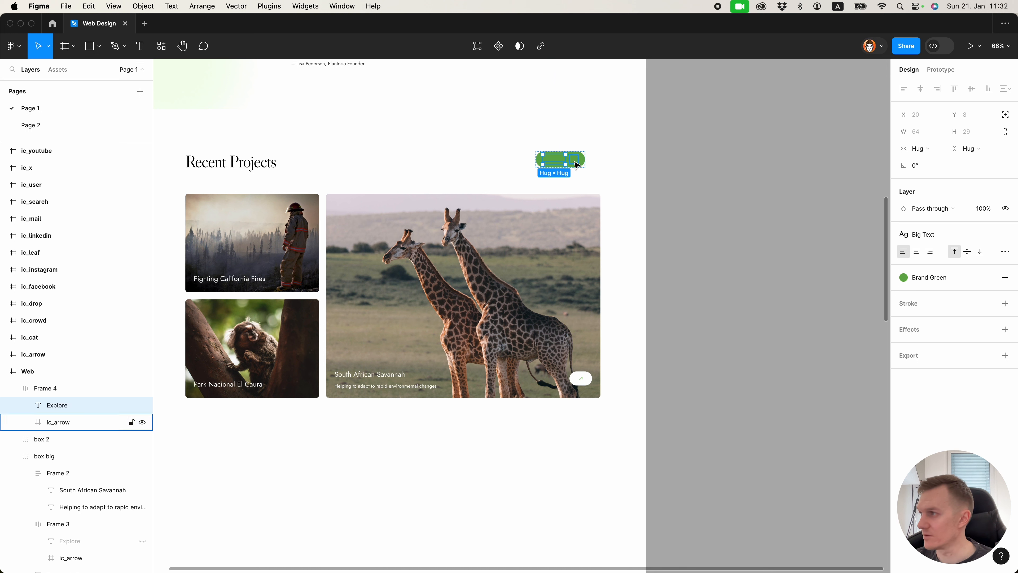
click(1005, 406)
click(940, 408)
text(fff)
key(Return)
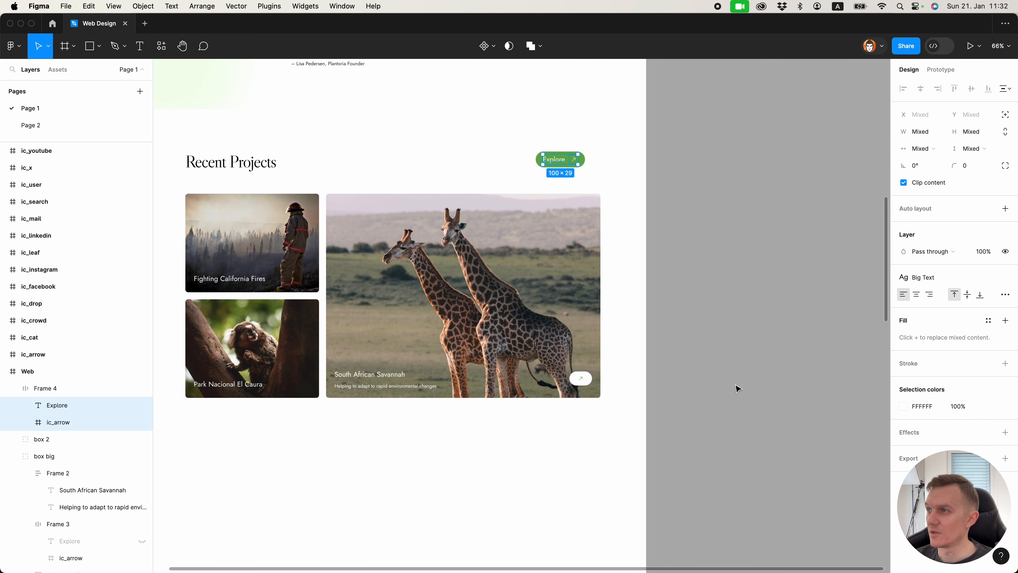
click(737, 387)
Apply the Body Text style to the green button's label and change its text to "Explore More".
scroll(689, 354, up, 3)
double_click(552, 269)
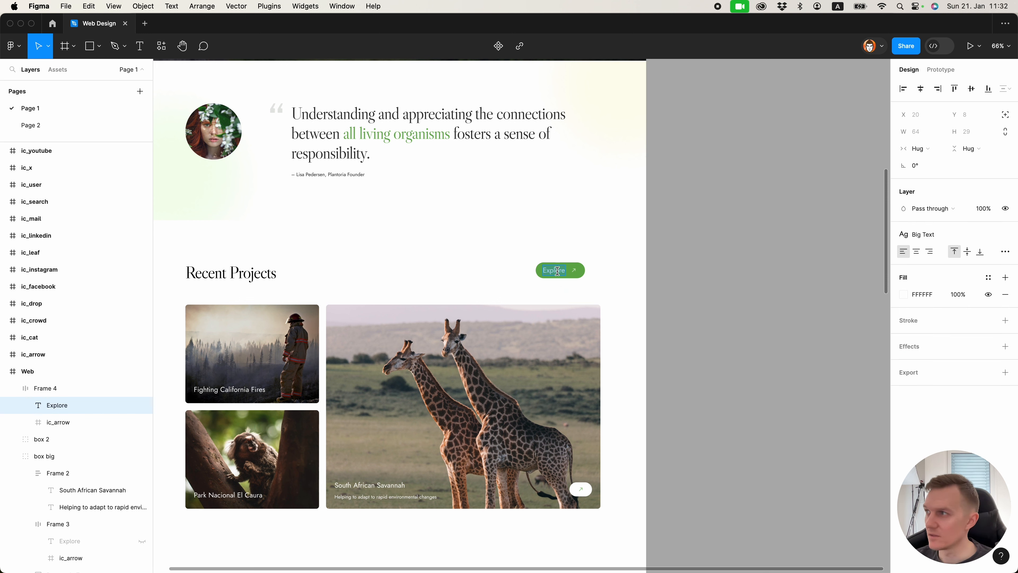
key(Escape)
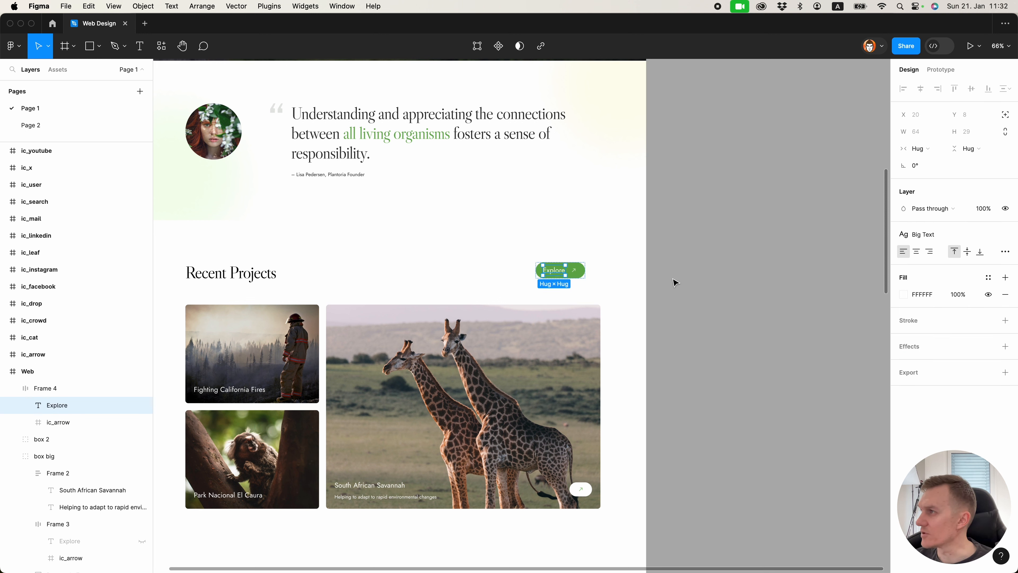
click(918, 234)
click(926, 366)
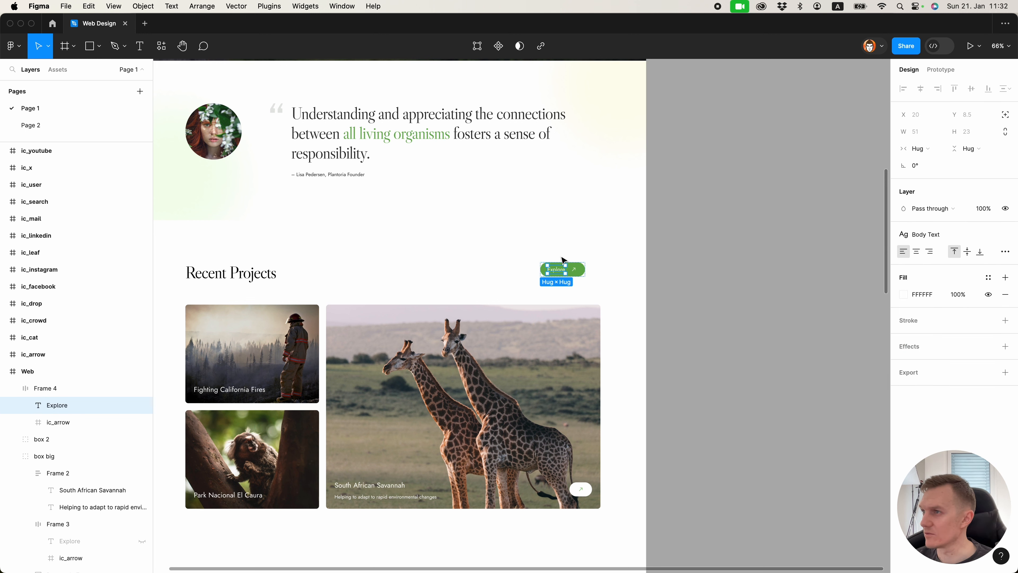
double_click(560, 269)
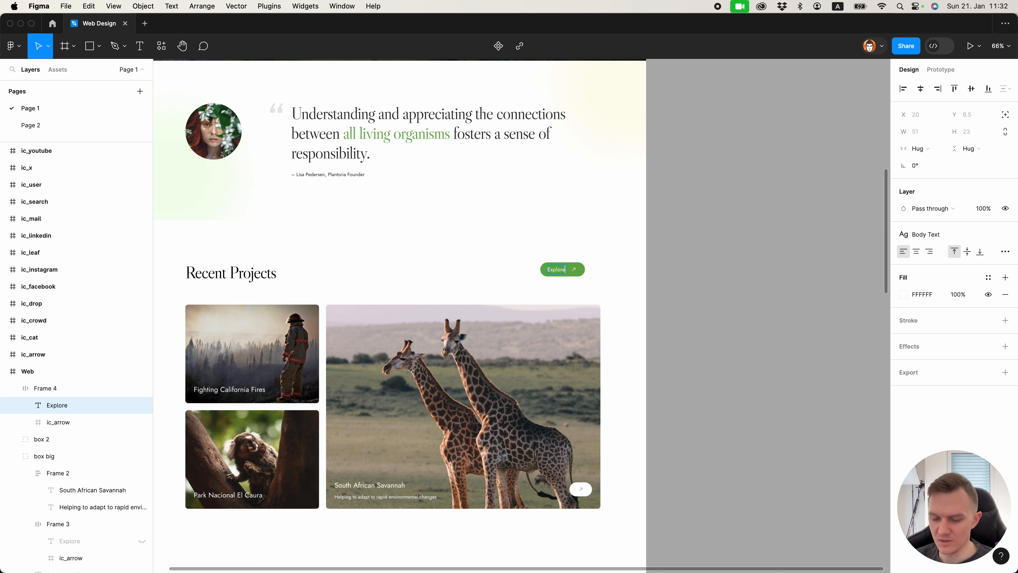
text(More)
key(Escape)
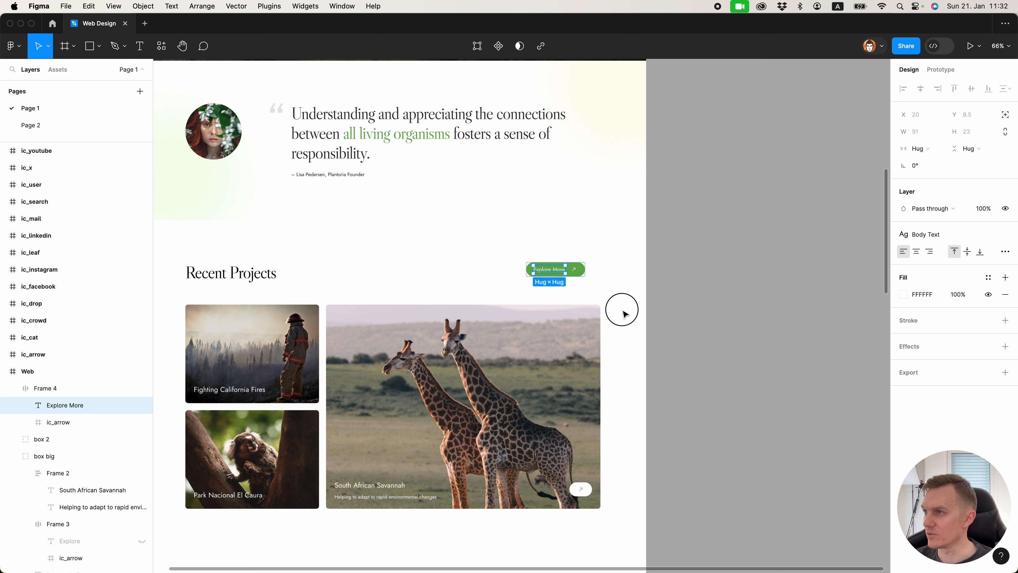
key(Escape)
Align the Explore More button's vertical centre with the "Recent Projects" heading.
scroll(412, 381, up, 3)
click(261, 391)
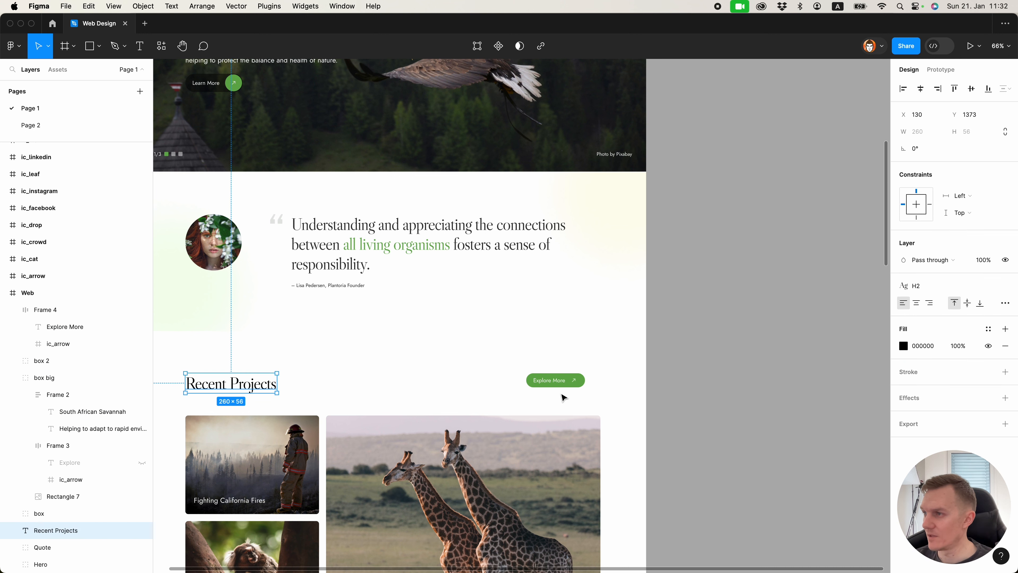
shift+click(563, 381)
click(988, 89)
click(604, 399)
Set the Explore More button's vertical padding to 12 and move it to X 1143, flush with the giraffe photo's right edge.
click(578, 384)
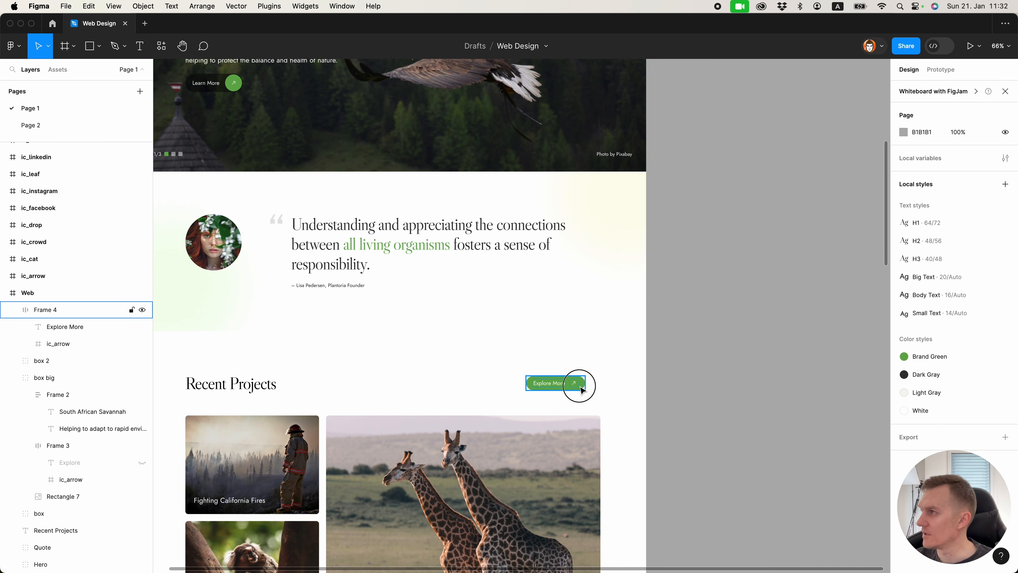
click(967, 281)
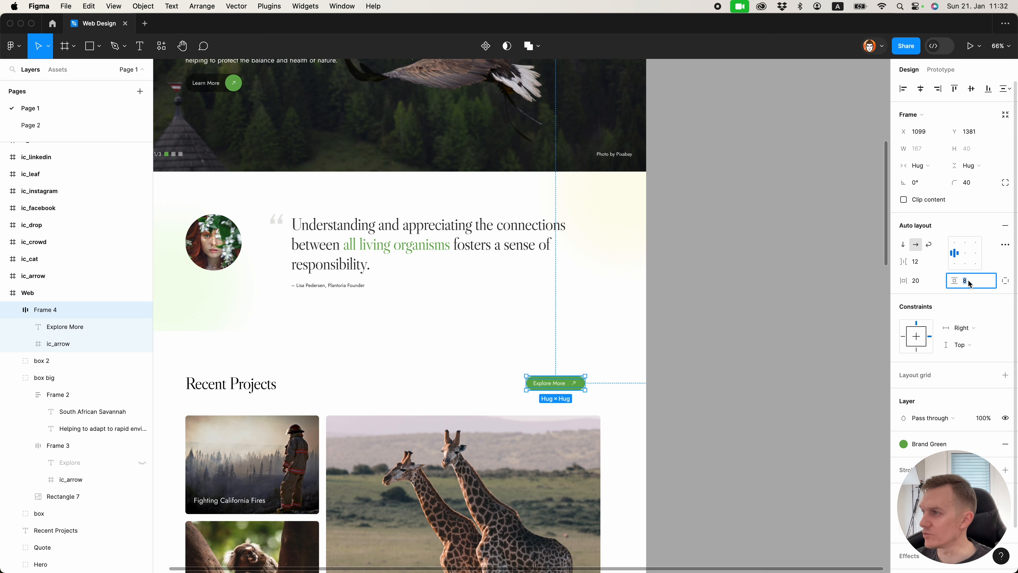
key(Return)
key(Escape)
scroll(417, 326, down, 3)
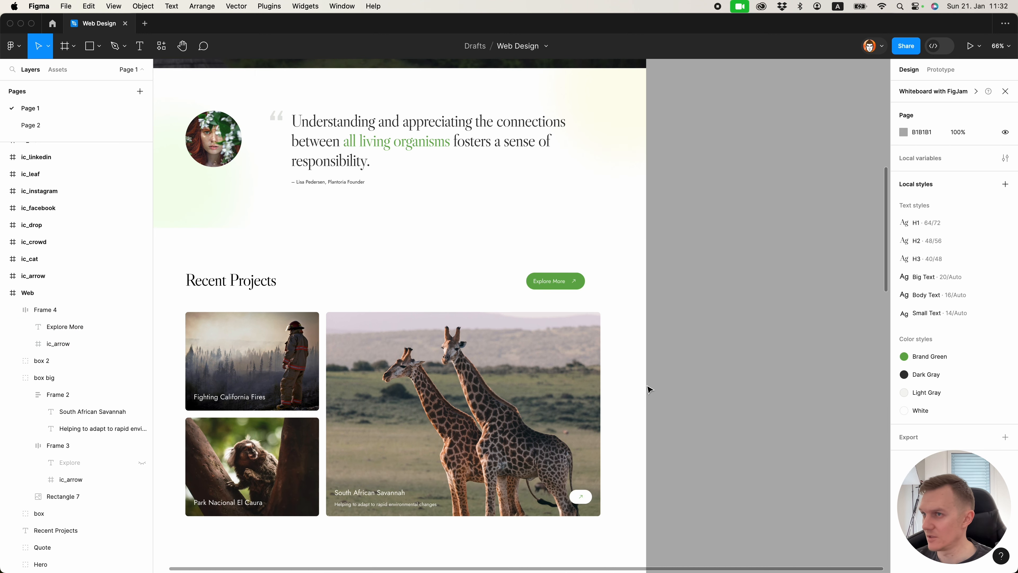
drag(572, 282, 586, 287)
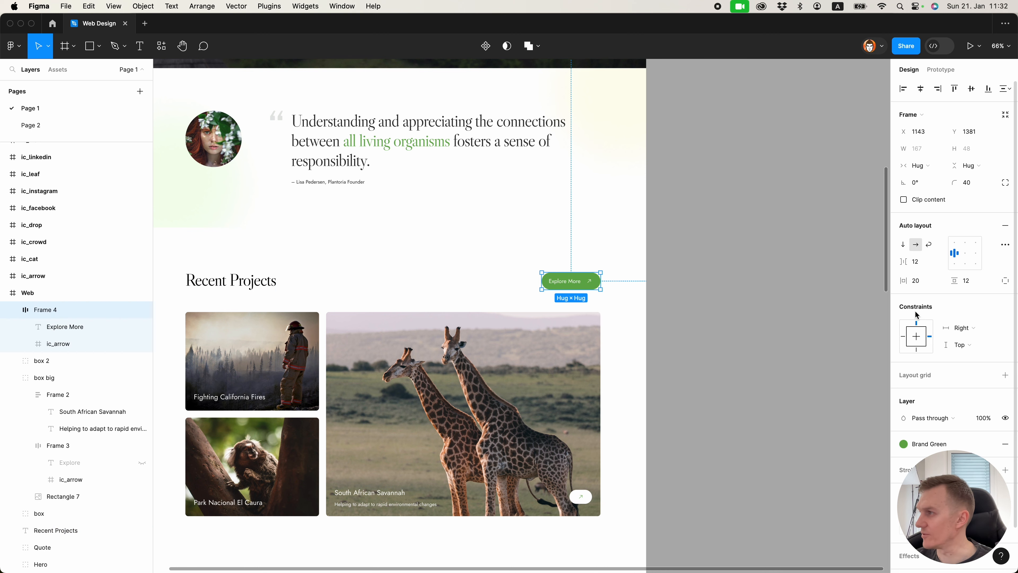
Group the Recent Projects heading, the Explore More button and all project cards, and name the group "Projects".
click(757, 352)
scroll(488, 295, down, 3)
scroll(485, 298, up, 5)
scroll(485, 298, down, 3)
scroll(521, 303, left, 3)
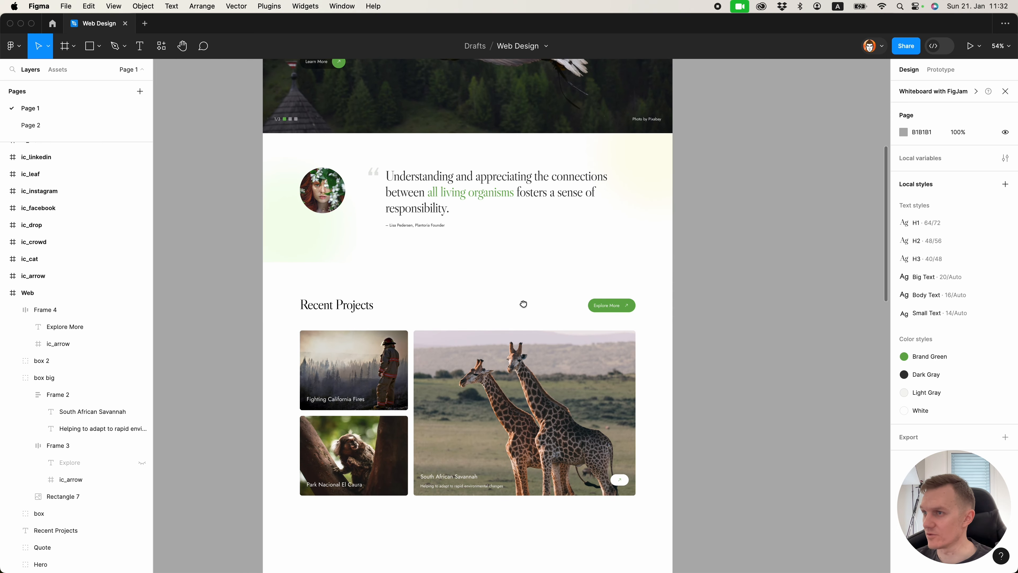
drag(277, 283, 660, 537)
key(super+g)
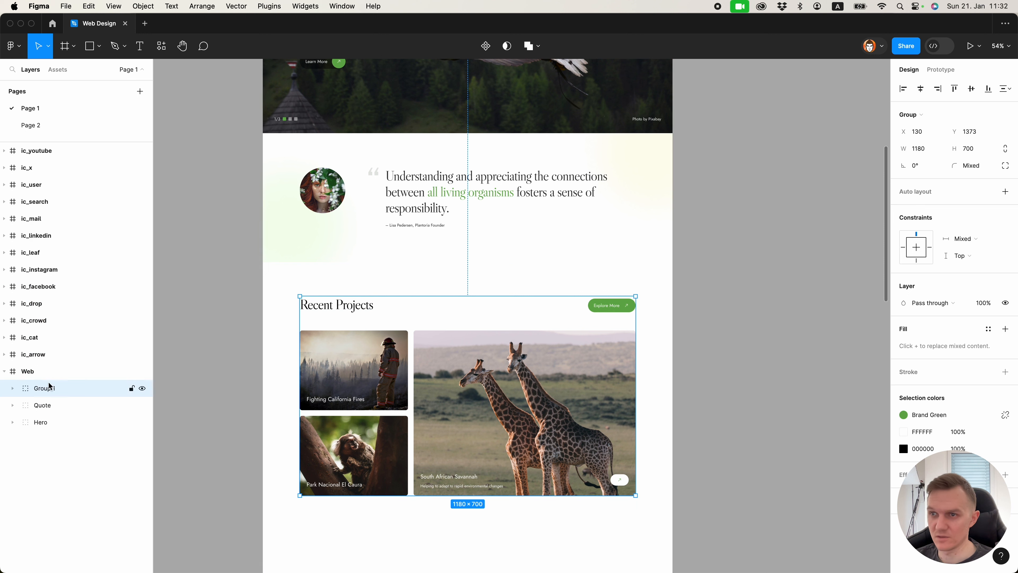
double_click(50, 389)
text(Projects)
key(Return)
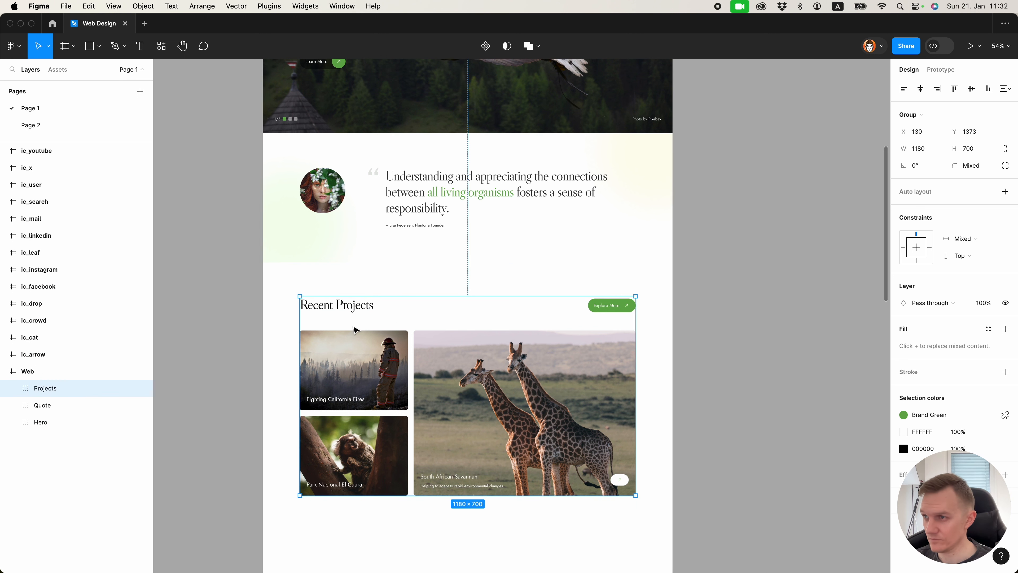
Draw a full-width rectangle of about 1440 × 621 at Y 2222 below the projects and fill it with the Light Gray style.
click(241, 342)
scroll(240, 342, down, 5)
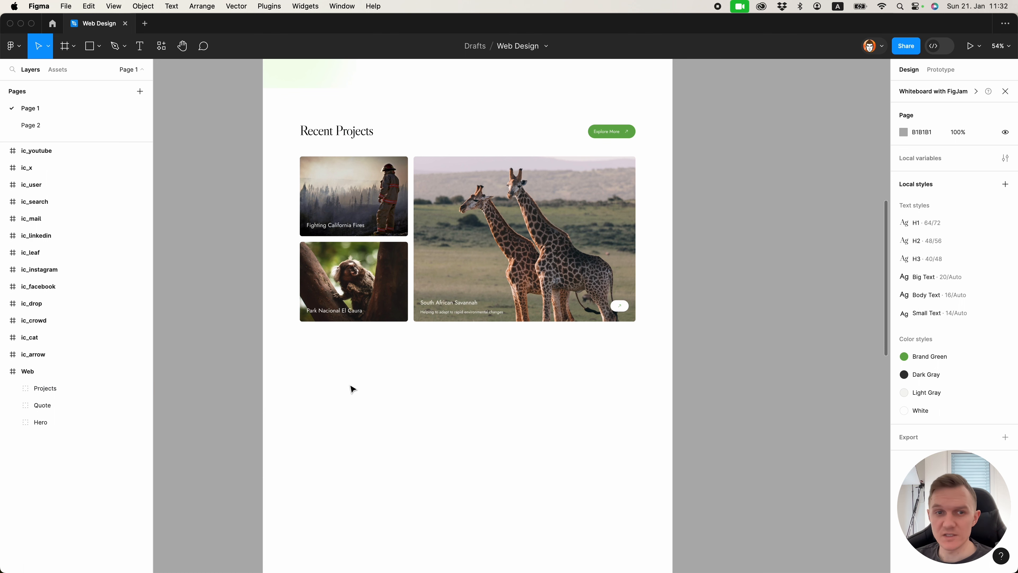
scroll(352, 389, down, 1)
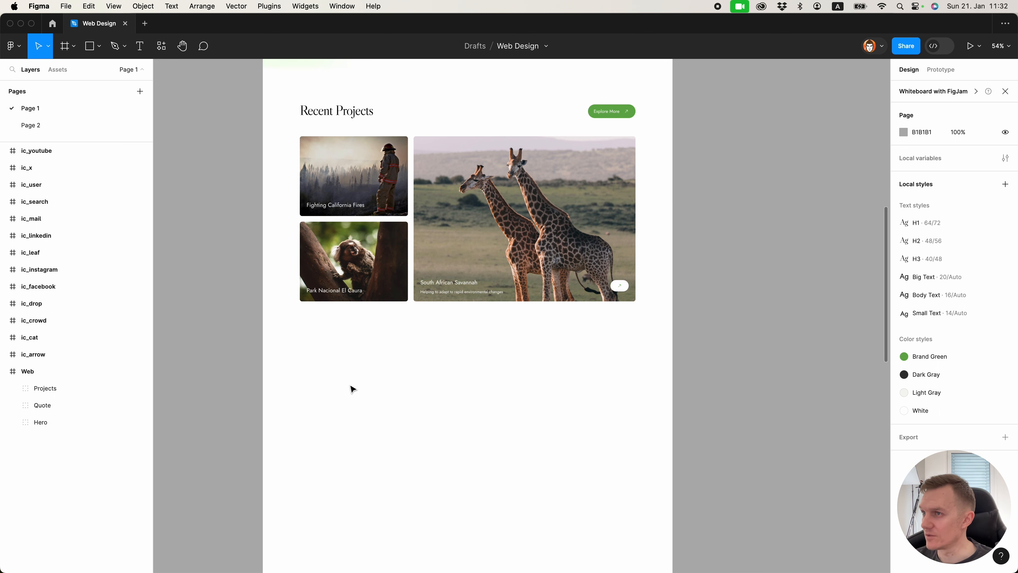
scroll(351, 389, up, 5)
scroll(352, 389, down, 7)
scroll(439, 355, up, 5)
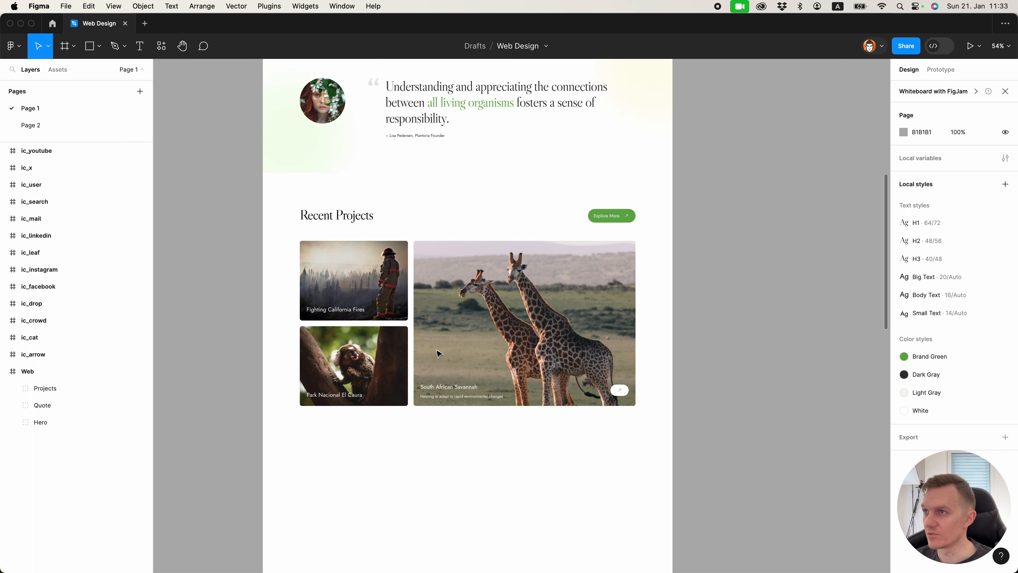
scroll(417, 436, down, 3)
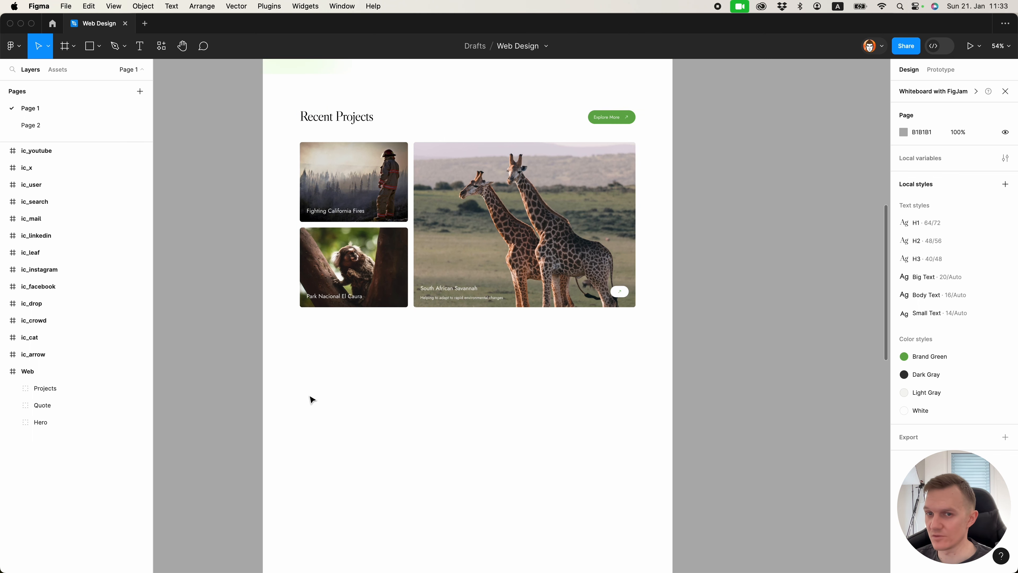
scroll(618, 393, down, 3)
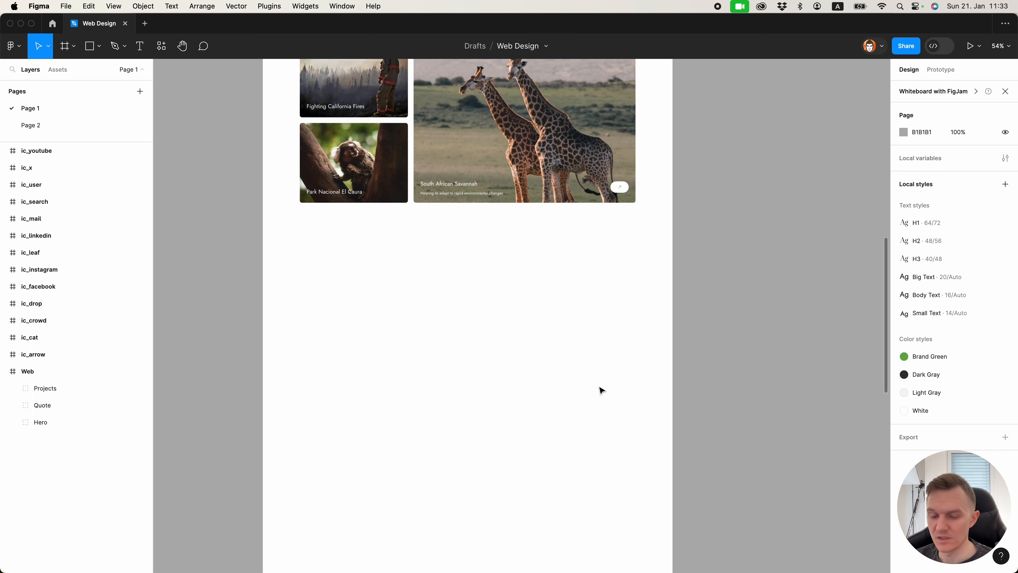
key(r)
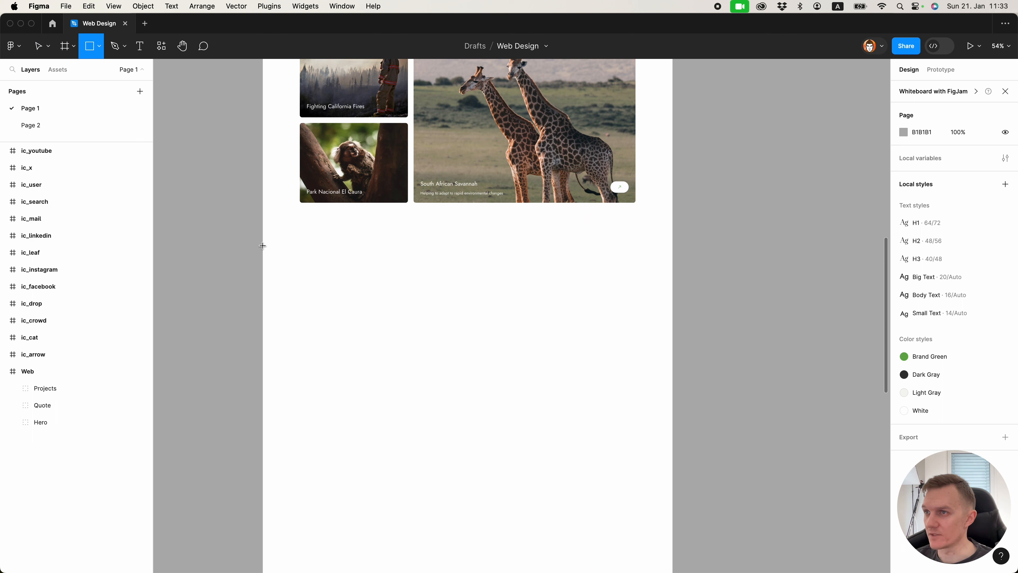
drag(263, 246, 673, 423)
click(988, 284)
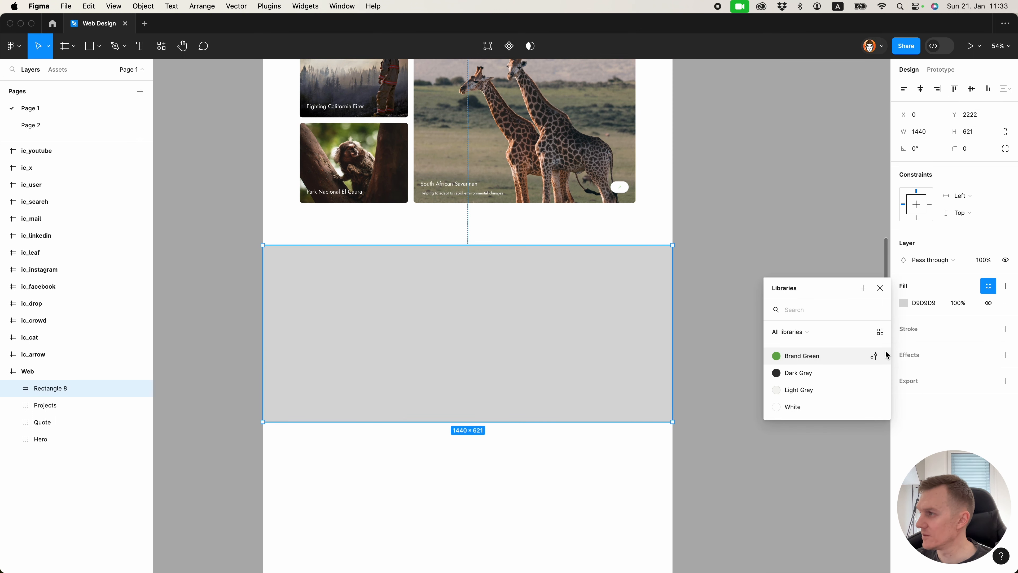
click(840, 387)
click(755, 379)
scroll(755, 380, up, 3)
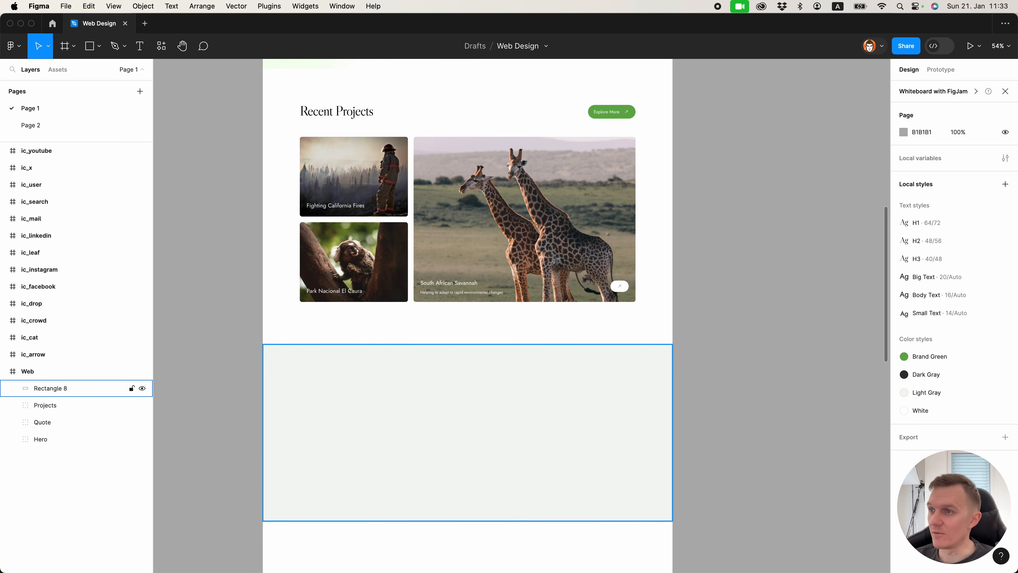
Add an "Our Mission" text at X 140, Y 2310 inside the light gray rectangle.
click(397, 404)
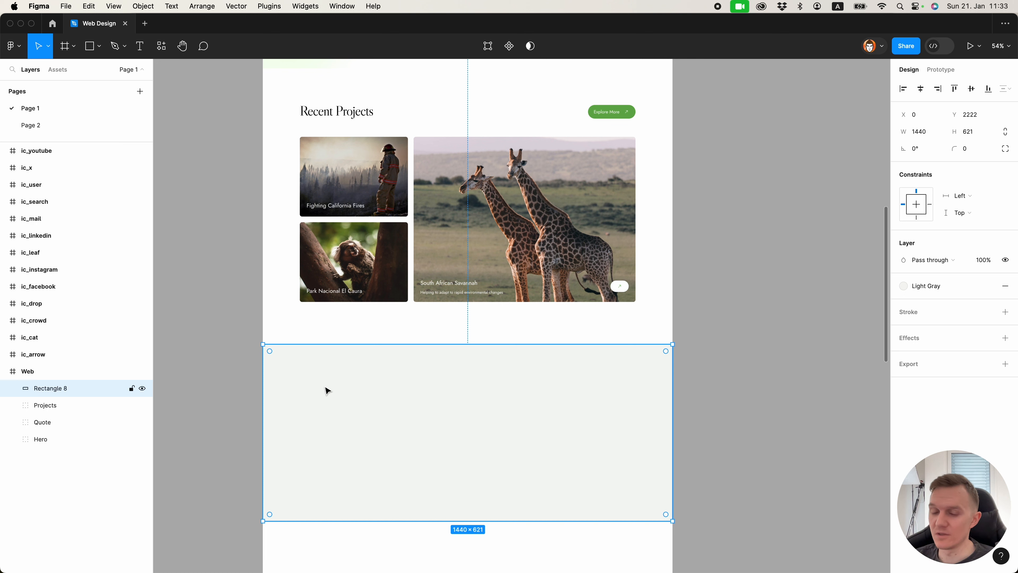
key(t)
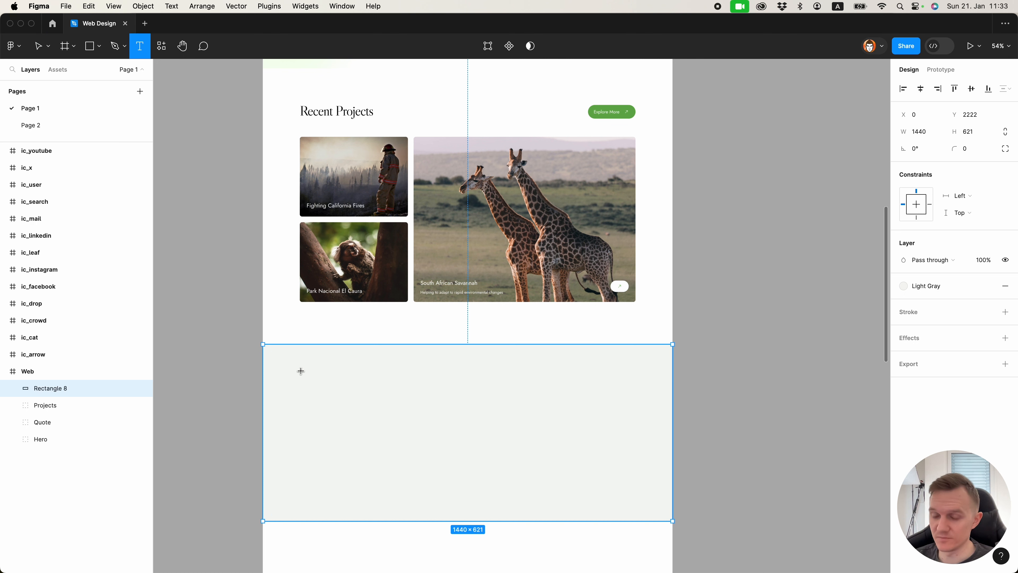
click(301, 371)
text(Our Mission)
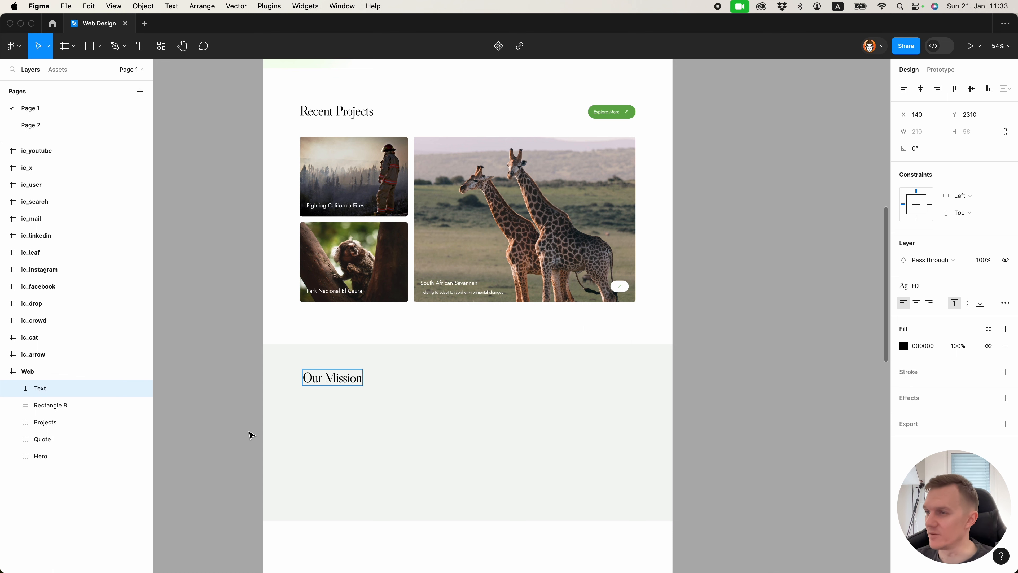
key(Escape)
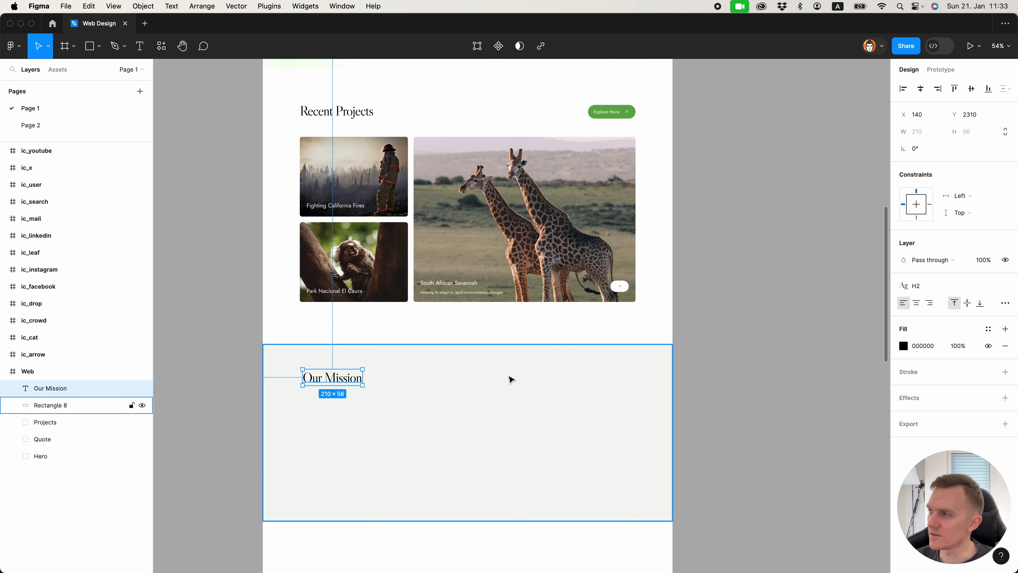
Give the "Our Mission" label the Big Text style and the Dark Gray colour style.
click(968, 293)
click(917, 423)
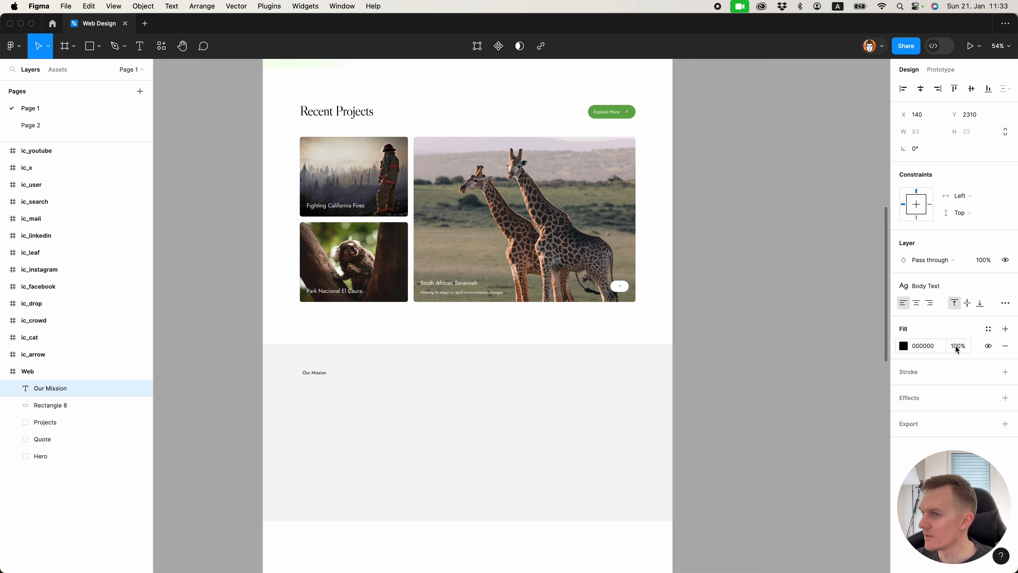
click(936, 292)
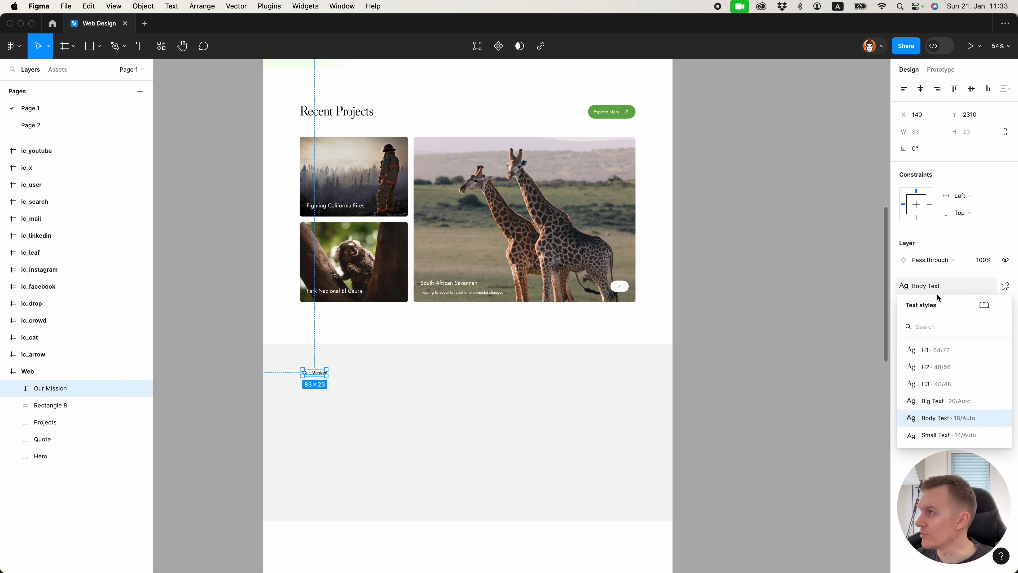
click(916, 403)
click(989, 328)
click(829, 414)
click(717, 414)
Move the "Our Mission" label to X 130, in line with the project cards' left edge, and lower it within the gray section.
click(308, 373)
key(shift+Left)
key(shift+Down)
key(shift+Down)
key(shift+Down)
key(Down)
Duplicate the "Our Mission" label directly below itself at Y 2411 and apply the H3 style to the copy.
drag(313, 383, 314, 402)
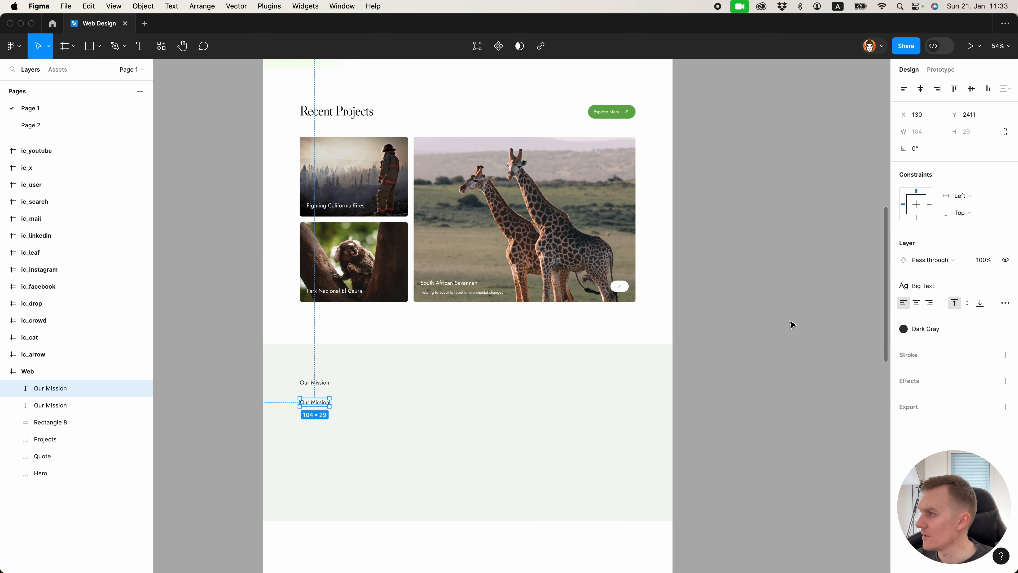
click(920, 286)
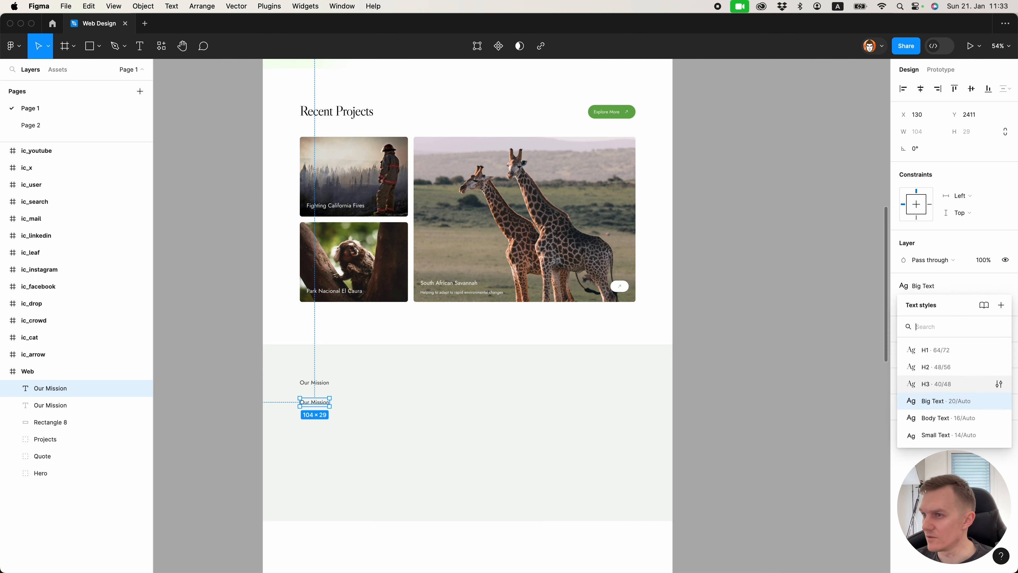
click(938, 384)
click(742, 432)
Replace the copy's text with "Plantoria plays a crucial role in maintaining the balance and health of nature.".
double_click(341, 409)
text(Plantoria plays a crucial role in maintaining the balance and health of nature.)
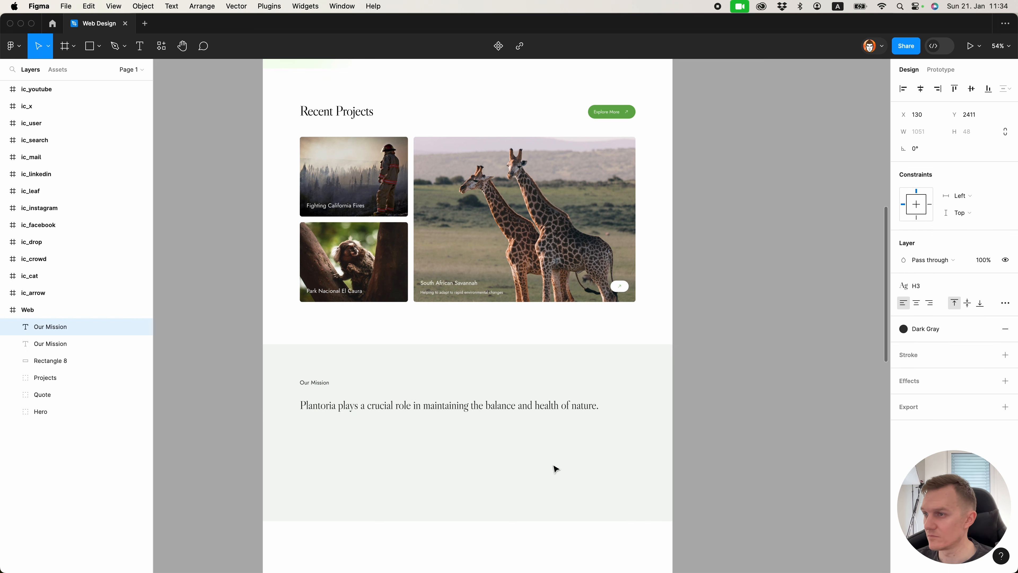
key(Escape)
Show the layout grids and narrow the mission statement's text box to a width of 580 along the columns.
key(ctrl+g)
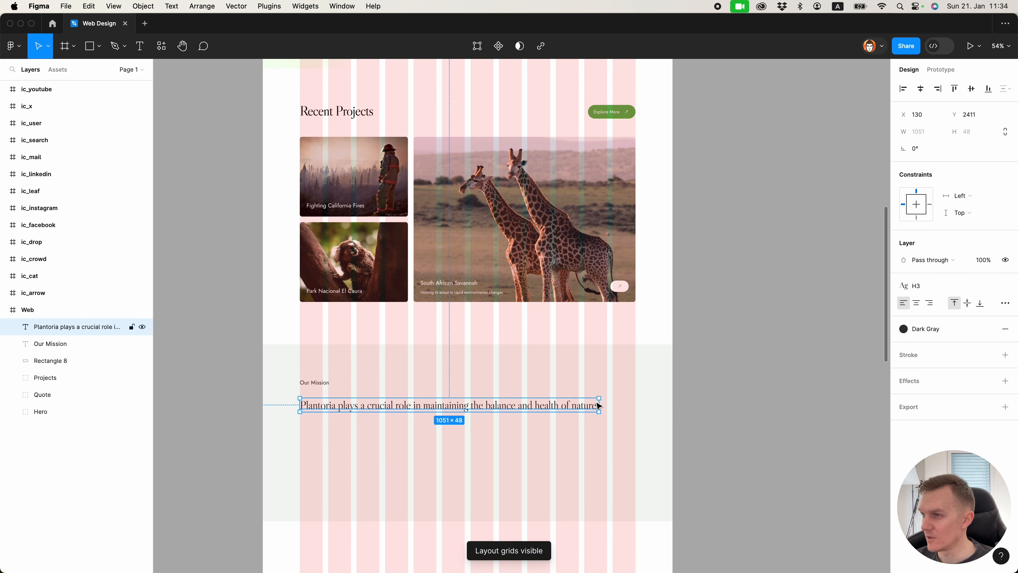
mouse_move(599, 405)
mouse_down()
mouse_move(436, 404)
mouse_move(465, 405)
mouse_up()
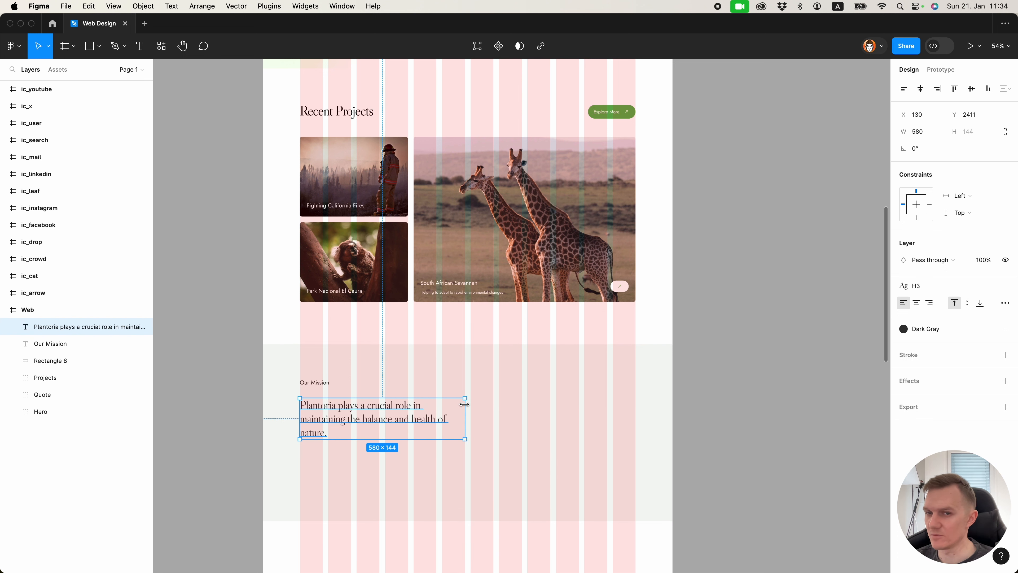
click(620, 497)
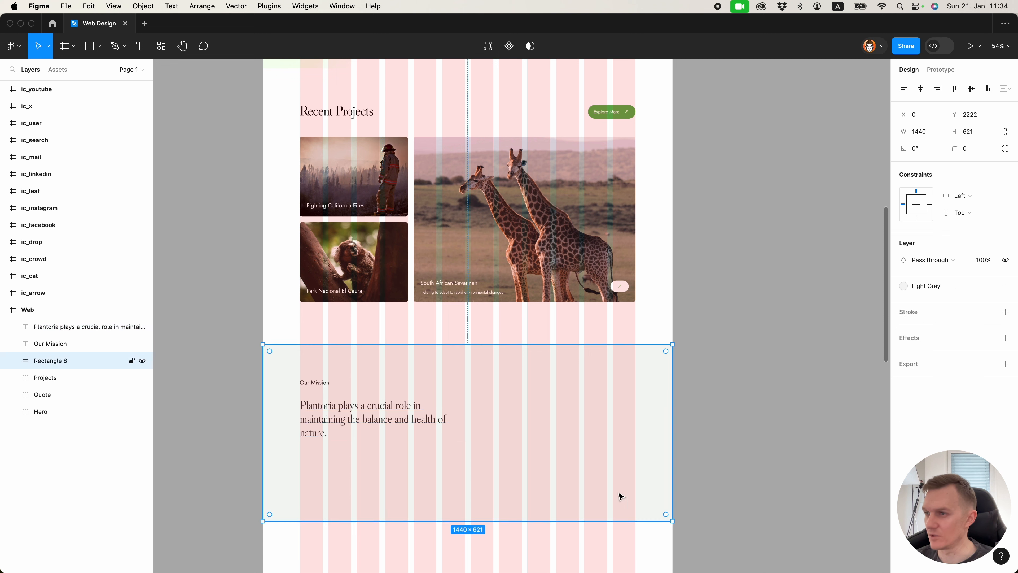
click(746, 437)
Move the mission statement up to Y 2395, leaving a 24 px gap under the "Our Mission" label, and hide the layout grids.
click(372, 409)
key(shift+Up)
key(shift+Up)
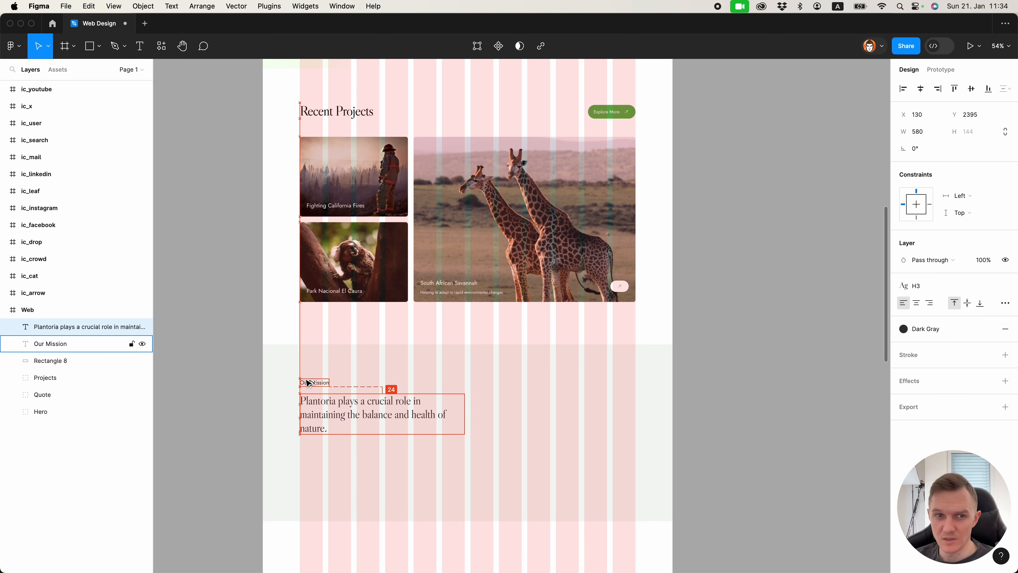
key(Escape)
key(ctrl+g)
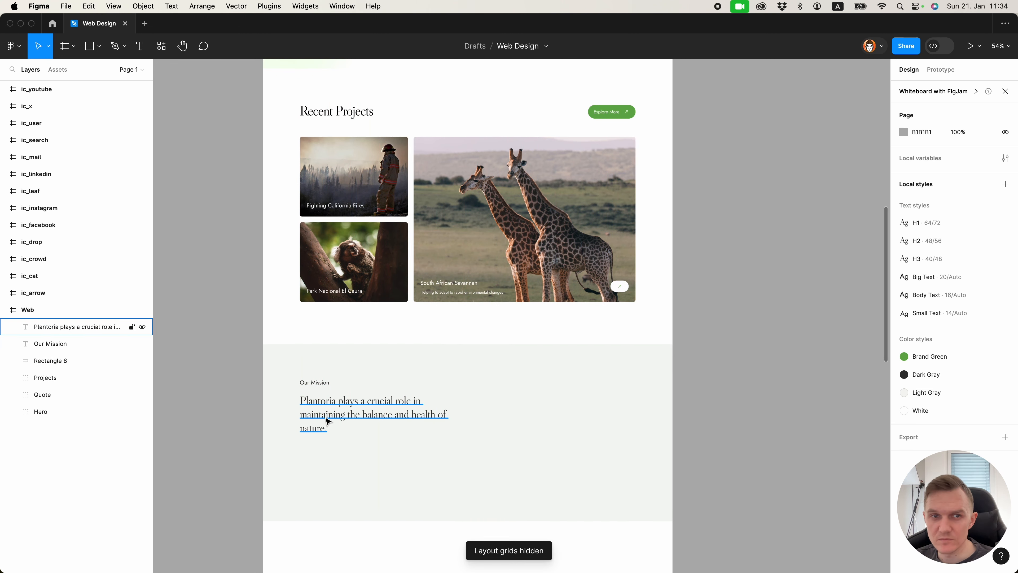
Show the layout grids and add a "210M+" text in the H2 style beside the mission statement at X 737, Y 2408.
scroll(438, 423, down, 5)
scroll(437, 441, up, 6)
scroll(437, 442, right, 1)
scroll(434, 519, down, 3)
click(473, 461)
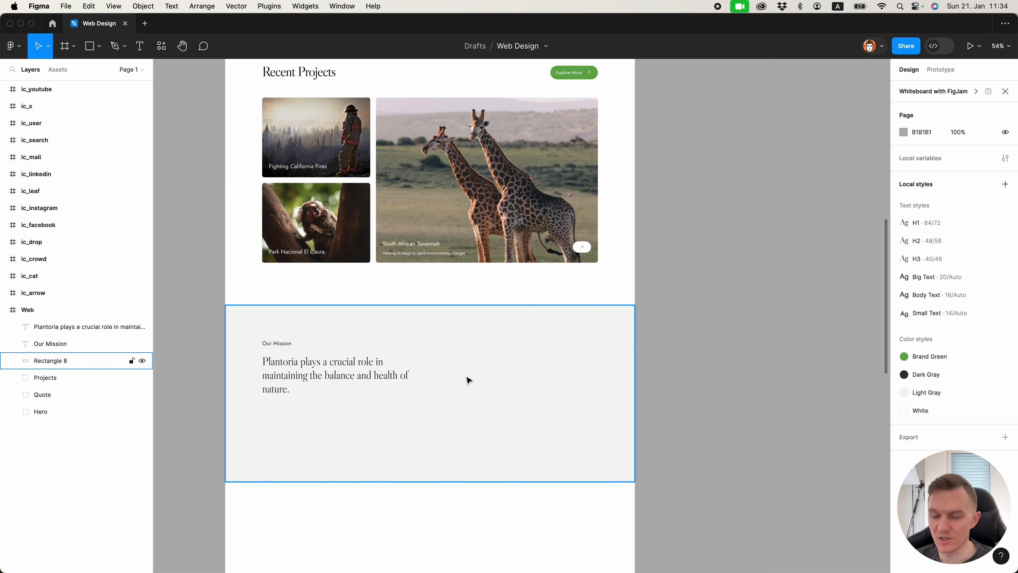
key(ctrl+g)
key(t)
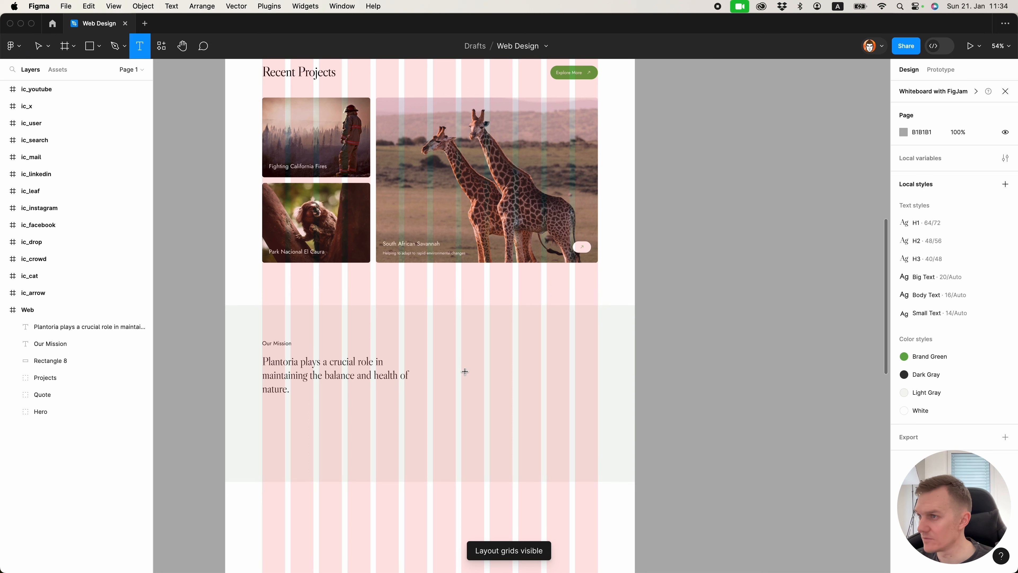
click(437, 360)
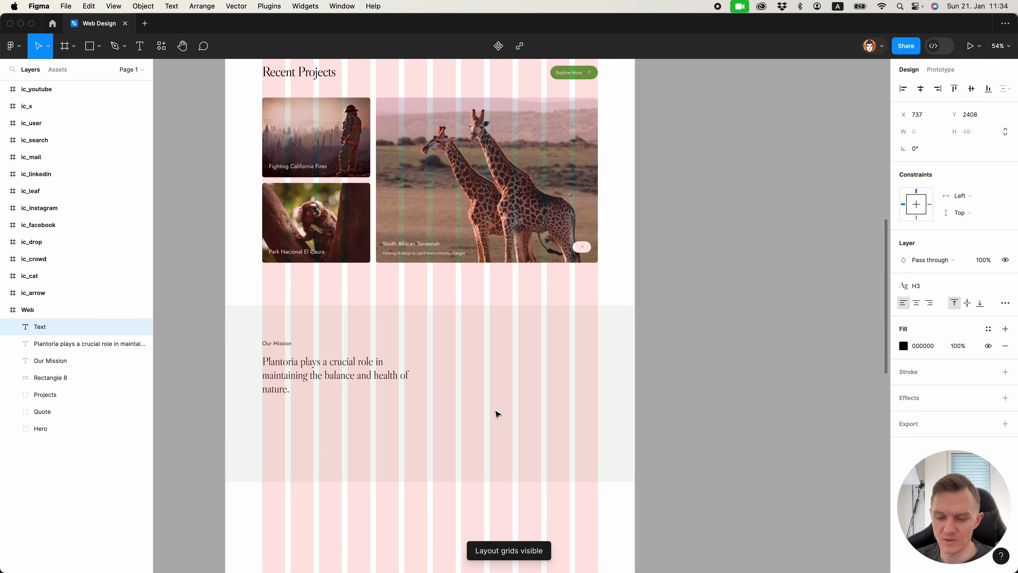
text(210M)
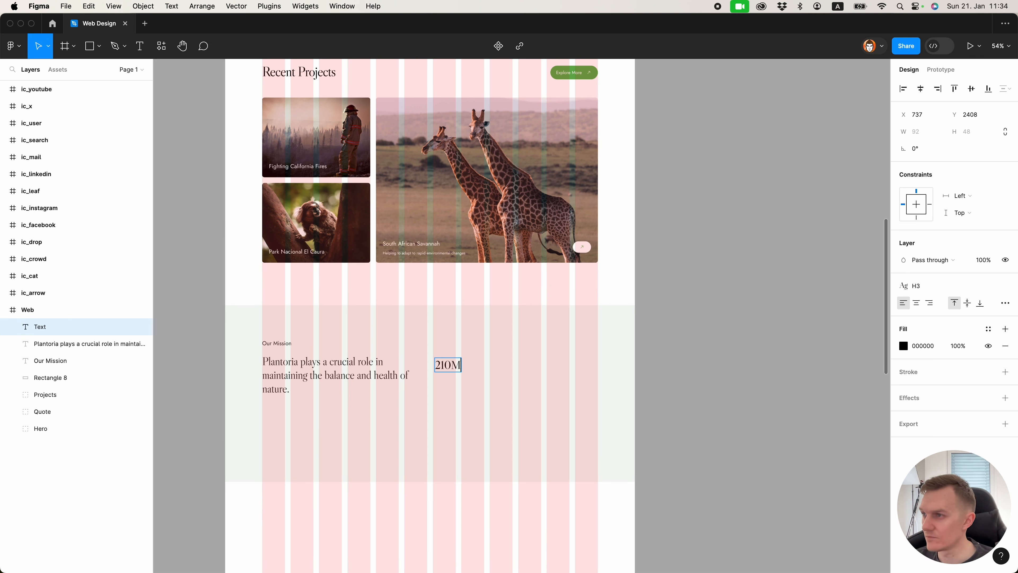
key(Escape)
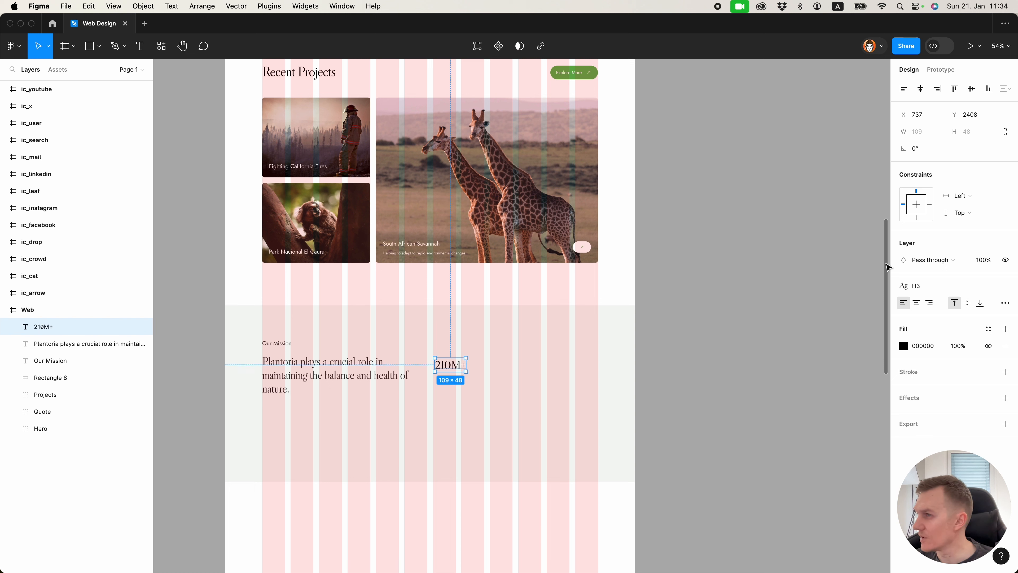
click(912, 285)
click(931, 372)
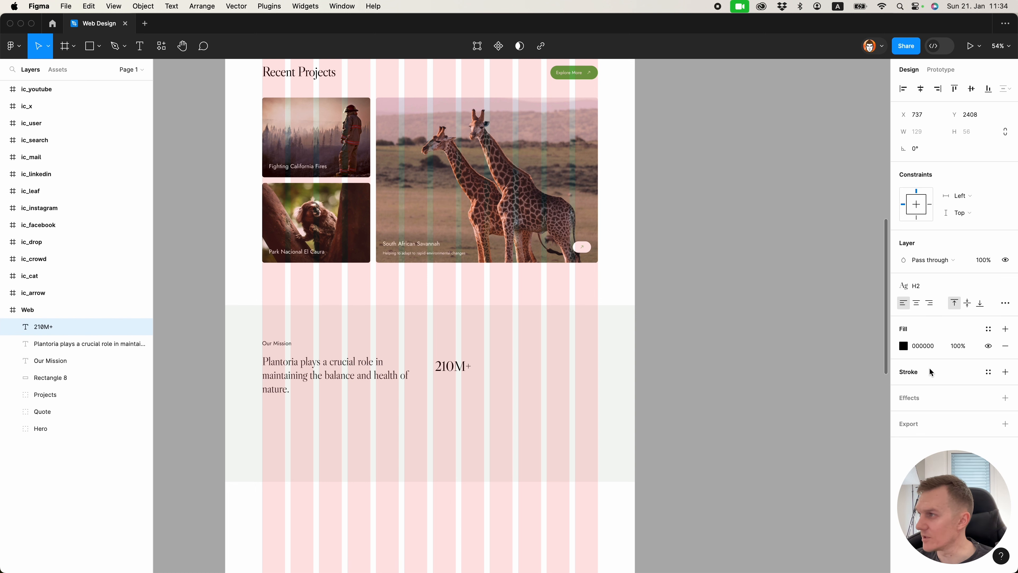
Apply the H1 text style to the "210M+" text and move it to X 730, Y 2363.
click(921, 285)
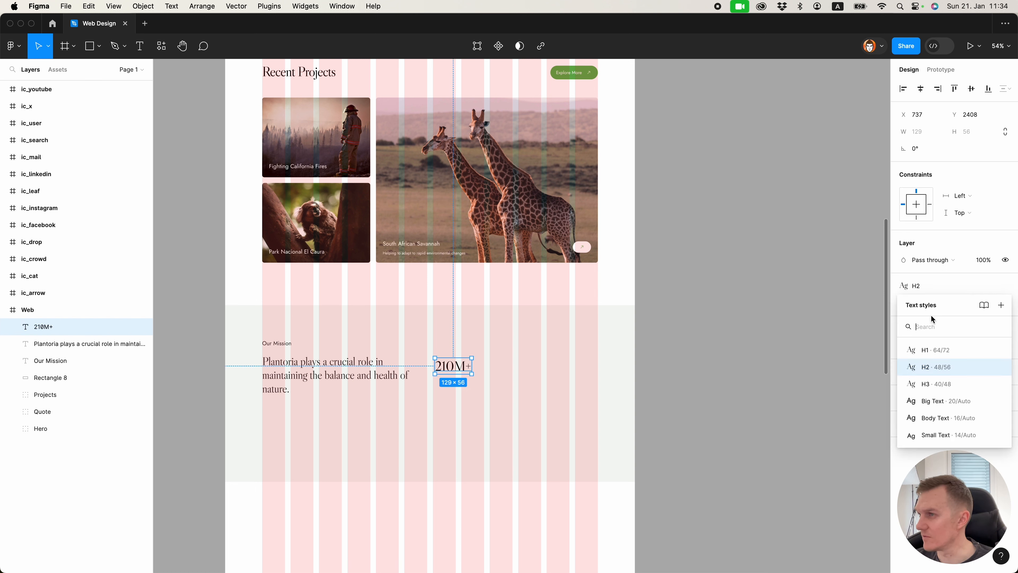
click(929, 349)
click(802, 351)
click(463, 365)
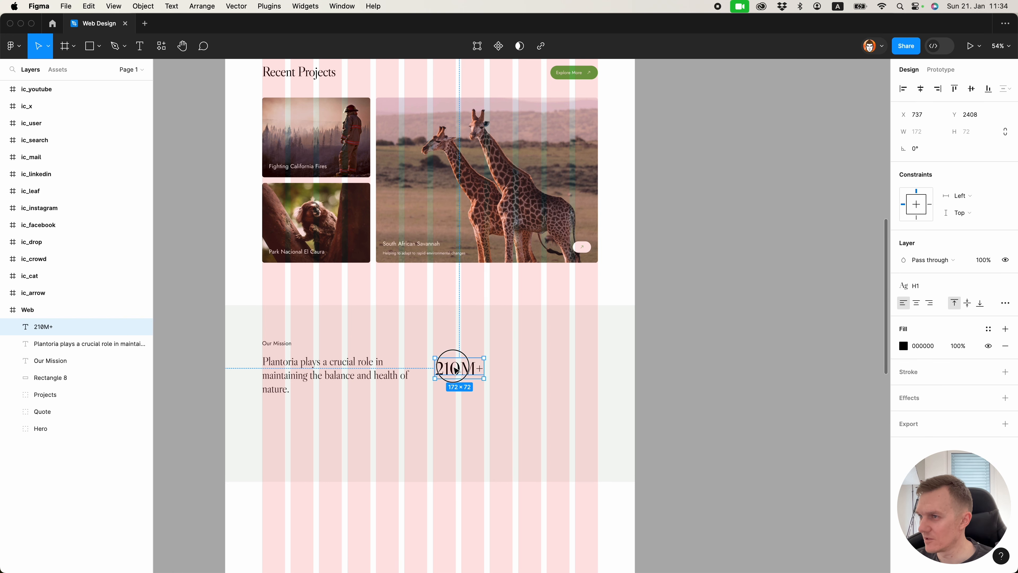
Duplicate "210M+" directly below itself and turn the copy into a "Litres of Water Cleaned" caption in the Small Text style.
drag(455, 369, 456, 387)
double_click(450, 379)
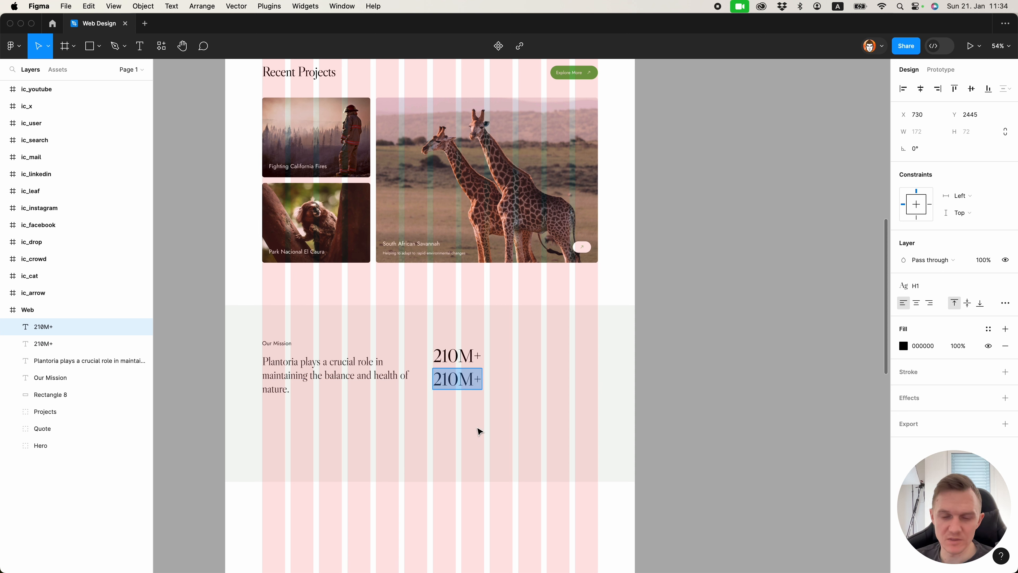
text(Litres of Water Cleaned)
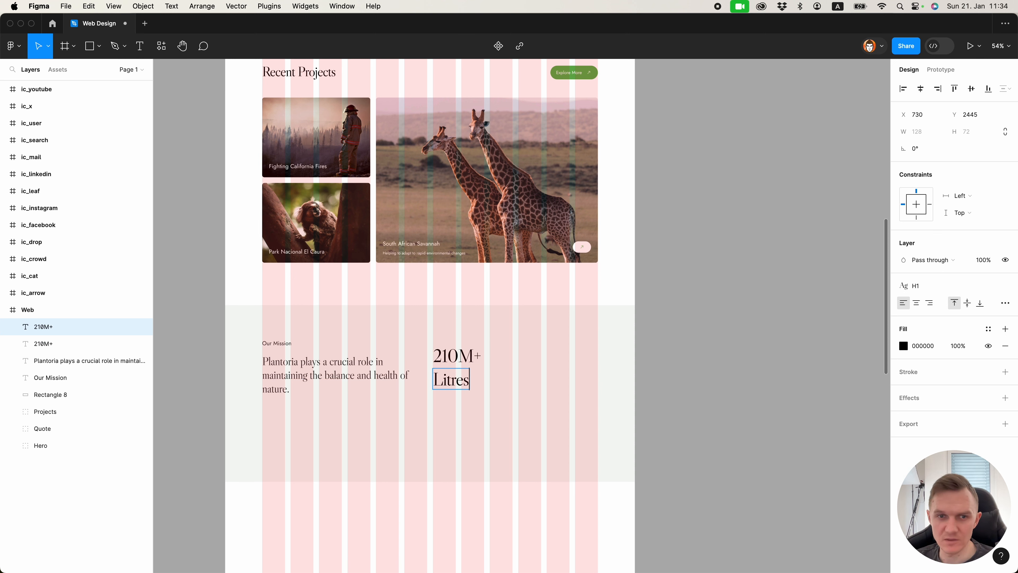
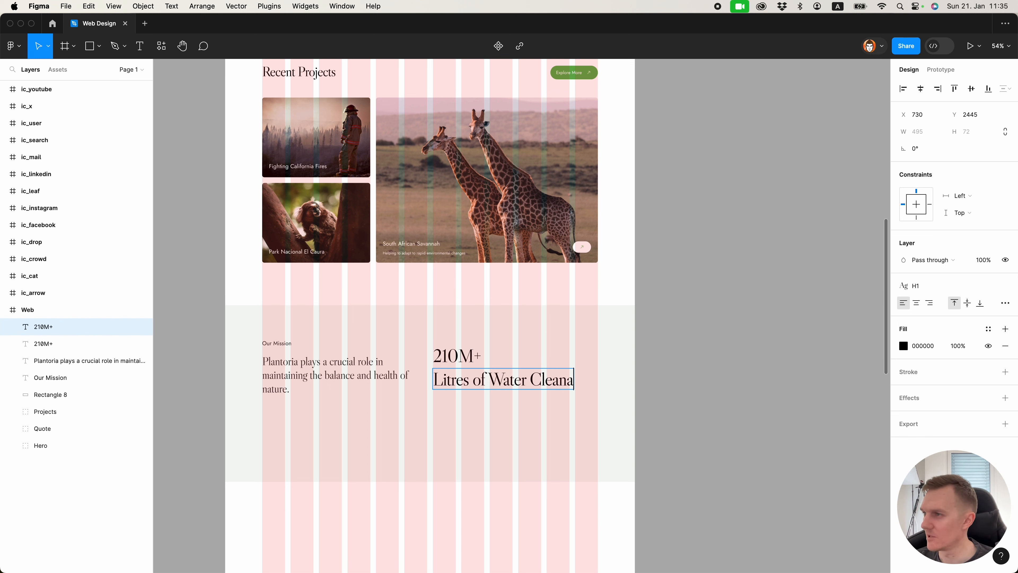
key(Escape)
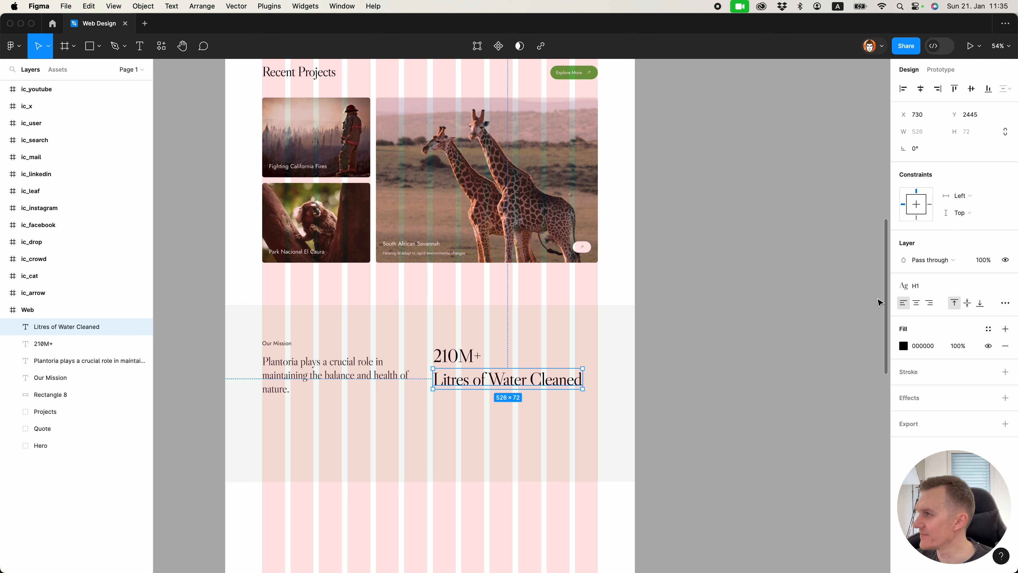
click(915, 285)
click(933, 436)
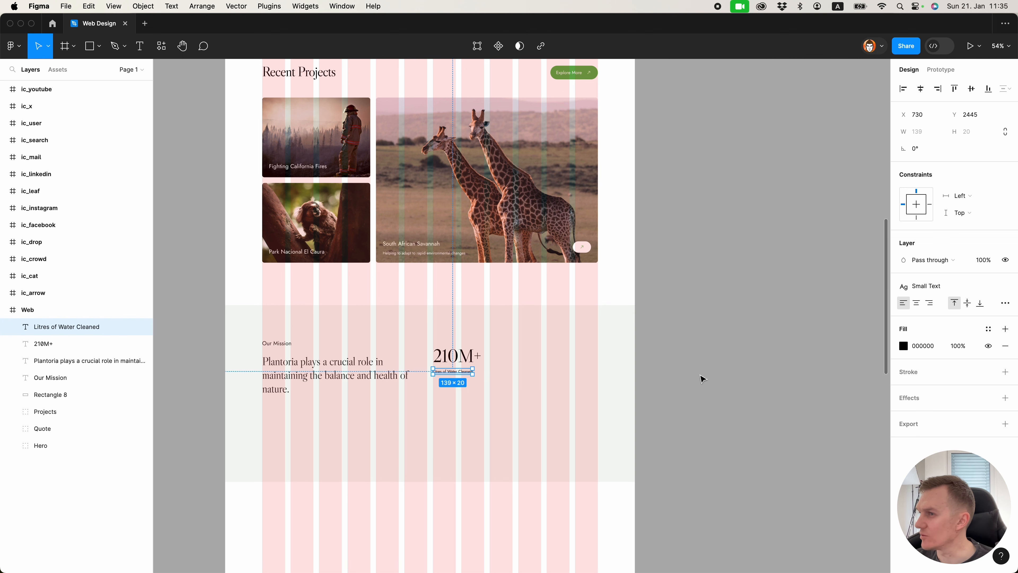
Apply the Dark Gray color style to both the "210M+" text and its "Litres of Water Cleaned" caption.
shift+click(467, 363)
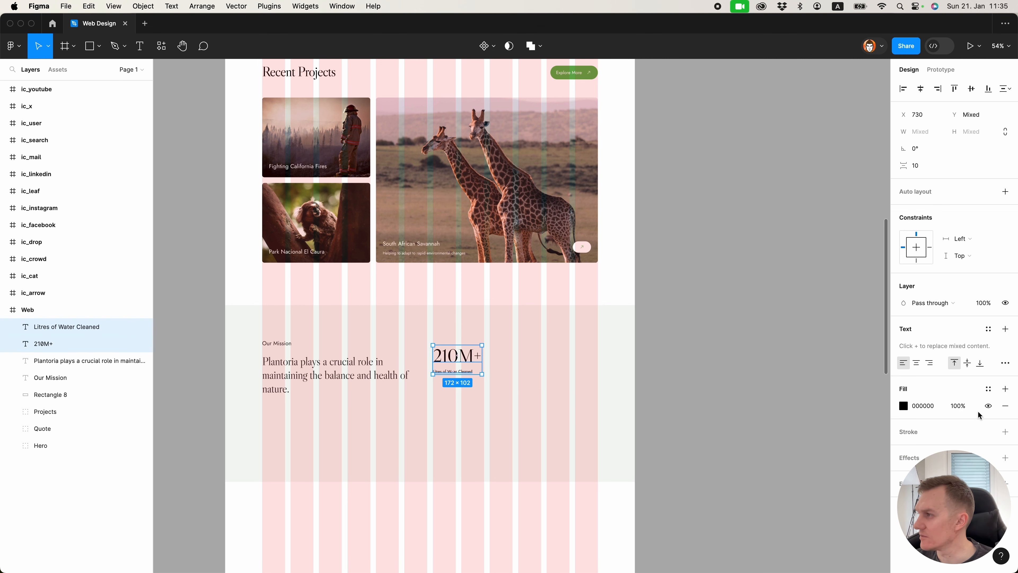
click(988, 388)
click(794, 474)
click(699, 413)
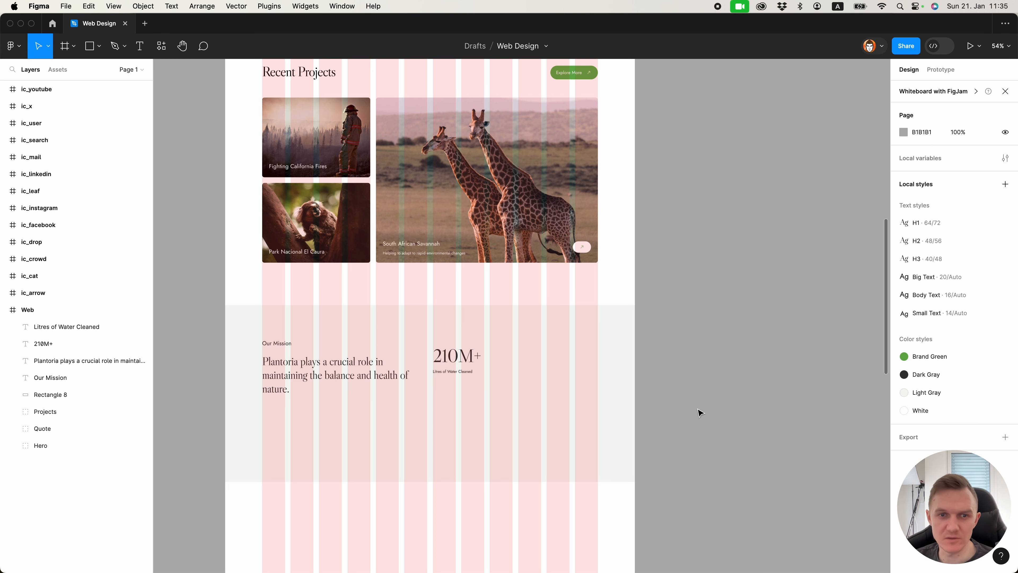
Combine the "210M+" text and its caption in a vertical auto layout with a gap of 12.
click(456, 358)
shift+click(452, 373)
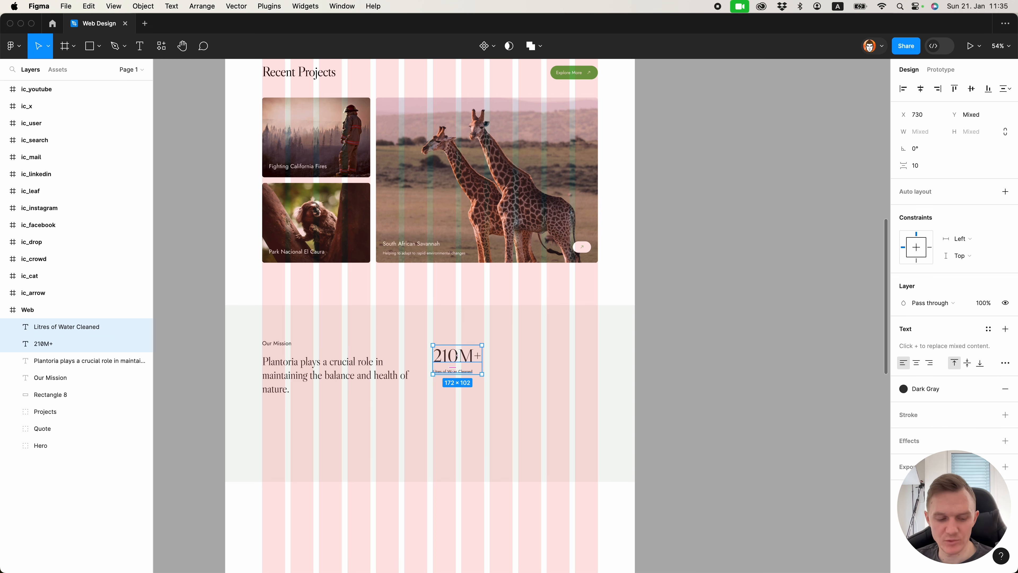
key(shift+a)
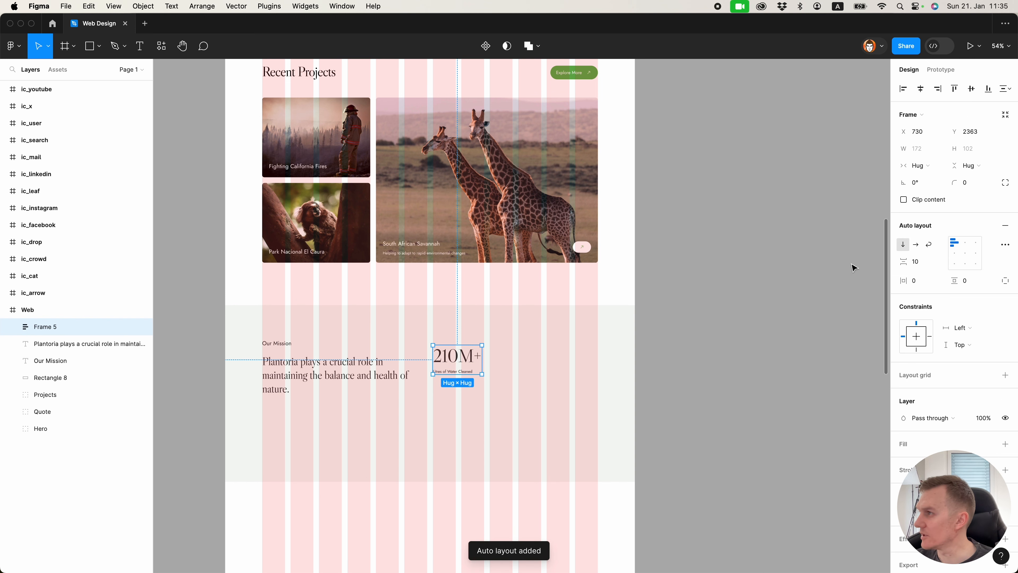
click(922, 263)
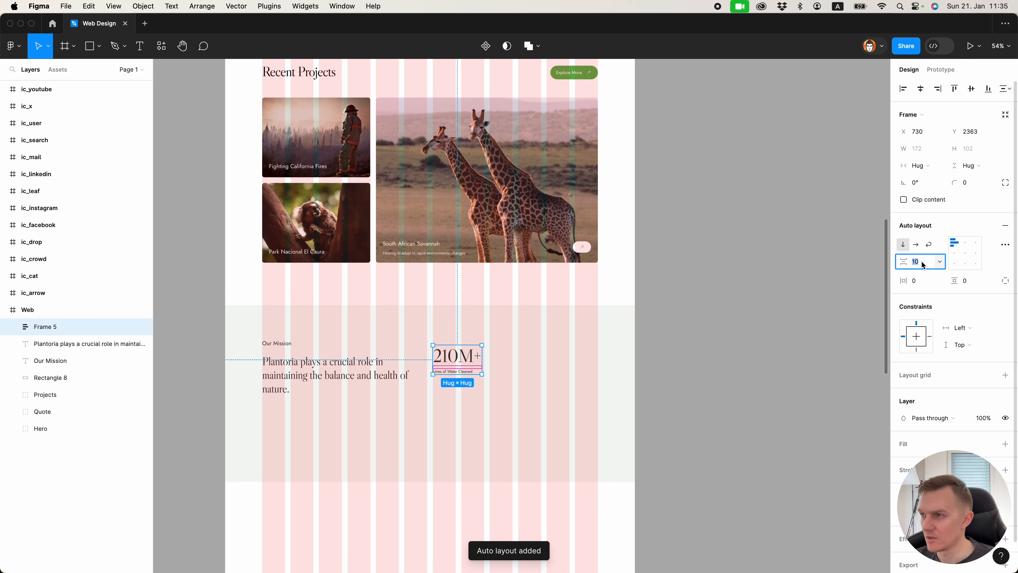
click(680, 338)
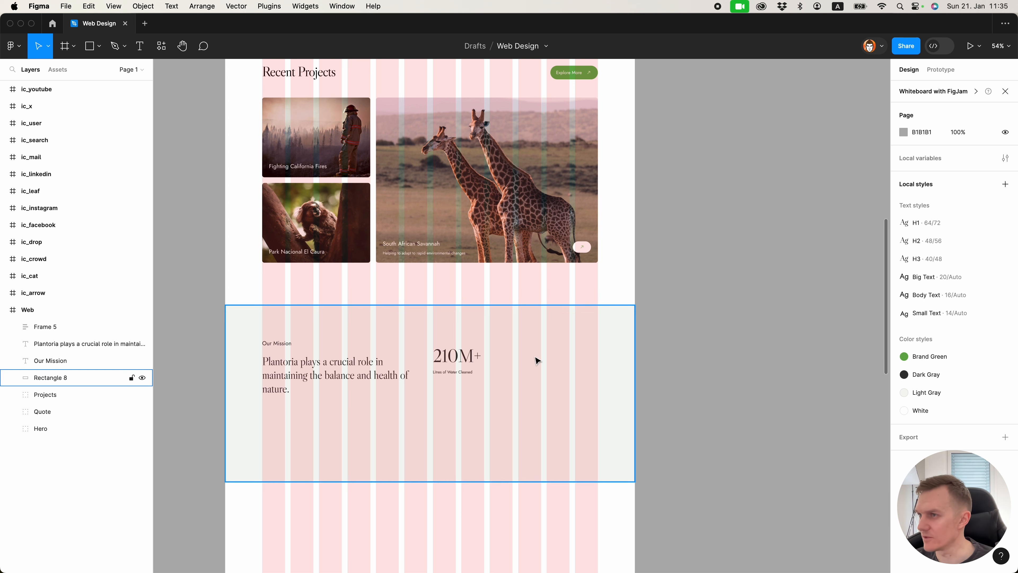
click(455, 363)
click(665, 337)
Copy the cat, crowd, drop and leaf icons into the mission section and place them below the "210M+" statistic.
scroll(674, 335, up, 3)
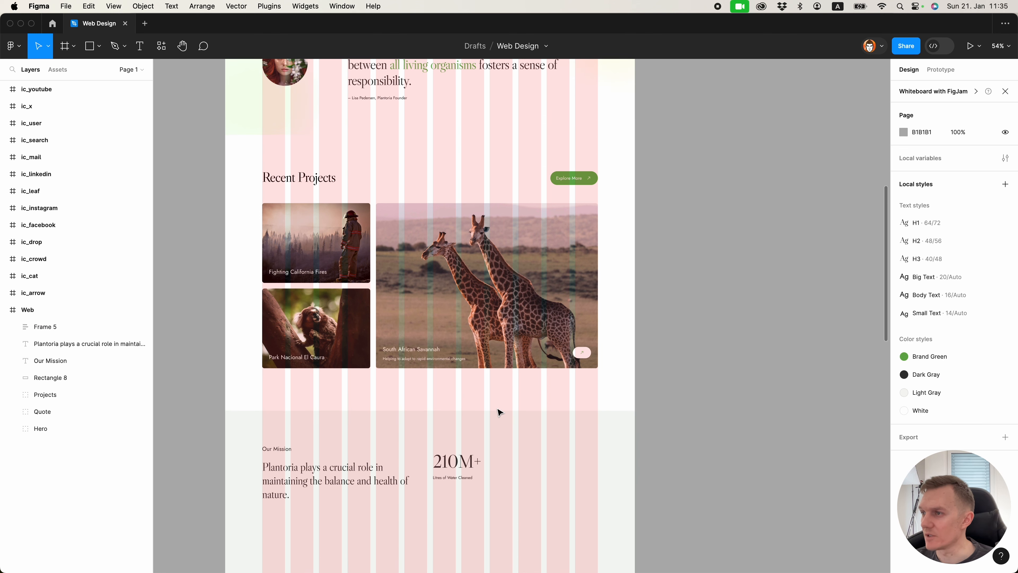
scroll(499, 412, down, 5)
scroll(504, 397, up, 5)
scroll(437, 361, up, 5)
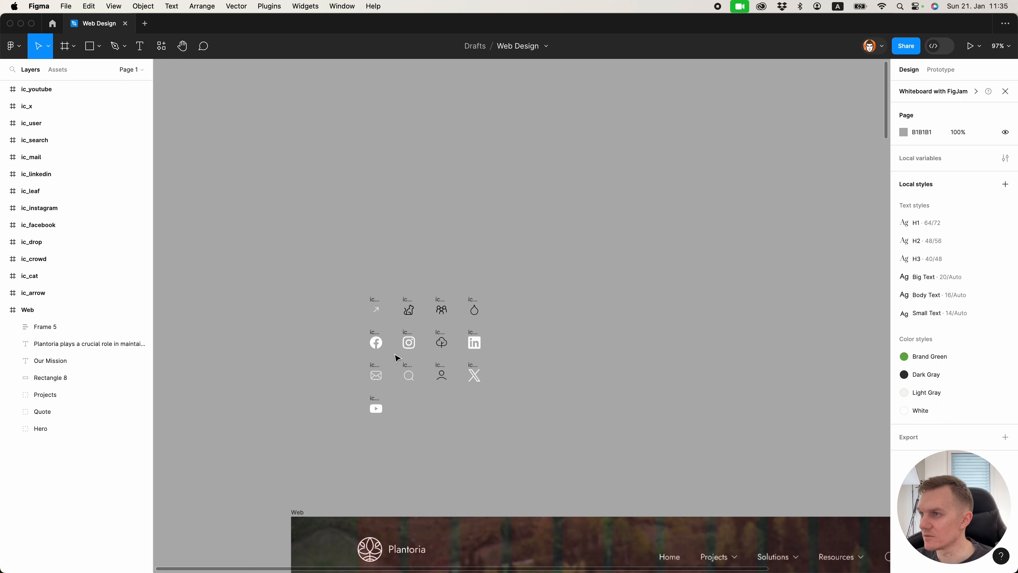
click(396, 341)
shift+click(443, 307)
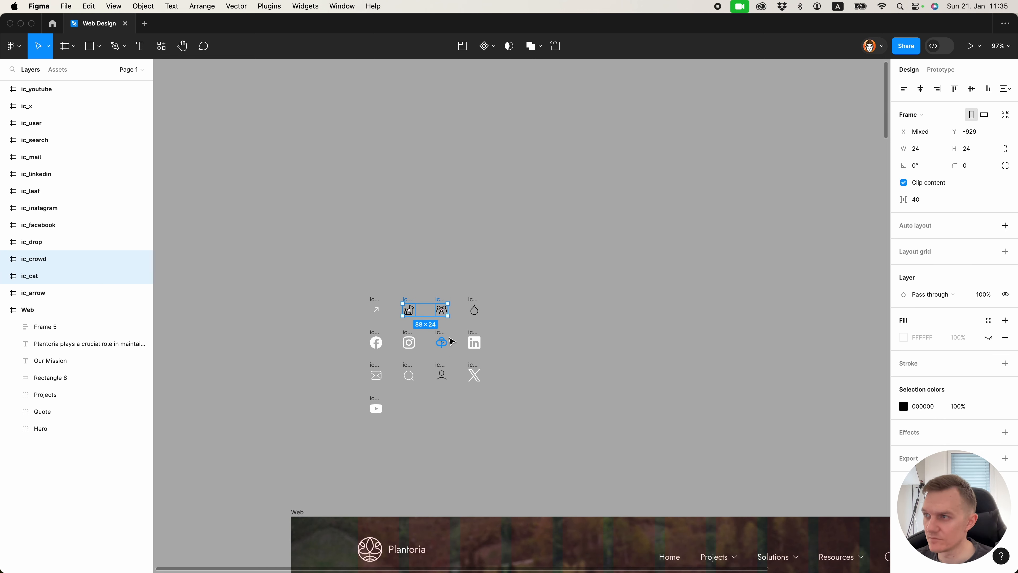
shift+click(475, 309)
shift+click(441, 342)
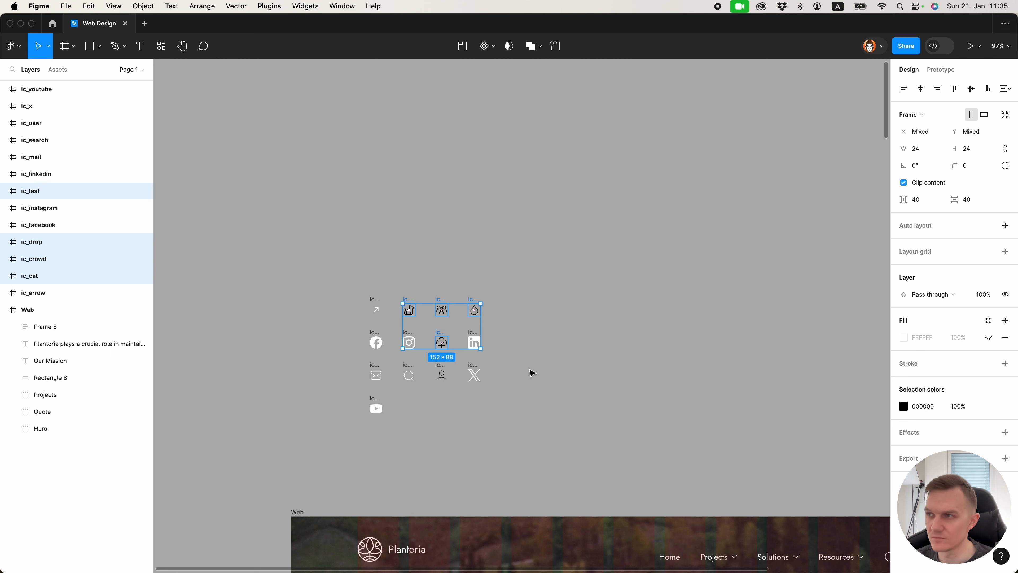
scroll(559, 396, down, 6)
scroll(612, 335, down, 10)
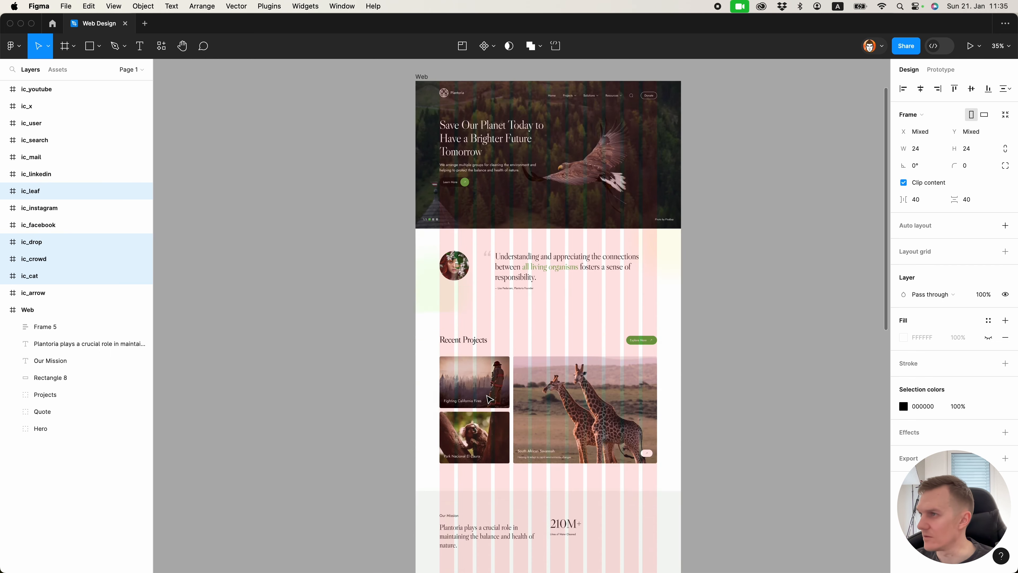
scroll(618, 329, up, 5)
key(ctrl+v)
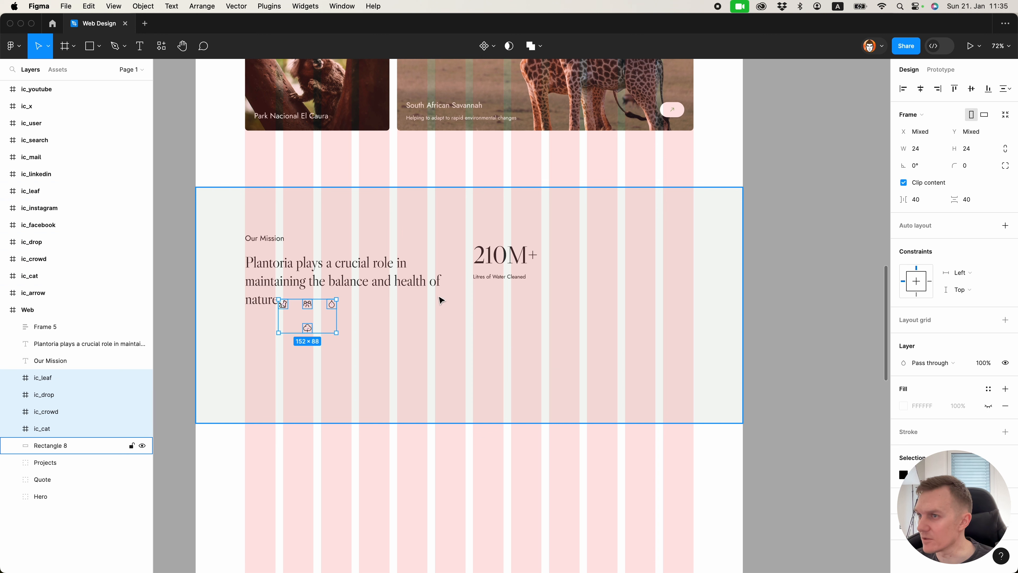
drag(306, 308, 524, 346)
click(527, 317)
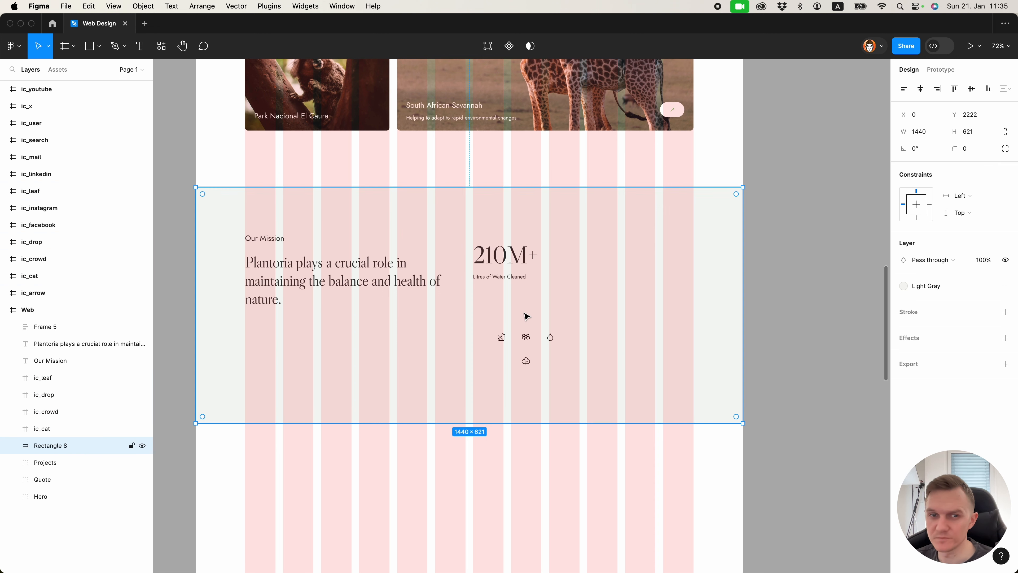
Move the drop icon to just left of the "210M+" statistic and align their top edges.
scroll(526, 316, up, 3)
drag(550, 442, 457, 355)
shift+click(477, 362)
click(956, 89)
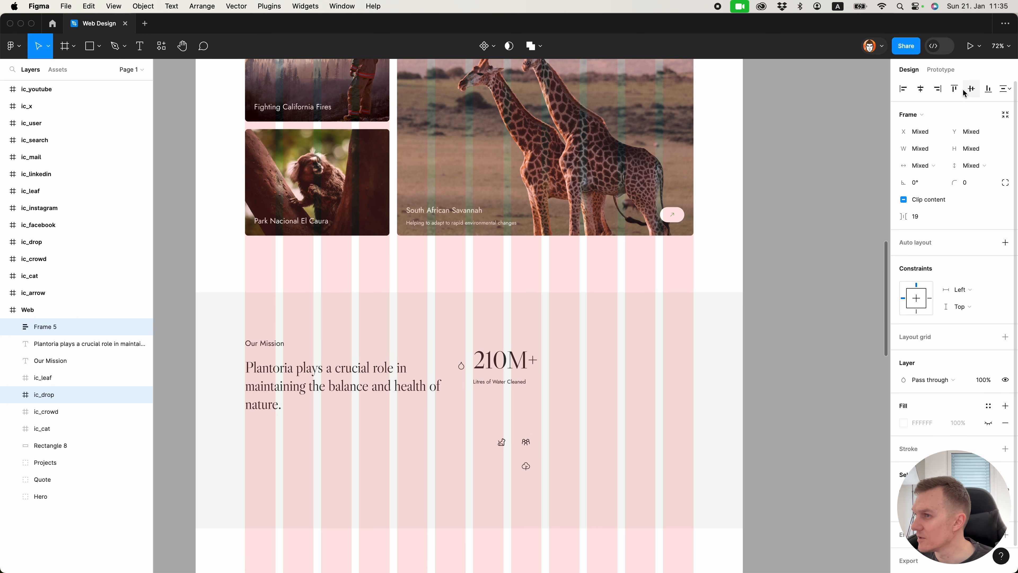
click(647, 337)
Nudge the drop icon to X 694, leaving a 12 px gap to the "210M+" statistic.
scroll(455, 375, up, 5)
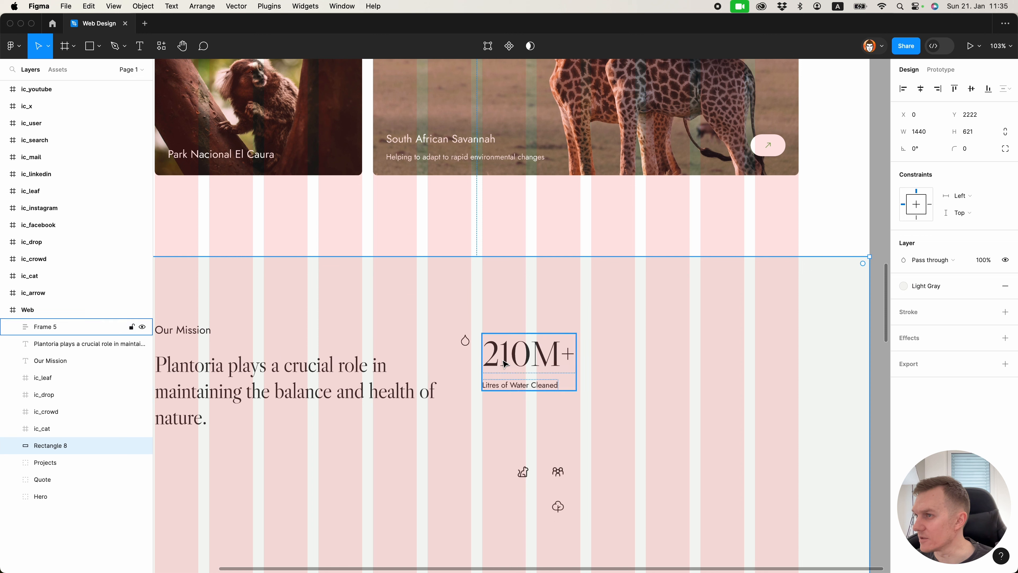
click(463, 347)
key(Right)
key(Right)
key(Right)
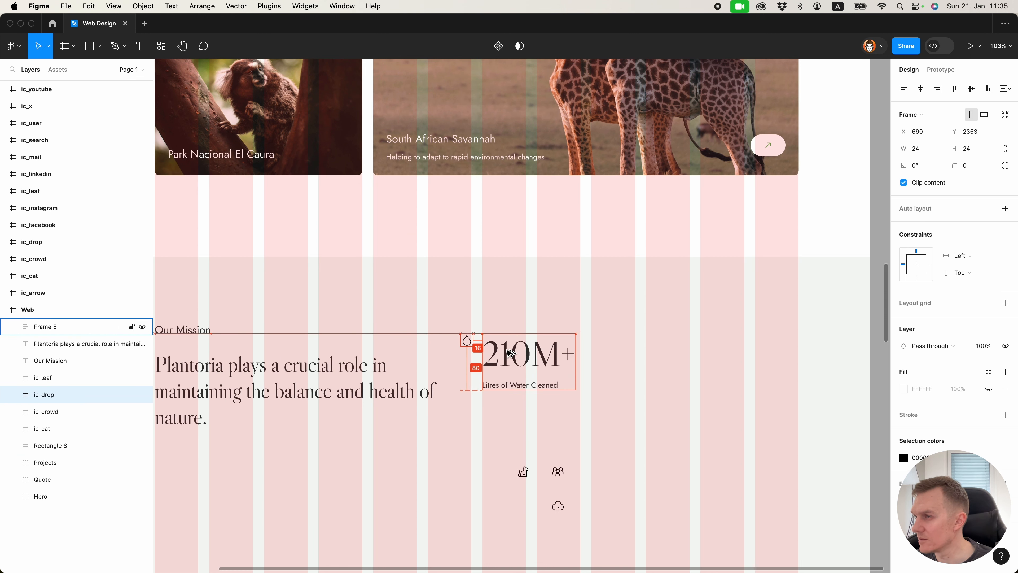
key(Left)
key(Right)
key(Right)
key(Right)
key(Right)
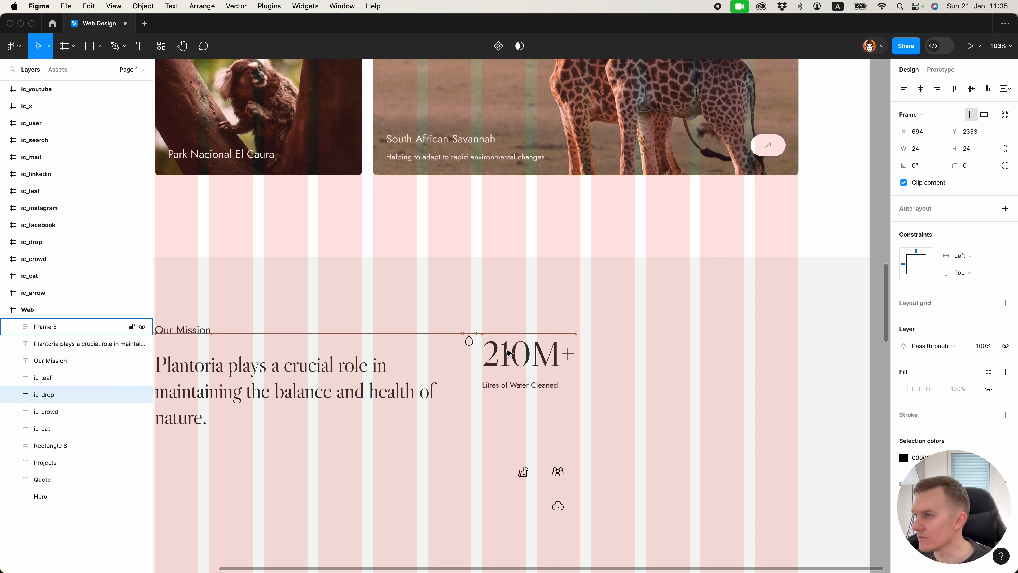
Wrap the drop icon and the "210M+" statistic in a horizontal auto layout and move it to X 730, Y 2363.
shift+click(508, 352)
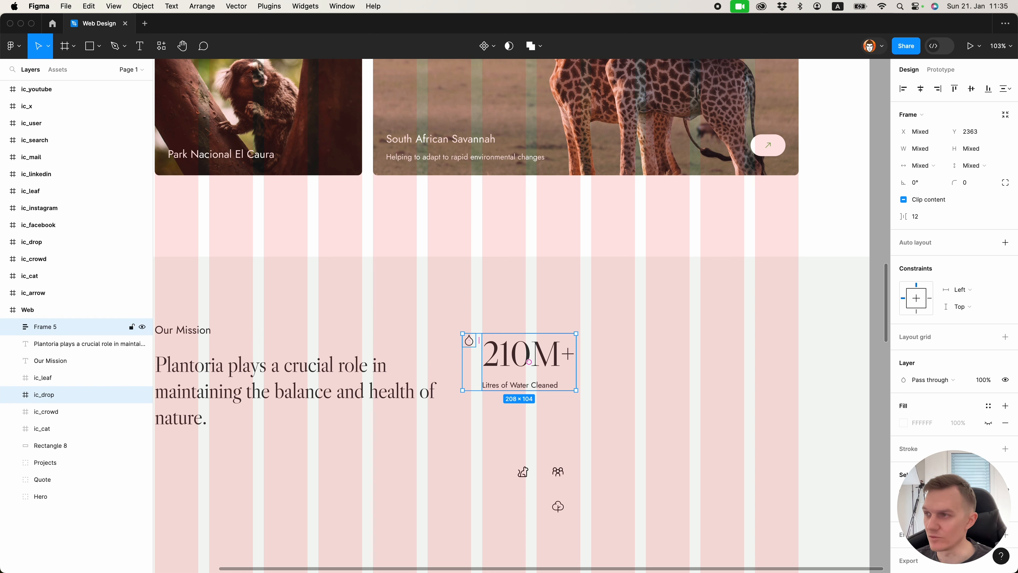
key(shift+a)
drag(498, 369, 513, 371)
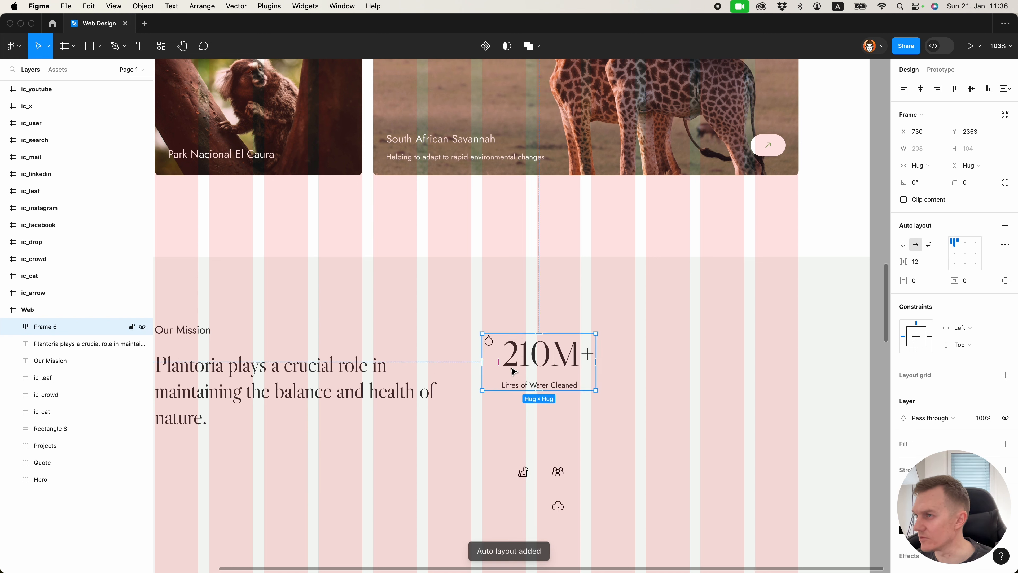
Duplicate the water statistic block three grid columns to the right at the same height.
scroll(499, 429, down, 3)
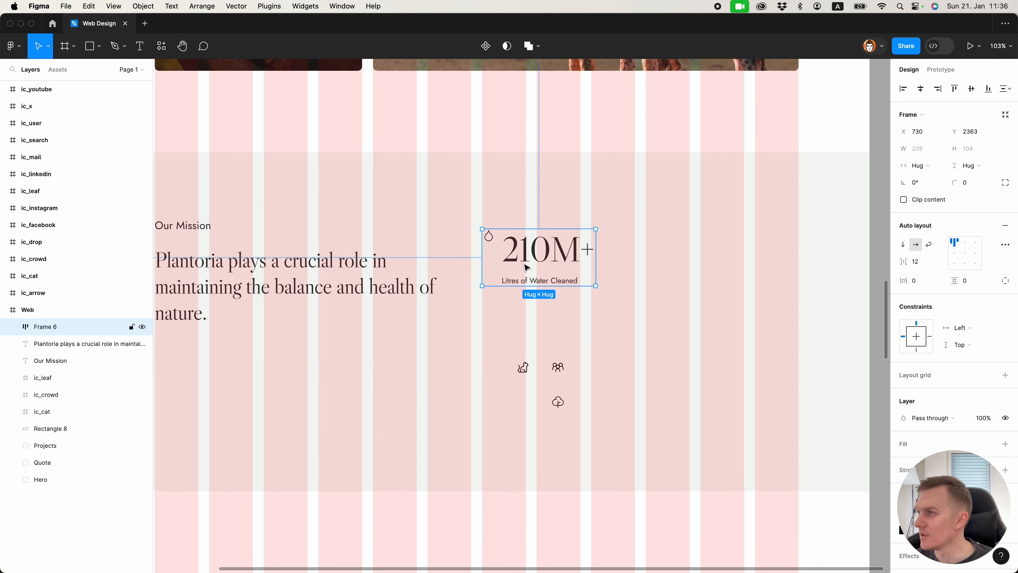
drag(516, 271, 681, 269)
click(798, 325)
Replace the drop icon in the duplicated statistic block with a copy of the leaf icon.
scroll(797, 324, up, 2)
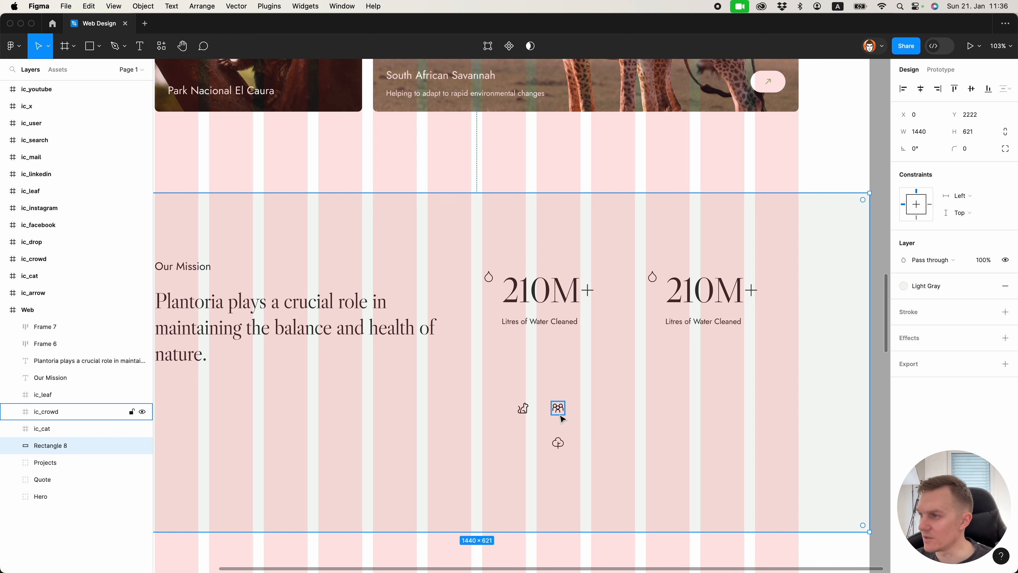
click(558, 443)
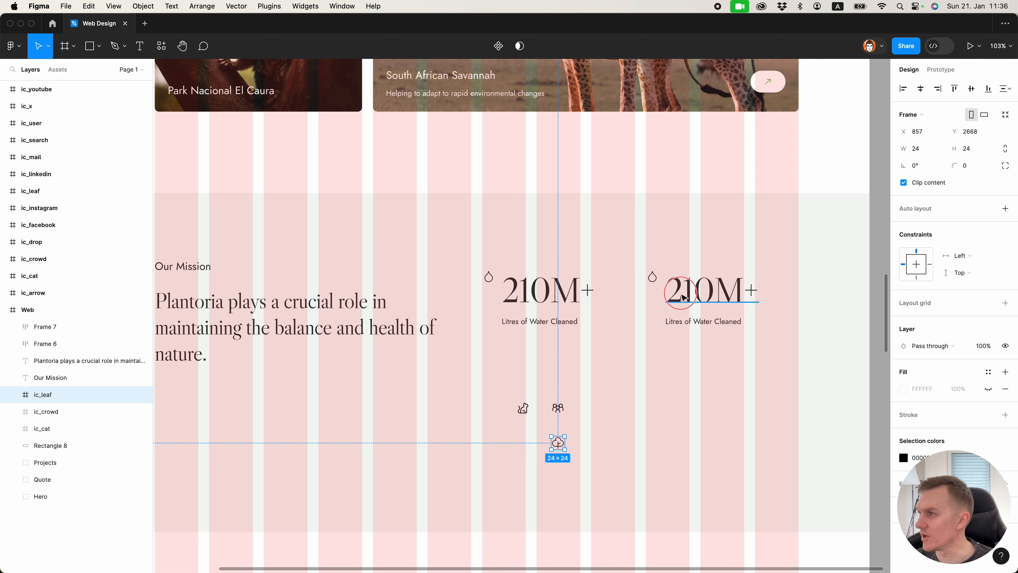
super+click(680, 298)
click(653, 279)
key(super+shift+r)
click(671, 367)
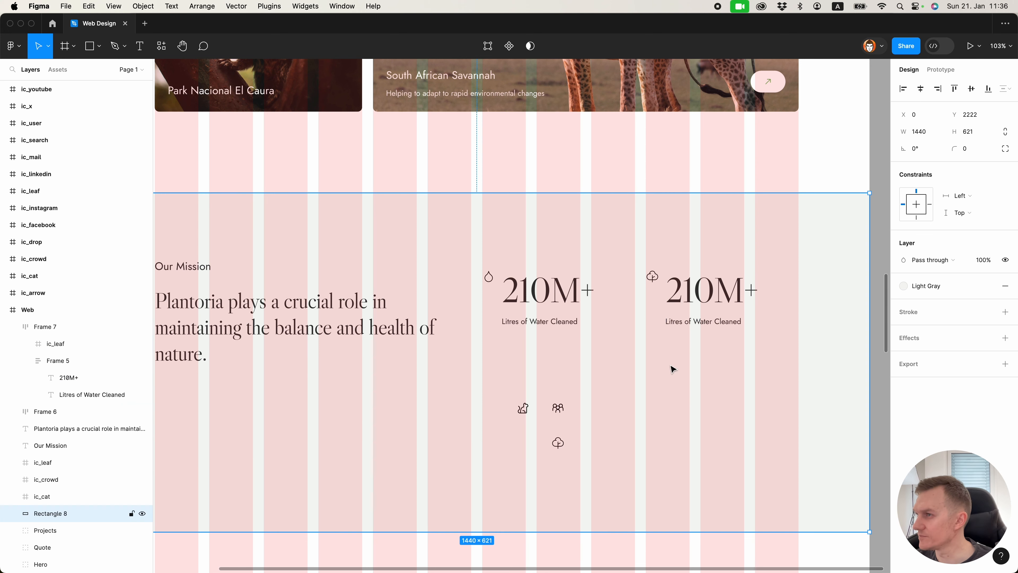
Change the duplicated statistic's number to "85K" and its caption to "Hectares of Parks".
scroll(672, 354, up, 1)
double_click(681, 336)
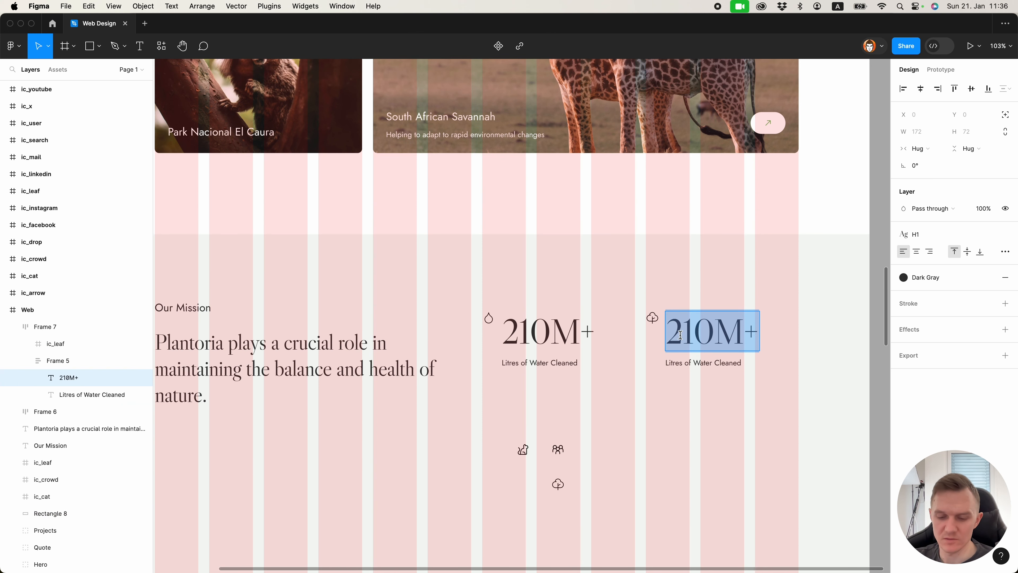
text(85K)
double_click(716, 362)
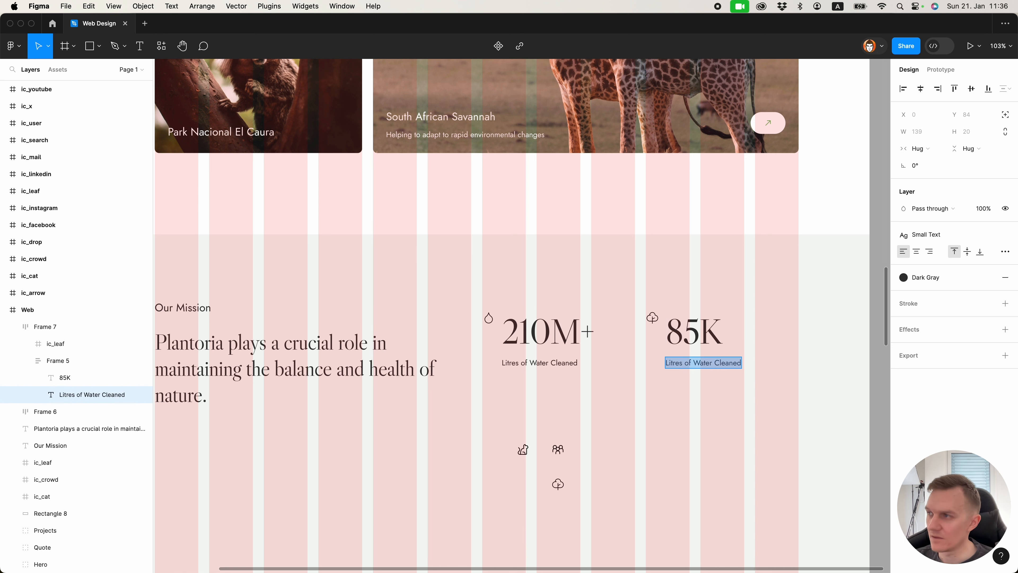
text(Hectares pf)
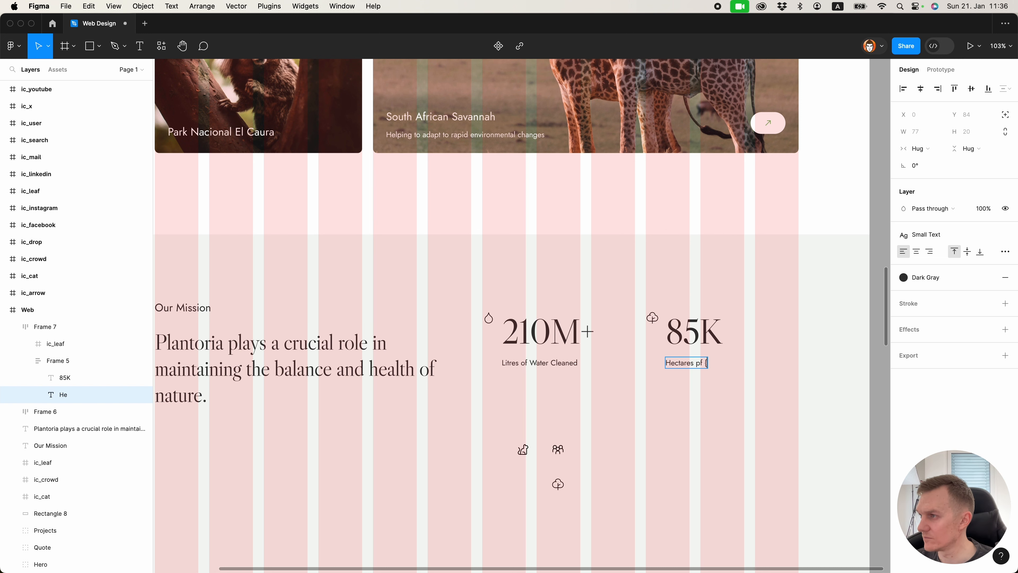
click(601, 413)
Delete the leftover leaf icon below the statistics and move the cat and crowd icons down to Y 2740.
scroll(534, 341, down, 3)
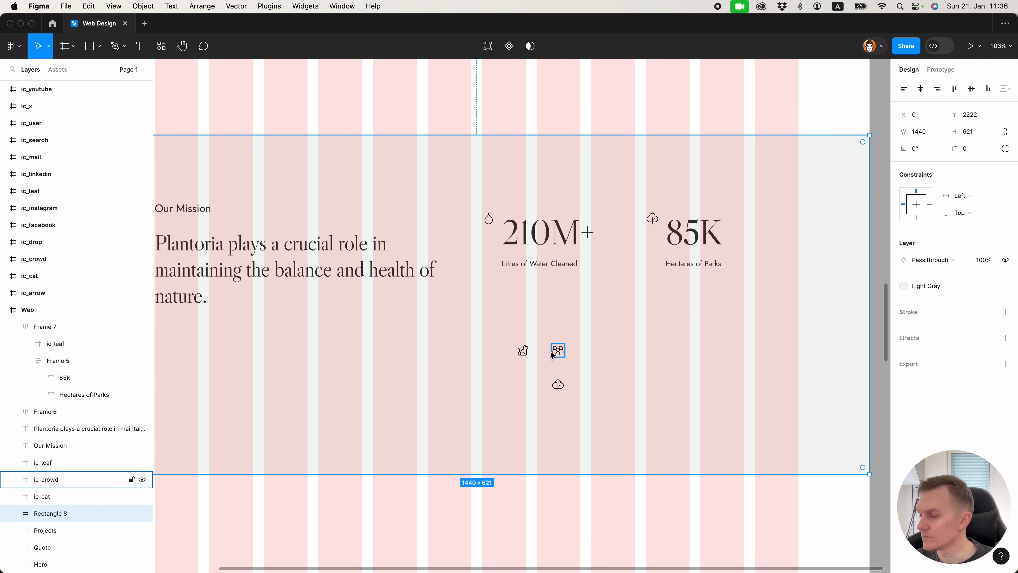
click(553, 385)
key(Delete)
click(521, 354)
shift+click(554, 351)
drag(556, 353, 557, 427)
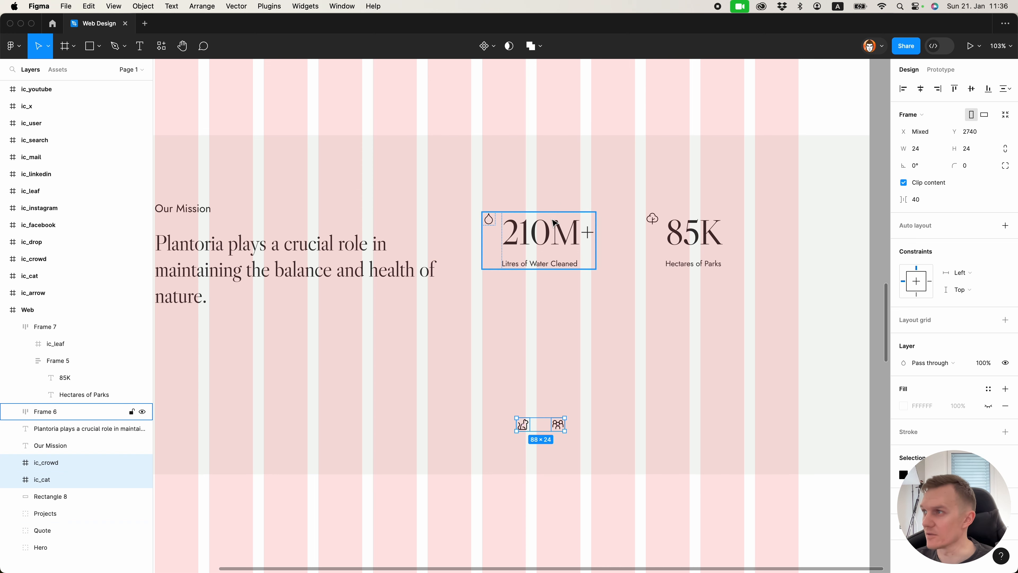
Duplicate the water and parks statistic blocks together as a second row directly below the first.
click(539, 241)
shift+click(695, 241)
drag(698, 248, 699, 341)
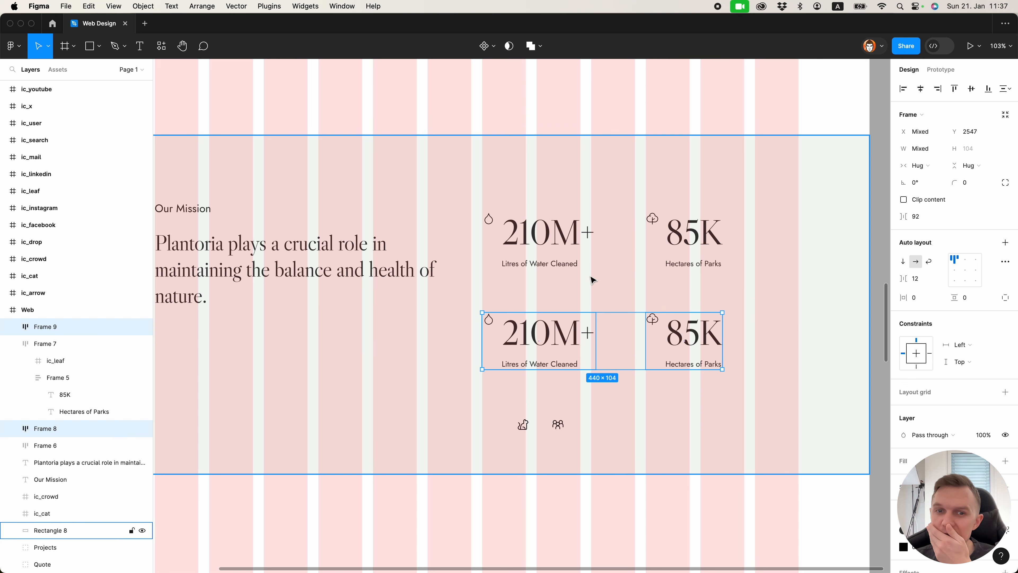
click(523, 376)
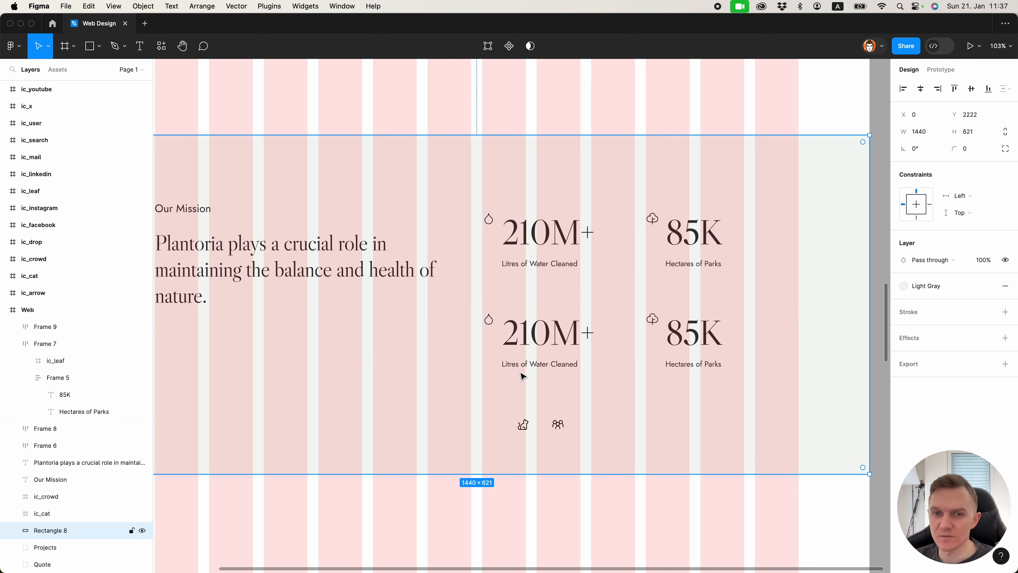
Change the number of the duplicated water statistic in the second row to "300+".
double_click(527, 341)
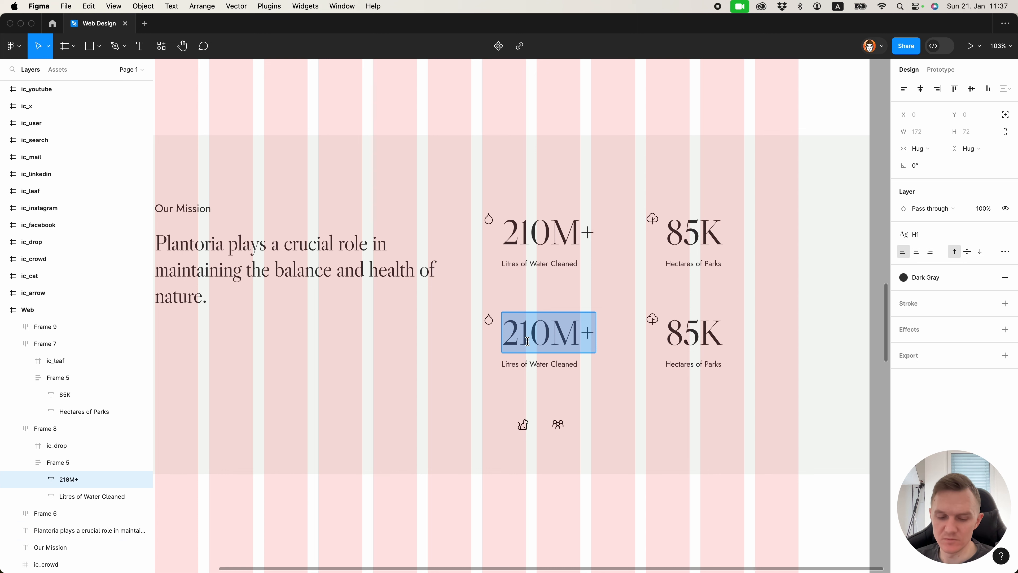
text(300+)
key(Escape)
Replace the drop icon beside "300+" with a copy of the crowd icon.
click(562, 424)
click(507, 340)
super+click(503, 330)
super+click(490, 322)
key(shift+super+r)
Change the caption under "300+" to "Activists Globally".
super+double_click(534, 366)
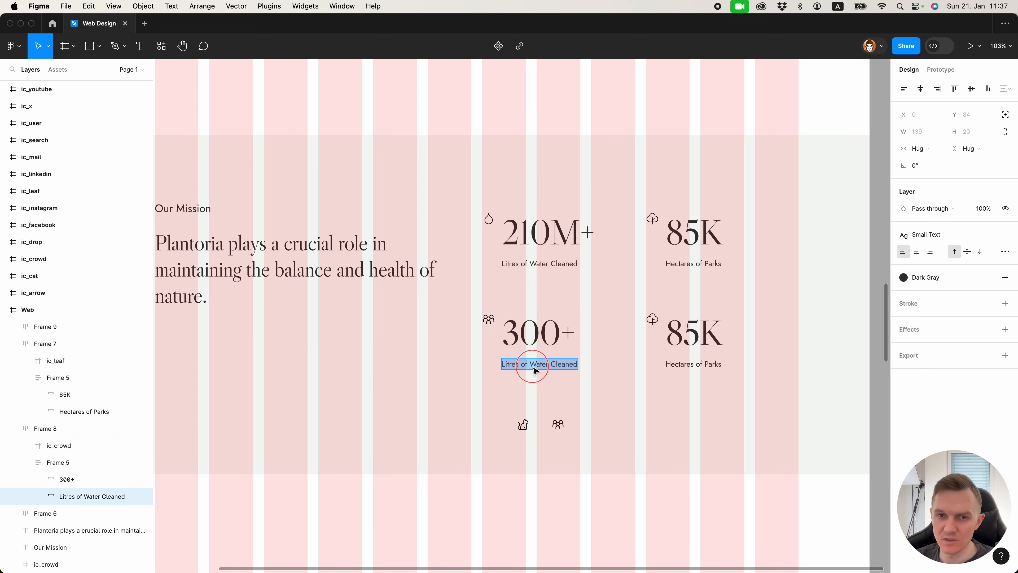
text(Activist)
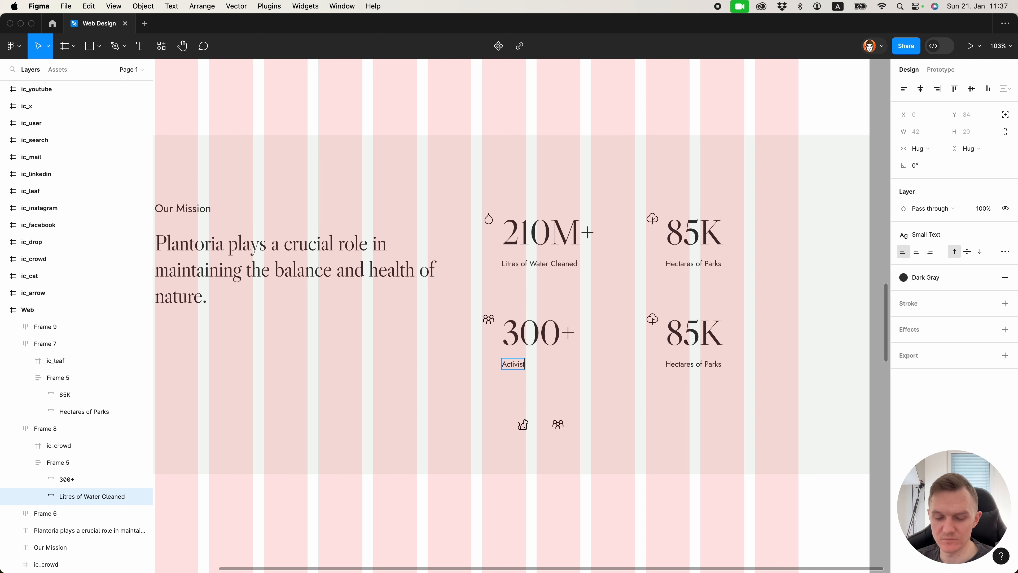
text(s Globall)
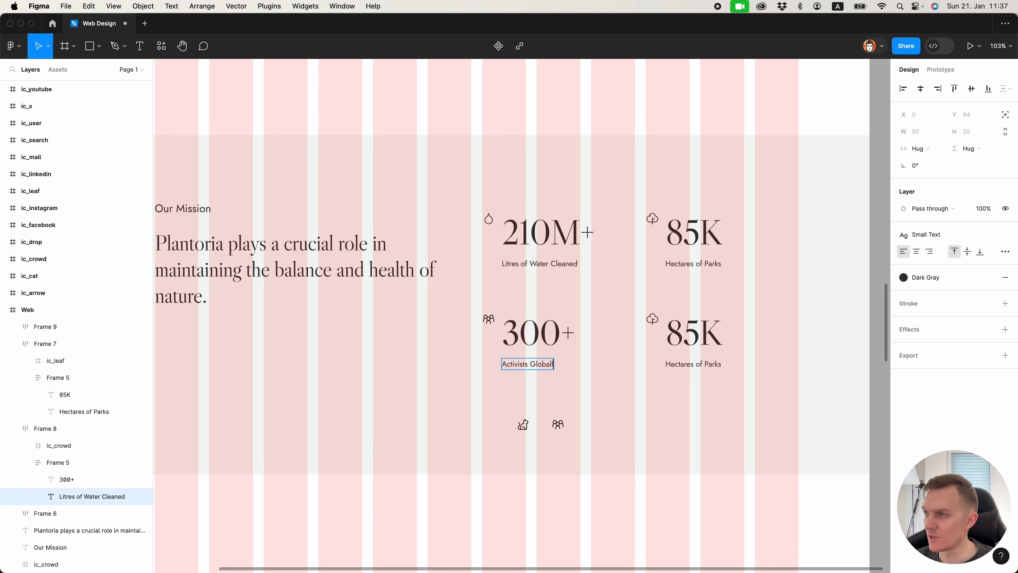
text(y)
Change the second-row parks duplicate's number to "24" and its caption to "Species Protected".
super+double_click(687, 337)
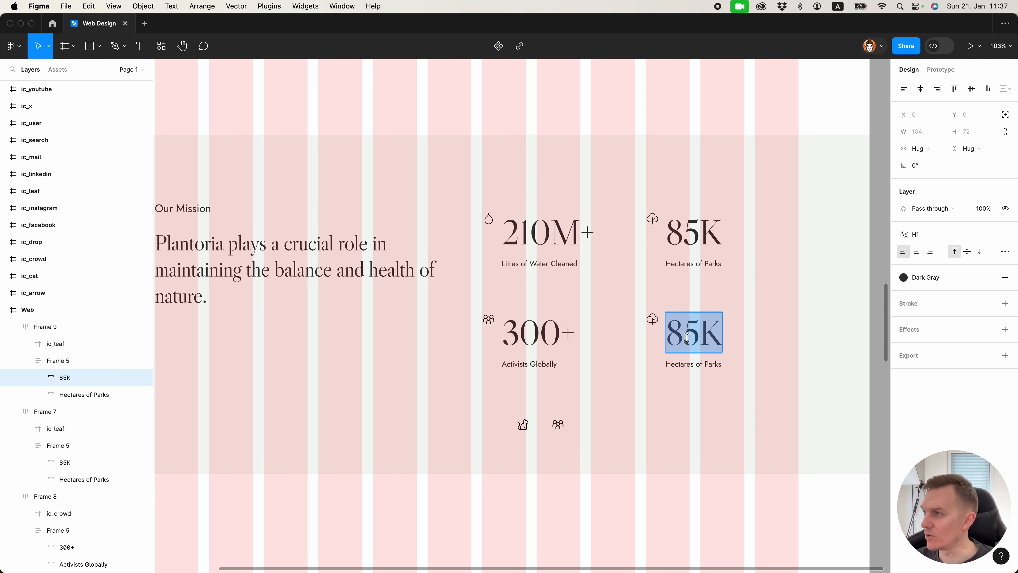
text(24)
super+double_click(707, 365)
text(Species Protected)
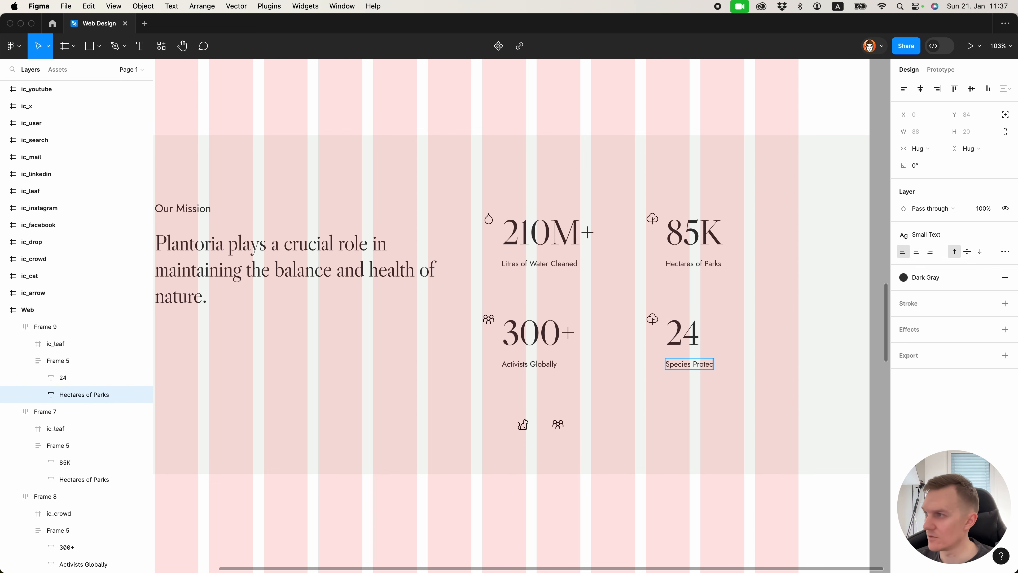
key(Escape)
Replace the leaf icon beside "24" with a copy of the cat icon and delete the leftover cat and crowd icons below.
click(523, 425)
key(super+c)
super+click(675, 330)
click(652, 320)
key(shift+super+r)
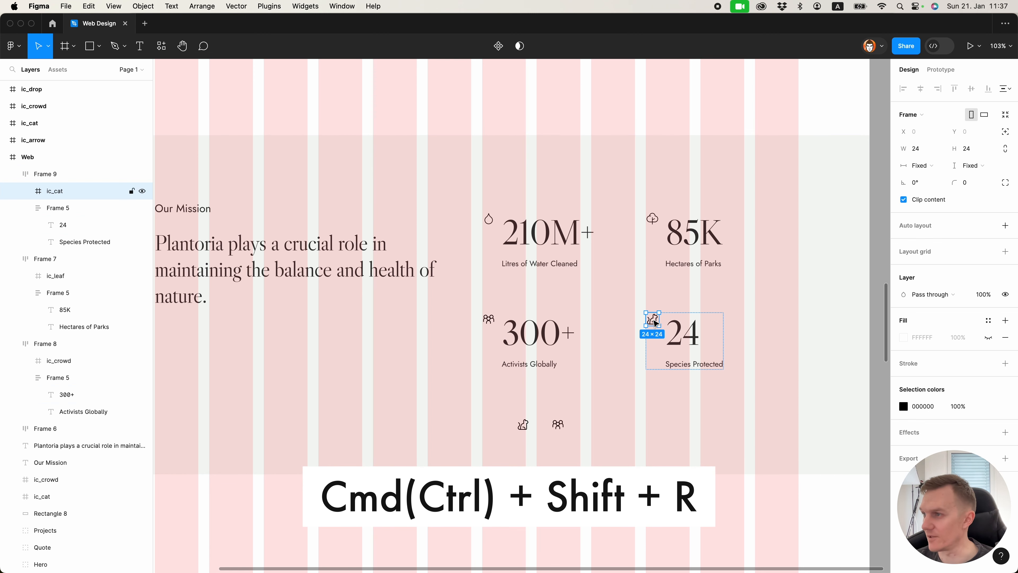
click(523, 425)
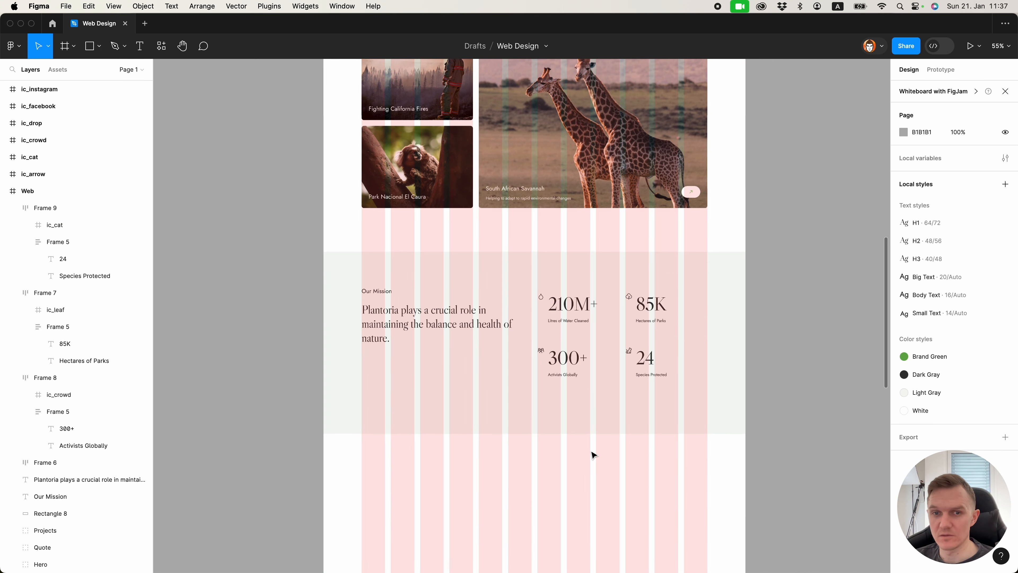
Rename the light gray background rectangle of the Our Mission section to "bg".
click(577, 416)
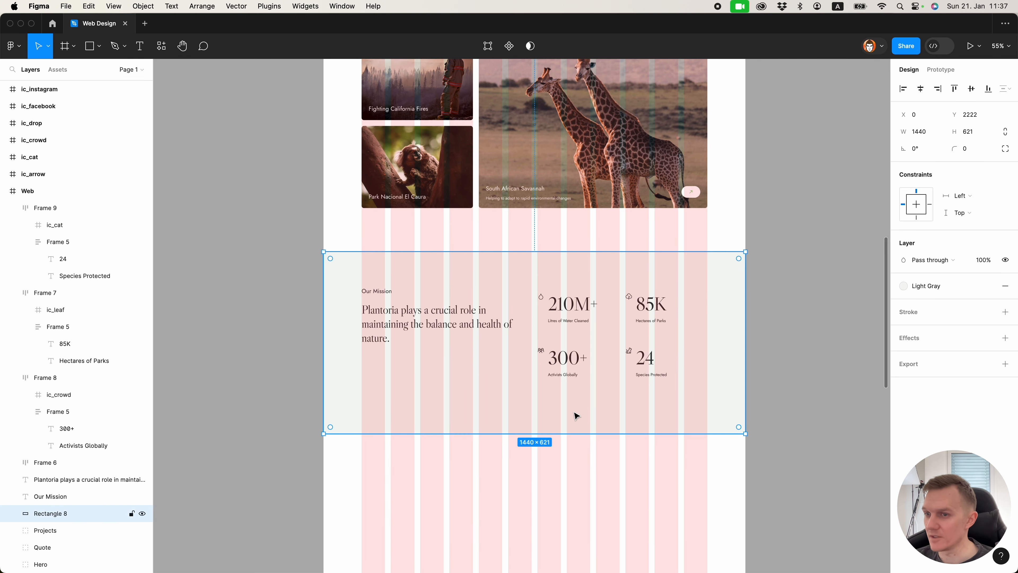
double_click(44, 514)
text(bg)
key(Return)
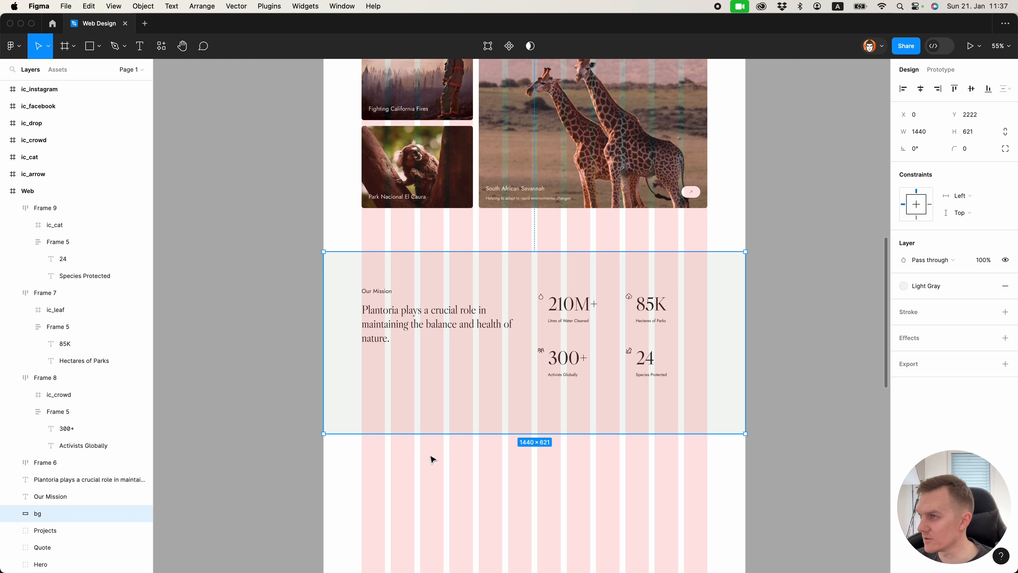
Shorten the Our Mission background rectangle from its lower edge to a height of 549.
key(alt)
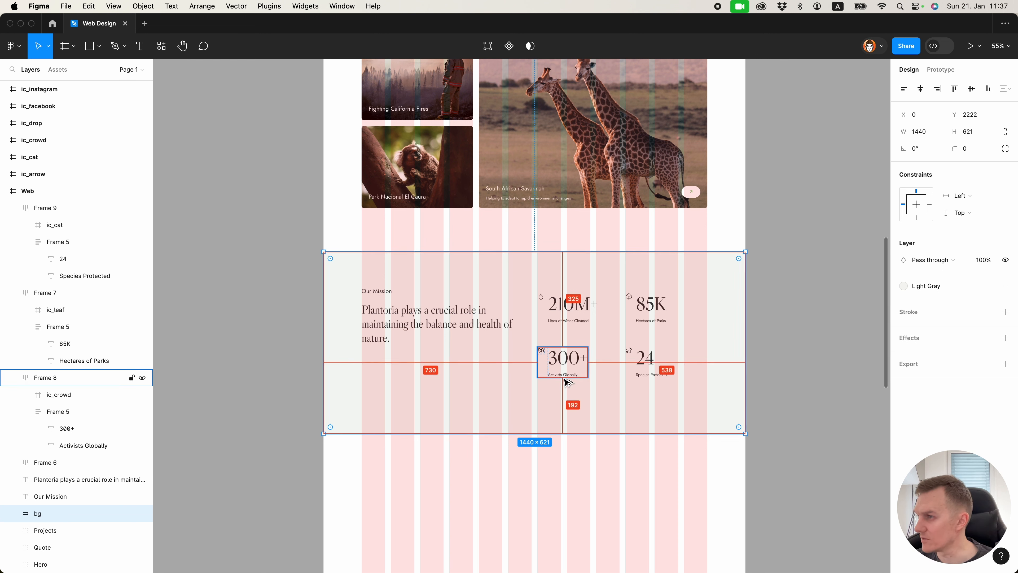
drag(574, 433, 574, 409)
click(984, 132)
key(Return)
click(394, 457)
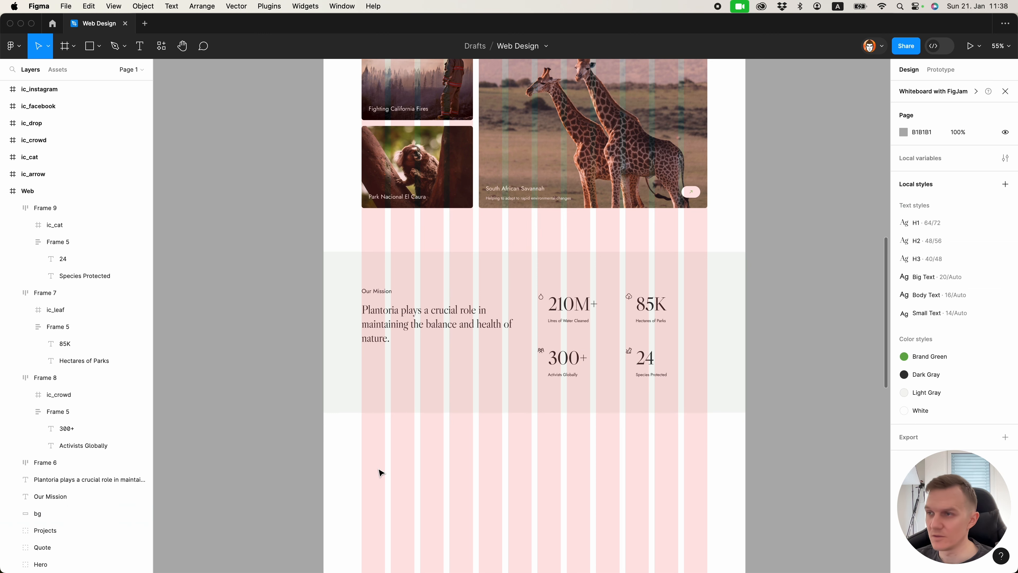
Group all elements of the Our Mission section and name the group "Numbers".
drag(339, 448, 749, 236)
key(super+g)
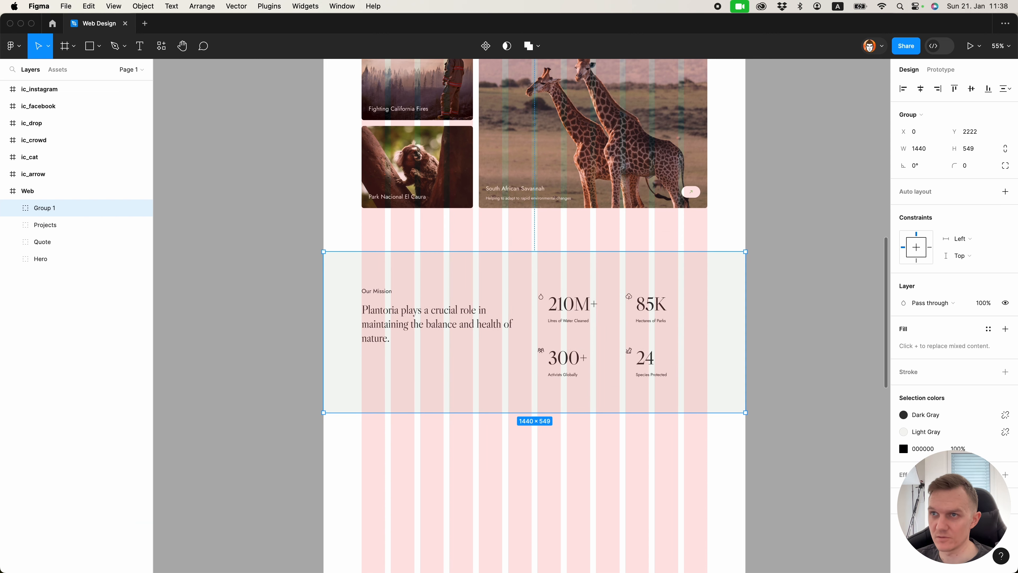
double_click(40, 207)
text(Numbers)
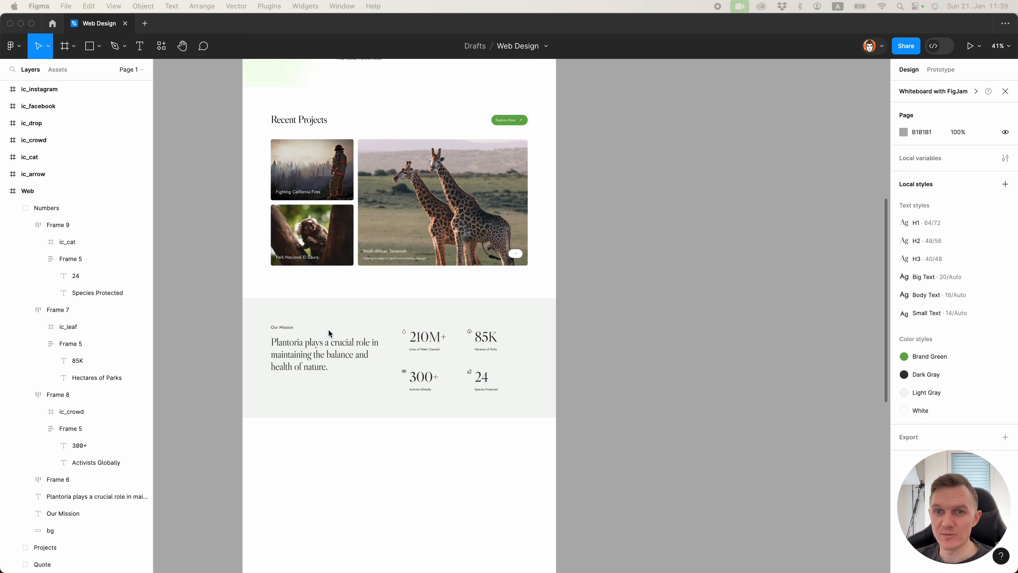
Duplicate the Recent Projects group straight down, below the Our Mission section with a gap of 120.
scroll(393, 341, up, 15)
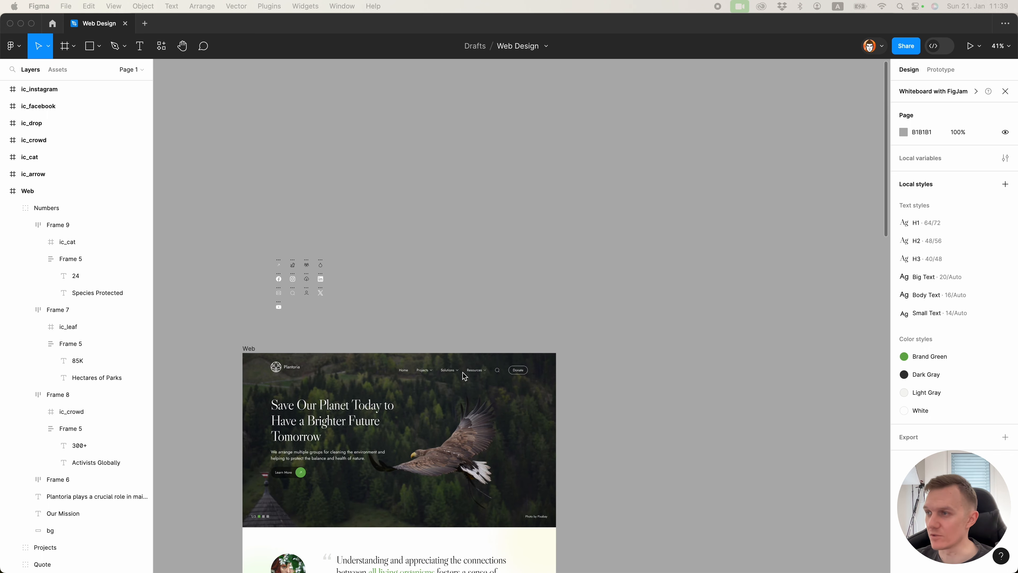
scroll(426, 398, down, 12)
click(311, 231)
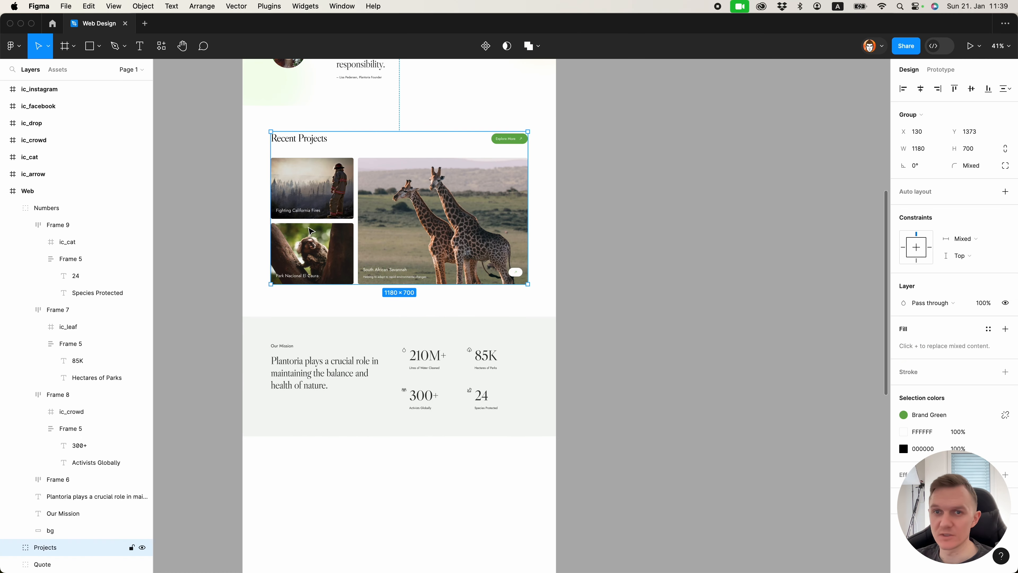
scroll(313, 215, down, 1)
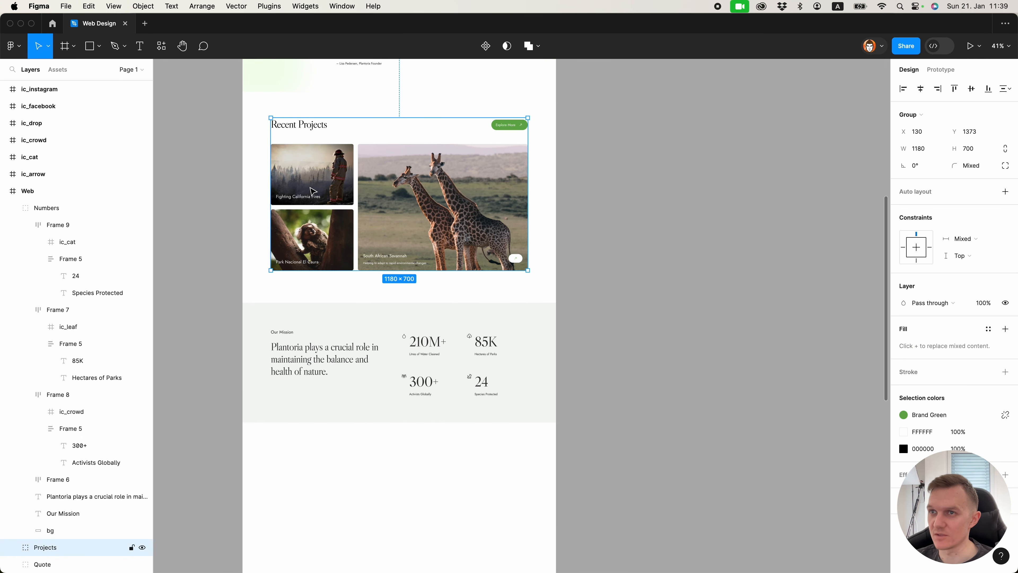
click(17, 208)
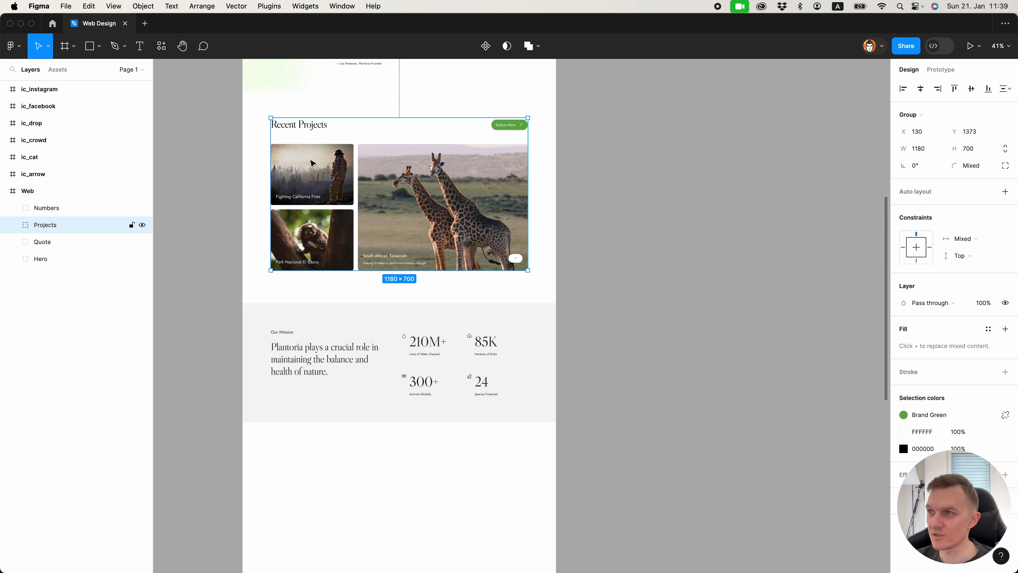
drag(318, 149, 327, 402)
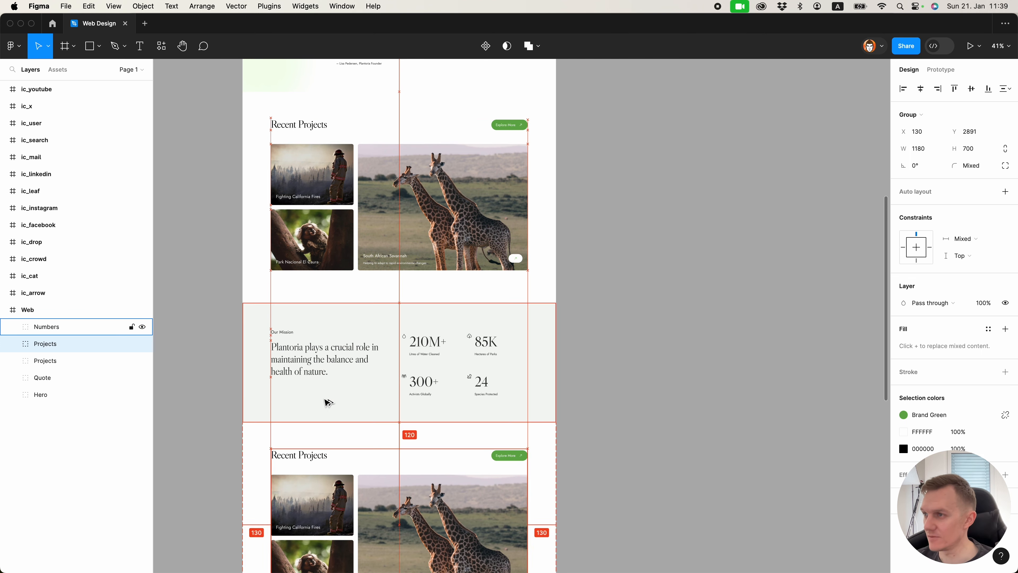
Change the heading of the duplicated projects section to "Resources".
scroll(587, 452, down, 5)
click(587, 452)
click(301, 214)
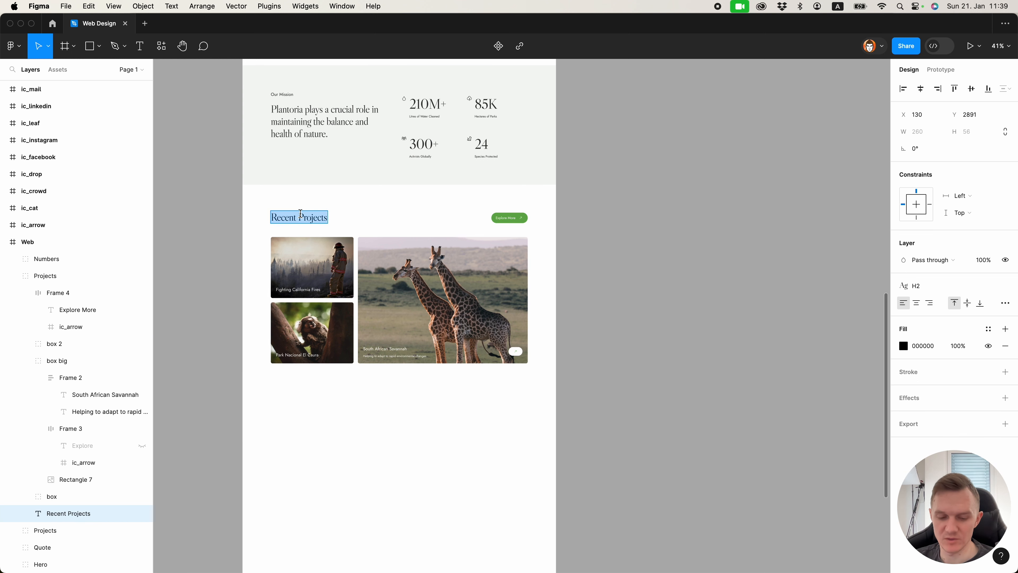
text(Resource)
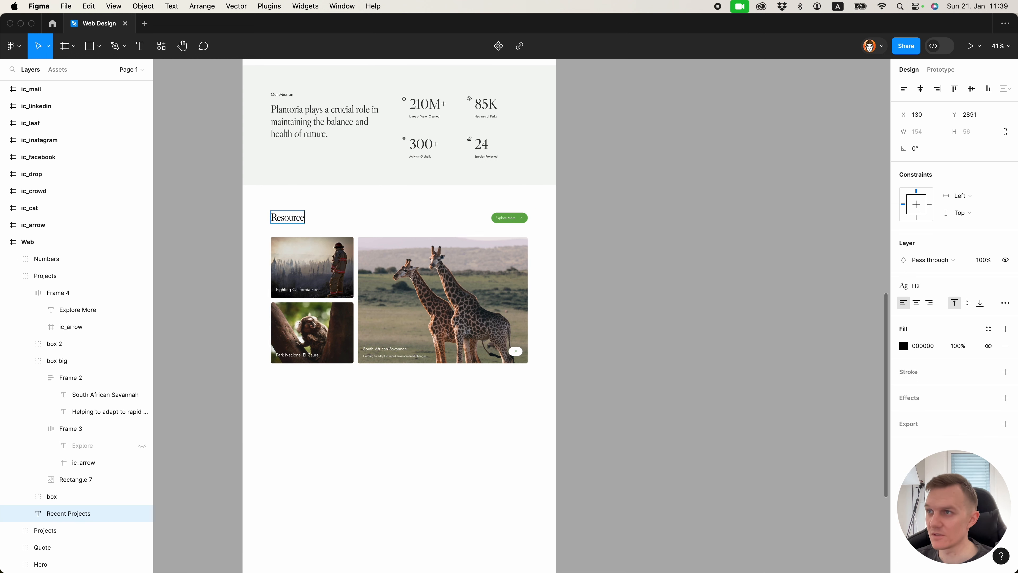
text(s)
key(Escape)
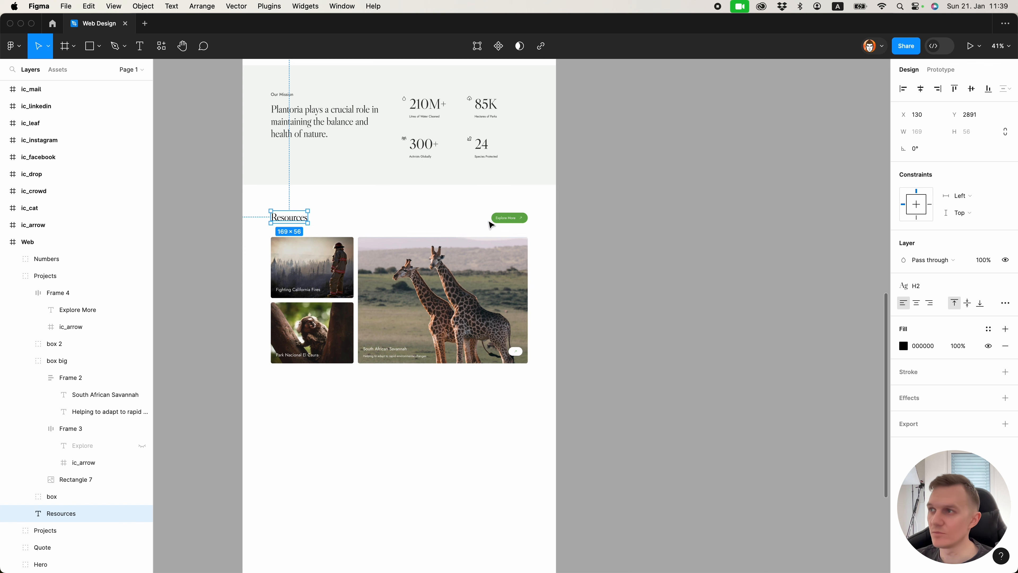
Delete the Explore More button and the two small project cards from the Resources section.
click(507, 221)
key(Delete)
click(275, 221)
click(309, 265)
shift+click(467, 335)
click(437, 457)
double_click(321, 333)
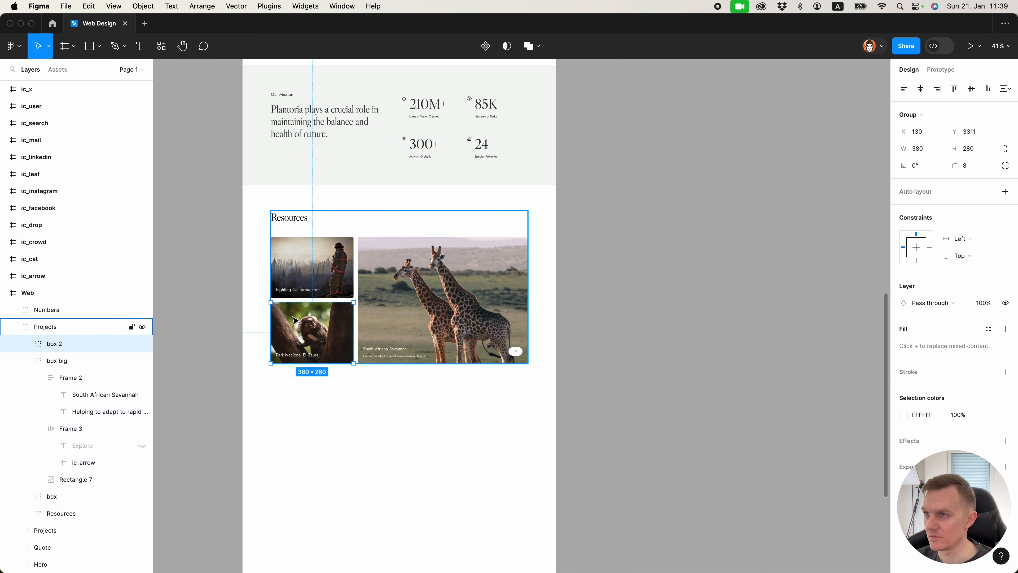
shift+click(313, 278)
key(Delete)
Show the layout grid and move the large giraffe card to the first column at X 130.
double_click(296, 219)
click(431, 321)
key(ctrl+g)
drag(433, 323, 351, 324)
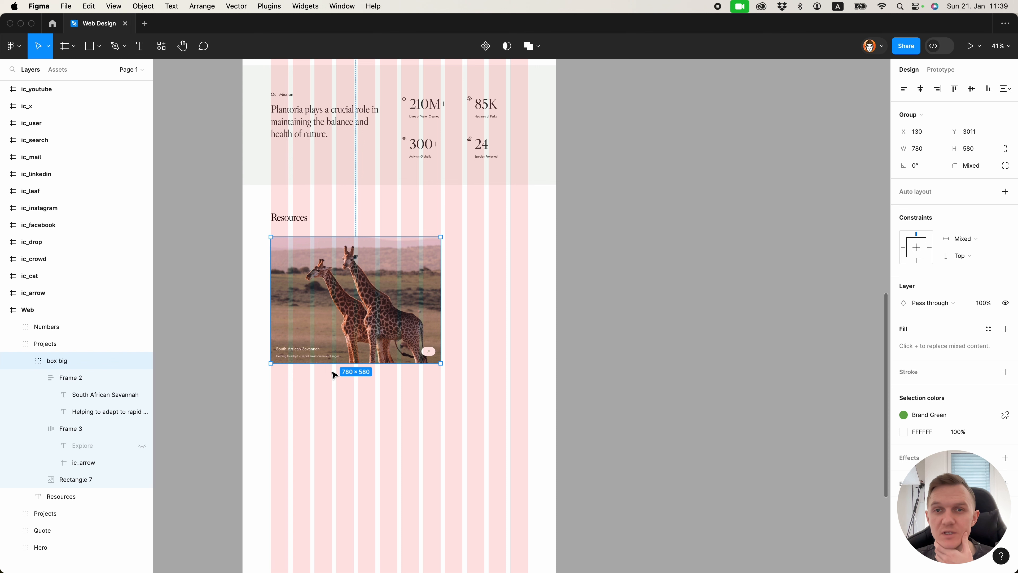
Combine the giraffe card's caption texts and arrow button into a vertical auto layout with a gap of 24, inside the card's lower-left corner.
scroll(383, 296, up, 5)
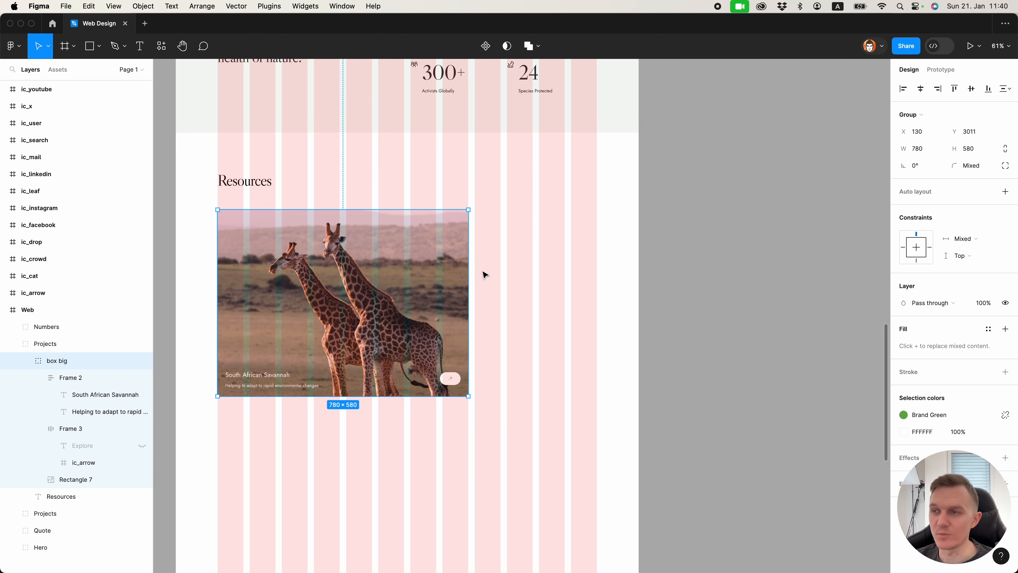
key(Escape)
double_click(260, 370)
shift+click(451, 378)
key(shift+a)
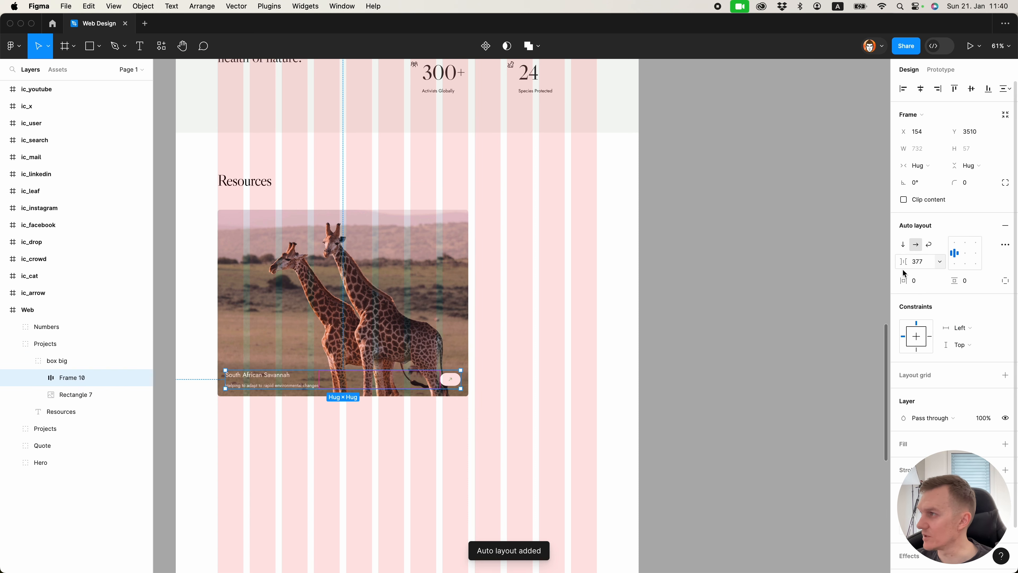
click(903, 245)
click(920, 265)
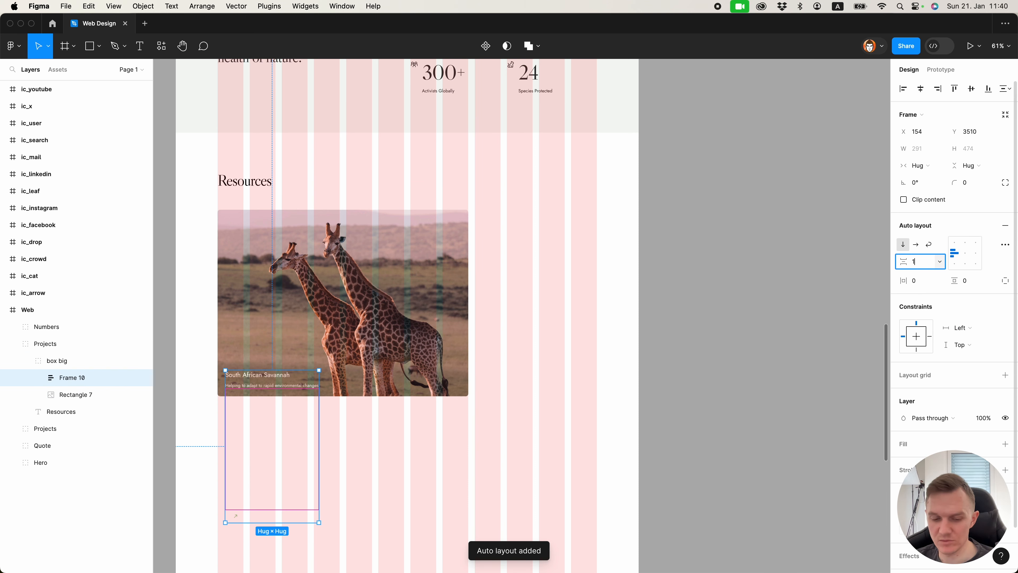
key(Return)
mouse_move(263, 384)
mouse_down()
mouse_move(261, 354)
mouse_move(266, 367)
mouse_up()
Narrow the giraffe image to a width of 380 and move the text and button stack to the upper part of the card.
click(298, 310)
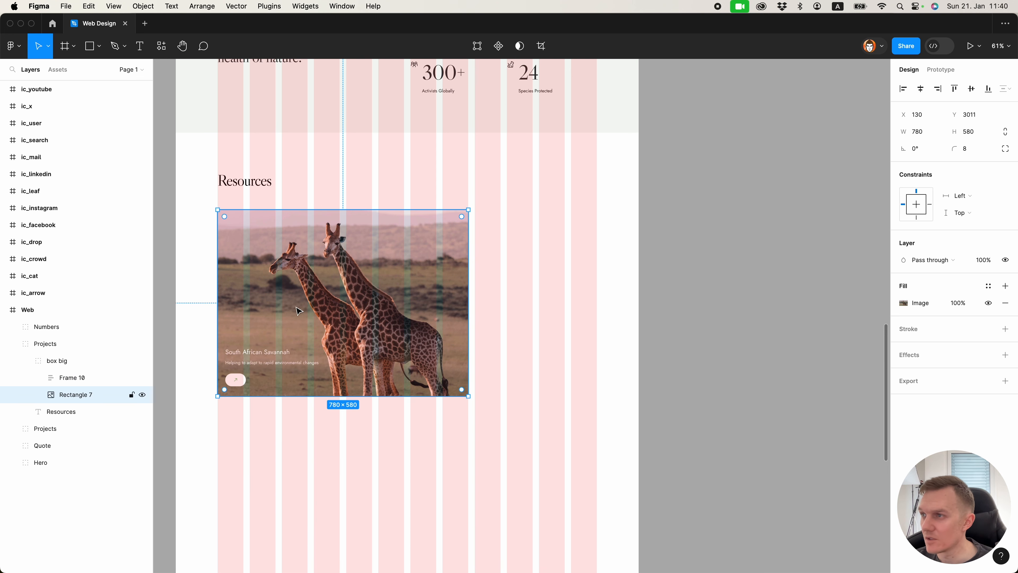
drag(464, 317, 340, 323)
click(387, 349)
scroll(415, 354, left, 2)
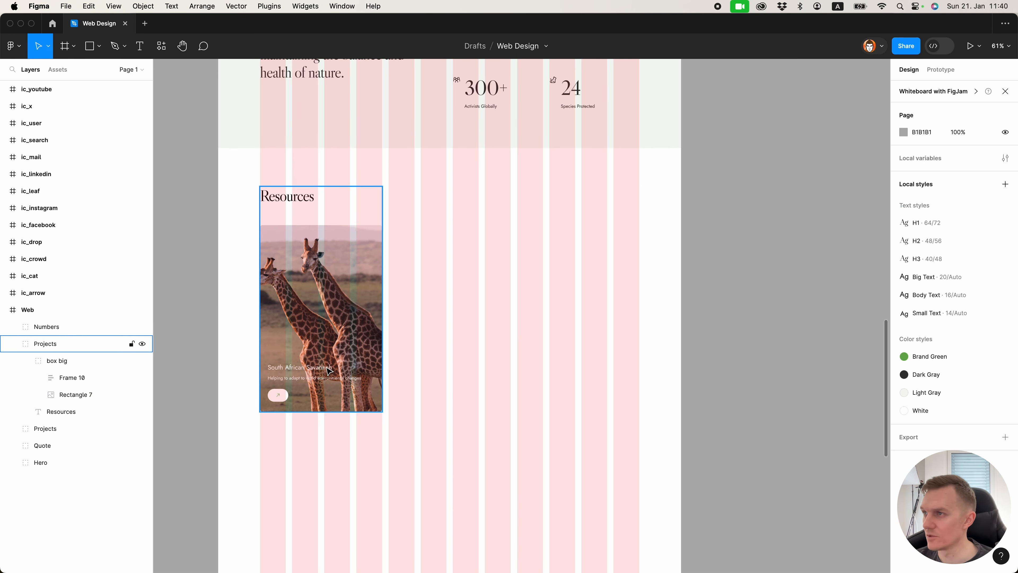
drag(329, 371, 329, 259)
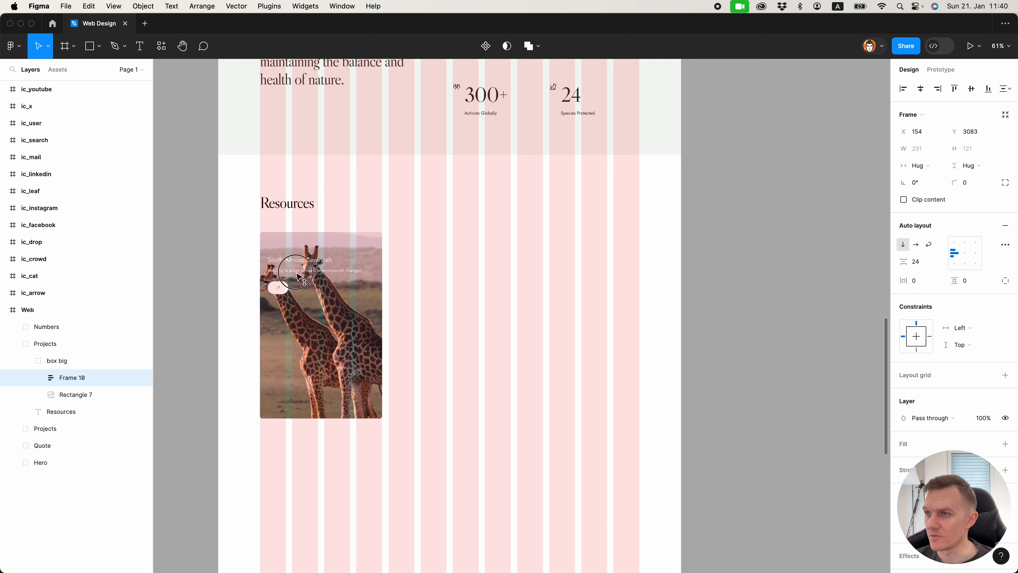
Replace the card's giraffe image fill with the Light Gray colour style.
click(301, 322)
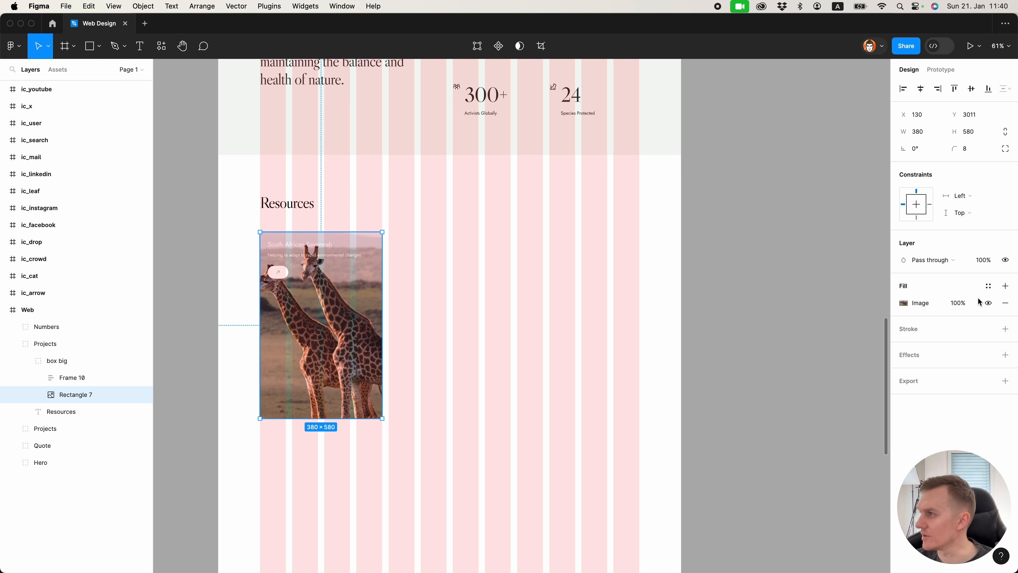
click(904, 302)
click(777, 288)
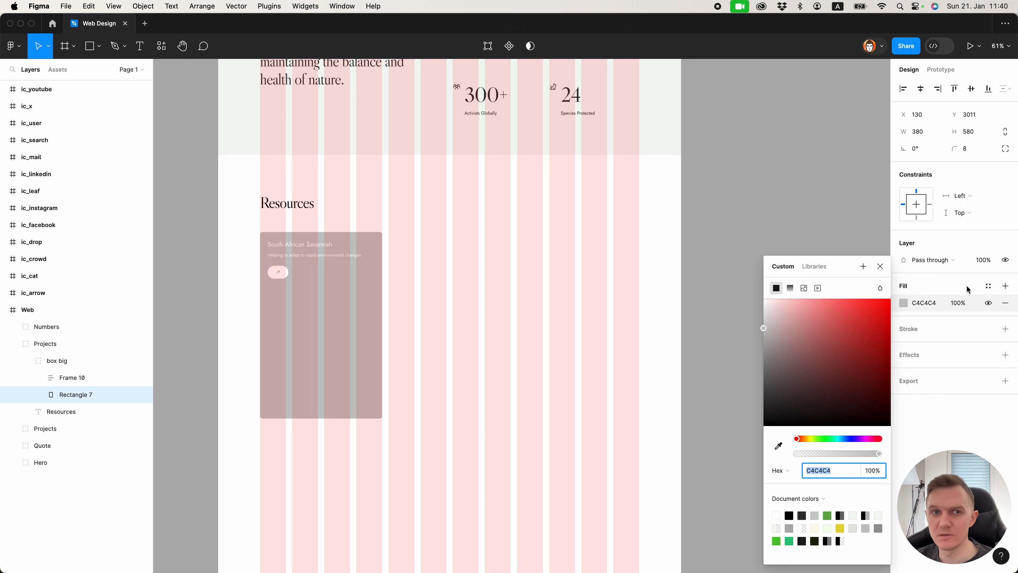
click(988, 285)
click(799, 392)
click(582, 372)
click(307, 299)
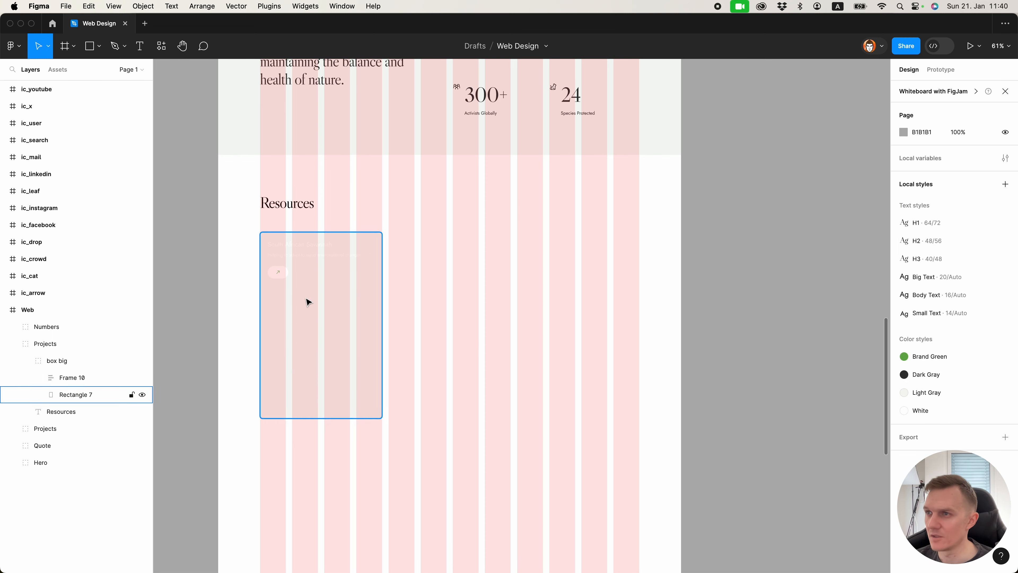
Apply the Dark Gray colour style to the caption texts in the Resources card's text and button stack.
click(295, 258)
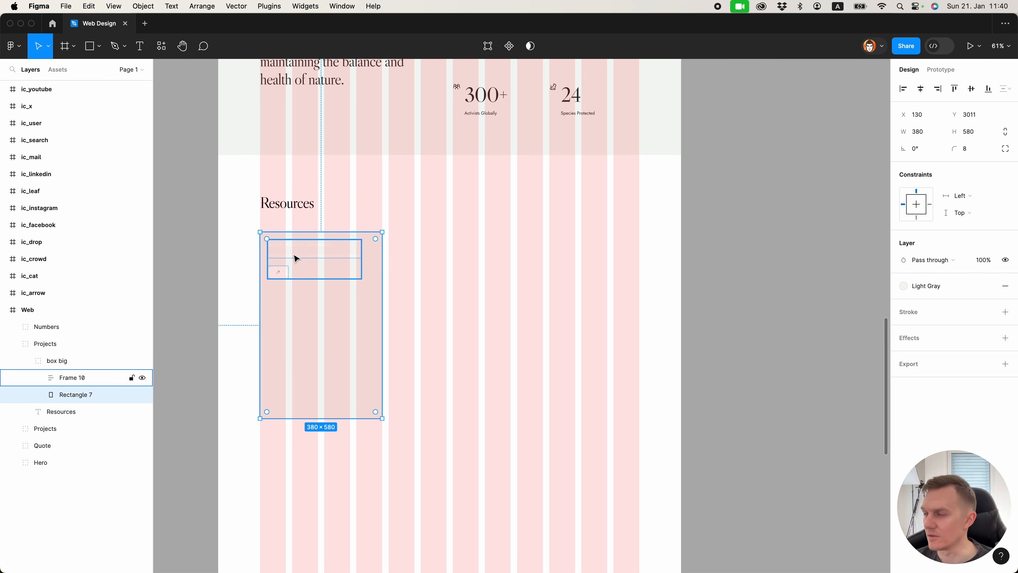
click(1007, 530)
click(989, 320)
click(818, 402)
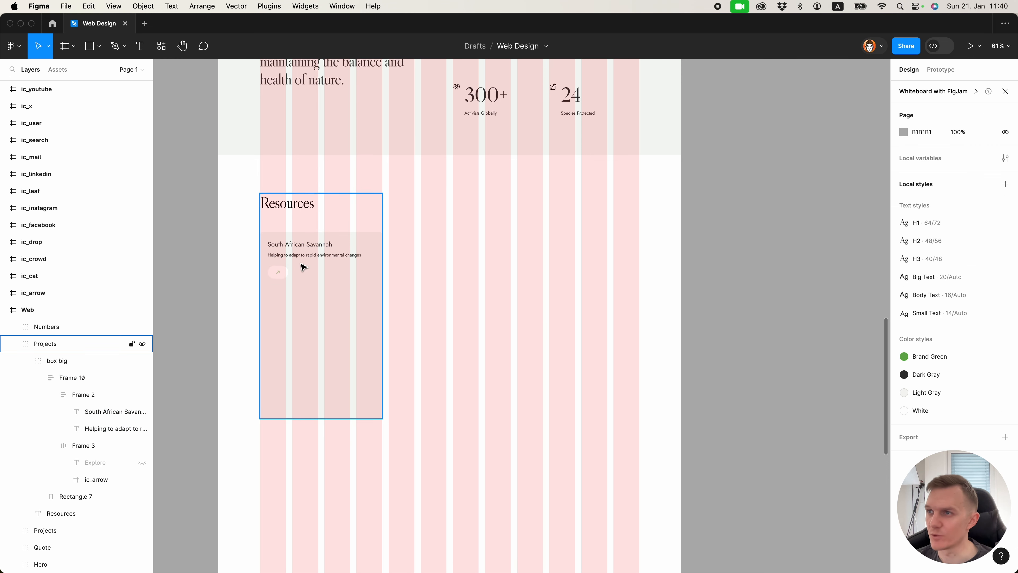
Change the Resources card's title to "Partnership" and its description to "Partner with us on our mission to saving the planet".
double_click(285, 245)
text(P)
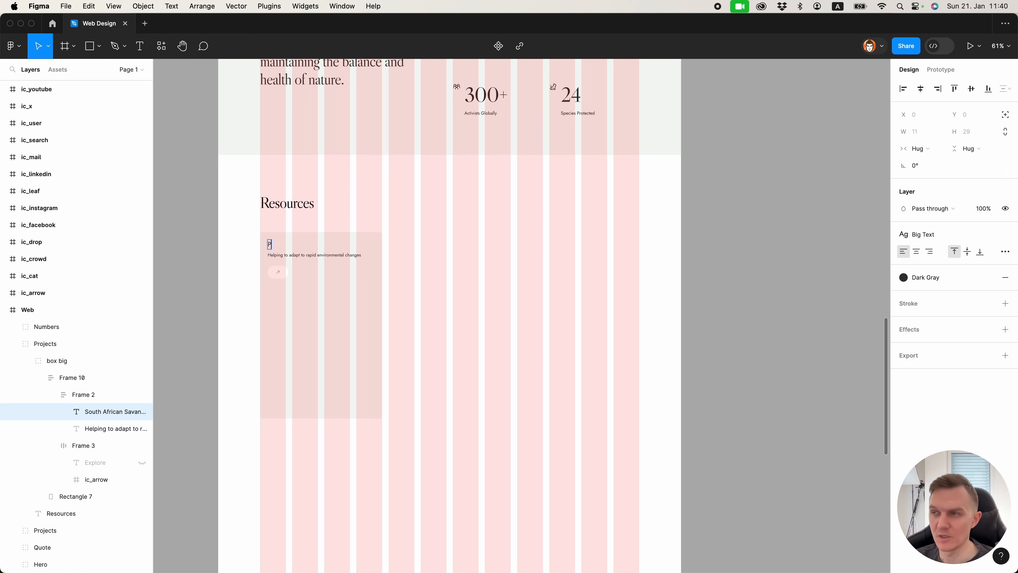
text(artnership)
key(Tab)
text(Partner with us on our mission to saving the planet)
click(347, 296)
Rename the card's group as box 1 and duplicate it twice along the row, at X 530 and X 930.
double_click(65, 360)
text(box 1)
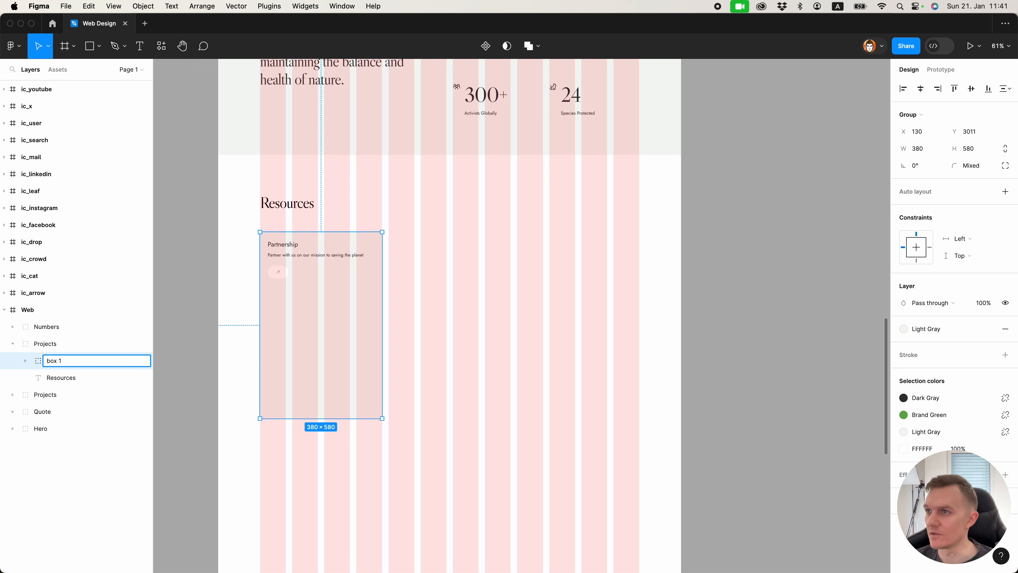
key(Return)
click(472, 340)
drag(346, 303, 445, 309)
key(super+d)
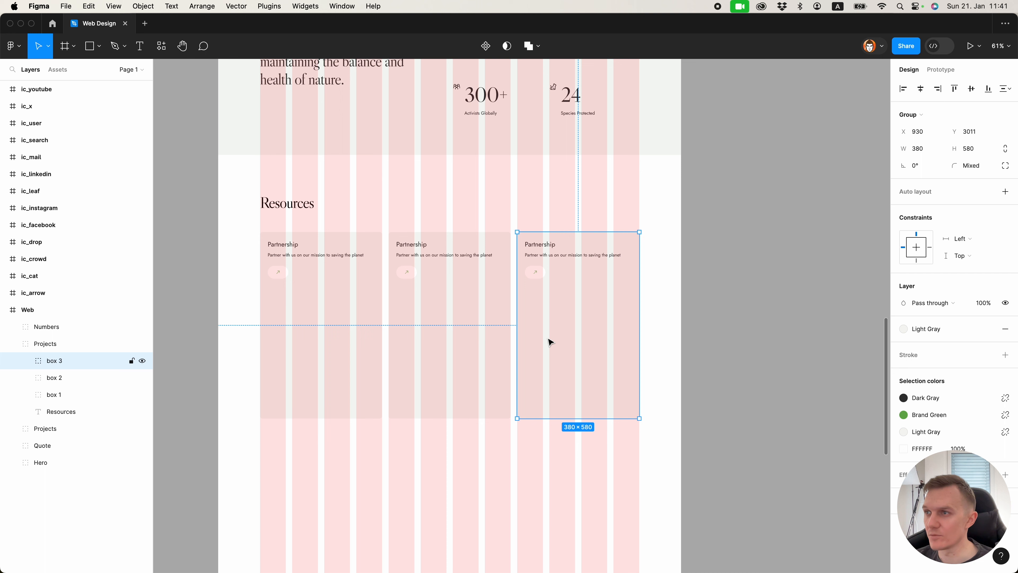
Move the text and button stack of the middle Resources card down into the card's lower-left corner.
click(431, 455)
click(409, 280)
super+click(431, 303)
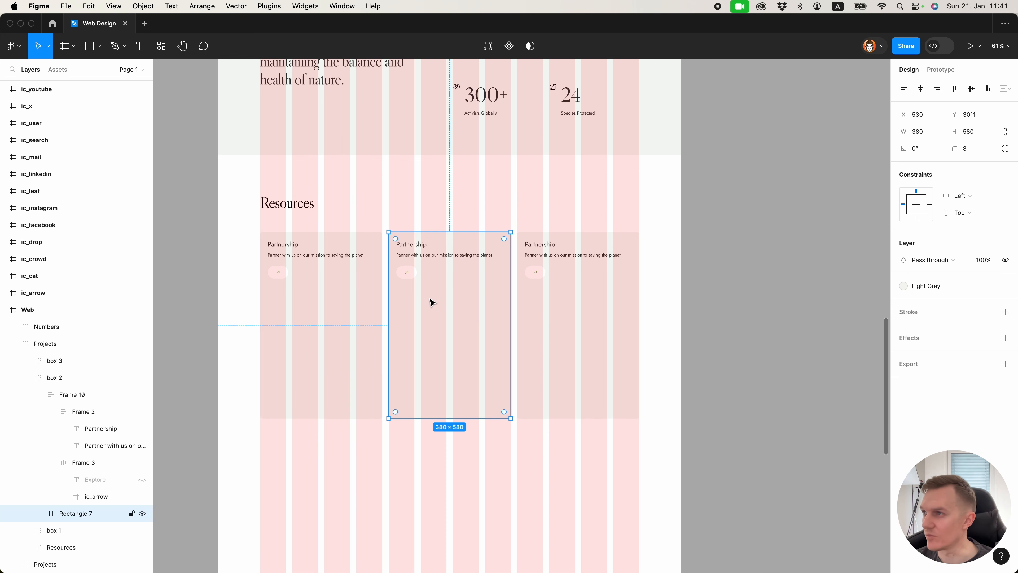
click(416, 244)
shift+click(557, 269)
shift+click(558, 268)
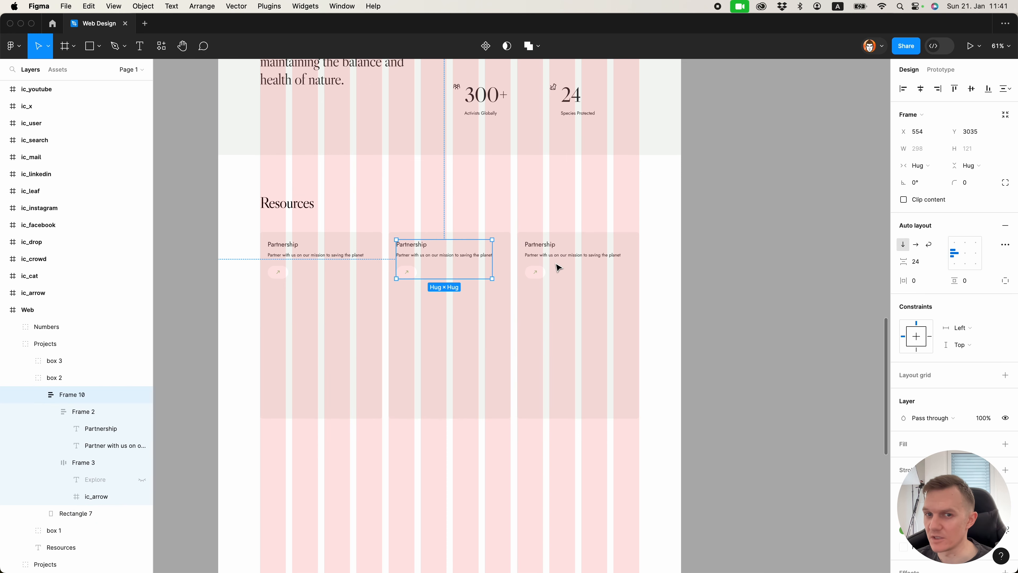
drag(436, 259, 424, 386)
key(shift+Down)
key(Down)
key(Down)
Move the third Resources card's text and button stack down to align with the one in the middle card.
double_click(539, 266)
drag(539, 266, 540, 396)
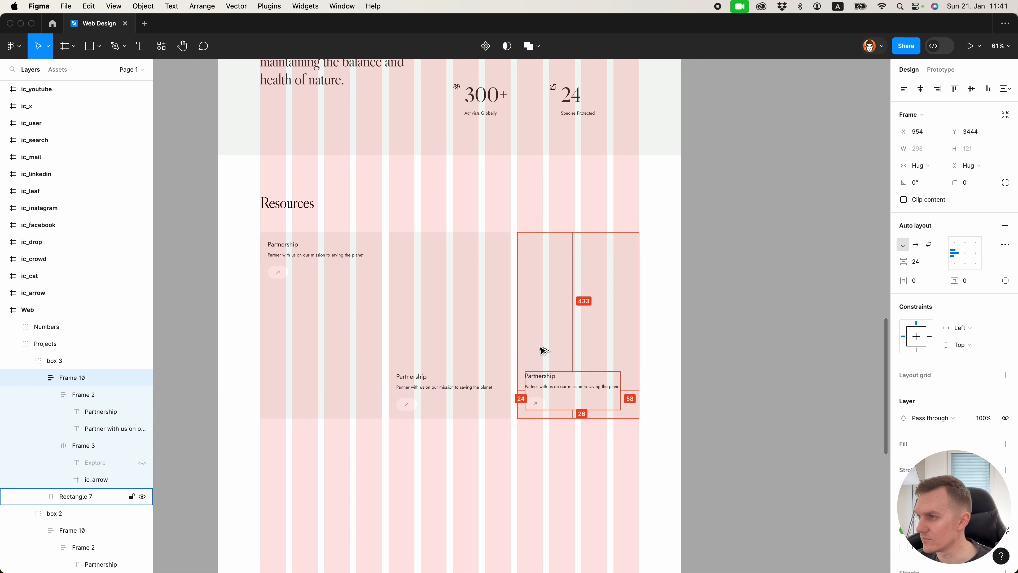
click(538, 452)
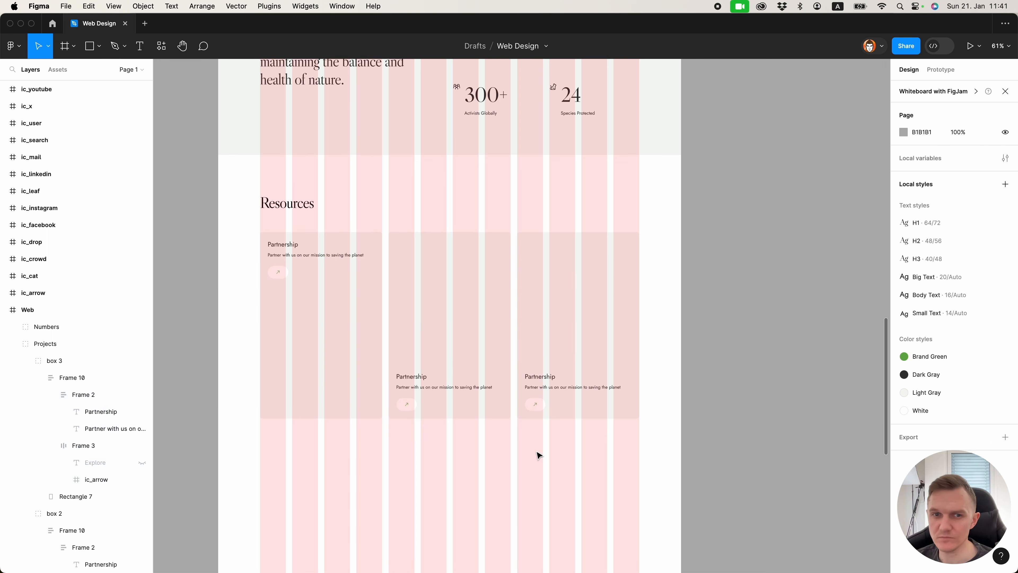
Change the middle card's title to "Other Organizations" and the third card's title to "Articles".
double_click(405, 377)
text(Other)
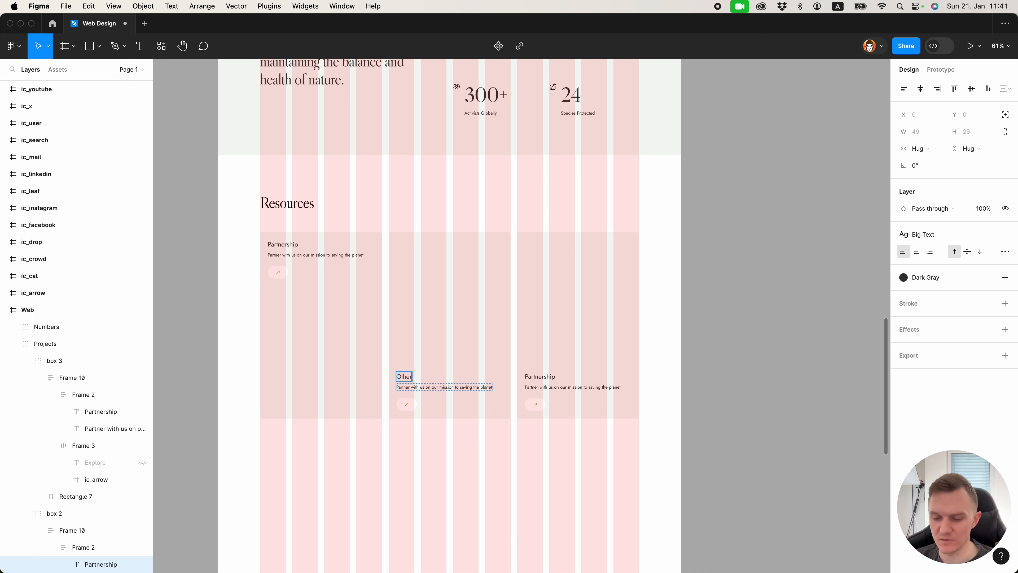
text( Organizations)
click(467, 463)
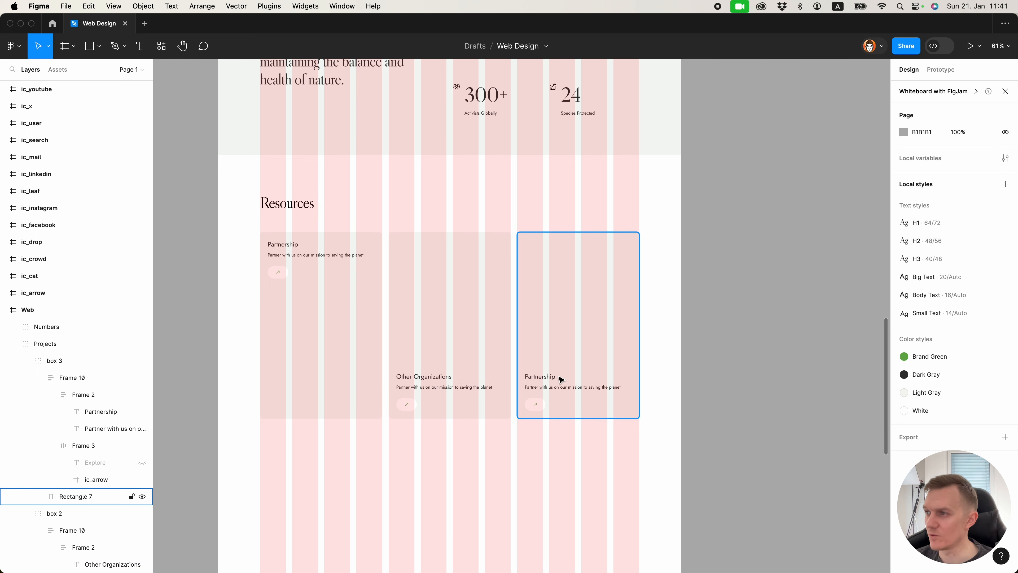
double_click(546, 377)
double_click(545, 377)
text(Artic)
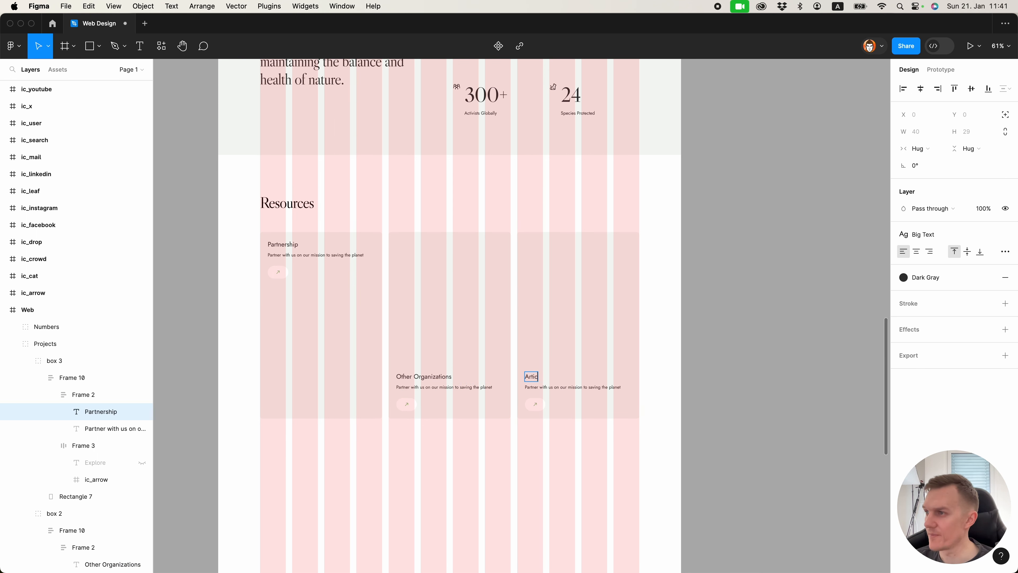
click(555, 441)
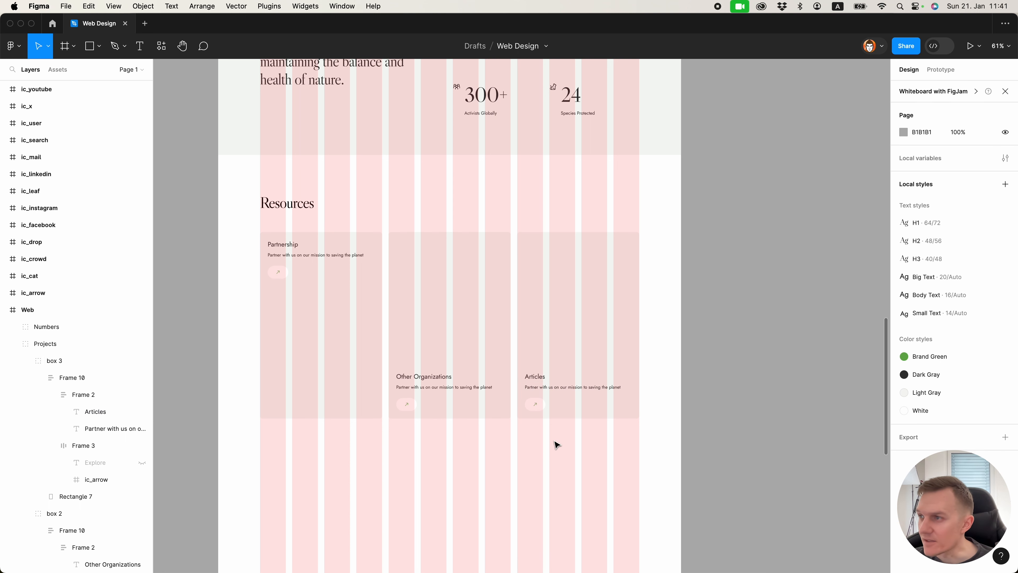
Hide the layout grid and set the font size of the Big Text text style to 24.
key(ctrl+g)
scroll(520, 425, up, 3)
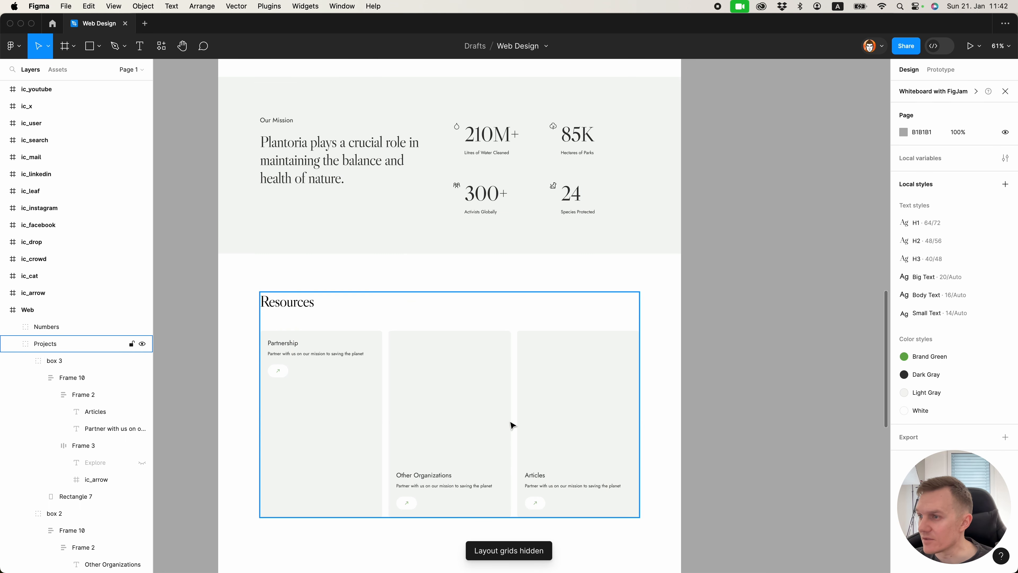
double_click(435, 476)
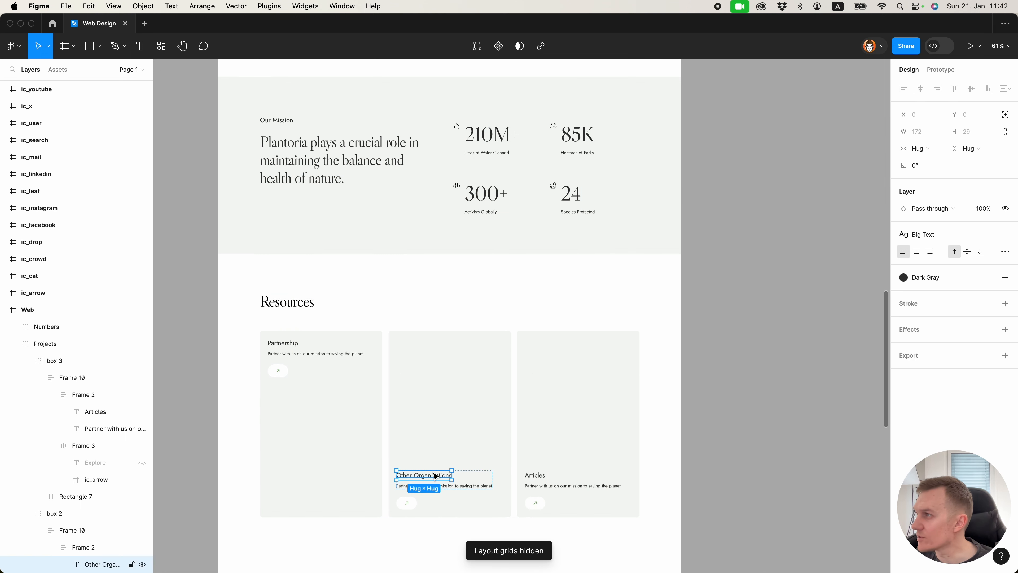
click(953, 240)
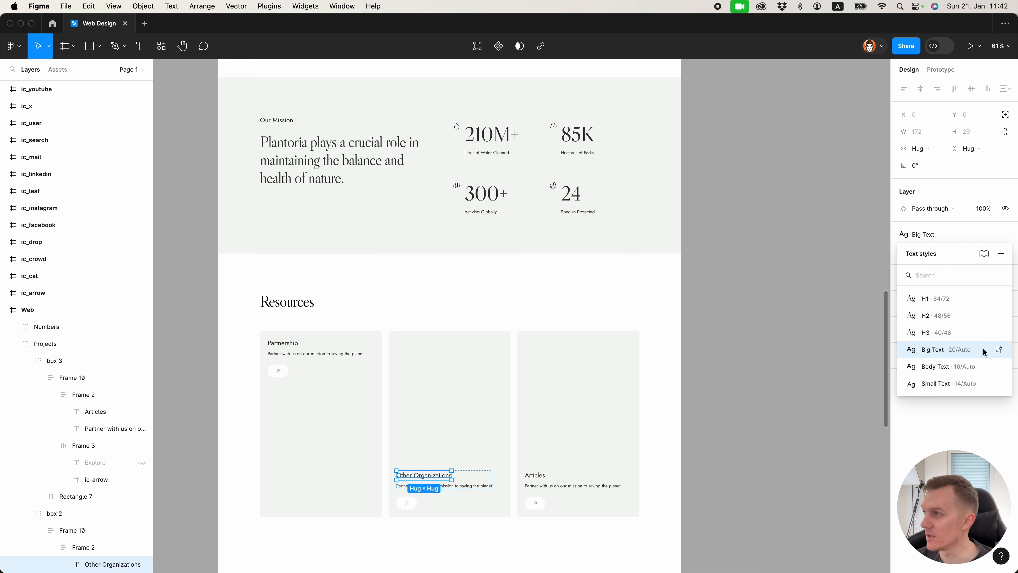
click(999, 349)
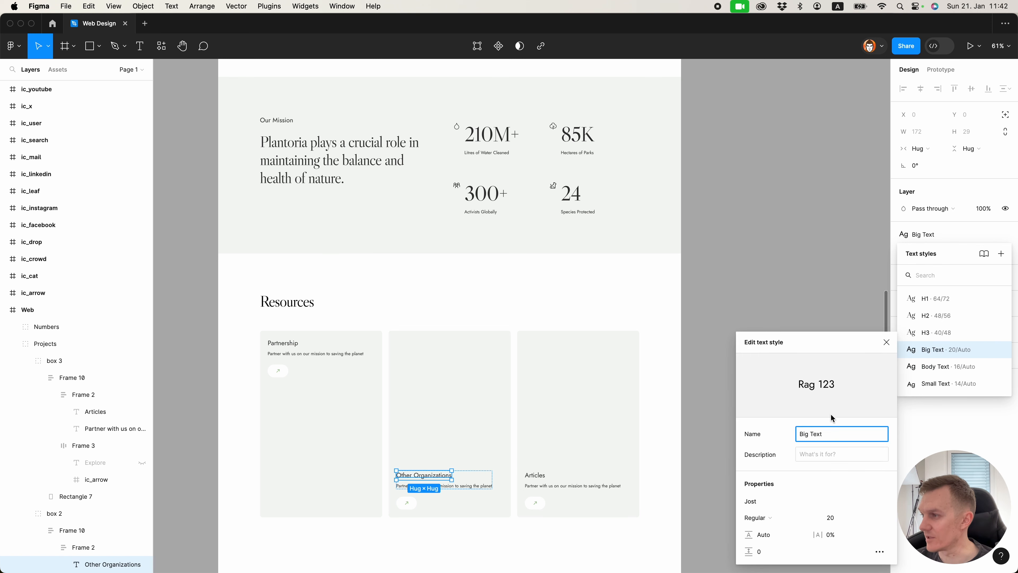
click(834, 520)
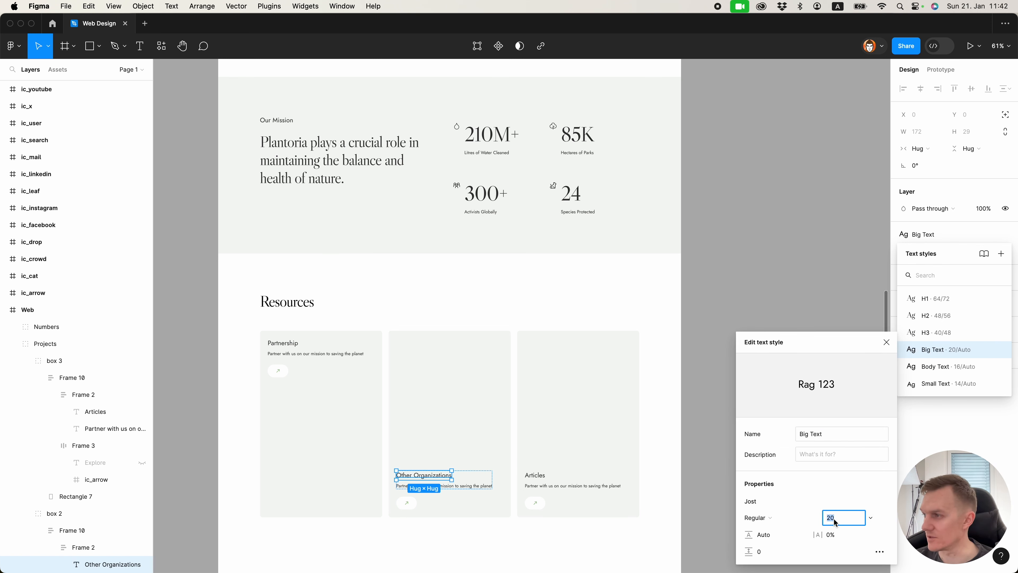
key(Return)
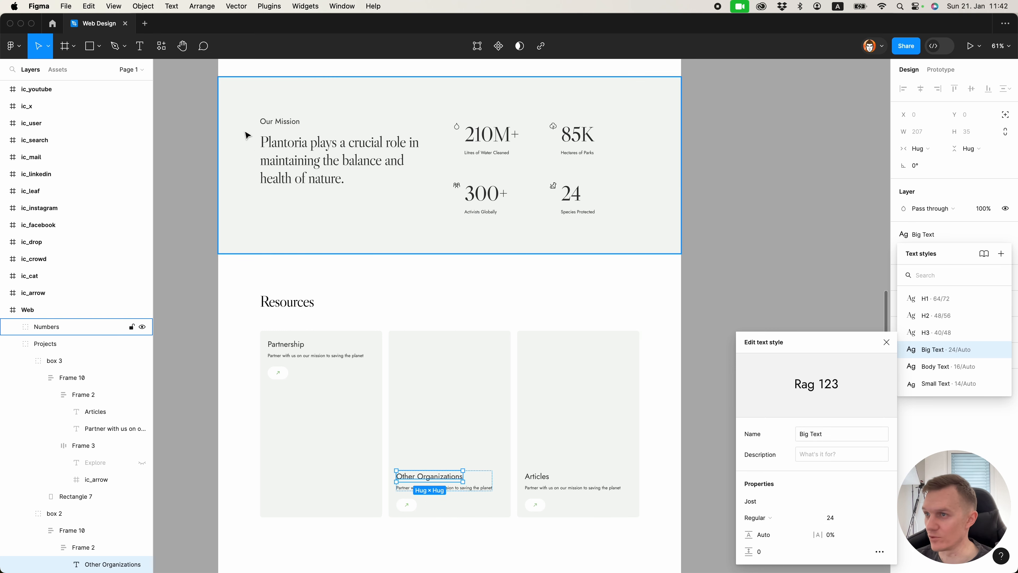
click(394, 313)
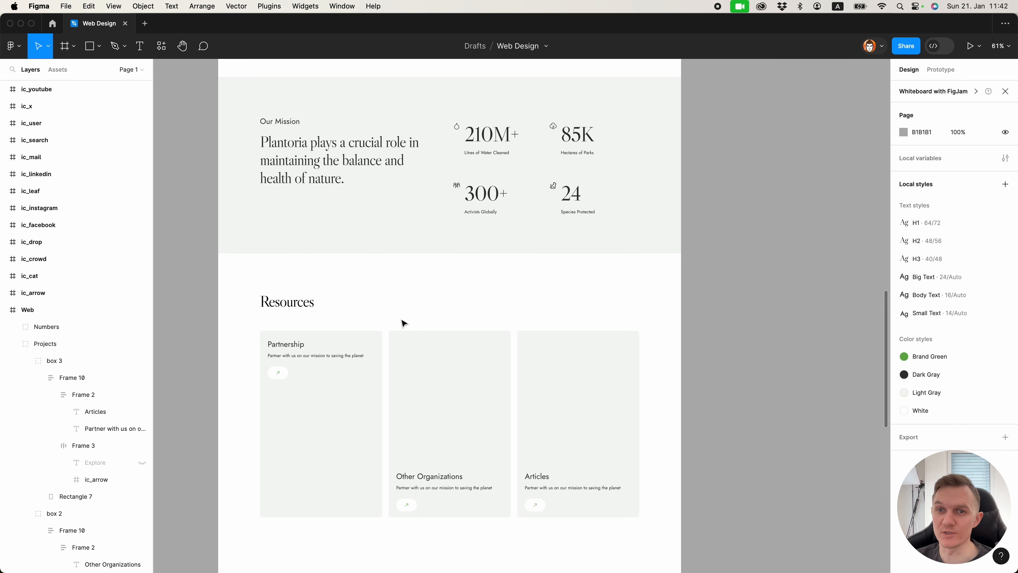
Apply the Big Text style to the paragraph below the hero heading.
scroll(408, 321, up, 15)
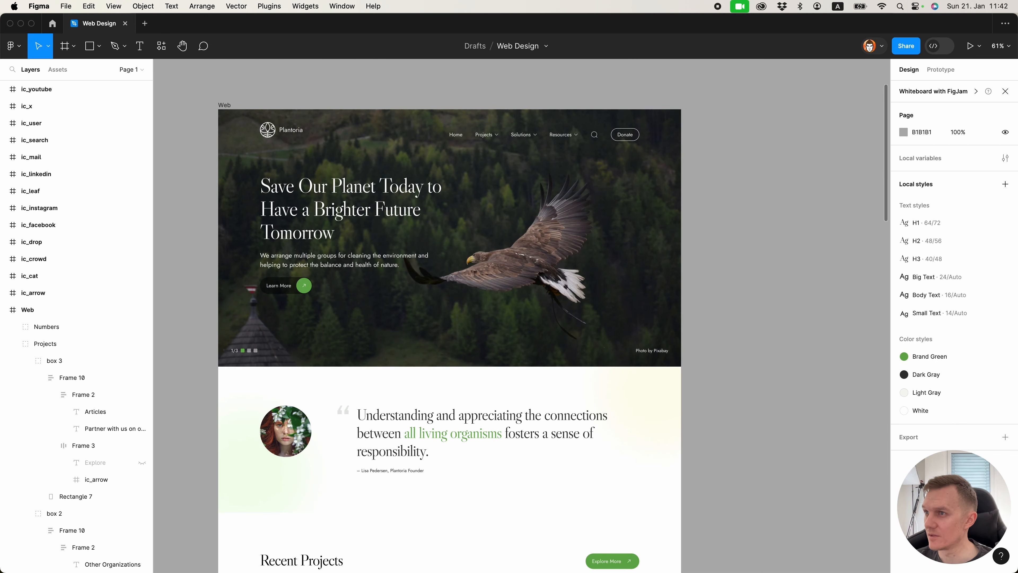
scroll(381, 280, down, 1)
super+click(387, 261)
click(1006, 235)
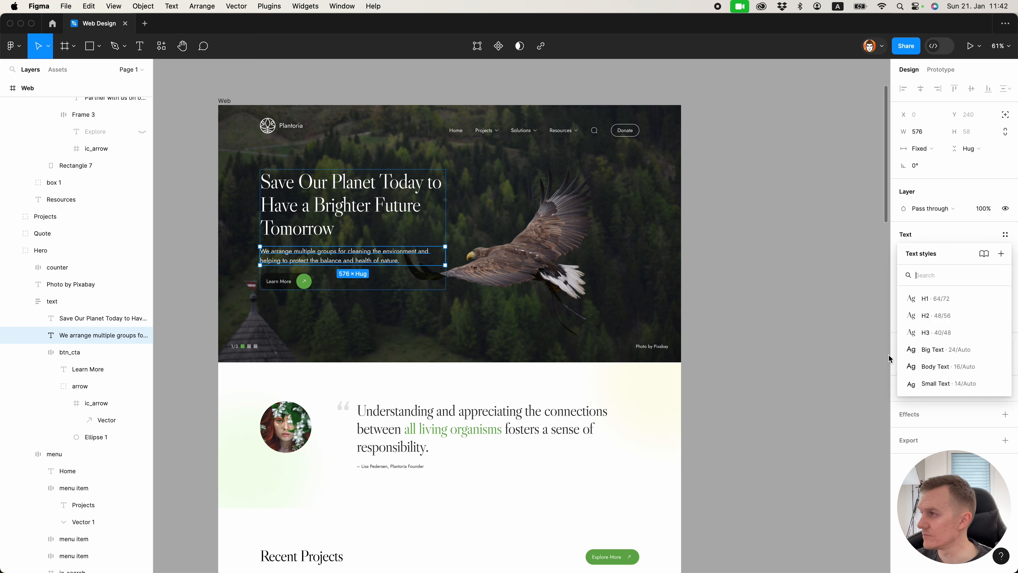
click(930, 355)
Shift the hero text block with its heading, paragraph and Learn More button slightly upward.
click(421, 212)
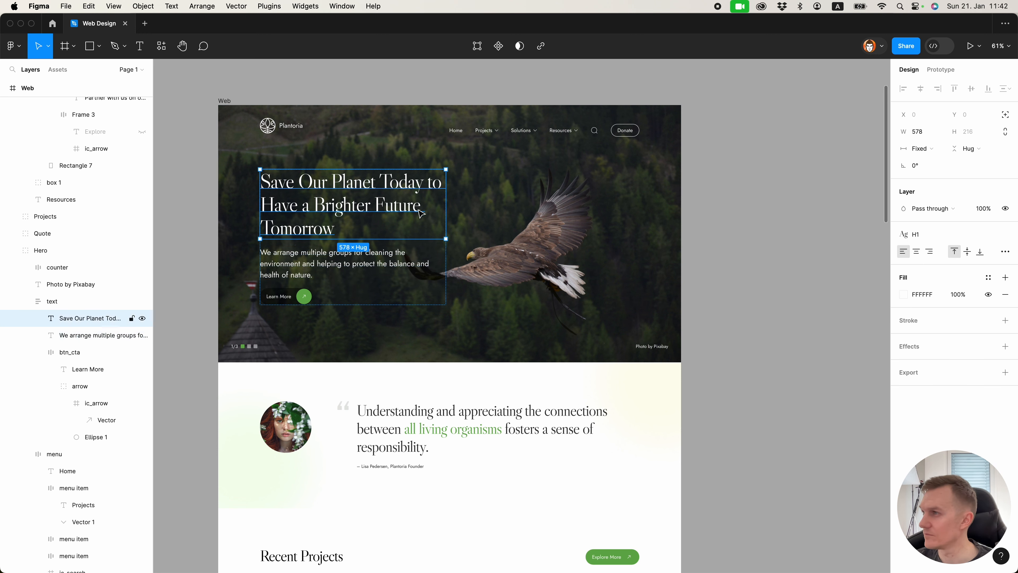
click(728, 270)
double_click(358, 236)
key(shift+Up)
key(shift+Up)
key(alt)
key(Escape)
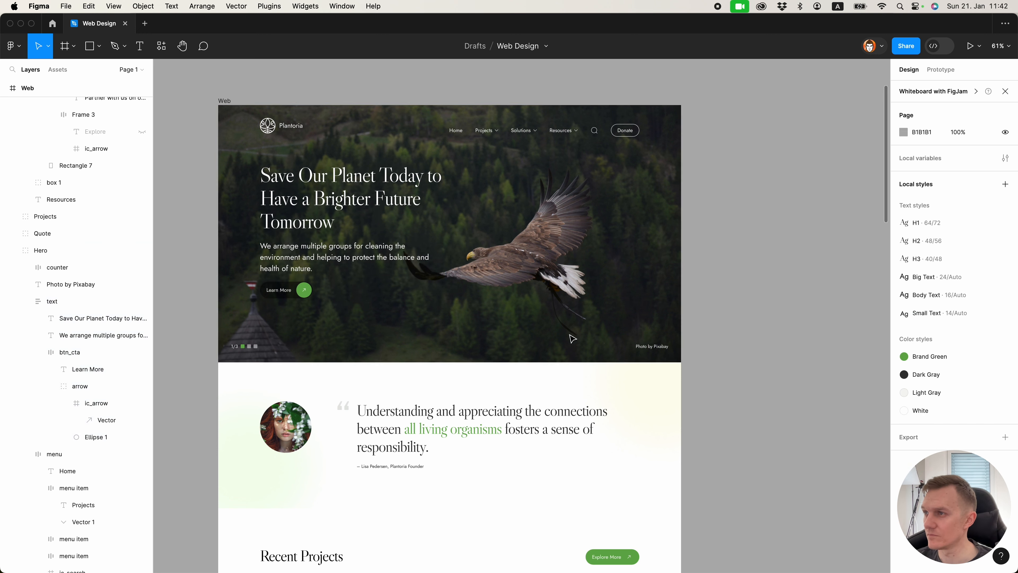
Fill the background of the Other Organizations card in the Resources section with the Brand Green style.
scroll(573, 339, down, 20)
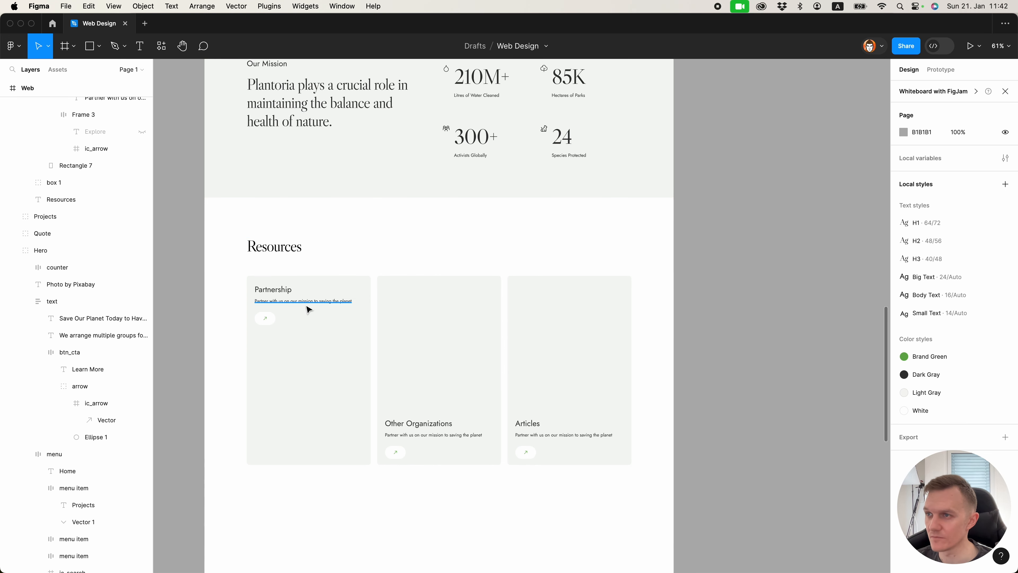
click(441, 366)
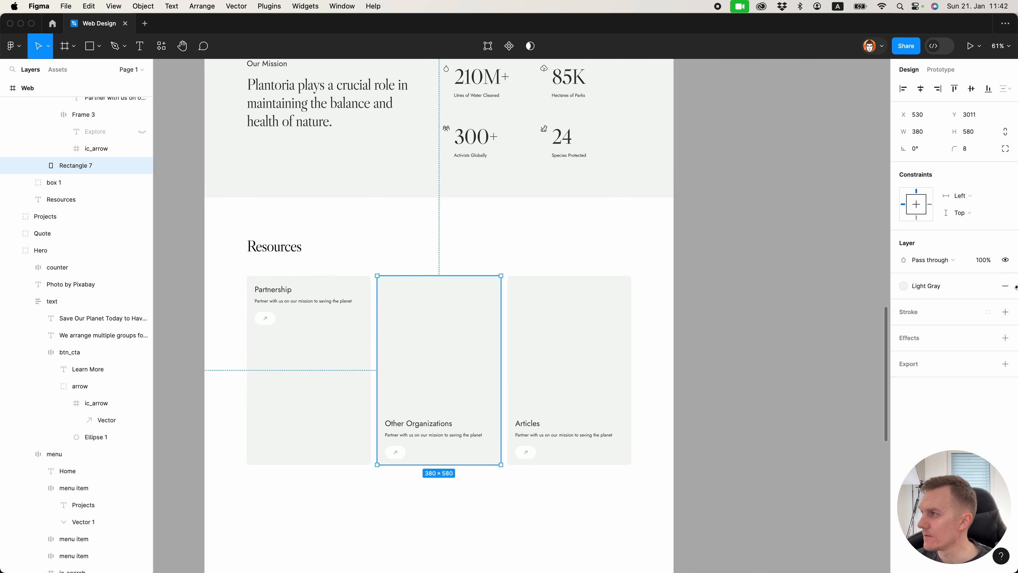
click(944, 287)
click(828, 357)
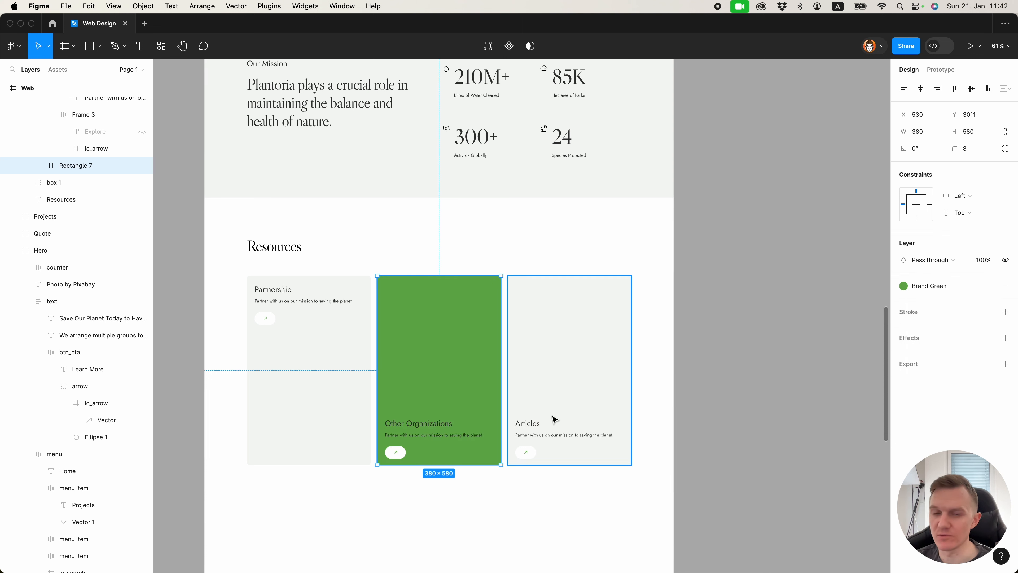
Recolour the title and description text of the Other Organizations card with the White style.
click(406, 421)
click(456, 385)
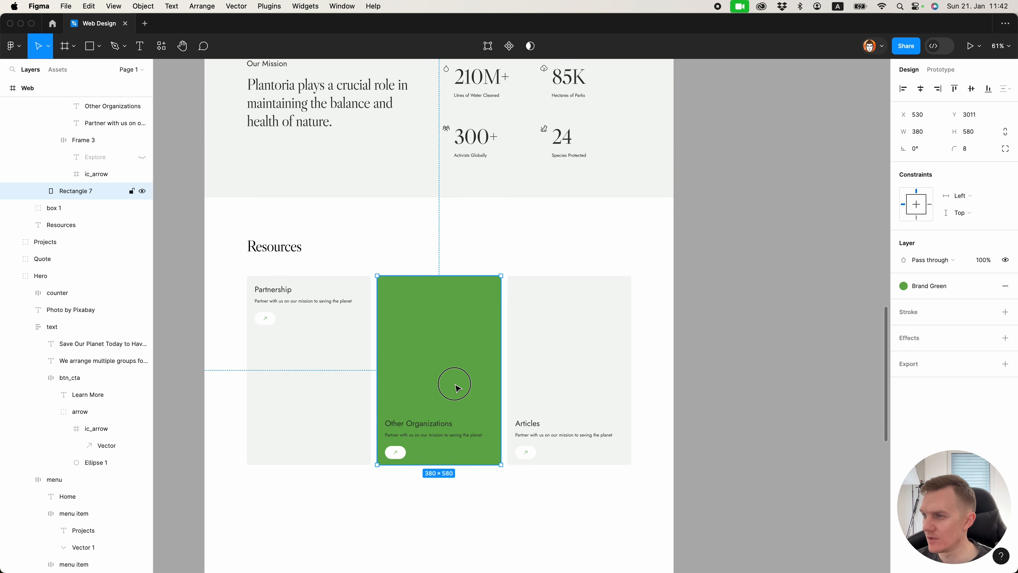
click(432, 422)
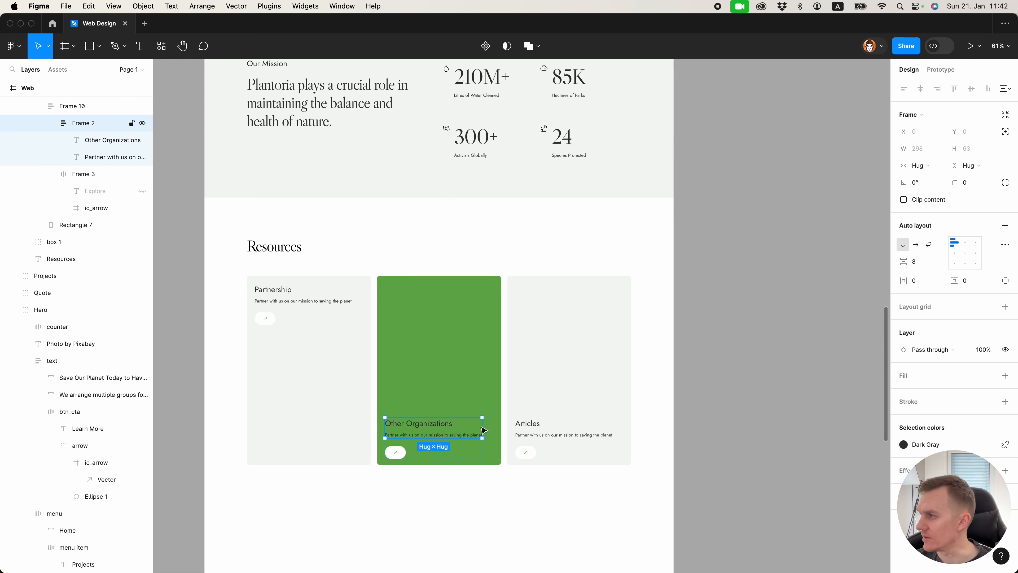
click(986, 448)
click(553, 272)
scroll(552, 272, down, 1)
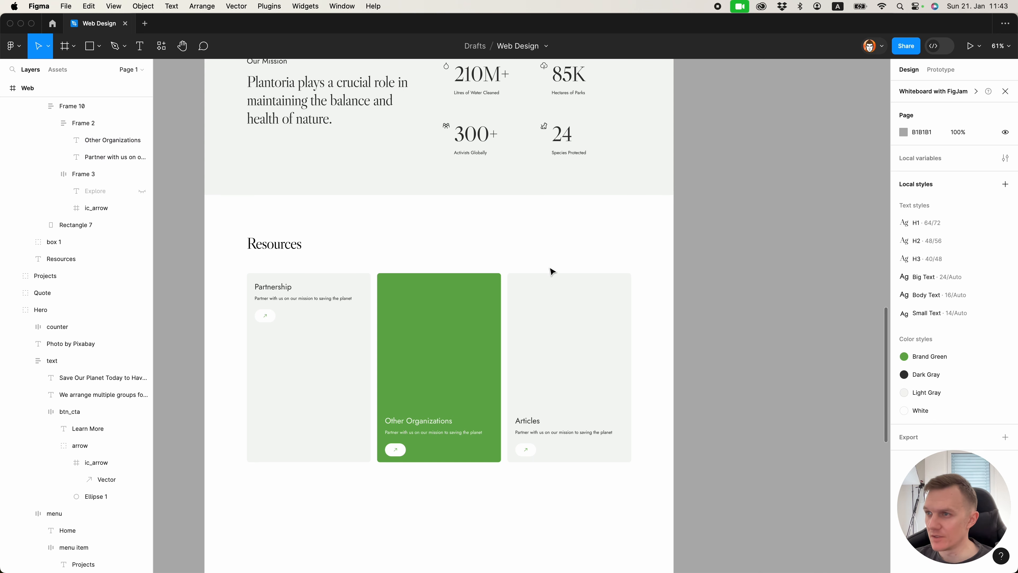
Apply the Brand Green style to the fill of the Partnership card's arrow button.
double_click(303, 298)
click(263, 315)
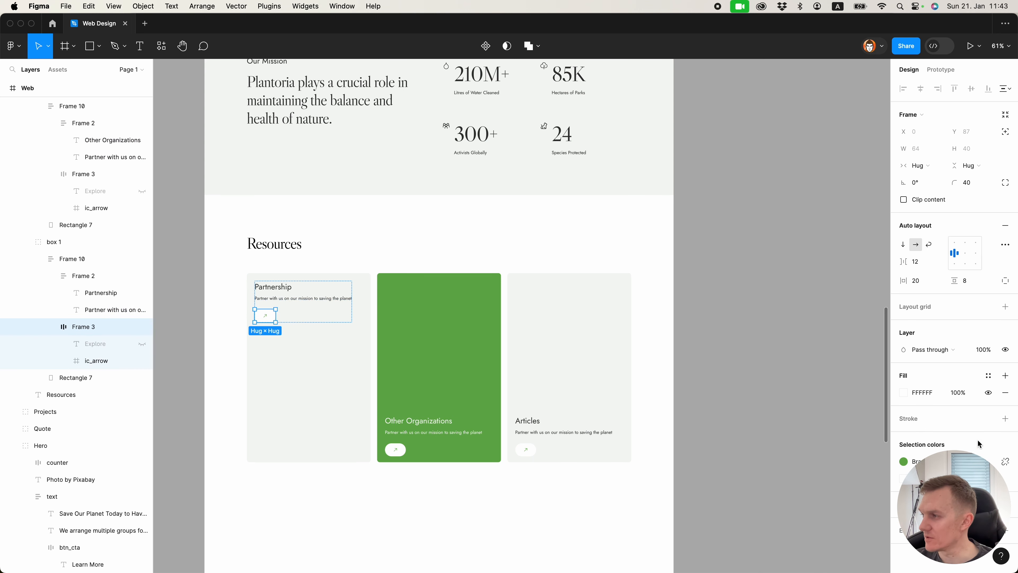
click(988, 375)
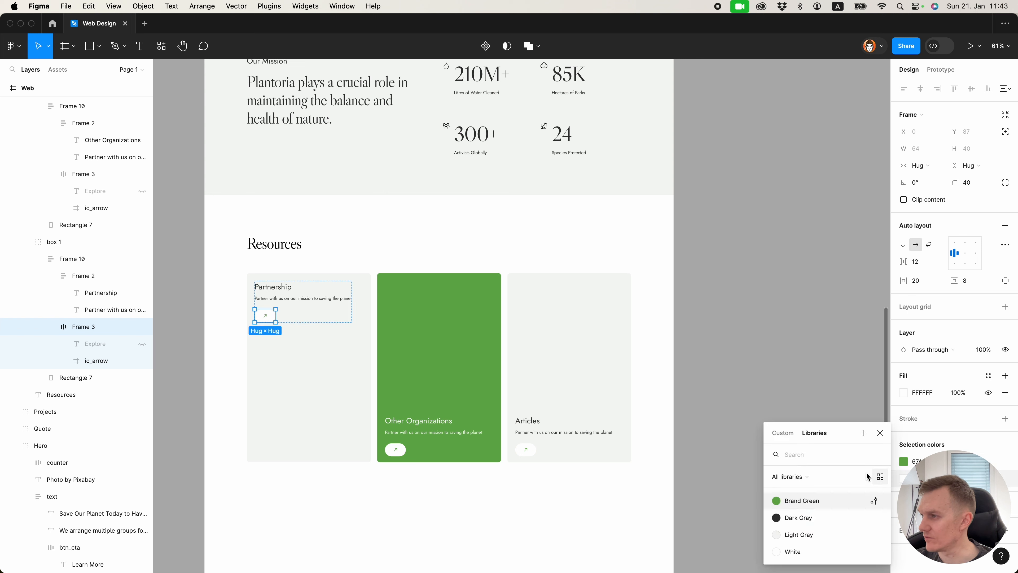
click(799, 500)
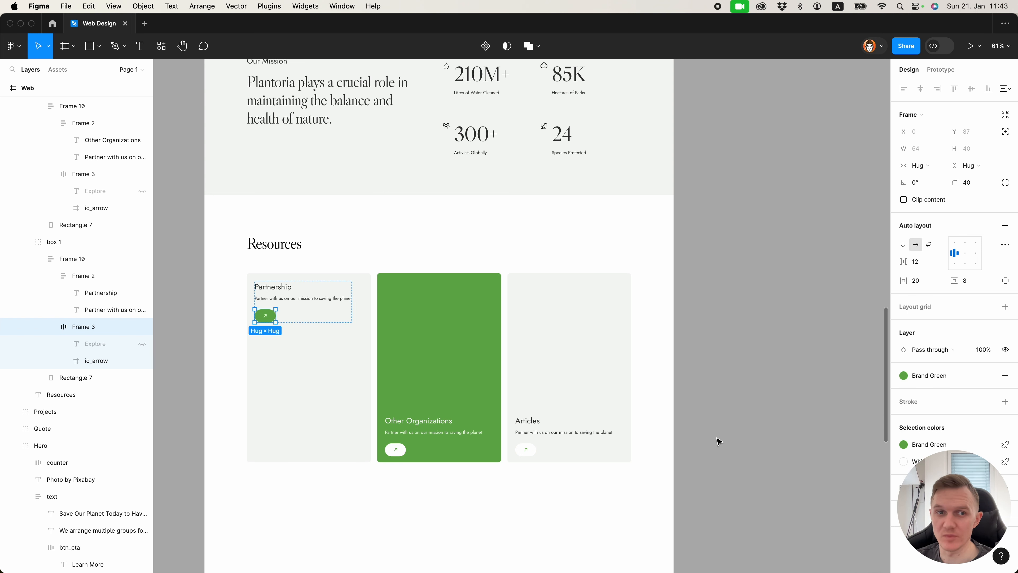
Try a horizontal padding of 16 on the Partnership card's arrow button.
click(919, 286)
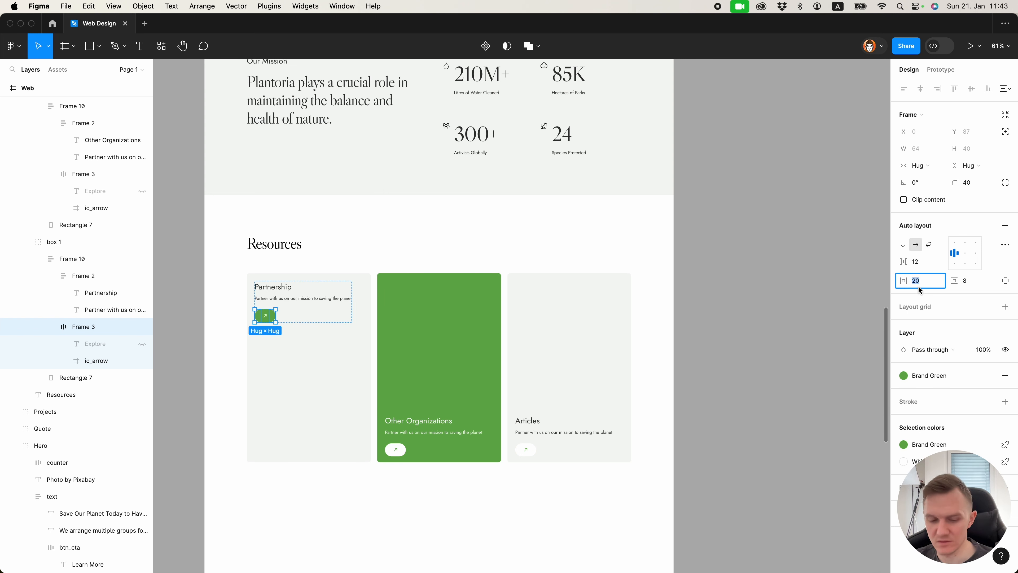
text(16)
key(Return)
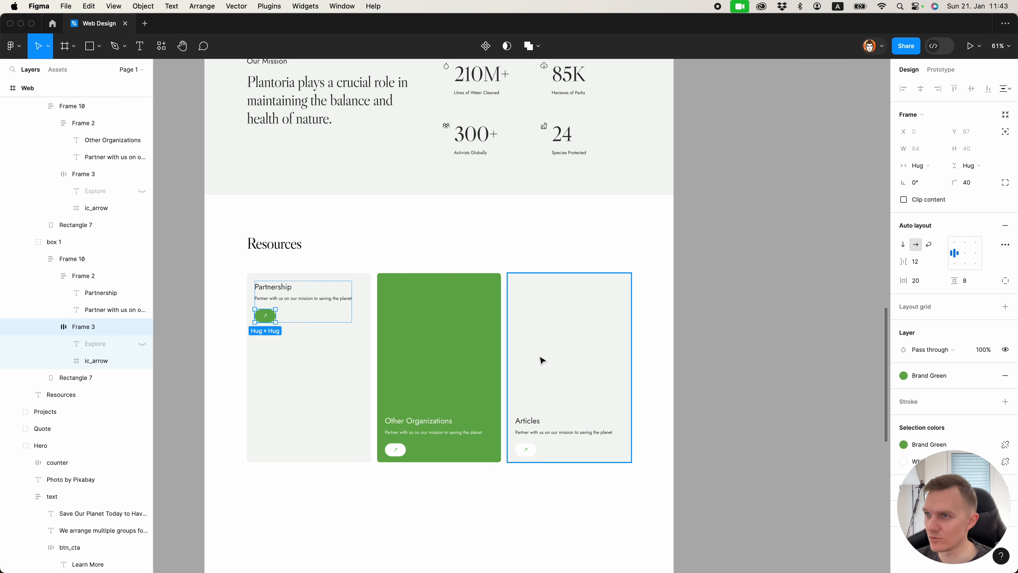
key(ctrl+z)
Give the Articles card the same Brand Green arrow button as the Partnership card.
click(524, 438)
click(525, 449)
click(533, 489)
scroll(531, 486, down, 3)
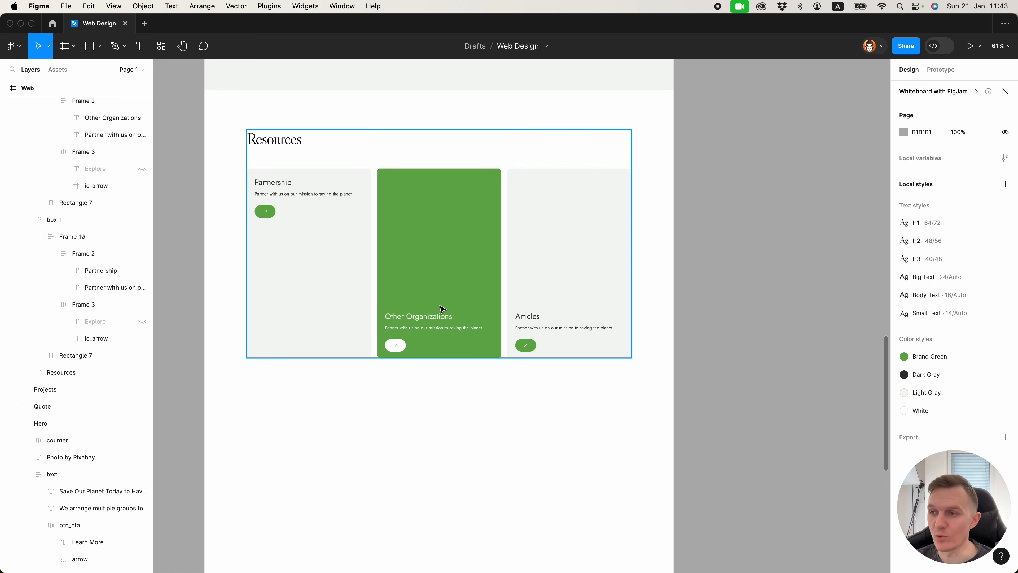
Switch to Chrome and look over the ChatGPT text for a nature and ecology website.
mouse_move(287, 564)
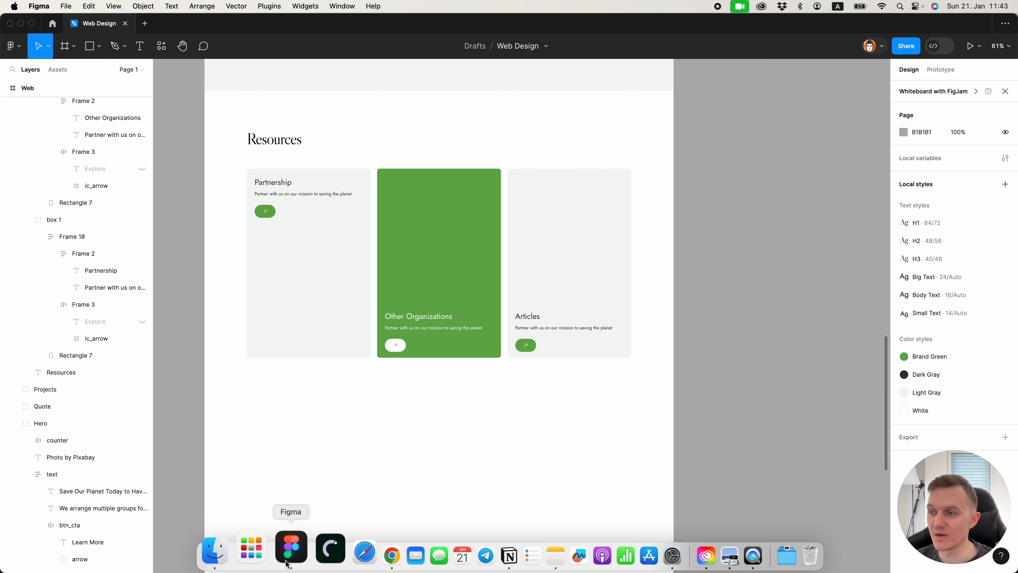
click(366, 556)
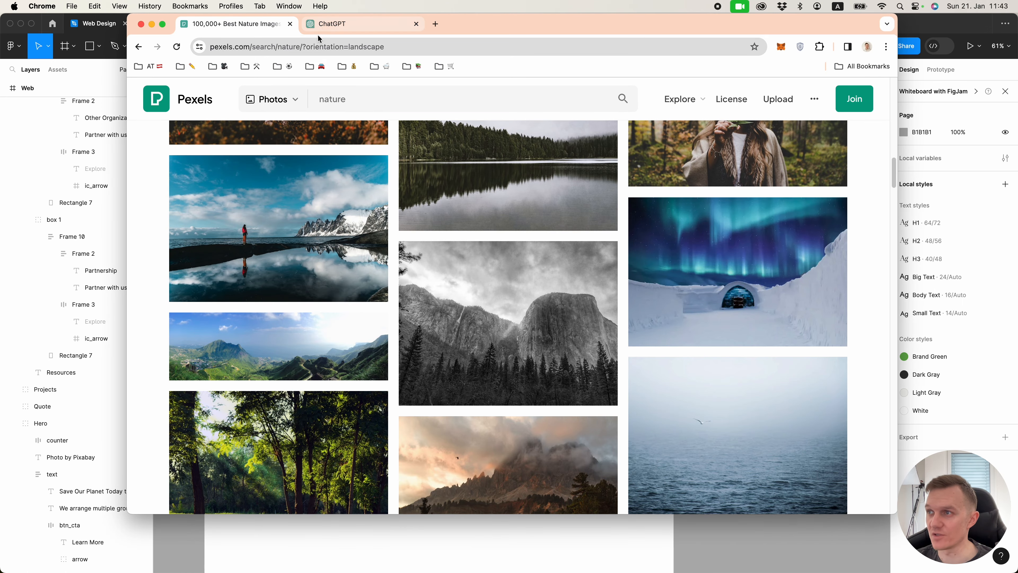
click(333, 25)
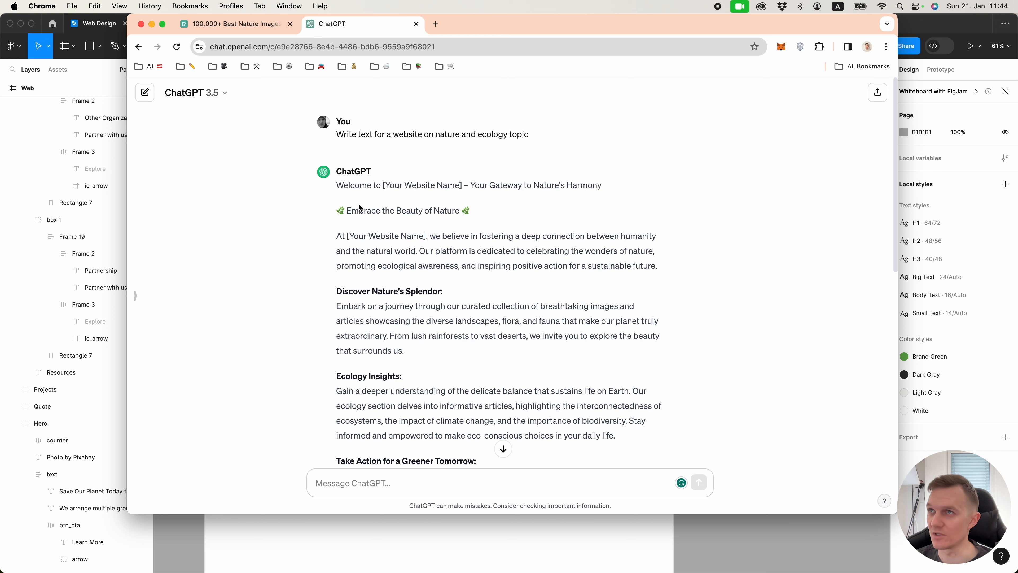
click(338, 536)
Replace the Other Organizations card's description with "Helping to adapt to rapid environmental changes".
super+click(479, 328)
text(Helping to adapt to rapid environmental changes)
click(497, 406)
Replace the Articles card's description with "Read fascinating stories about life around the world".
super+click(601, 328)
text(Read fascinating stories about life around the world)
click(607, 404)
scroll(581, 385, up, 3)
scroll(413, 349, down, 3)
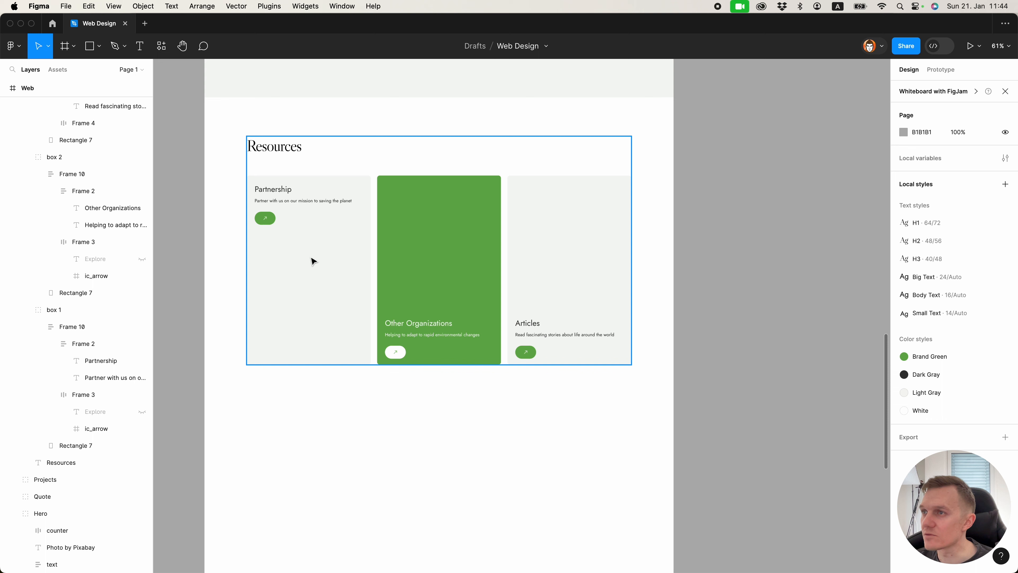
Duplicate the Partnership card's background rectangle and shorten the copy from its upper edge to 380 × 380.
scroll(348, 432, up, 2)
super+click(303, 317)
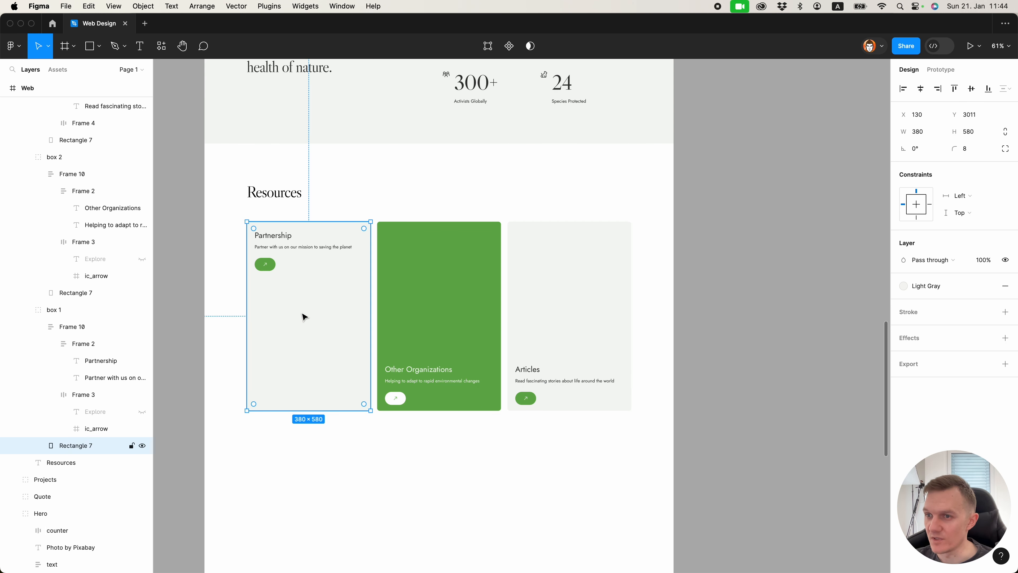
key(super+d)
drag(303, 221, 301, 311)
scroll(299, 278, up, 5)
scroll(717, 306, down, 5)
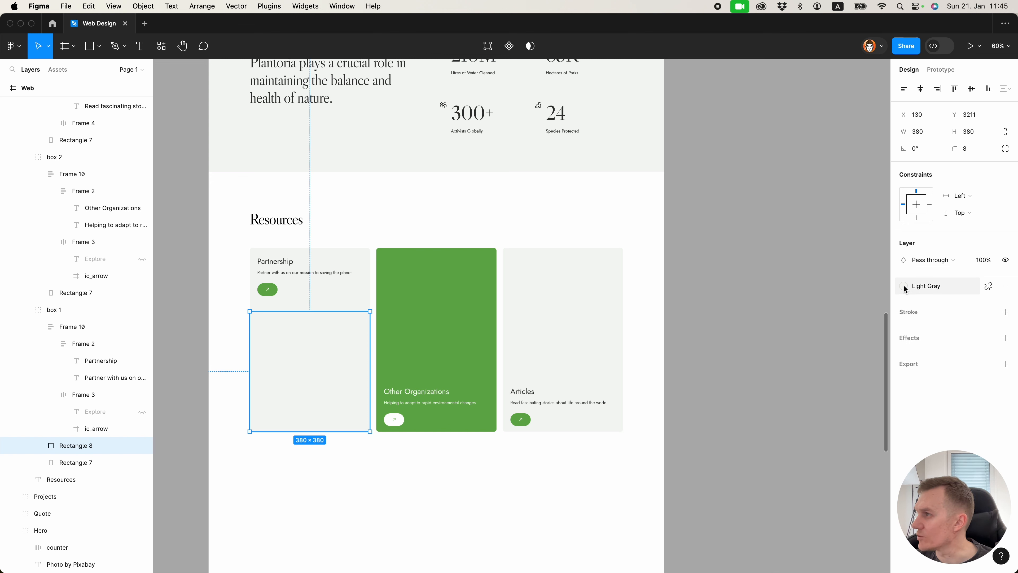
Detach the 380 × 380 rectangle's colour style and fill it with the wooden bridge and forest photo.
click(987, 287)
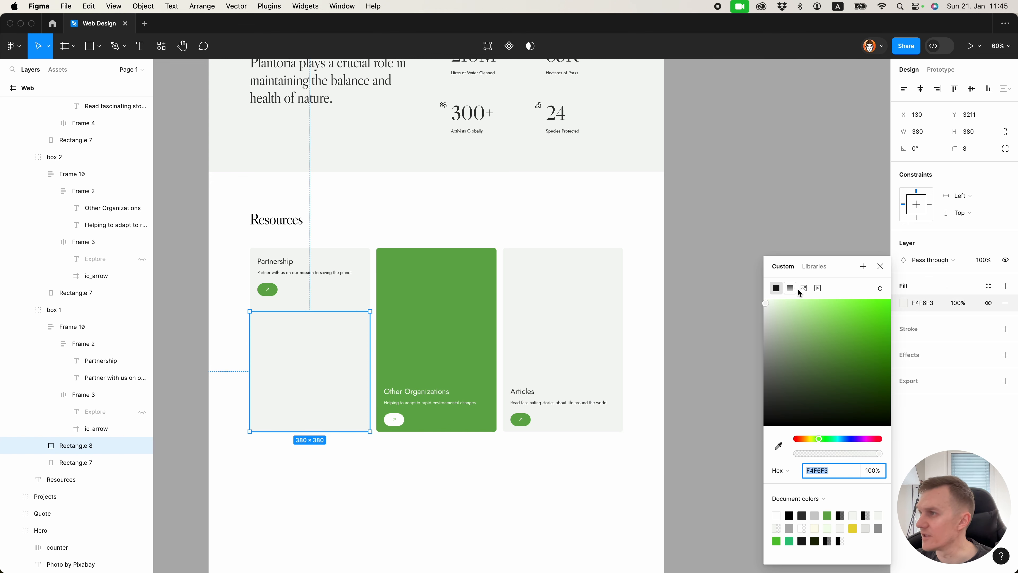
click(803, 289)
click(810, 368)
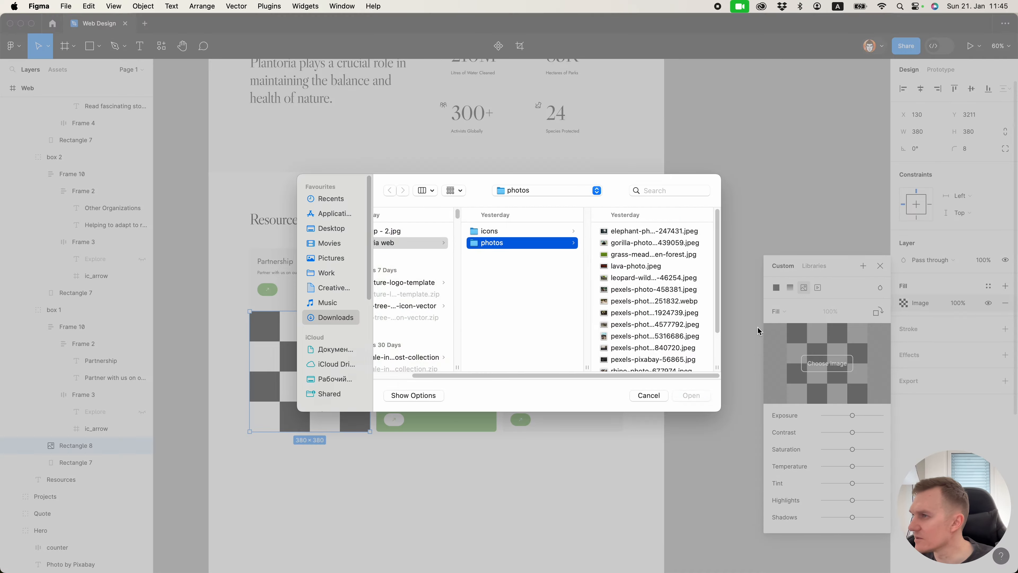
click(691, 395)
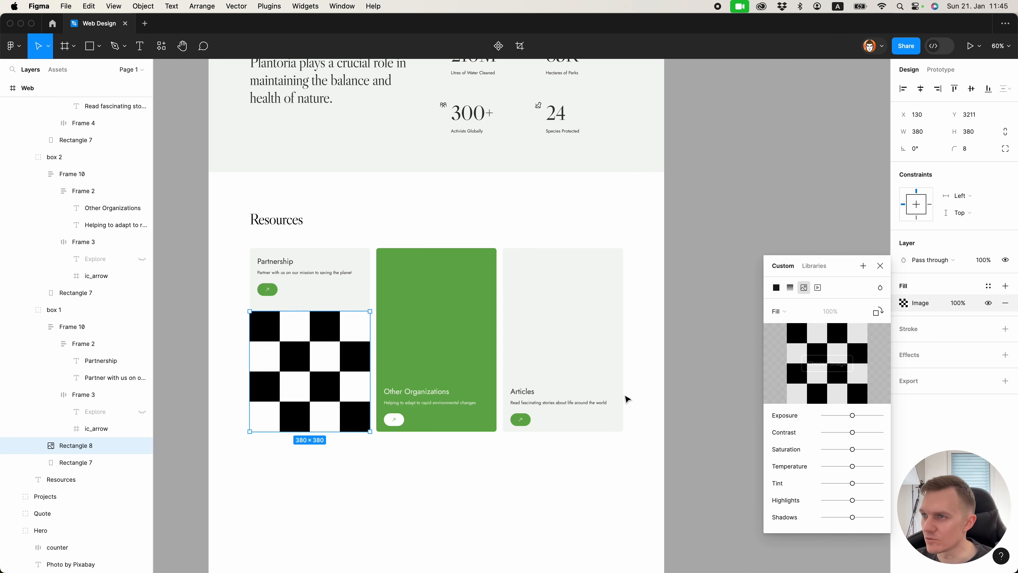
key(Escape)
Set the bridge photo's two upper corner radii to 0, keeping the lower corners rounded.
click(1004, 148)
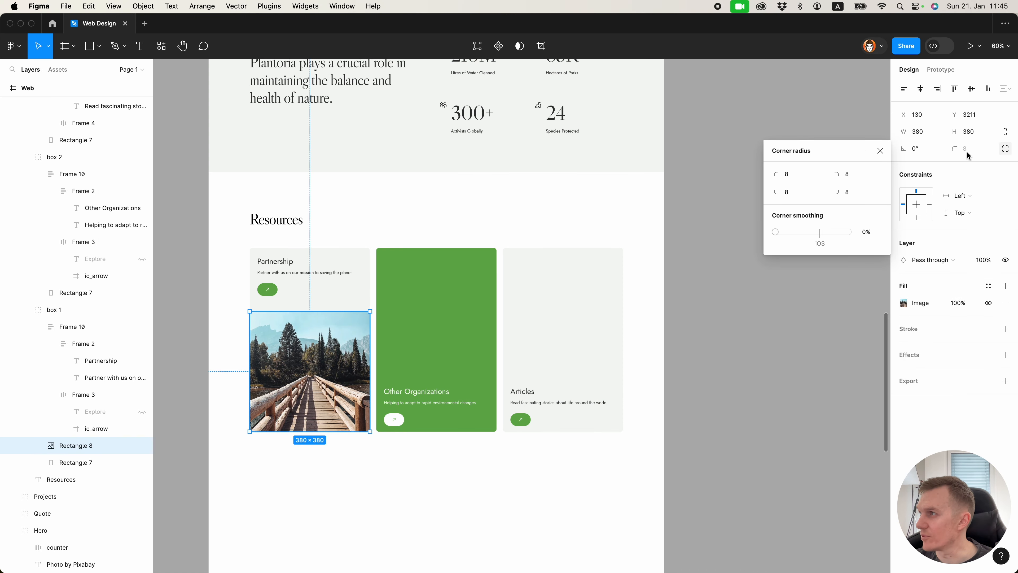
click(797, 176)
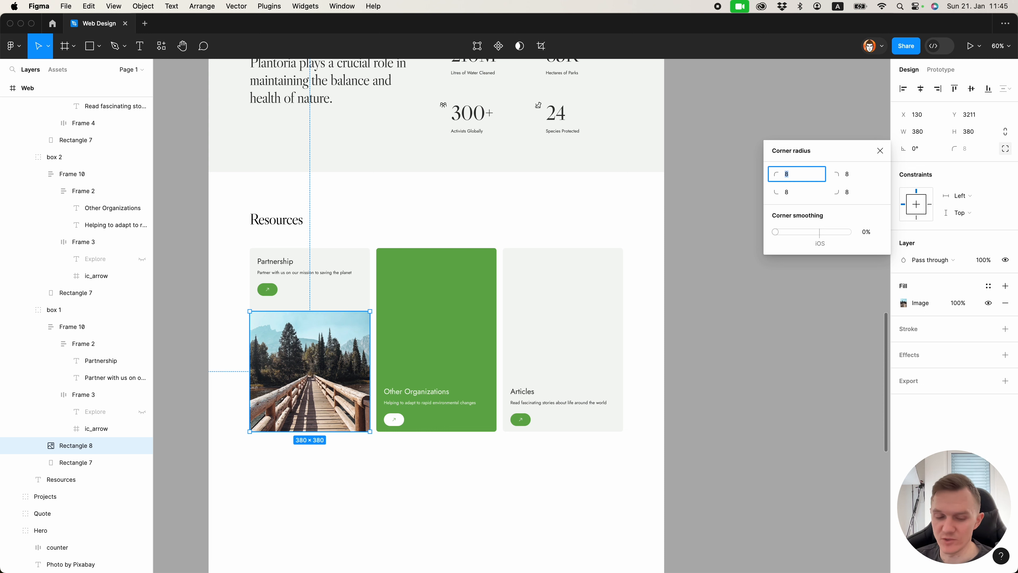
text(0)
key(Tab)
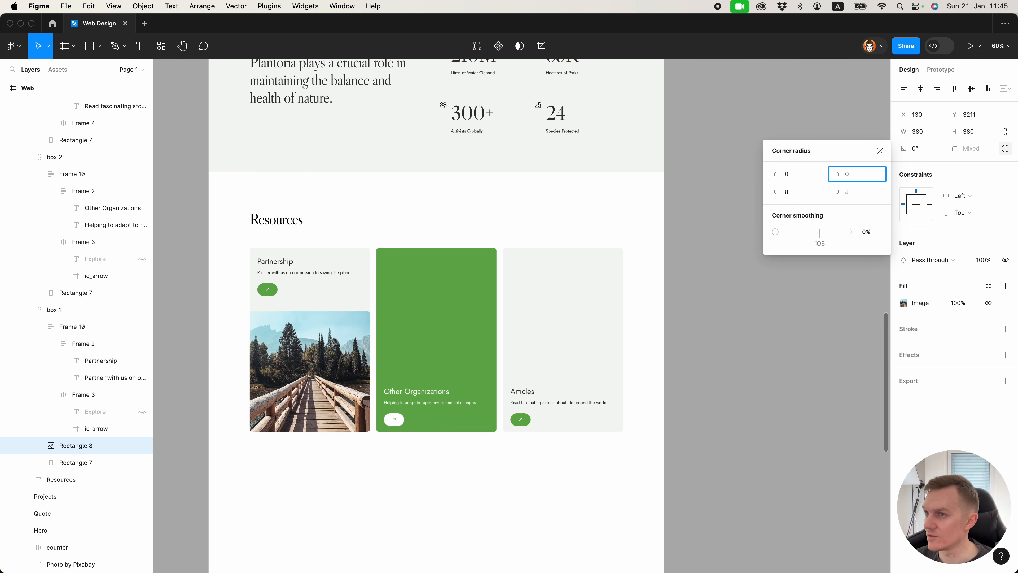
text(0)
key(Return)
click(244, 496)
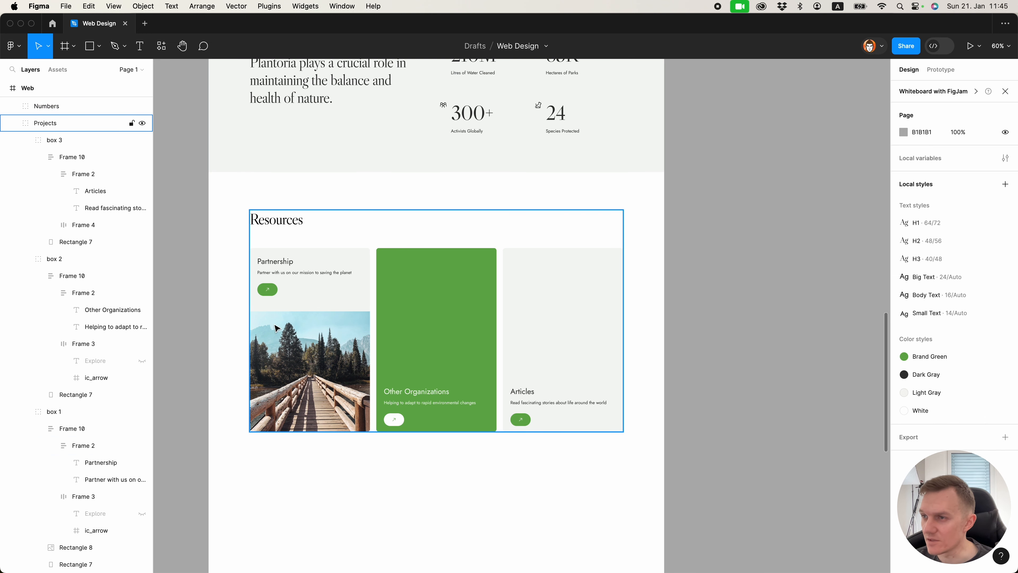
Draw a rectangle about 380 × 80 across the upper edge of the bridge photo in the Partnership card.
scroll(299, 267, down, 3)
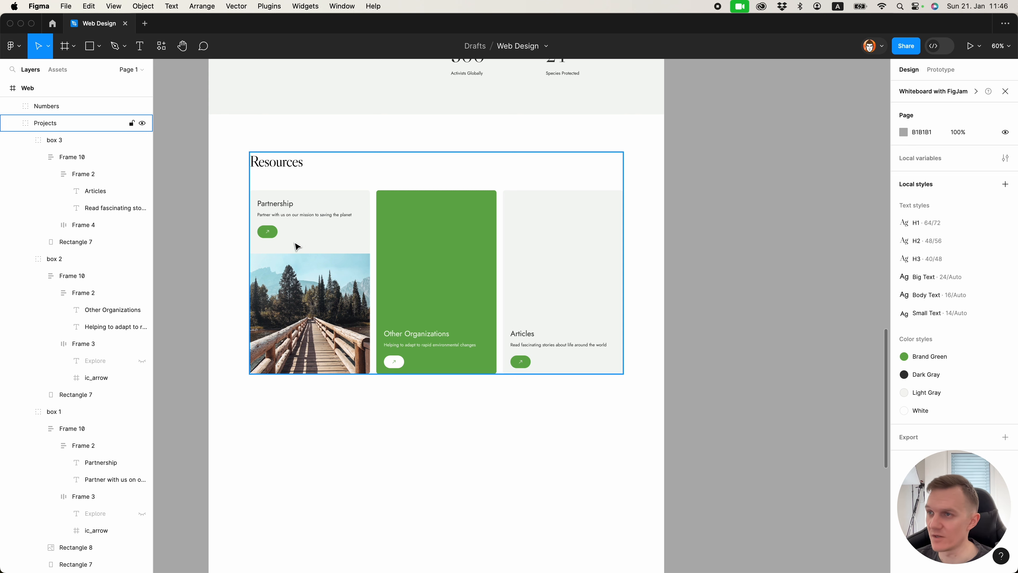
scroll(302, 250, up, 5)
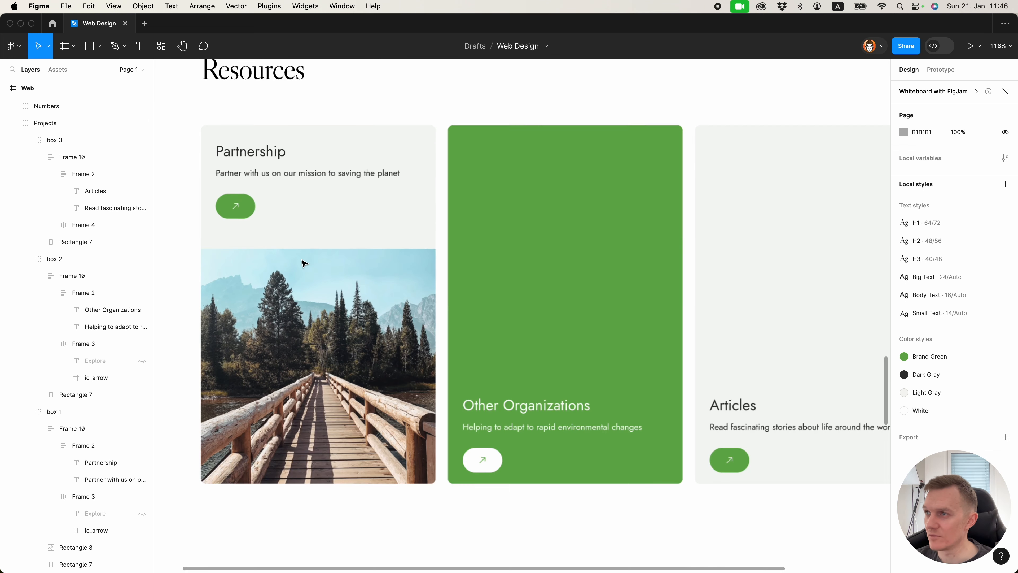
super+click(311, 274)
key(r)
drag(200, 248, 436, 298)
Give the new rectangle a linear gradient fill, sampling the card's light gray F4F6F3 for the start stop.
click(904, 303)
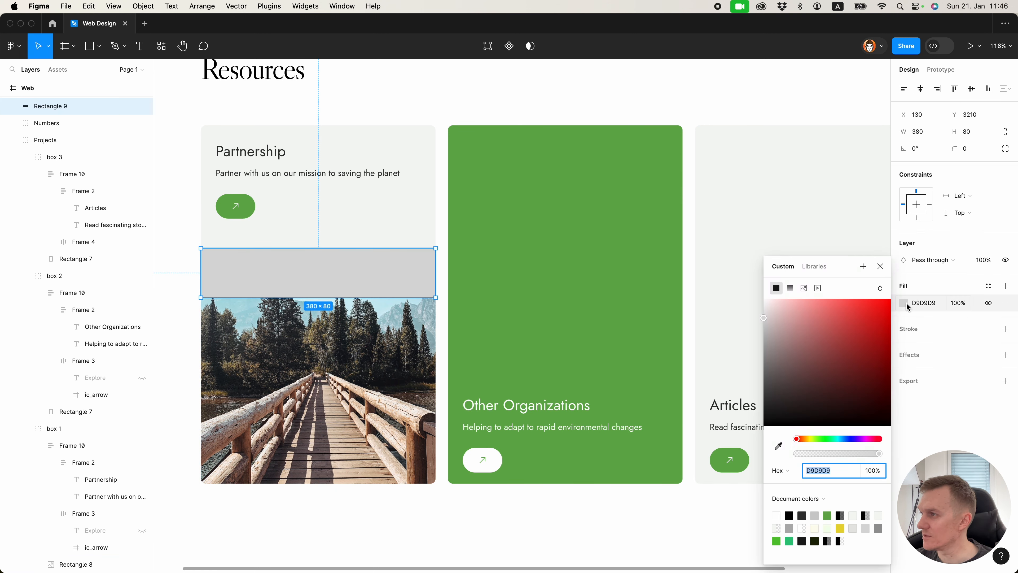
click(791, 289)
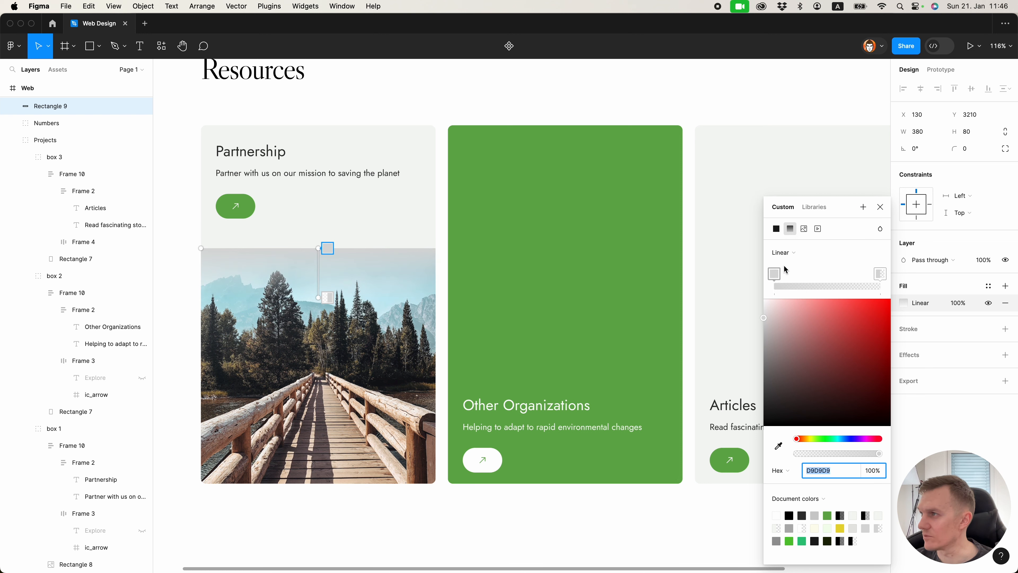
click(775, 274)
click(778, 445)
click(369, 218)
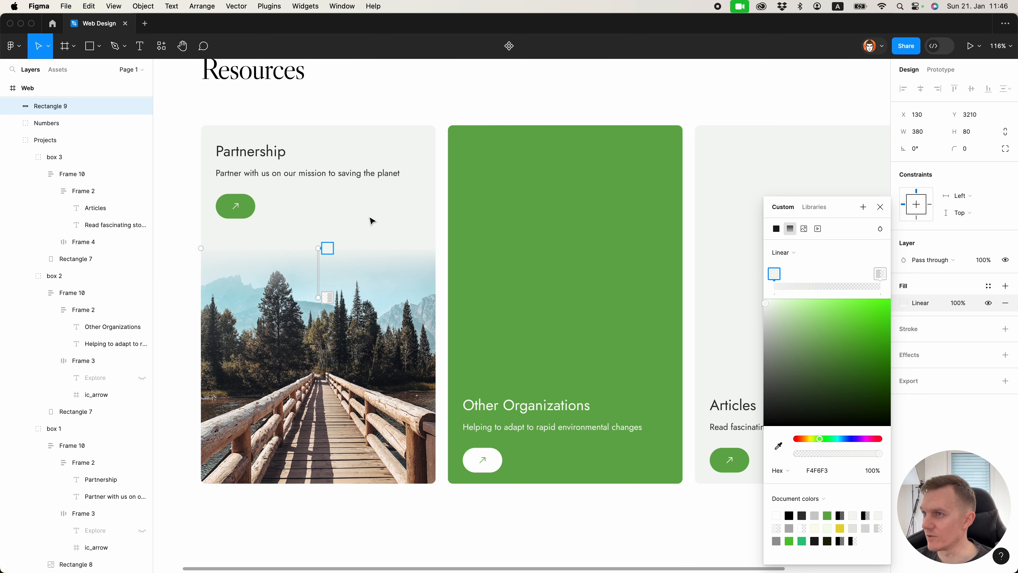
Set the gradient's end stop to the sampled light gray F4F6F3 and make it transparent so the photo fades into the card.
click(877, 278)
click(779, 446)
click(390, 206)
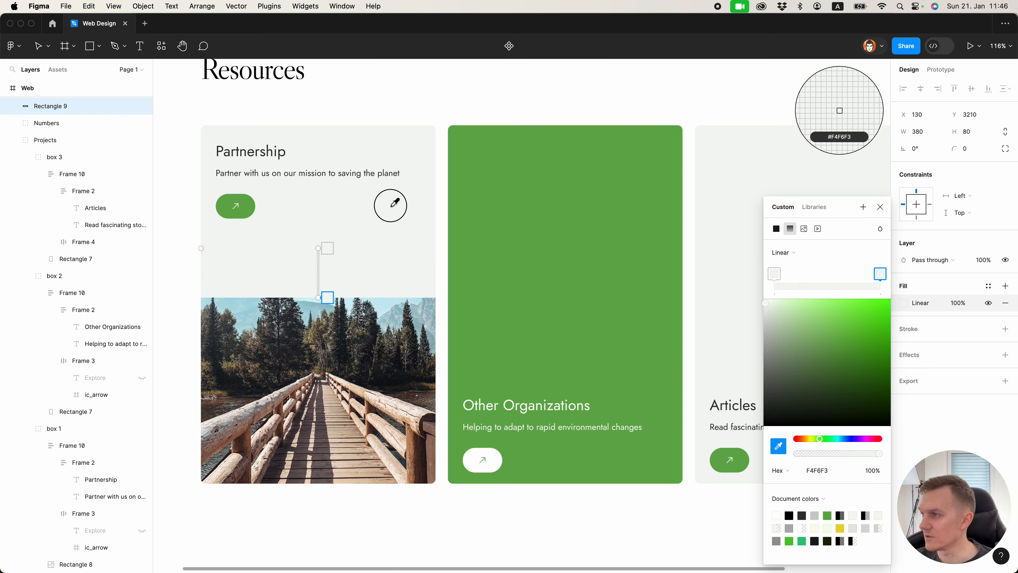
drag(824, 454, 780, 446)
click(881, 207)
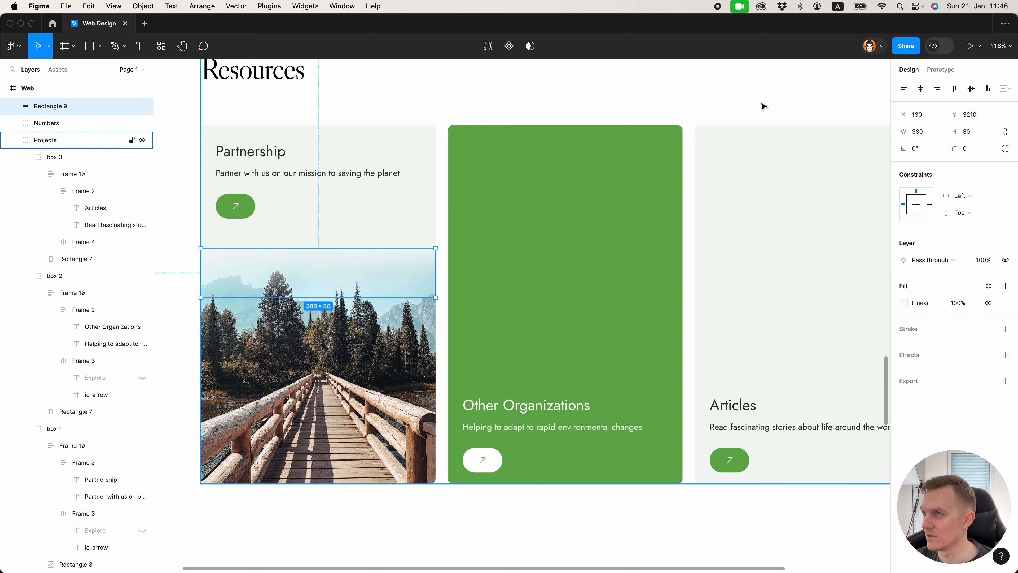
click(590, 106)
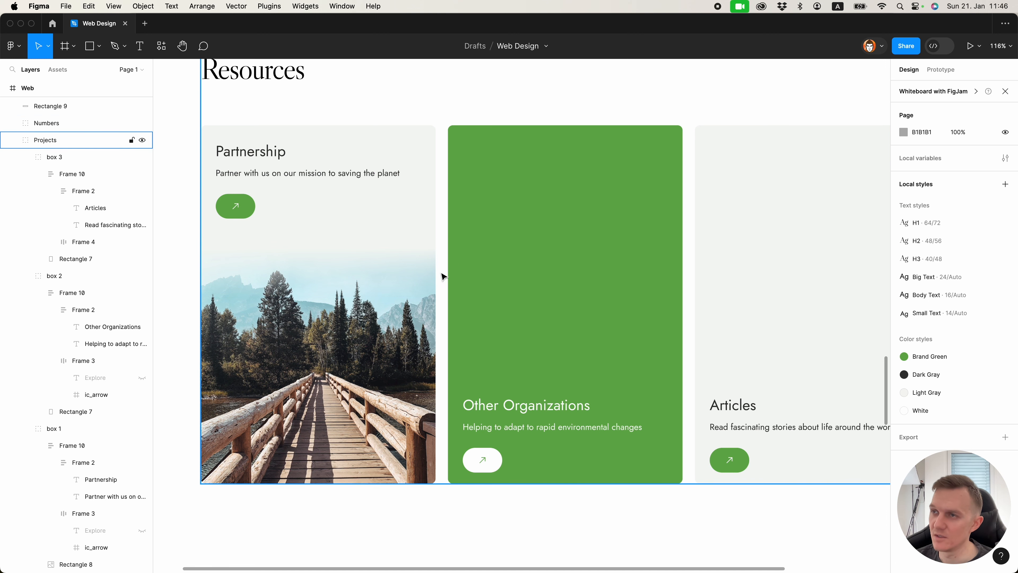
click(407, 281)
click(392, 117)
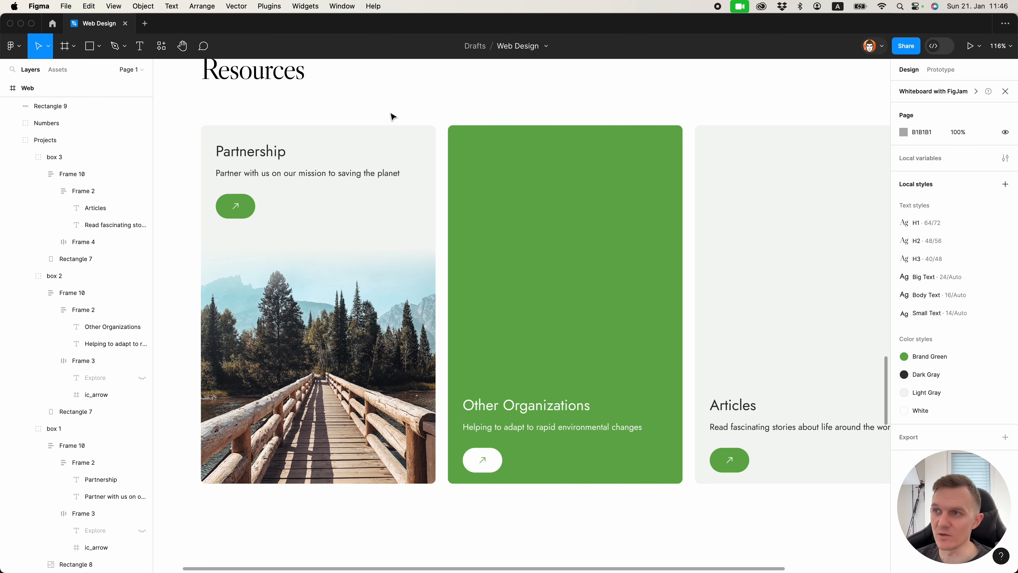
scroll(363, 162, down, 10)
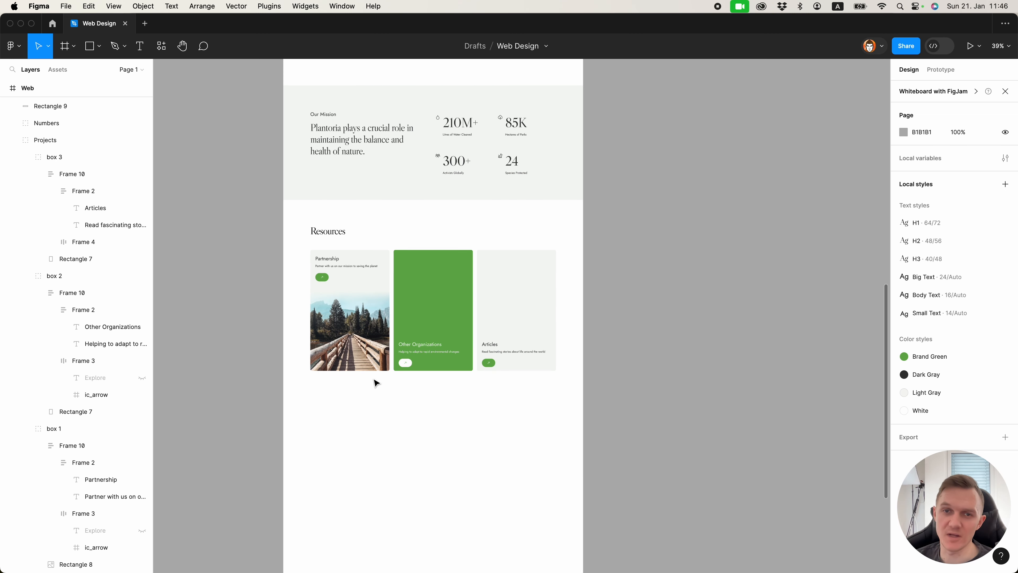
Copy the white Plantoria logo icon from the header of the Hero section.
drag(441, 472, 433, 485)
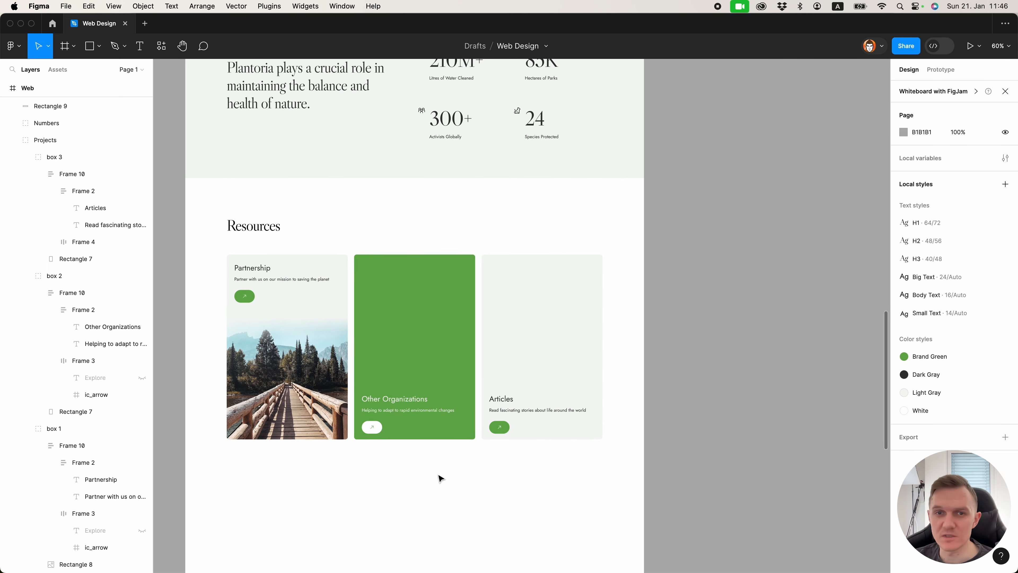
click(391, 317)
scroll(356, 353, down, 10)
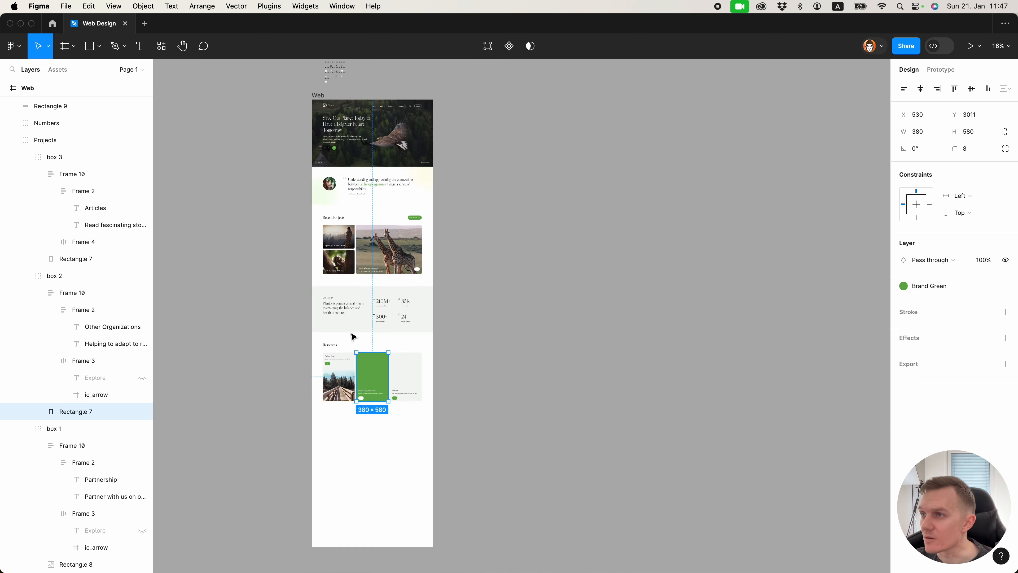
scroll(352, 334, up, 5)
scroll(320, 271, up, 10)
super+click(340, 301)
click(320, 301)
scroll(361, 345, down, 10)
scroll(380, 418, up, 10)
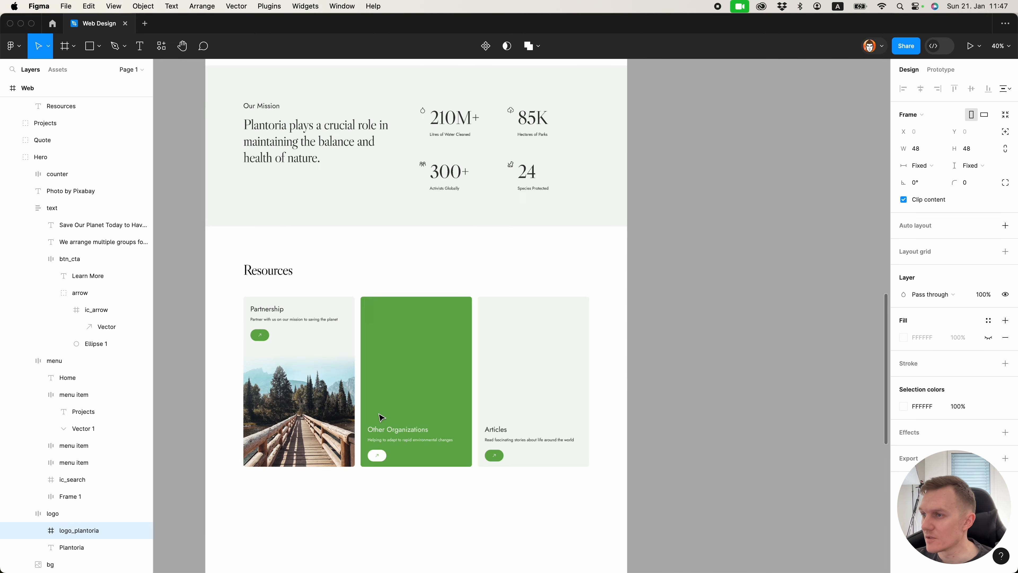
Paste the logo icon into the Other Organizations card and enlarge it to 332 × 332, overhanging the card's right edge.
super+click(400, 373)
key(super+v)
drag(371, 312, 464, 396)
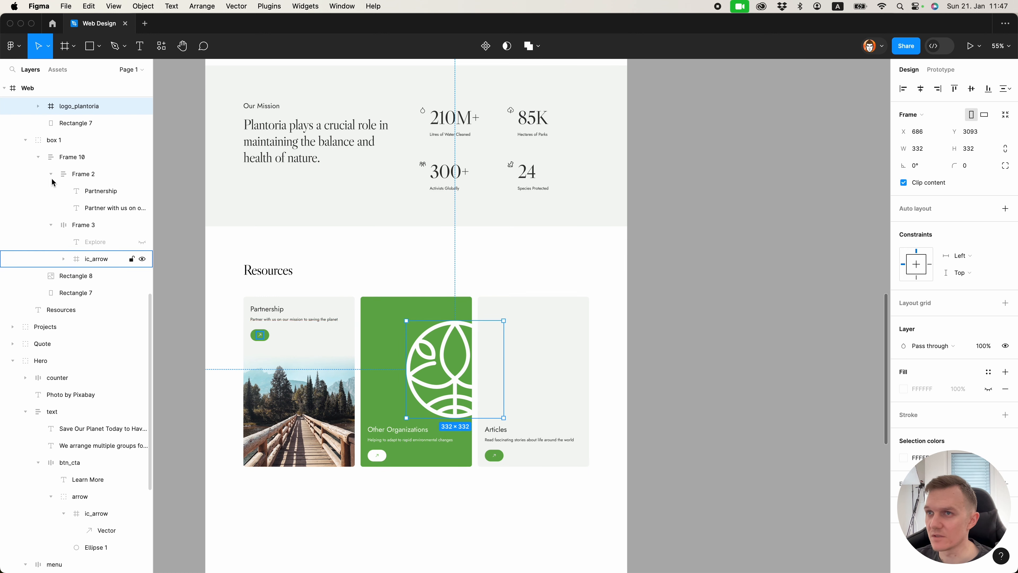
Duplicate the card's green background rectangle and use the lower copy as a mask for the logo so it is cropped to the card.
scroll(52, 196, up, 5)
click(38, 164)
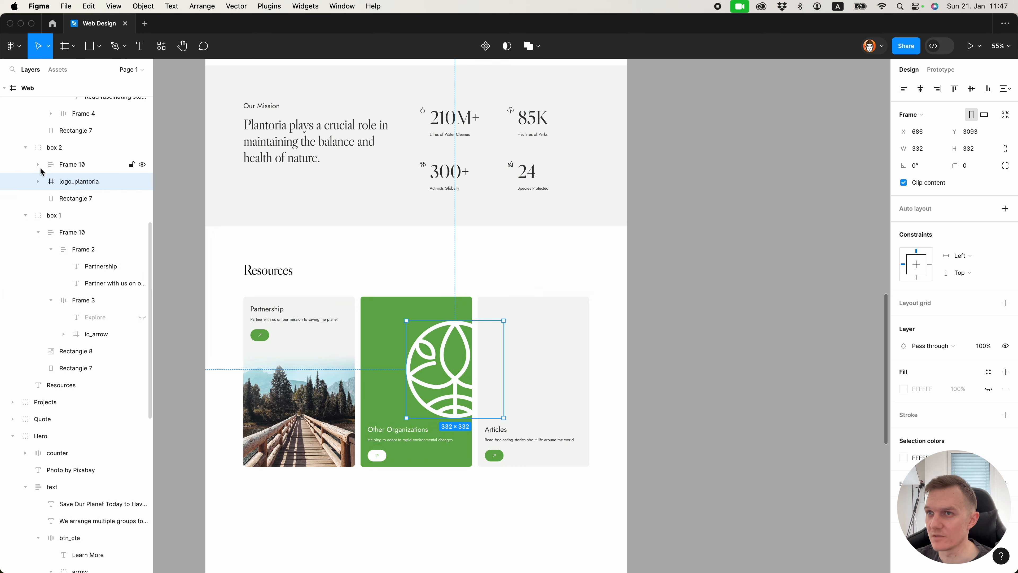
click(72, 198)
shift+click(73, 219)
right_click(73, 219)
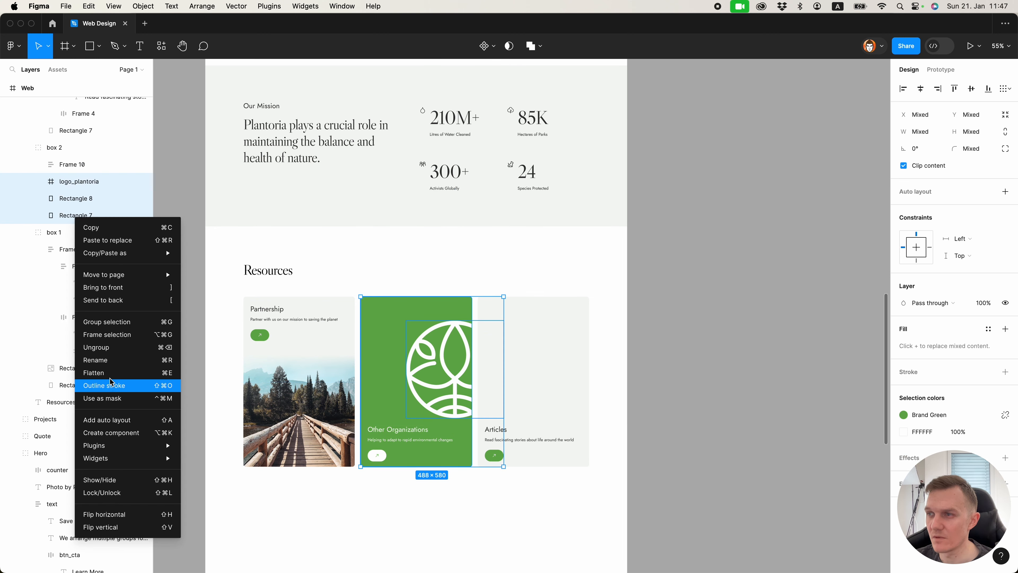
click(128, 394)
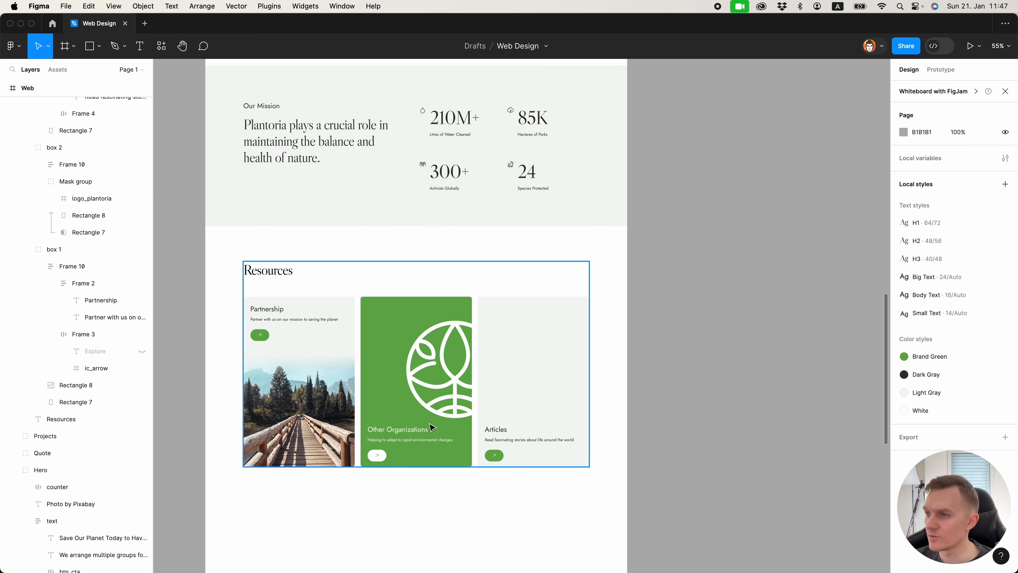
Change the logo vector's fill from solid white to a linear gradient so it fades out downward.
super+click(421, 431)
super+click(438, 409)
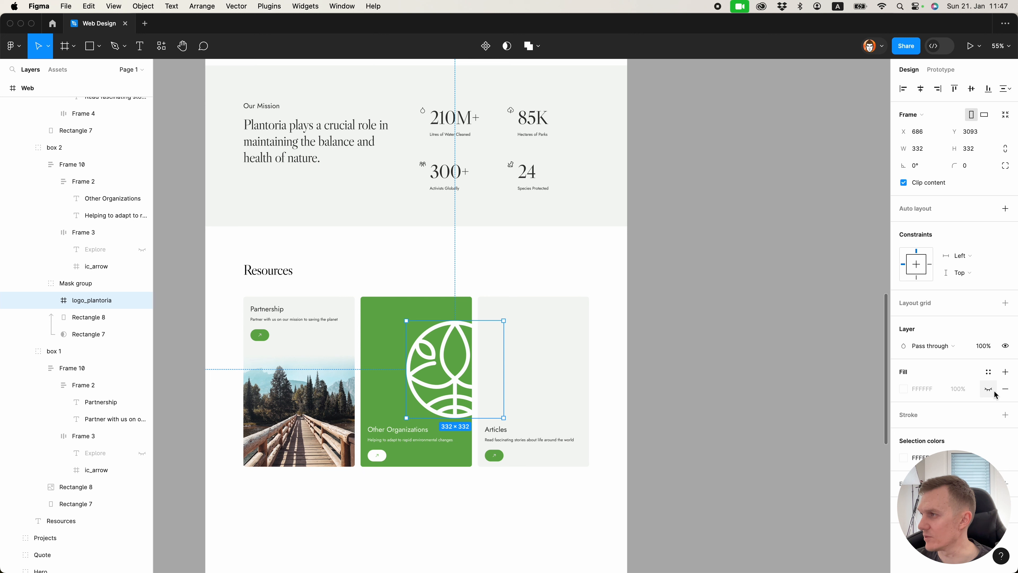
click(51, 301)
click(51, 302)
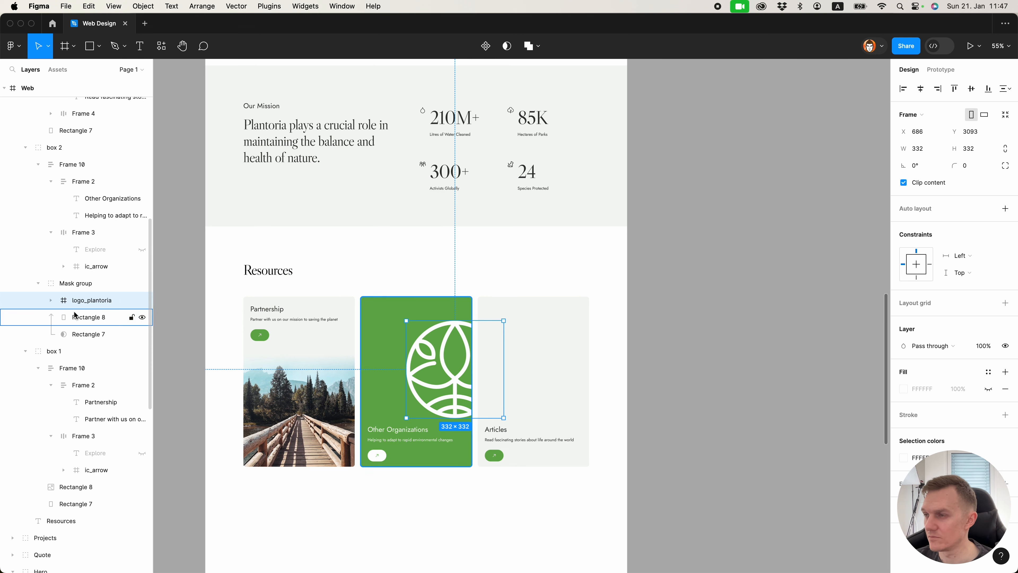
super+click(446, 361)
click(903, 303)
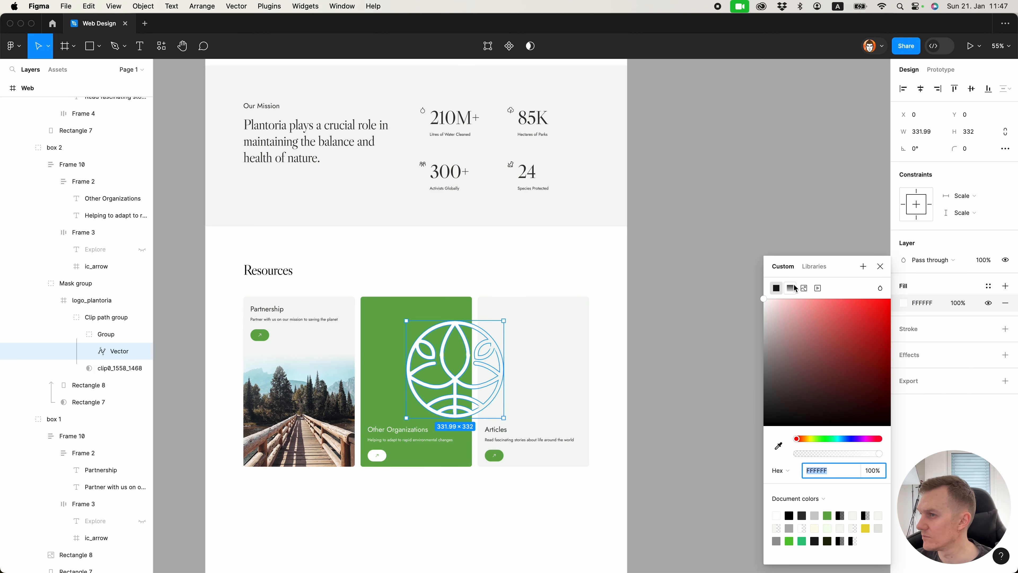
click(790, 287)
click(881, 207)
click(712, 303)
Lower the opacity of the logo in the green card to 20%.
super+click(415, 428)
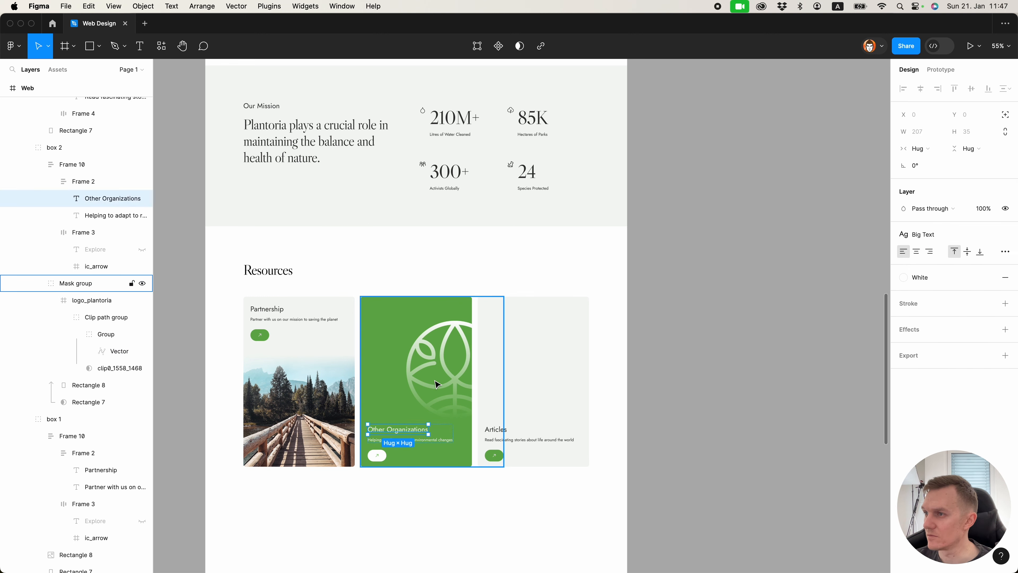
double_click(436, 383)
key(2)
click(410, 538)
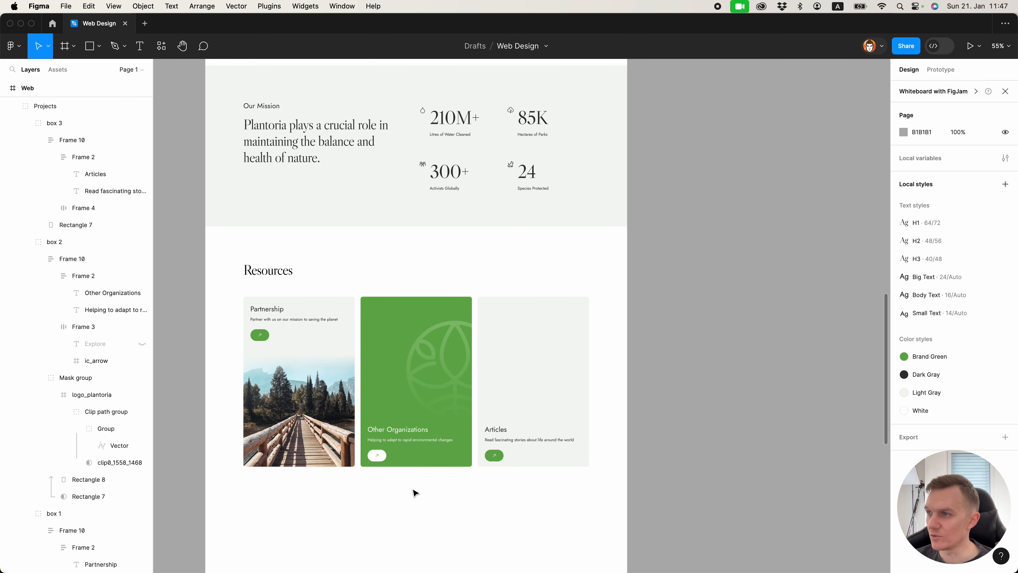
Draw a 64 × 64 circle in the Other Organizations card and align it to the card's upper-left corner.
click(387, 318)
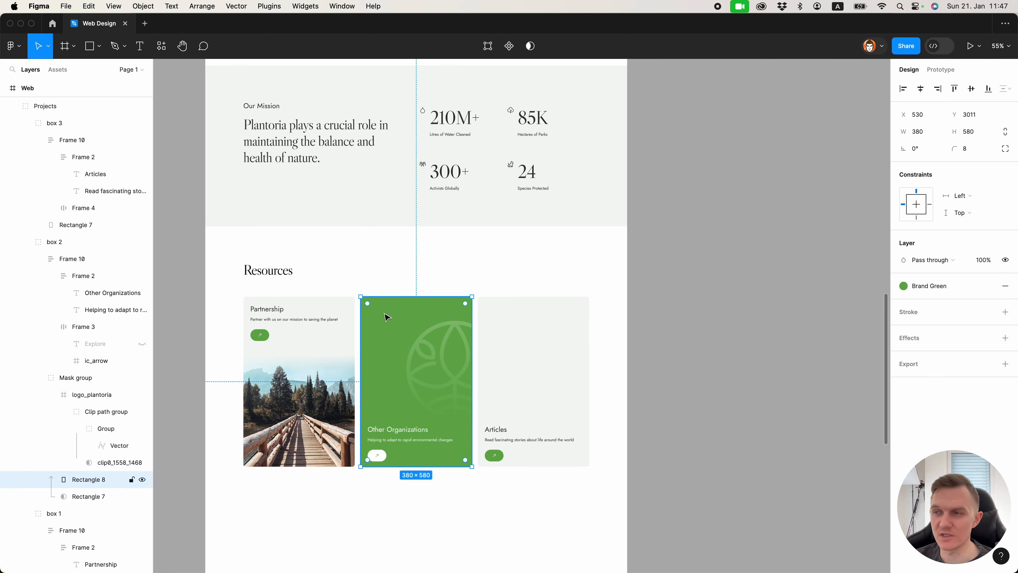
scroll(386, 317, up, 3)
key(o)
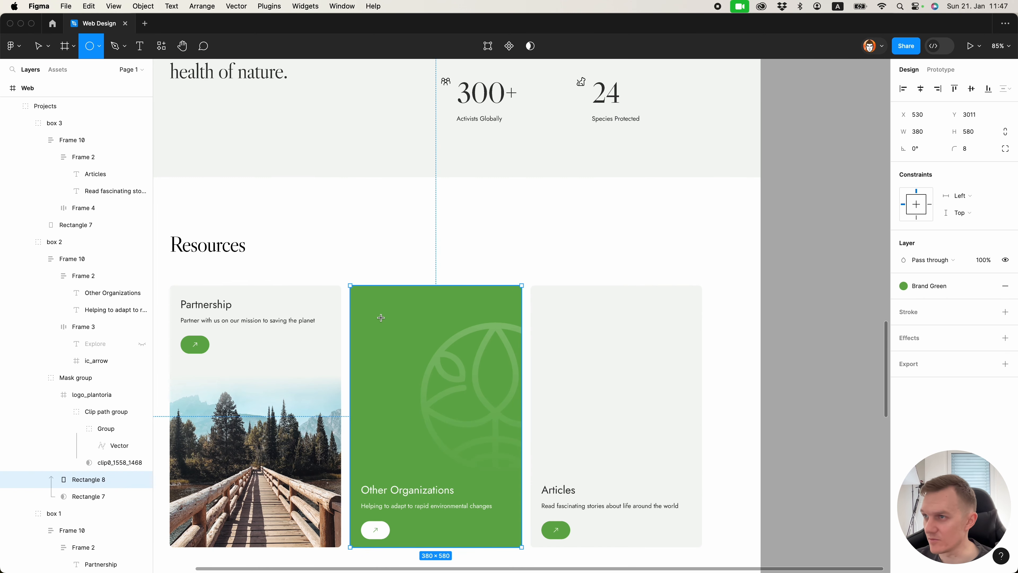
mouse_move(361, 299)
mouse_down()
mouse_move(468, 430)
mouse_move(379, 315)
mouse_up()
shift+super+click(391, 377)
key(alt+a)
key(alt+w)
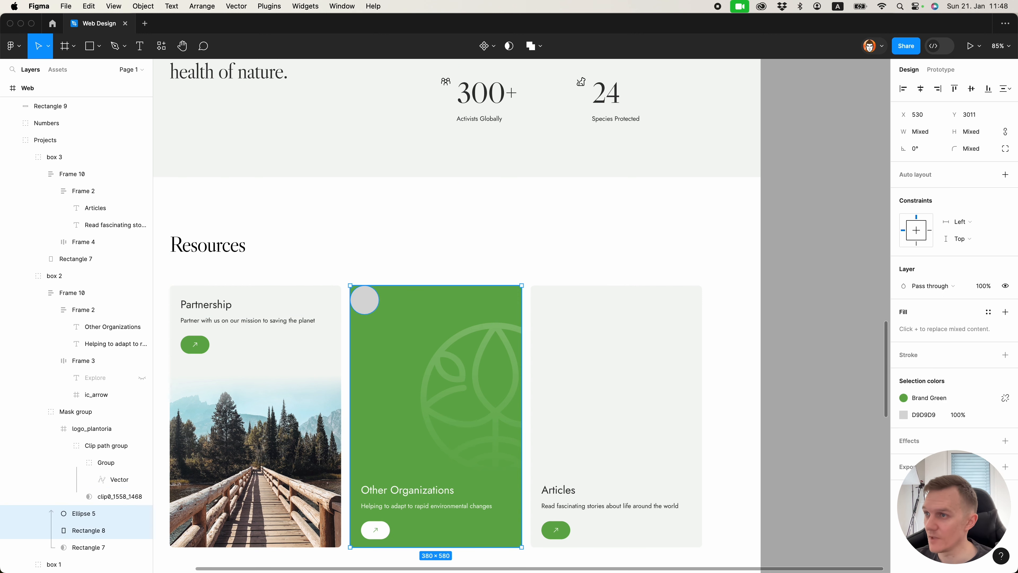
Offset the circle about 24 px from the left and upper edges of the green card.
shift+click(443, 305)
key(shift+Right)
key(Right)
key(Right)
key(Right)
key(shift+Down)
key(shift+Down)
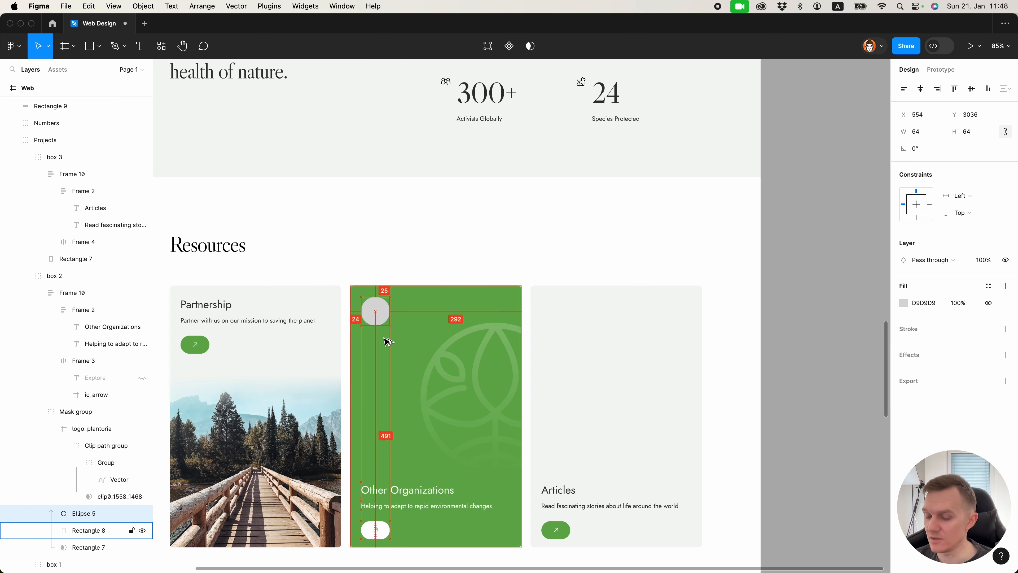
Duplicate the circle, shift the copy right to X 586 and fill it with the darker gray C0C0C0.
key(super+d)
drag(388, 307, 403, 307)
click(908, 303)
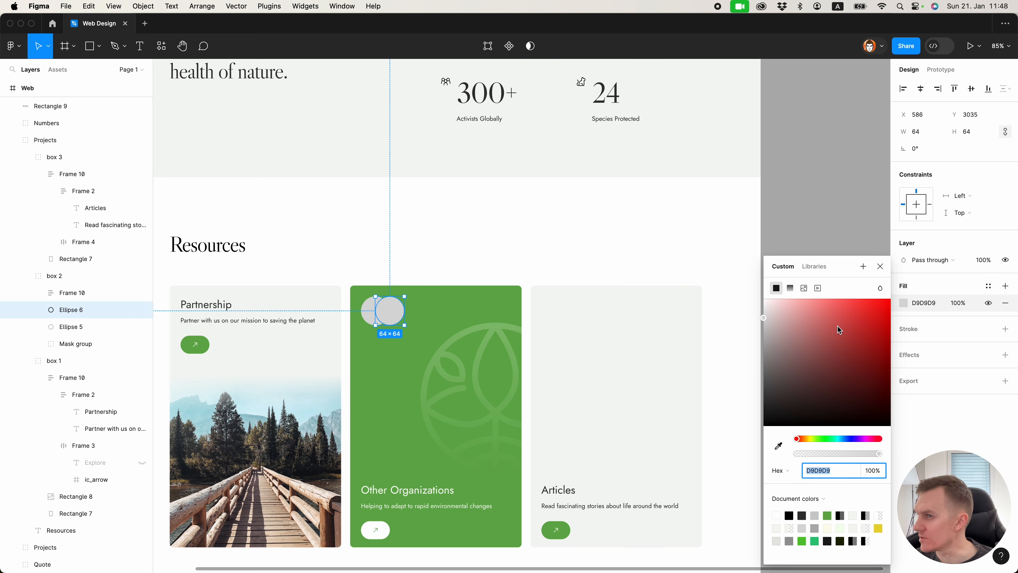
drag(784, 330, 753, 330)
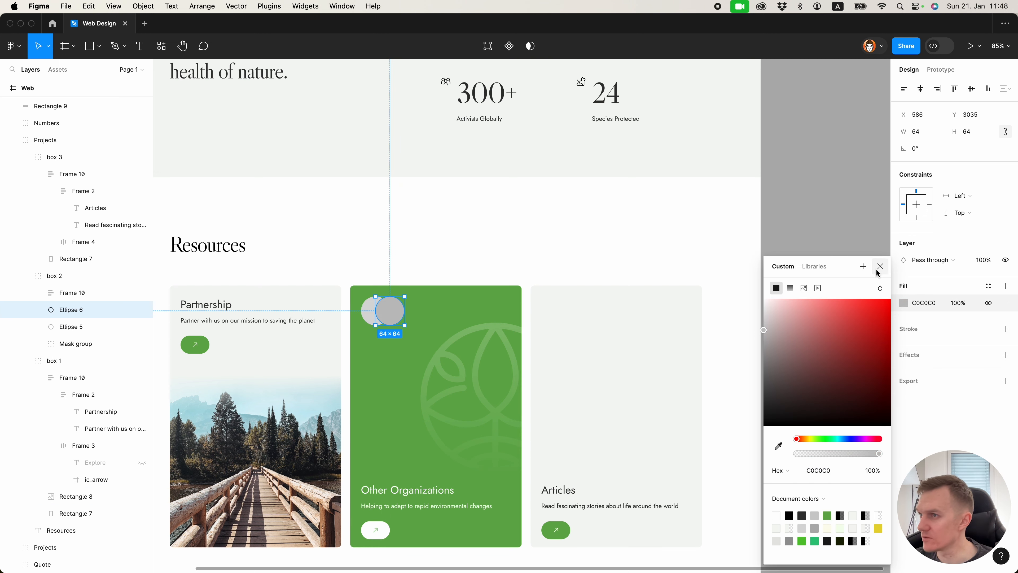
click(800, 278)
Move the darker circle further right to X 594, leaving it partly overlapping the first circle.
click(399, 314)
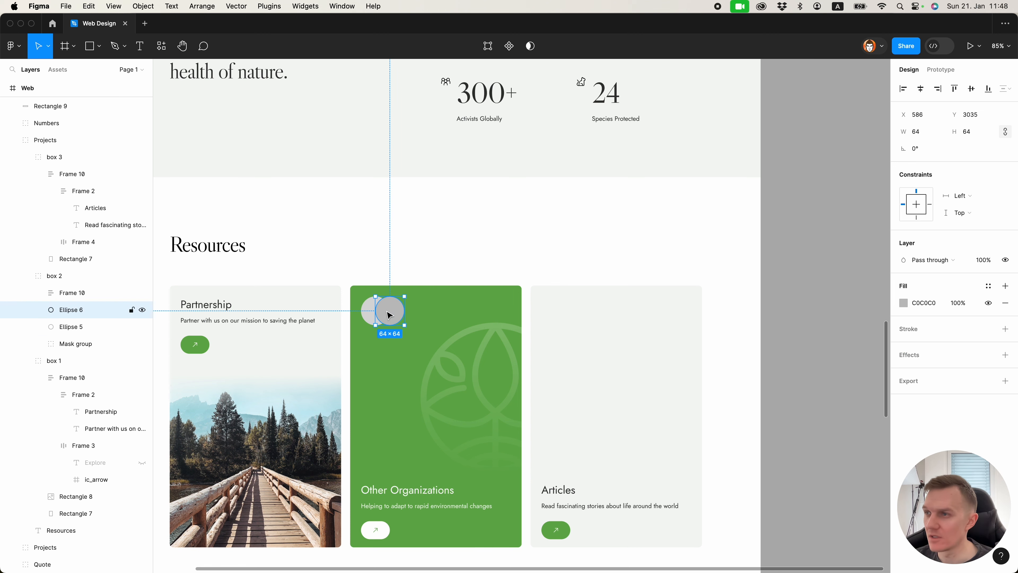
scroll(388, 313, up, 3)
drag(386, 314, 389, 314)
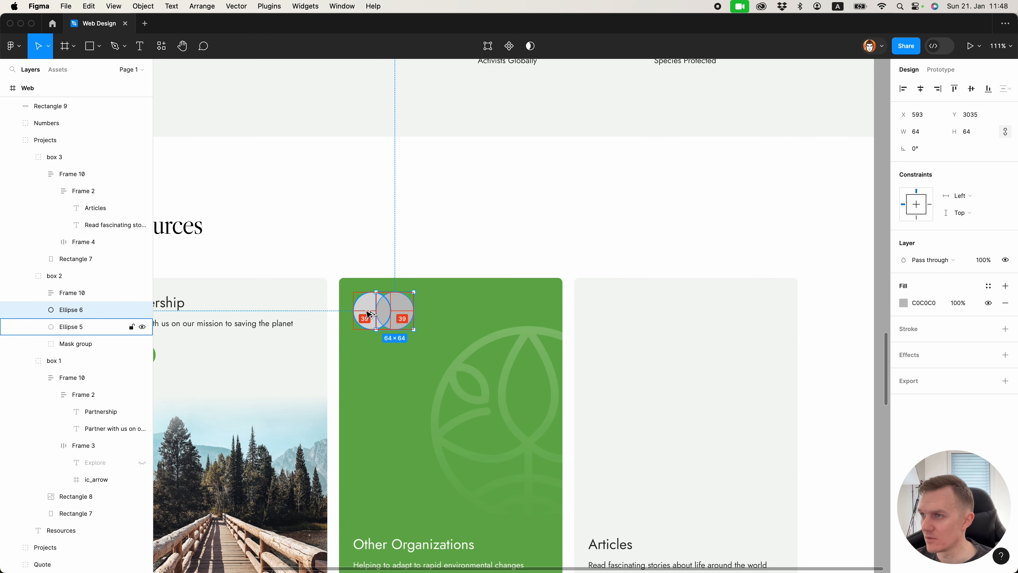
key(Right)
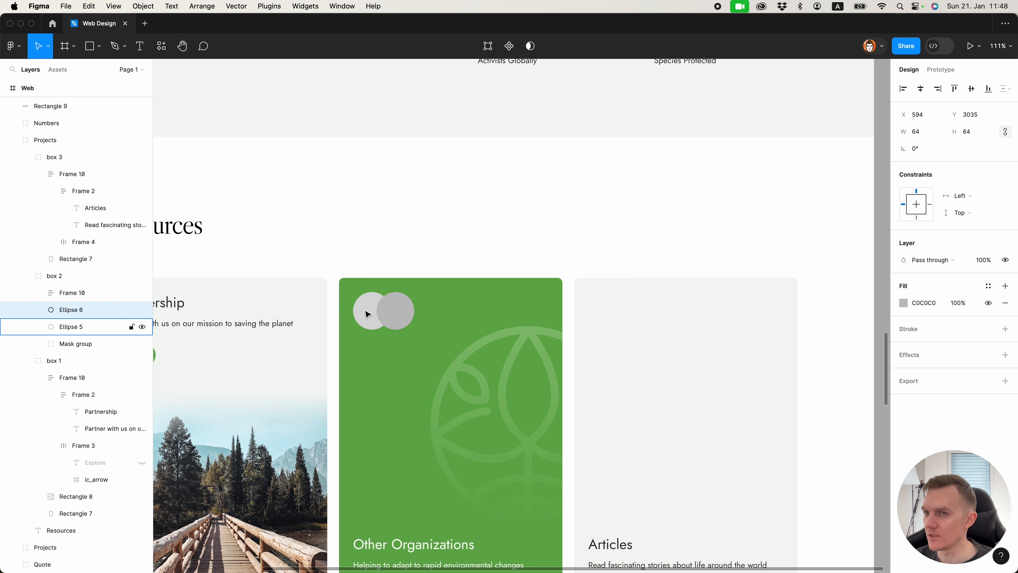
Wrap both circles in a horizontal auto layout with a spacing of -16, placing the lighter circle first.
shift+click(76, 326)
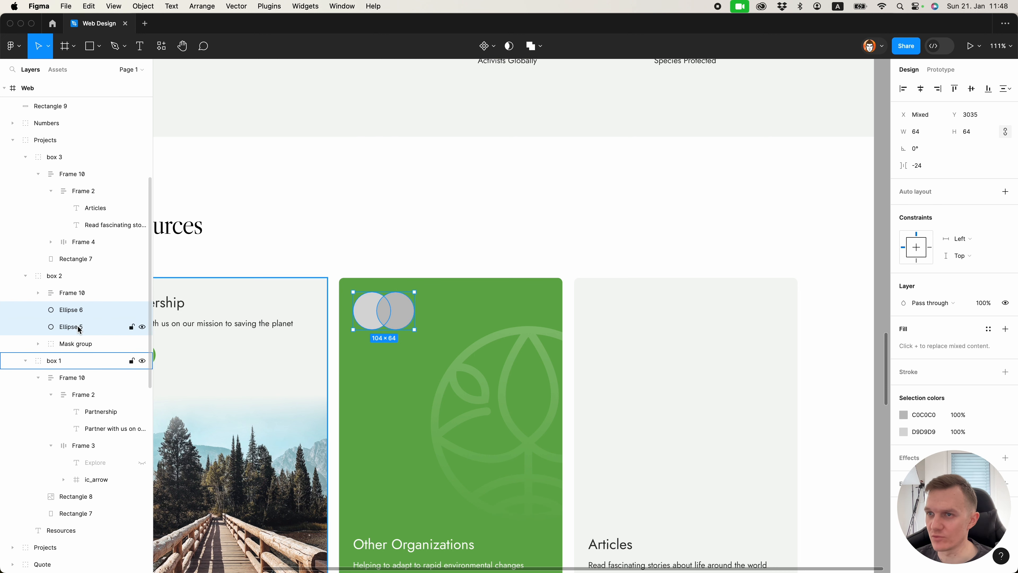
key(shift+a)
click(39, 310)
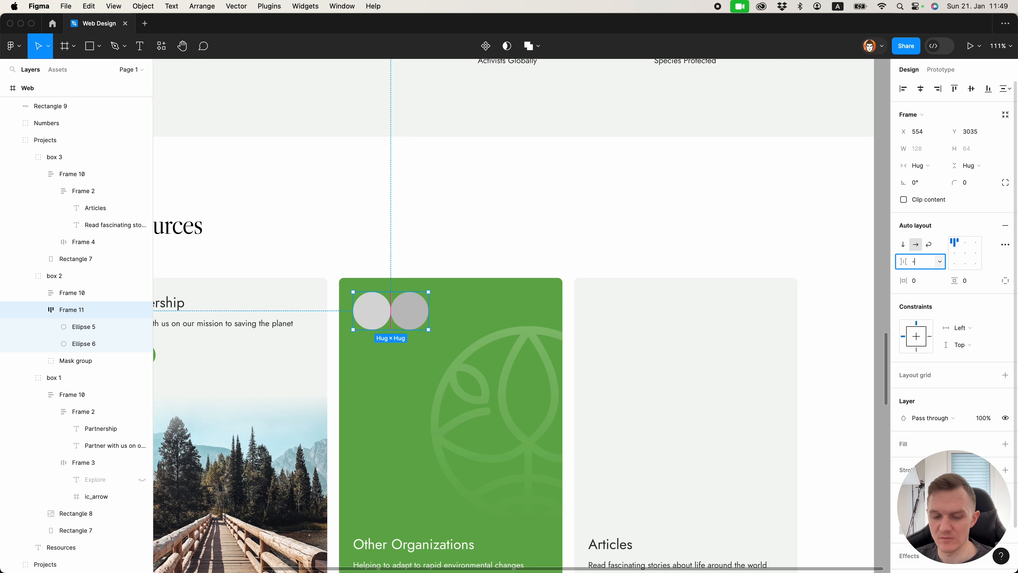
click(917, 262)
text(-16)
key(Return)
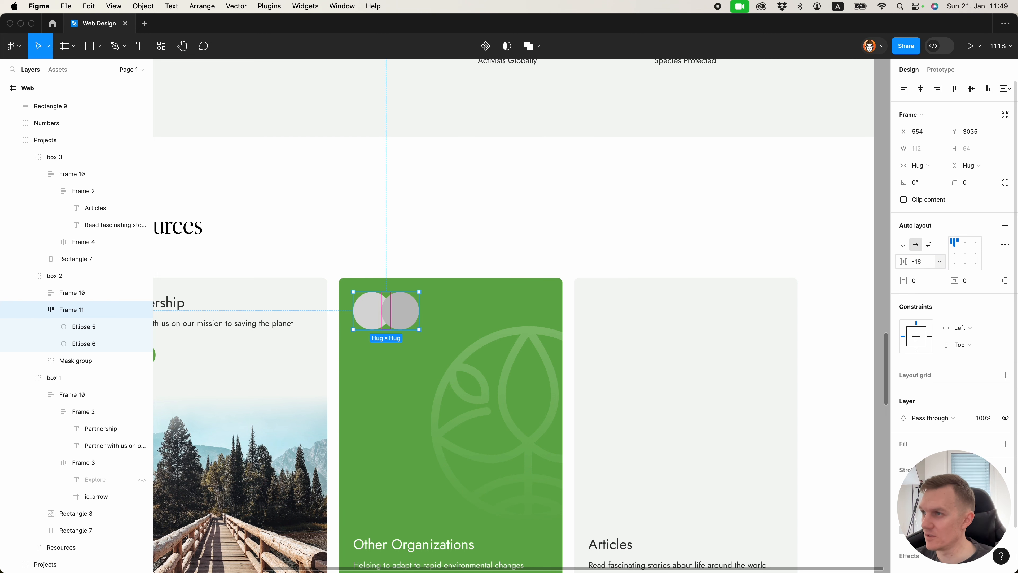
click(636, 253)
Duplicate the light and the dark circle to make an alternating row of four overlapping circles.
click(365, 310)
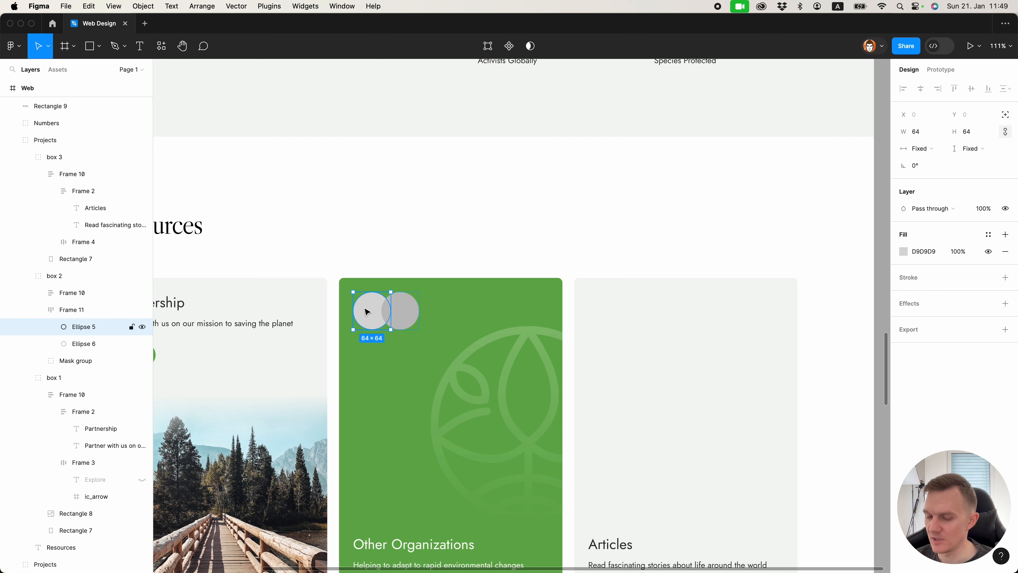
key(super+d)
key(Right)
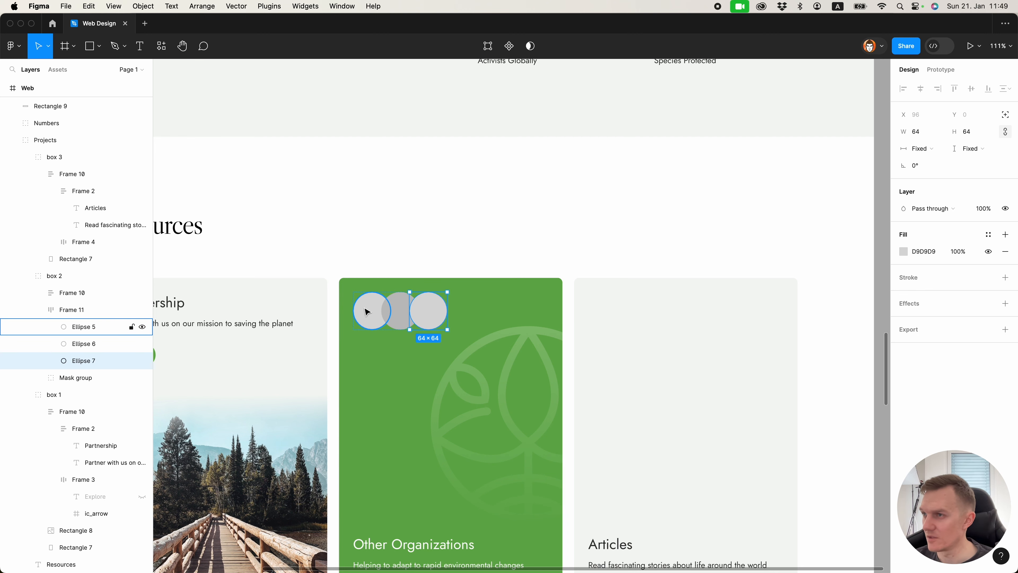
click(395, 315)
key(super+d)
key(Right)
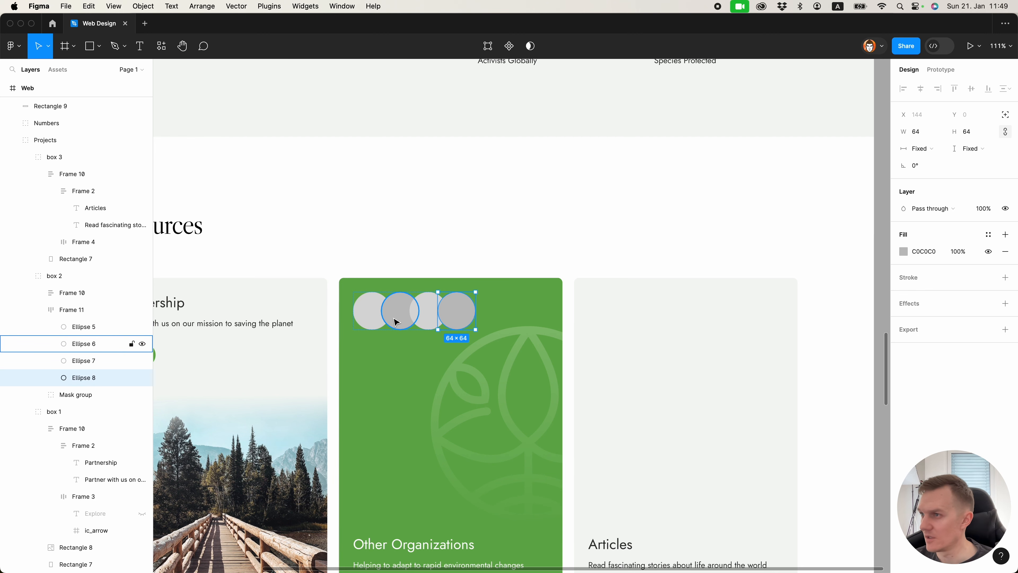
click(427, 277)
scroll(427, 258, down, 4)
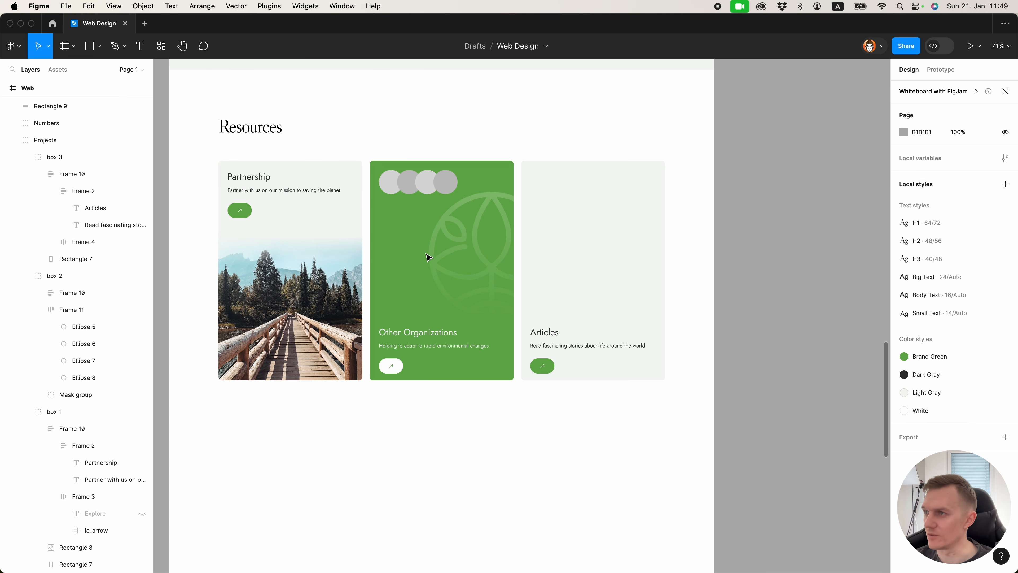
scroll(428, 257, up, 5)
scroll(411, 232, up, 5)
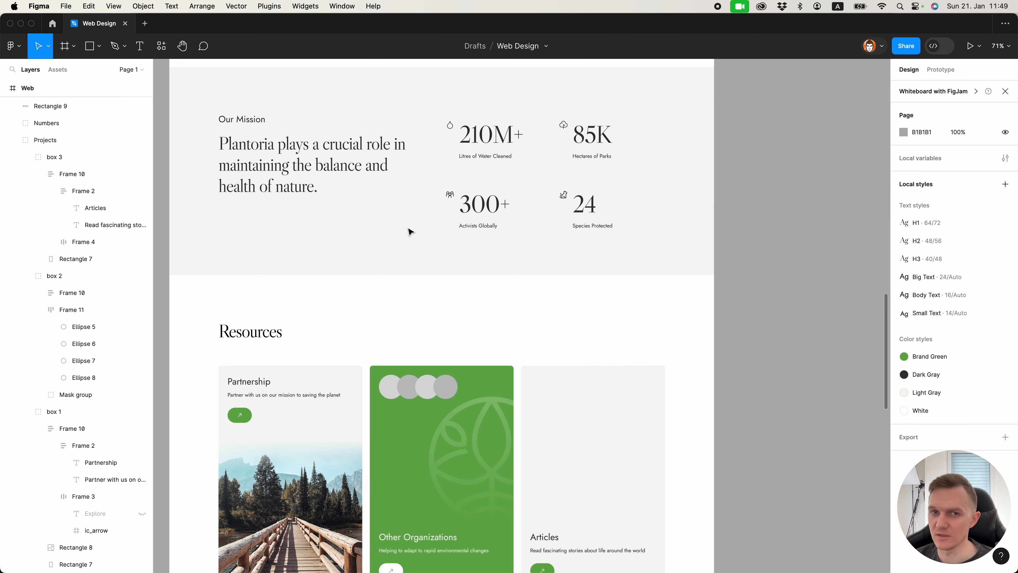
scroll(376, 340, down, 5)
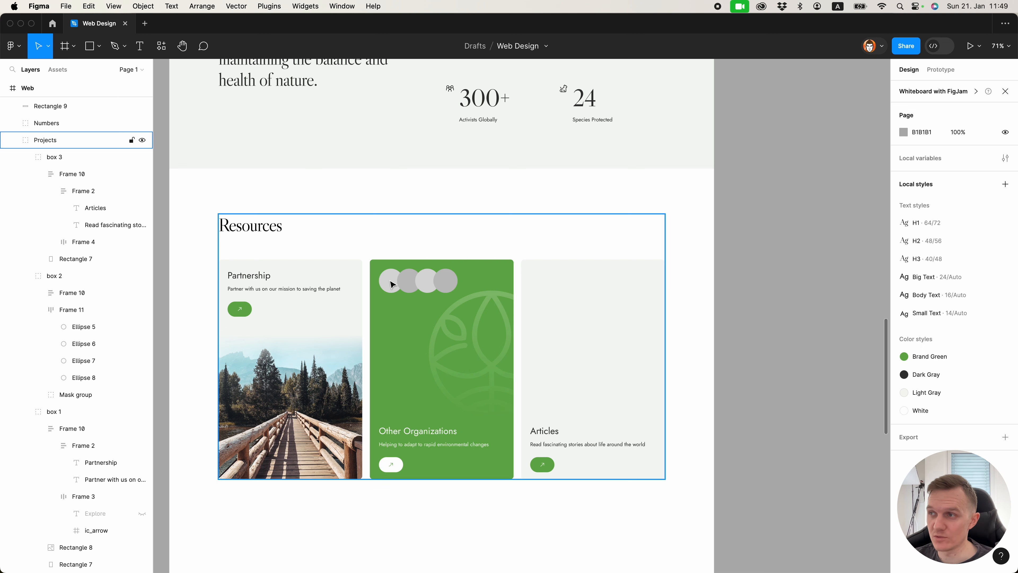
scroll(401, 291, up, 1)
Switch to Chrome, copy the Facebook-sourced Airbnb logo from Google Images, and paste it in Figma as the first circle's image fill.
mouse_move(261, 566)
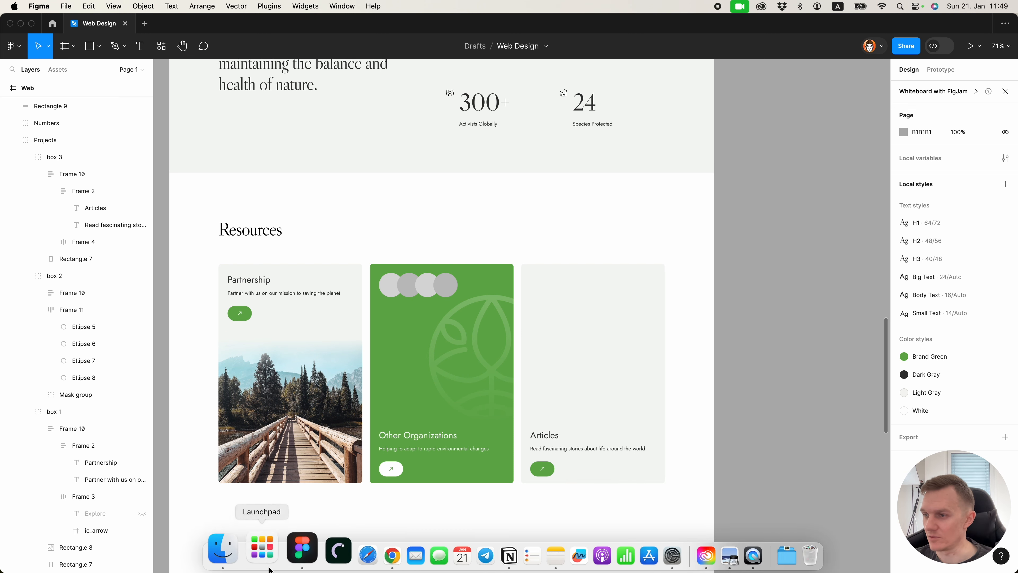
click(356, 559)
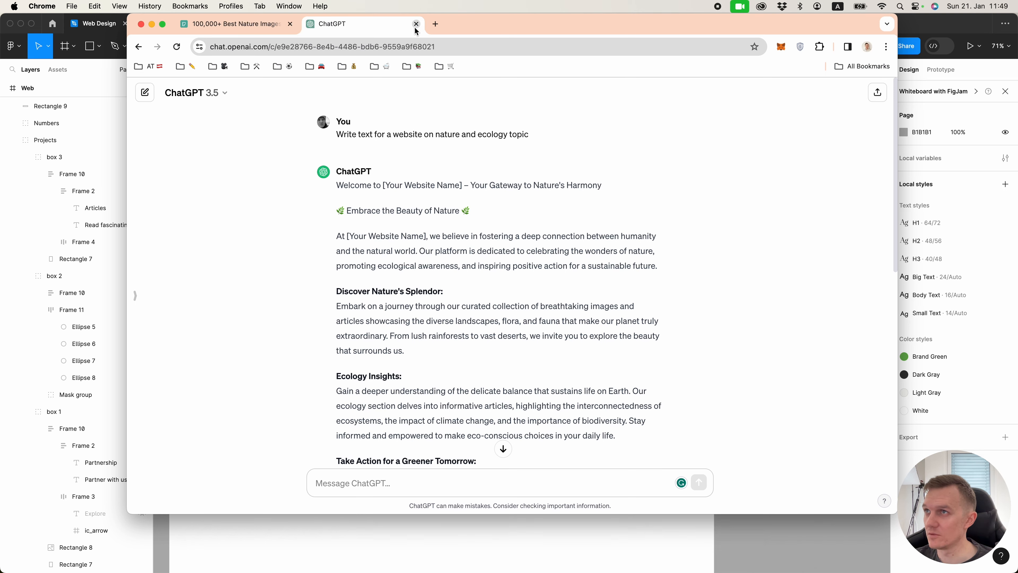
key(super+shift+t)
right_click(728, 224)
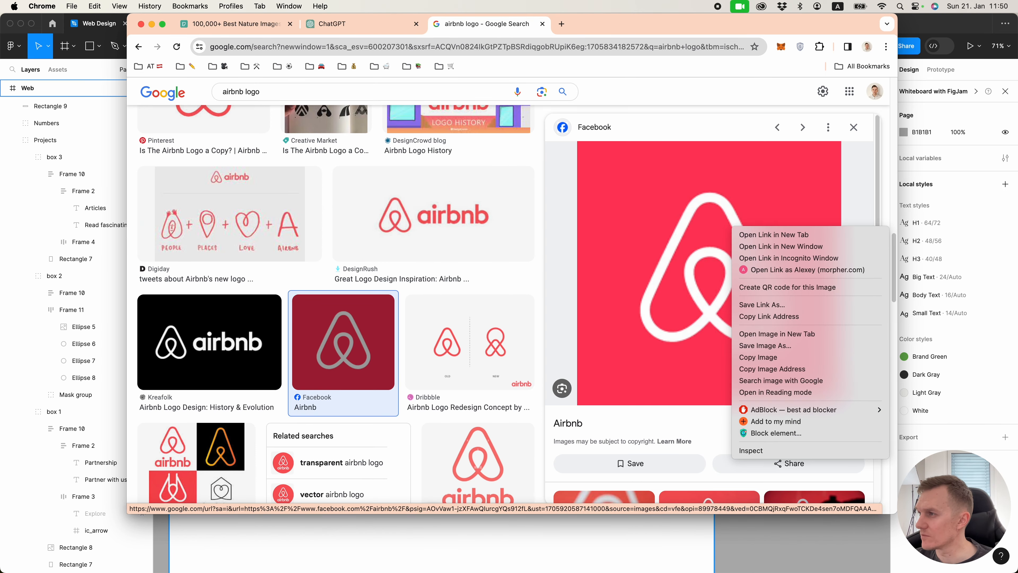
click(749, 357)
key(super+Tab)
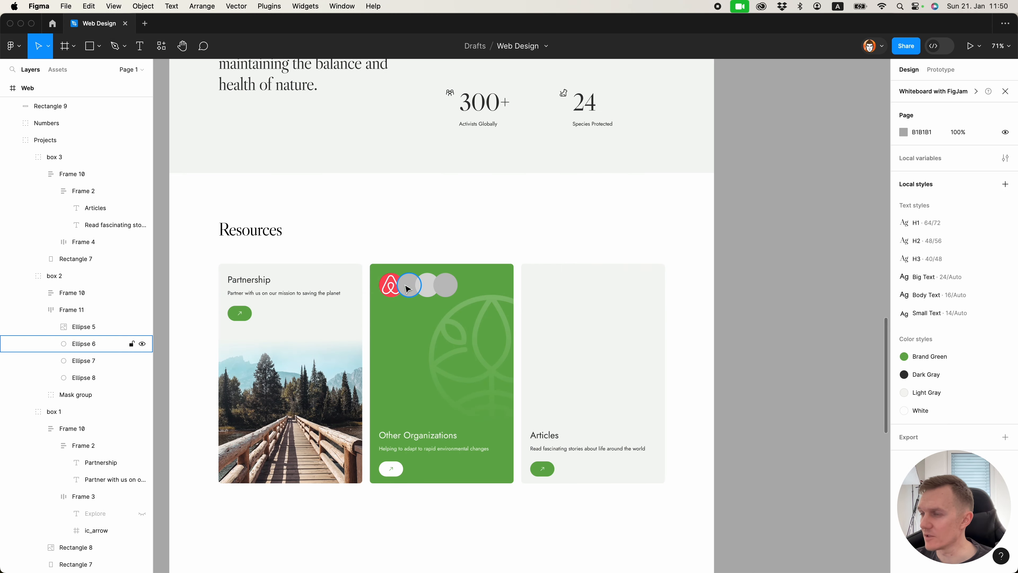
super+click(394, 284)
click(491, 248)
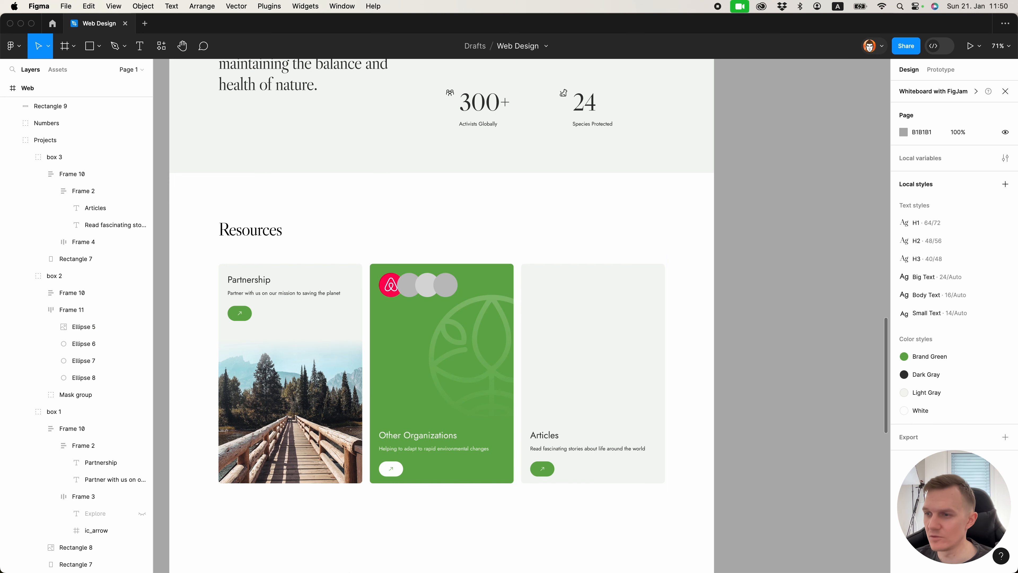
Switch to Chrome and search Google Images for "raiffeisen logo".
click(357, 554)
double_click(230, 90)
text(raiffe logo)
click(245, 116)
scroll(255, 200, down, 10)
scroll(465, 304, up, 10)
Copy the Facebook-sourced Raiffeisen logo from the image results and paste it in Figma as the second circle's image fill.
click(290, 248)
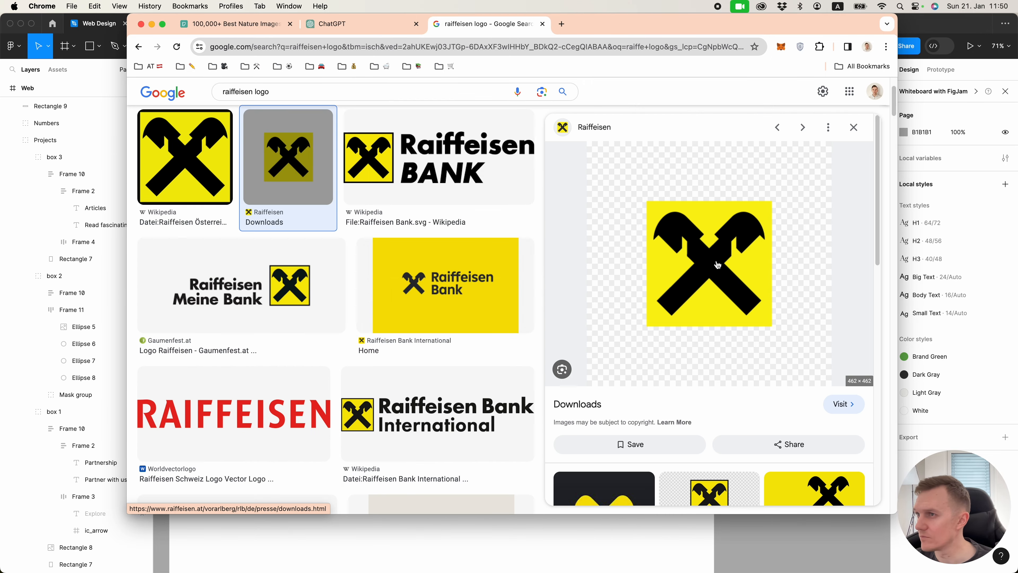
scroll(717, 264, down, 15)
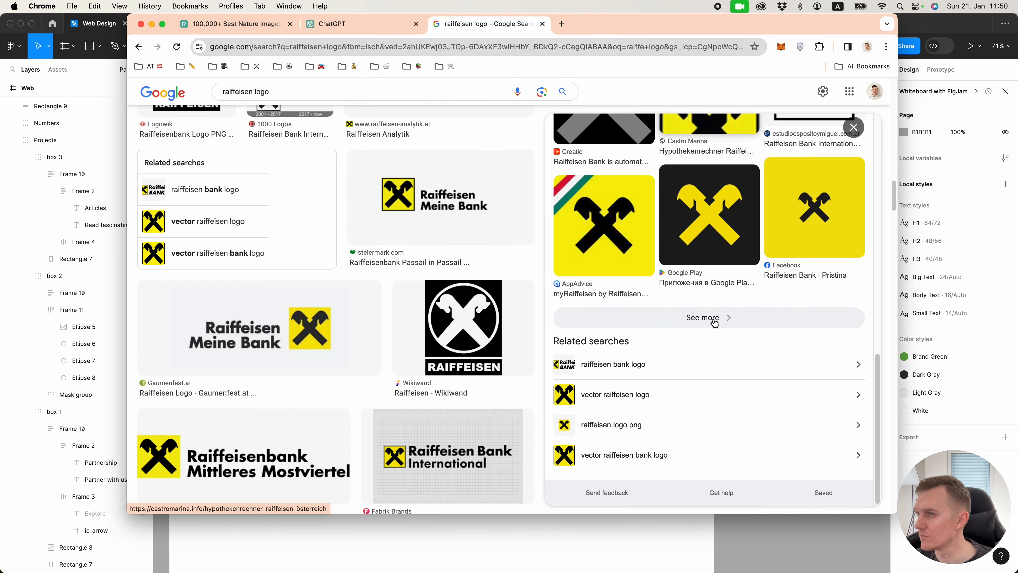
scroll(376, 323, down, 10)
scroll(404, 332, up, 15)
click(796, 313)
right_click(722, 402)
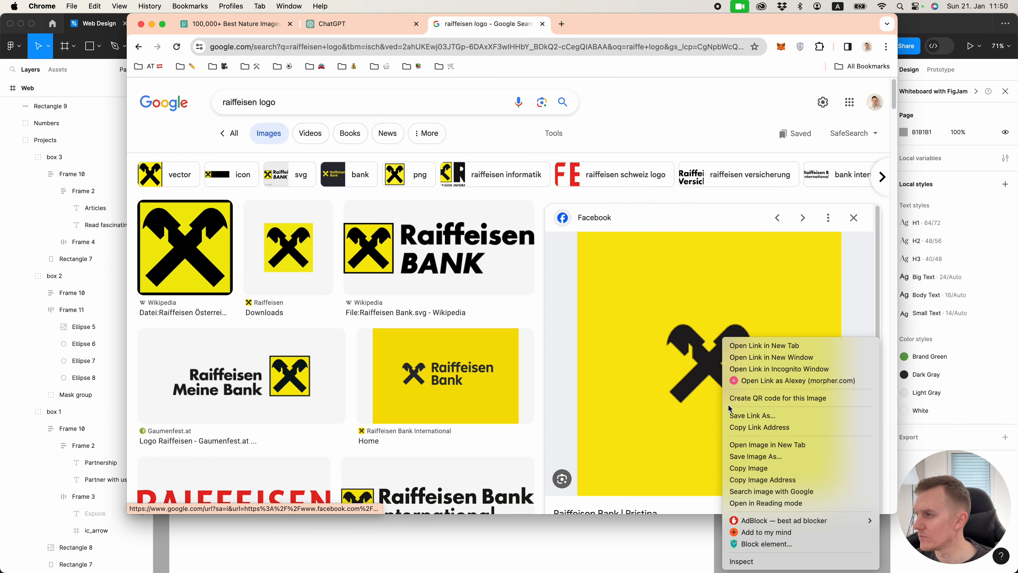
click(749, 468)
key(super+Tab)
super+click(413, 283)
key(super+v)
Try to adjust the Raiffeisen image's fill inside the second circle, and undo the attempt.
click(905, 252)
click(782, 299)
click(793, 324)
drag(423, 273, 422, 243)
key(super+z)
scroll(417, 280, up, 10)
key(super+z)
key(super+z)
key(super+z)
key(super+z)
click(880, 253)
click(791, 168)
scroll(790, 168, down, 6)
drag(786, 169, 652, 153)
Capture only the crossed symbol from the Raiffeisen Bank International image in Chrome and paste it in Figma as the second circle's image fill.
key(super+Tab)
click(412, 369)
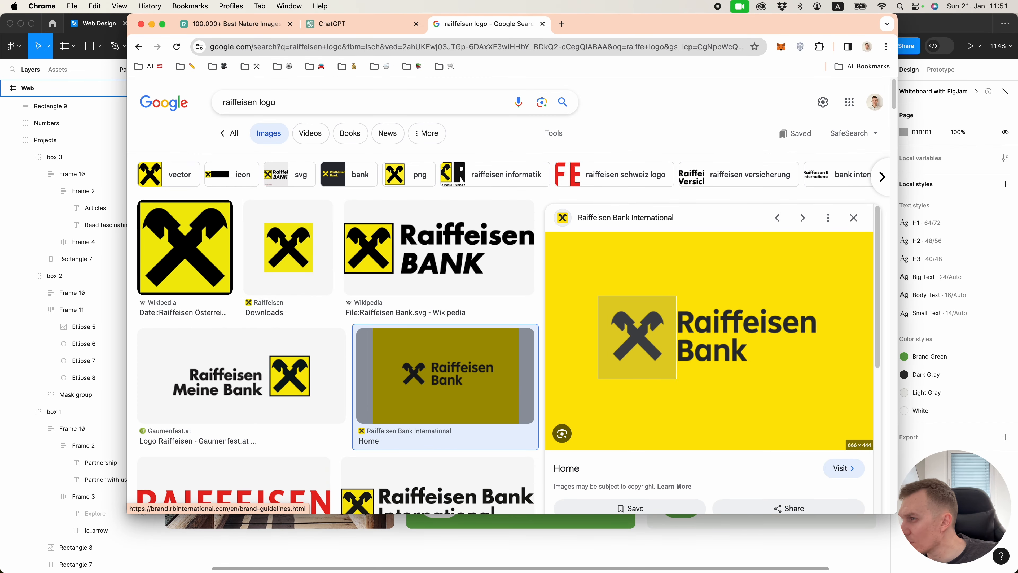
drag(598, 295, 677, 379)
key(super+Tab)
super+click(500, 216)
click(470, 216)
key(super+v)
click(495, 150)
scroll(495, 150, down, 6)
scroll(496, 150, up, 3)
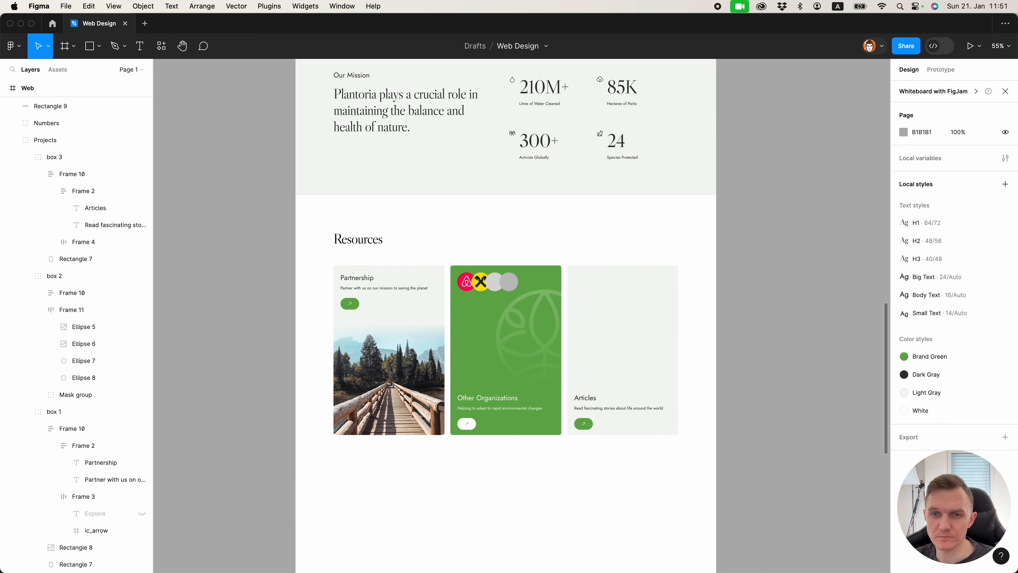
Switch to Chrome, search for "amazon logo", copy the round Iconfinder version, and paste it in Figma as the third circle's image fill.
mouse_move(408, 552)
click(360, 551)
double_click(241, 101)
text(amazo)
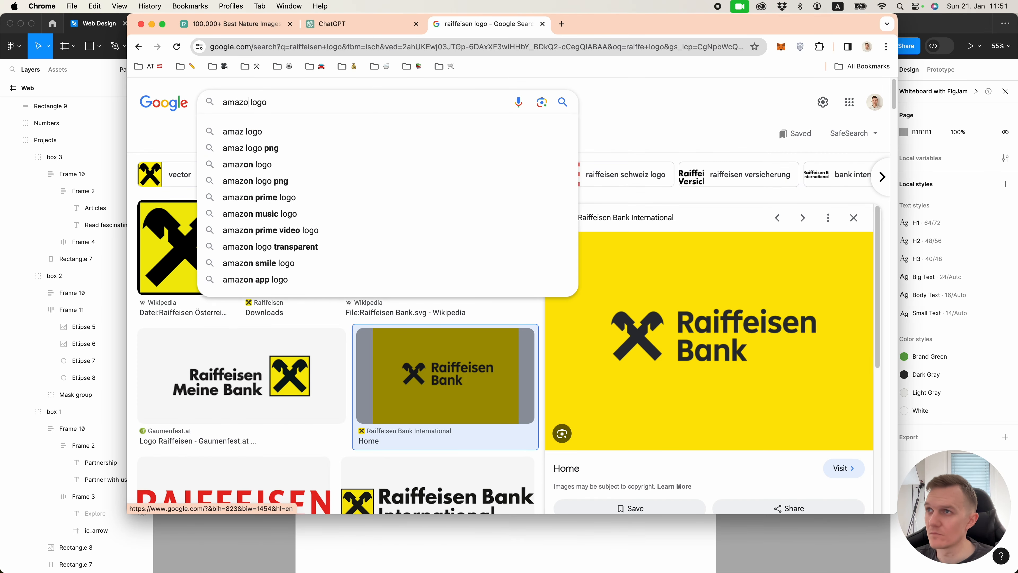
text(n)
key(Return)
click(184, 377)
right_click(728, 243)
click(753, 374)
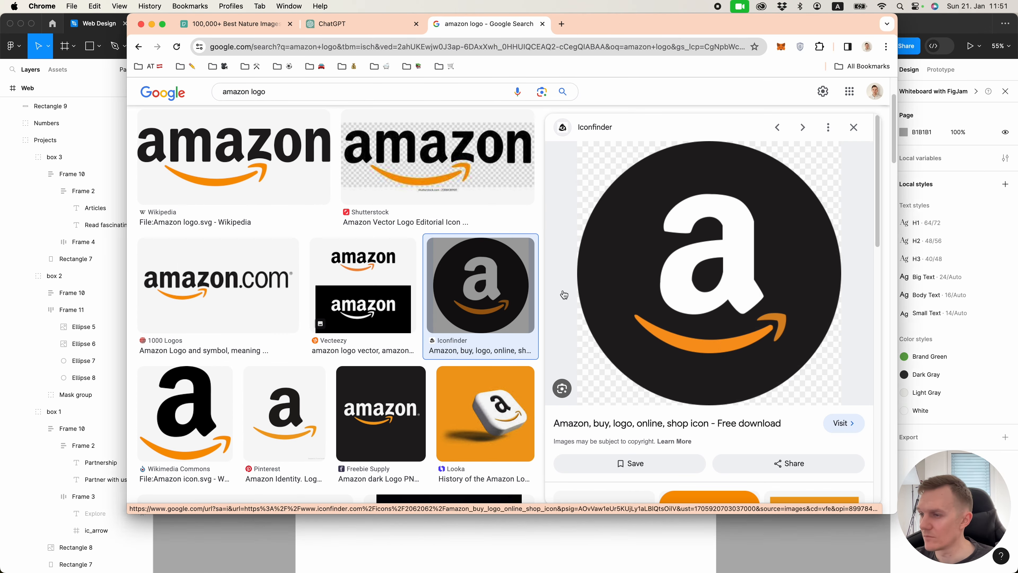
click(363, 556)
super+click(495, 283)
key(super+v)
Switch to Chrome, search for "ge logo", copy the GE logo, and paste it in Figma as the fourth circle's image fill.
key(super+Tab)
click(248, 92)
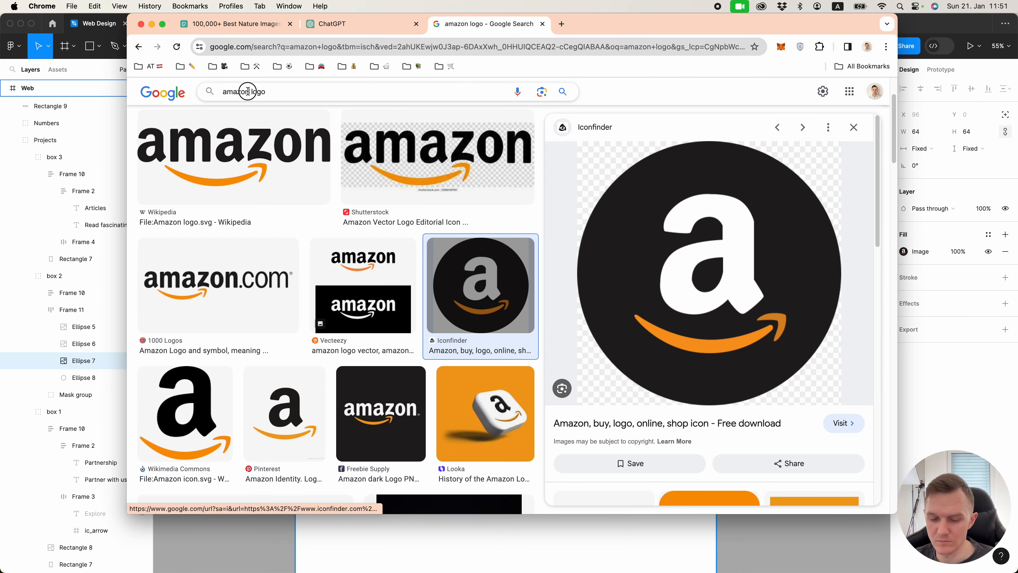
double_click(248, 91)
text(ge)
key(Return)
click(216, 228)
right_click(700, 228)
click(713, 361)
key(super+Tab)
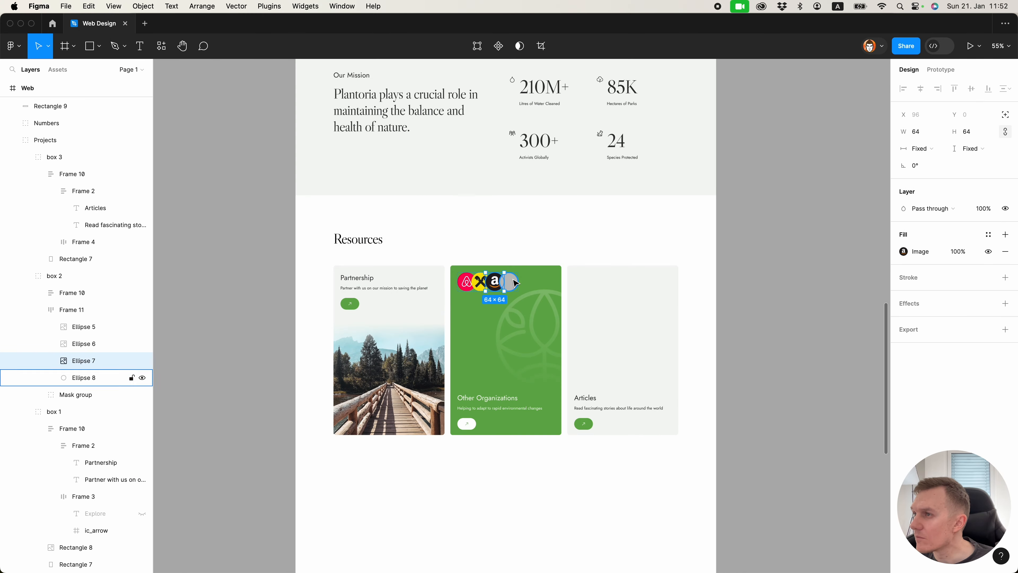
super+click(515, 281)
key(super+v)
click(524, 245)
Try to copy the Partnership card's photo and background rectangle into the Articles card, and undo the paste.
scroll(524, 245, up, 1)
scroll(533, 261, up, 2)
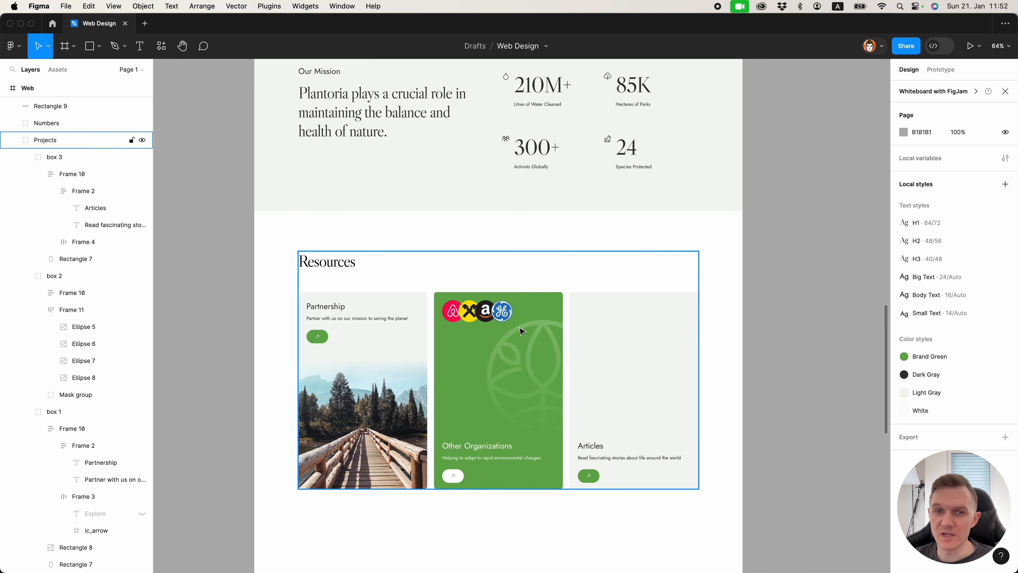
scroll(461, 281, right, 5)
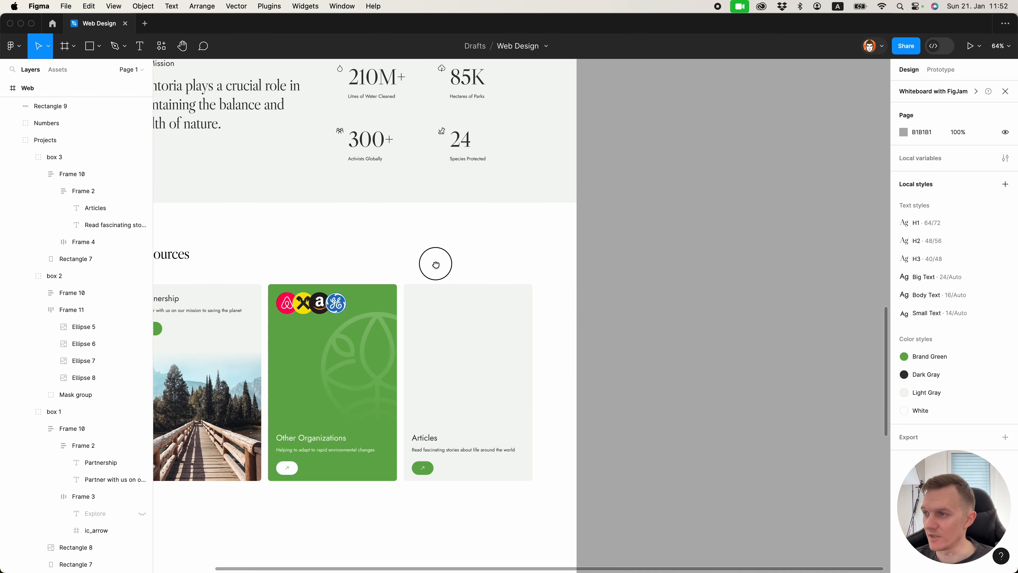
scroll(419, 249, left, 3)
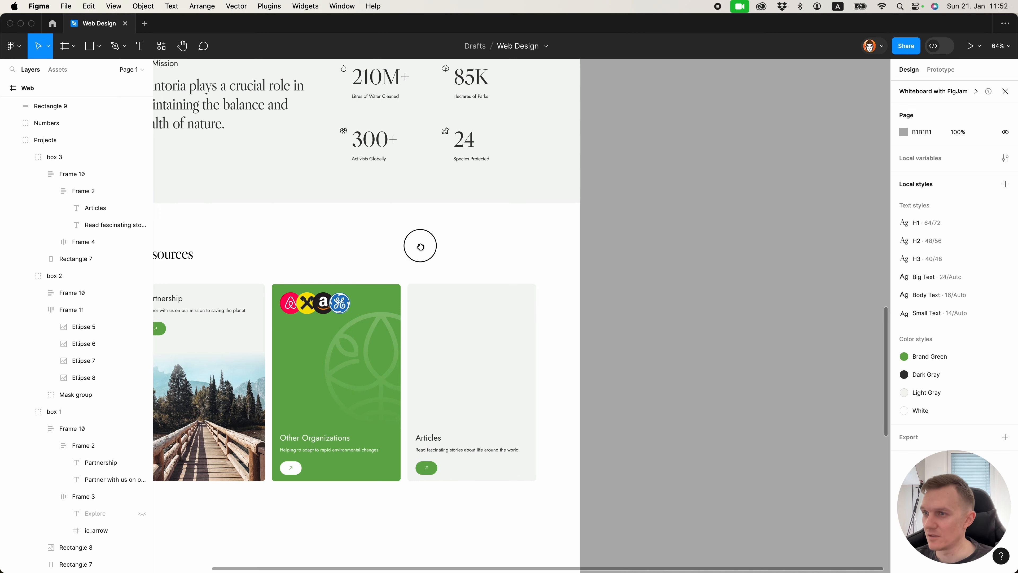
click(299, 434)
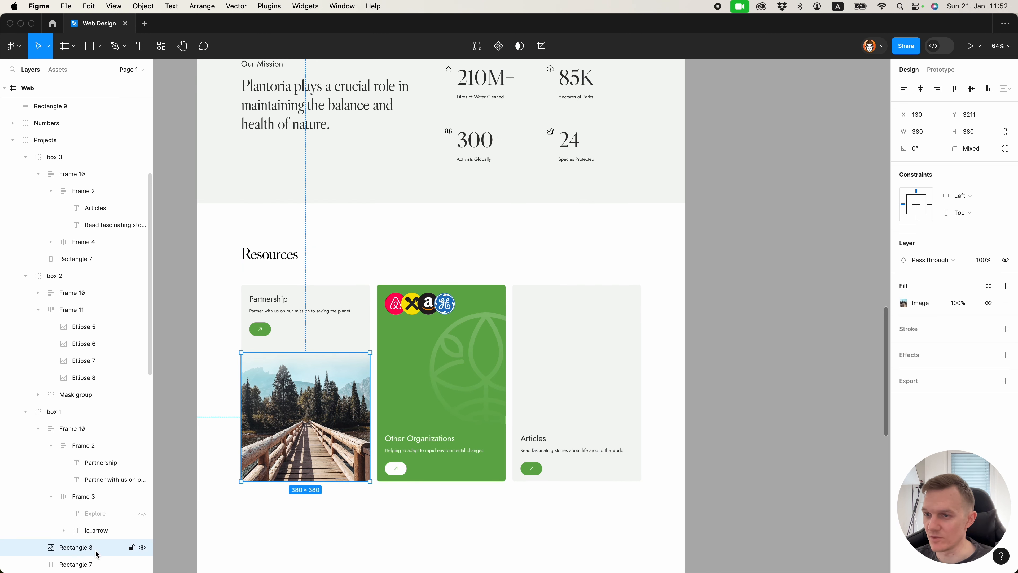
shift+click(76, 564)
click(799, 329)
scroll(621, 341, up, 4)
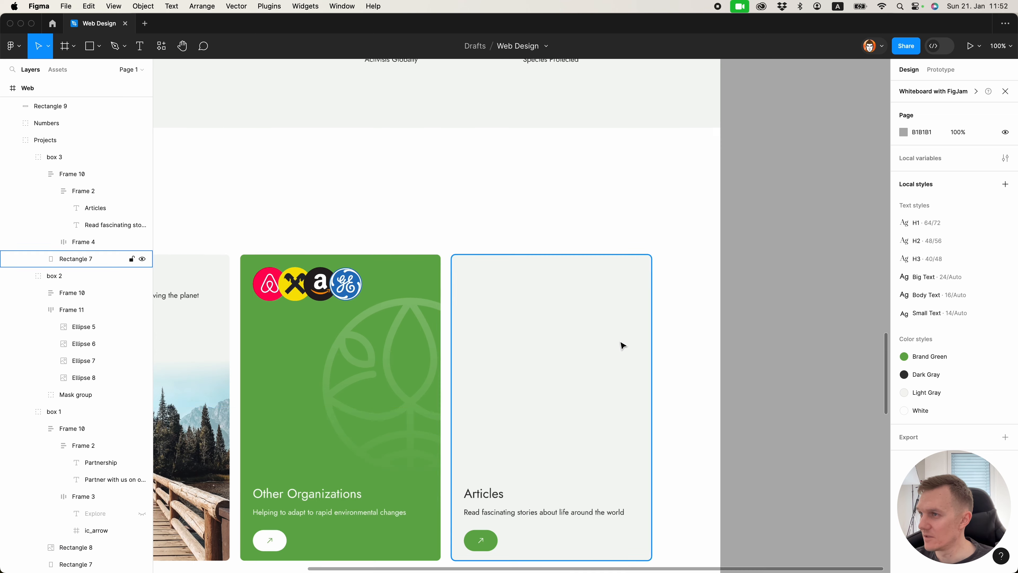
click(562, 347)
key(super+v)
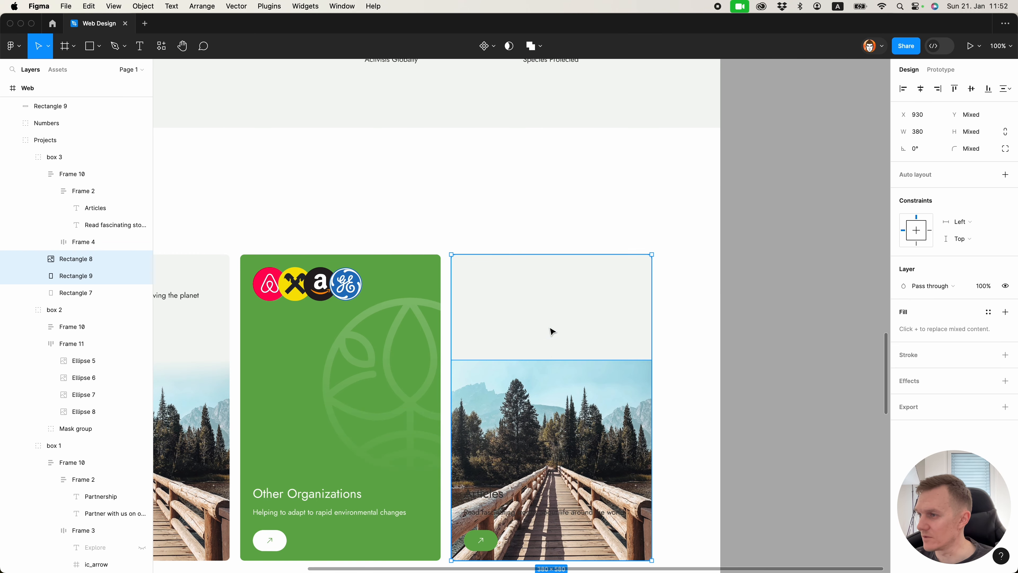
key(super+z)
scroll(552, 361, down, 5)
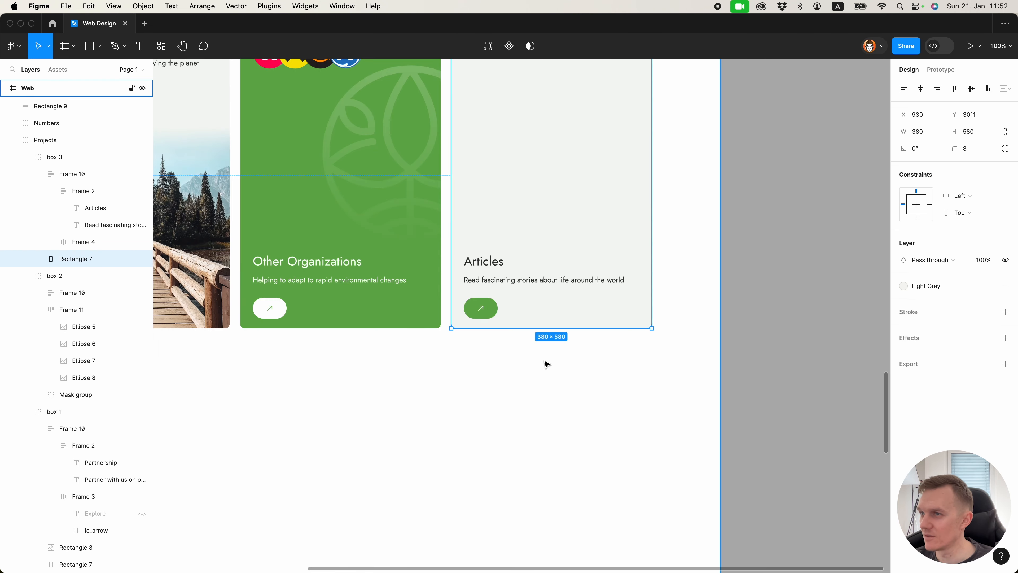
Rename the gradient layer Rectangle 9 over the Partnership photo as overlay.
scroll(545, 363, down, 4)
click(309, 289)
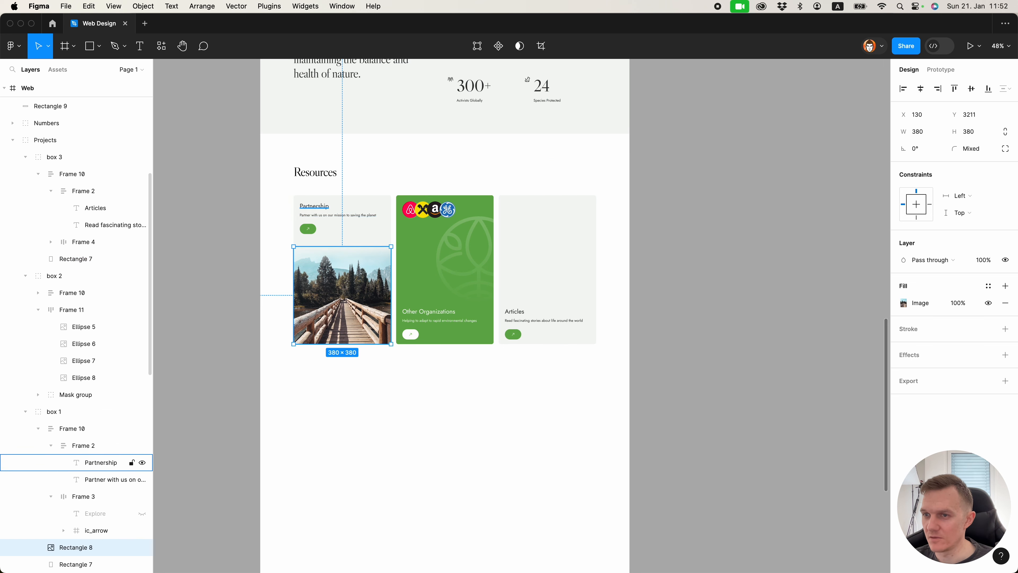
click(39, 429)
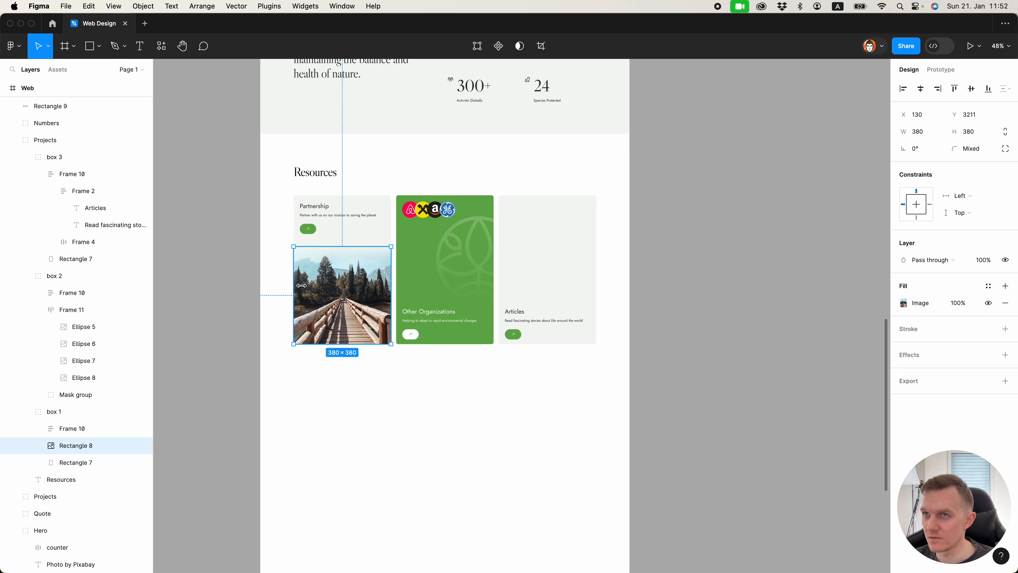
click(60, 106)
double_click(62, 108)
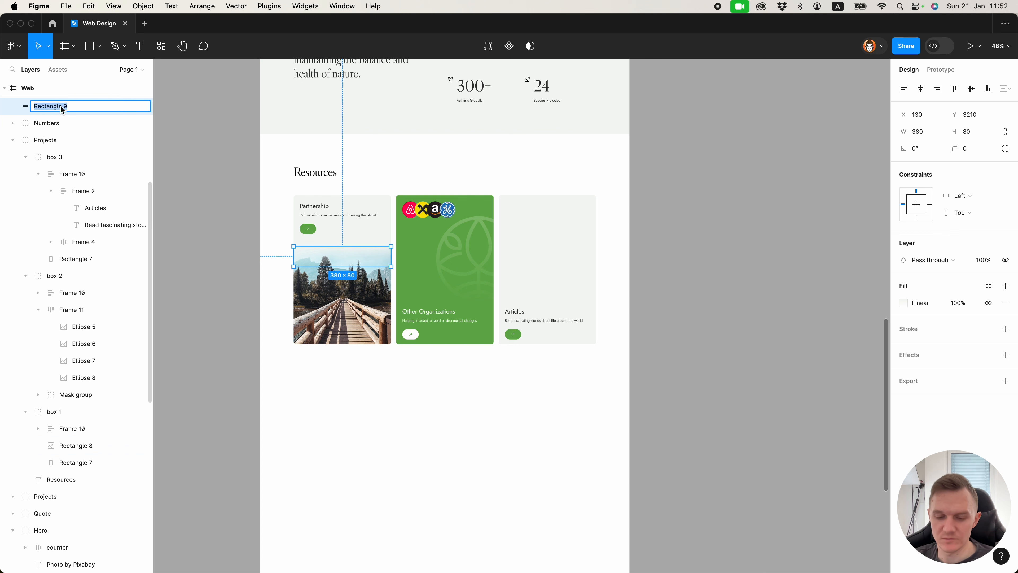
text(overlay)
key(Return)
Move the overlay layer into box 1 above Rectangle 8 and align both layers to their left and top edges.
drag(61, 106, 65, 437)
shift+click(69, 445)
click(903, 89)
click(955, 89)
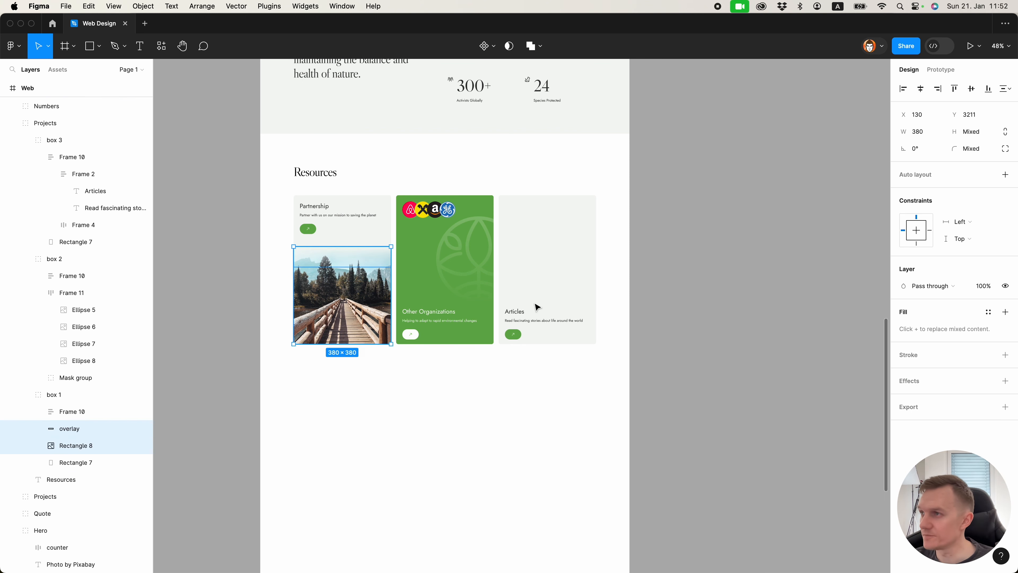
Copy the overlay and photo into the Articles card and move them up flush with the card's top edge at Y 3011.
key(super+c)
super+click(540, 271)
key(super+v)
scroll(540, 270, up, 3)
click(548, 277)
drag(548, 277, 548, 215)
scroll(621, 210, up, 5)
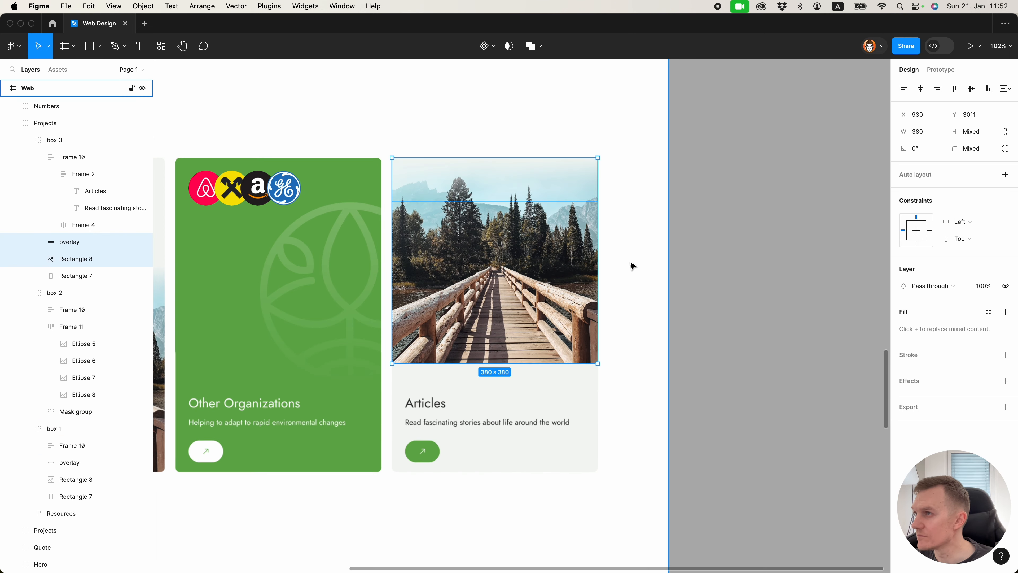
Flip the Articles card's overlay vertically and move it to the photo's bottom edge.
super+click(632, 265)
super+click(555, 179)
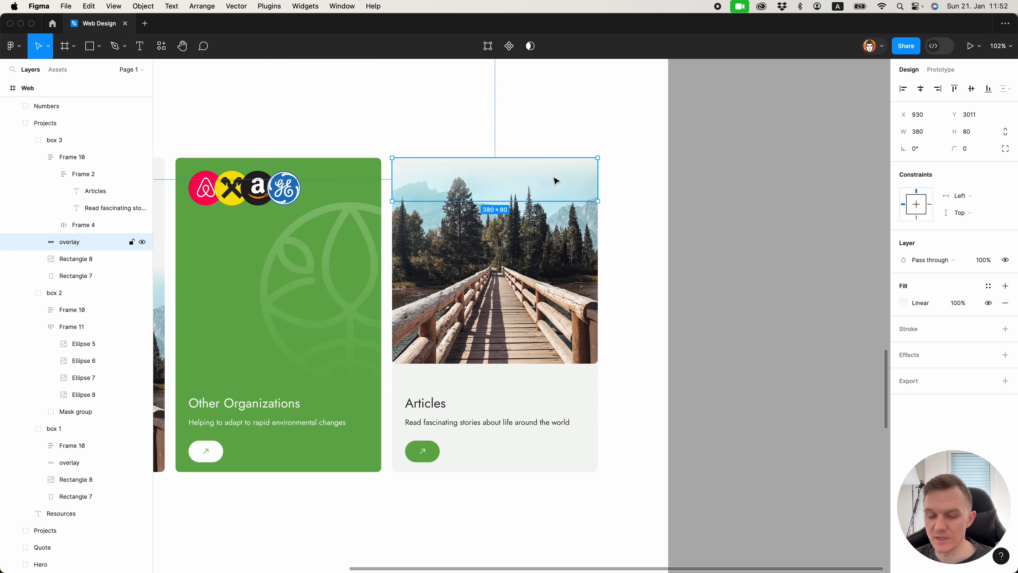
key(shift+v)
drag(534, 177, 537, 340)
Set the Articles photo's corner radius to 8 for the top corners and 0 for the bottom corners.
click(546, 247)
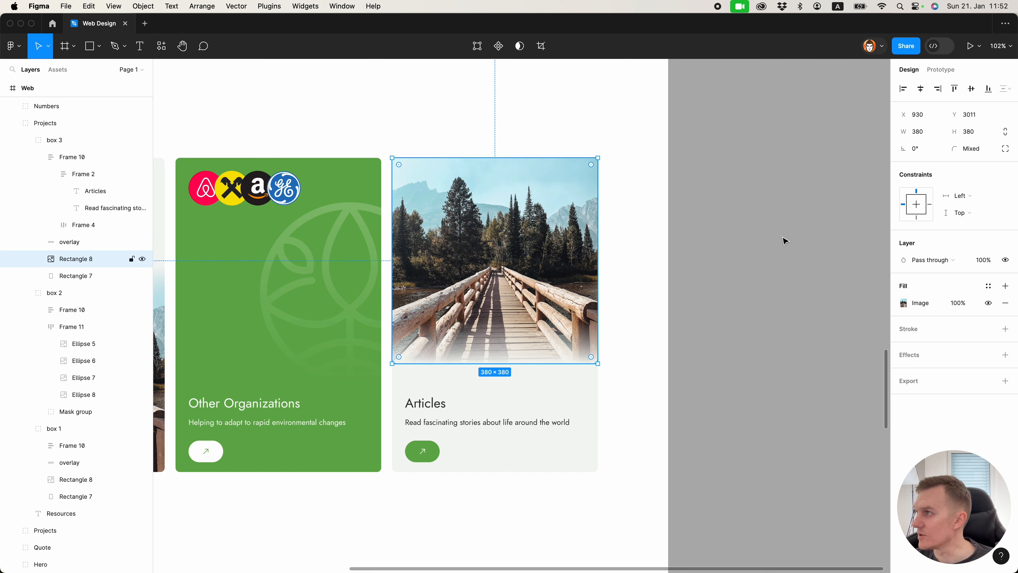
click(1005, 148)
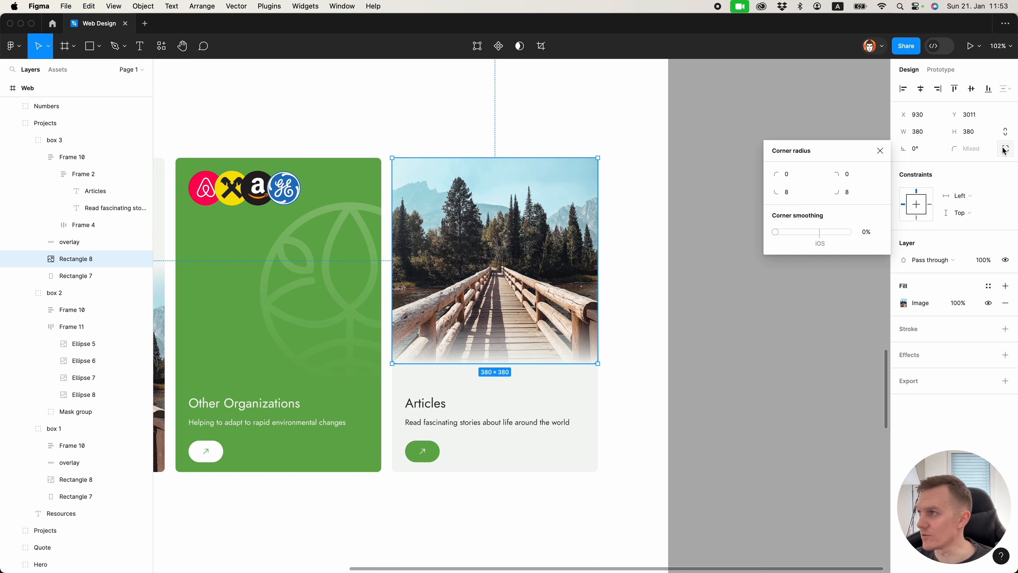
text(8)
key(Tab)
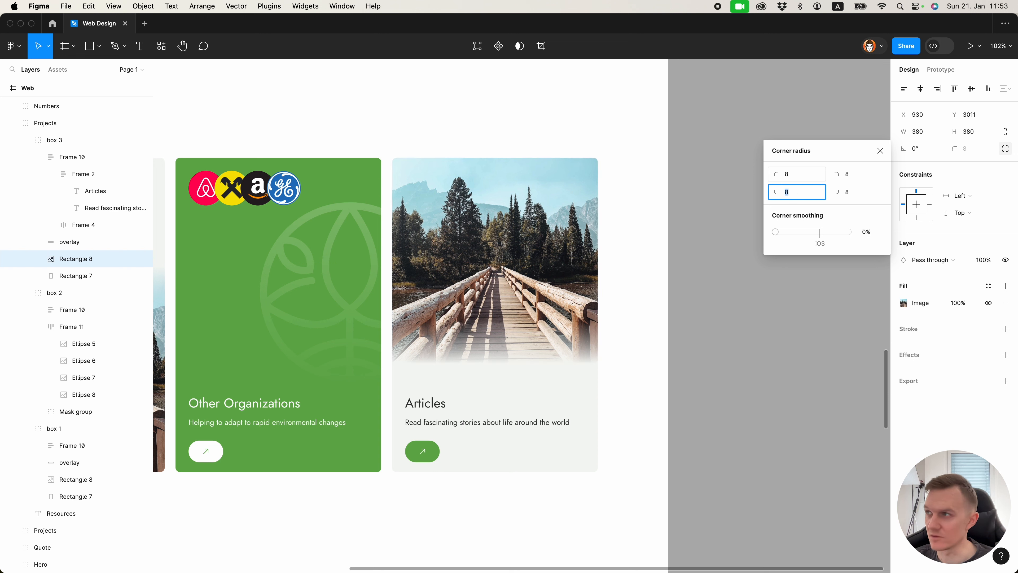
text(0)
key(Tab)
text(0)
key(Return)
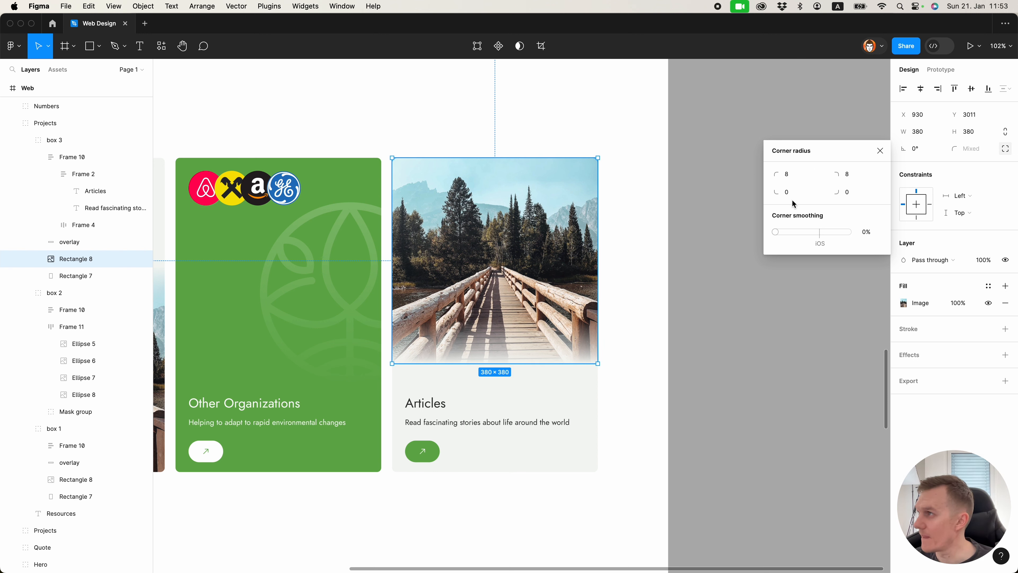
click(880, 151)
Replace the Articles photo's image fill with pexels-photo-1251832.webp from the photos folder.
click(688, 189)
super+click(461, 229)
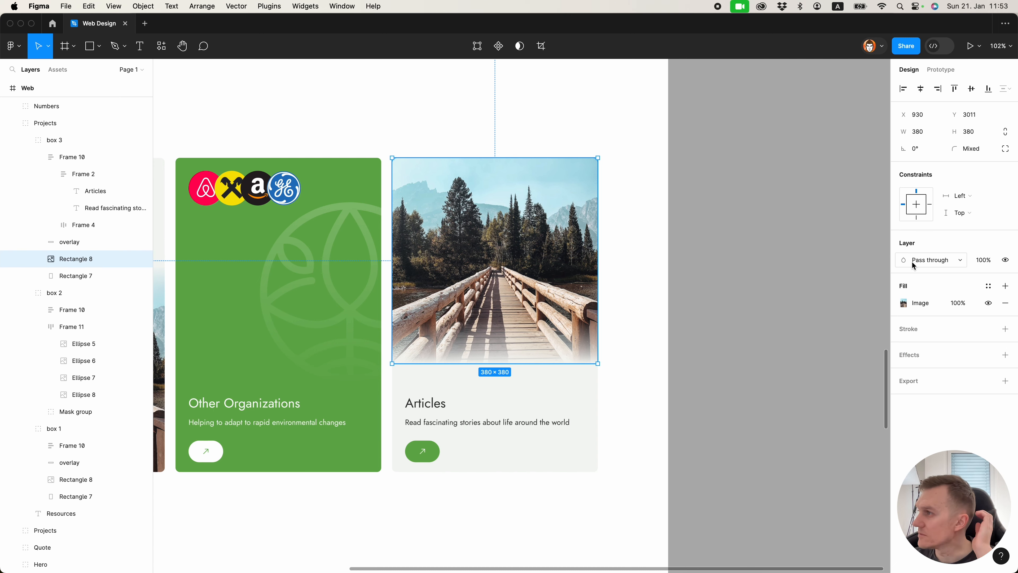
click(904, 304)
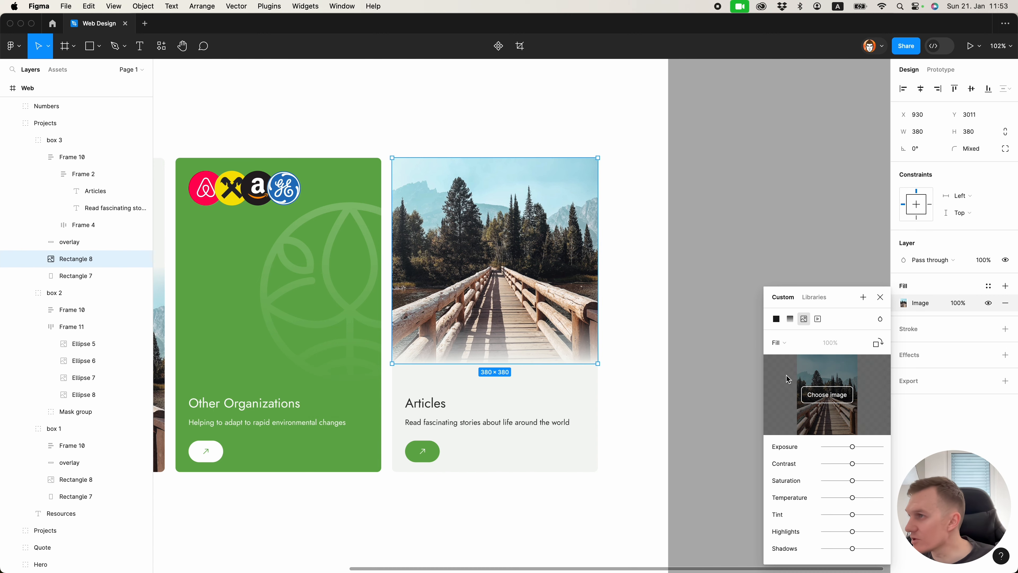
click(827, 395)
click(641, 300)
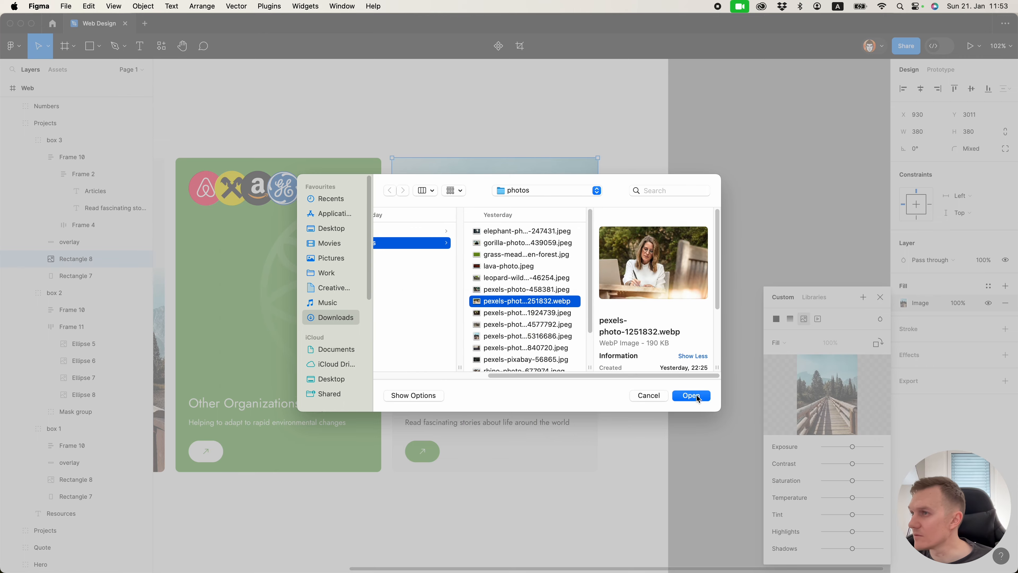
click(698, 396)
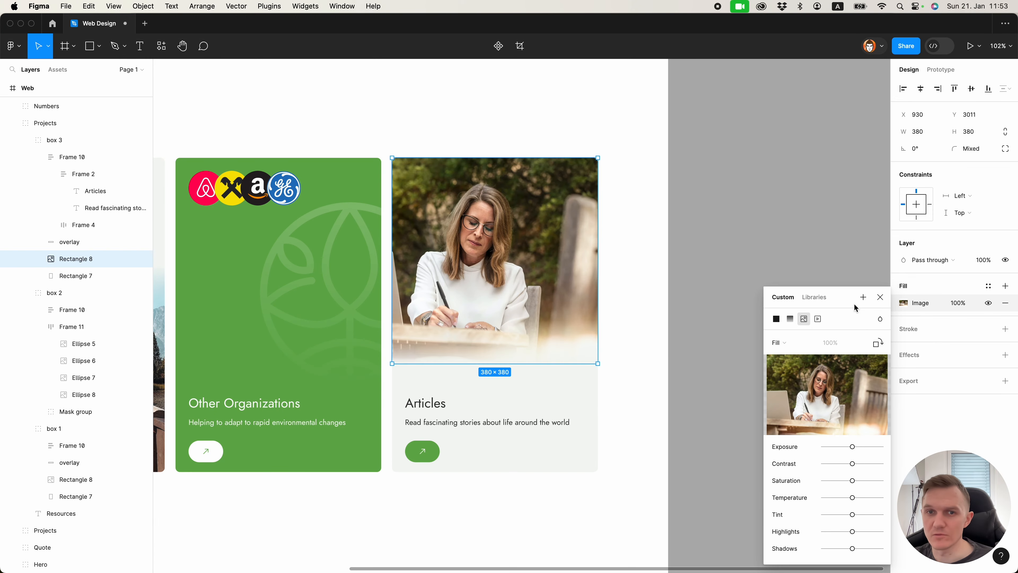
click(880, 297)
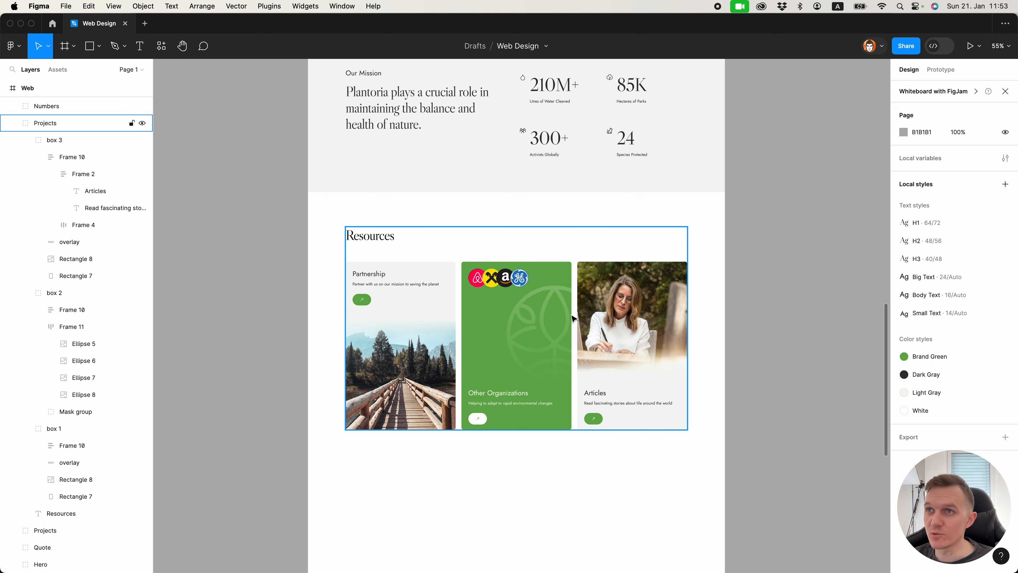
Rename the group holding the three resource cards as Resources and collapse the expanded layer groups.
click(480, 301)
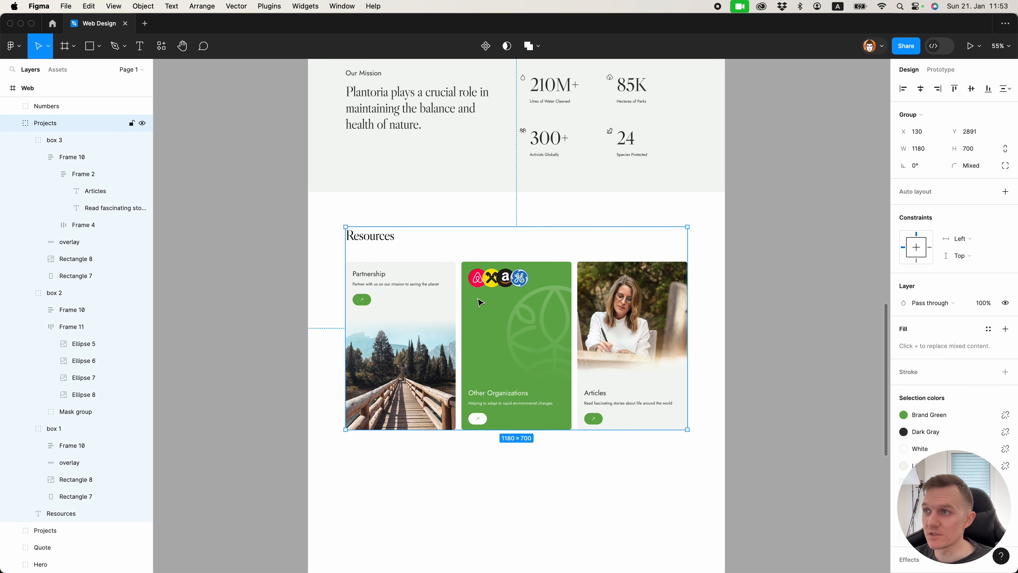
click(13, 122)
double_click(45, 123)
text(Resources)
key(Return)
click(10, 173)
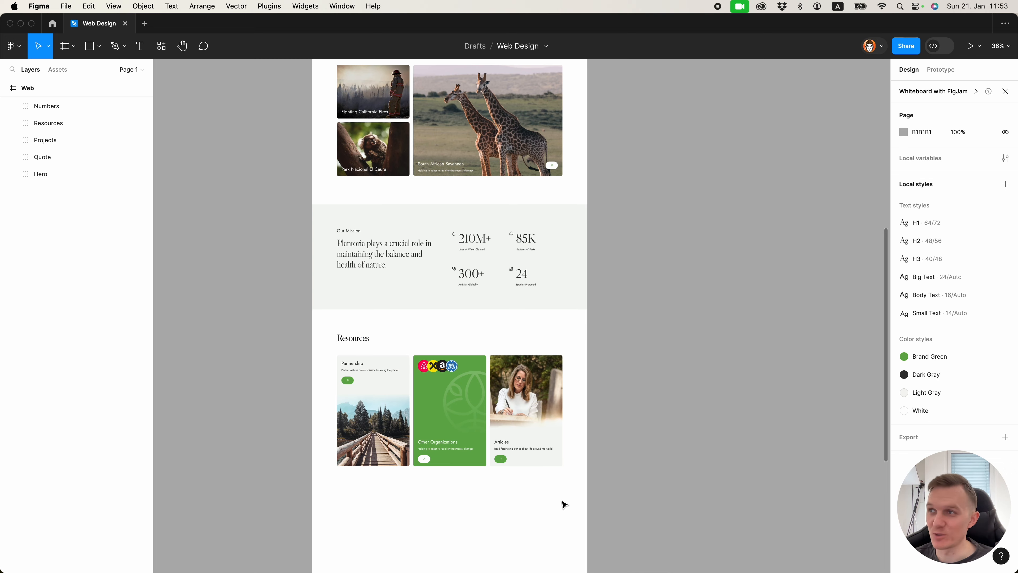
scroll(465, 363, up, 5)
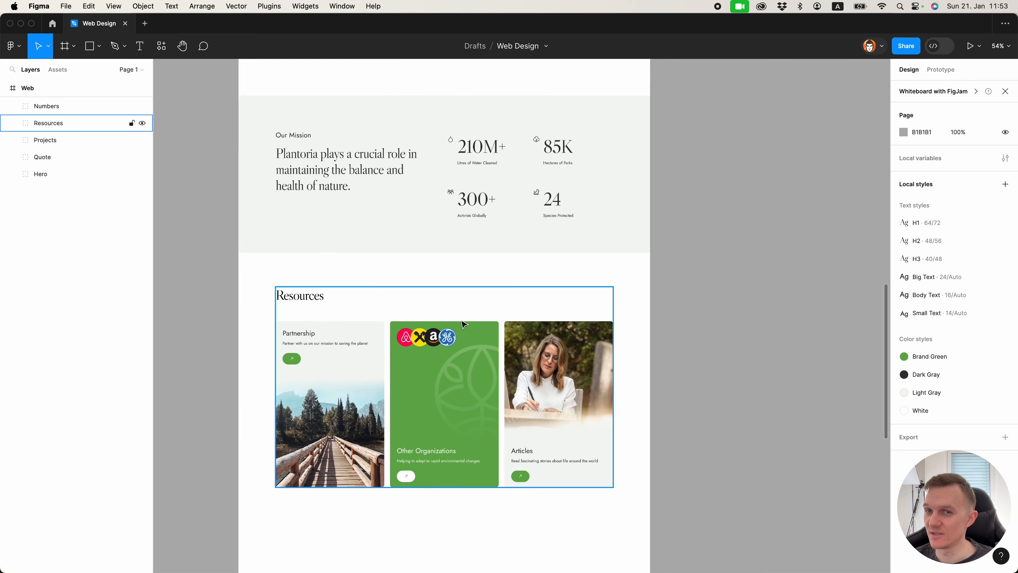
scroll(464, 323, down, 3)
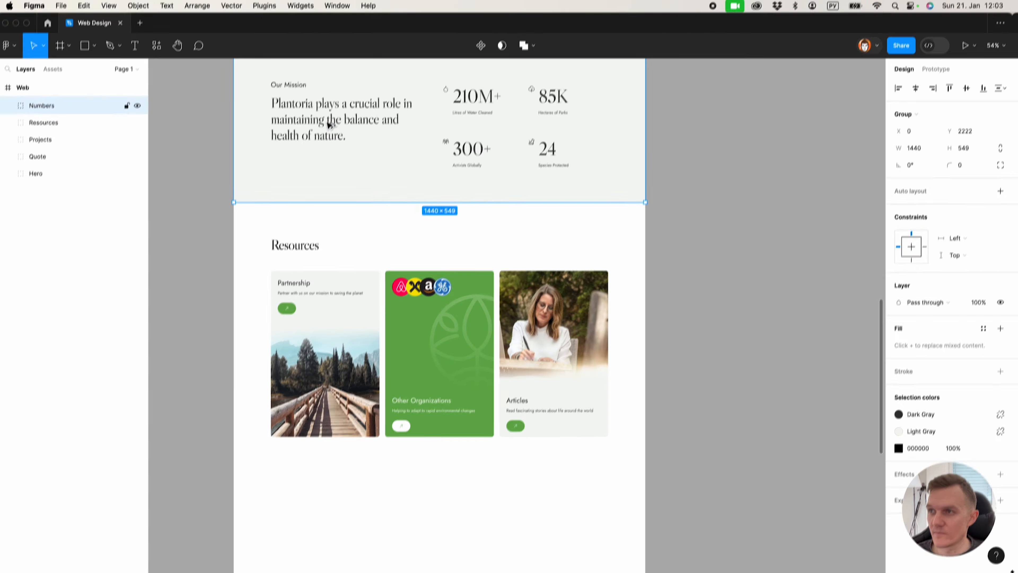
Duplicate the Numbers section below the Resources cards and rename the copy's layer as How.
drag(333, 113, 329, 473)
click(379, 180)
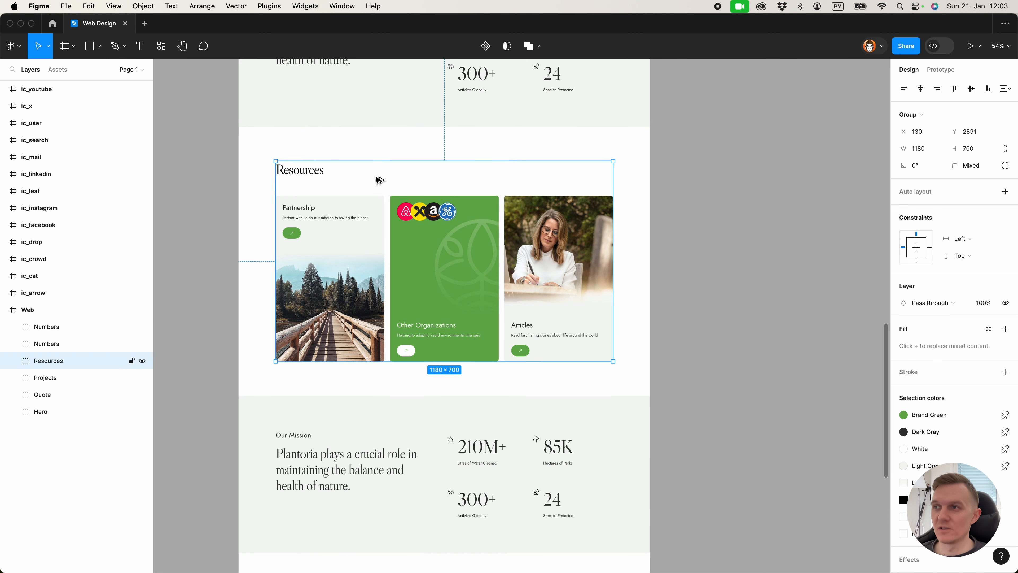
click(348, 491)
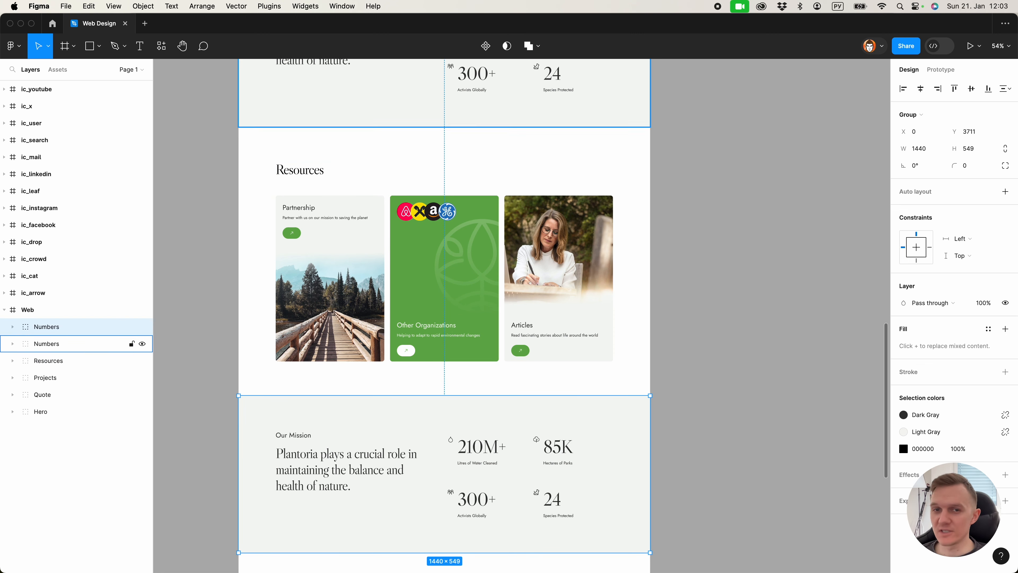
double_click(54, 326)
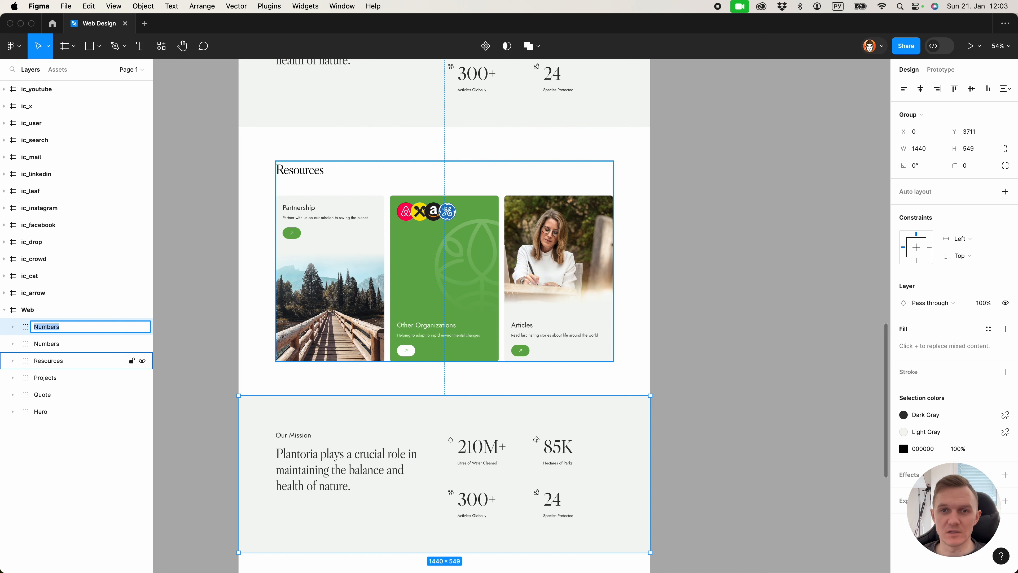
text(How)
key(Return)
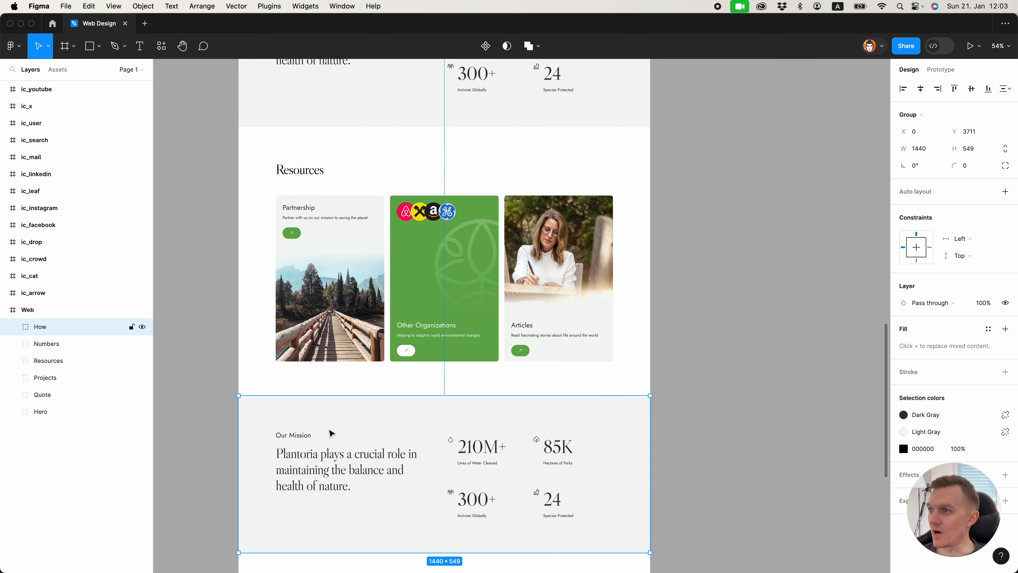
Change the small heading of the copied section to How We Work.
scroll(330, 429, down, 5)
click(330, 427)
click(296, 269)
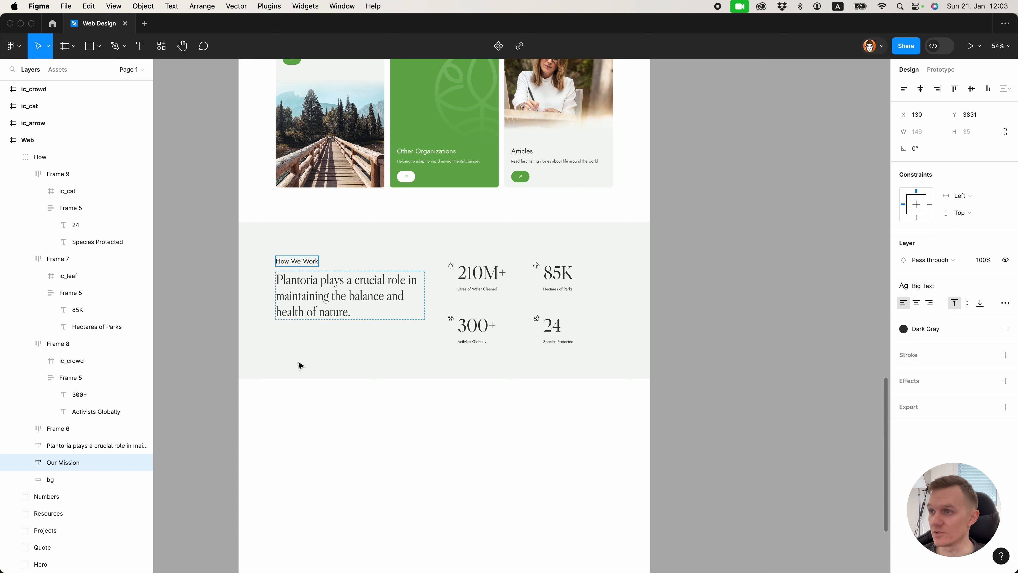
key(Escape)
key(Escape)
Replace the section's paragraph with "Conservation efforts that focus on preserving and restoring ecological organization help safeguard delicate relationships between species".
click(302, 308)
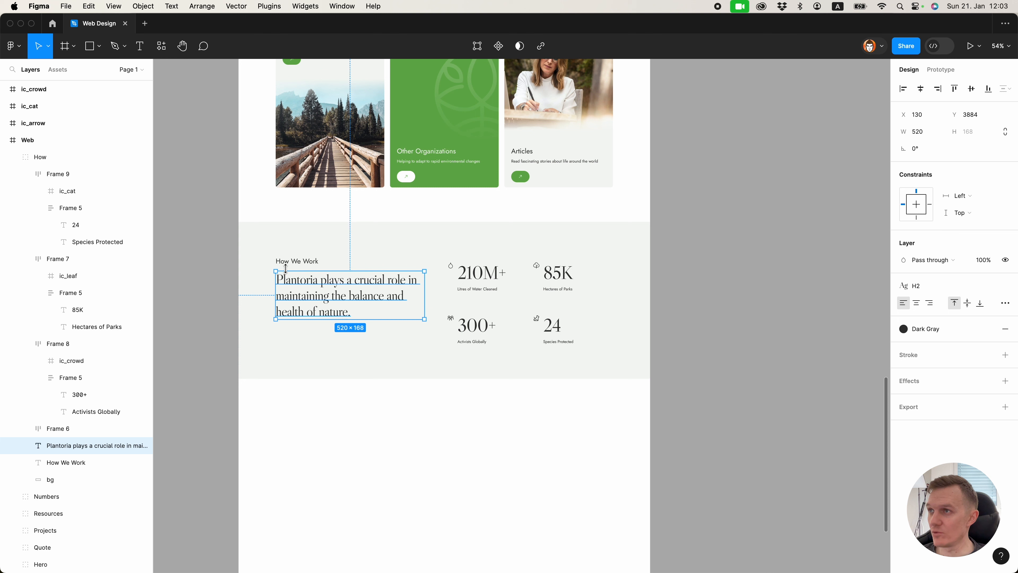
click(136, 71)
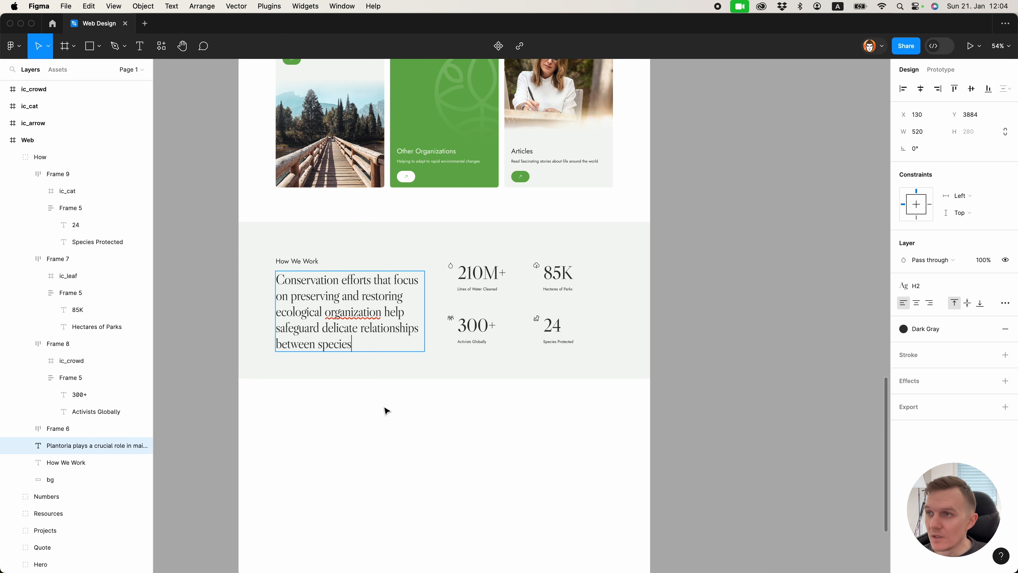
click(385, 408)
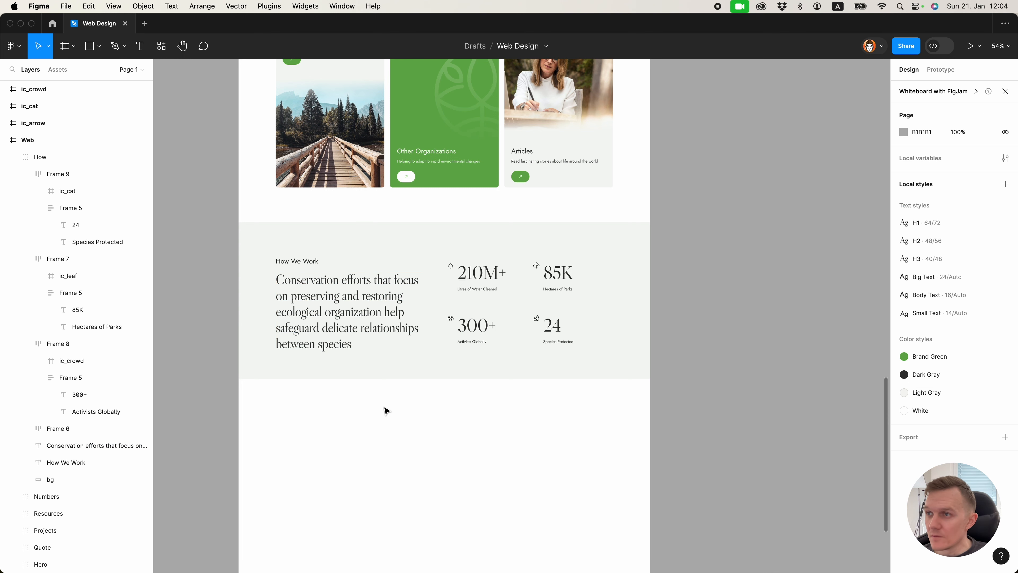
Show the layout grid, move the How We Work heading and paragraph to X 530, and widen the paragraph to 780.
scroll(385, 409, up, 2)
click(375, 335)
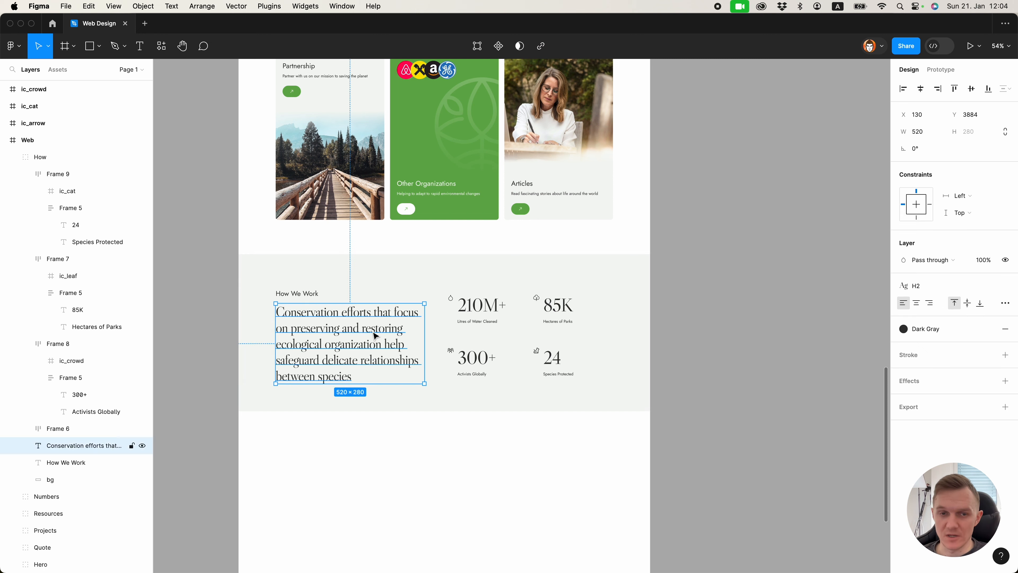
click(297, 295)
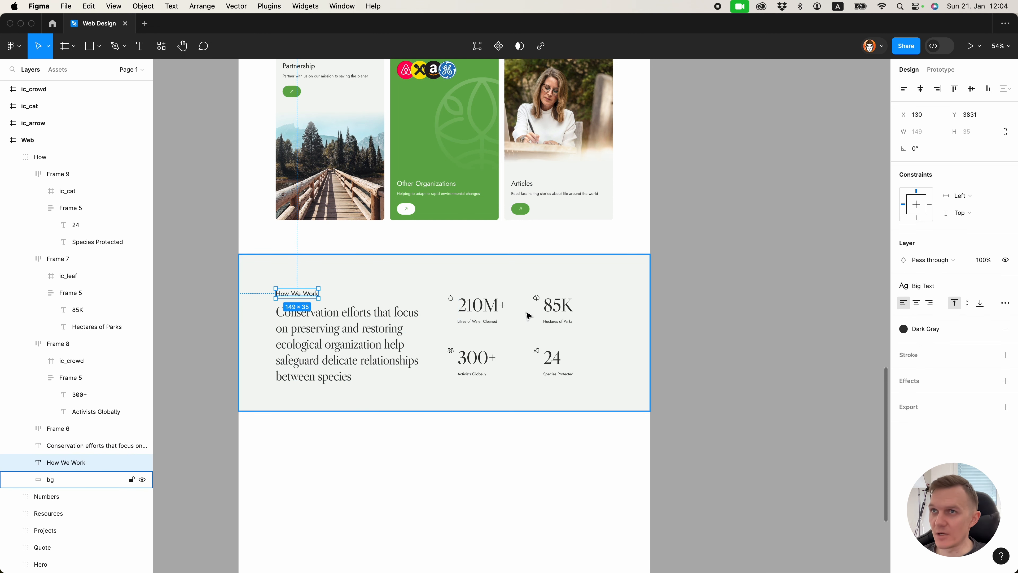
shift+click(338, 344)
drag(338, 344, 418, 343)
key(shift+g)
click(417, 343)
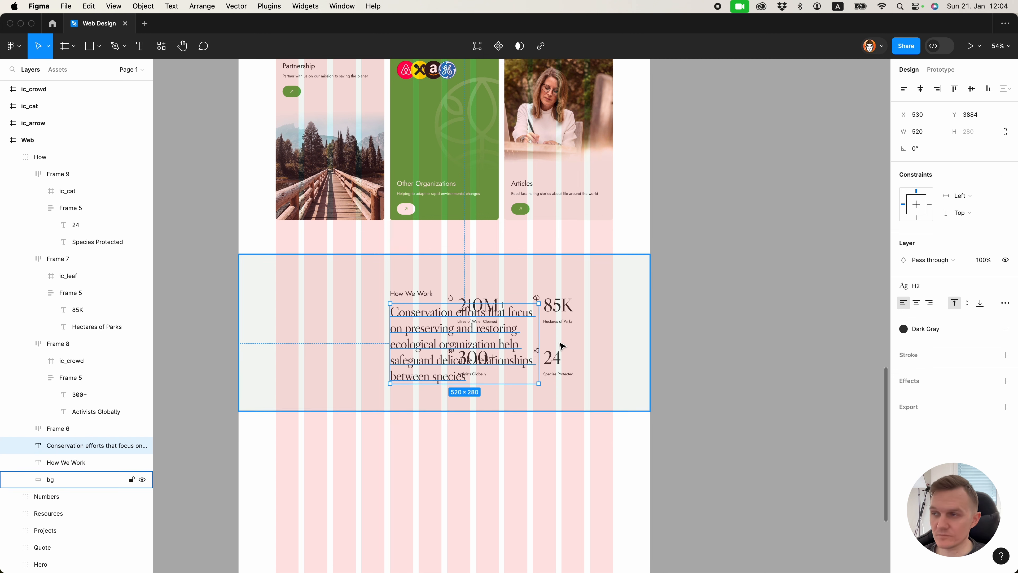
drag(539, 345, 609, 341)
click(549, 447)
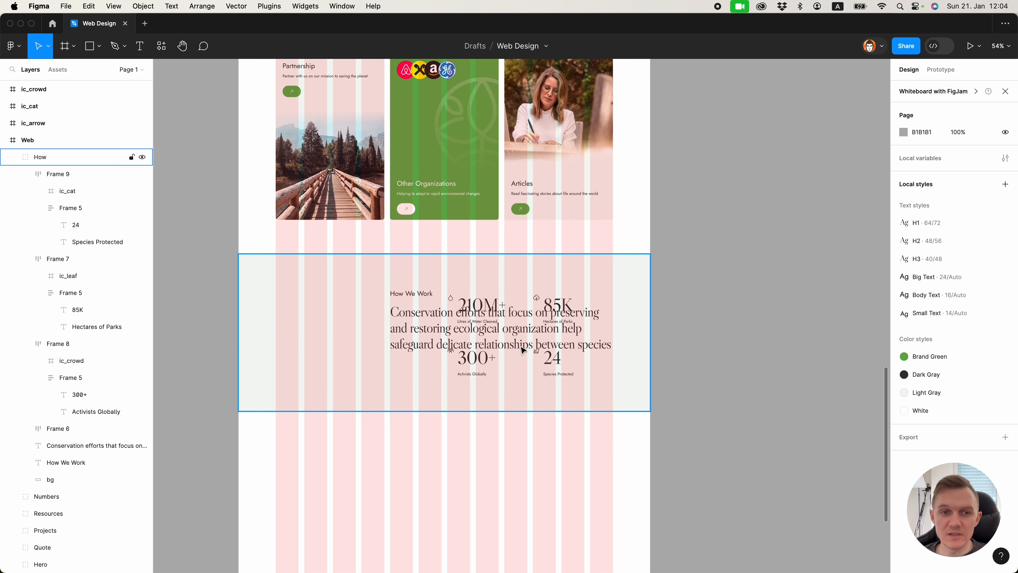
super+click(408, 295)
click(408, 301)
click(411, 314)
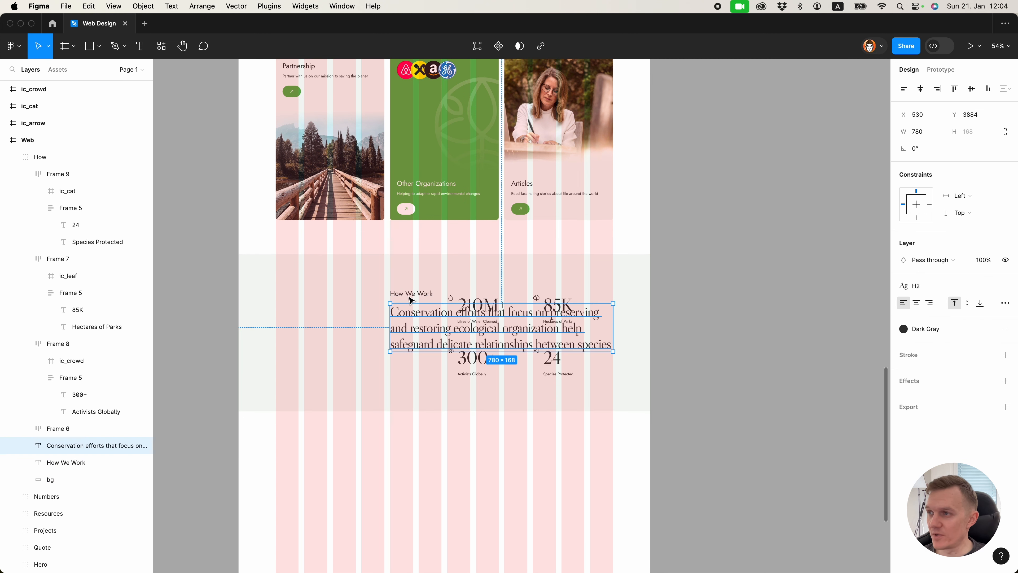
shift+click(409, 295)
drag(404, 325, 429, 336)
key(super+z)
key(super+z)
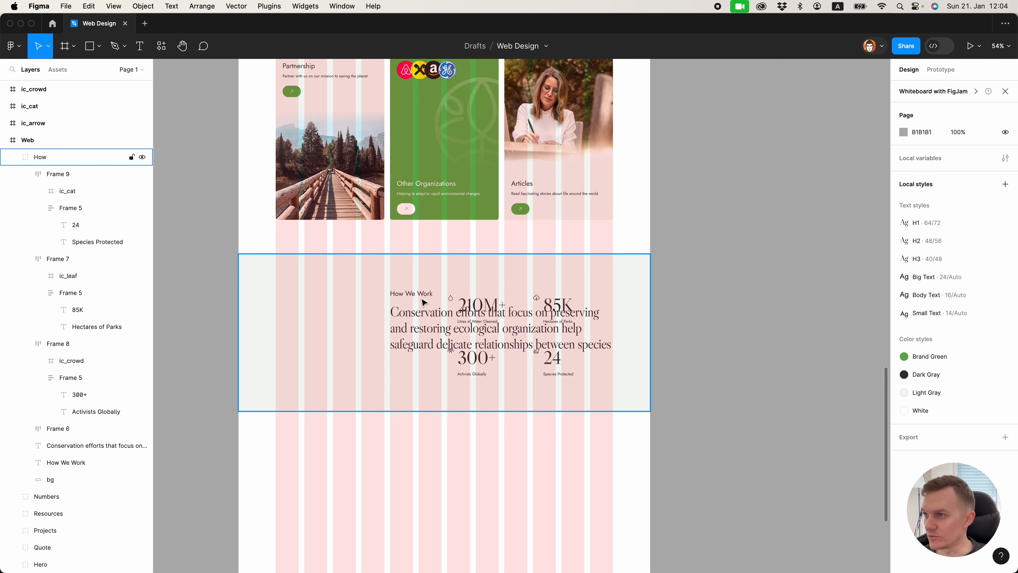
Collapse the stat frames in the How group and move the 210M+ stat to the first grid column at X 130.
click(406, 293)
click(21, 176)
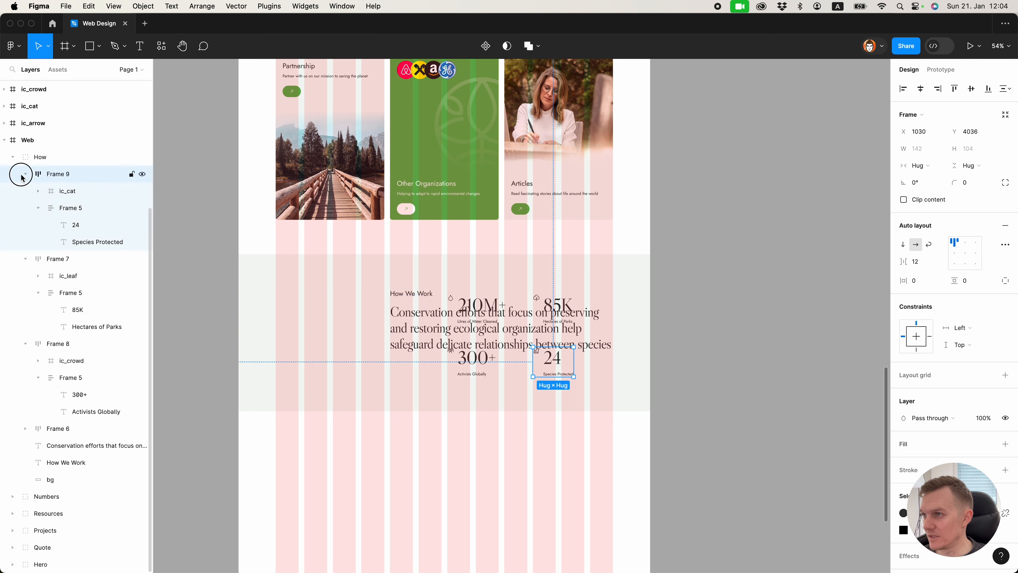
click(25, 174)
click(25, 191)
click(26, 207)
click(26, 223)
click(72, 225)
drag(478, 317, 304, 317)
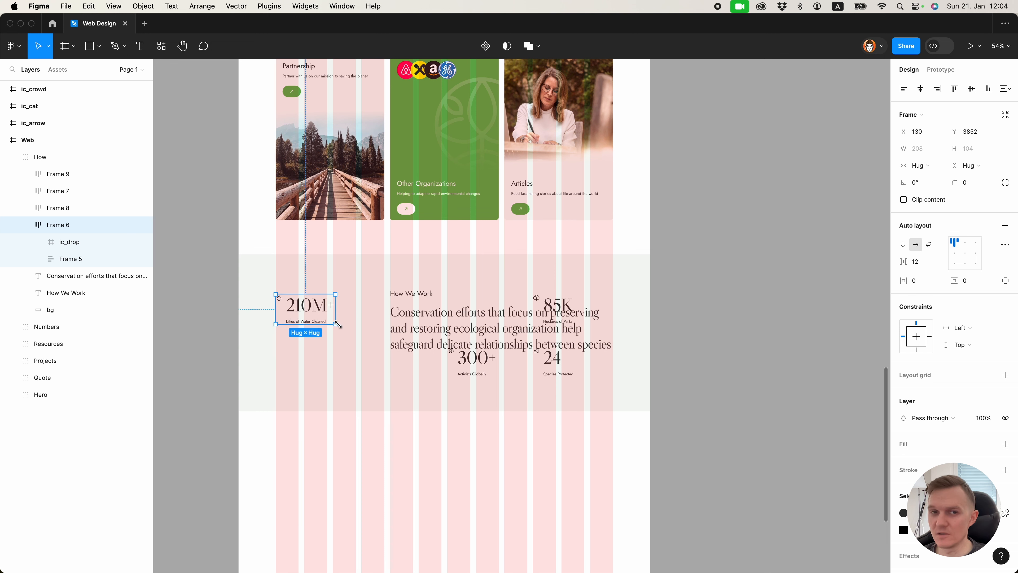
Delete the 85K, 300+ and 24 stat frames from the How section.
click(59, 212)
shift+click(64, 175)
click(223, 253)
Change the remaining stat's number to 64 and its caption to Team Members.
double_click(315, 307)
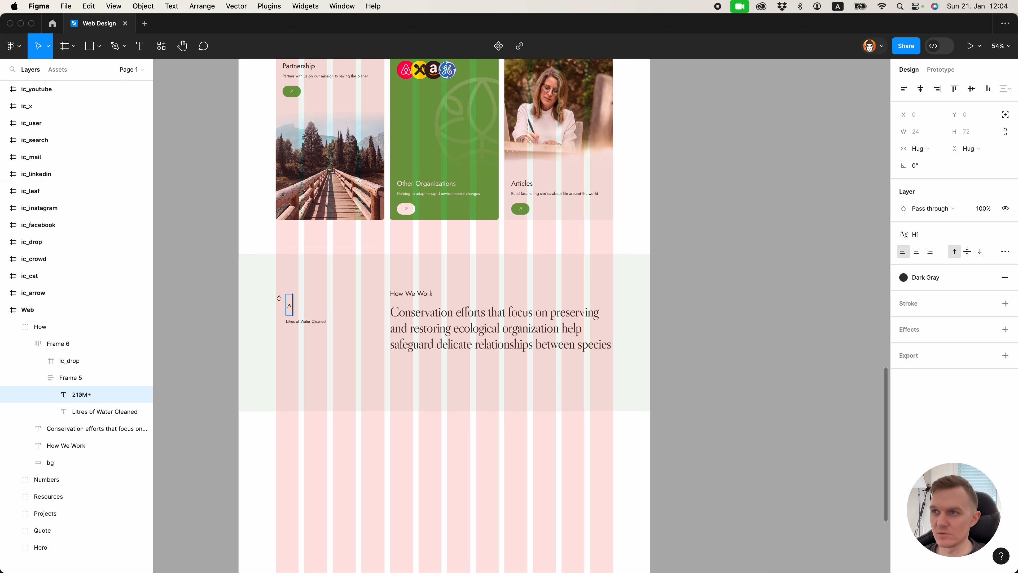
click(312, 321)
text(Team Members)
Replace the drop icon beside the 64 stat with the ic_user icon from the icon set above the page.
click(280, 297)
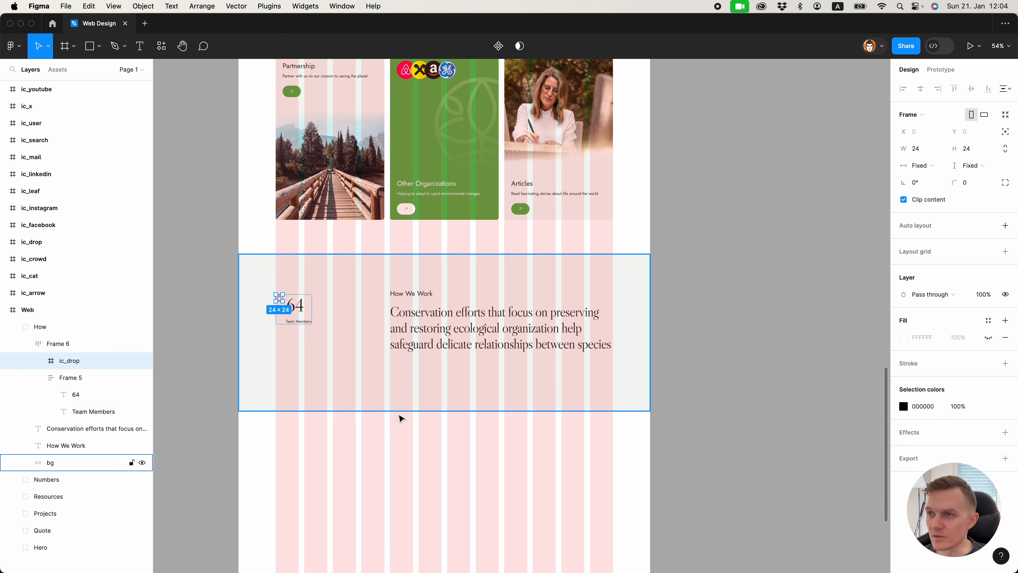
scroll(401, 417, up, 3)
scroll(400, 417, down, 5)
scroll(400, 392, up, 6)
scroll(368, 339, up, 8)
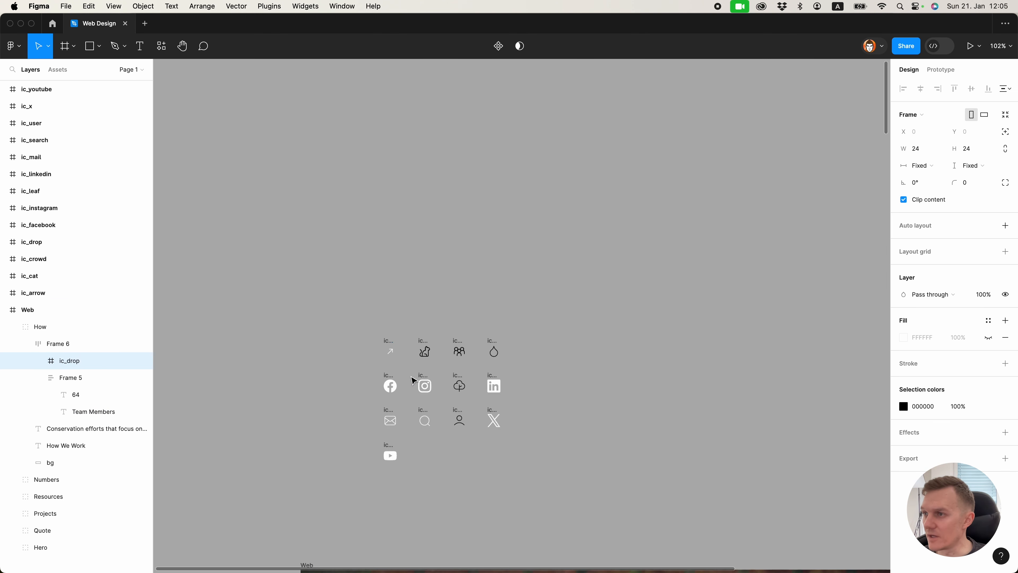
click(465, 416)
scroll(590, 443, down, 10)
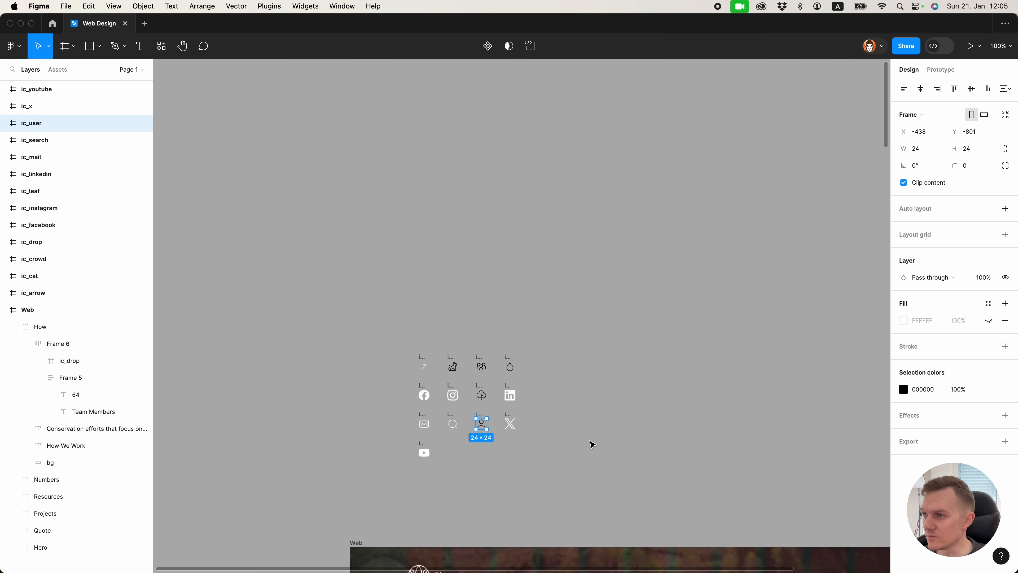
scroll(555, 488, up, 10)
super+click(560, 453)
click(539, 440)
key(super+shift+r)
click(531, 464)
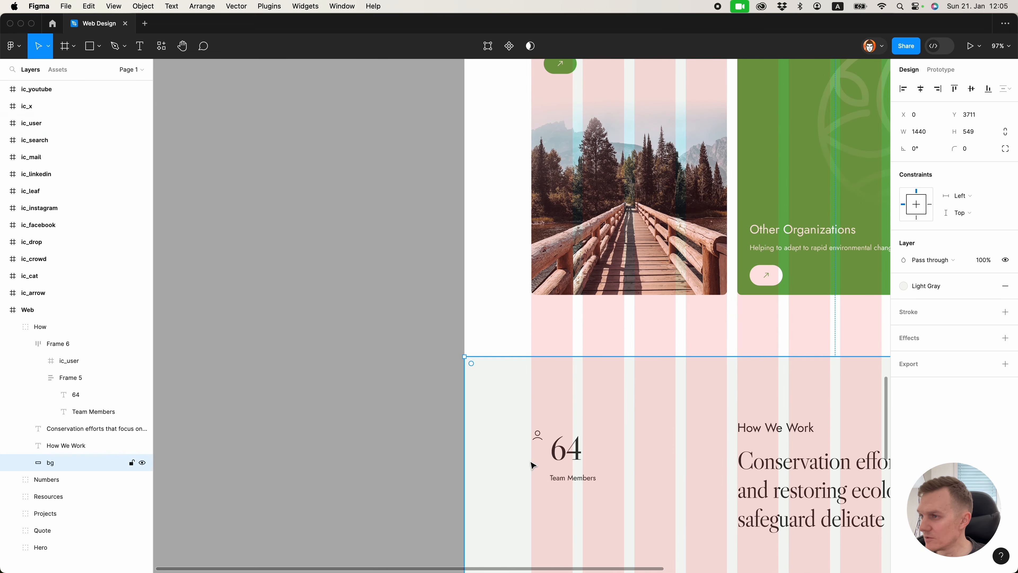
scroll(531, 464, down, 4)
scroll(531, 464, right, 5)
scroll(429, 288, down, 3)
scroll(361, 241, up, 3)
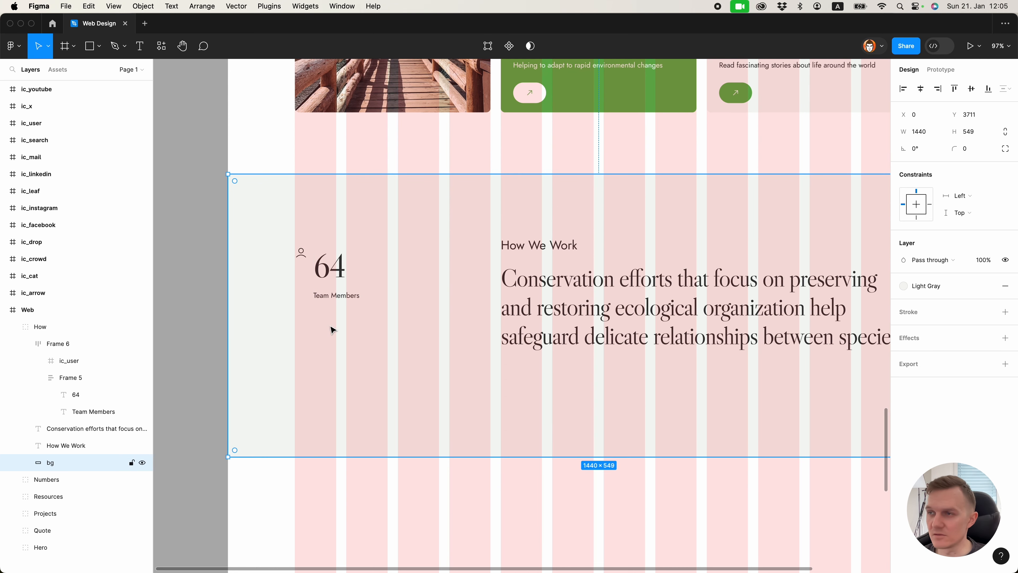
scroll(332, 330, up, 3)
scroll(329, 331, down, 3)
scroll(312, 328, down, 5)
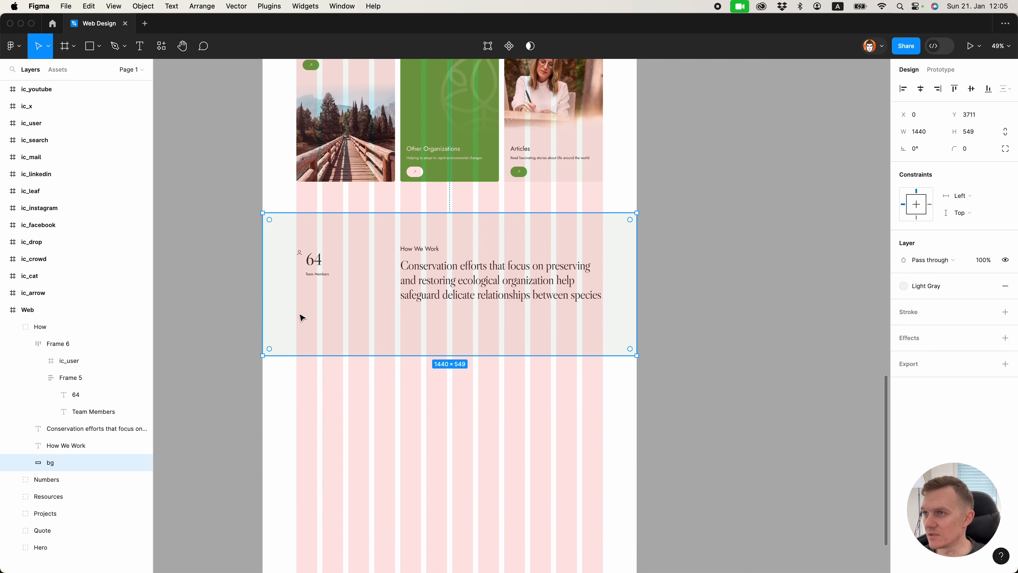
scroll(303, 316, up, 2)
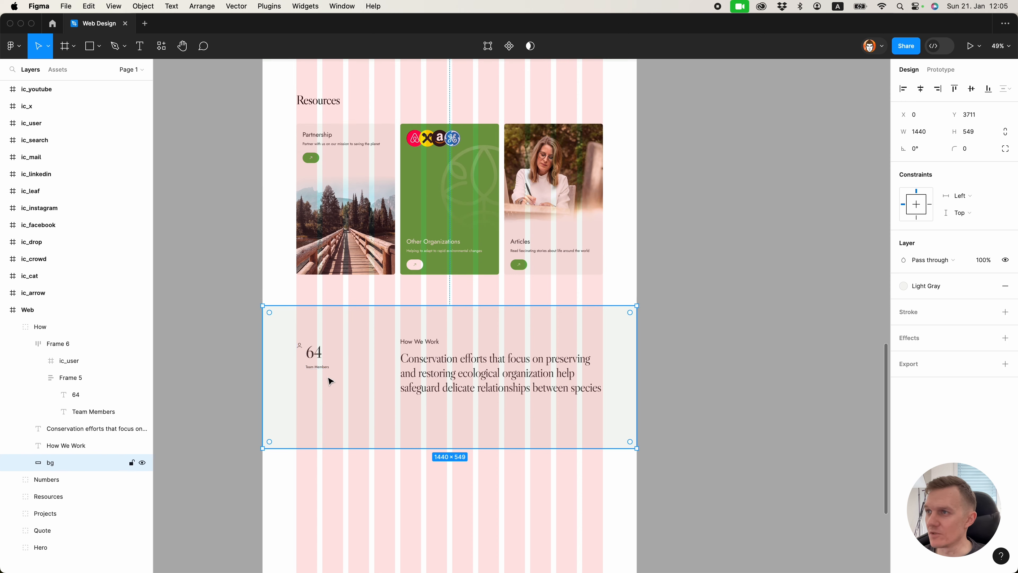
Copy the green Explore More button and paste it into the How section.
scroll(330, 381, up, 6)
super+click(581, 160)
key(super+c)
scroll(257, 334, down, 10)
scroll(281, 331, up, 5)
super+click(353, 310)
key(super+v)
Change the pasted button's label to Join Us and place it below the Team Members stat at X 245, Y 4028.
scroll(367, 277, right, 8)
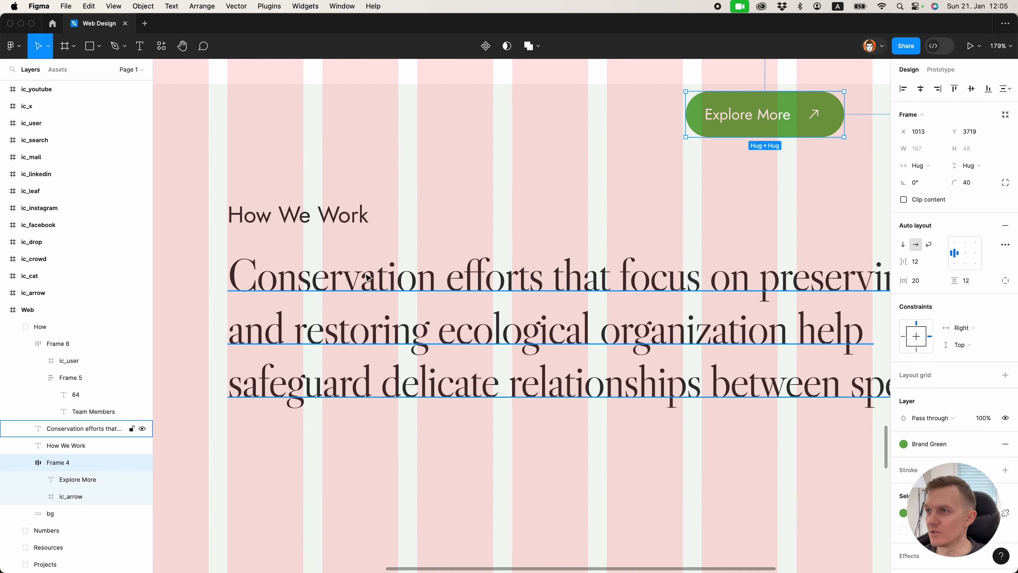
scroll(368, 277, down, 6)
drag(480, 229, 199, 317)
super+double_click(199, 317)
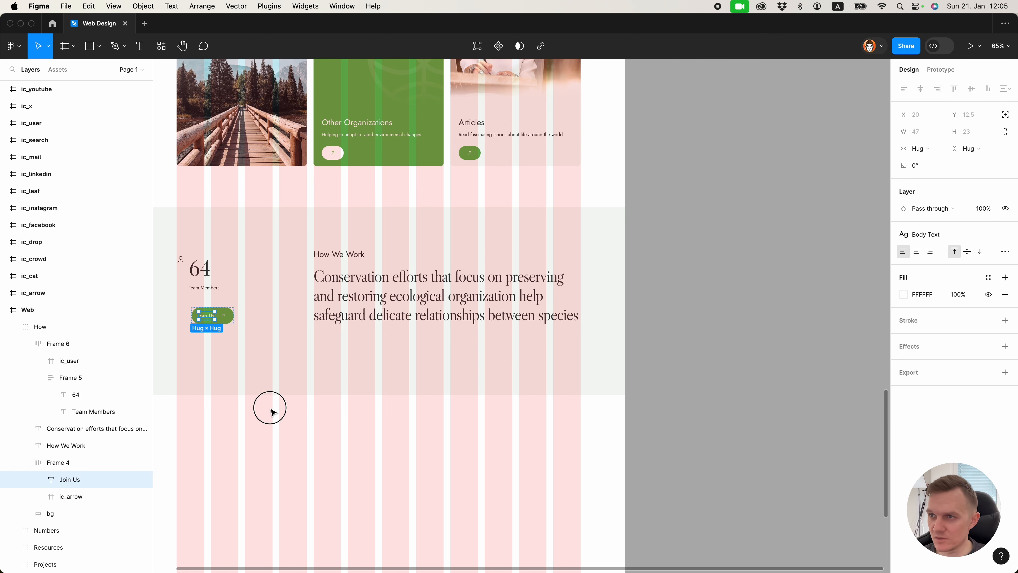
key(Escape)
key(Escape)
scroll(339, 389, left, 5)
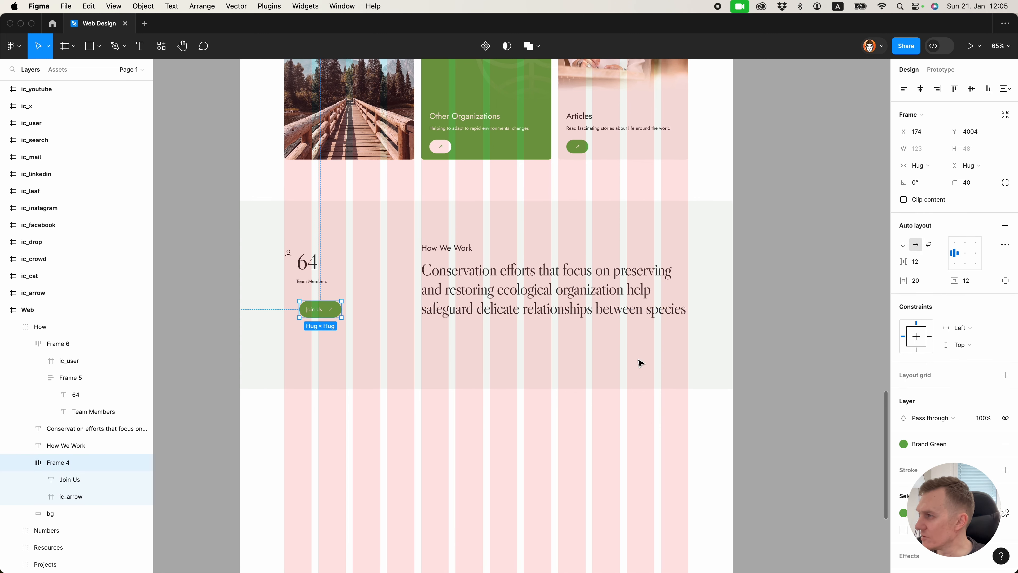
scroll(298, 309, up, 3)
drag(347, 319, 384, 331)
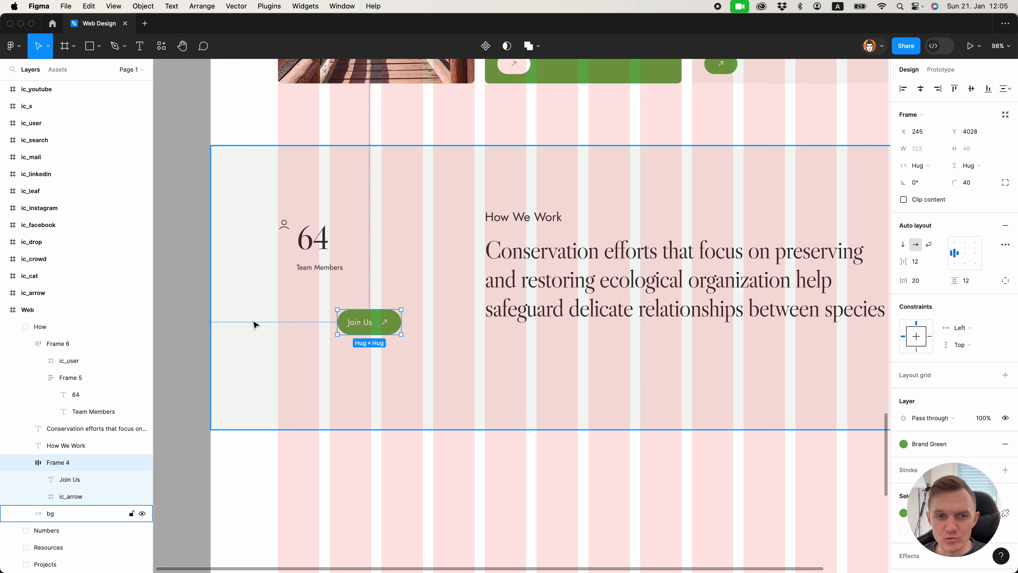
key(o)
key(v)
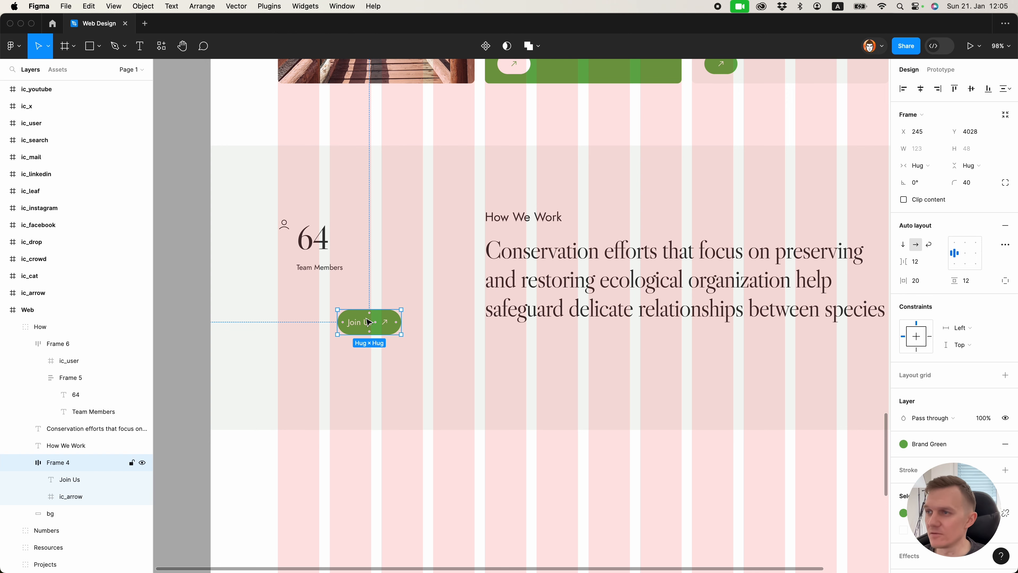
Copy the partner logo row from the Other Organizations card into the How section and place it at X 130, Y 4020.
scroll(368, 322, down, 5)
scroll(368, 323, up, 4)
double_click(461, 226)
double_click(461, 225)
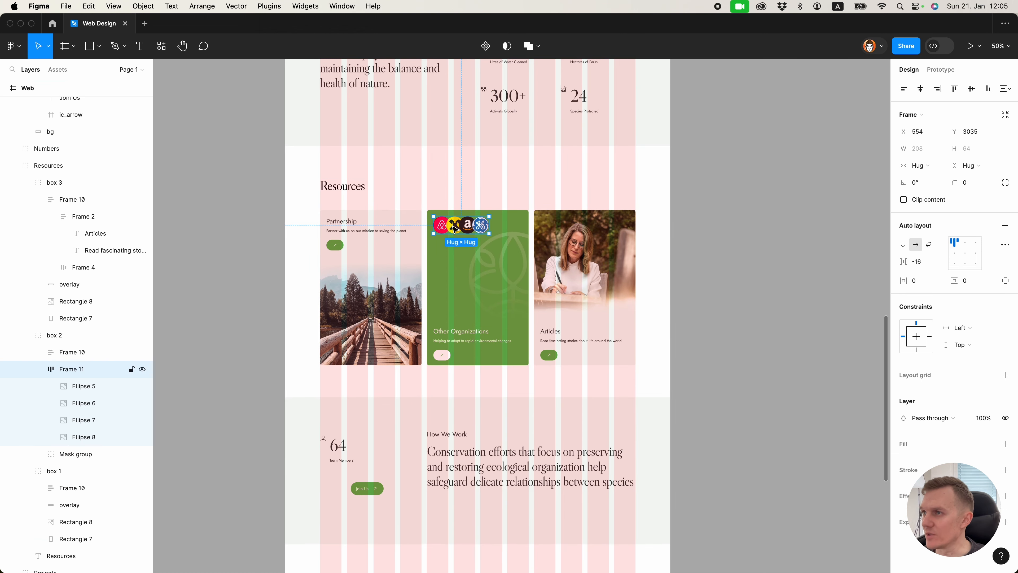
scroll(372, 392, down, 4)
key(super+c)
scroll(336, 316, up, 5)
click(331, 316)
key(super+v)
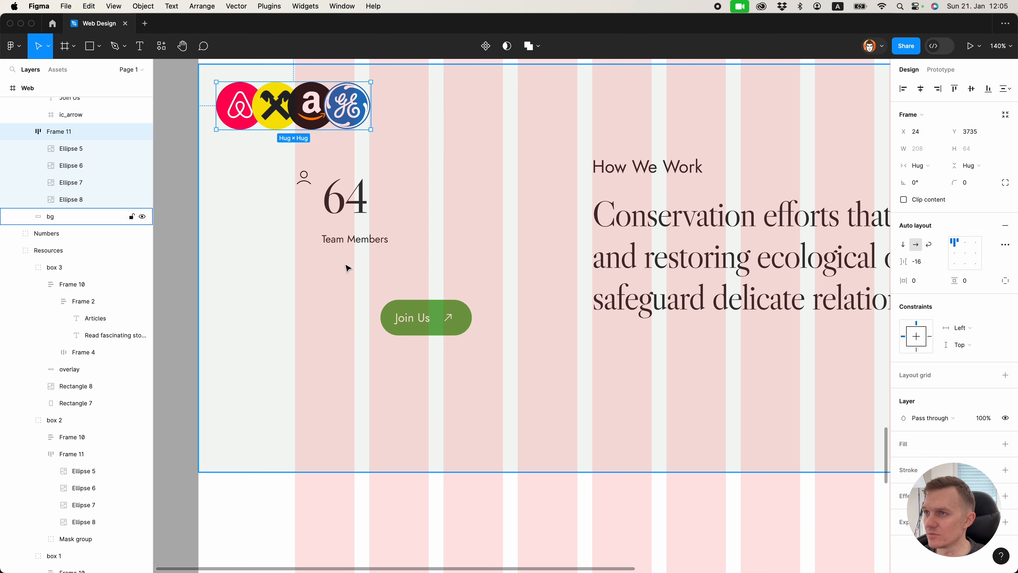
drag(242, 126, 321, 338)
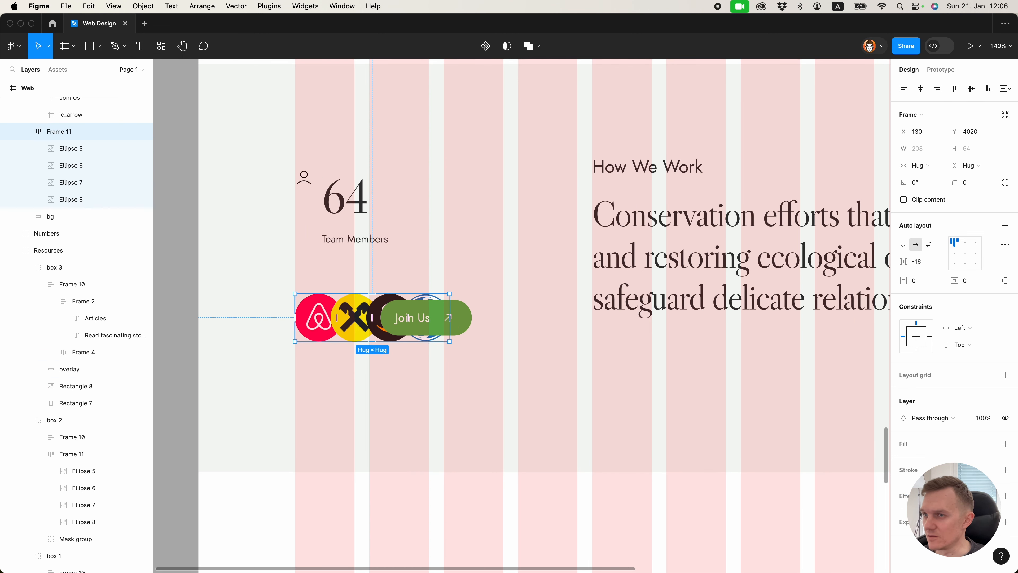
Delete the fourth logo from the copied row and set the remaining three logos to 48 × 48.
click(96, 149)
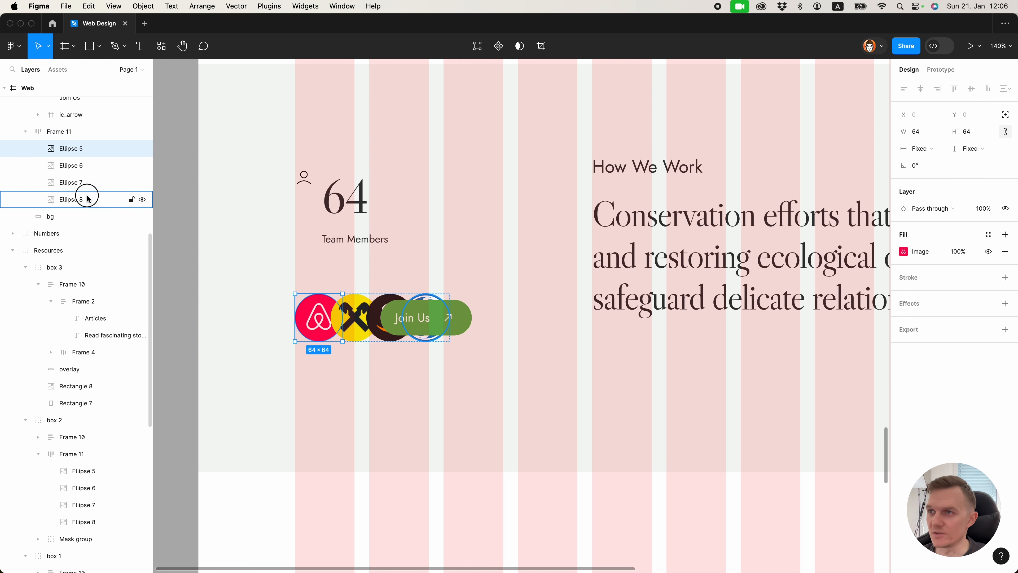
click(457, 313)
click(458, 311)
drag(434, 311, 472, 311)
drag(404, 355, 327, 291)
click(986, 133)
text(48)
key(Return)
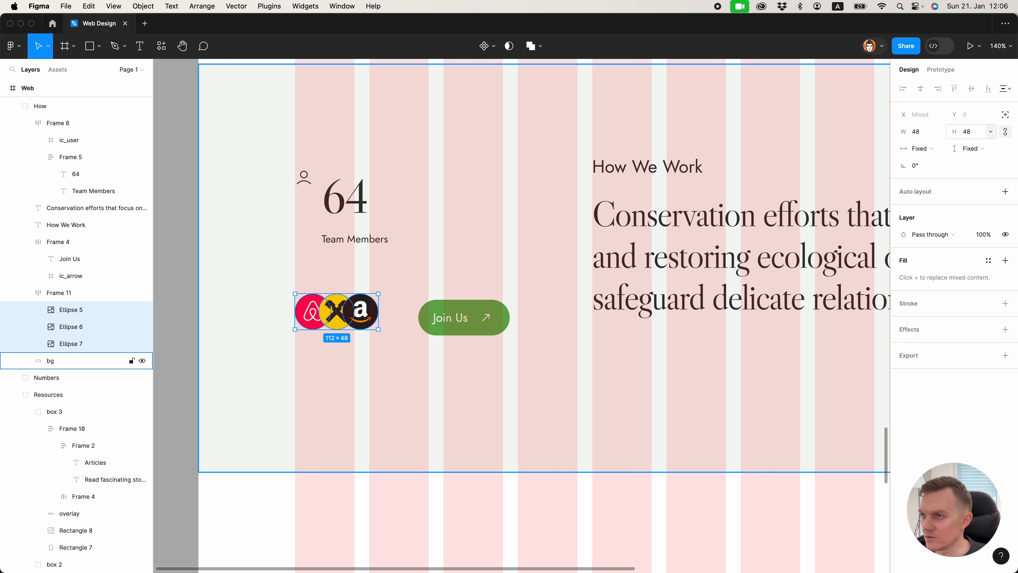
Place the Join Us button directly beside the three-logo row at X 242 and move both up to Y 3989.
drag(453, 315, 423, 311)
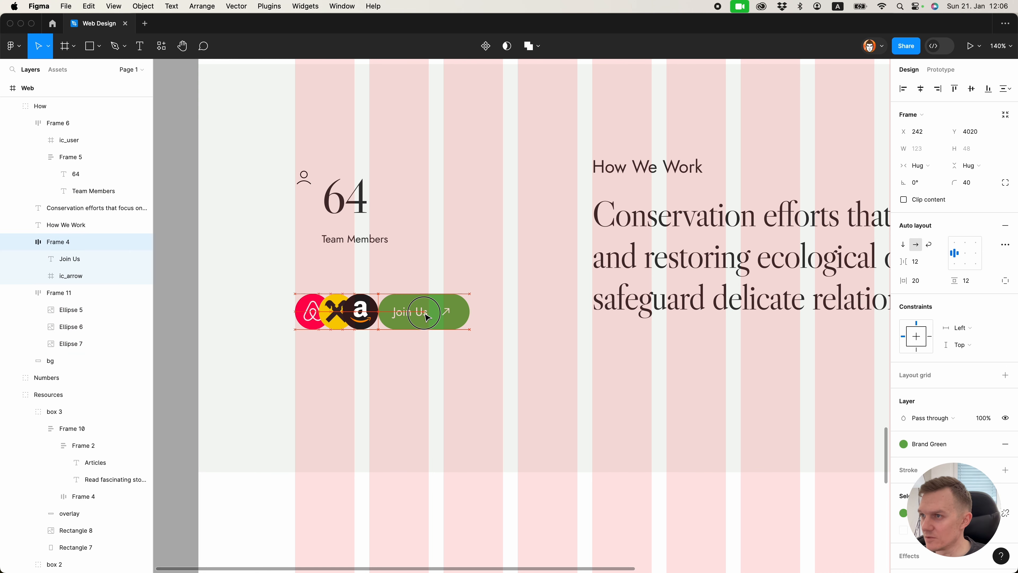
click(419, 371)
scroll(350, 359, down, 5)
scroll(350, 359, up, 5)
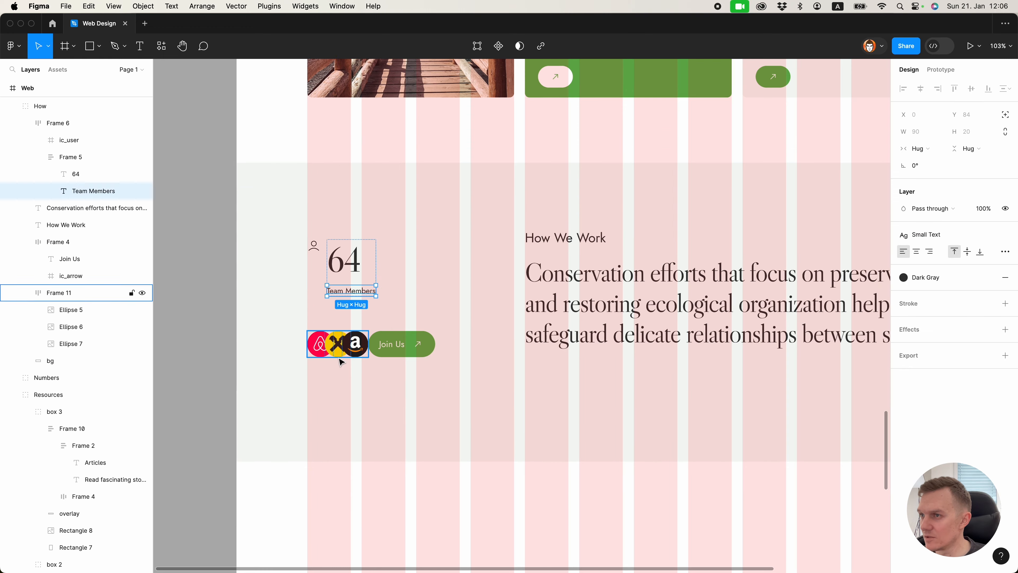
click(340, 345)
shift+click(404, 337)
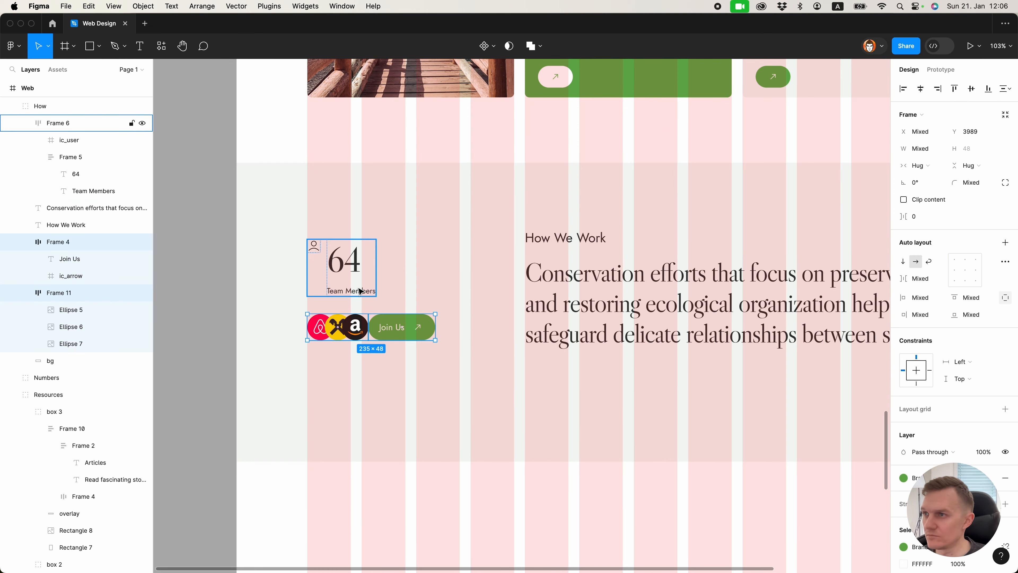
Align the top of the Team Members stat with the top of the How We Work heading.
click(309, 390)
scroll(294, 370, down, 5)
key(Tab)
shift+click(318, 318)
click(955, 89)
click(352, 346)
Move the logo row and Join Us button up to Y 3975 and shorten the How section's background to a height of 461.
scroll(308, 355, up, 5)
click(319, 347)
shift+click(377, 345)
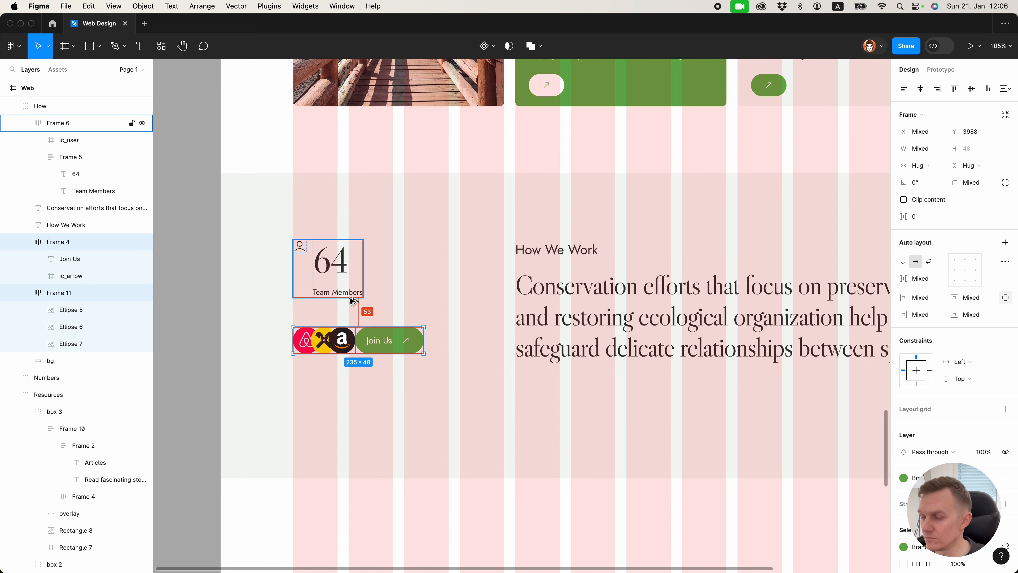
click(363, 388)
scroll(363, 388, down, 5)
drag(448, 421, 447, 403)
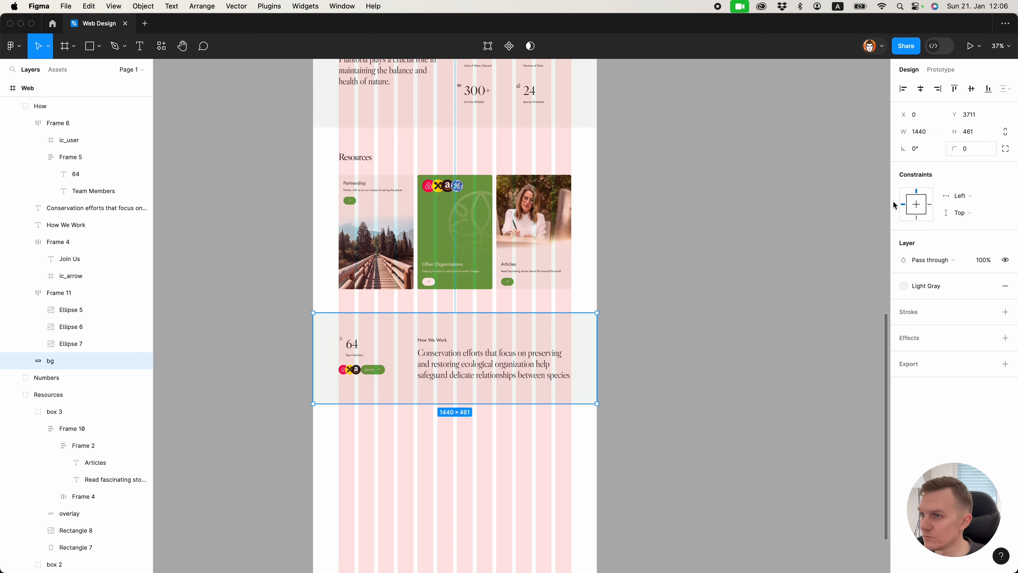
click(753, 252)
Replace the first round logo's image with lava-photo.jpeg and adjust its crop inside the circle.
scroll(352, 388, up, 5)
super+click(317, 347)
super+click(321, 341)
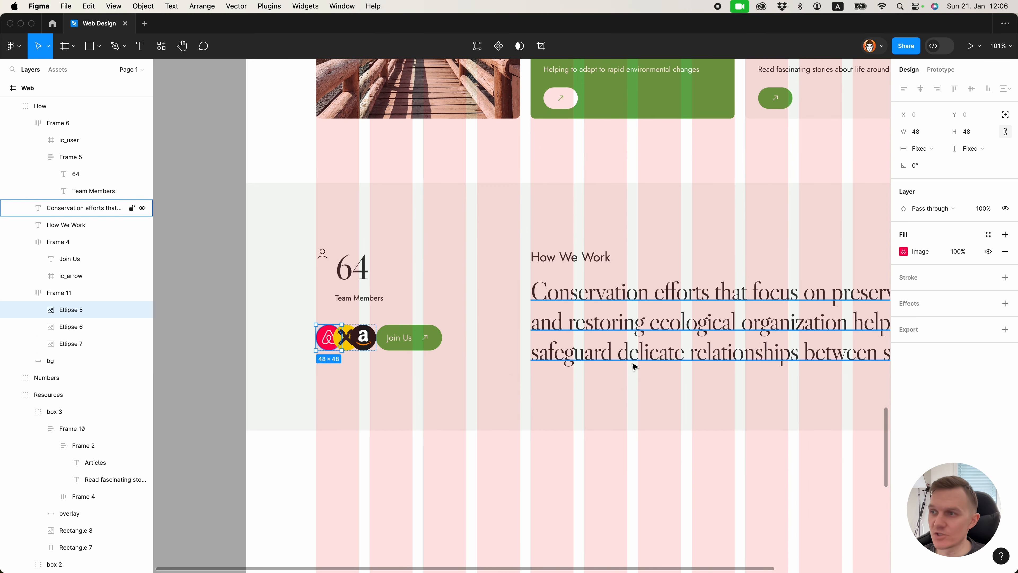
click(903, 251)
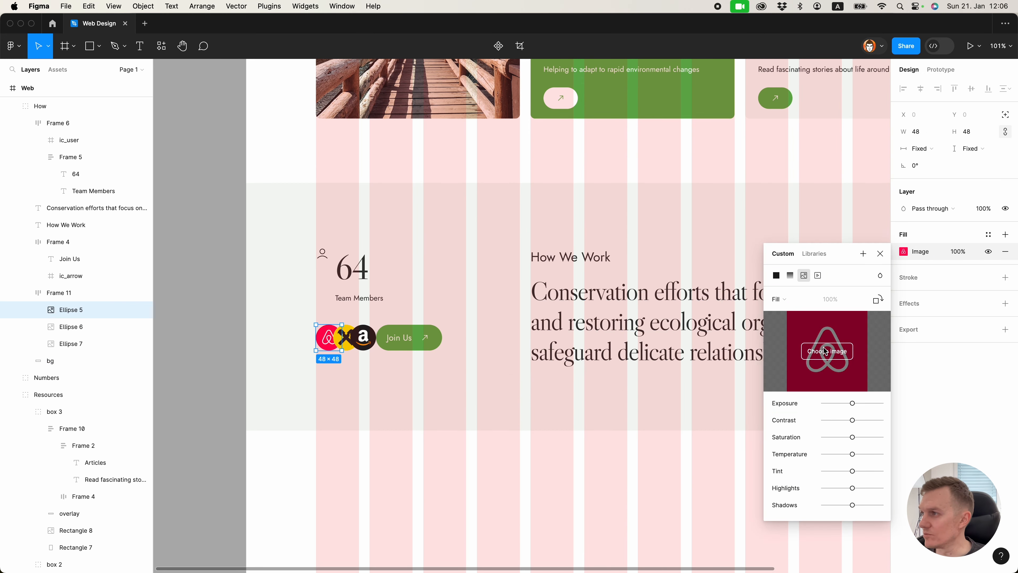
click(825, 351)
double_click(636, 266)
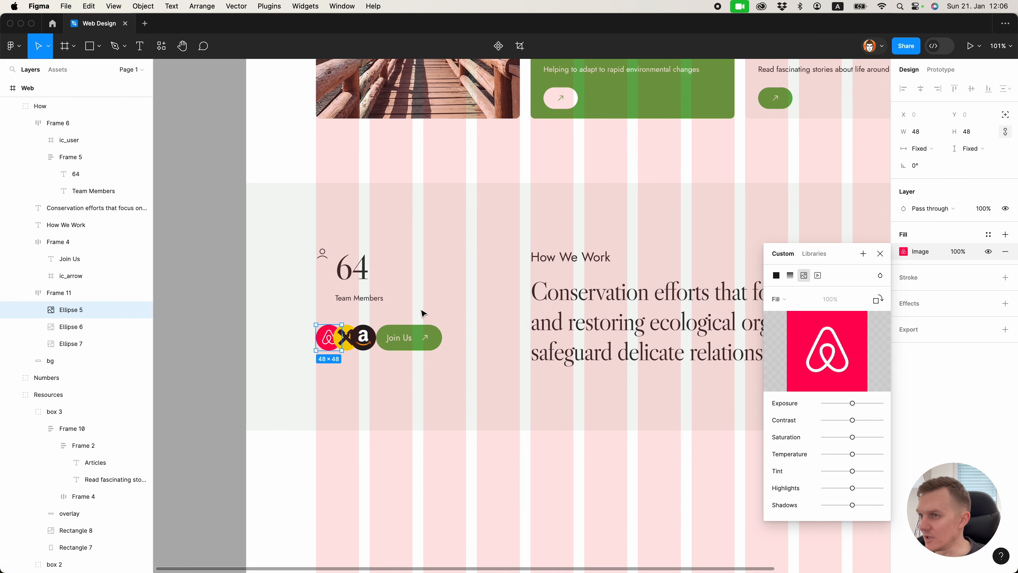
click(780, 299)
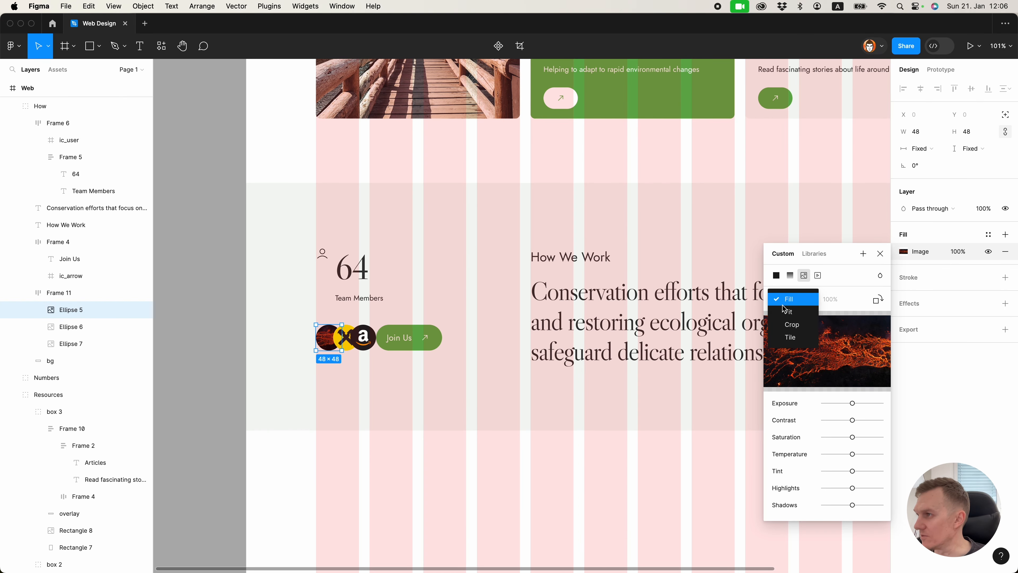
click(785, 324)
drag(307, 325, 293, 304)
click(381, 406)
click(443, 499)
Replace the second round logo's image with the grass meadow photo from the photos folder.
click(71, 327)
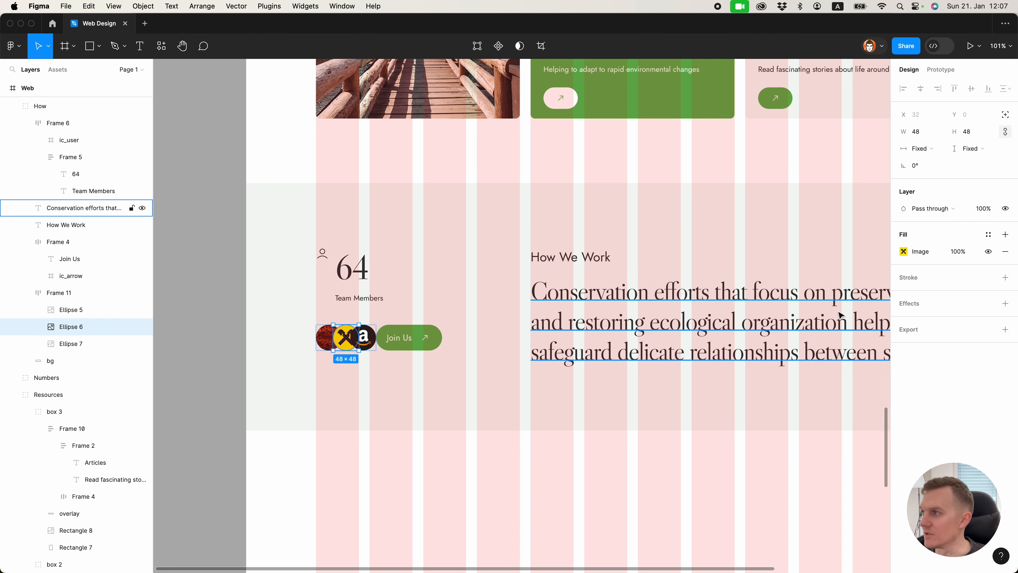
click(904, 251)
click(827, 350)
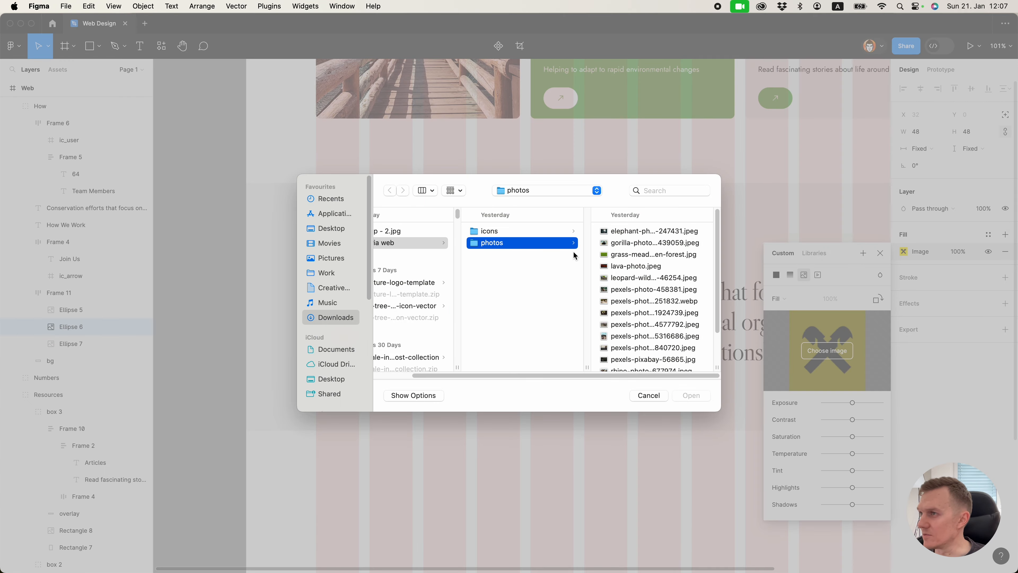
double_click(629, 256)
Replace the Amazon logo's image with the blue ocean water photo and hide the layout grids.
click(368, 341)
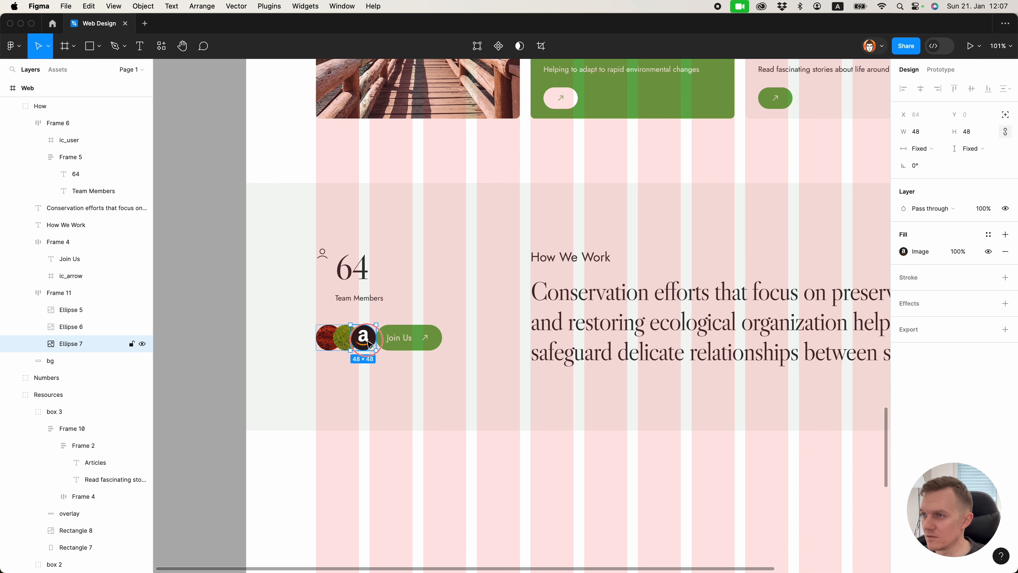
click(903, 255)
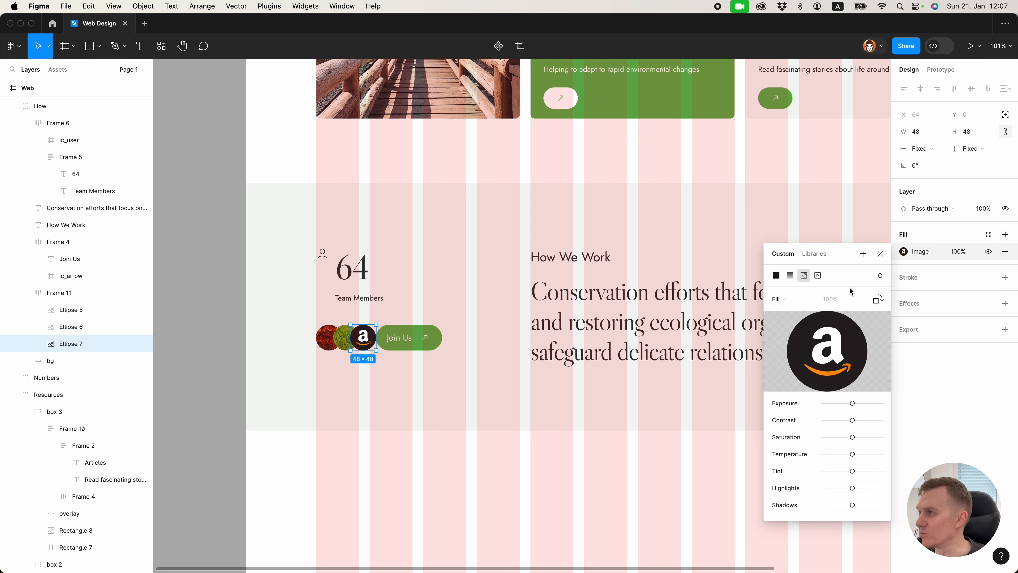
click(827, 348)
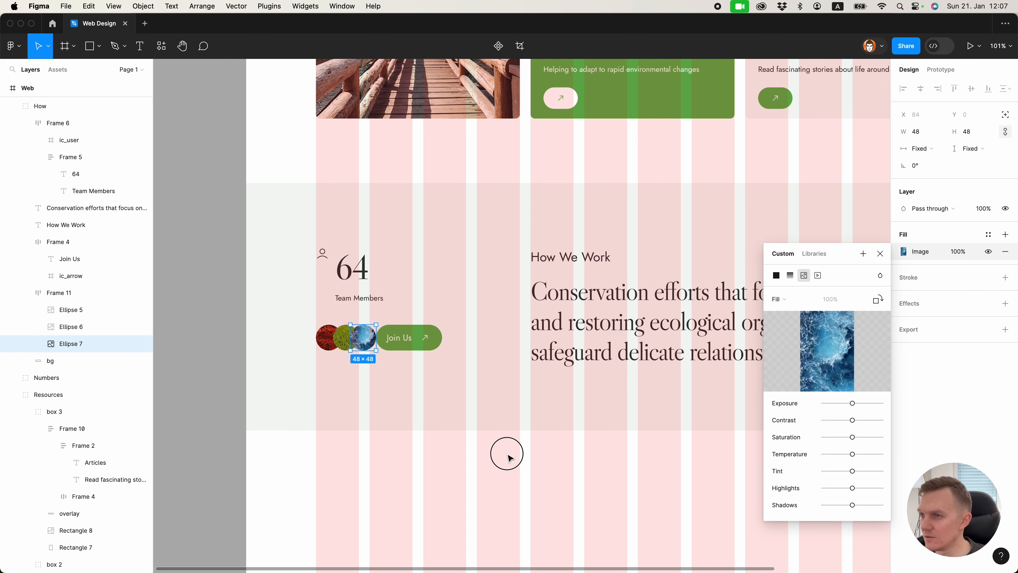
click(505, 455)
key(ctrl+g)
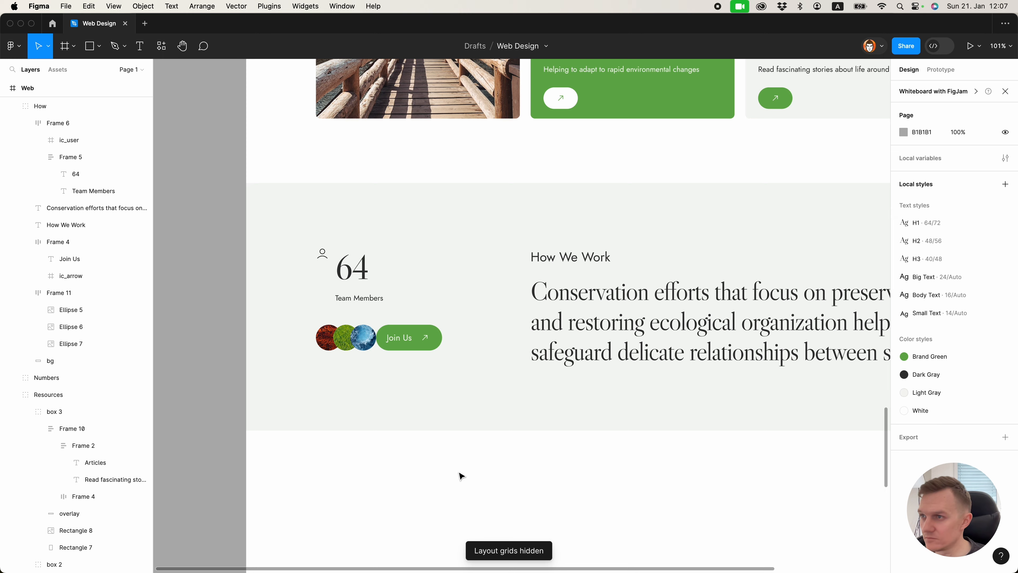
Give the Join Us button a Dark Gray stroke and remove its Brand Green fill.
scroll(459, 475, down, 5)
scroll(456, 494, down, 3)
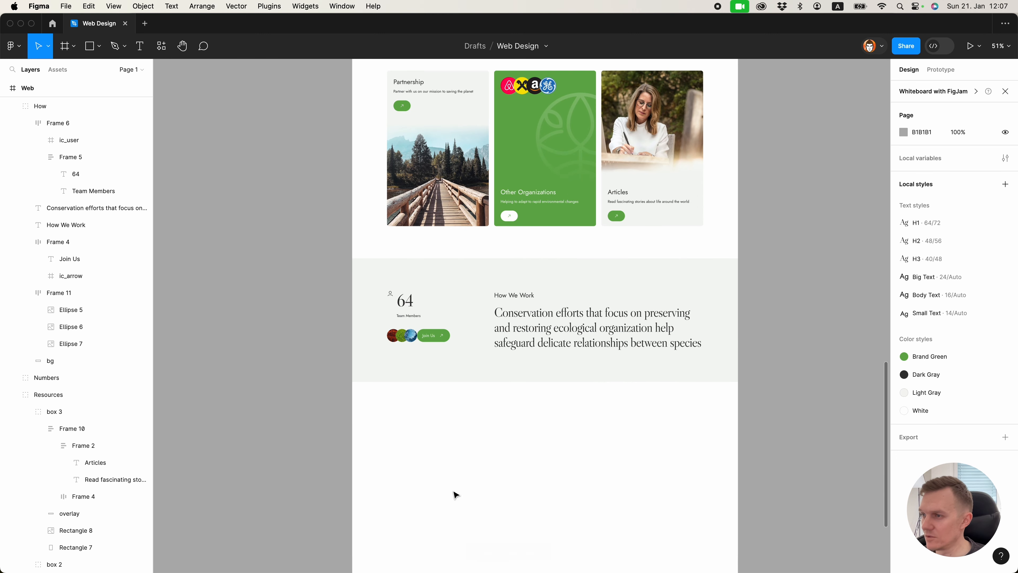
scroll(437, 346, up, 10)
click(436, 341)
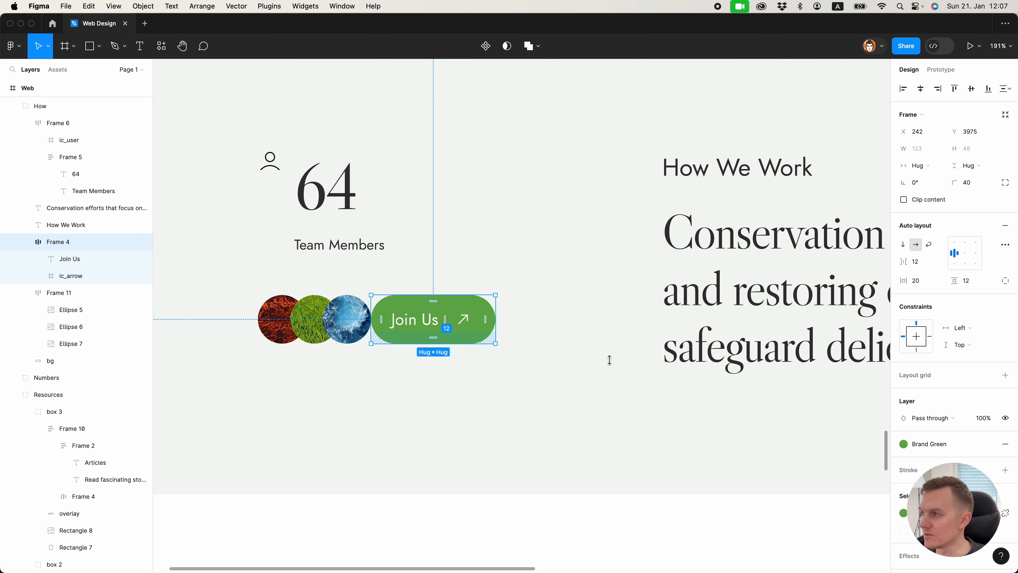
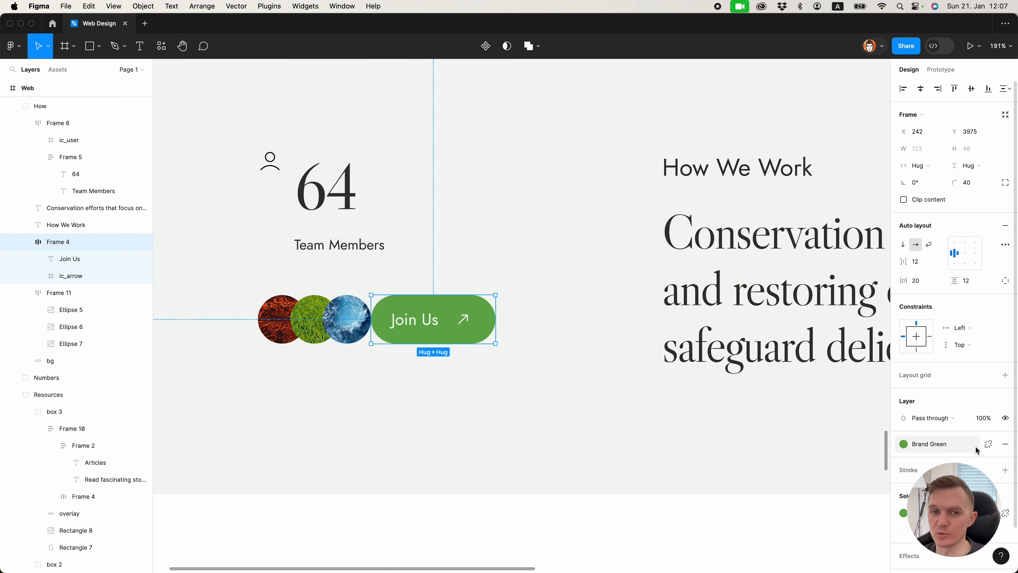
click(1005, 469)
click(988, 486)
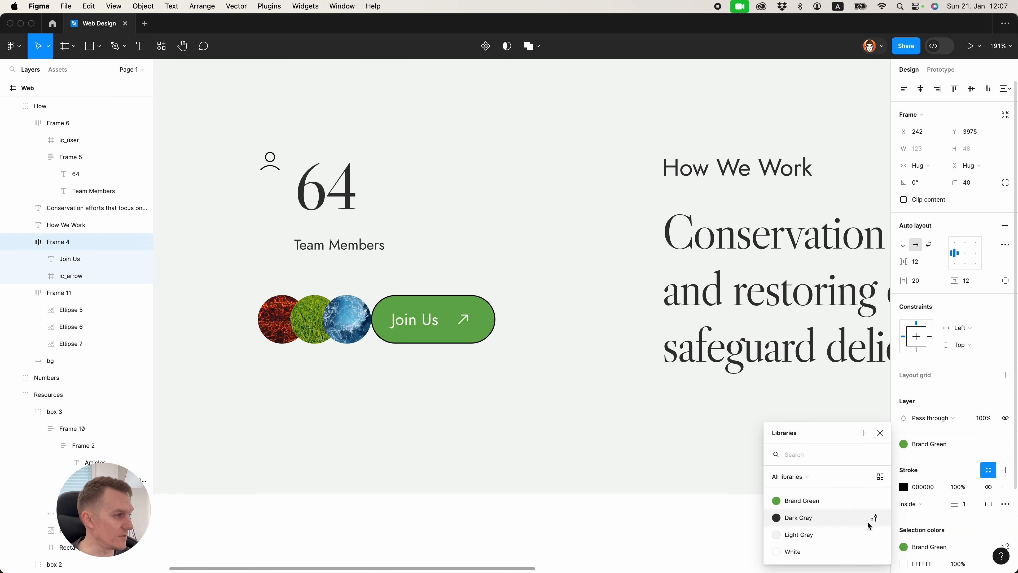
click(844, 521)
click(1002, 446)
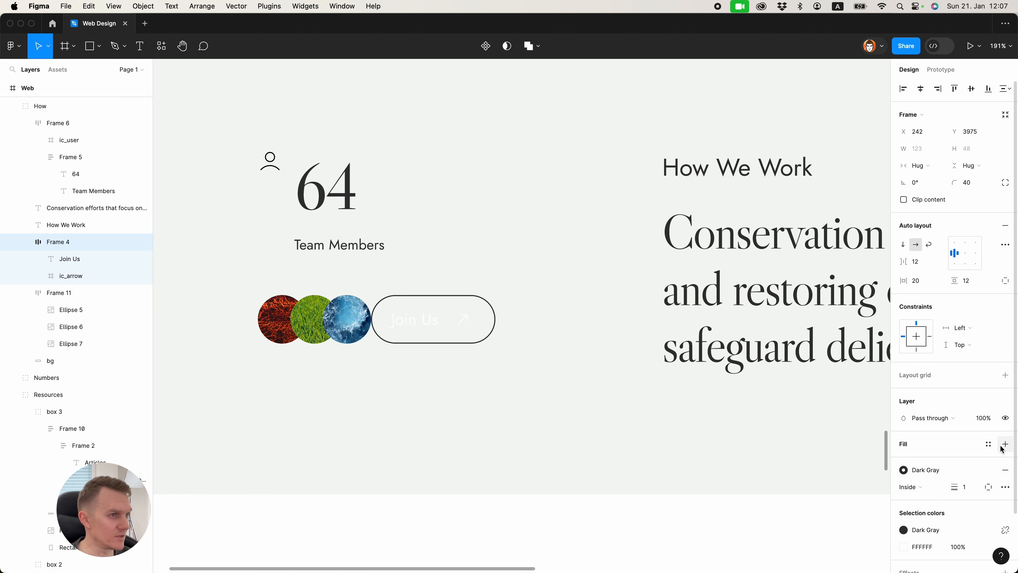
Set the Join Us button's label and arrow icon to the Dark Gray color style.
key(Return)
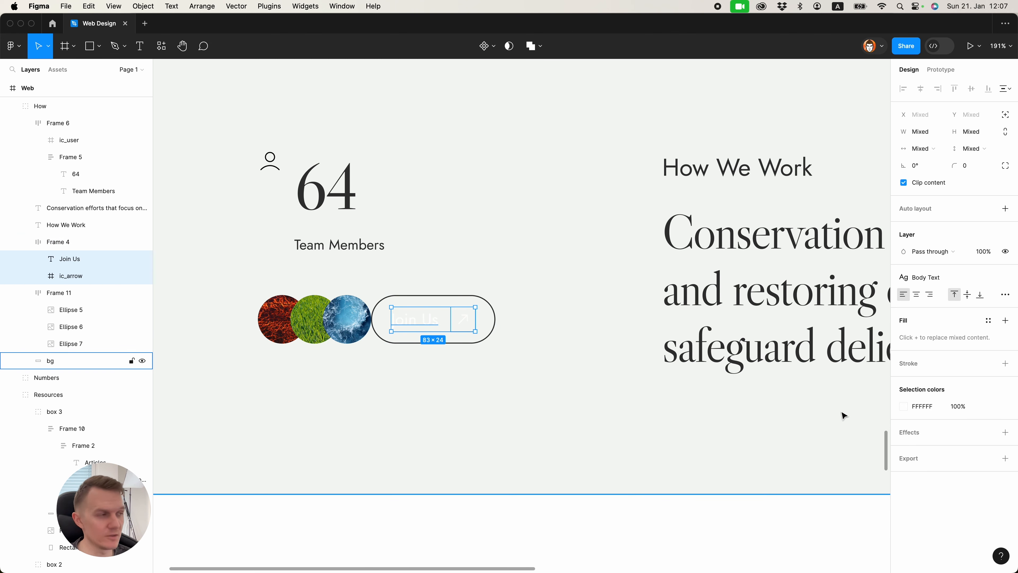
click(988, 406)
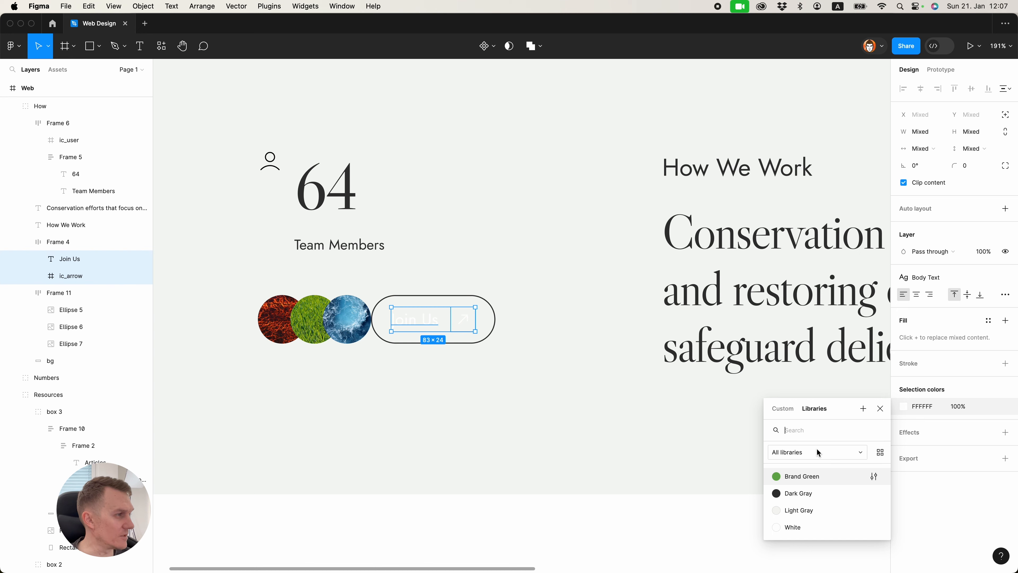
click(801, 492)
click(653, 509)
Collapse the section groups inside the Web frame in the layer list.
scroll(652, 511, down, 1)
scroll(652, 511, down, 10)
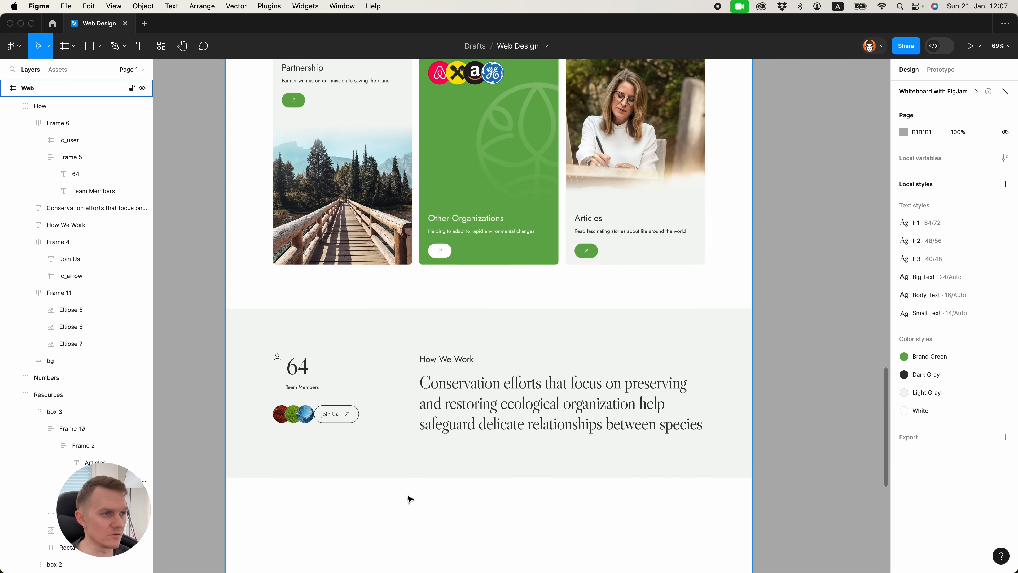
scroll(347, 379, up, 3)
scroll(348, 380, down, 3)
click(348, 370)
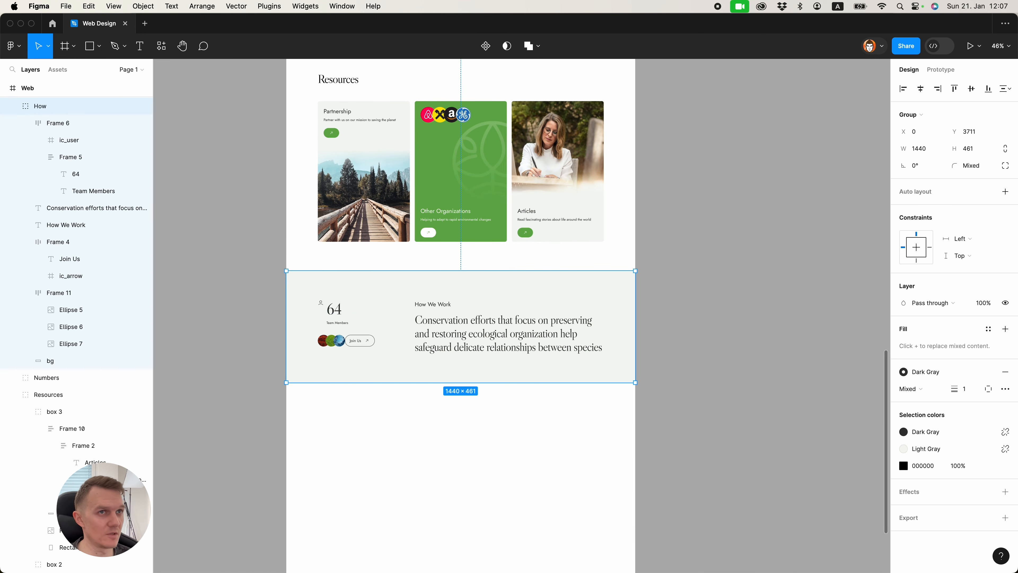
click(13, 106)
click(12, 140)
click(13, 157)
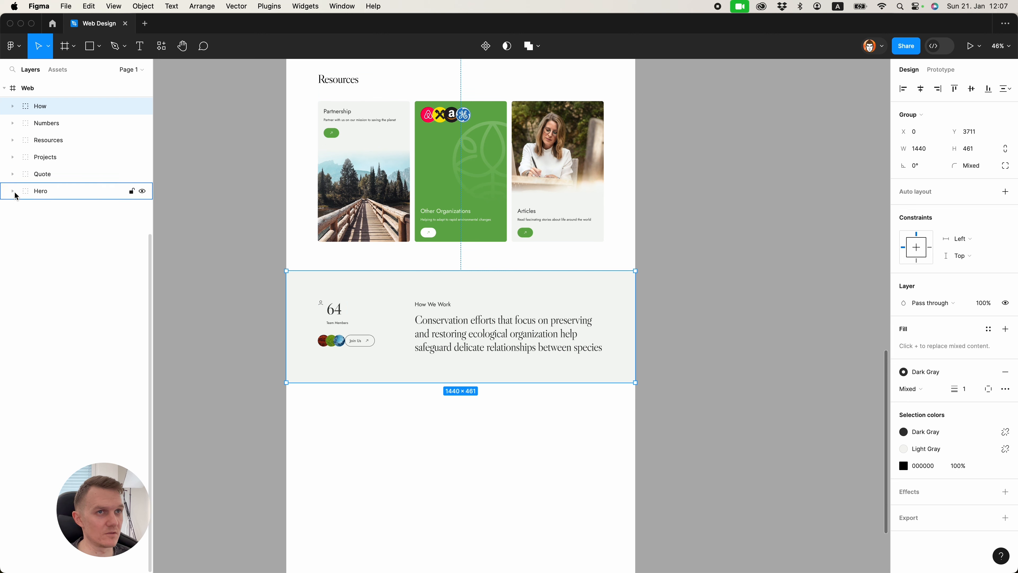
Duplicate the Recent Projects section below the How We Work section at X 130, Y 4292.
click(292, 431)
scroll(291, 430, up, 3)
scroll(291, 433, down, 3)
scroll(290, 431, down, 2)
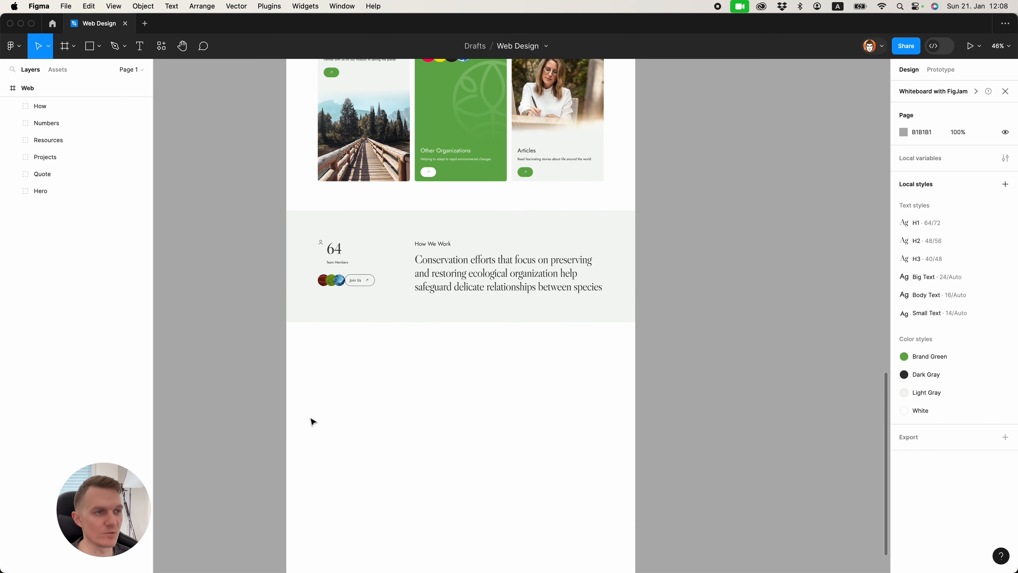
scroll(313, 419, up, 6)
click(420, 354)
scroll(369, 314, down, 5)
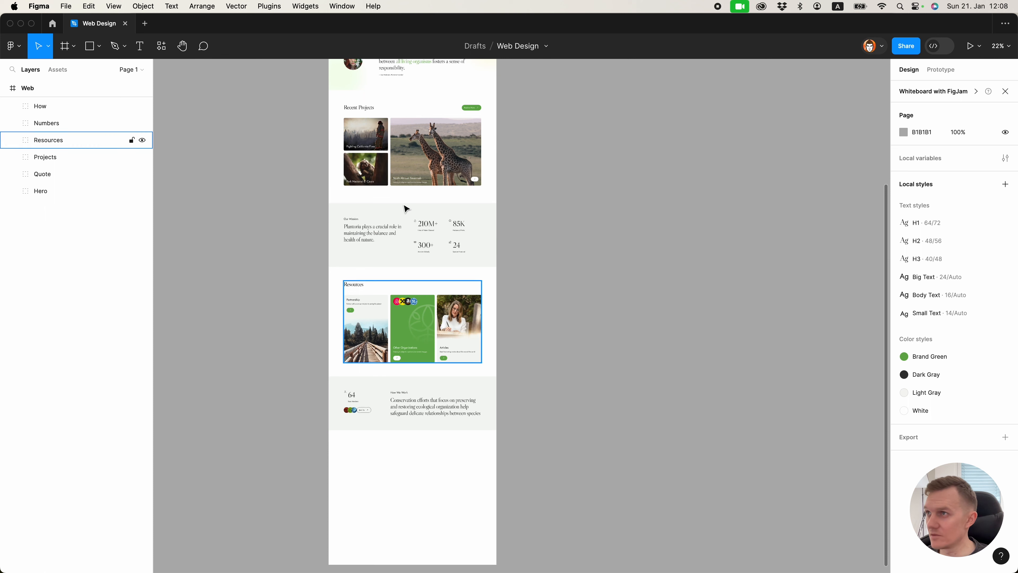
click(416, 139)
drag(378, 133, 368, 535)
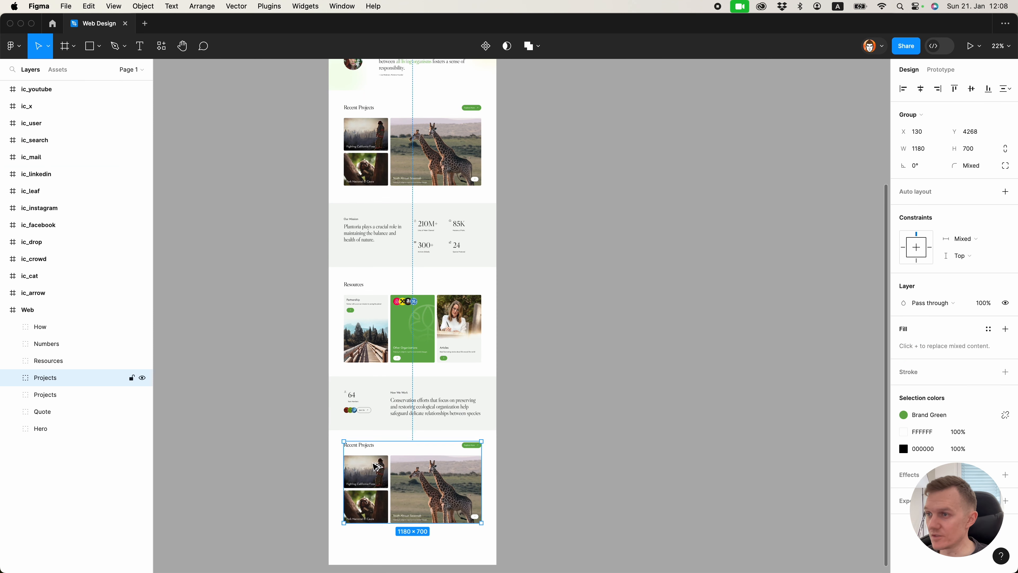
key(shift+Down)
key(shift+Down)
key(shift+Down)
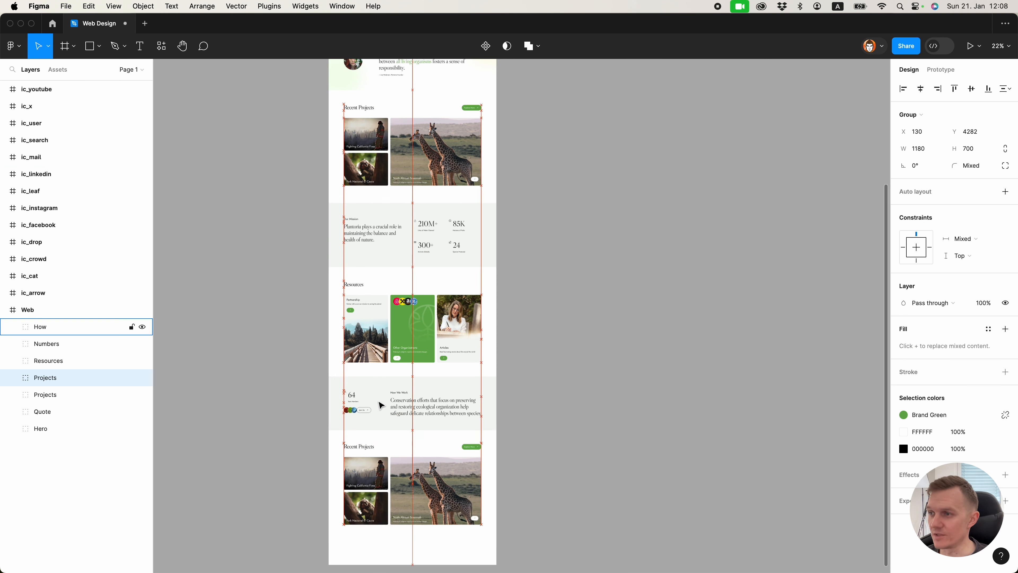
click(330, 443)
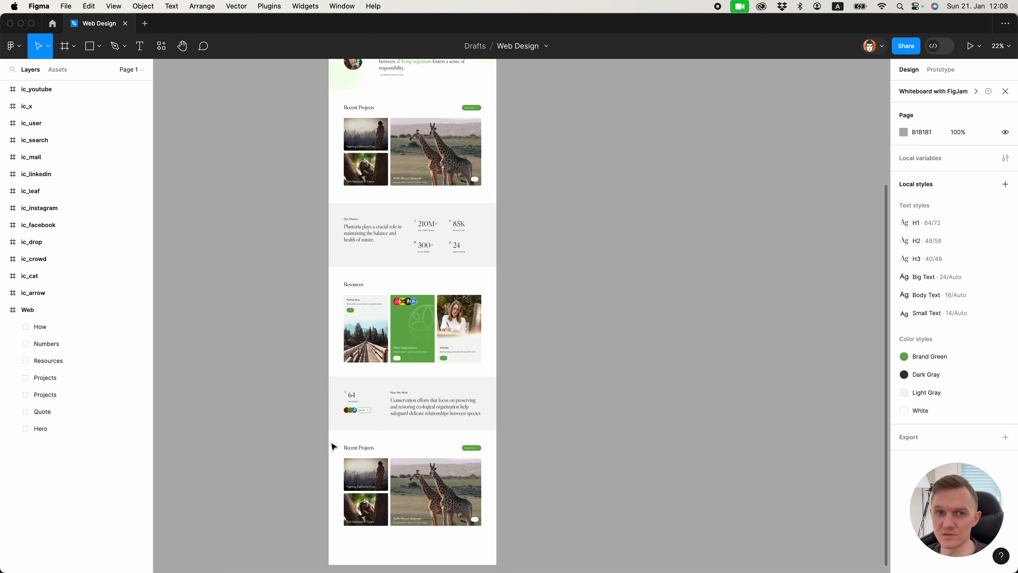
Change the duplicated section's heading to Endangered Sprecies and show the layout grids.
text(Endangered Sprecies)
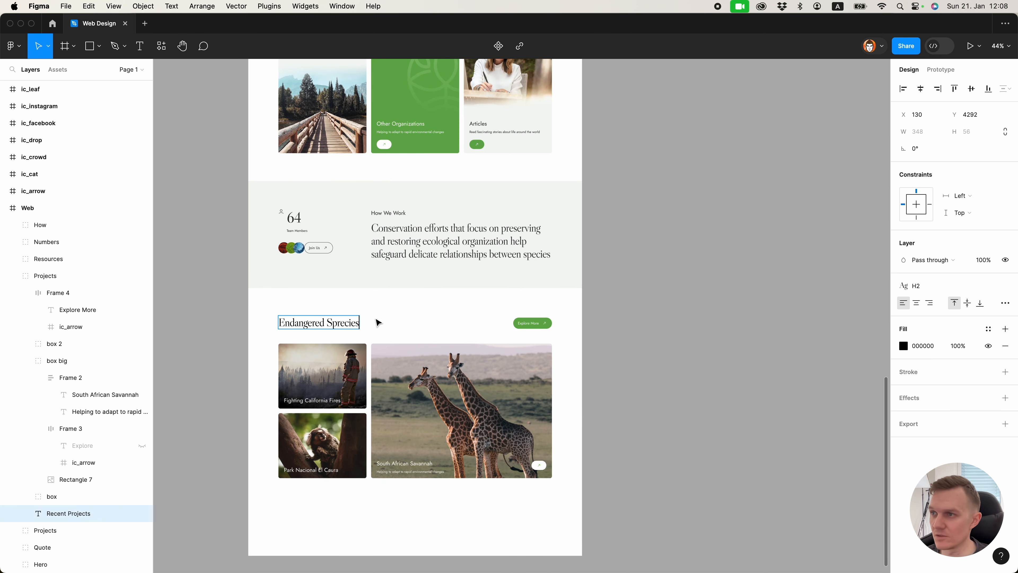
click(376, 321)
scroll(367, 281, down, 3)
key(shift+g)
double_click(325, 219)
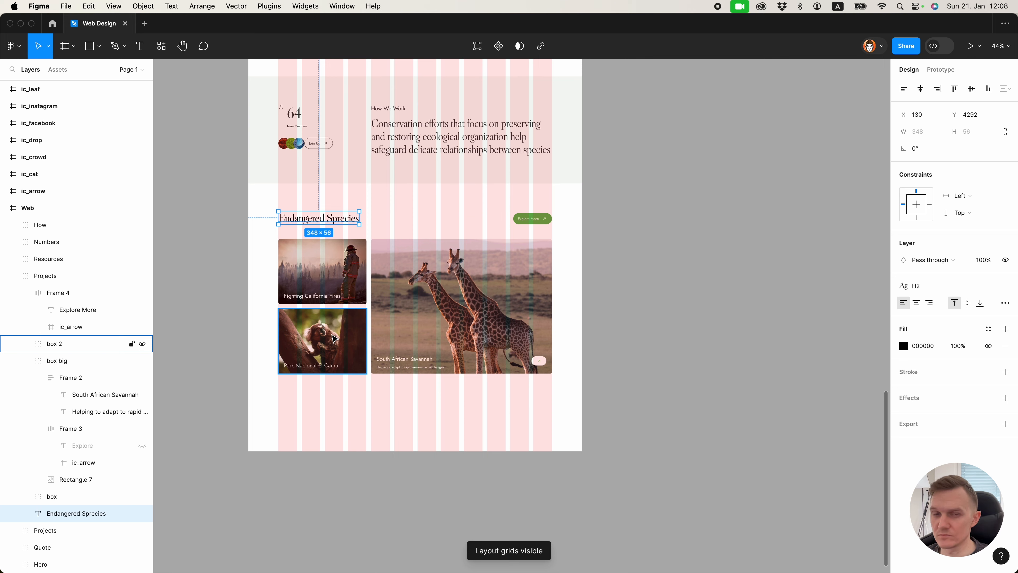
Delete the Park Nacional El Caura and South African Savannah cards from the Endangered Sprecies section.
click(334, 339)
shift+click(421, 345)
key(BackSpace)
Resize the remaining California Fires photo to 180 × 180, spanning two grid columns.
scroll(371, 299, up, 4)
super+click(362, 306)
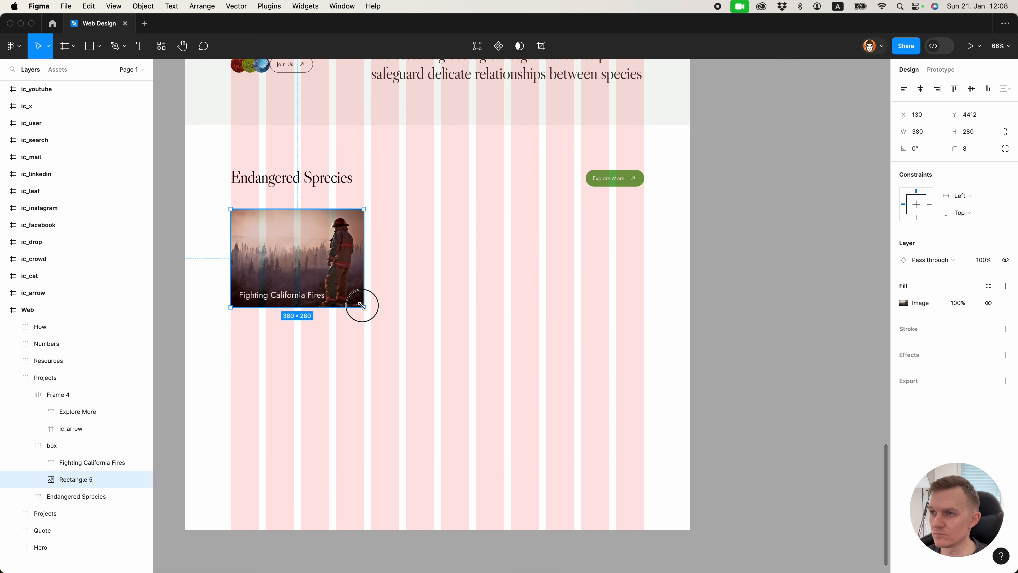
drag(362, 306, 292, 276)
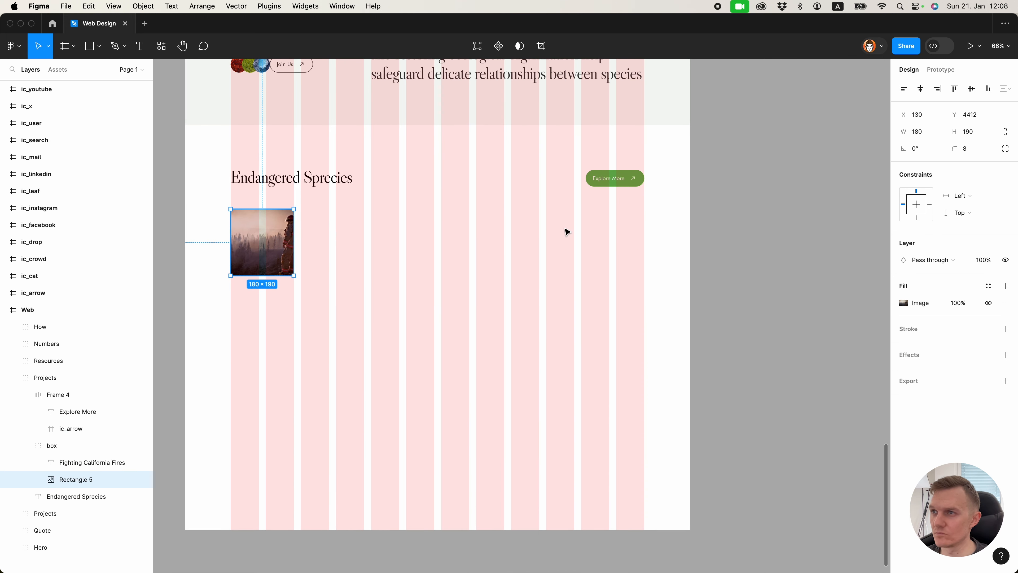
text(80)
key(Return)
Give the Fighting California Fires caption a smaller text style and a dark color, and place it below the photo.
click(281, 295)
click(920, 285)
click(949, 417)
click(988, 329)
click(850, 417)
drag(274, 296, 266, 286)
Combine the photo and its caption into a vertical auto layout and adjust the spacing between them.
click(268, 244)
shift+click(271, 288)
key(shift+a)
click(919, 268)
click(532, 312)
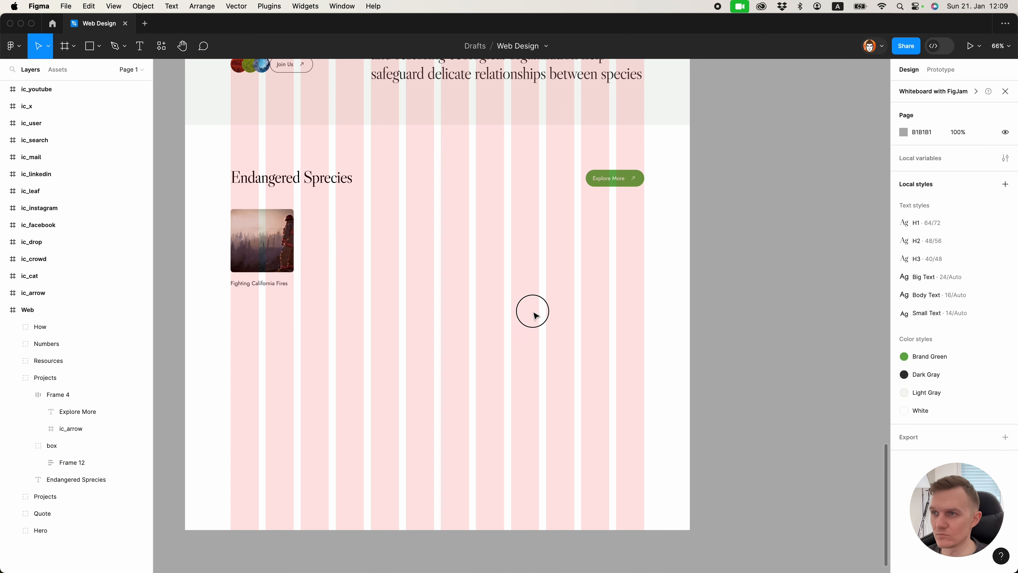
Change the card's caption to "Amur Leopard" and replace its photo with the leopard-wild...-46254.jpeg image.
double_click(246, 281)
click(266, 330)
click(268, 236)
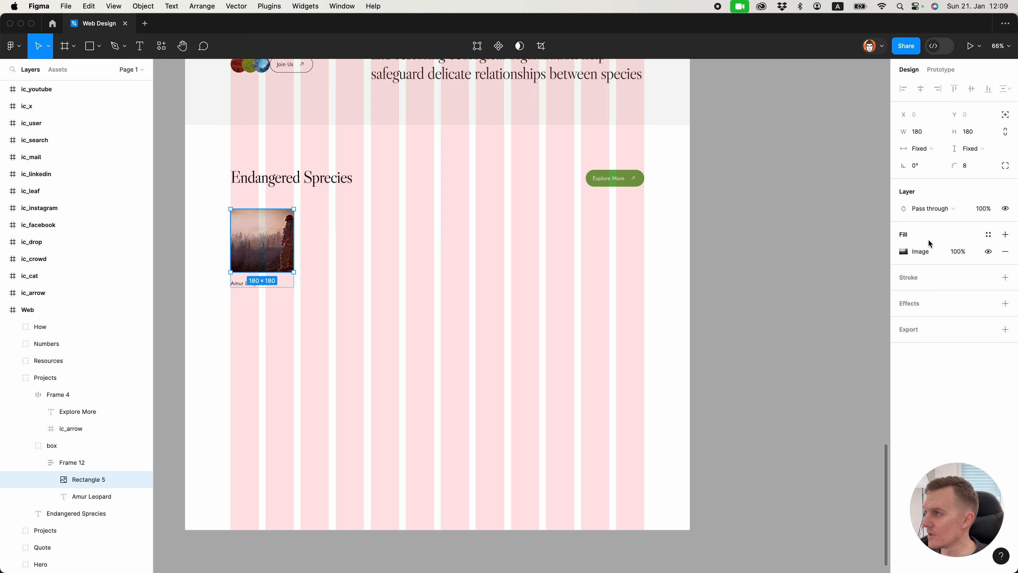
click(907, 259)
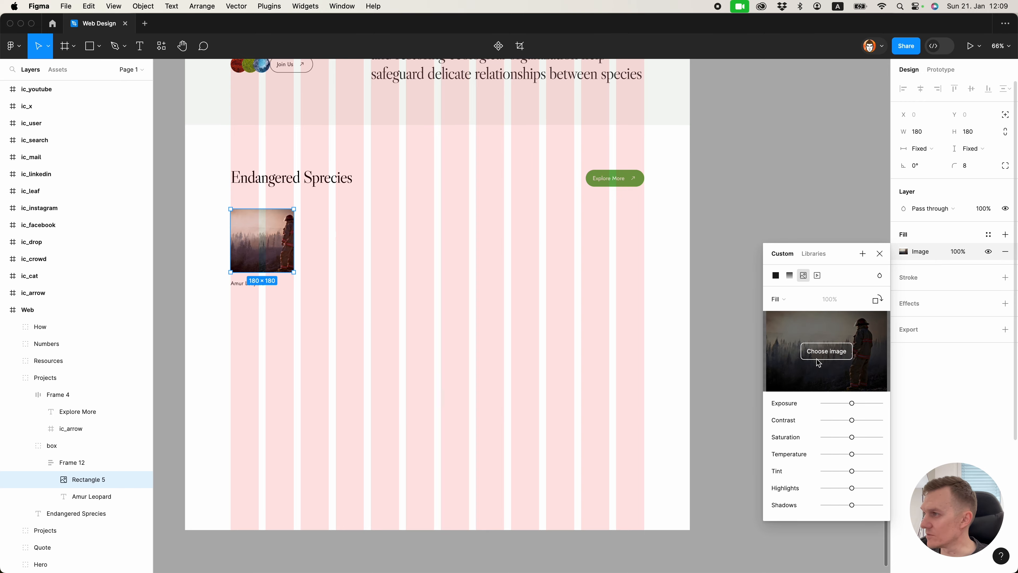
click(827, 352)
click(526, 302)
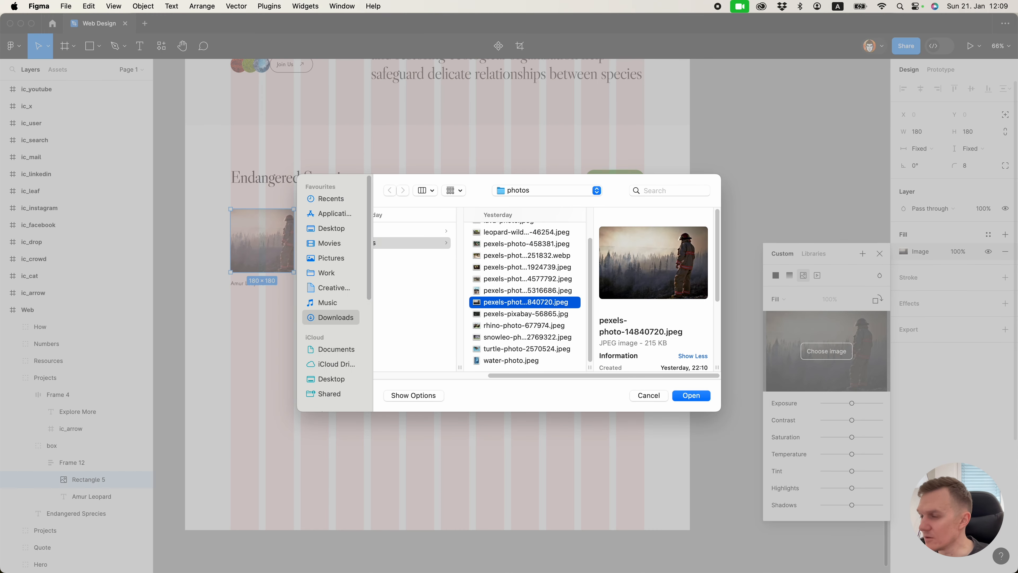
key(Up)
key(Up)
key(Up)
key(Up)
key(Up)
key(Up)
click(681, 396)
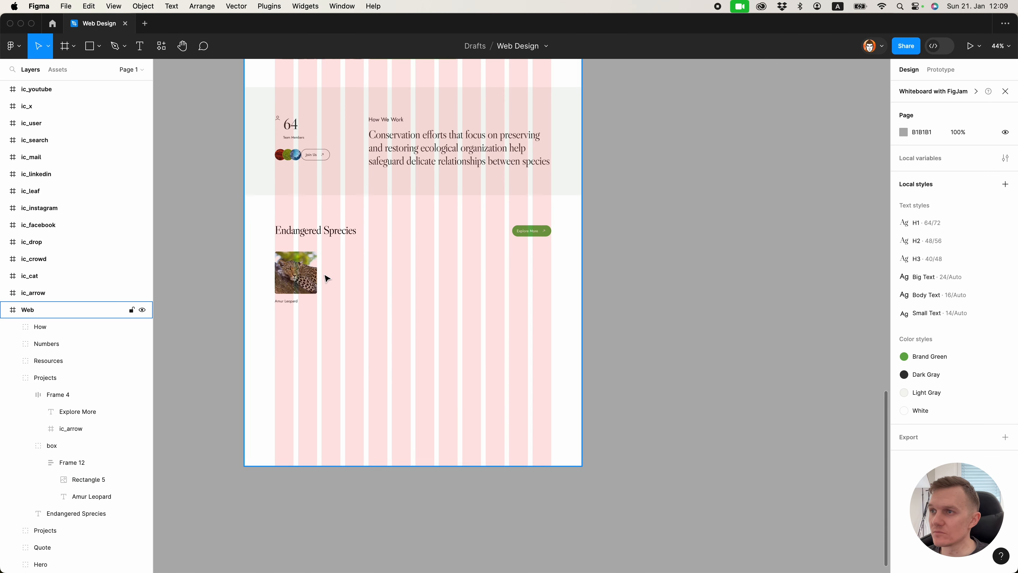
Duplicate the leopard card and combine both cards into a horizontal auto layout with 20 px spacing.
scroll(327, 278, up, 2)
click(297, 261)
key(super+d)
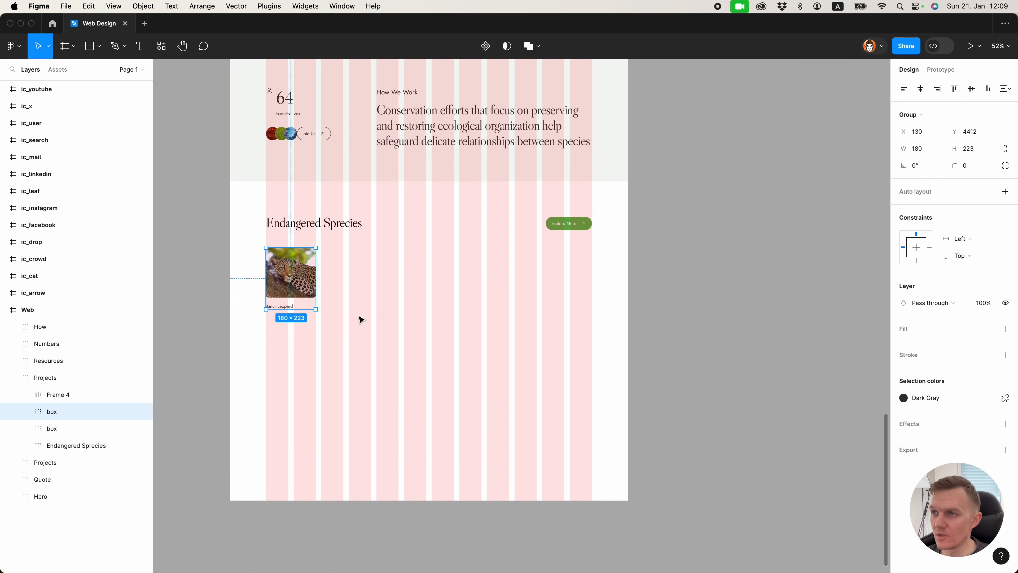
shift+click(61, 428)
key(shift+a)
click(918, 267)
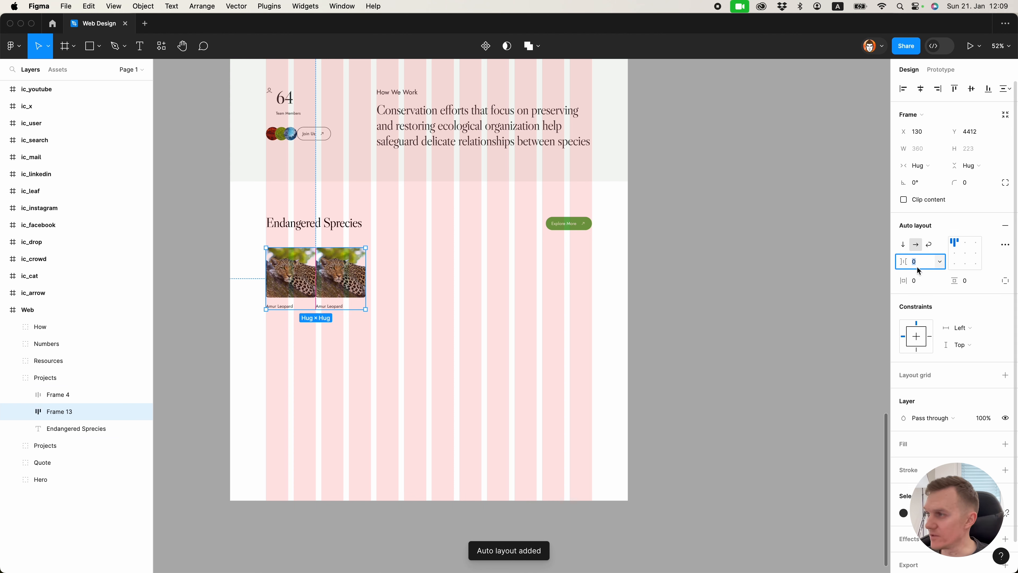
text(20)
key(Return)
key(Escape)
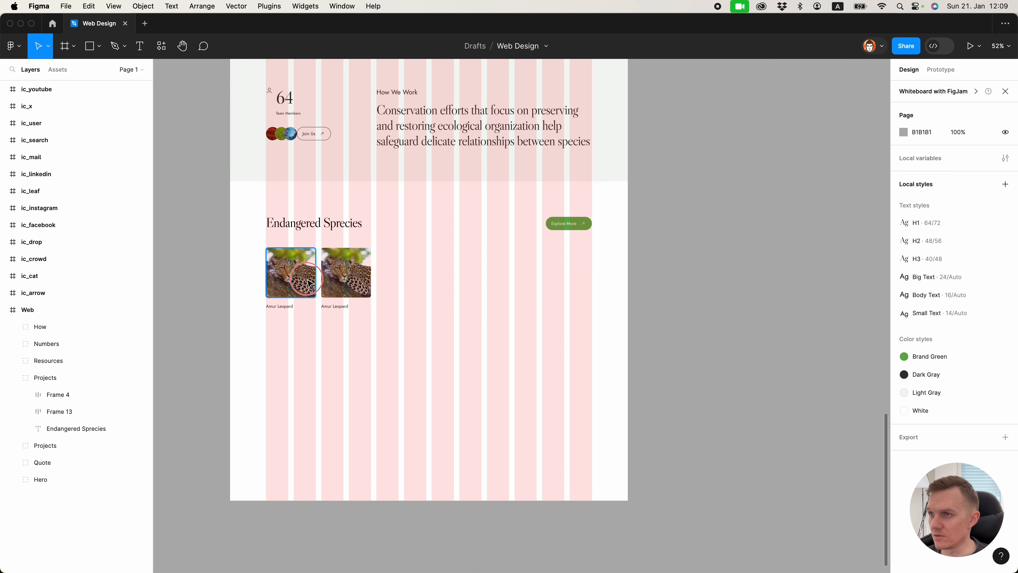
Duplicate the second leopard card four times to make a row of six.
click(341, 287)
key(super+d)
key(super+d)
key(super+d)
key(super+d)
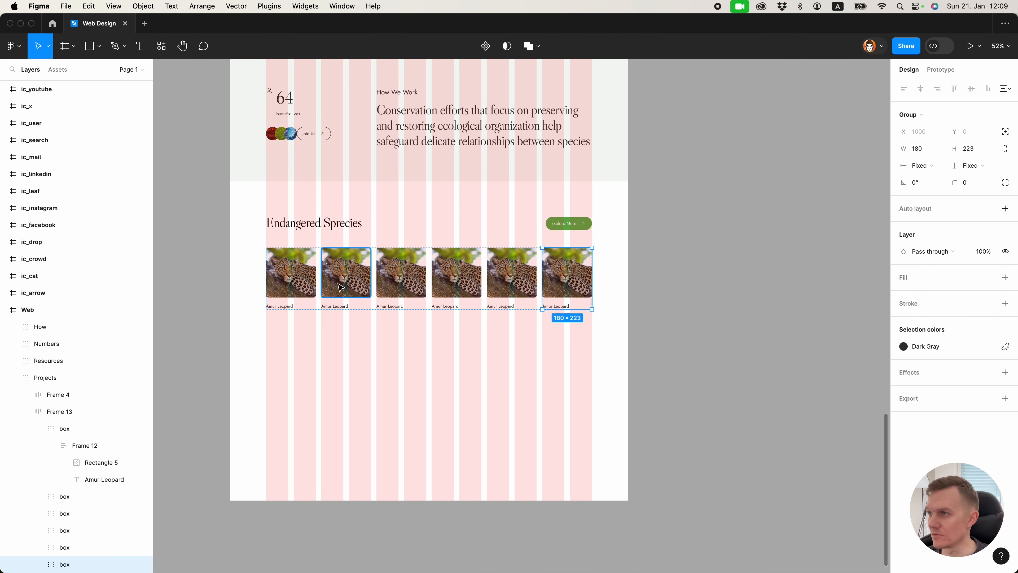
Remove the duplicate leopard cards, leaving only the first card in the auto layout row.
click(409, 351)
key(super+z)
key(super+z)
key(super+z)
key(super+z)
key(super+z)
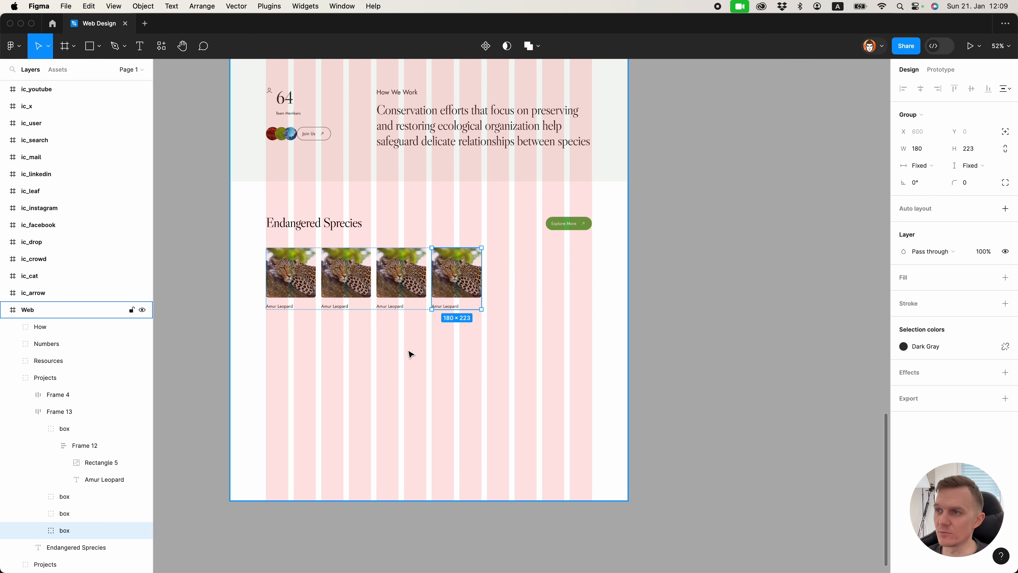
key(BackSpace)
Set the spacing of the card row's auto layout to 16.
scroll(291, 287, up, 8)
click(59, 411)
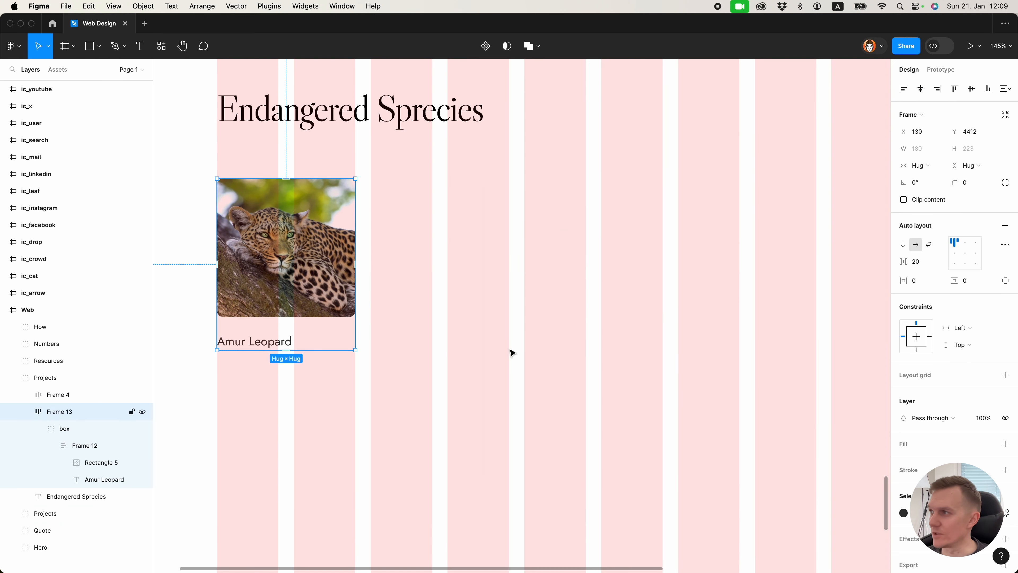
text(10)
key(Return)
click(523, 363)
drag(414, 382, 446, 422)
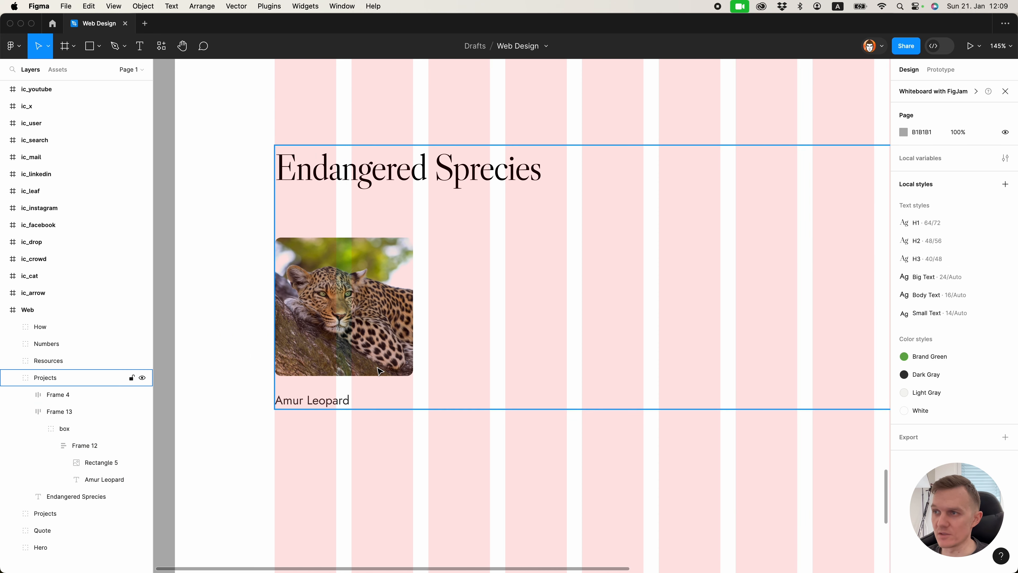
Switch the leopard photo's image fill to Crop and reframe the picture closer on the animal's face.
super+click(367, 345)
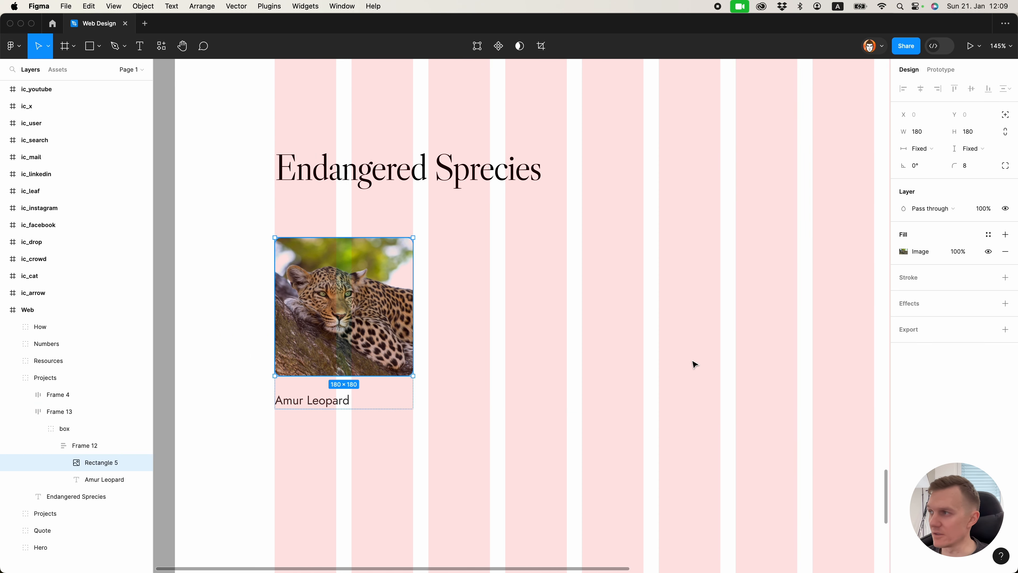
click(911, 256)
click(798, 299)
click(794, 324)
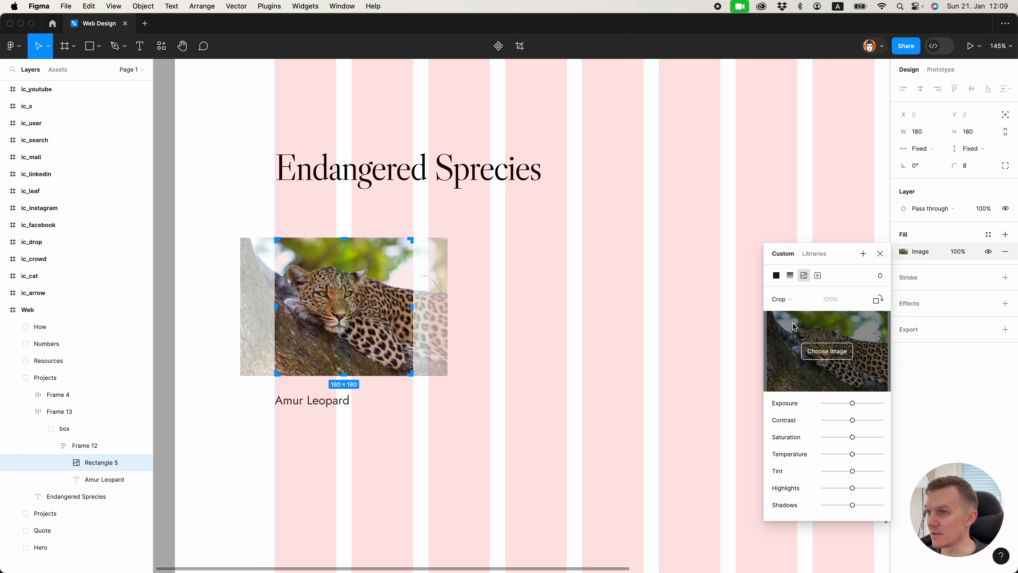
drag(452, 237, 449, 258)
key(Return)
click(538, 317)
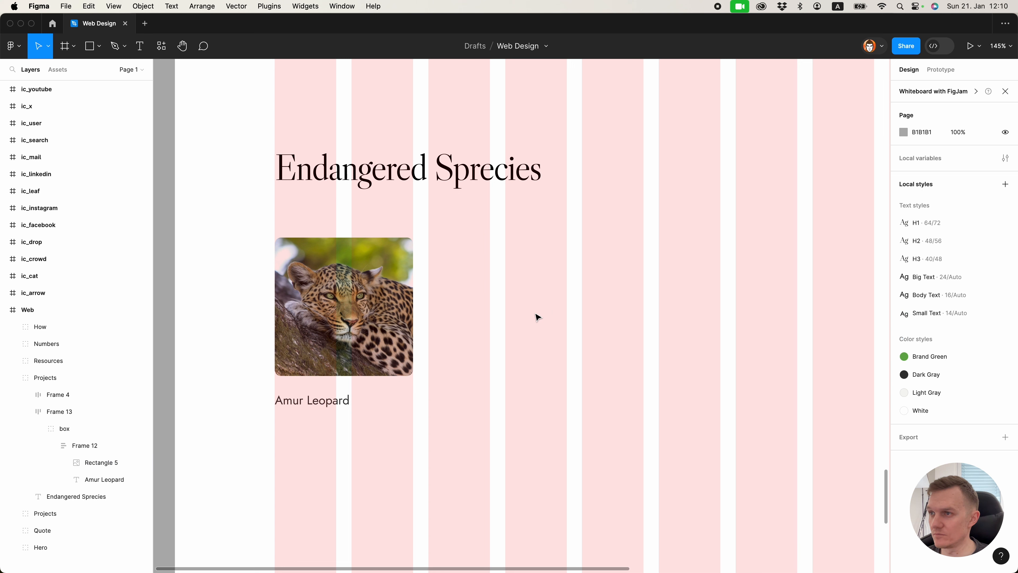
Group the leopard photo and add a copy of the caption inside the group, reading "33 left" in White.
click(309, 340)
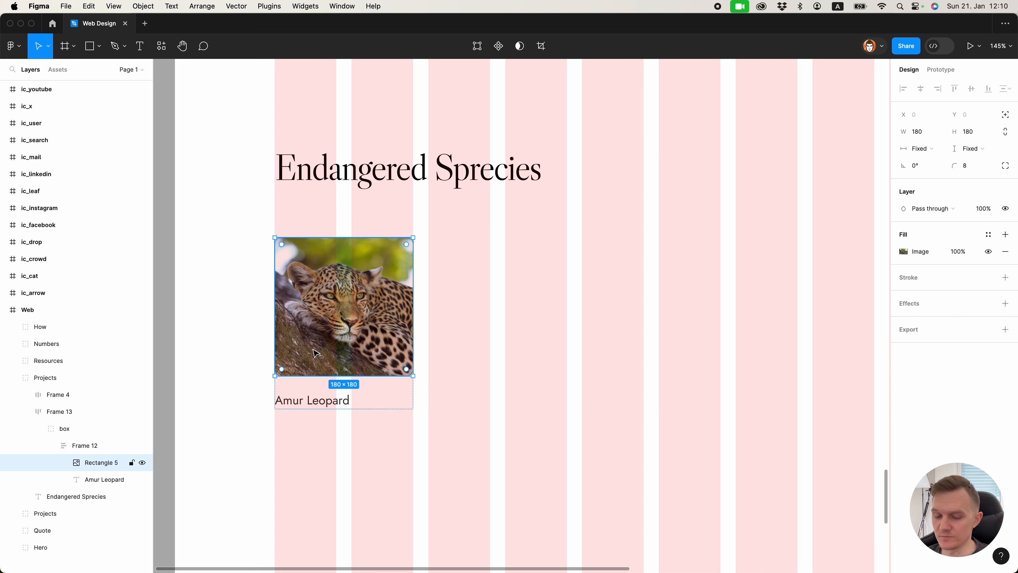
key(super+g)
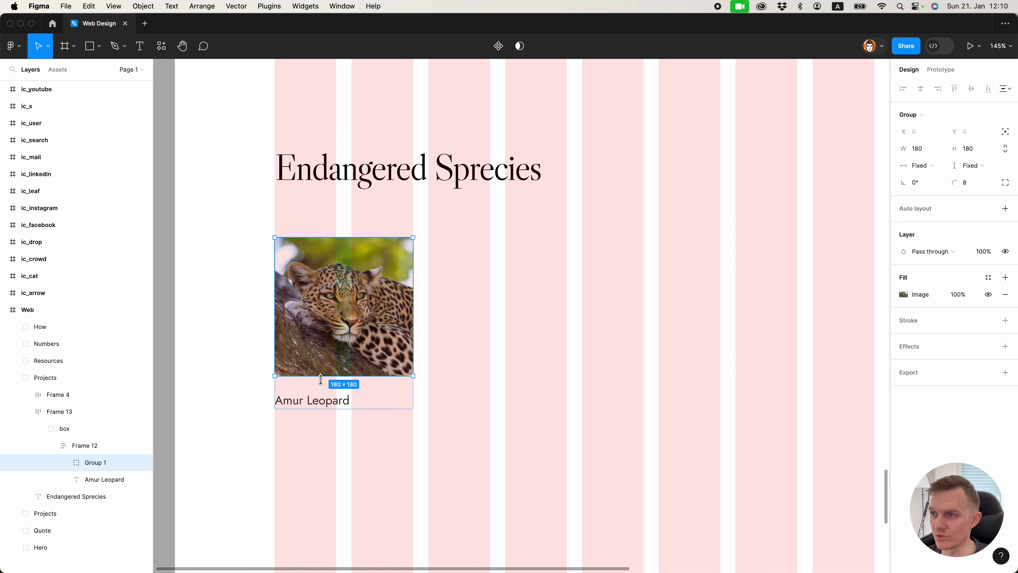
click(315, 405)
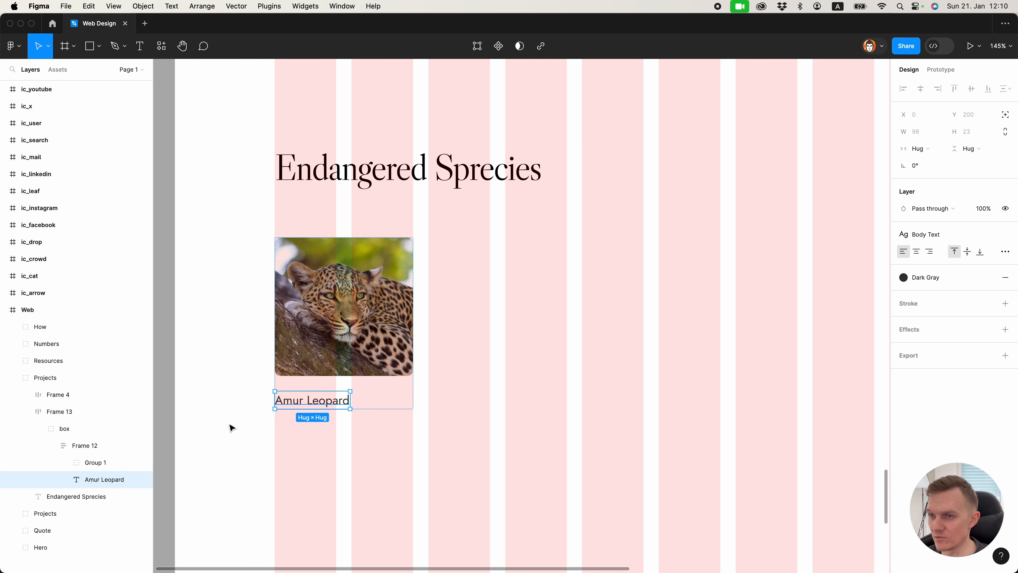
click(88, 465)
key(super+v)
double_click(325, 311)
key(BackSpace)
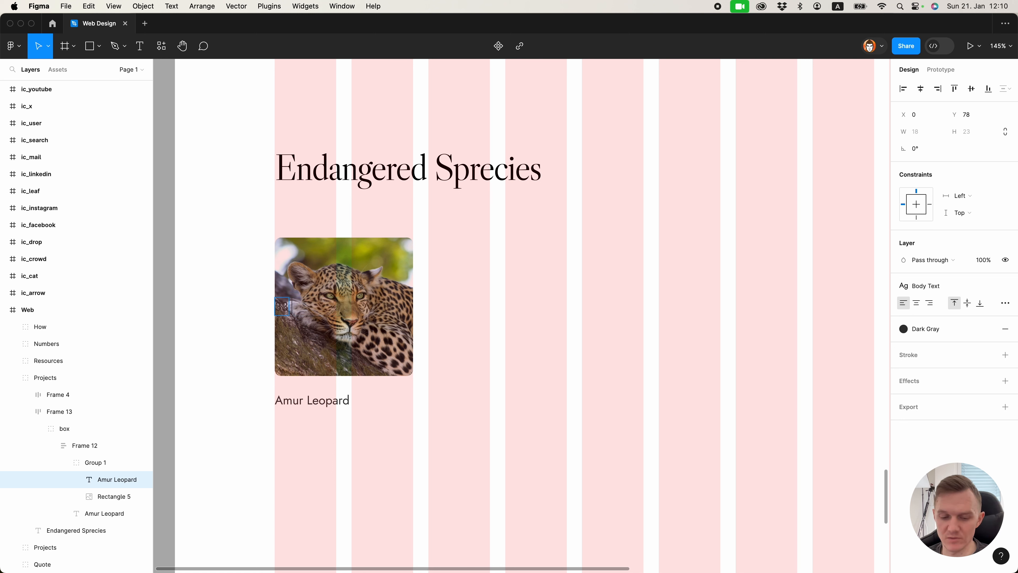
key(Escape)
click(921, 329)
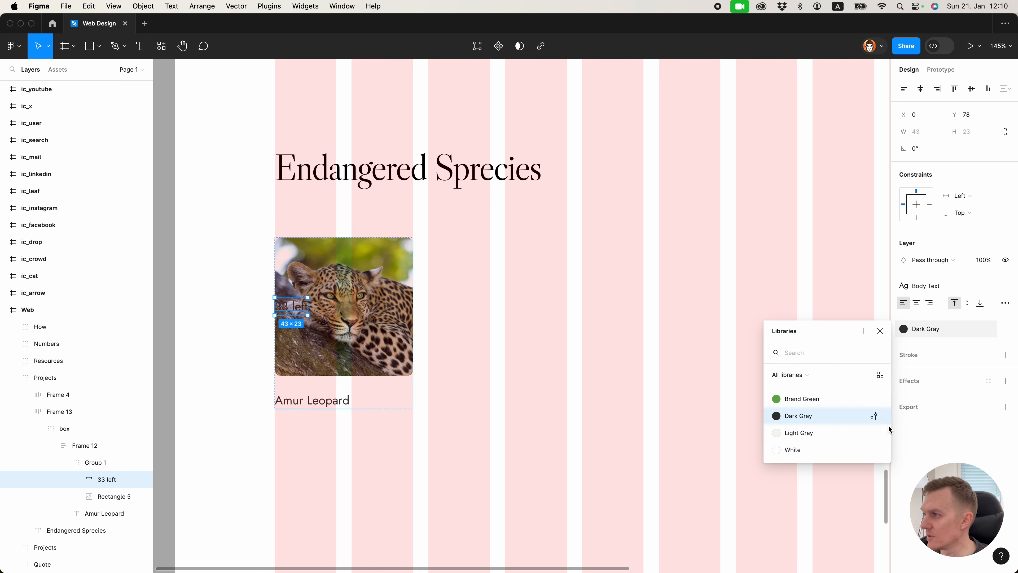
click(854, 447)
Wrap the "33 left" label in an auto layout frame with a 000000 fill at 50% opacity.
key(shift+a)
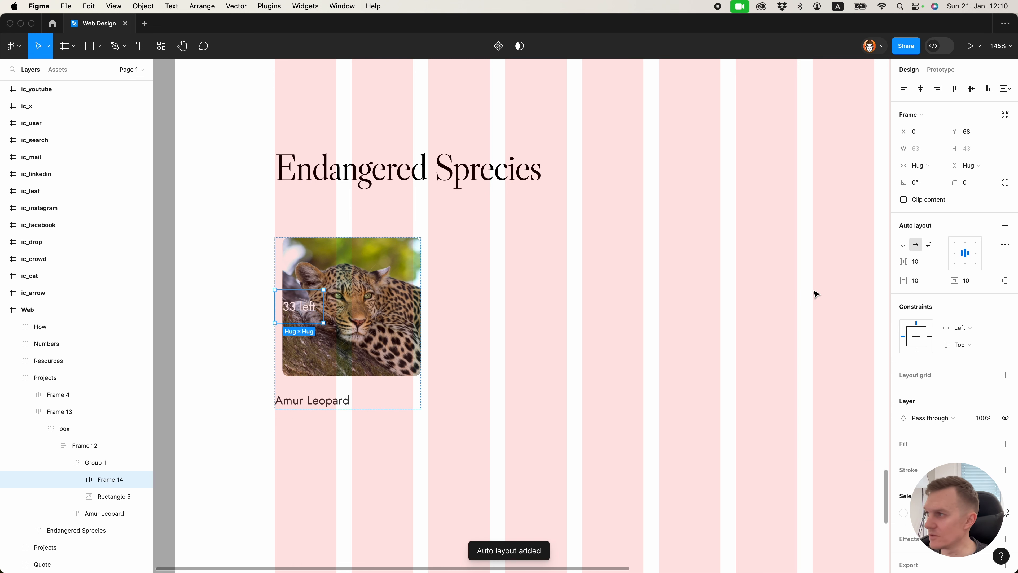
click(1003, 447)
click(926, 461)
text(0)
key(Return)
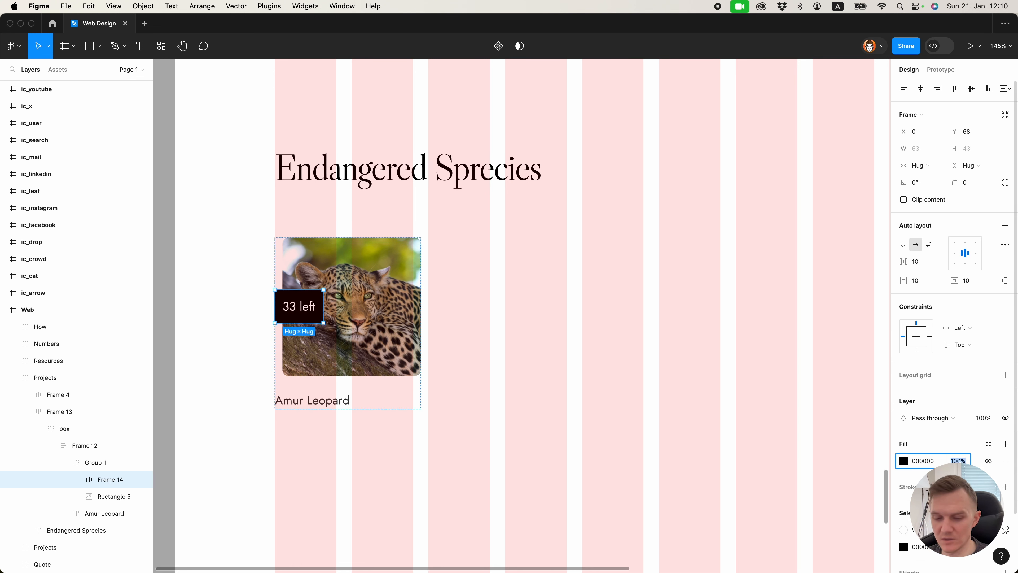
text(50)
key(Return)
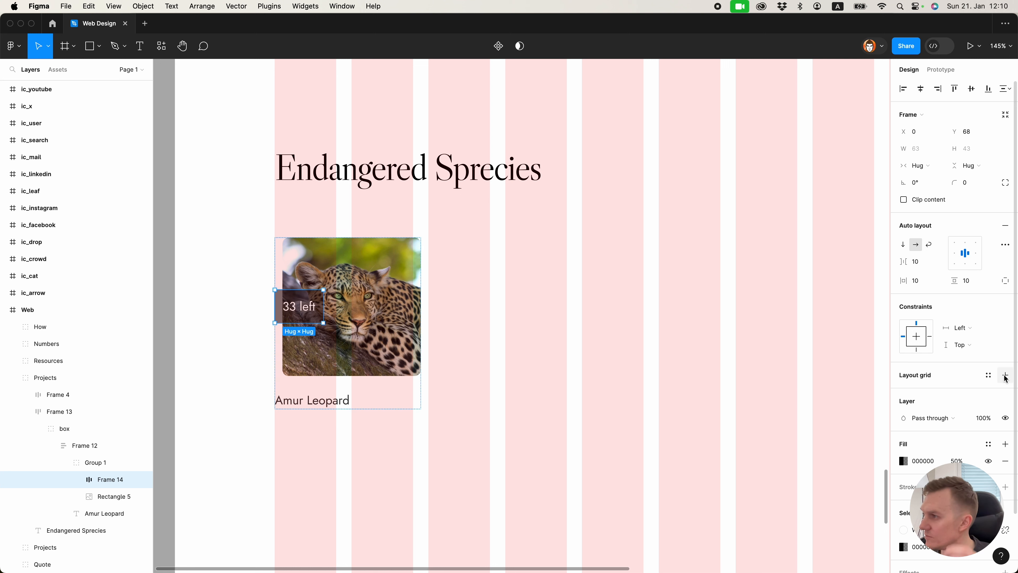
Give the "33 left" badge 4 px vertical and 12 px horizontal padding and a corner radius of 20.
click(974, 281)
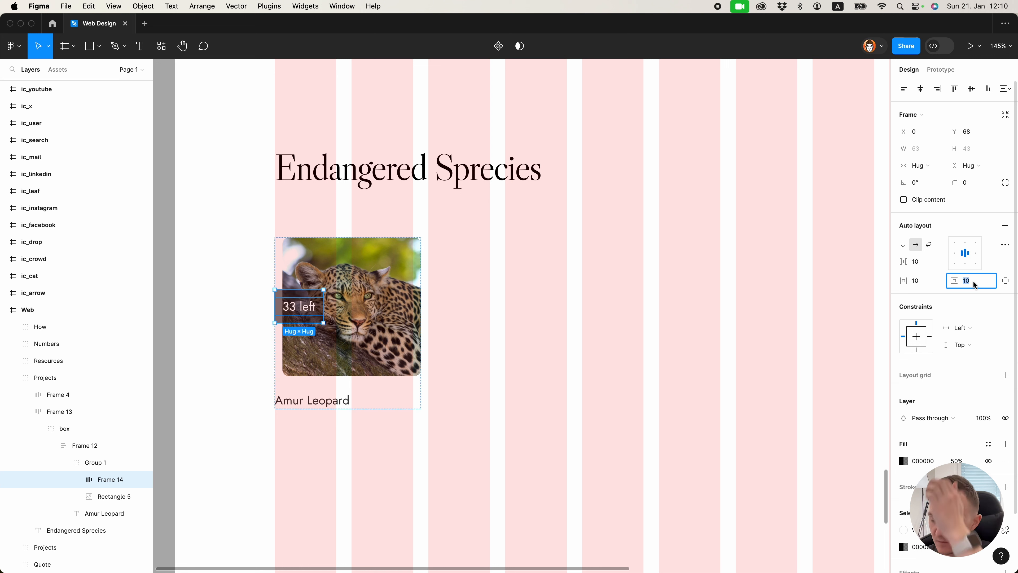
text(4)
key(Return)
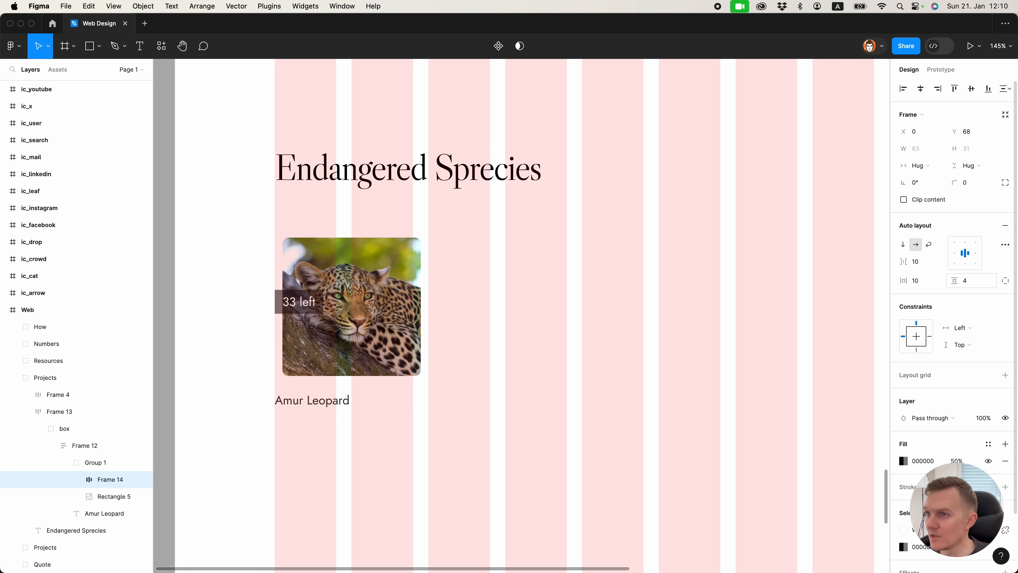
click(918, 281)
text(12)
key(Return)
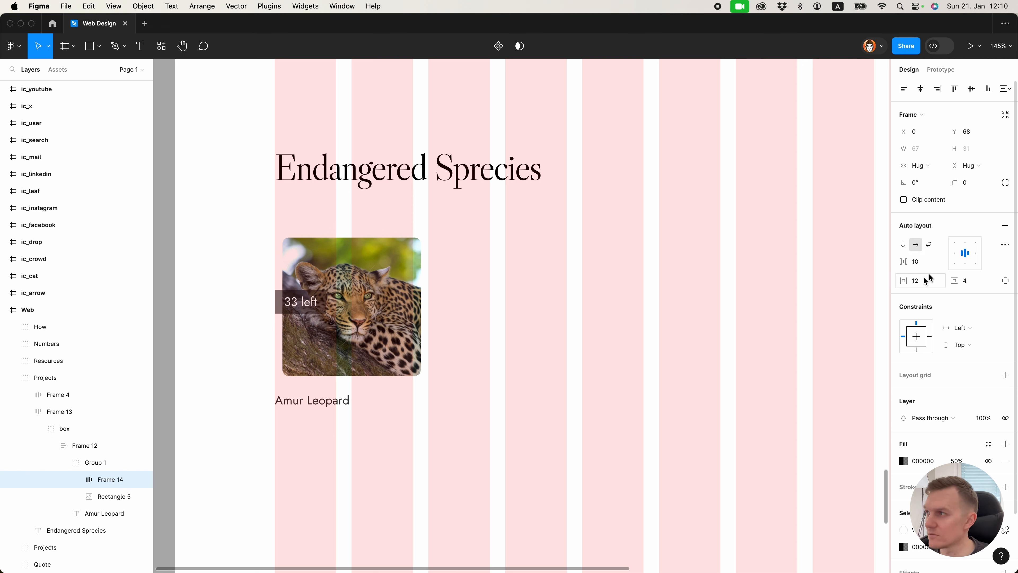
click(969, 184)
text(20)
key(Return)
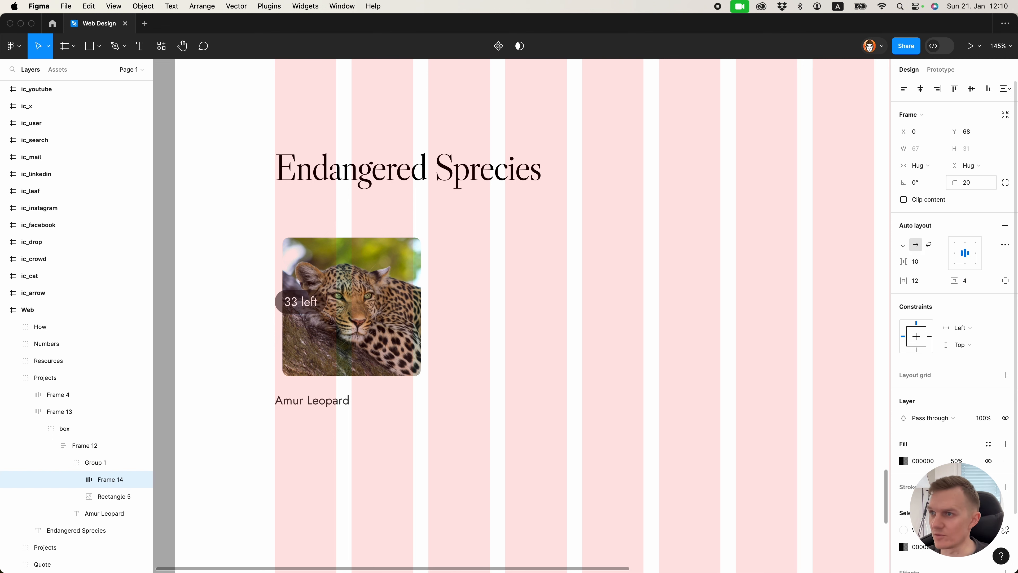
Position the "33 left" badge in the lower-right corner of the leopard photo, at X 105, Y 141.
drag(315, 307, 385, 354)
key(Left)
key(Up)
key(Right)
key(Right)
key(Right)
key(Right)
key(Right)
key(Right)
key(Right)
key(Right)
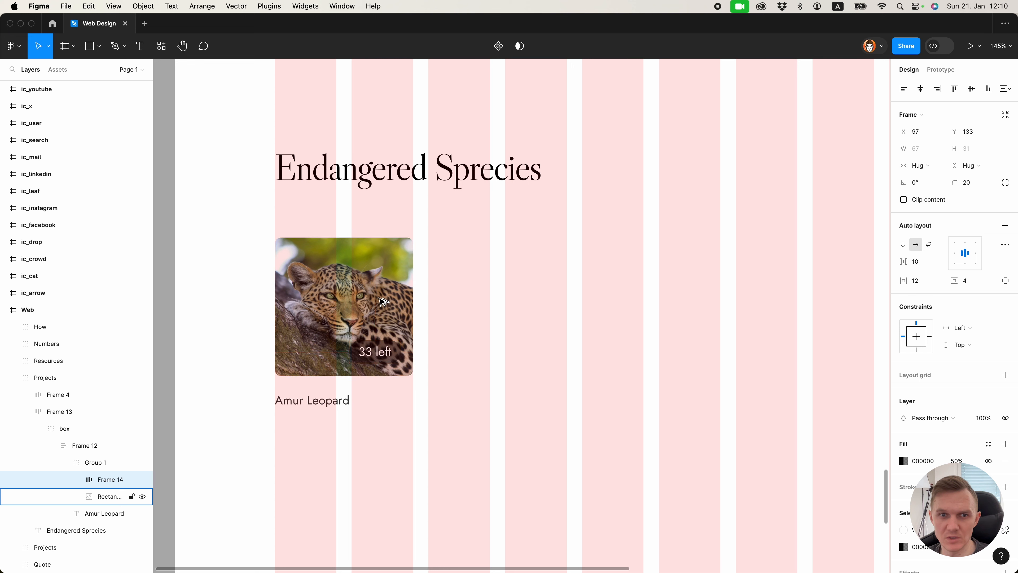
key(Down)
key(Down)
key(Down)
key(Down)
key(Down)
key(Down)
key(Down)
key(Down)
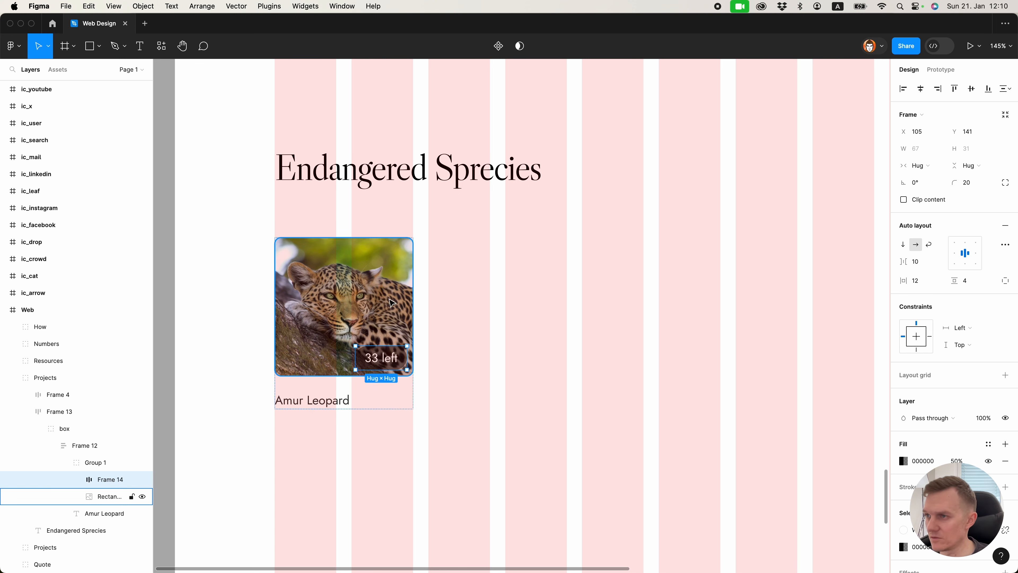
Hide the layout grids and review the Endangered Sprecies section without the column overlay.
click(389, 439)
scroll(389, 440, down, 5)
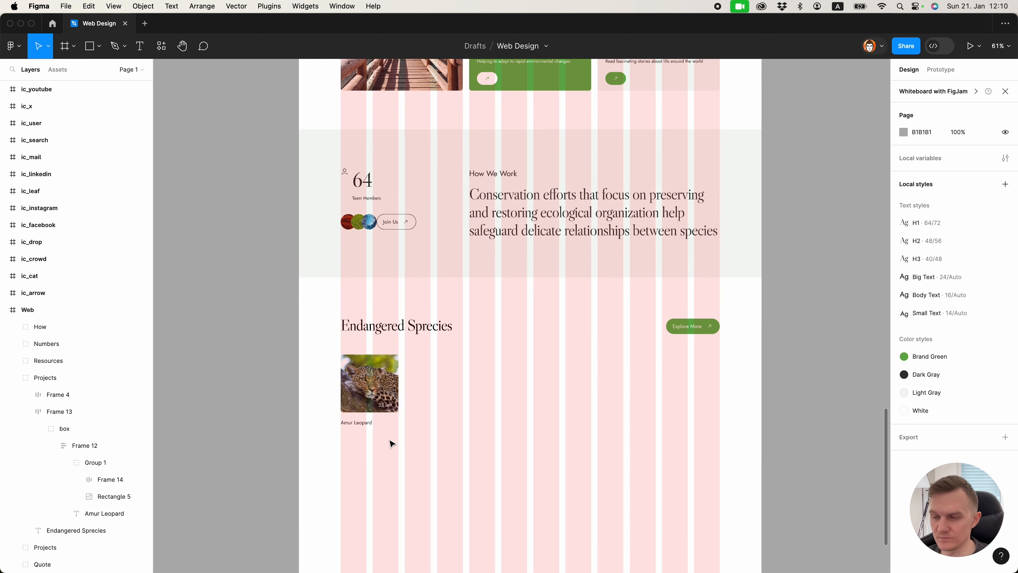
key(ctrl+g)
scroll(417, 401, down, 3)
scroll(416, 401, right, 3)
Duplicate the finished leopard card five times within its auto layout to make a row of six cards.
super+click(327, 238)
click(294, 301)
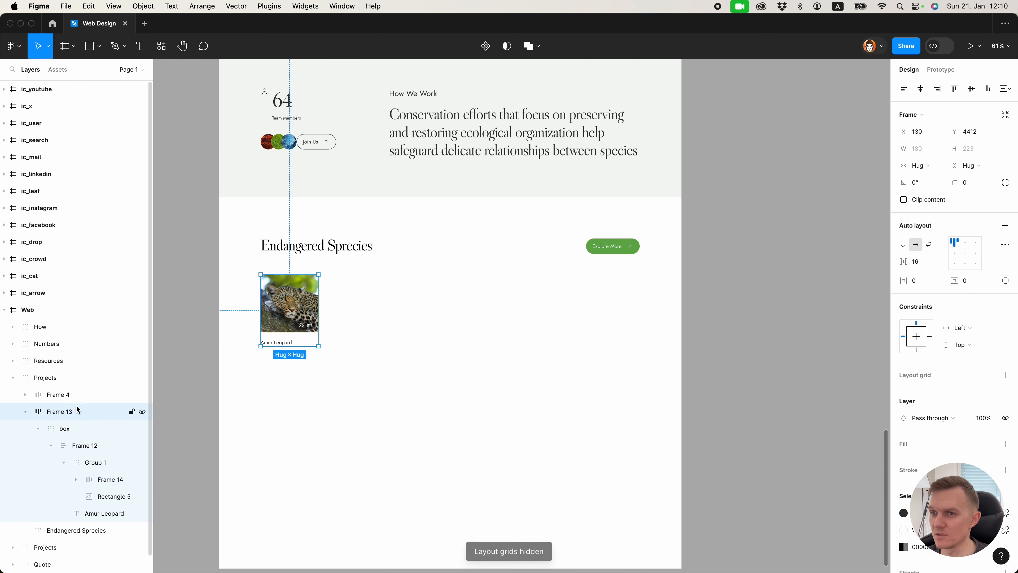
click(39, 429)
click(69, 429)
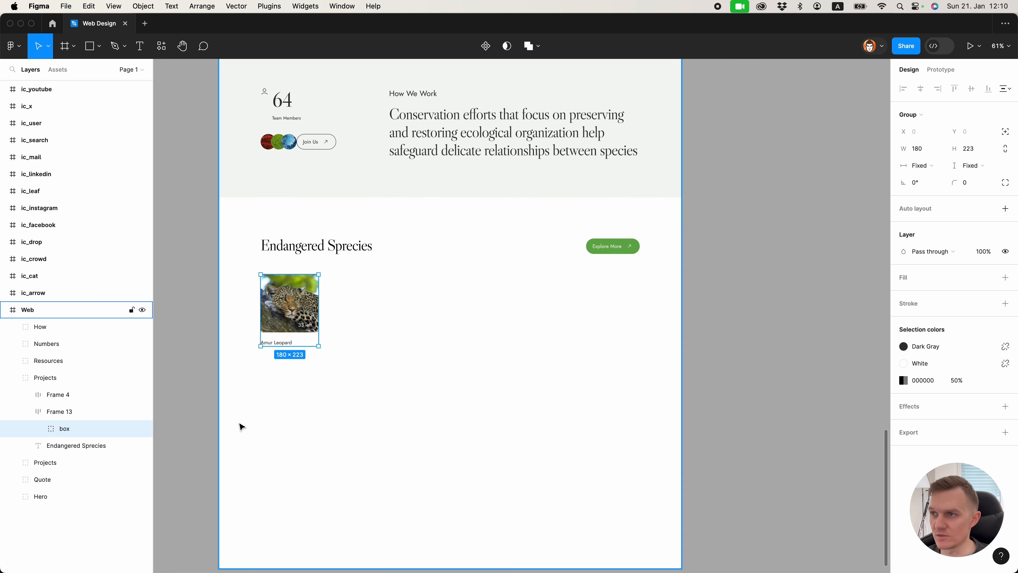
key(super+d)
key(super+d)
key(super+d)
key(super+d)
key(super+d)
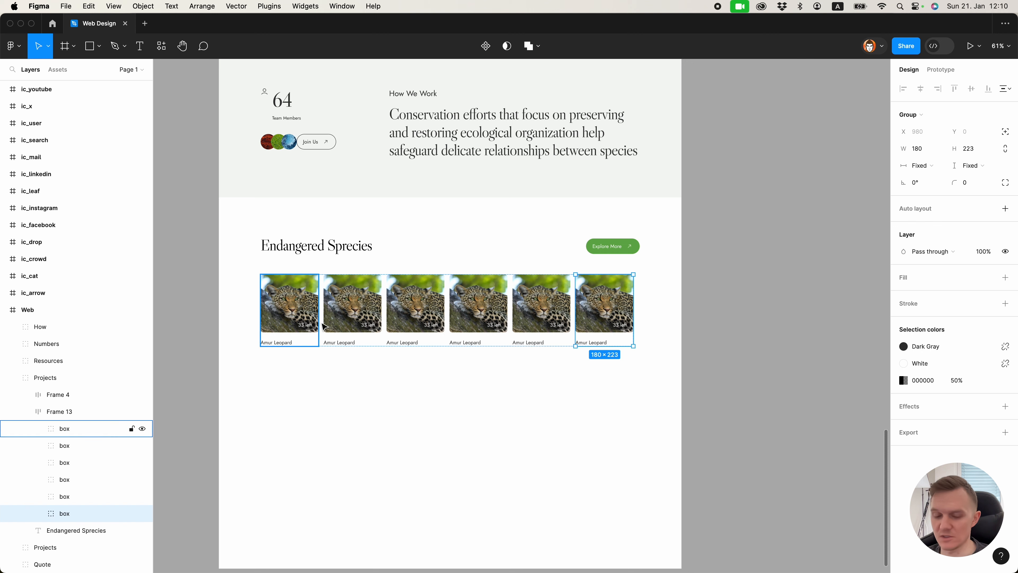
Show the layout grids again and set the spacing between the six cards to 20.
key(shift+g)
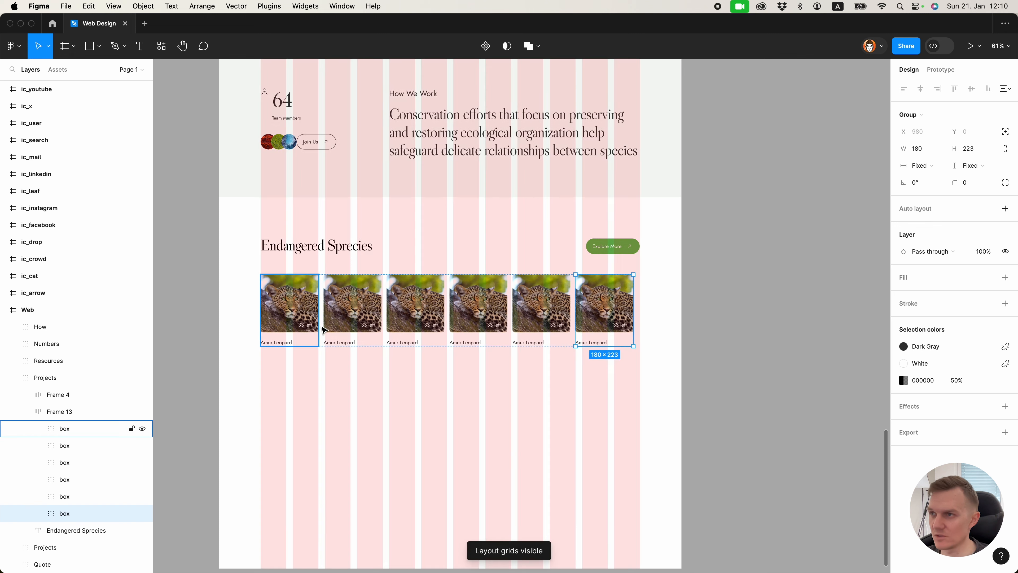
click(917, 260)
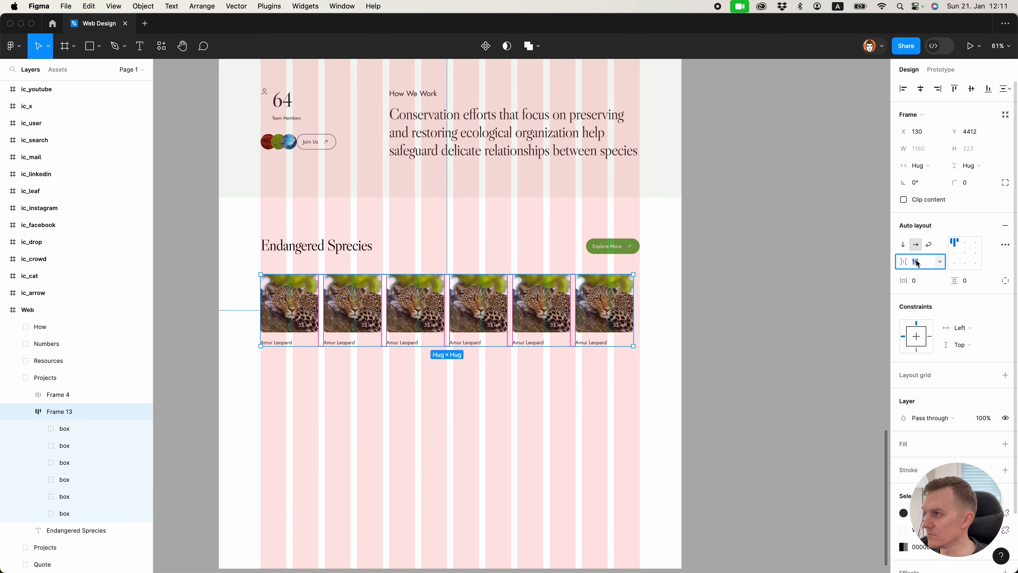
text(24)
key(Return)
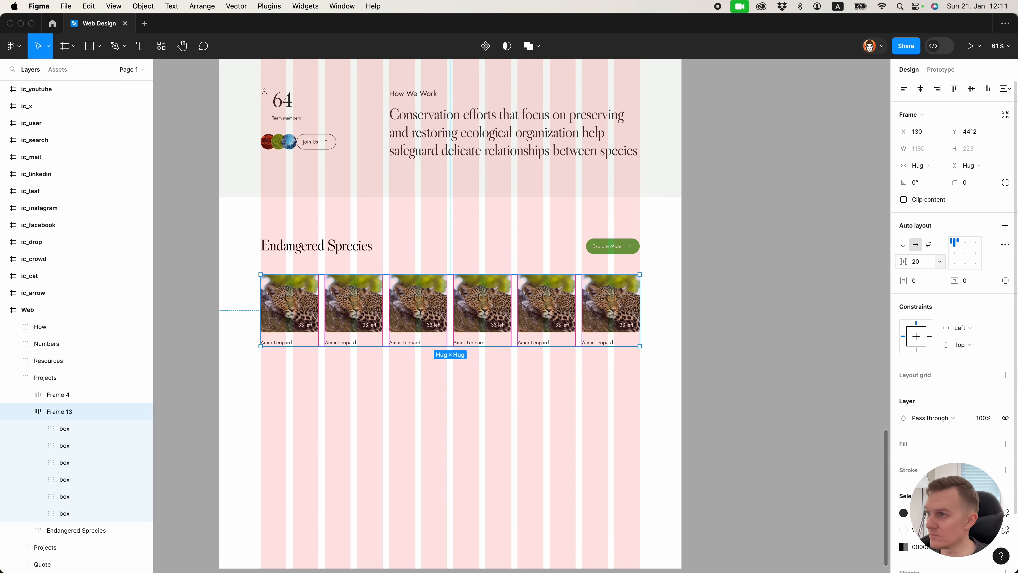
Change the second animal card's caption to "Javan Rhino".
click(574, 455)
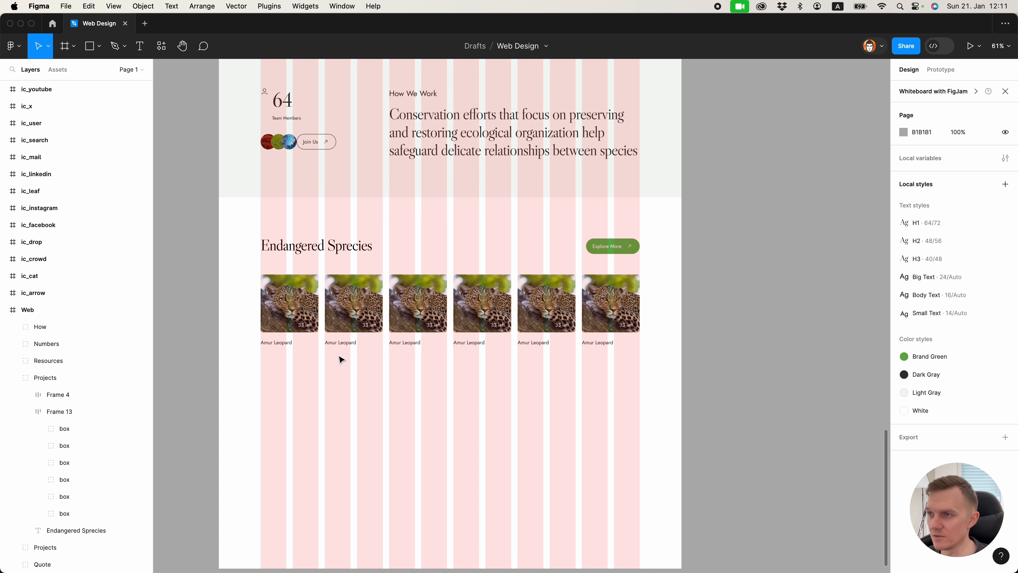
super+click(340, 343)
text(A)
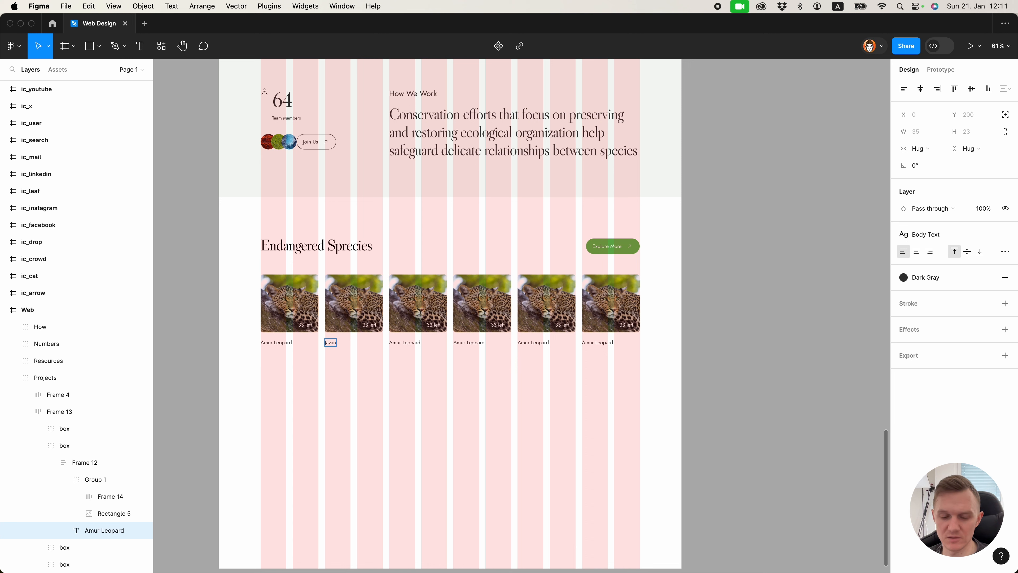
Replace the second card's leopard photo with the rhino photo and adjust its crop inside the square frame.
click(353, 305)
click(903, 303)
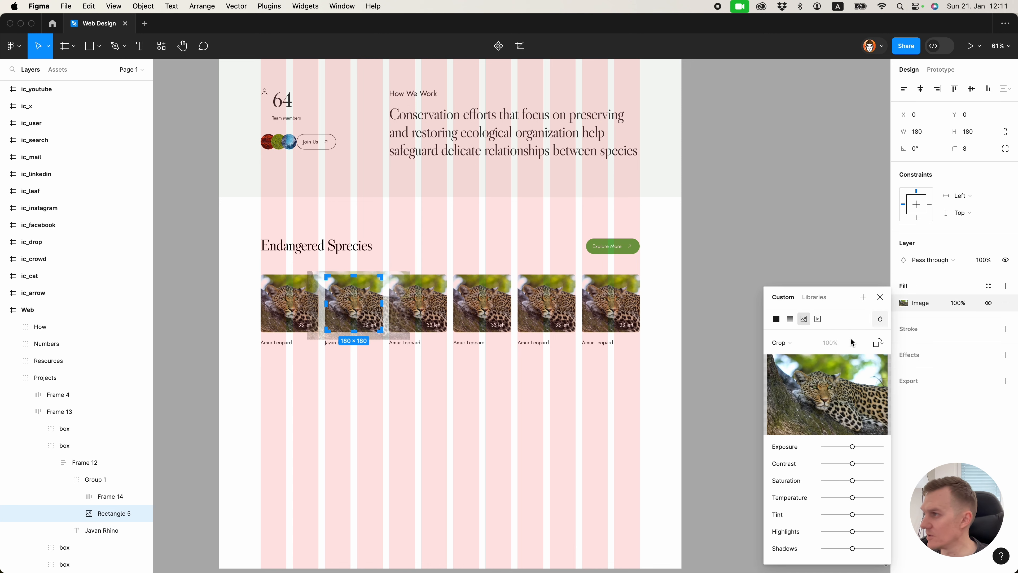
click(827, 394)
scroll(639, 335, down, 3)
double_click(636, 328)
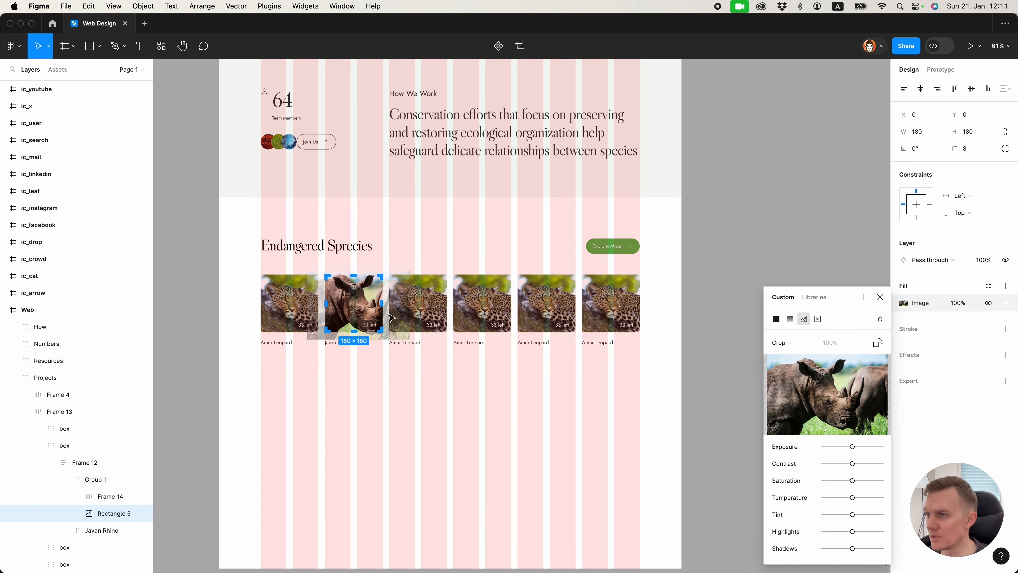
mouse_move(398, 276)
mouse_down()
mouse_move(385, 268)
mouse_move(384, 282)
mouse_up()
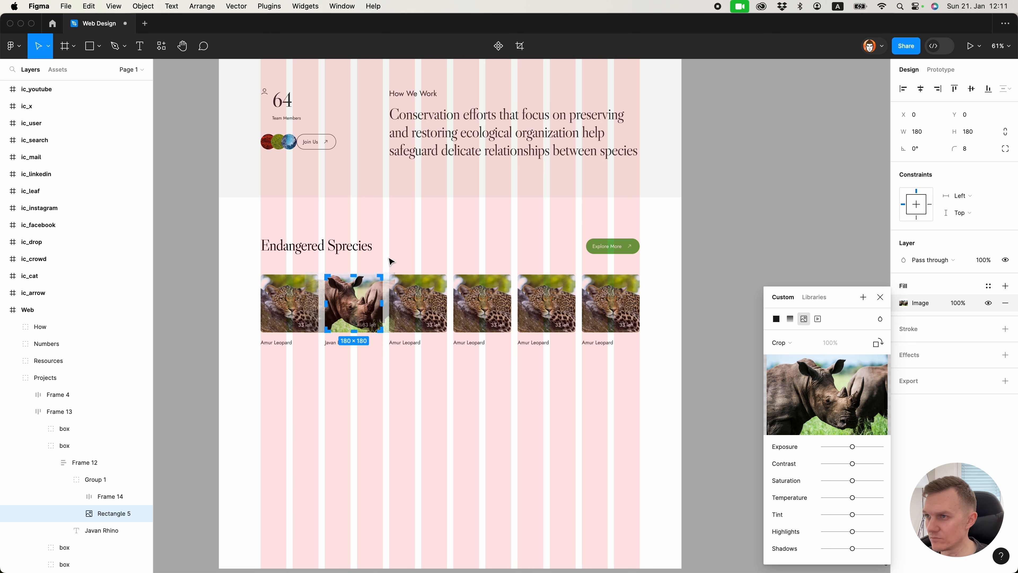
click(419, 273)
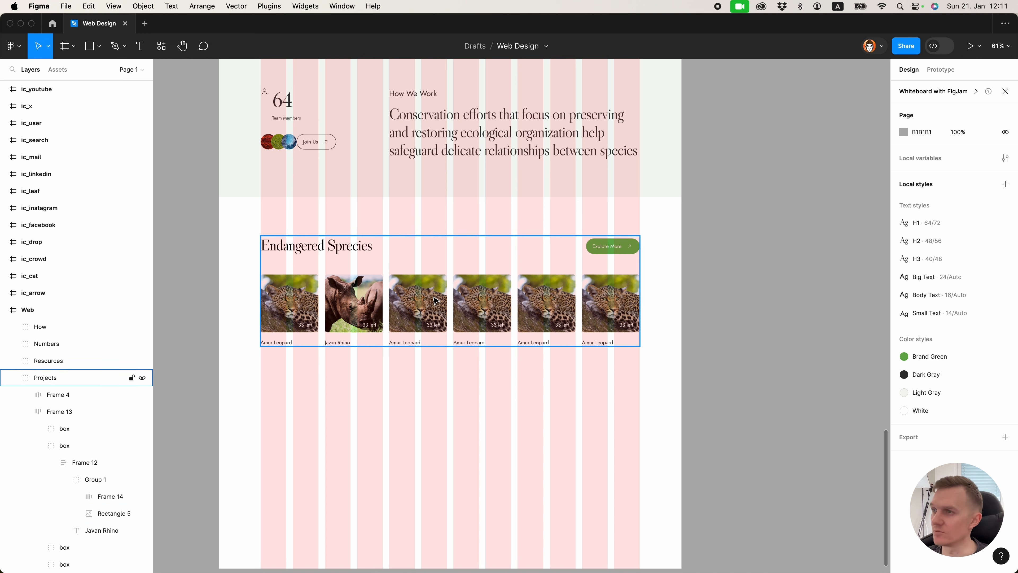
Caption the third to sixth cards "Mountain Gorilla", "Snow Leopard", "Loggerhead Sea Turtle" and "Asian Elephant".
double_click(405, 342)
text(Mountain Gorilla)
double_click(471, 342)
text(Snow Leopa)
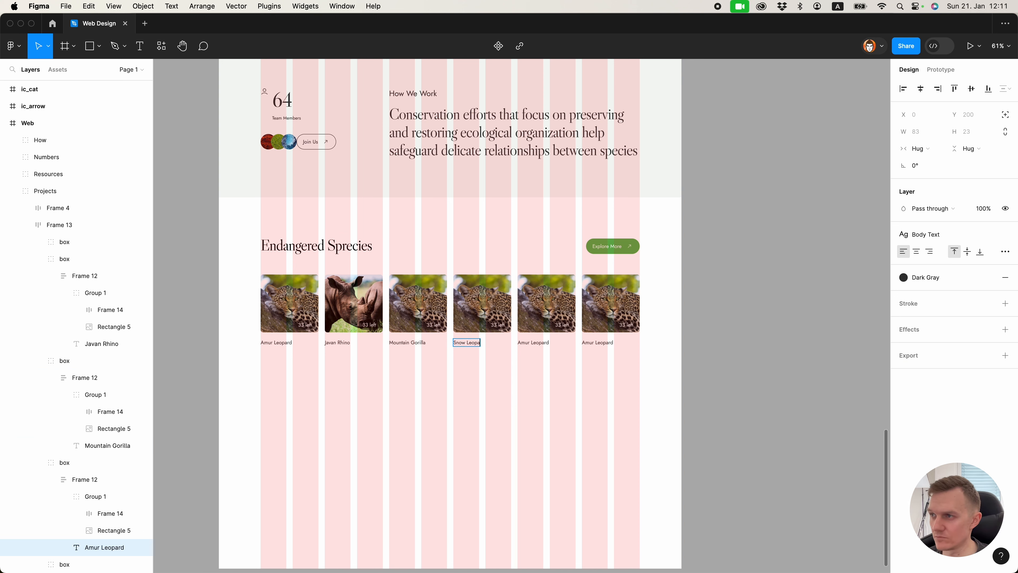
text(rd)
double_click(533, 342)
text(Loggerhead Sea Turtle)
super+click(601, 344)
key(Return)
text(Asian Elephant)
click(606, 371)
Replace the Mountain Gorilla card's image fill with the gorilla photo.
super+click(418, 303)
click(903, 303)
click(827, 394)
double_click(630, 244)
Replace the Snow Leopard card's image fill with the snow leopard photo from the photos folder.
super+click(482, 303)
click(903, 303)
click(827, 395)
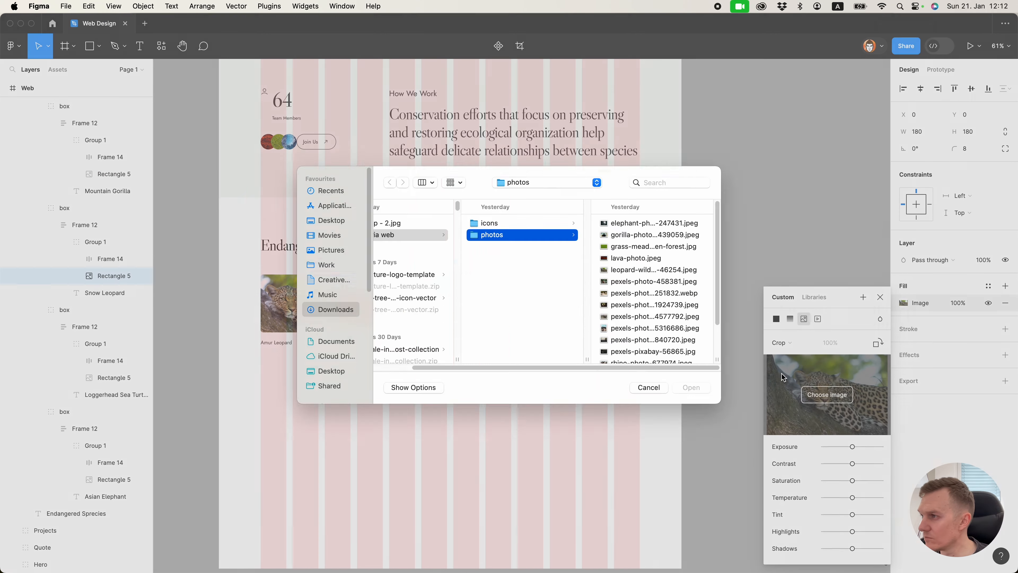
key(Down)
key(Down)
key(Down)
key(Down)
key(Down)
key(Down)
key(Down)
key(Down)
key(Up)
click(675, 398)
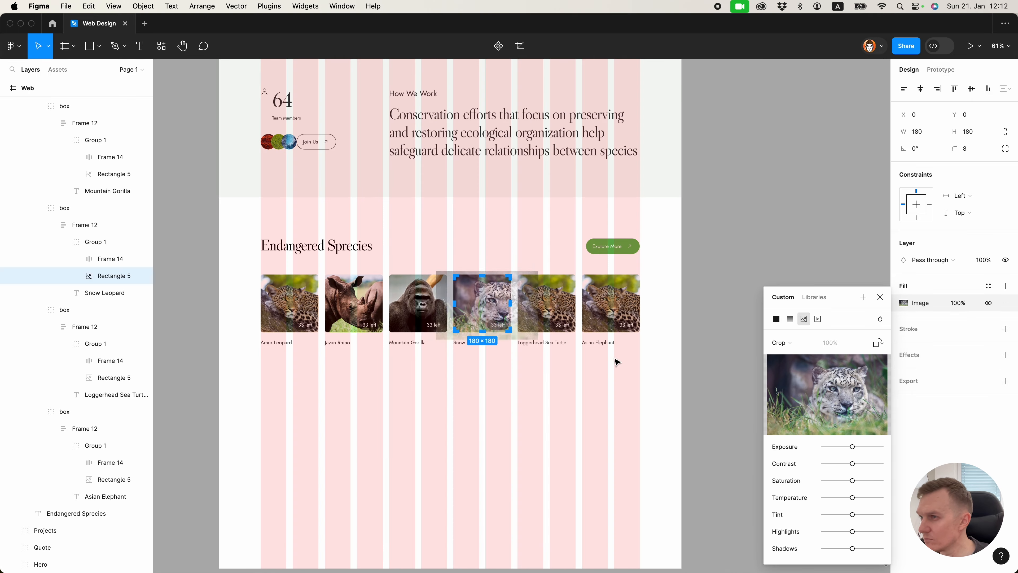
click(550, 381)
Replace the Loggerhead Sea Turtle card's image with the turtle photo and reposition its crop around the animal.
super+click(546, 303)
click(904, 303)
click(827, 395)
click(654, 348)
click(683, 396)
drag(580, 326, 591, 334)
key(shift+Left)
key(shift+Left)
click(592, 391)
Replace the Asian Elephant card's image with the elephant photo, then shift and resize the crop around the elephant.
super+click(610, 303)
click(904, 303)
click(827, 394)
click(649, 230)
click(685, 396)
drag(622, 309, 618, 304)
drag(662, 268, 641, 281)
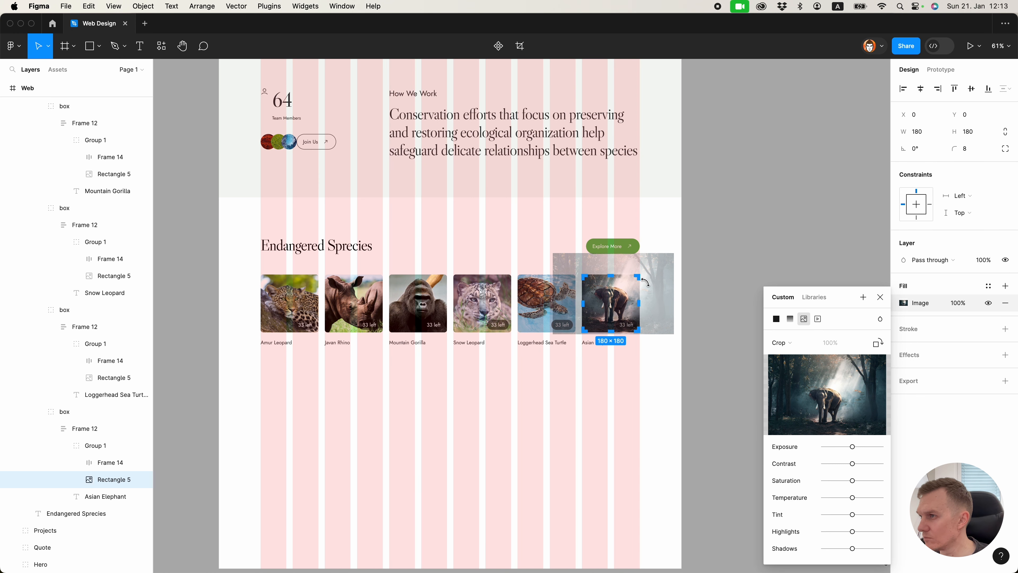
key(Return)
click(586, 366)
Hide the layout grids and change the Asian Elephant card's badge to "36 left".
key(shift+g)
super+click(626, 324)
key(shift+Return)
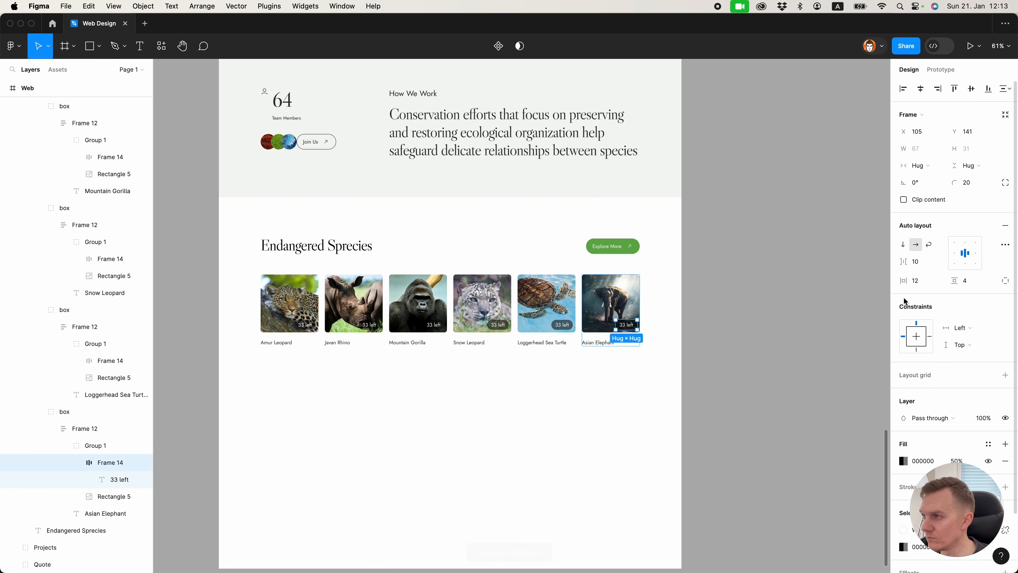
double_click(626, 325)
key(BackSpace)
text(6)
key(Escape)
Change the Loggerhead Sea Turtle card's badge to "40 left".
super+click(563, 326)
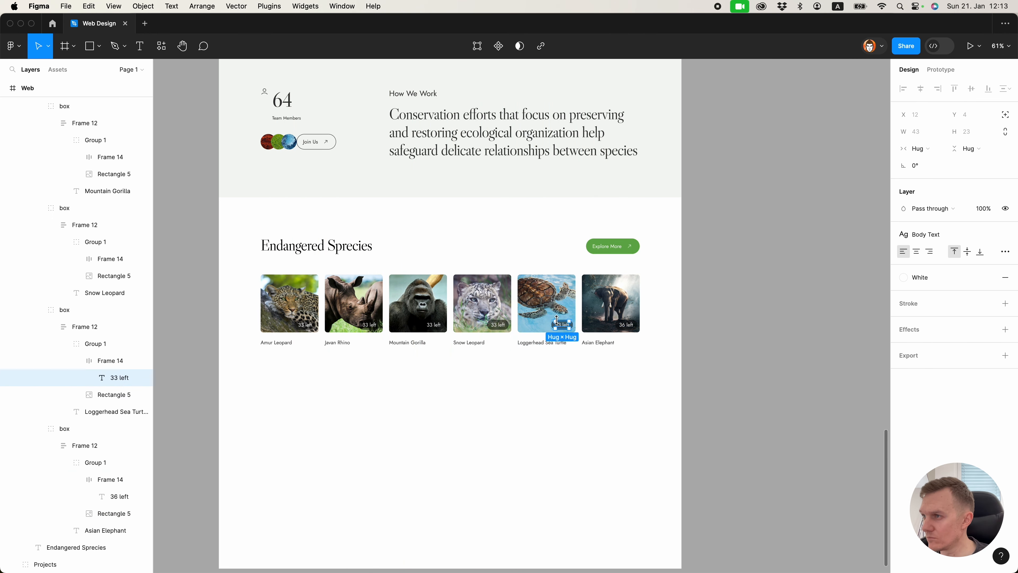
key(shift+Return)
click(929, 337)
double_click(561, 325)
key(BackSpace)
key(BackSpace)
text(40)
key(Escape)
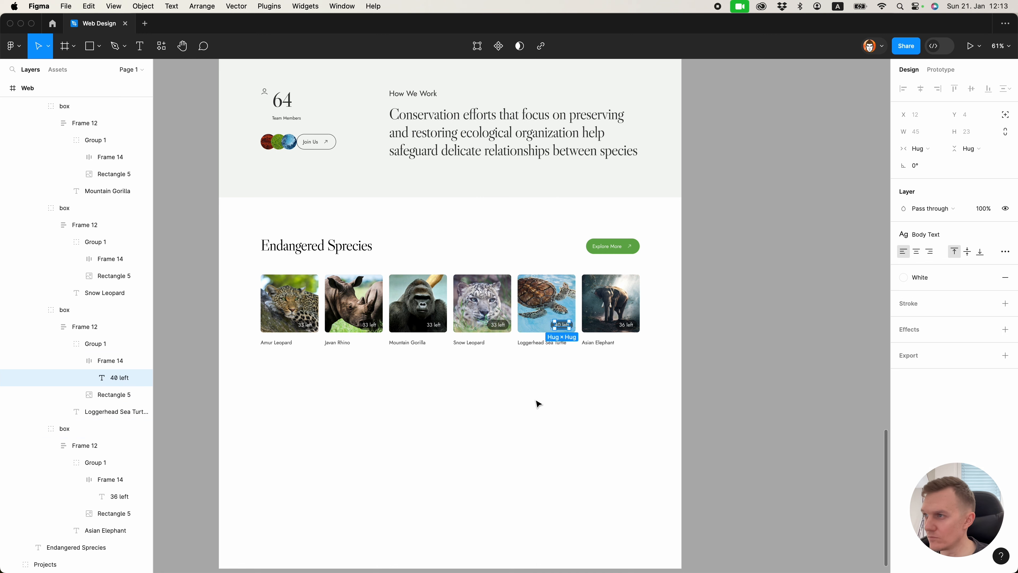
Change the Snow Leopard card's badge to "16 left".
super+click(498, 325)
key(shift+Return)
key(Tab)
double_click(499, 325)
key(BackSpace)
key(BackSpace)
text(16)
key(Escape)
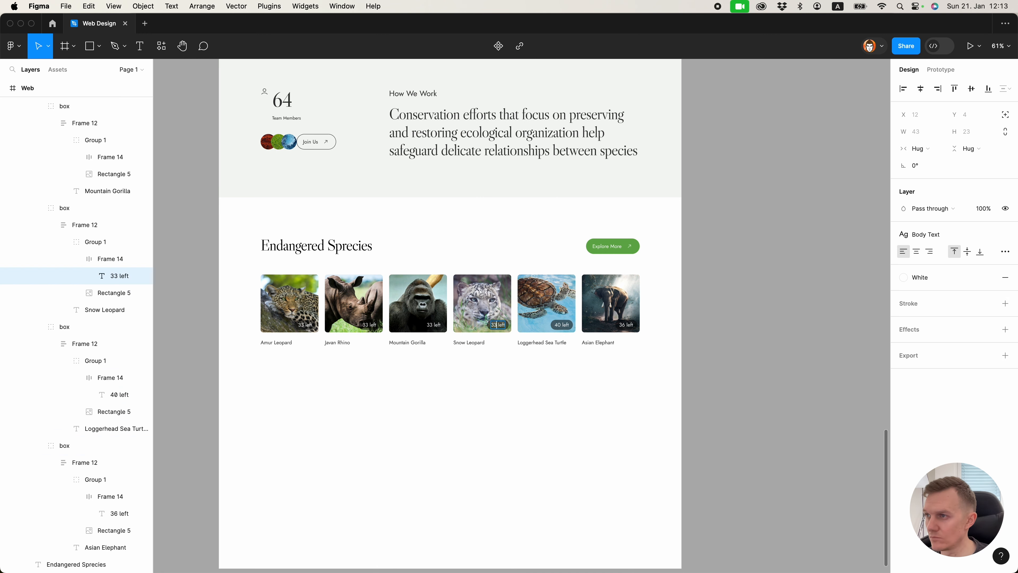
Change the Mountain Gorilla card's badge to "8 left".
super+click(428, 326)
key(shift+Return)
key(Tab)
super+click(424, 325)
click(929, 337)
double_click(432, 325)
key(BackSpace)
key(BackSpace)
text(8)
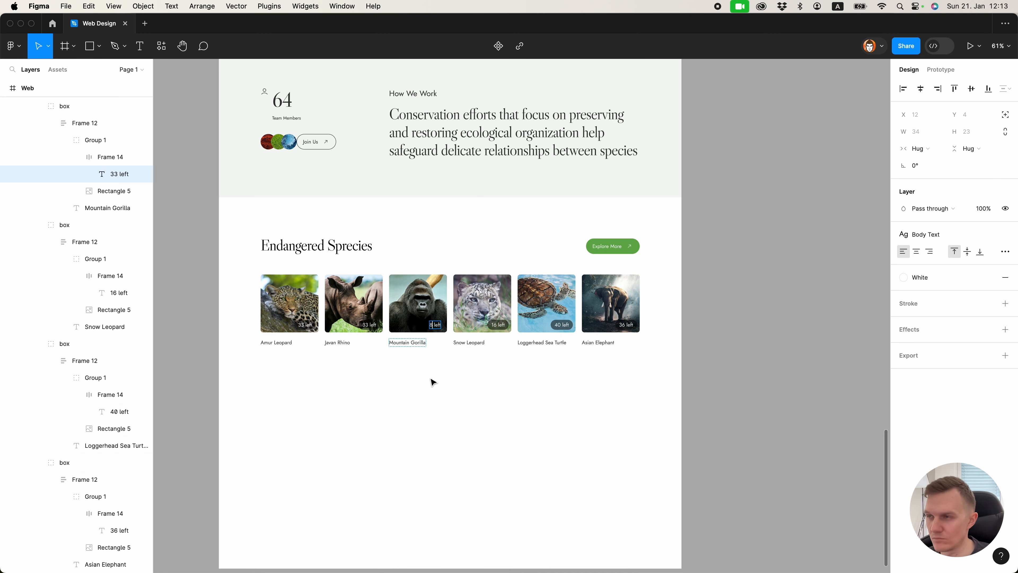
click(431, 382)
Change the Javan Rhino card's badge to "24 left".
super+click(377, 326)
double_click(367, 324)
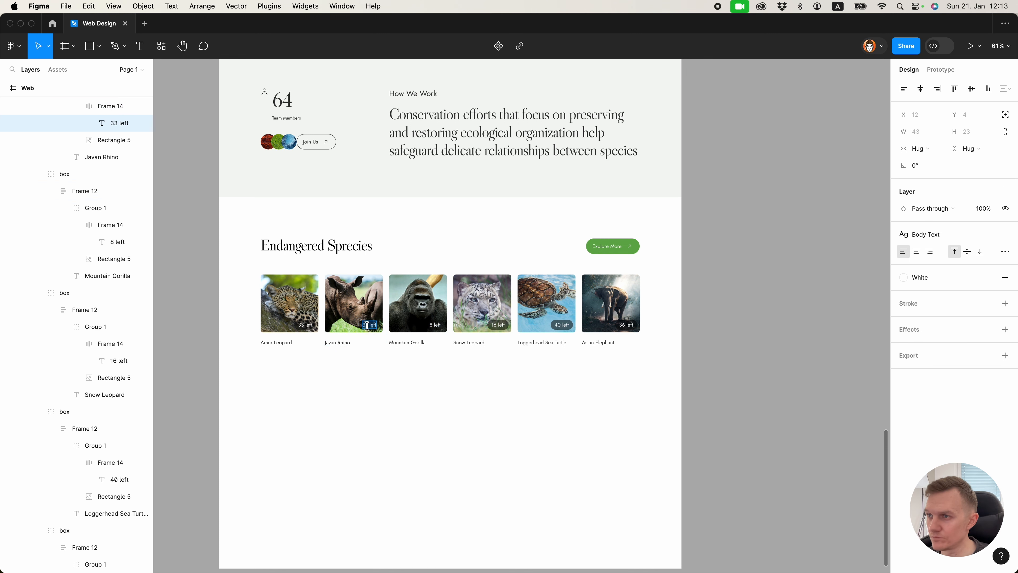
click(402, 396)
Check the spacing above the animal cards section and correct its heading to "Endangered Species".
scroll(415, 393, up, 3)
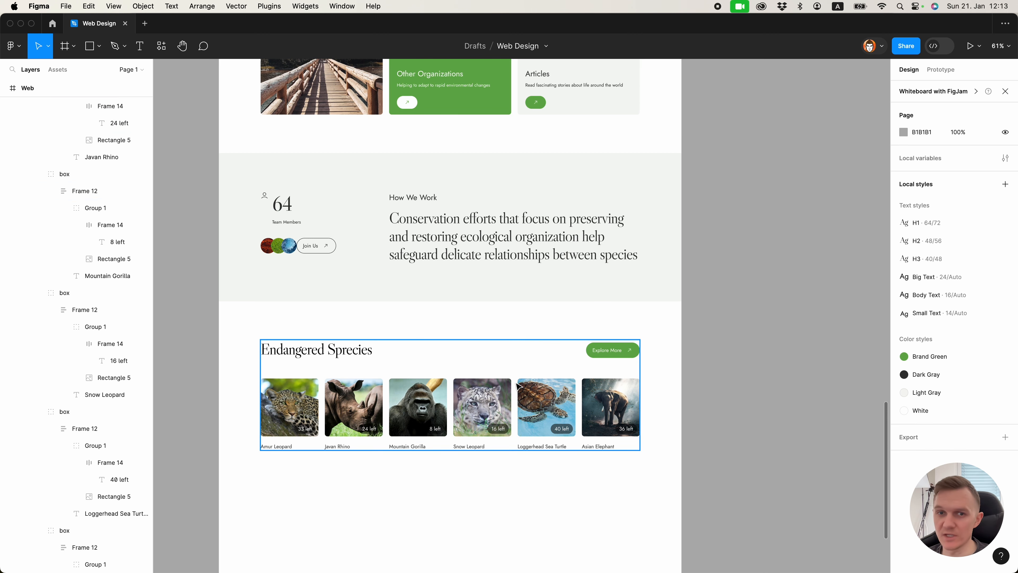
click(476, 455)
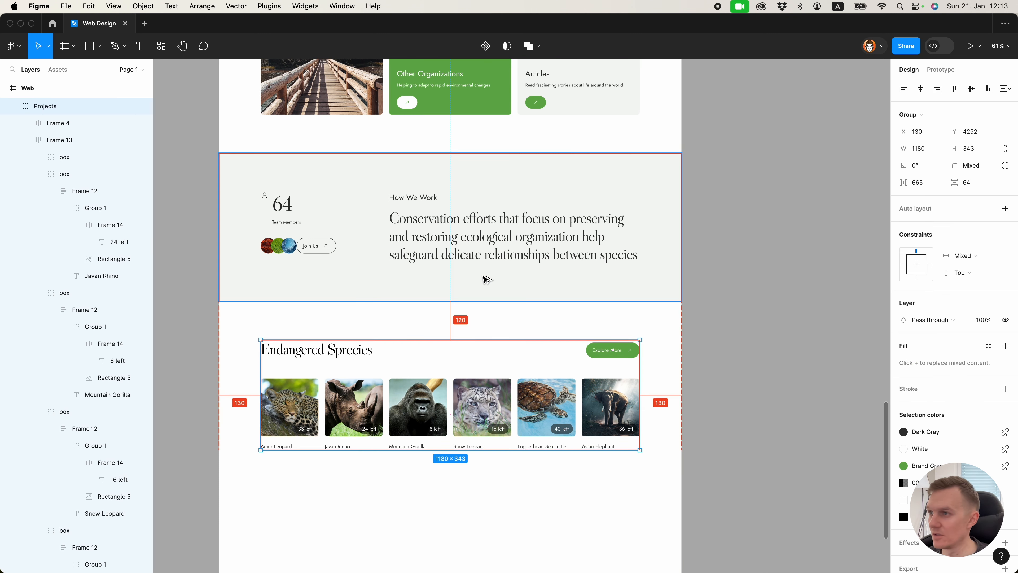
click(474, 477)
scroll(474, 476, down, 3)
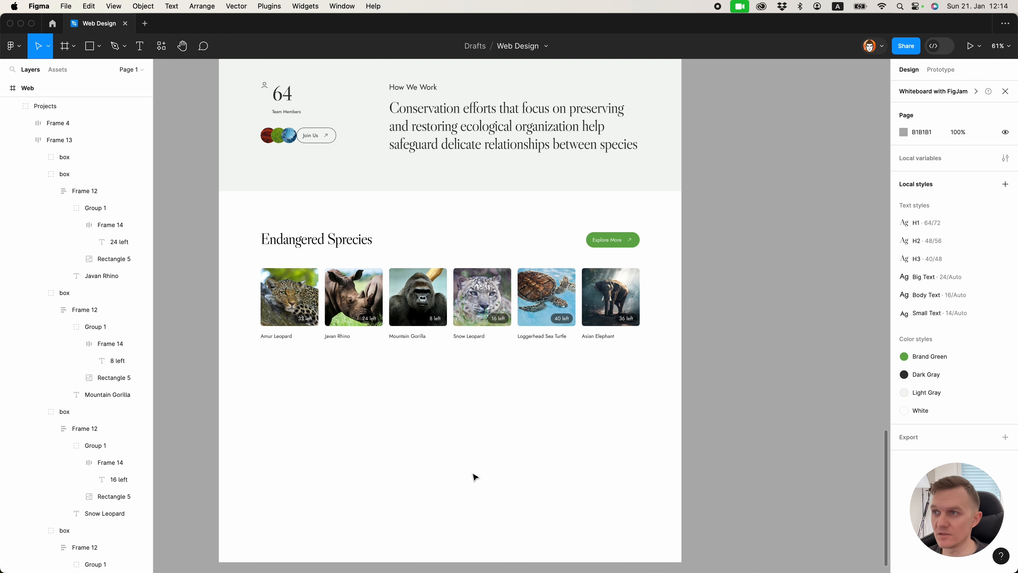
double_click(347, 240)
click(346, 240)
key(BackSpace)
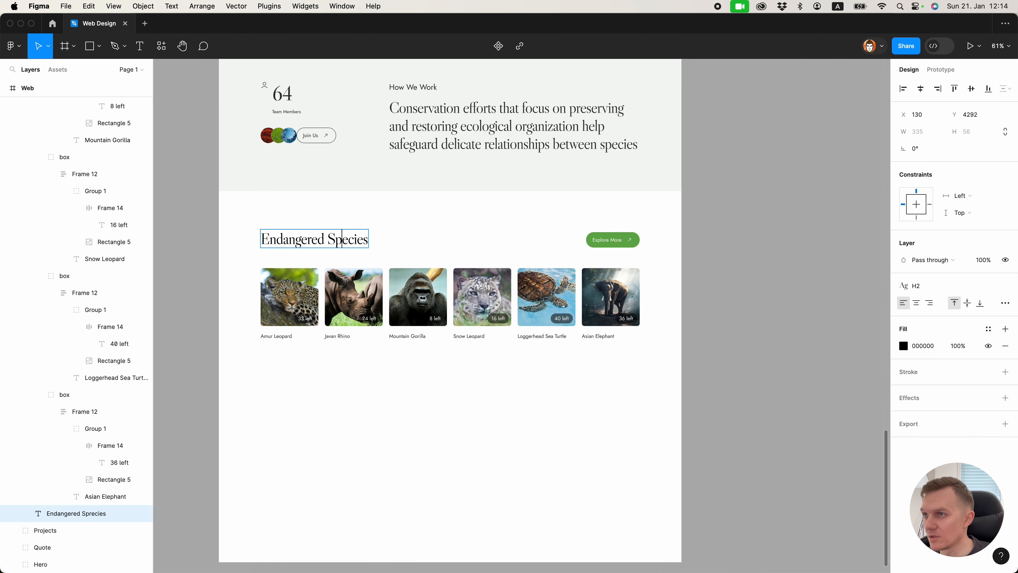
click(413, 395)
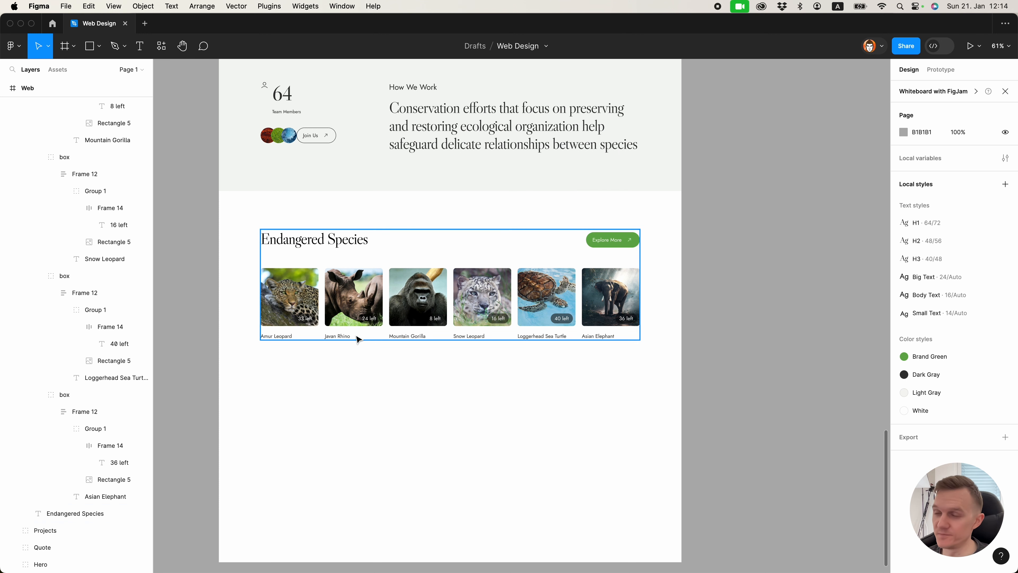
Draw a full-width footer rectangle of 1440 × 617 below the Endangered Species section.
scroll(357, 337, down, 3)
key(r)
mouse_move(219, 267)
mouse_down()
mouse_move(505, 452)
mouse_move(696, 464)
mouse_move(682, 465)
mouse_up()
scroll(620, 294, up, 1)
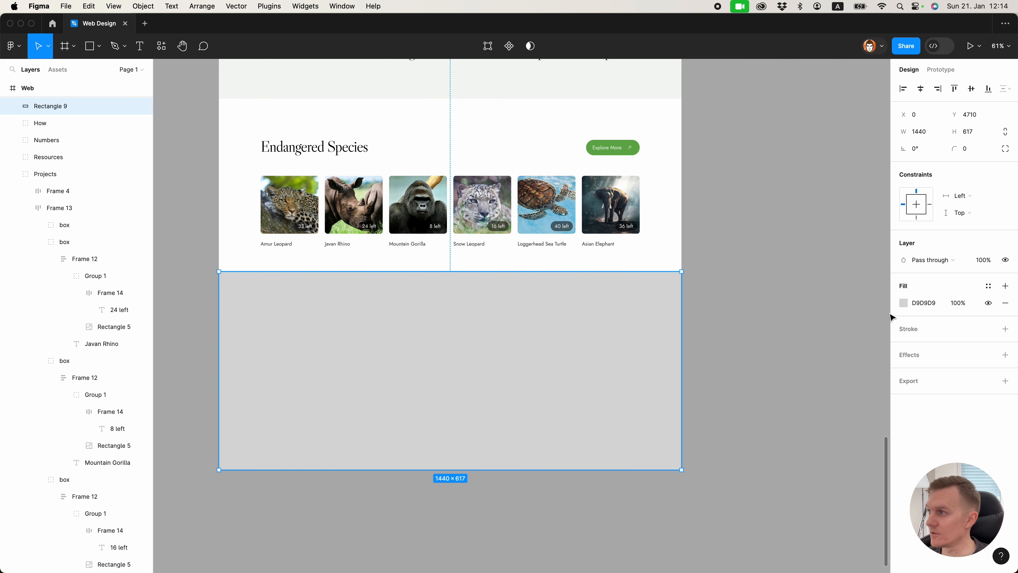
Fill the footer rectangle with dark gray 30342F and size it to 1440 × 508 at Y 4755.
click(904, 302)
drag(826, 440, 822, 438)
drag(784, 401, 778, 407)
drag(778, 408, 778, 407)
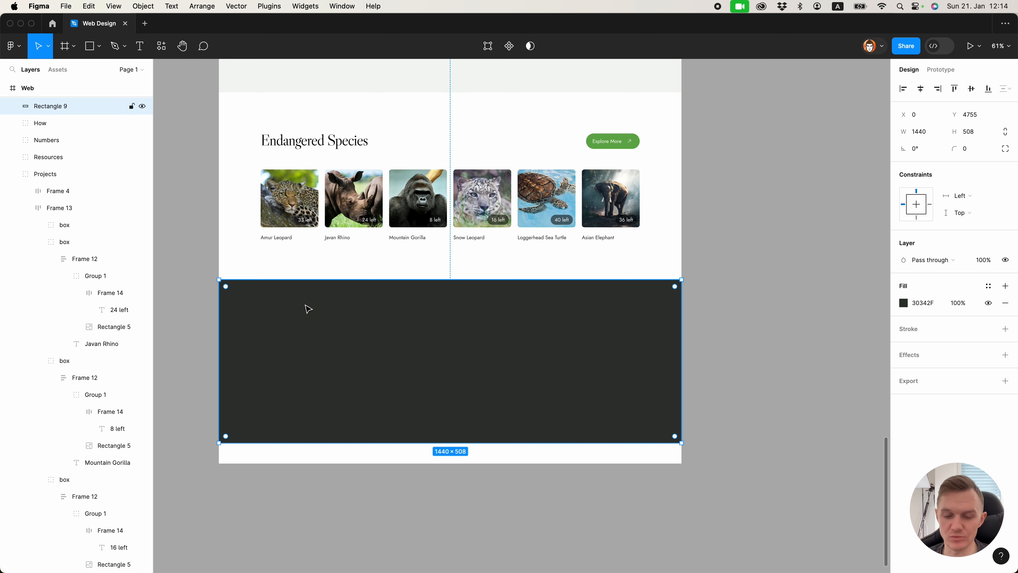
Show the layout grids and add a white "Company" text at the dark footer's upper-left, in the first grid column.
key(ctrl+g)
key(t)
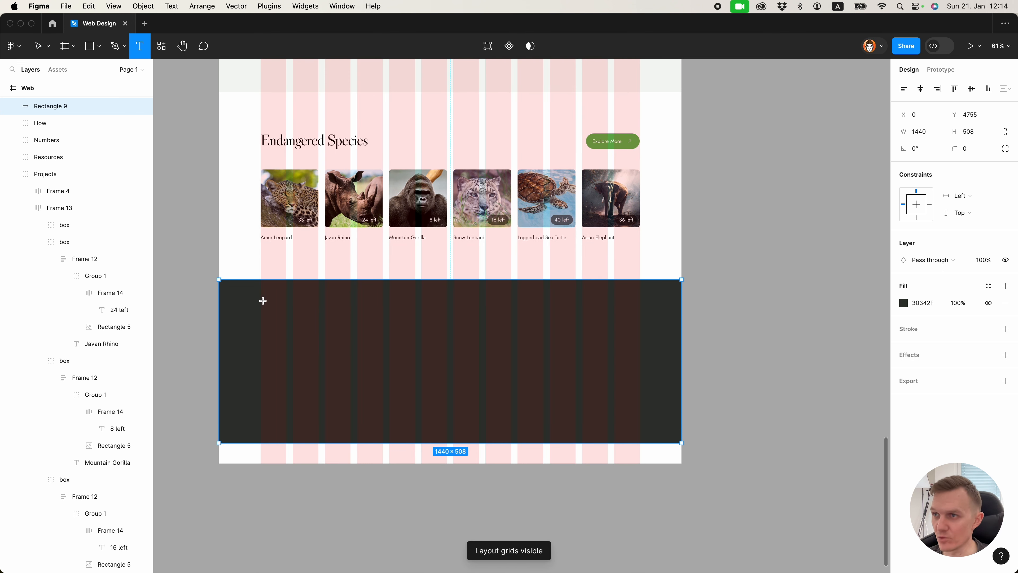
click(262, 300)
text(Company)
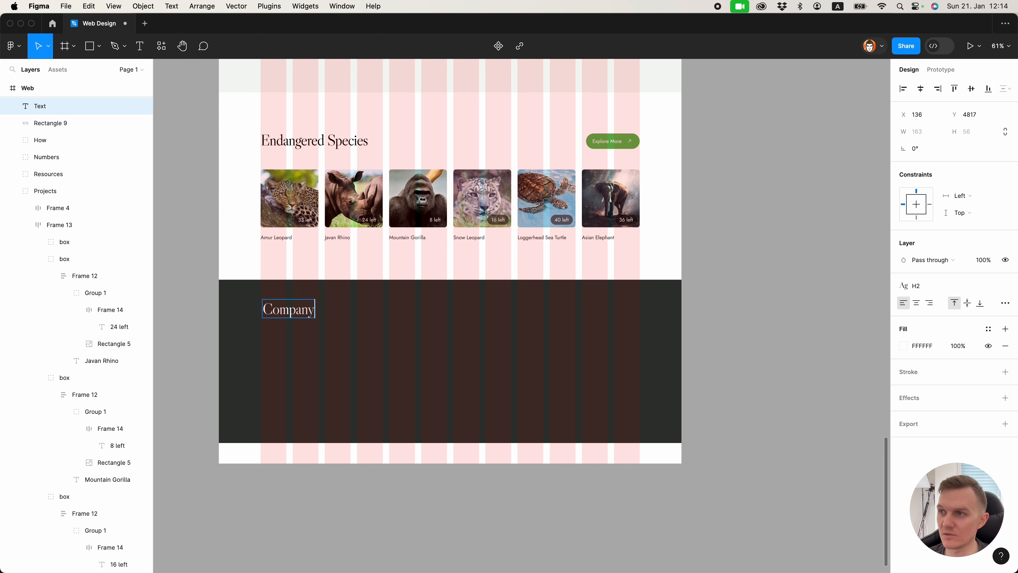
key(Escape)
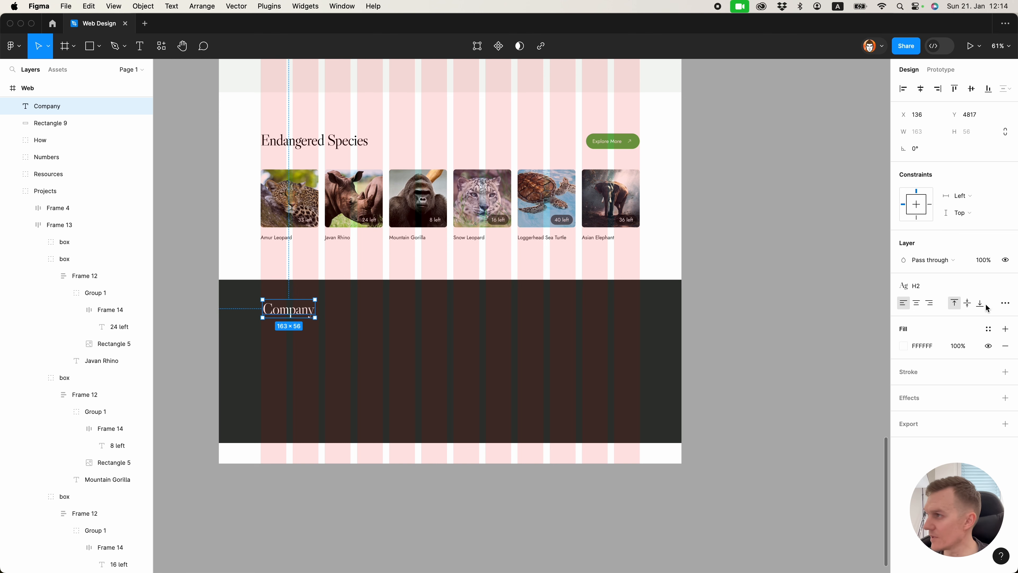
Apply the Big Text style to the Company heading and align it to the first column at X 130, Y 4812.
click(974, 286)
click(935, 398)
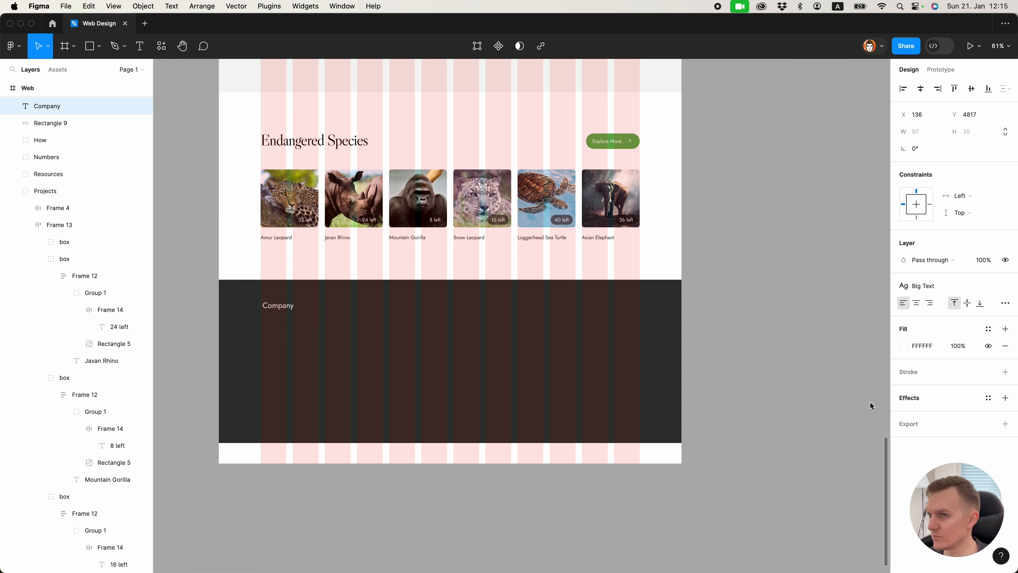
click(871, 406)
click(264, 304)
Duplicate the Company heading directly below itself at Y 4866 and change the copy's text to "About".
drag(275, 310, 275, 326)
text(A)
key(Escape)
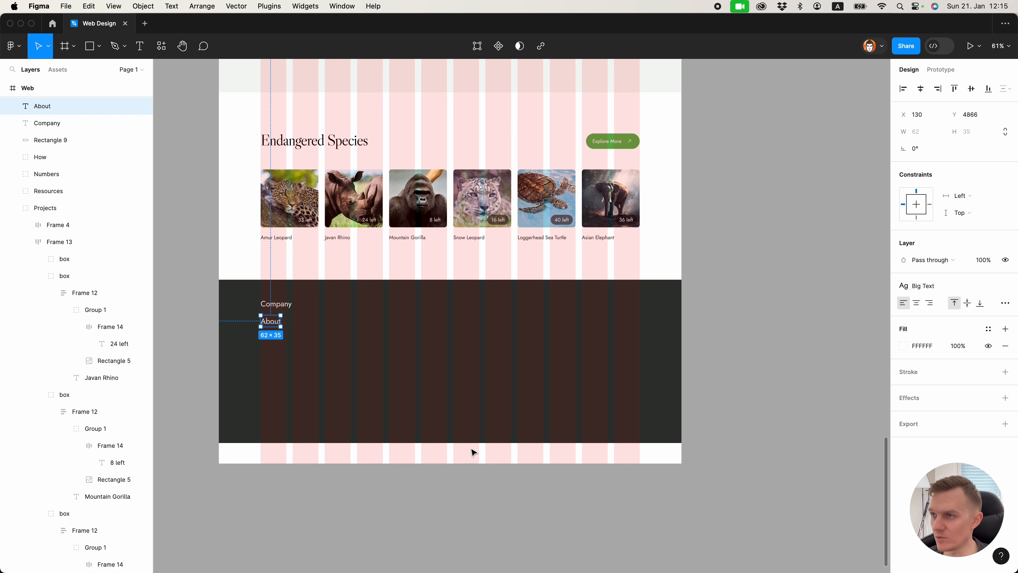
Apply the Body Text style to the About text and set its opacity to 80%.
click(922, 288)
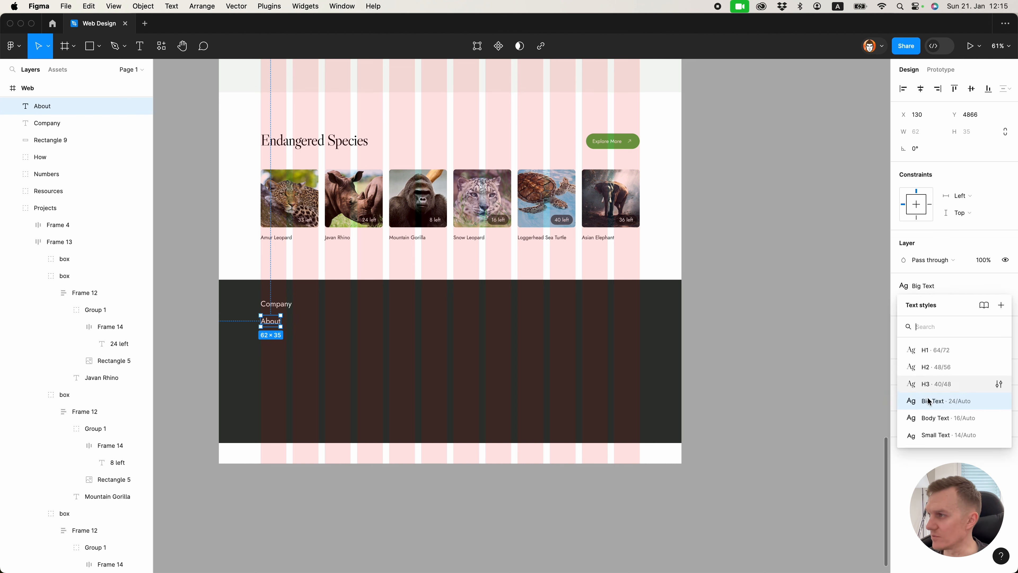
click(929, 419)
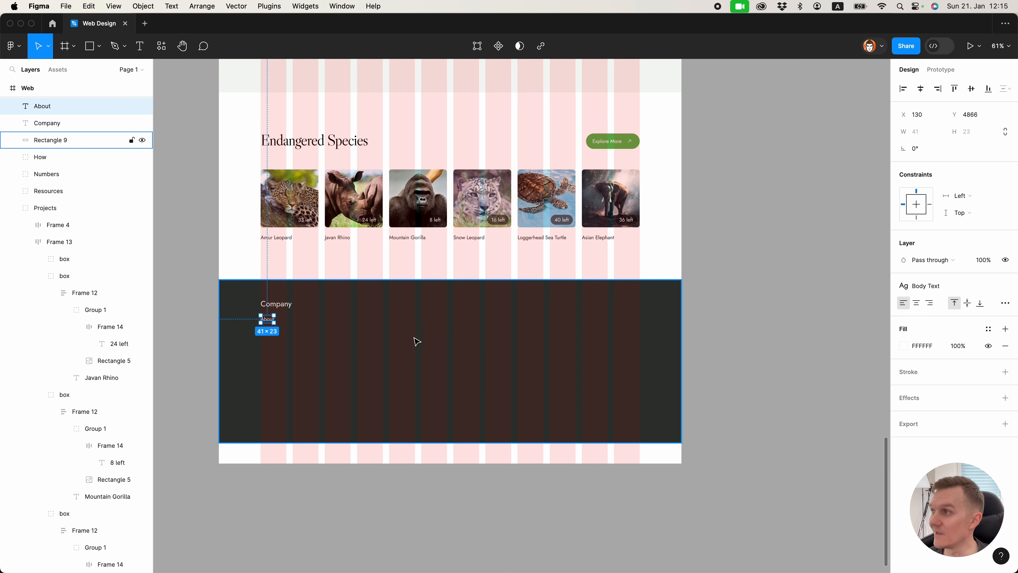
click(665, 332)
key(8)
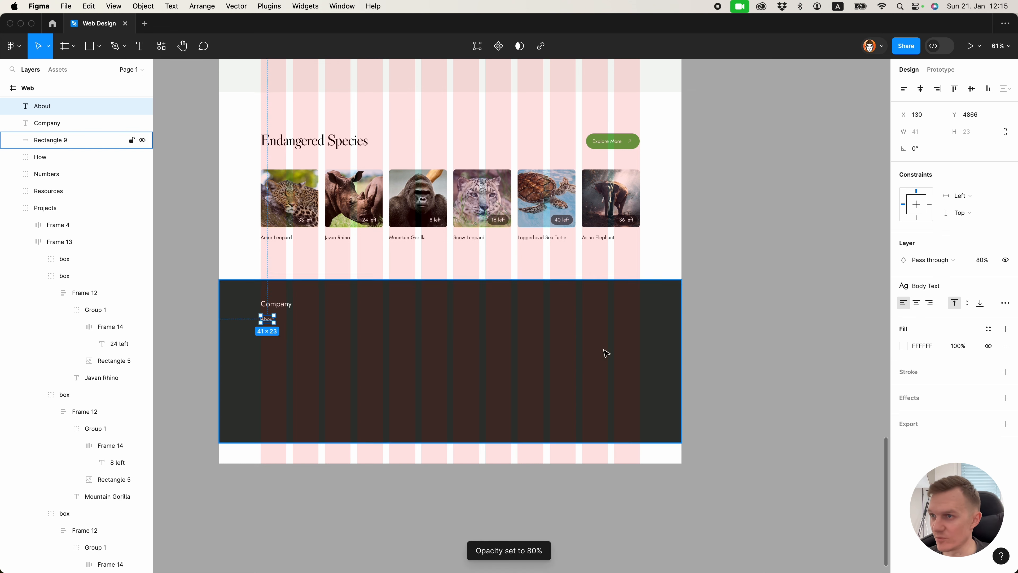
Combine the Company and About texts in a vertical auto layout with a spacing of 16.
click(266, 319)
shift+click(270, 303)
key(shift+a)
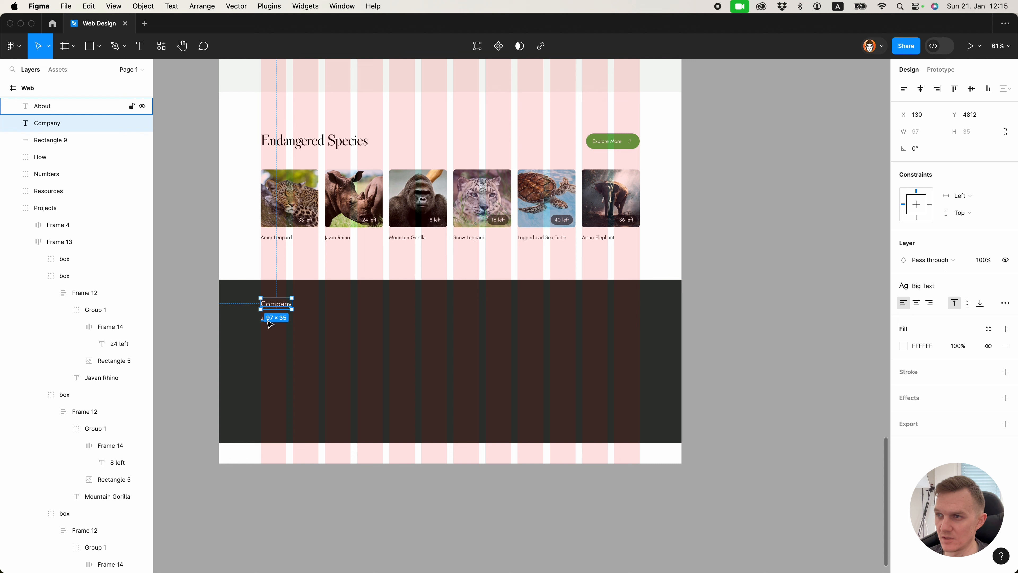
click(919, 264)
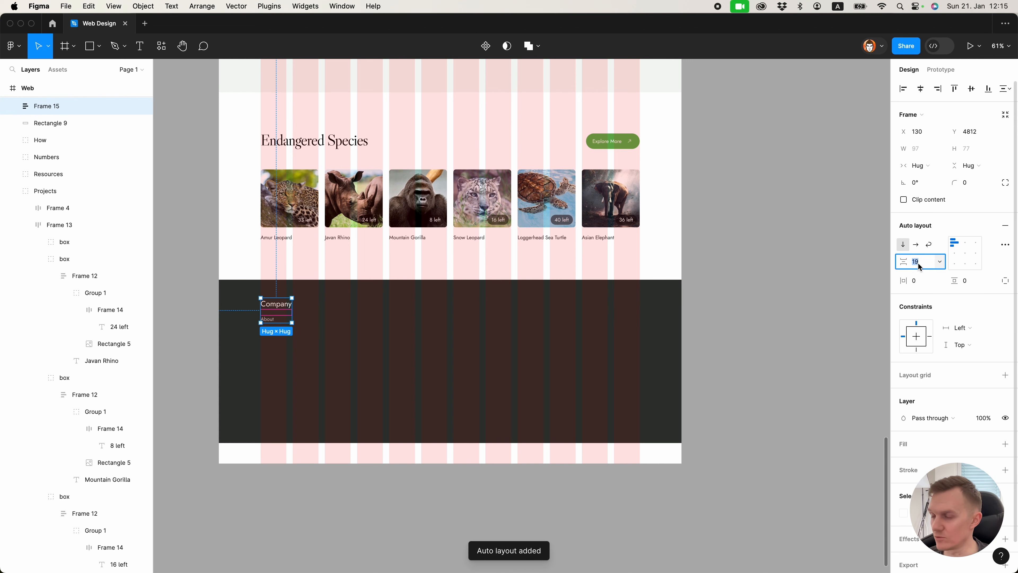
click(457, 314)
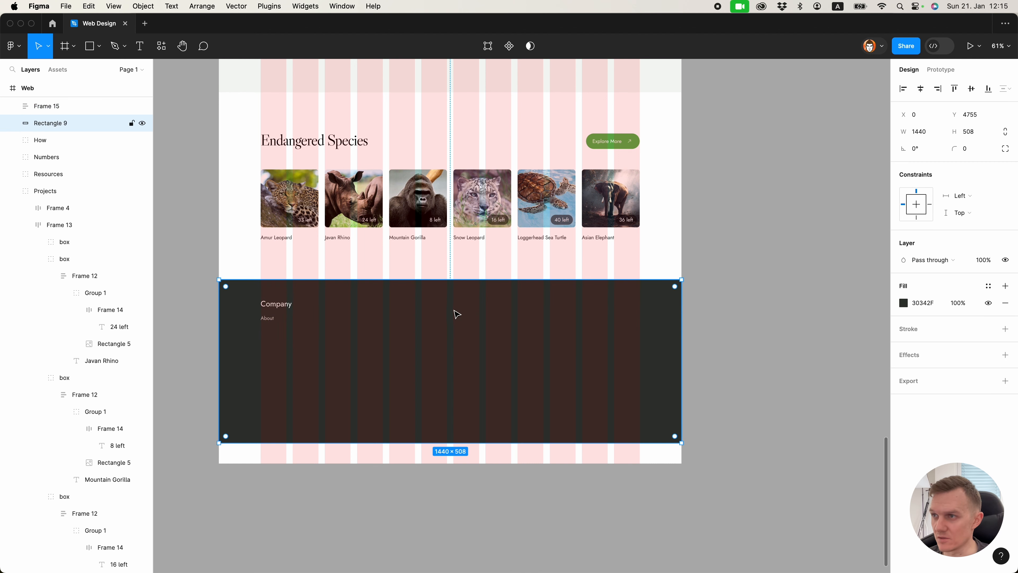
Duplicate the About link three times within the Company column and change the copies' texts to "Partners", "Blog" and "Jobs".
double_click(275, 321)
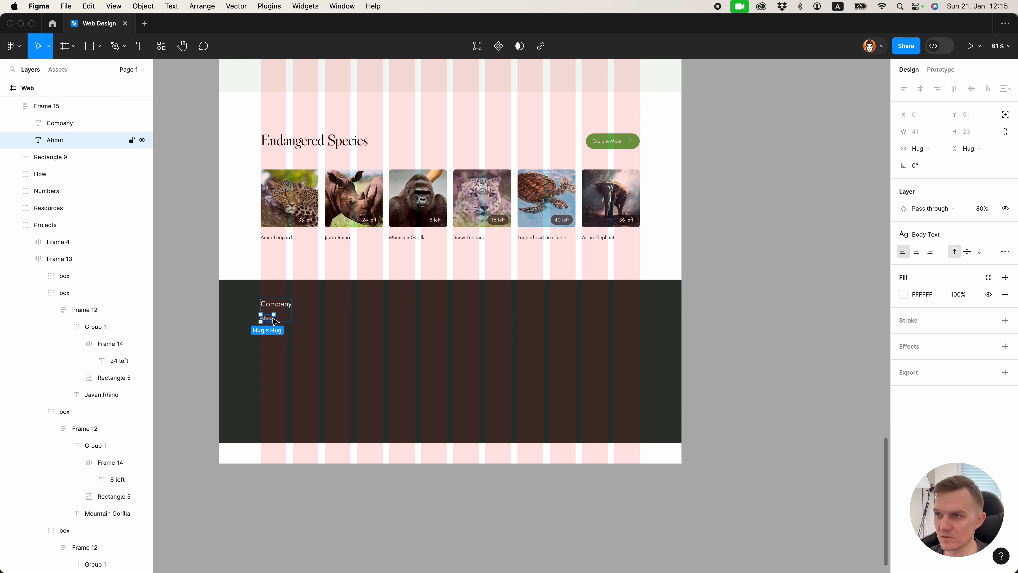
key(ctrl+d)
key(ctrl+d)
key(ctrl+d)
double_click(268, 330)
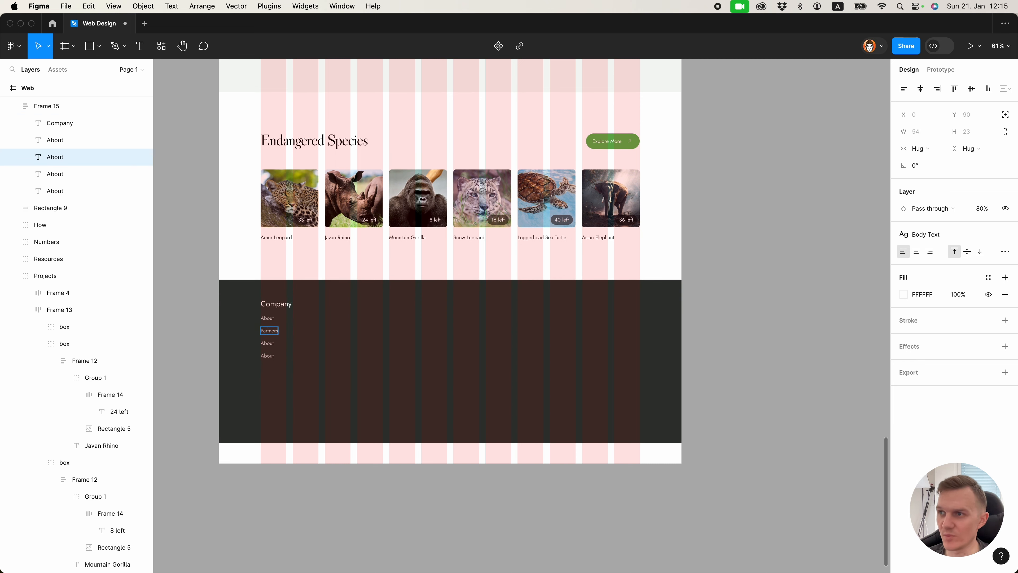
click(268, 344)
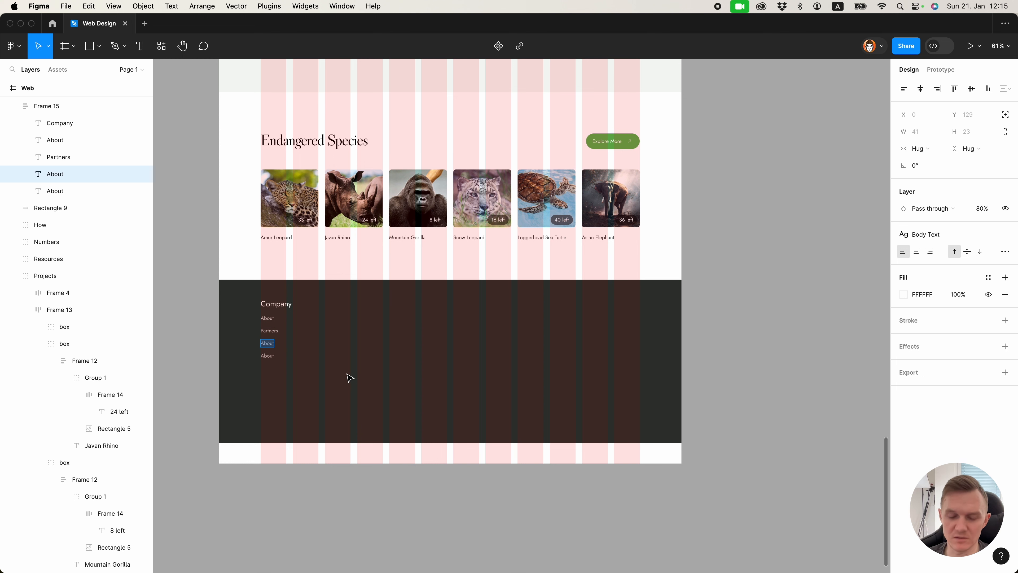
click(268, 353)
double_click(275, 355)
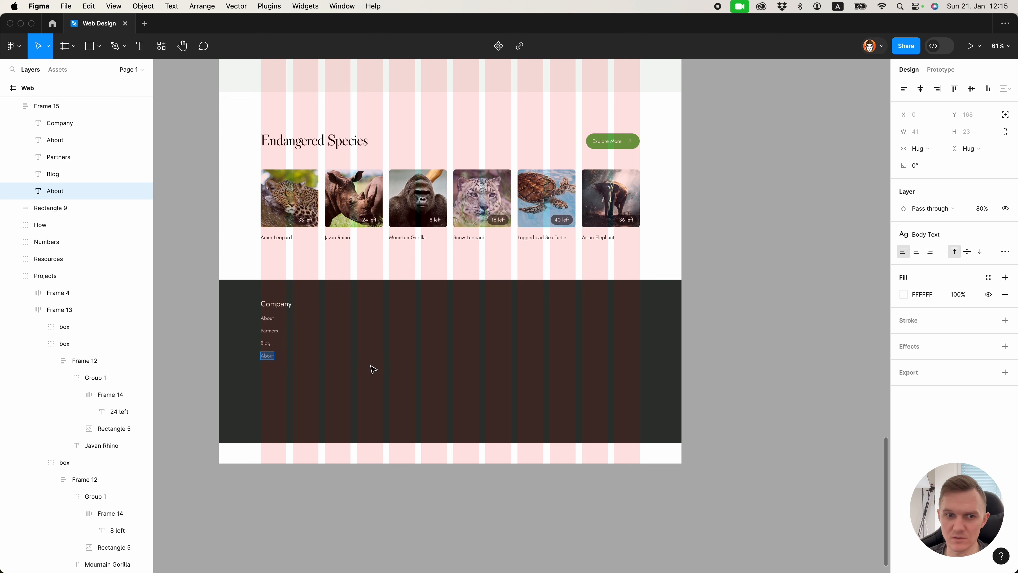
click(418, 400)
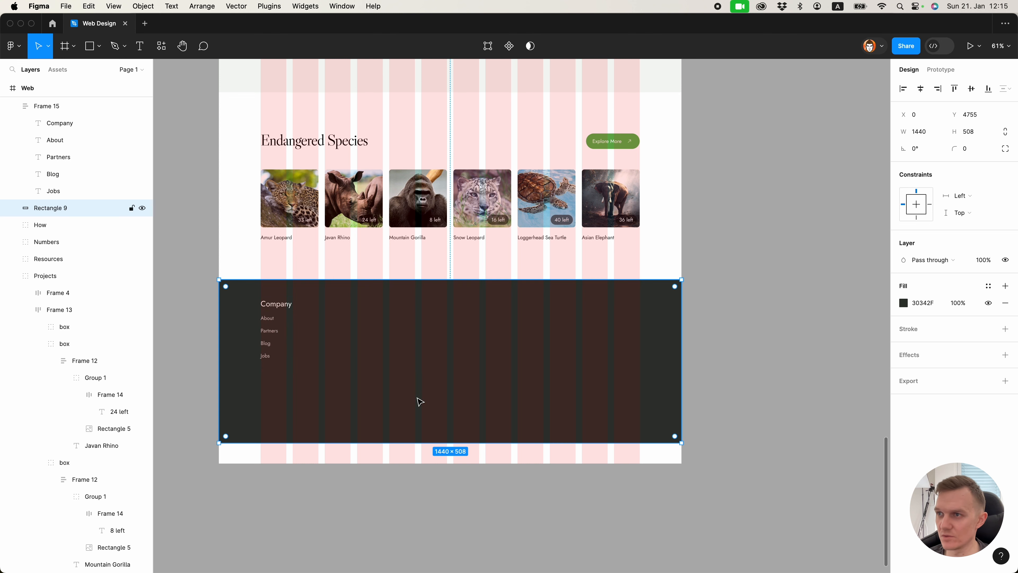
Move the Company column slightly lower, duplicate it two grid columns over and change the copy's heading to "Projects".
click(279, 320)
key(shift+Down)
drag(295, 331, 358, 331)
double_click(337, 312)
text(Projects)
key(Escape)
Change the first three links under Projects to "North America", "South America" and "Asia".
key(Tab)
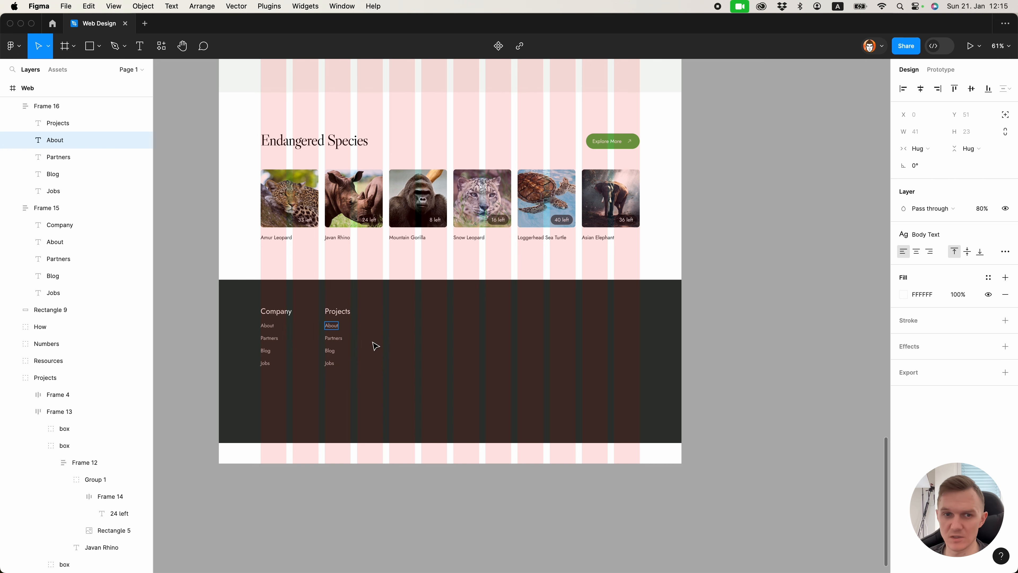
text(North America)
double_click(341, 339)
text(North America)
drag(338, 338, 297, 334)
text(South)
key(Escape)
key(Tab)
key(Return)
text(Asia)
key(Escape)
Change the Jobs link under Projects to "Europe" and add a duplicate below it reading "Africa".
key(Tab)
key(Return)
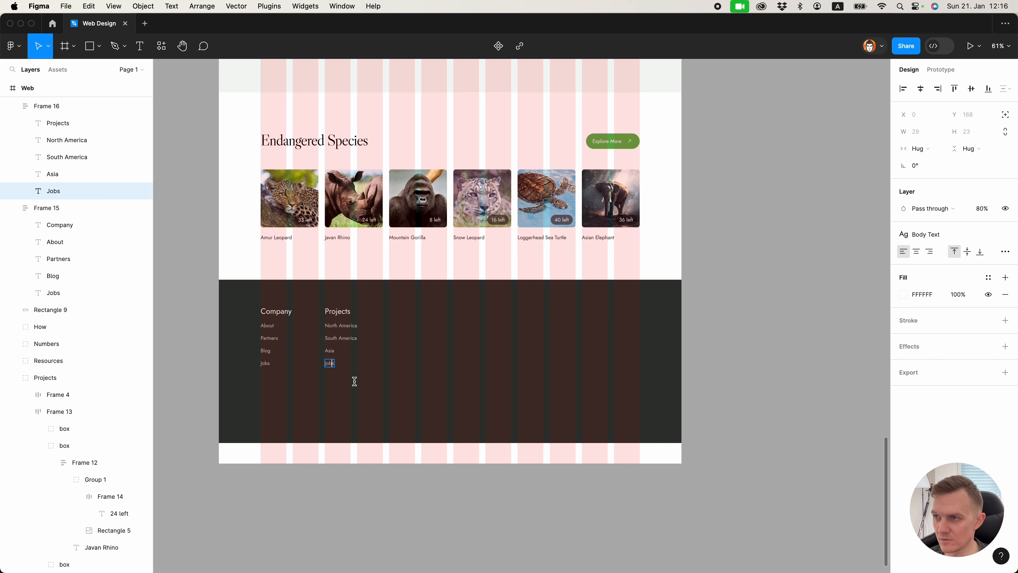
key(Escape)
key(super+d)
double_click(332, 377)
text(Africa)
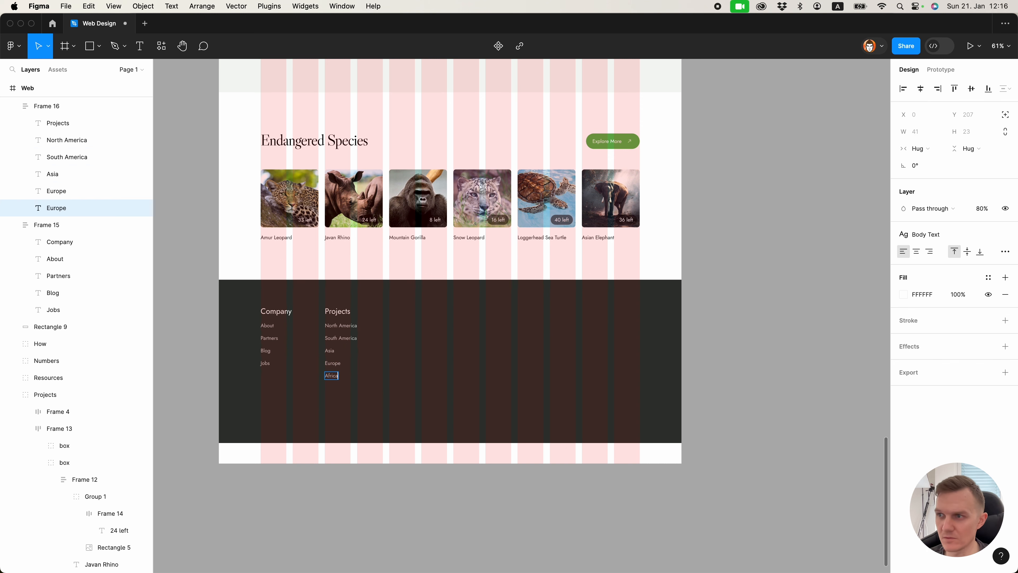
click(370, 370)
Duplicate the Projects column two grid columns over and change the copy's heading to "Solutions".
click(330, 328)
drag(331, 328, 394, 332)
double_click(399, 311)
text(Solutions)
click(415, 336)
Change the first two links under Solutions to "Water Cleaning" and "Clean Energy".
double_click(405, 325)
text(Water Cleanin)
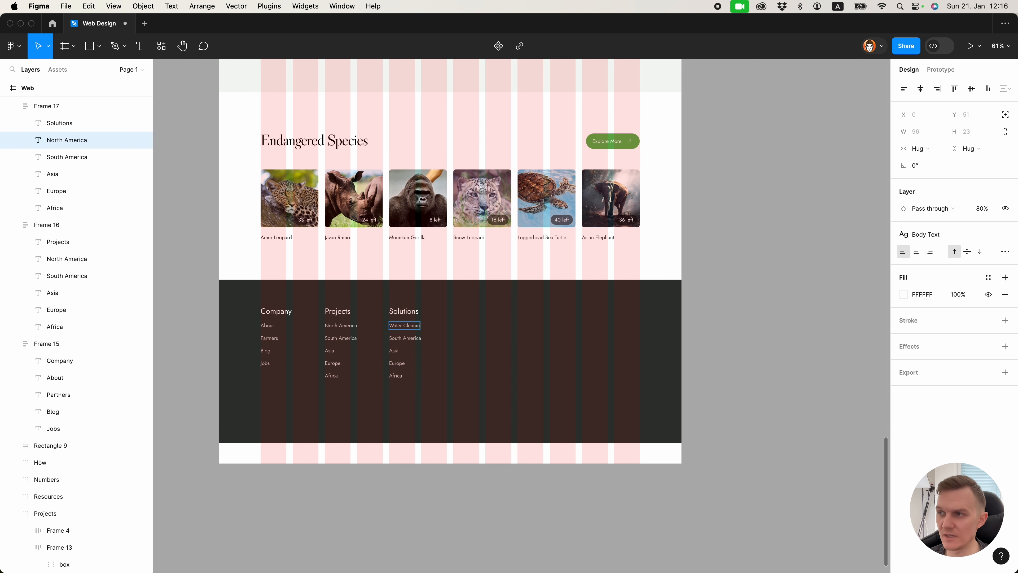
text(g)
key(Escape)
key(Tab)
key(Return)
text(C)
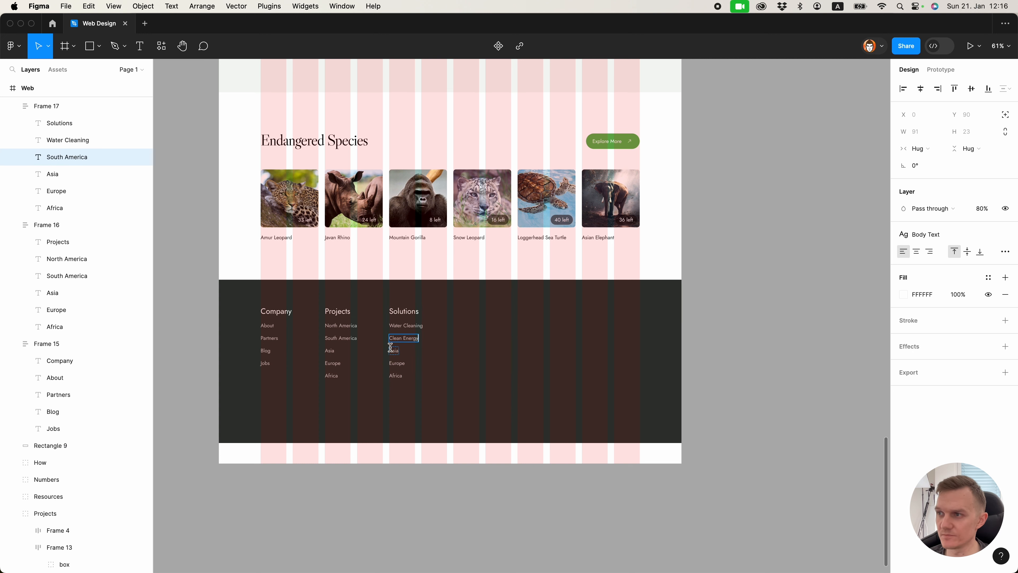
key(Escape)
Change the third and fourth Solutions links to "Green Areas" and "Animal Protection", and delete the leftover Africa link.
key(Tab)
text(Green Areas)
key(Escape)
key(Tab)
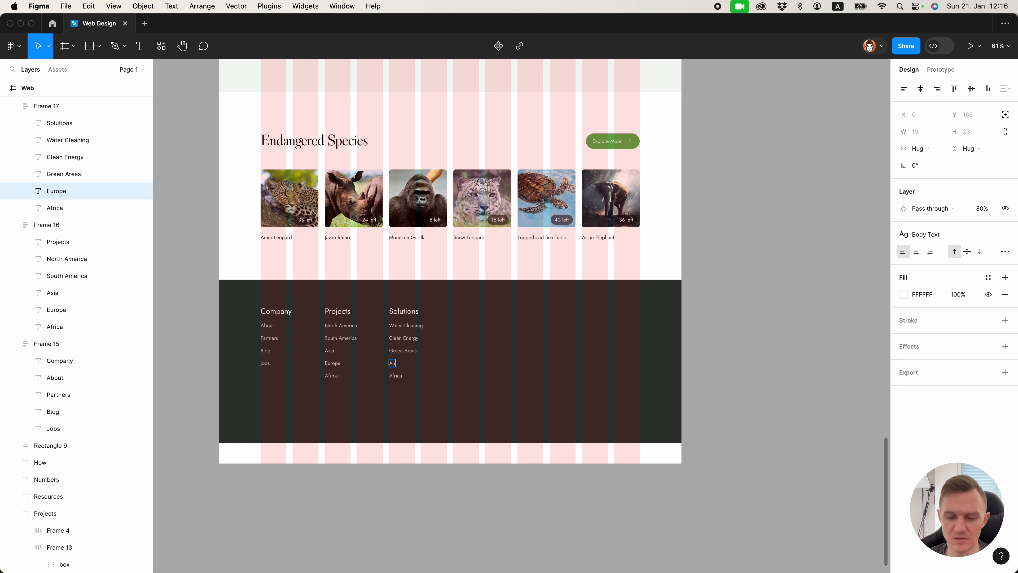
text(Animal Protection)
key(Escape)
key(Tab)
key(BackSpace)
Duplicate the Solutions column two grid columns over and change the copy's heading to "Resources".
drag(420, 346, 482, 344)
double_click(467, 315)
text(Resources)
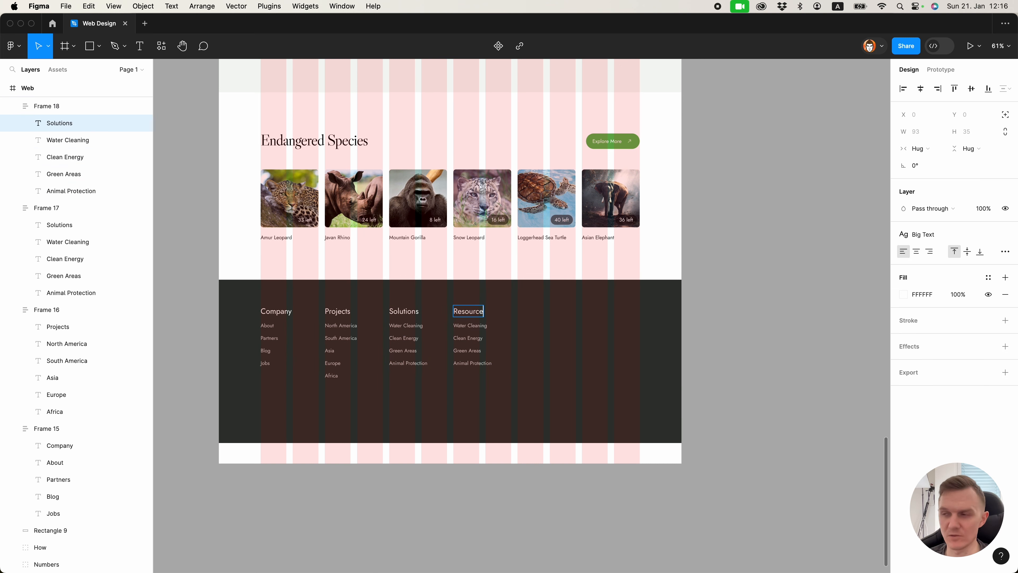
key(Escape)
Change the first two links under the footer's Resources heading to "Donate" and "Organizations".
key(Tab)
key(Return)
text(Donate)
key(Escape)
key(Tab)
key(Return)
text(Organizations)
key(Escape)
Change the last two links under the footer's Resources heading to "Become a Partner" and "Articles".
key(Tab)
key(Return)
text(Become a Pa)
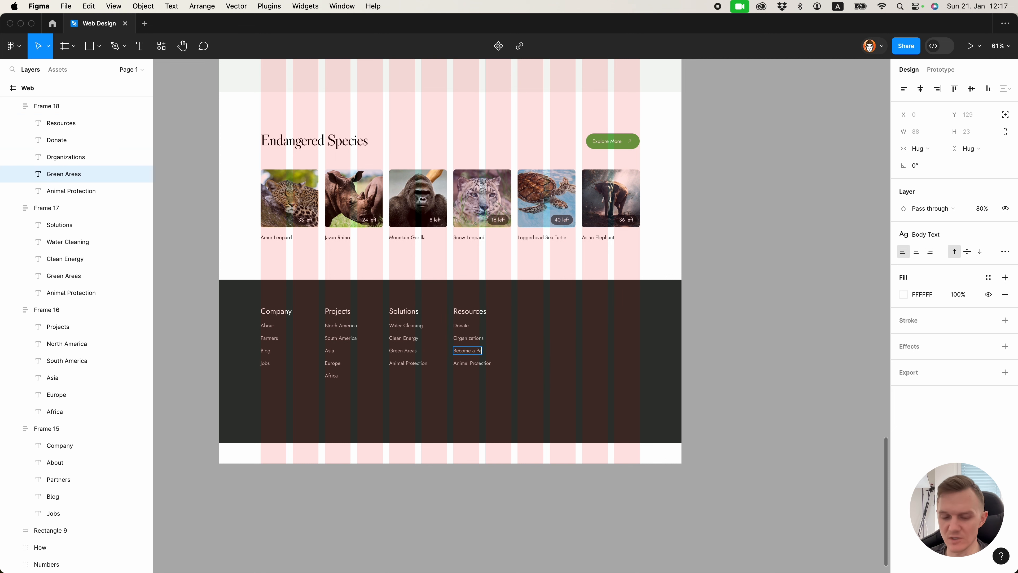
key(Escape)
key(Tab)
key(Return)
text(Anticl)
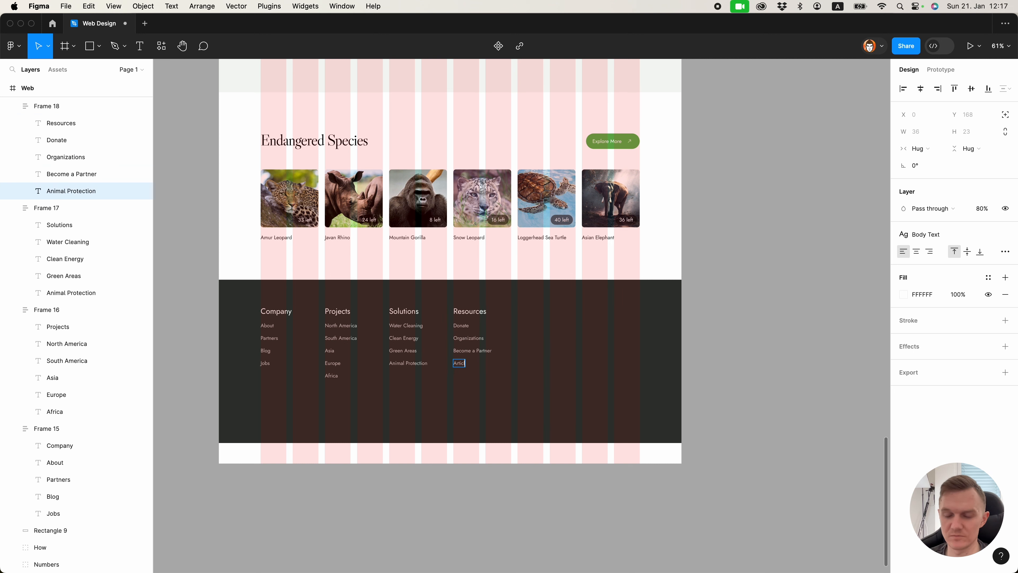
text(es)
click(577, 432)
Duplicate the footer's Resources column to X 1033, Y 4835 and change the copy's heading to "Connect with Us".
scroll(577, 431, right, 2)
drag(425, 346, 527, 349)
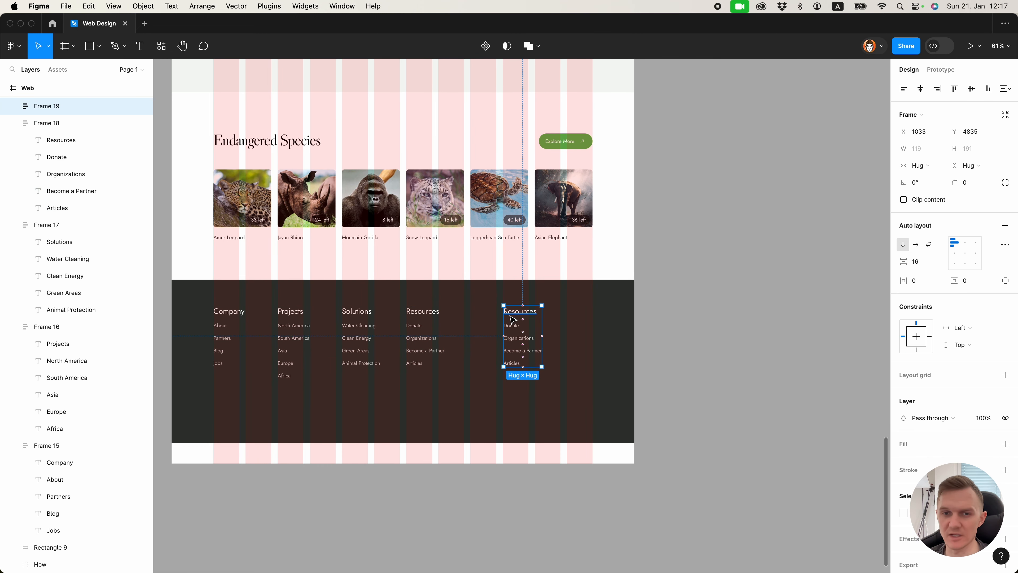
double_click(515, 312)
double_click(515, 312)
text(Connect w)
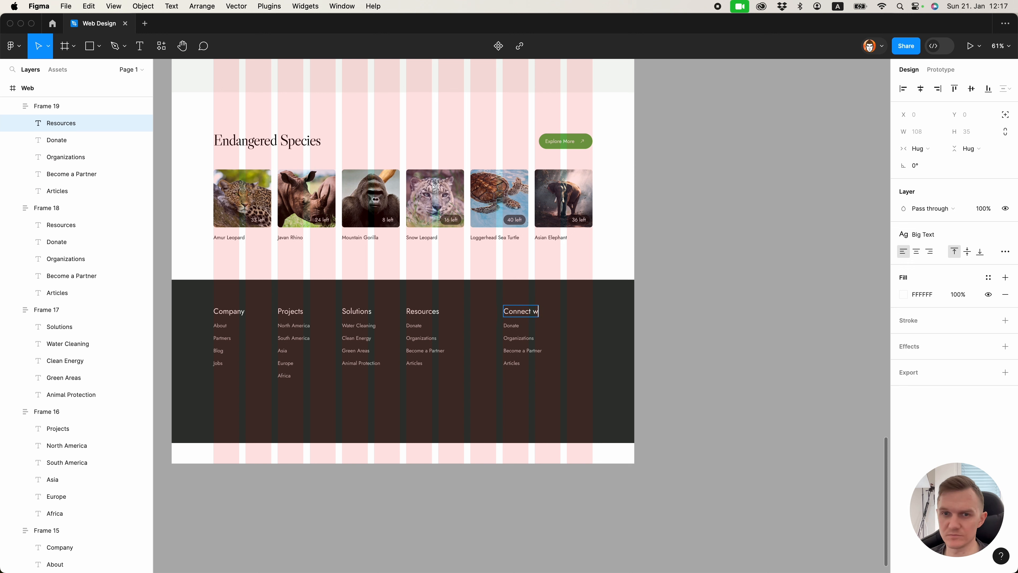
key(Escape)
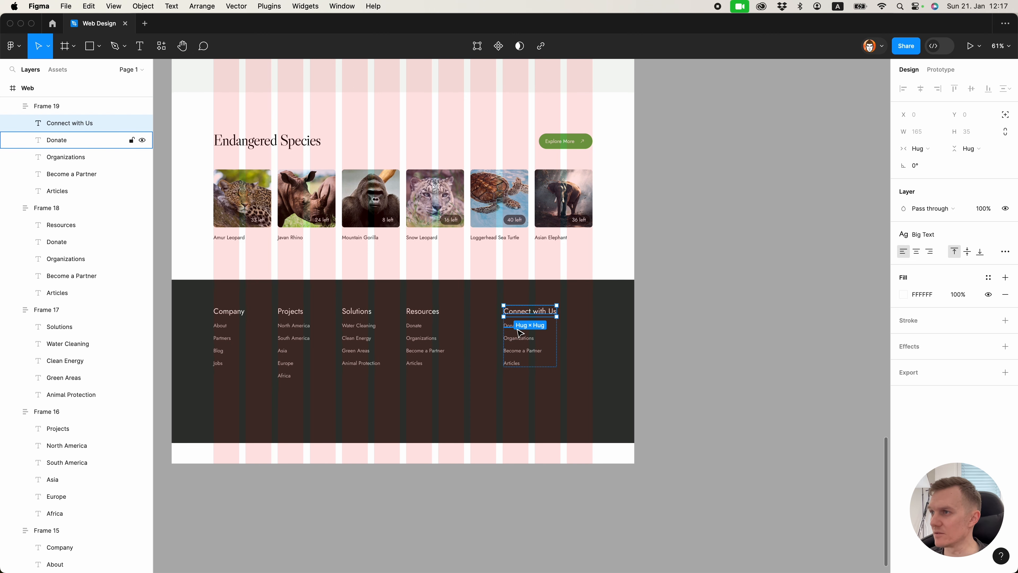
Copy the Facebook, Instagram, LinkedIn, X, YouTube and mail icons from above the page and paste them into the Connect with Us column.
scroll(520, 333, down, 10)
scroll(443, 344, up, 8)
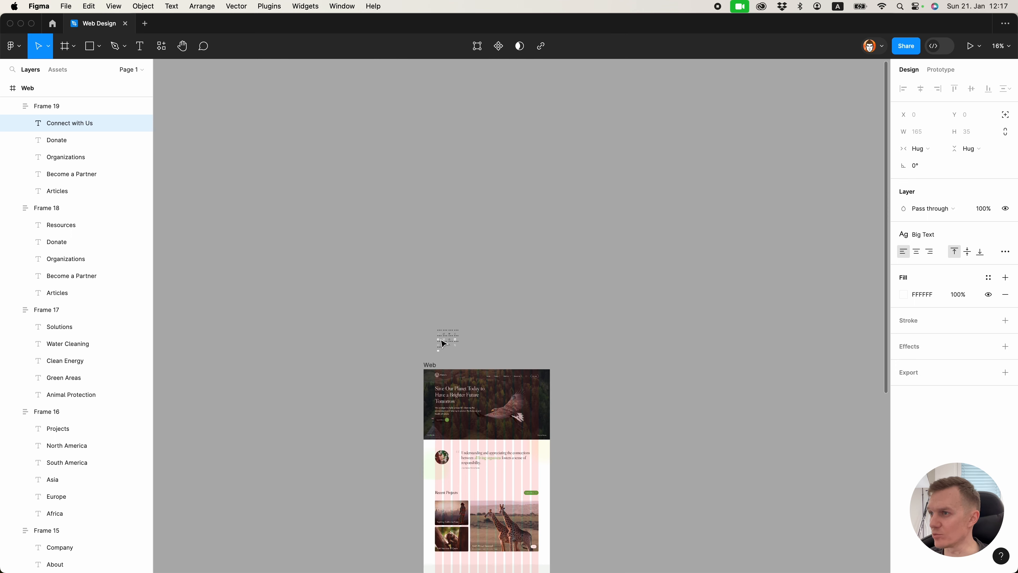
scroll(444, 344, up, 10)
click(428, 341)
shift+click(459, 341)
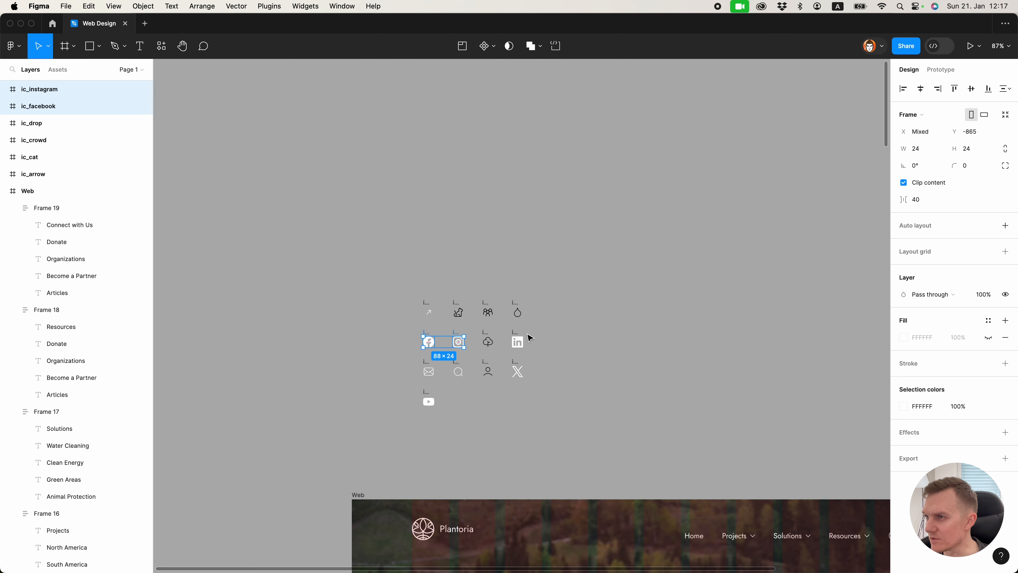
shift+click(520, 338)
shift+click(516, 365)
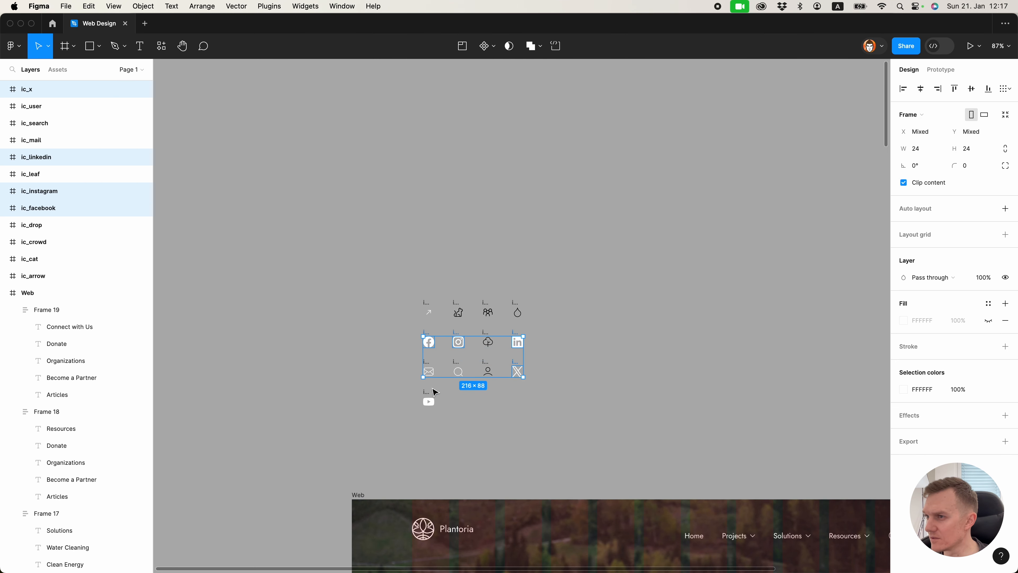
shift+click(429, 401)
shift+click(436, 371)
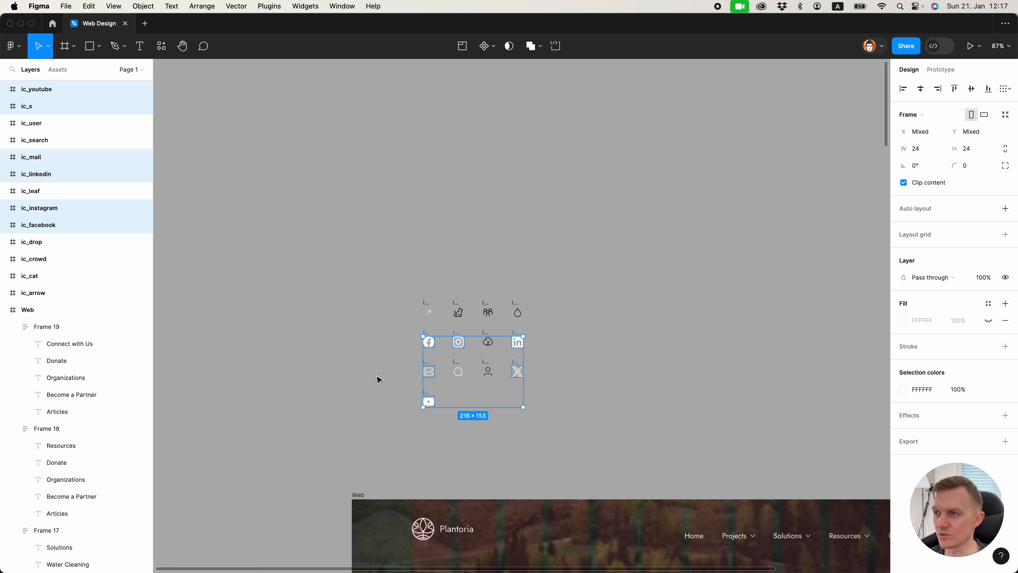
scroll(379, 378, down, 6)
scroll(461, 476, down, 10)
scroll(462, 477, down, 2)
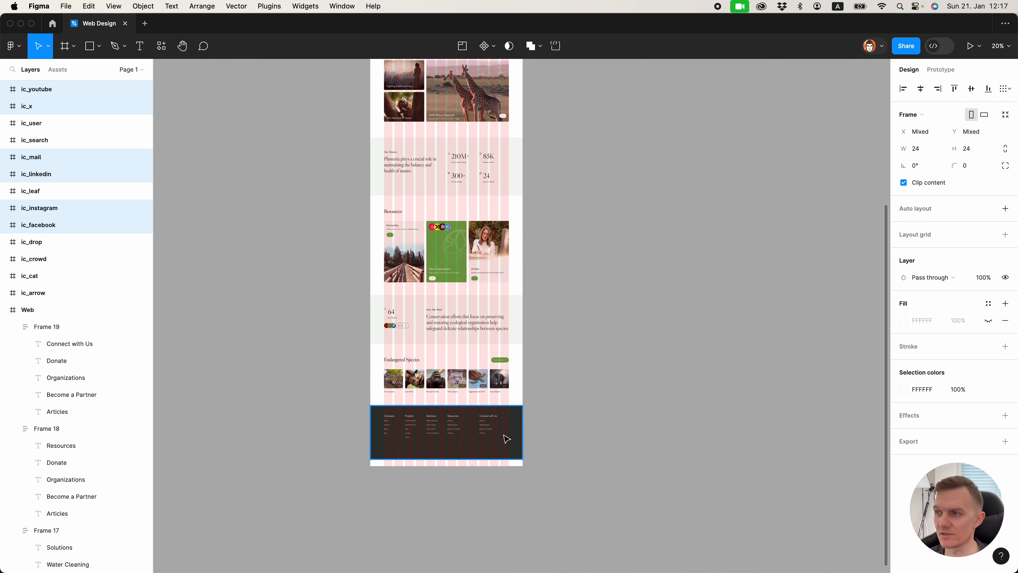
scroll(502, 446, up, 8)
super+click(428, 381)
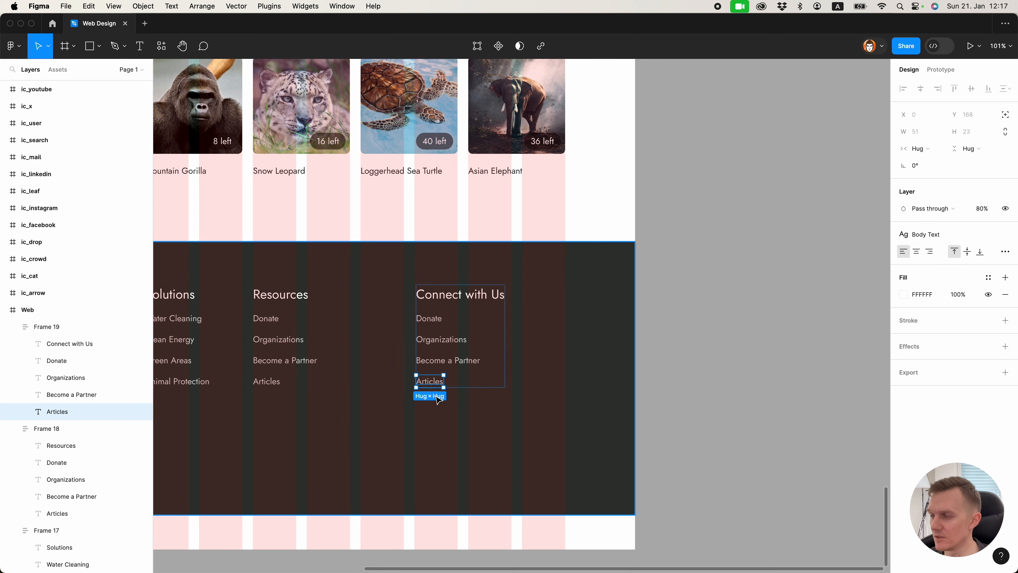
key(super+v)
Delete the four text links from the Connect with Us column and move the mail icon below the YouTube icon.
drag(435, 396, 439, 317)
key(Delete)
super+click(434, 297)
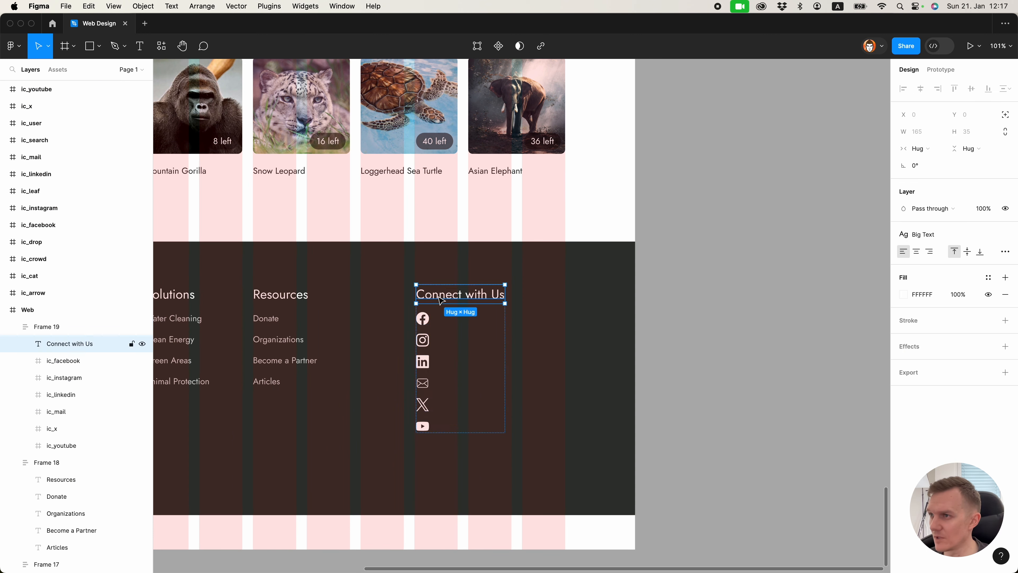
click(423, 319)
drag(86, 412, 75, 453)
Combine the five social icons in a horizontal auto layout with a spacing of 16 and set its opacity to 40%.
click(68, 427)
shift+click(68, 361)
key(shift+a)
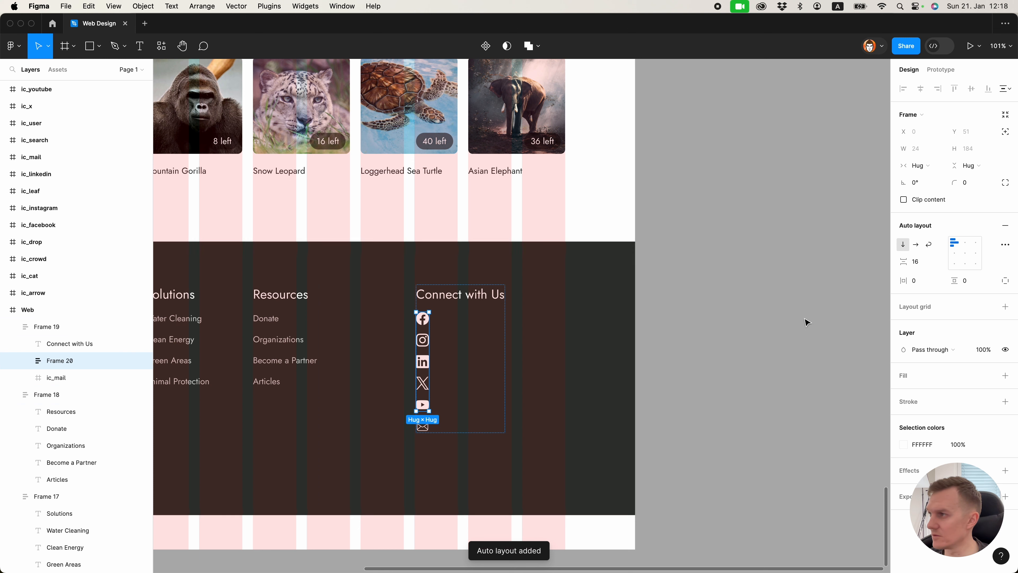
click(917, 246)
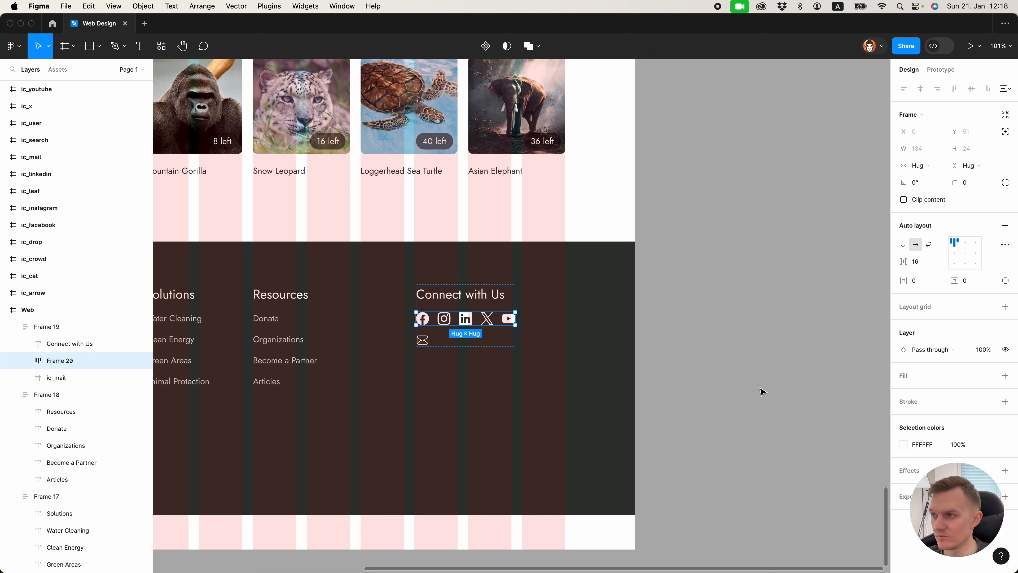
key(4)
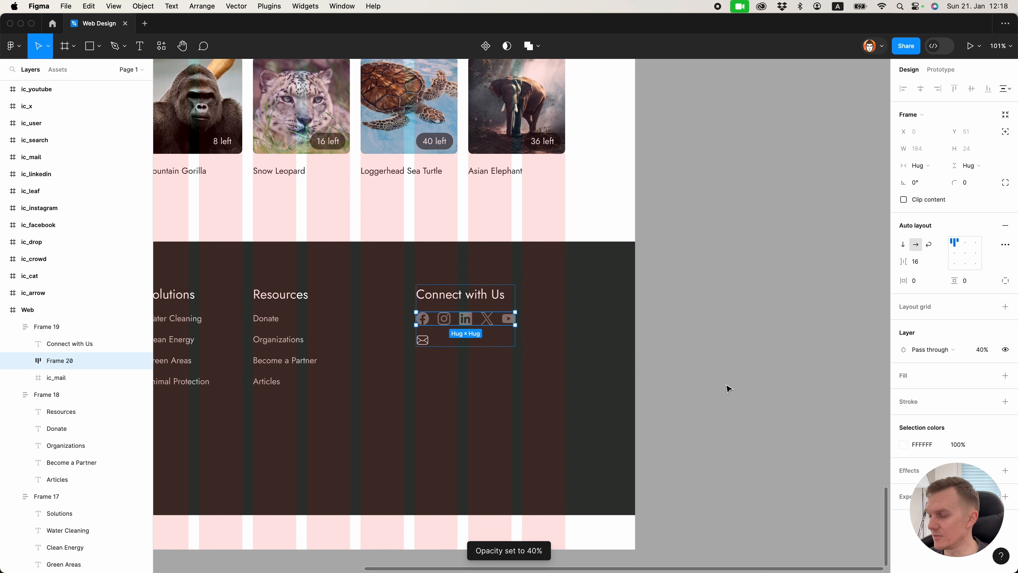
click(654, 386)
Copy the Donate link into the Connect with Us column and combine it with the mail icon in a horizontal auto layout.
super+click(432, 298)
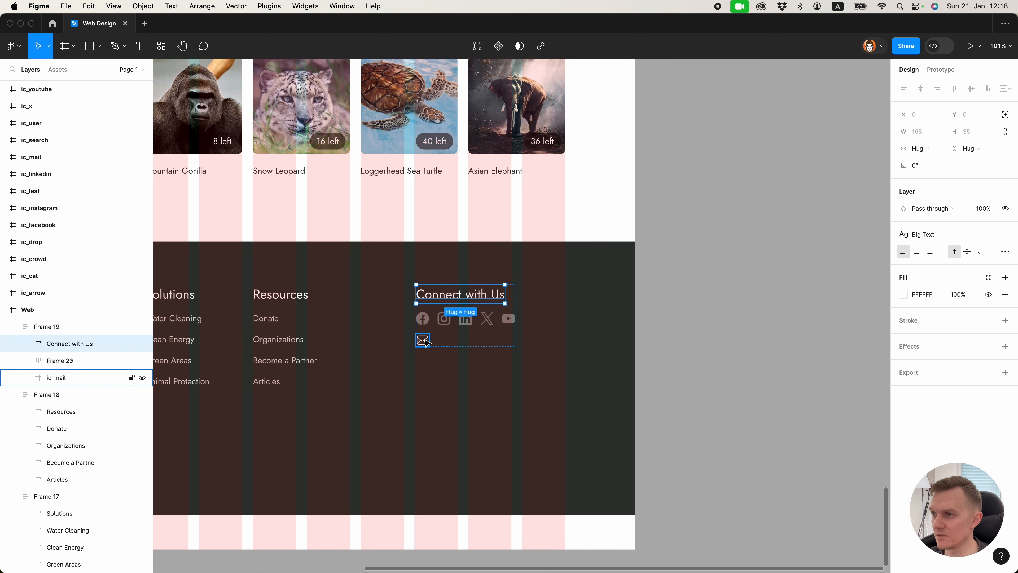
click(424, 341)
super+click(266, 319)
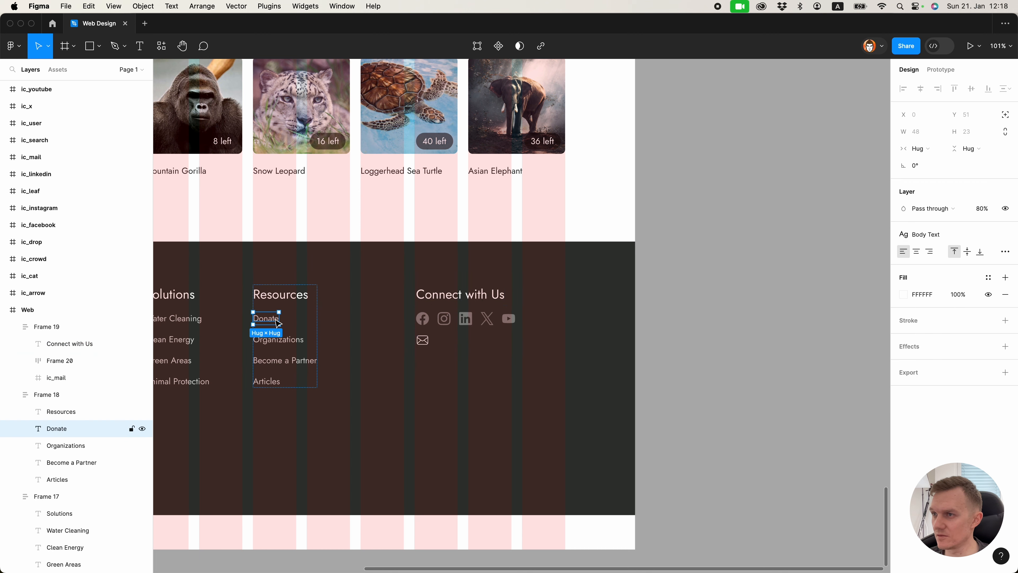
click(441, 301)
key(super+v)
shift+click(423, 340)
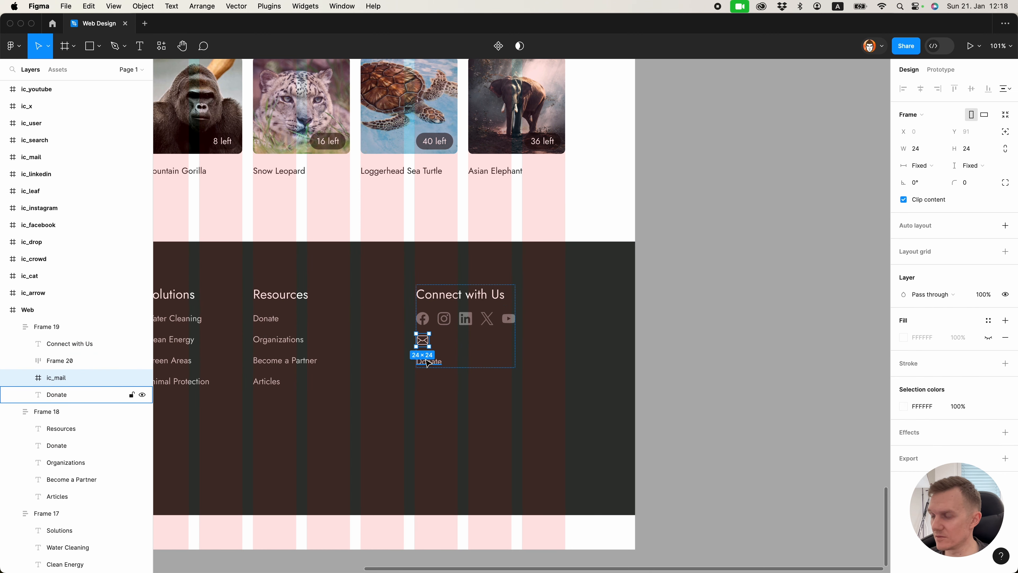
key(shift+a)
click(916, 245)
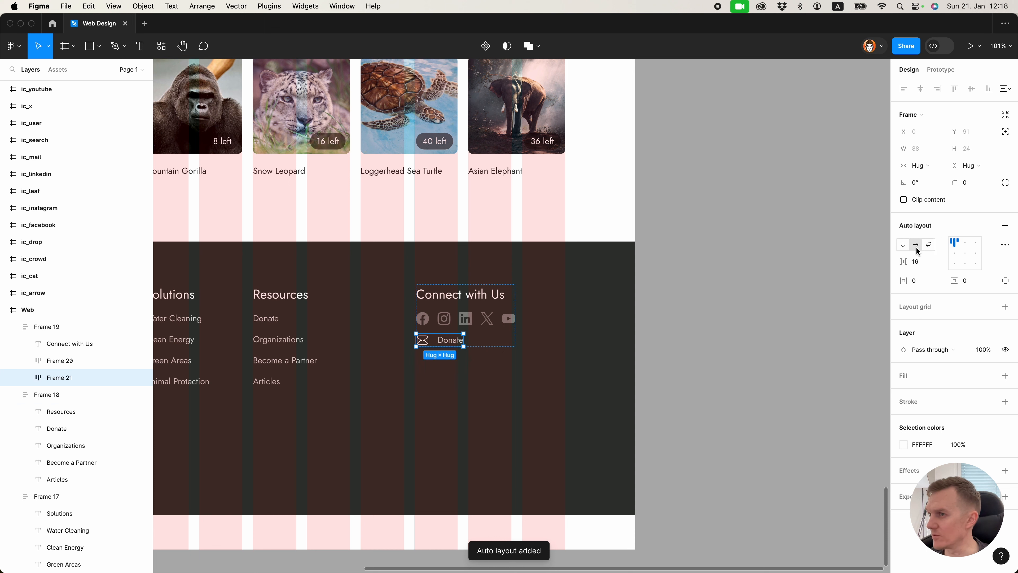
Change the text beside the mail icon to "Email Us" and place it before the icon.
double_click(445, 340)
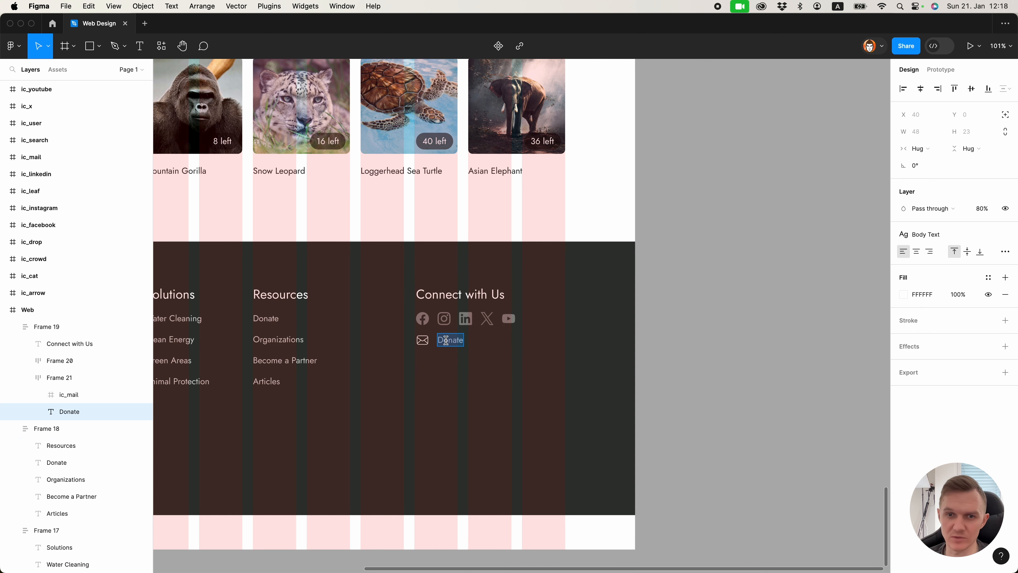
text(E)
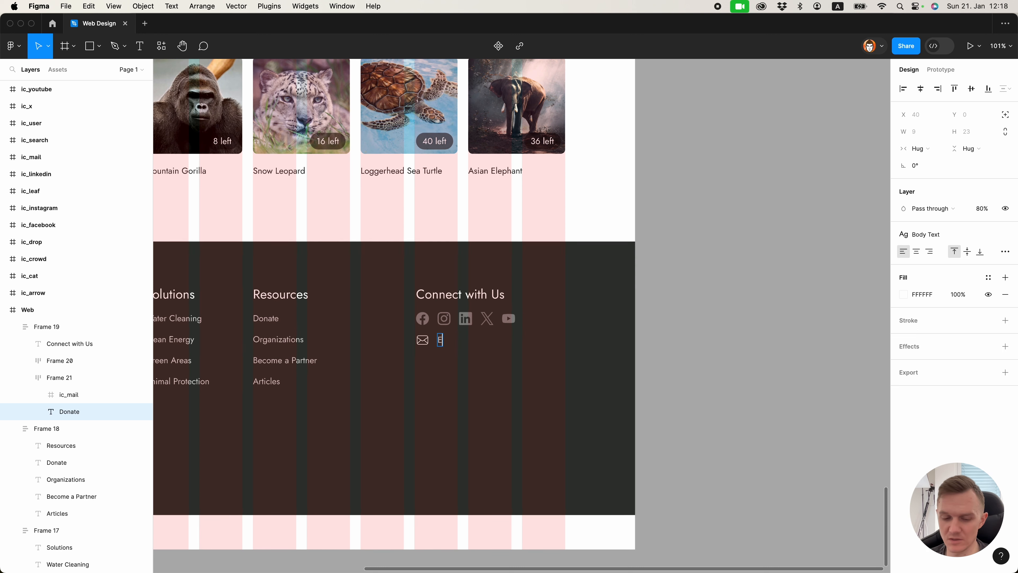
text(mail Us)
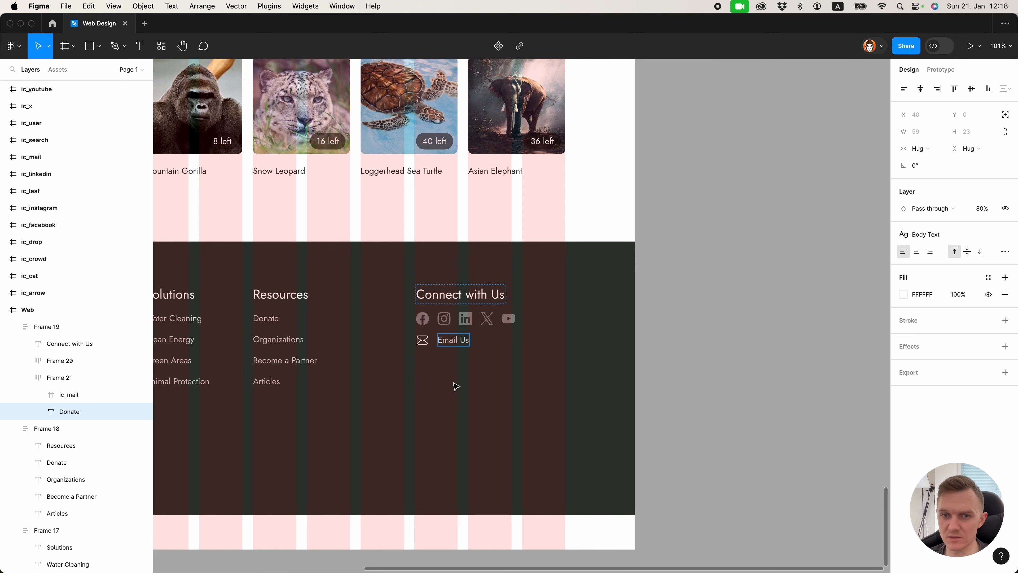
key(Escape)
key(Left)
click(462, 361)
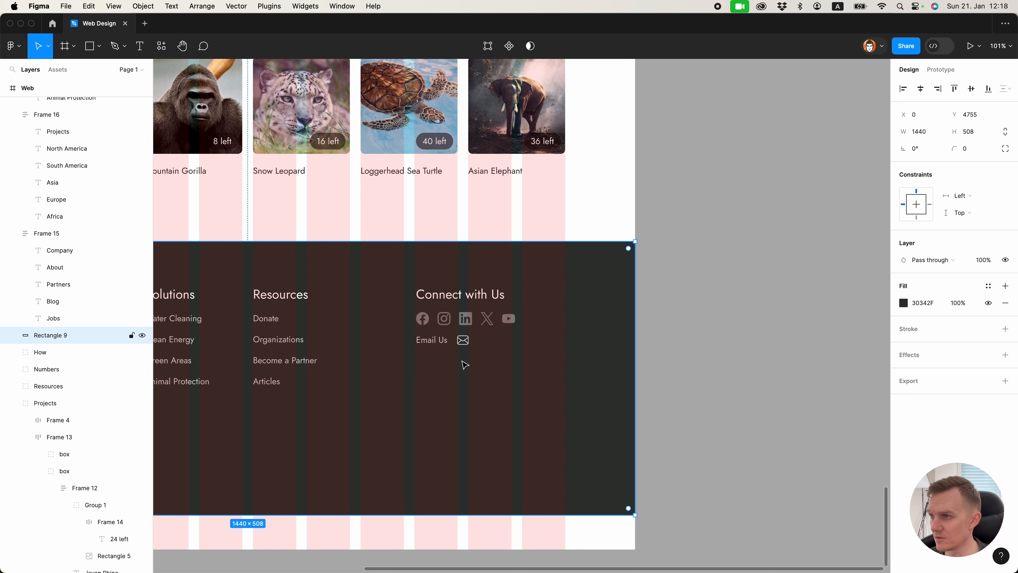
Set the "Email Us" text's opacity to 100% and add a 1 px white inside stroke around the frame holding the text and mail icon.
super+click(440, 337)
key(0)
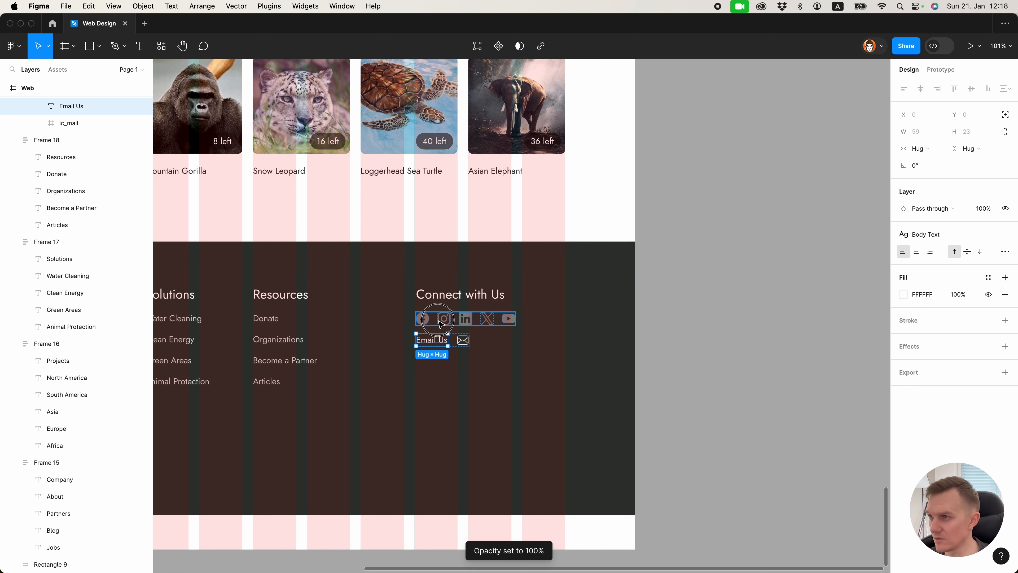
key(shift+Return)
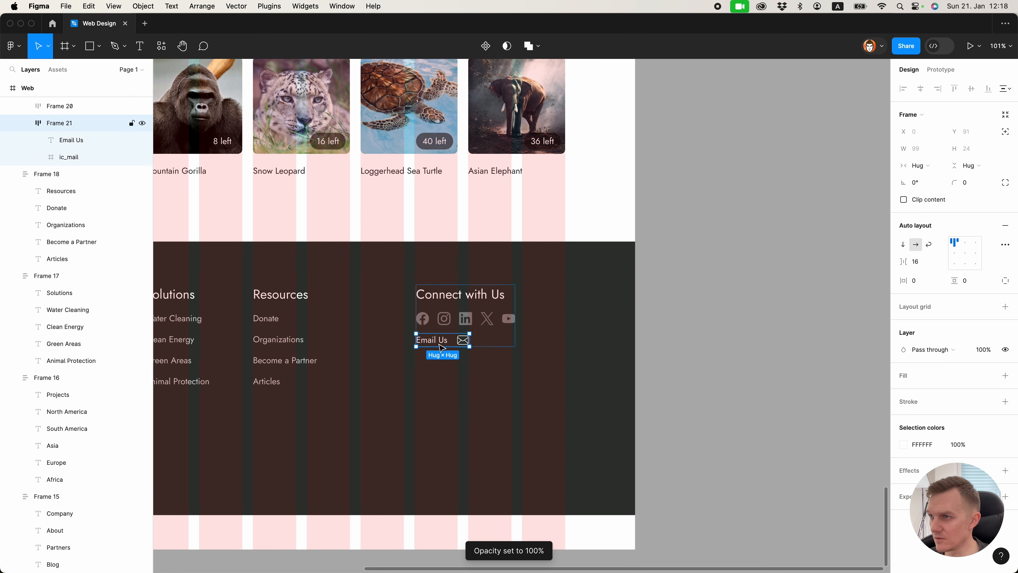
click(1005, 402)
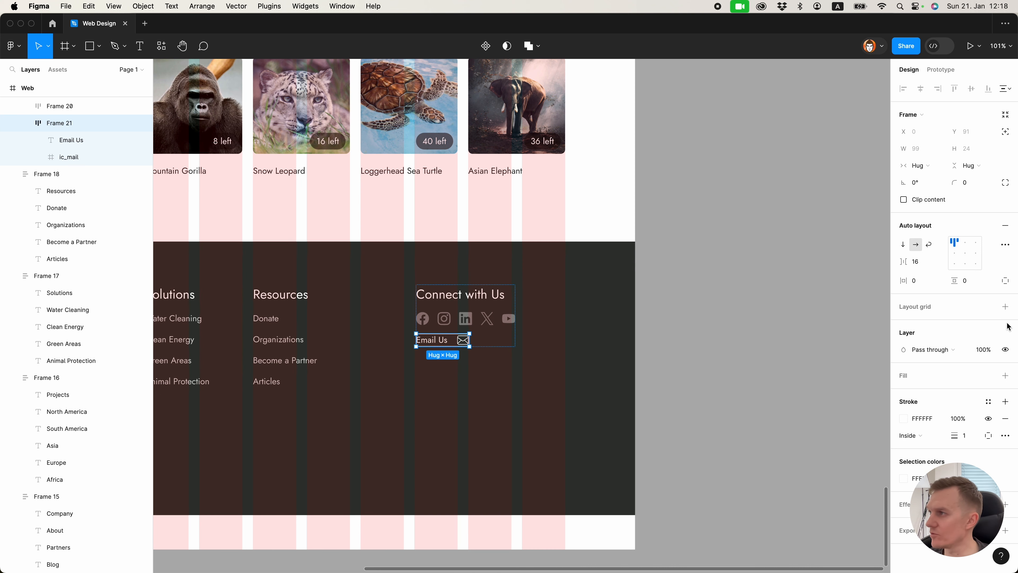
Give the Email Us frame a horizontal padding of 16, a vertical padding of 8 and a corner radius of 20.
click(922, 280)
text(16)
key(Tab)
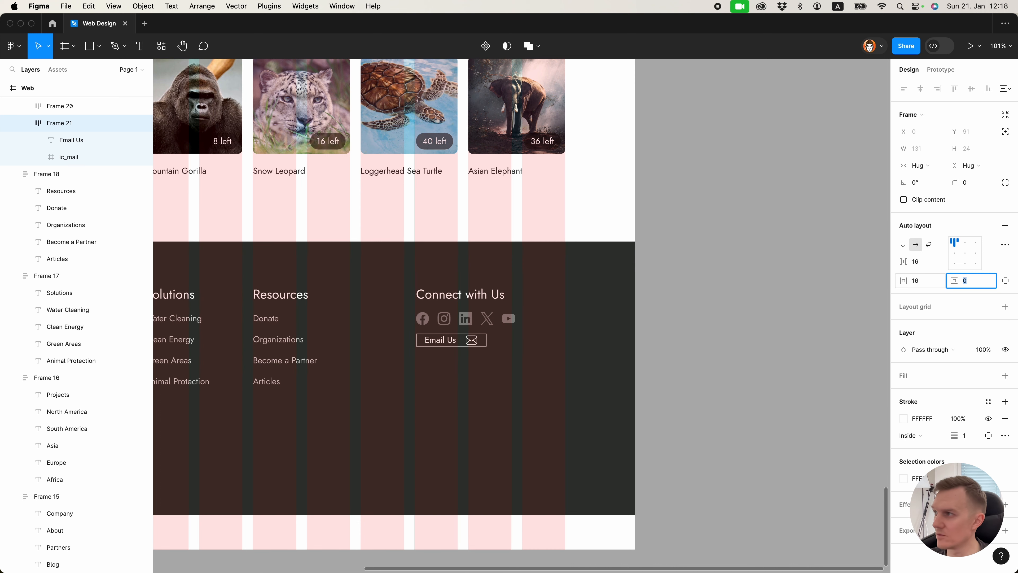
text(8)
key(Return)
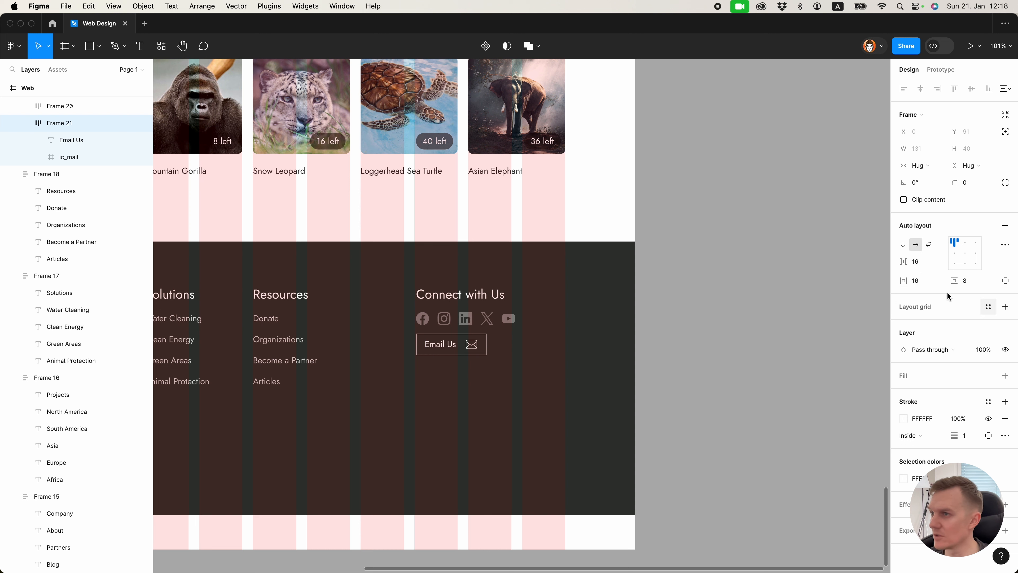
click(969, 184)
text(20)
key(Return)
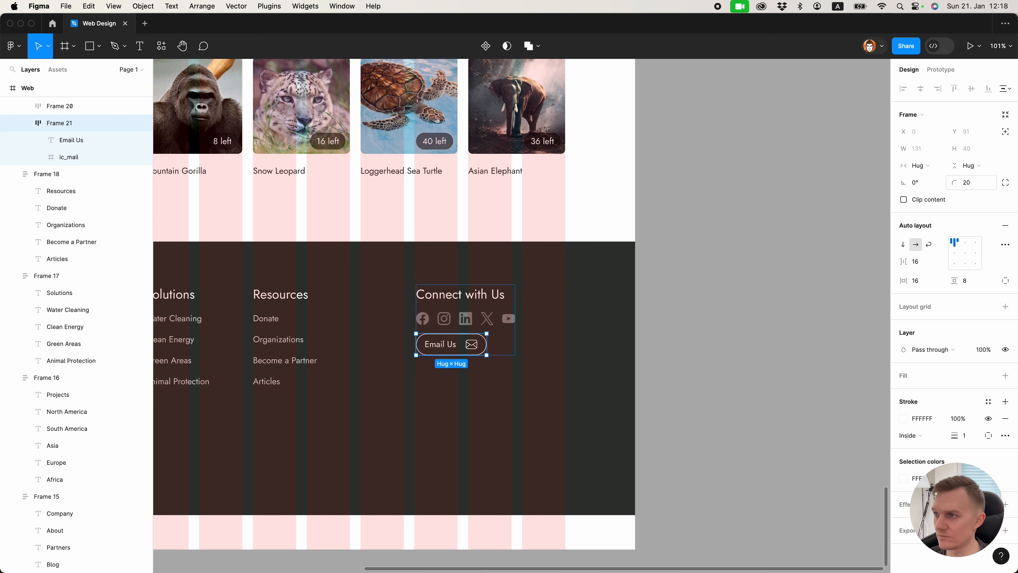
click(673, 297)
Set the vertical spacing of the Connect with Us column to 20.
scroll(675, 300, down, 2)
scroll(676, 301, down, 3)
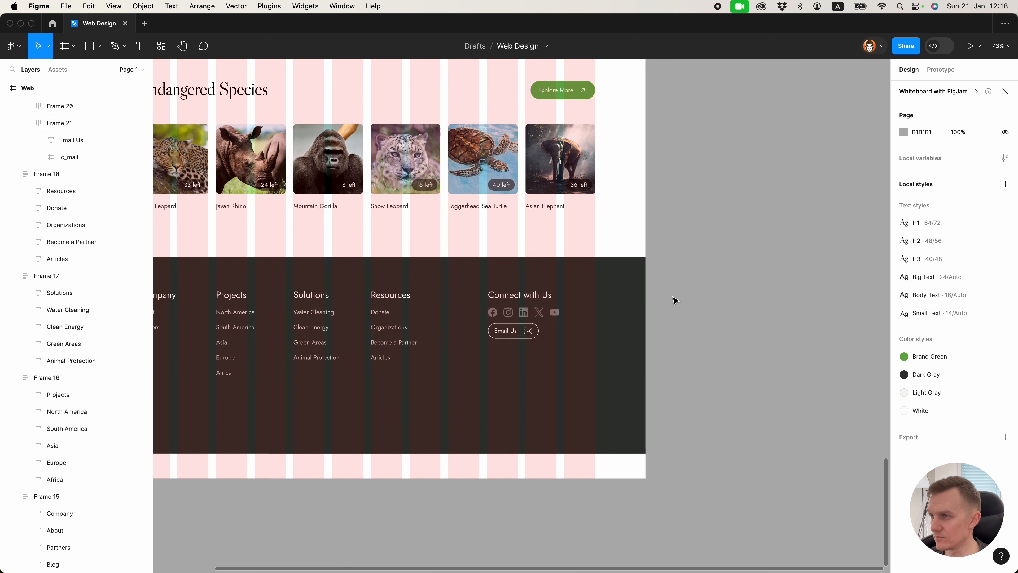
scroll(659, 302, up, 3)
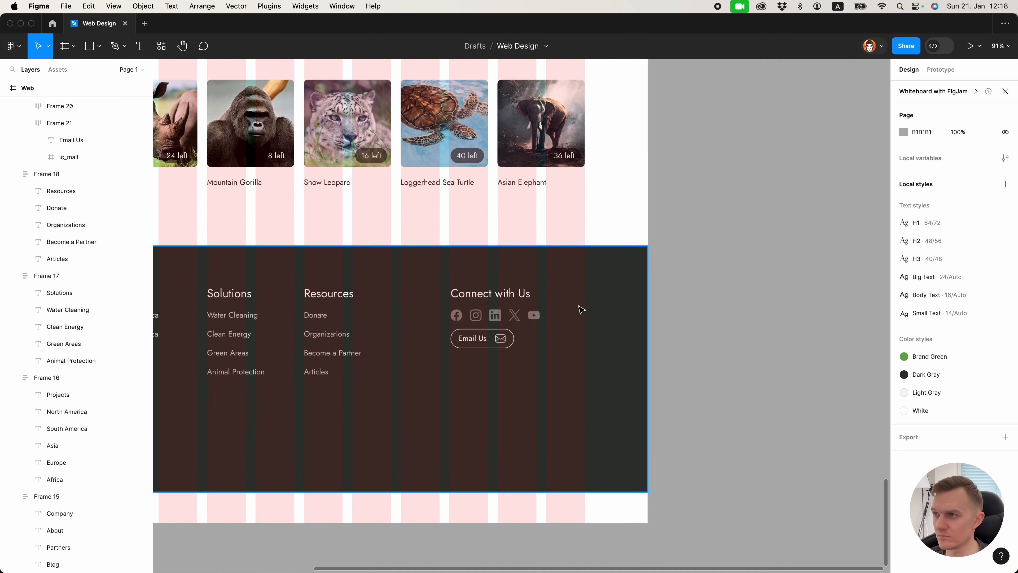
click(504, 310)
click(917, 261)
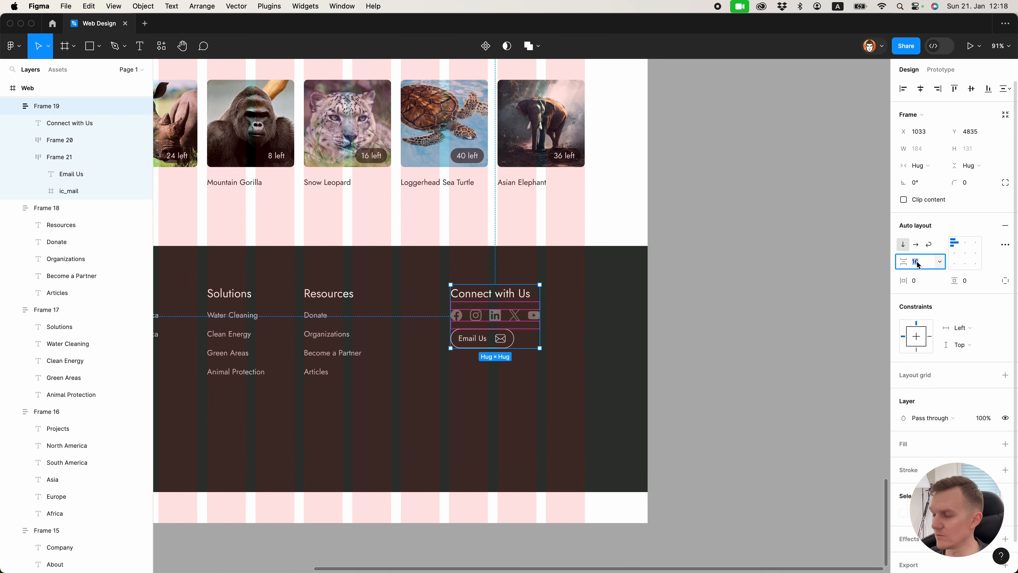
text(20)
key(Return)
click(666, 335)
Add the copyright text "Plantoria © 2024" below the Company column in the footer.
scroll(666, 337, down, 3)
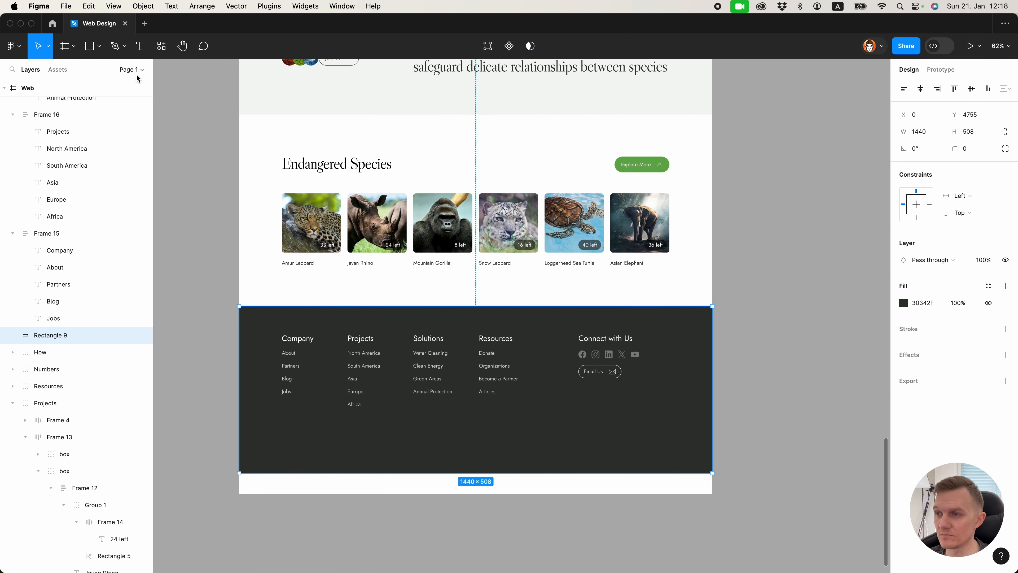
key(t)
click(284, 444)
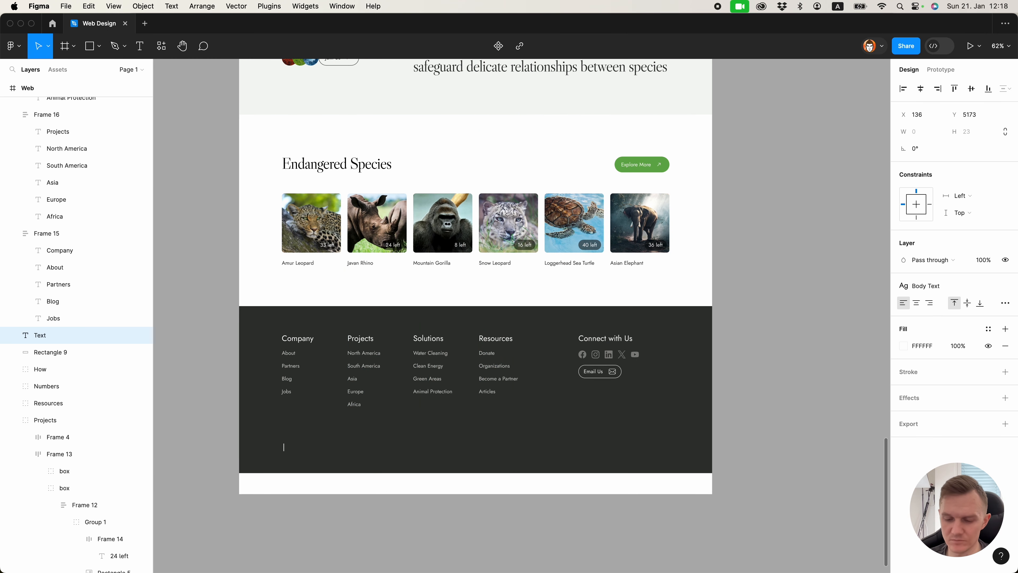
text(Plantoria © 2024)
key(Escape)
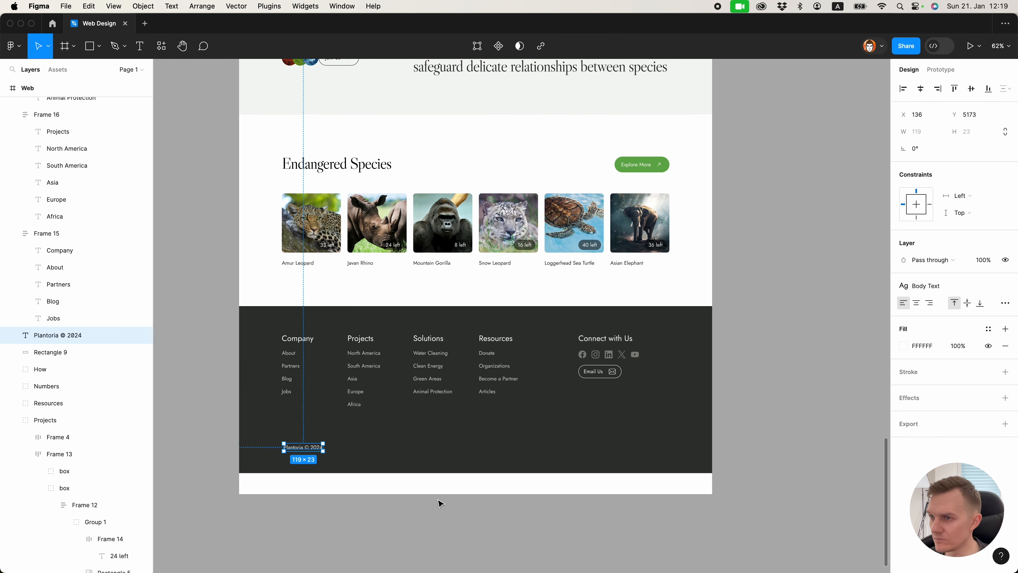
Align the copyright text with the left edge of the Company column and move it slightly higher.
click(987, 333)
click(796, 432)
shift+click(300, 374)
click(903, 88)
click(341, 446)
drag(307, 448, 307, 439)
key(alt)
Set the height of the dark footer background rectangle to 493.
click(380, 453)
click(981, 133)
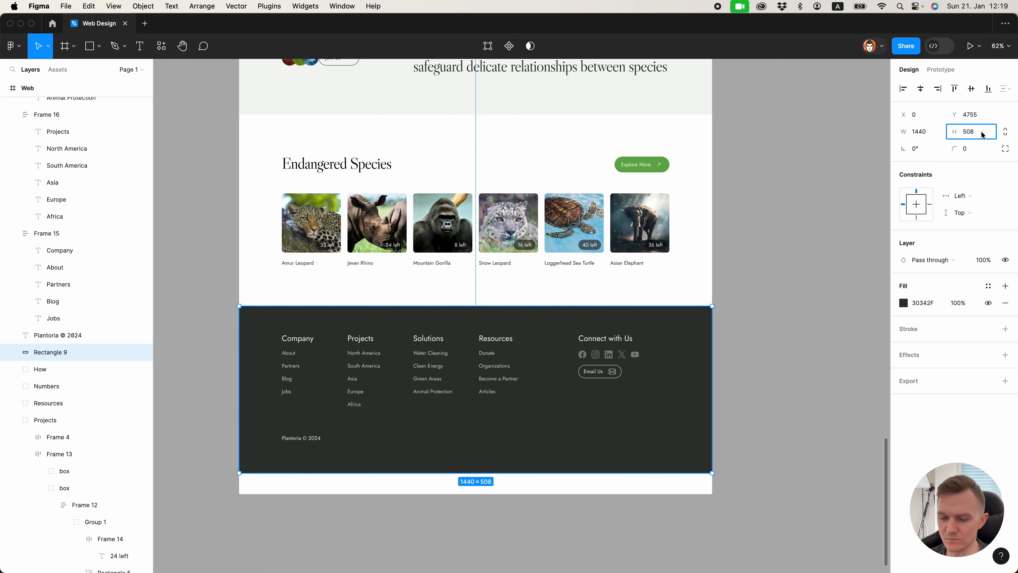
text(493)
key(Return)
Group the footer background with all its contents, name the group "Footer" and collapse the layers.
click(761, 285)
drag(259, 289, 677, 486)
key(super+g)
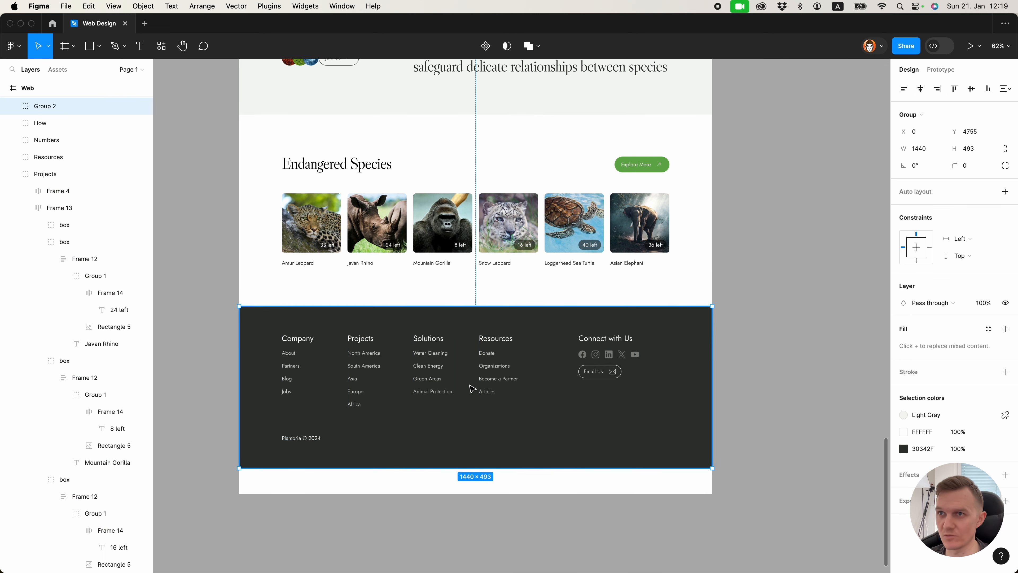
double_click(52, 106)
text(Footer)
key(Return)
key(alt+l)
Shorten the Web frame to a height of 5248 so it ends at the footer's lower edge.
scroll(505, 494, down, 10)
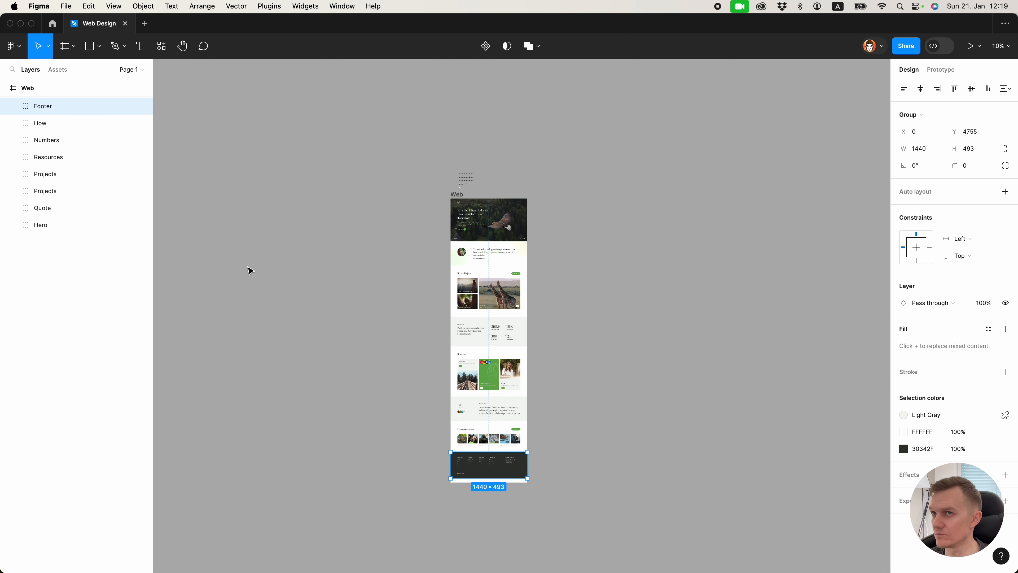
key(super+a)
click(514, 167)
click(457, 194)
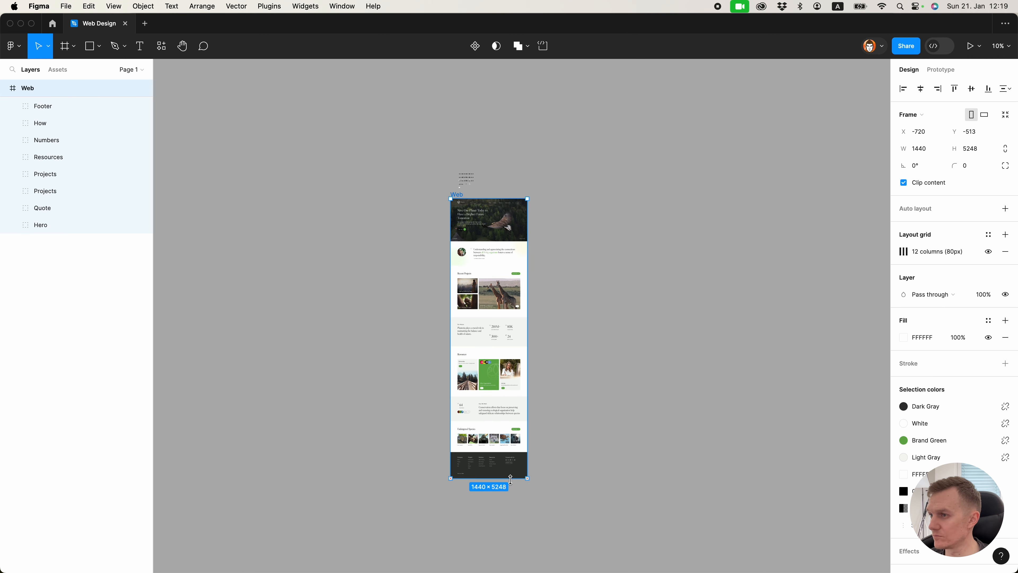
click(446, 132)
Delete all the leftover icon frames above the Web frame.
scroll(457, 160, up, 5)
drag(375, 121, 530, 229)
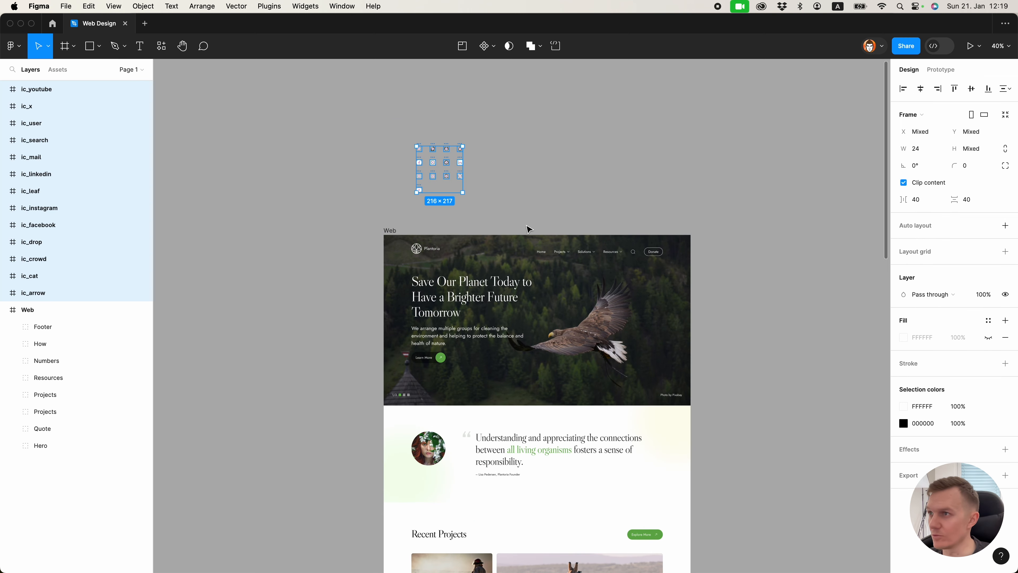
key(Delete)
Review the whole page design from the hero section down to the footer.
scroll(498, 193, down, 6)
scroll(548, 270, up, 4)
scroll(641, 305, up, 7)
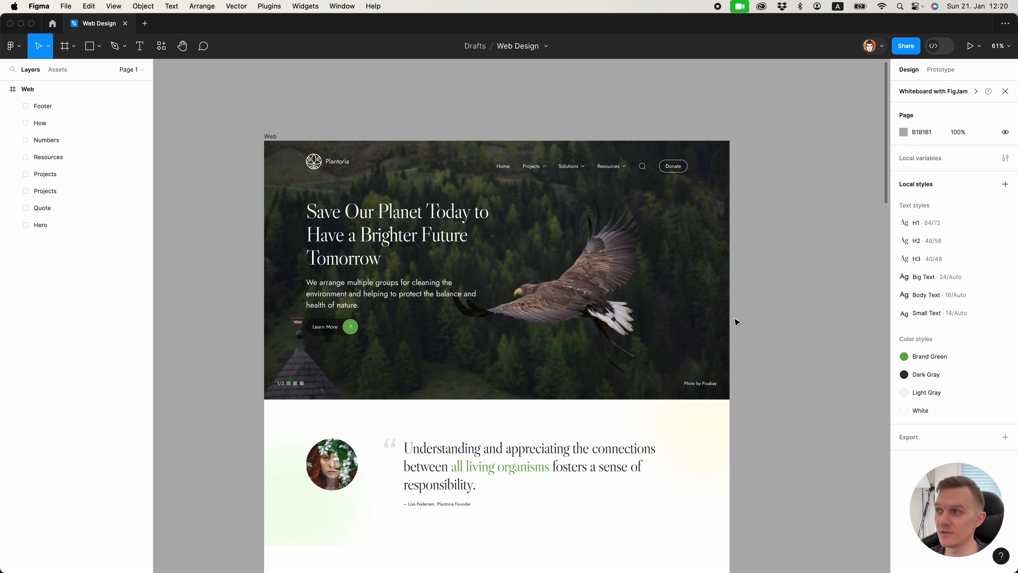
scroll(737, 322, down, 15)
scroll(727, 323, down, 12)
scroll(723, 321, up, 20)
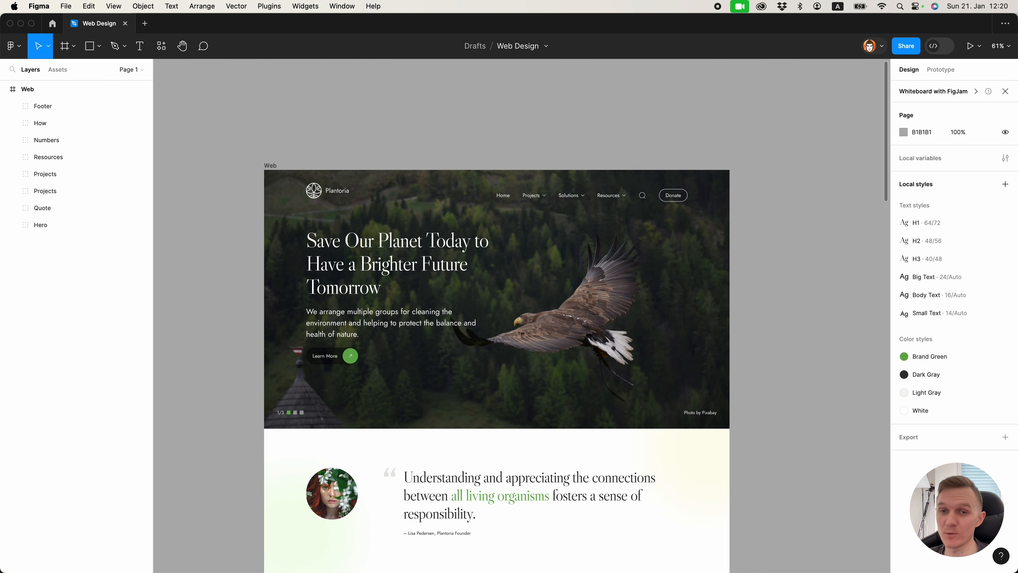